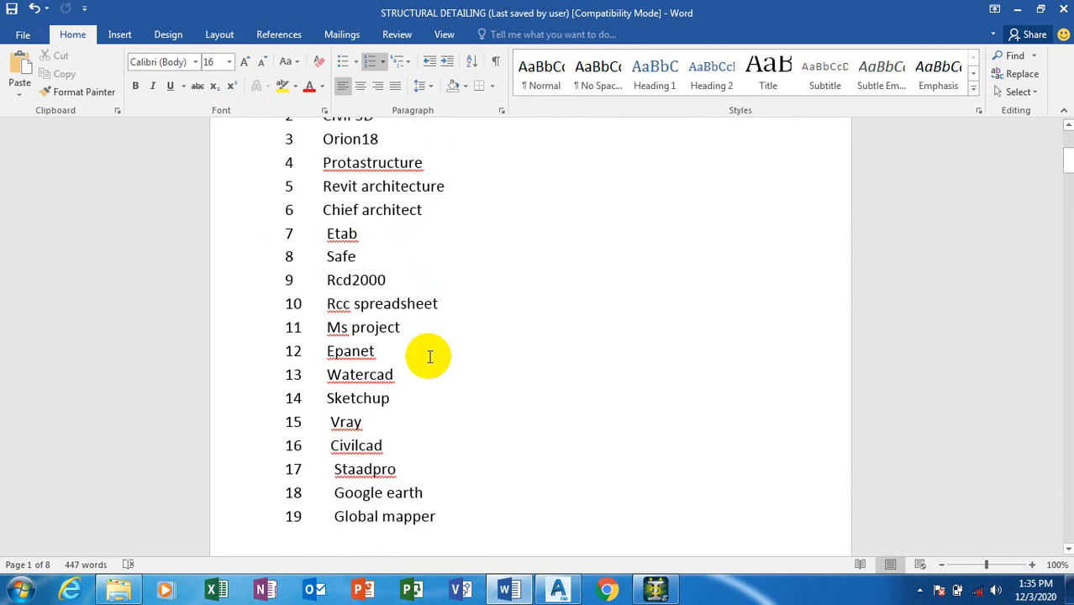
pyautogui.scroll(1, 429, 357)
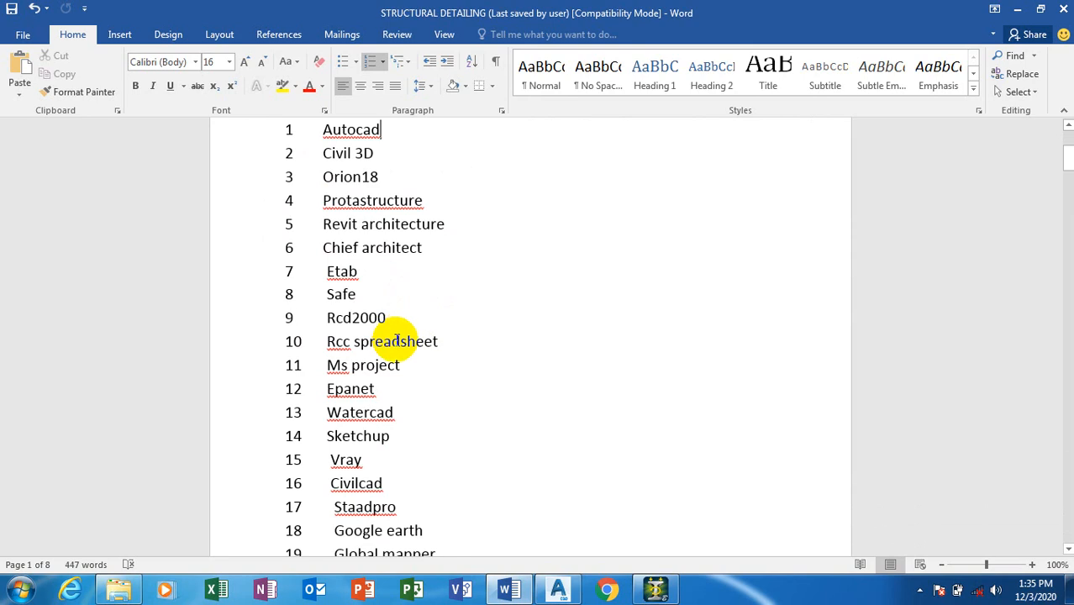
pyautogui.scroll(2, 402, 329)
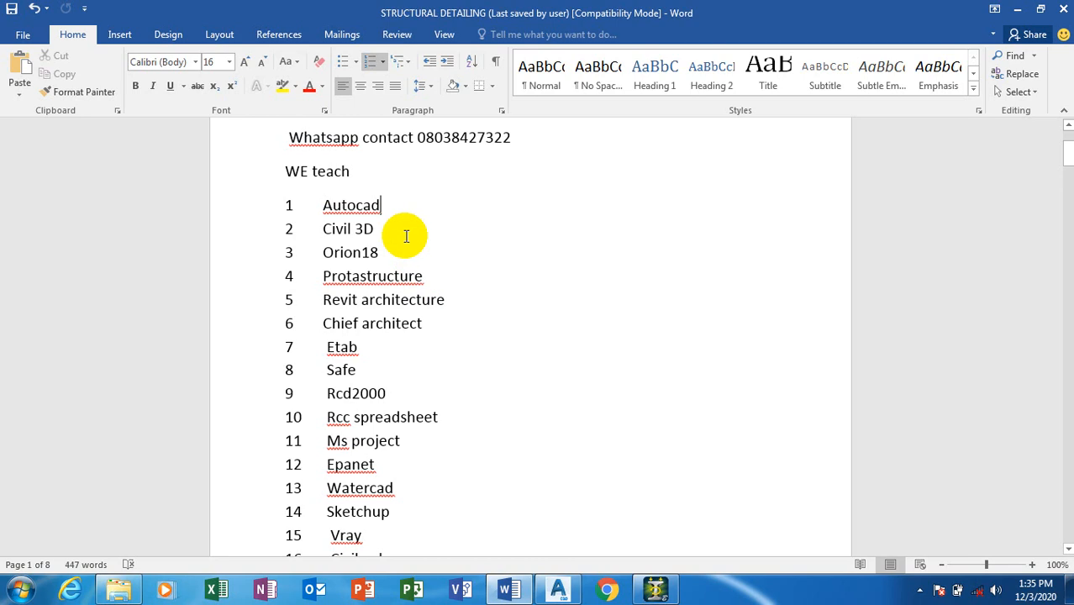
pyautogui.scroll(-4, 405, 236)
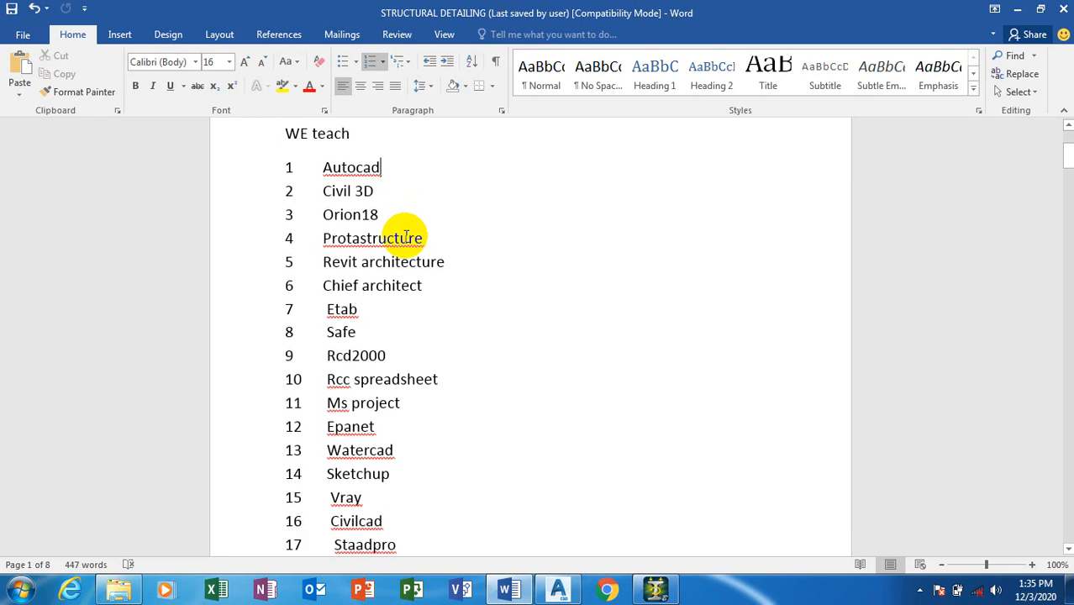
pyautogui.scroll(2, 406, 236)
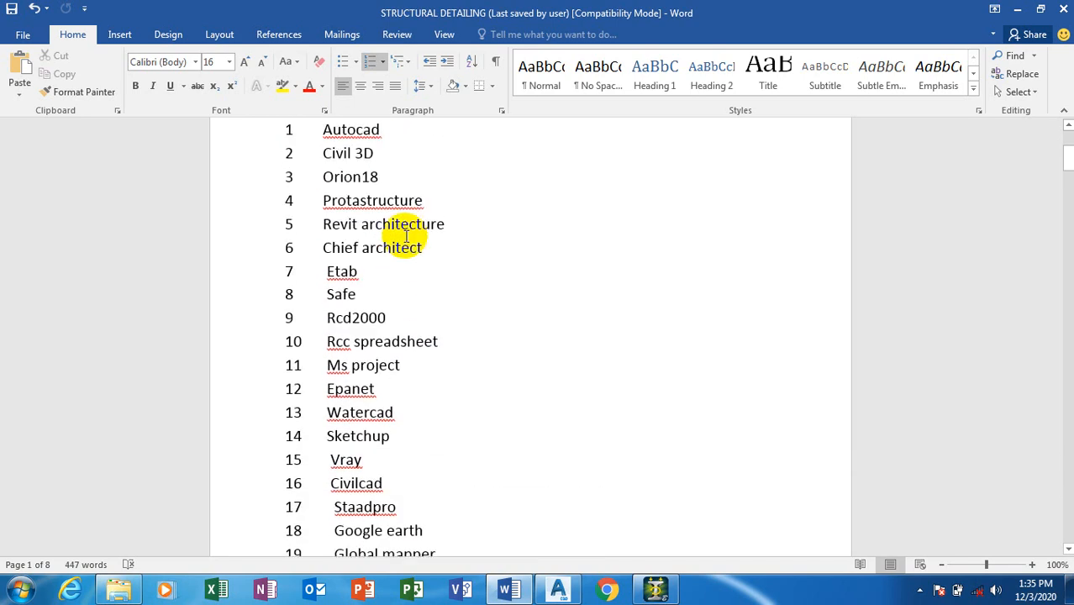
pyautogui.scroll(1, 406, 236)
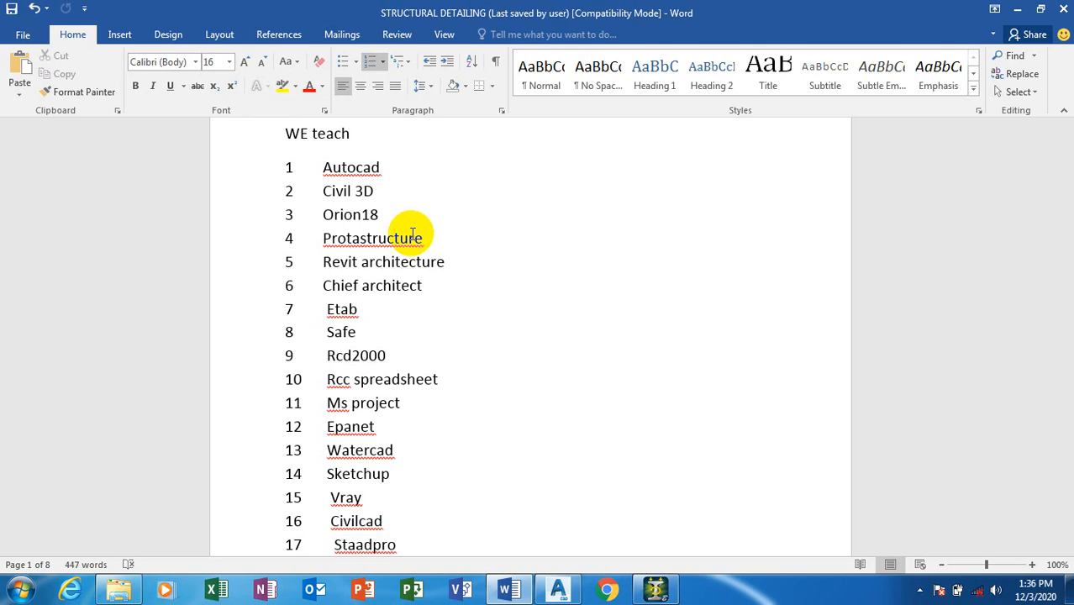
pyautogui.scroll(1, 453, 275)
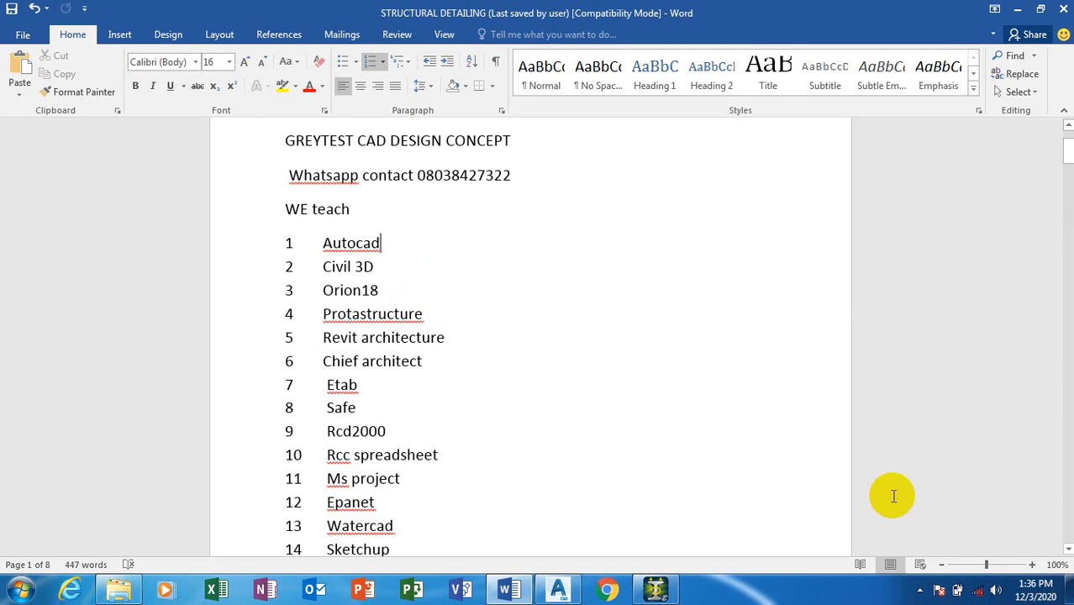
# Switch to STAAD.Pro and set up a new project of the Space type with the file name 3D FRAME.
pyautogui.click(656, 589)
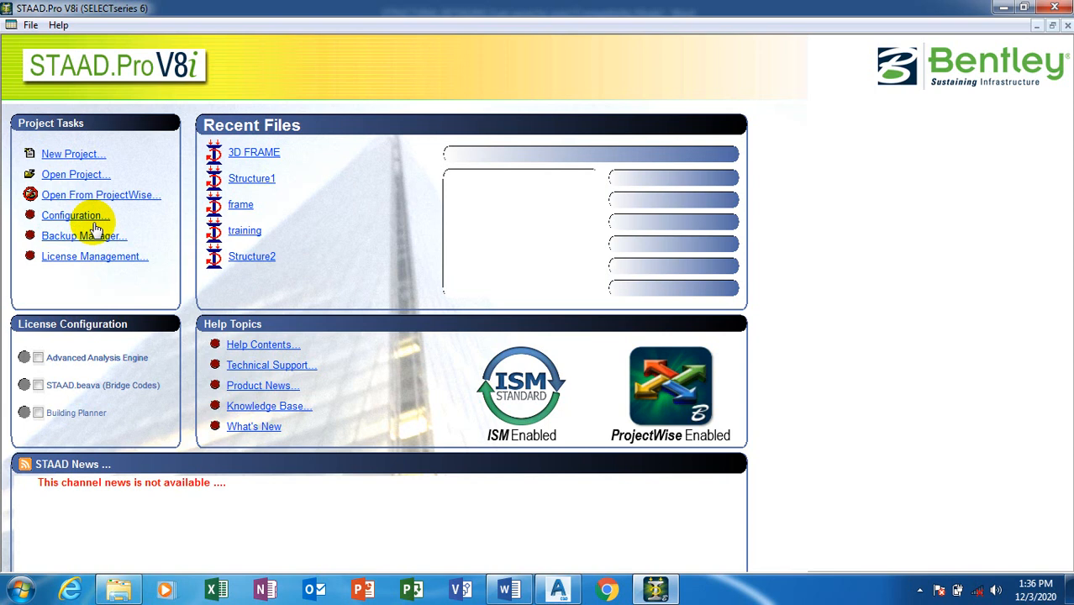
pyautogui.click(58, 155)
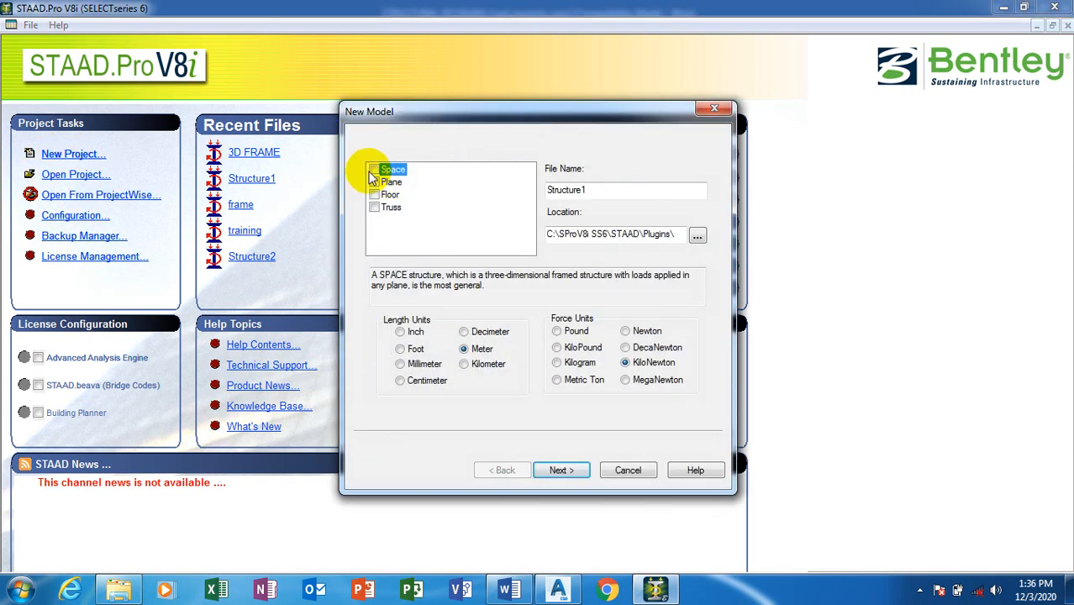
pyautogui.click(372, 172)
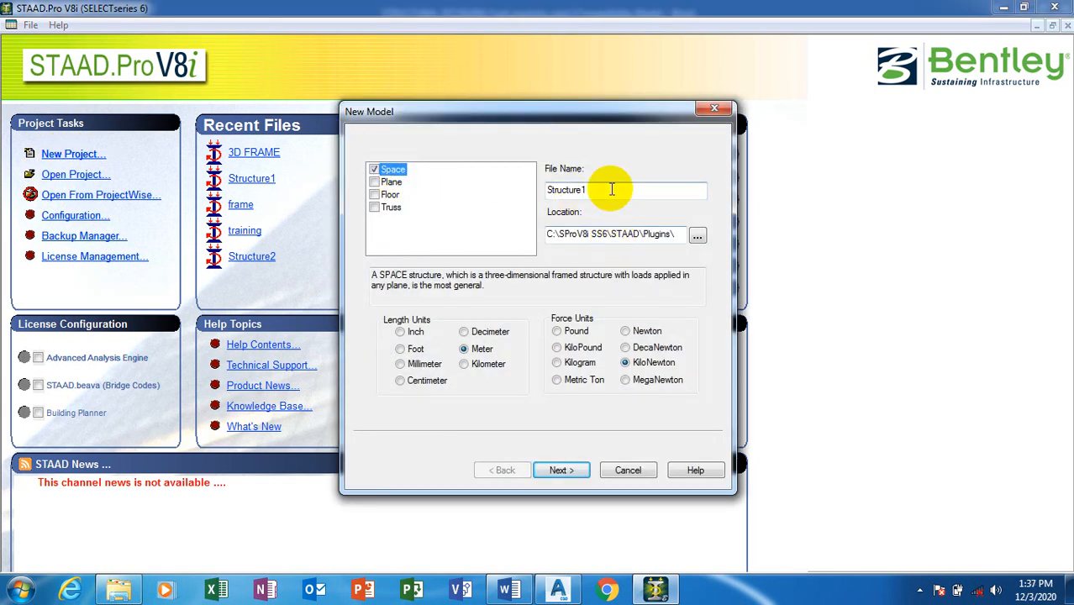
pyautogui.moveTo(609, 189); pyautogui.dragTo(369, 243)
pyautogui.write('3D FR')
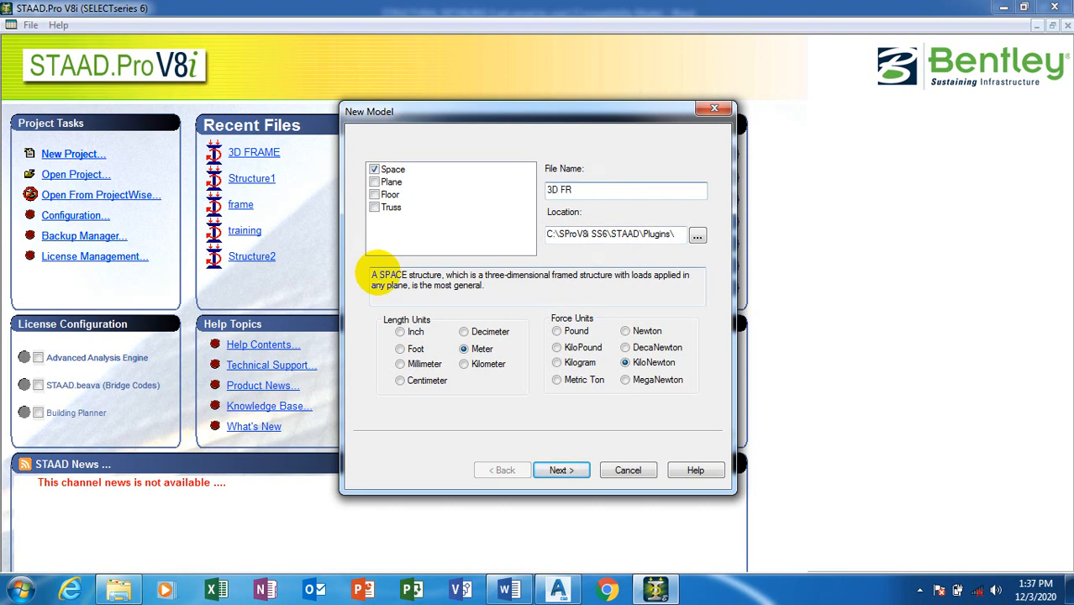
pyautogui.write('AME')
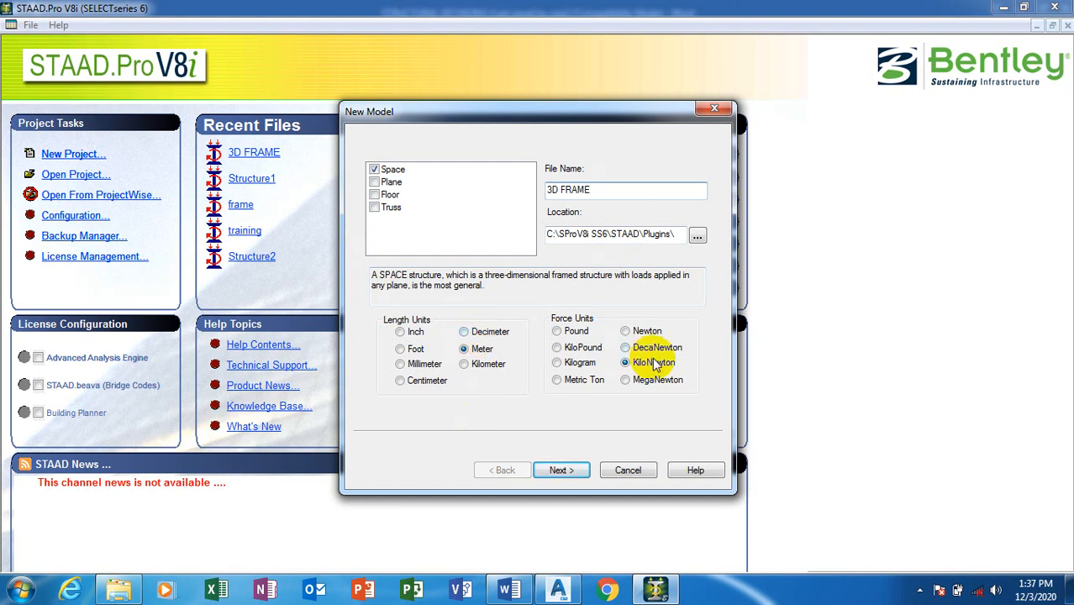
# Create the model with the Add Beam option, overwriting the existing file, and dismiss the Snap Node/Beam grid.
pyautogui.click(578, 472)
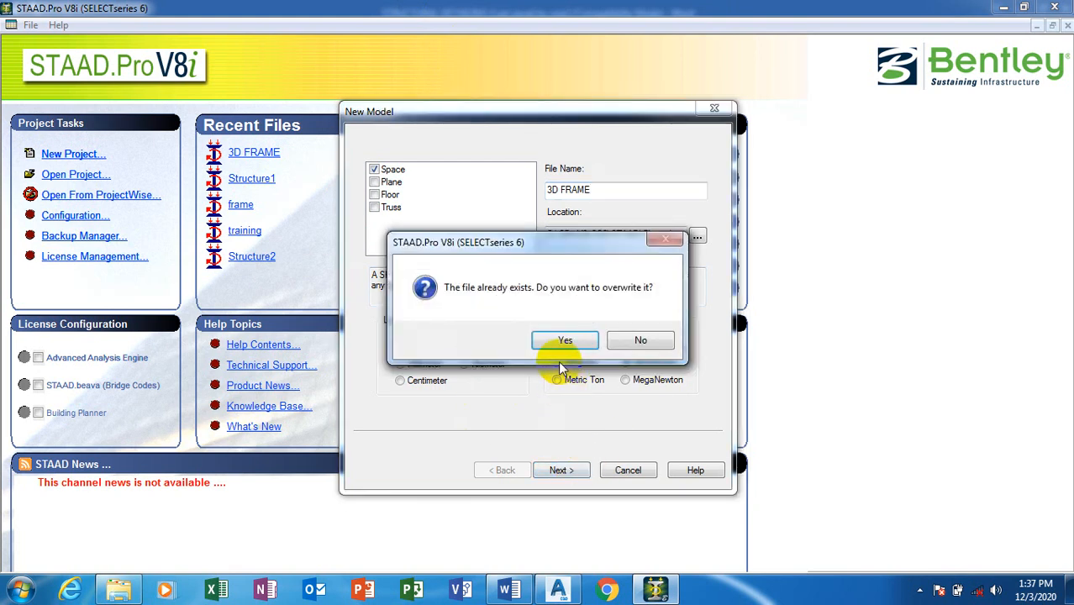
pyautogui.click(559, 340)
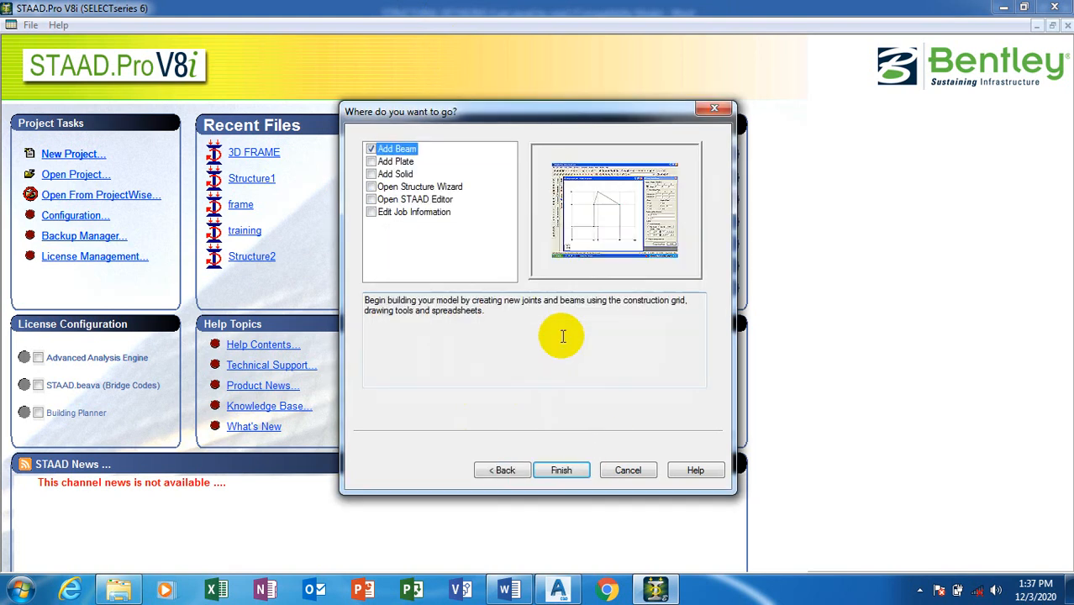
pyautogui.click(568, 472)
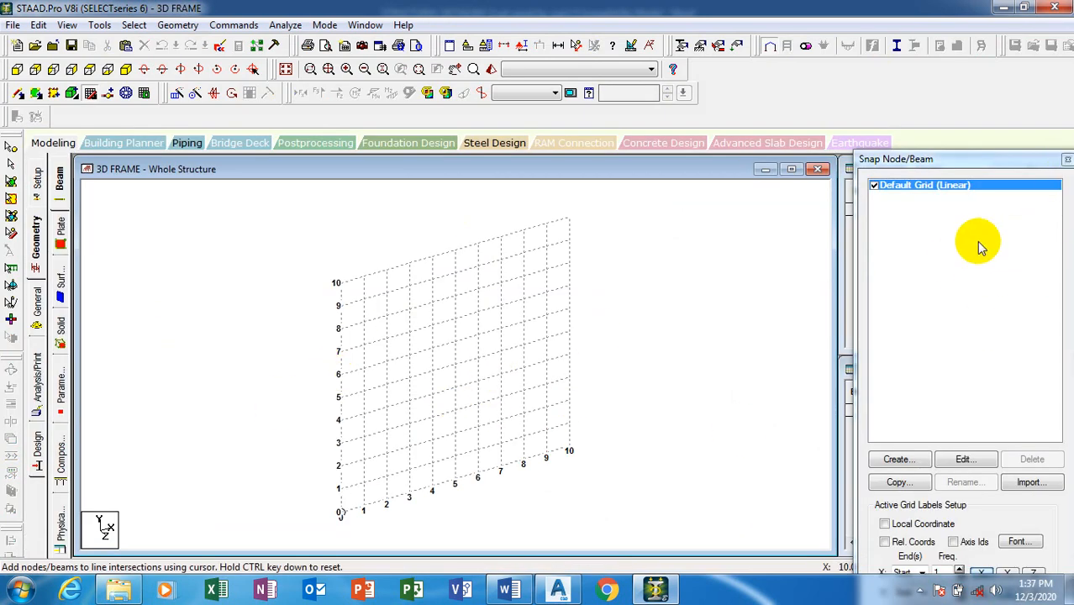
pyautogui.click(1066, 160)
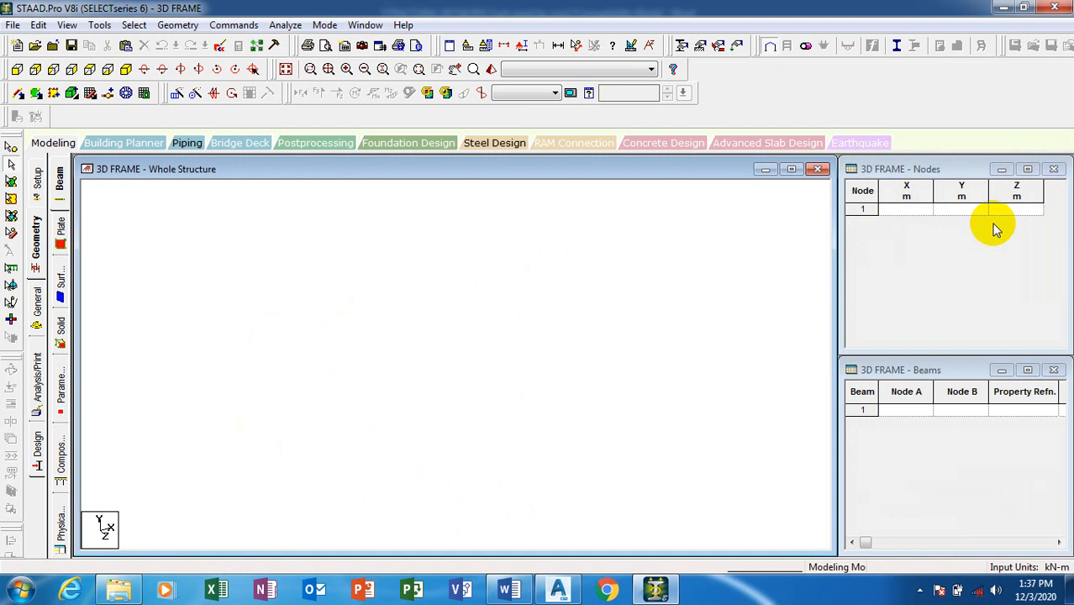
# Switch to AutoCAD Civil 3D and erase the circle at the rear-left support of the 3D frame sketch.
pyautogui.click(552, 592)
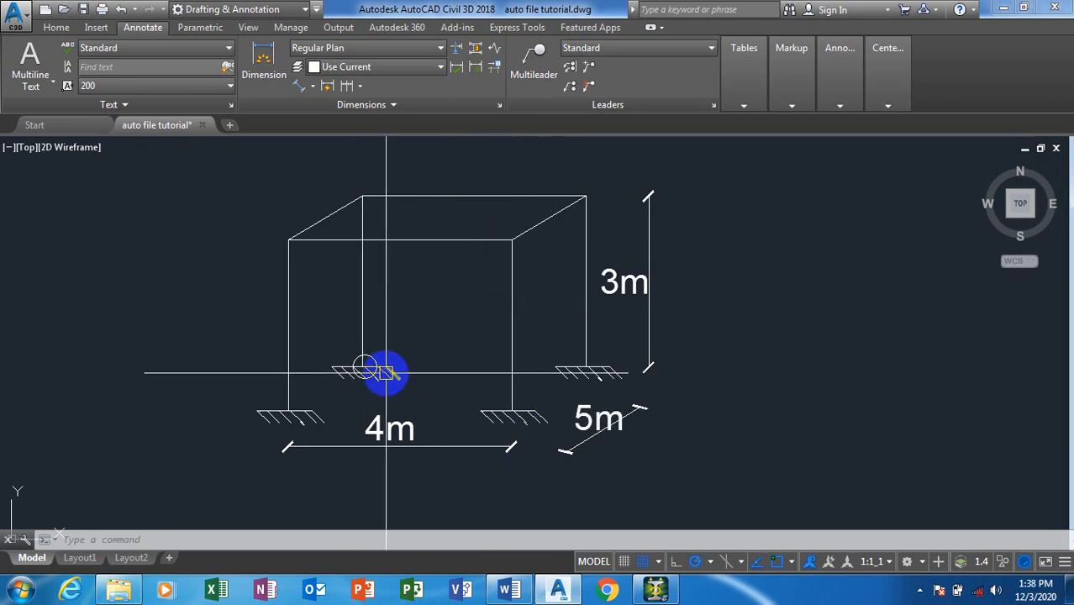
pyautogui.write('E')
pyautogui.press('Return')
pyautogui.click(378, 343)
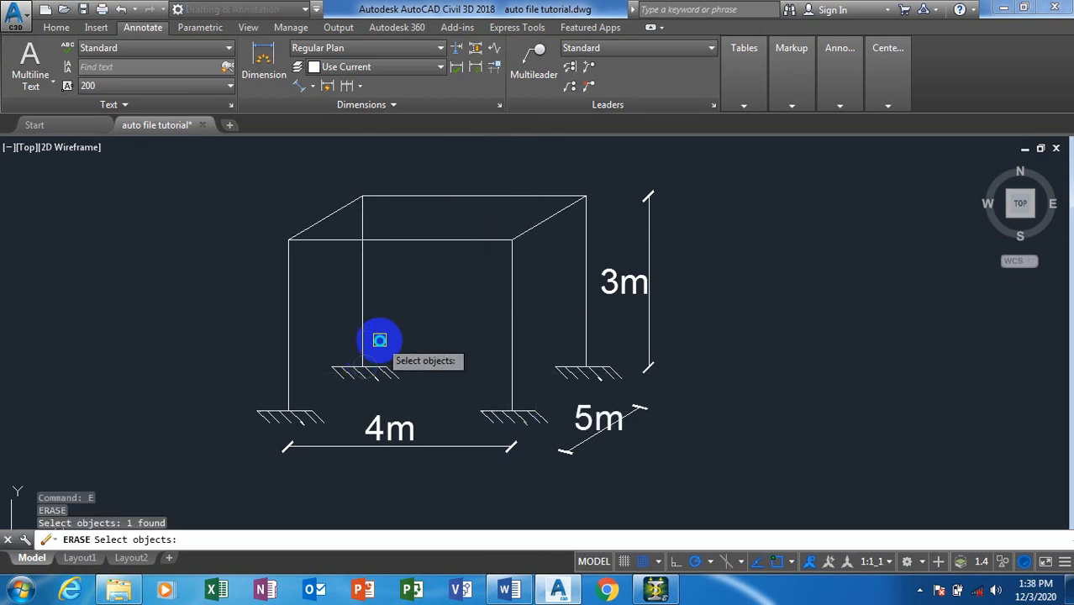
pyautogui.press('Return')
pyautogui.scroll(2, 345, 367)
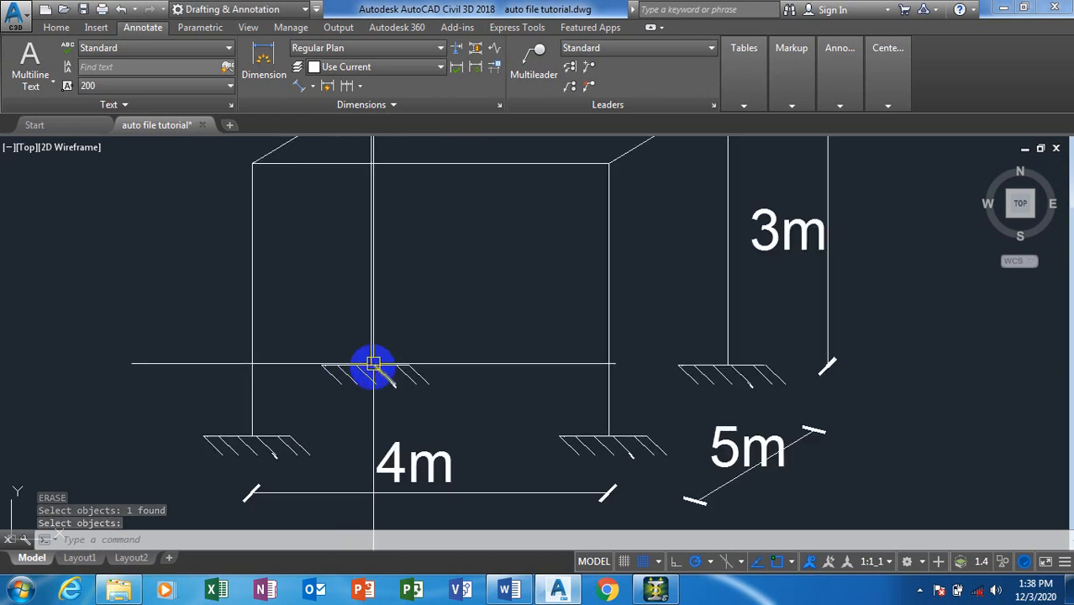
pyautogui.scroll(-2, 373, 364)
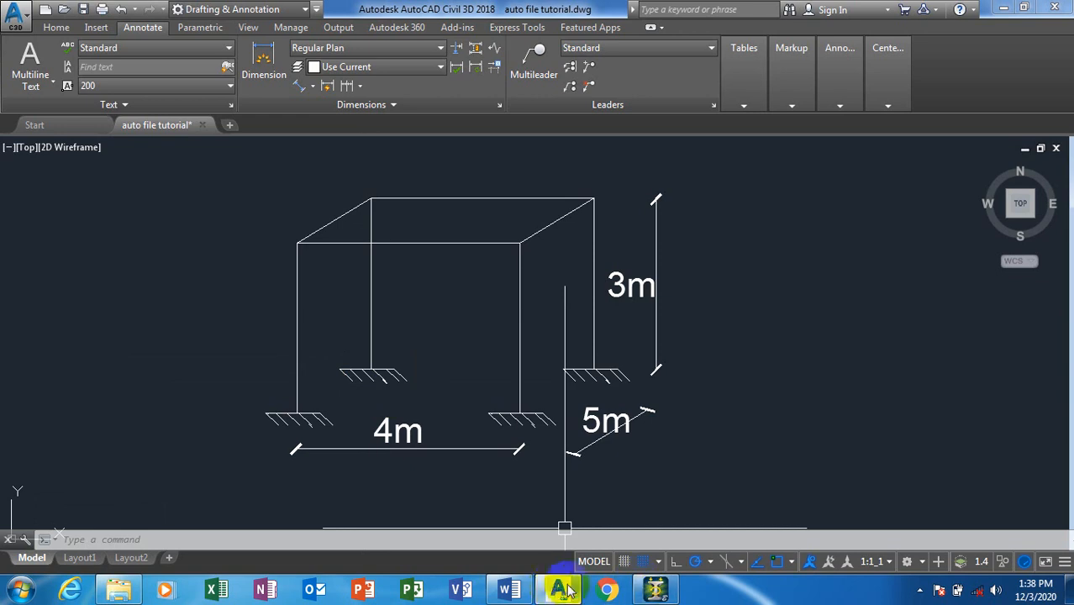
# Switch to STAAD.Pro and add the first node with an X coordinate of 0 in the Nodes table.
pyautogui.click(656, 588)
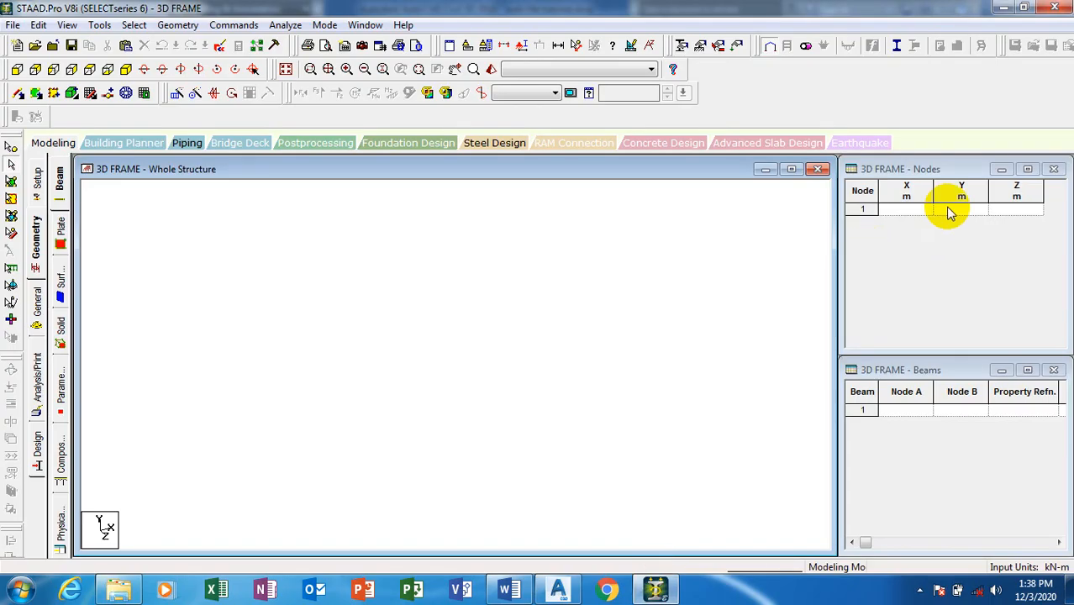
pyautogui.click(909, 210)
pyautogui.write('0')
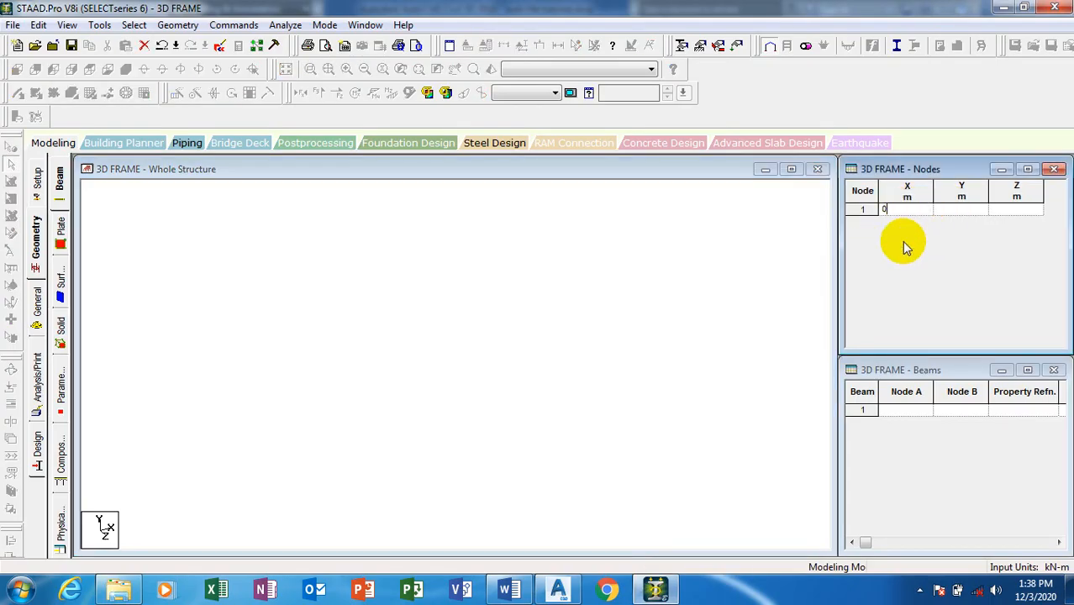
pyautogui.press('Tab')
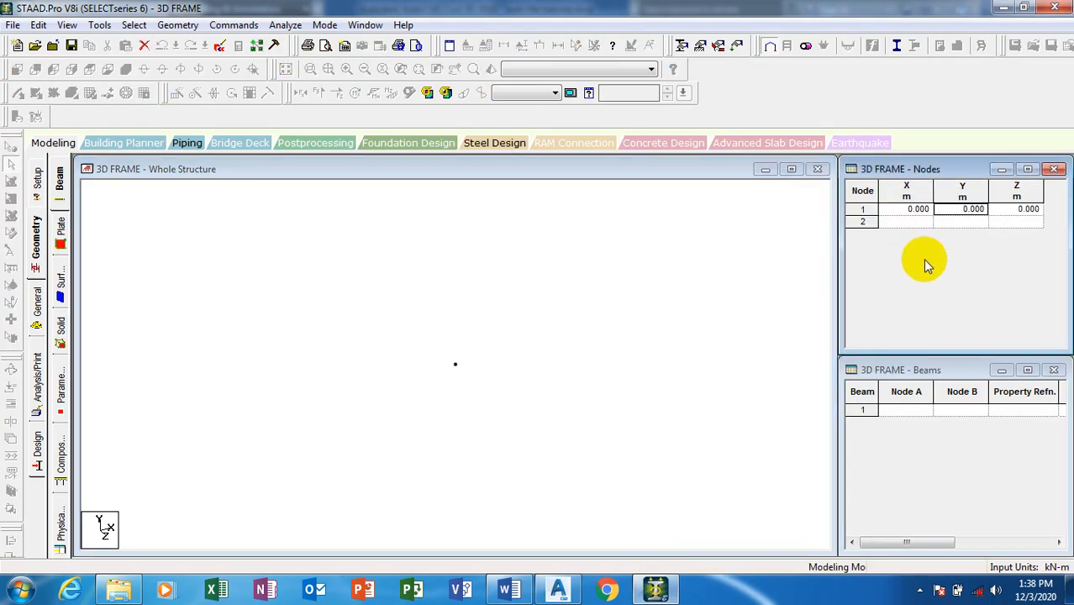
pyautogui.click(898, 222)
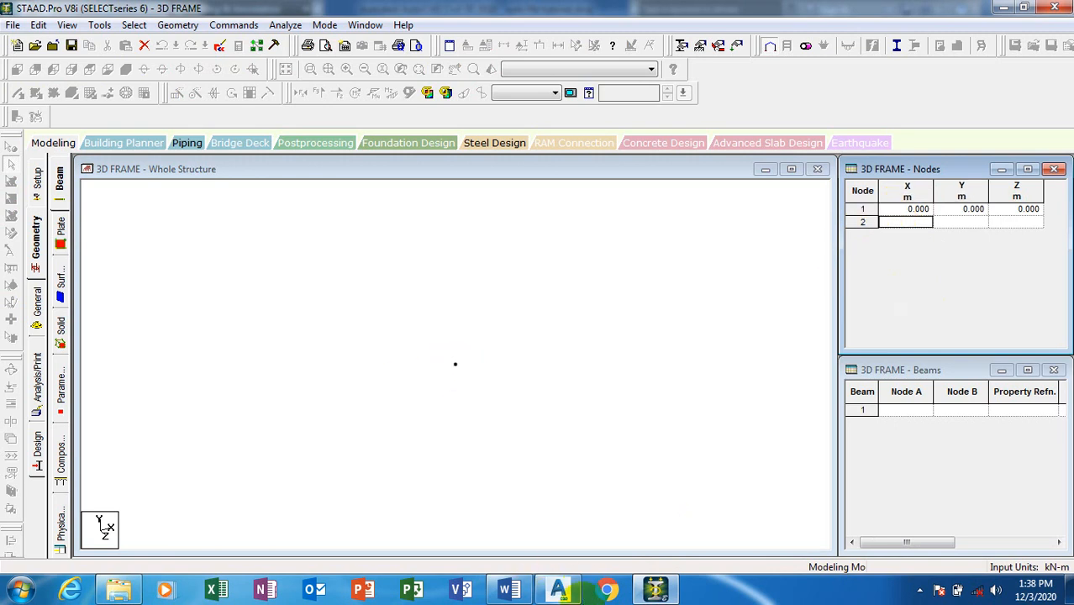
# Consult the frame sketch in AutoCAD Civil 3D, and copy the origin node in STAAD.Pro using the Nodes Cursor.
pyautogui.click(558, 589)
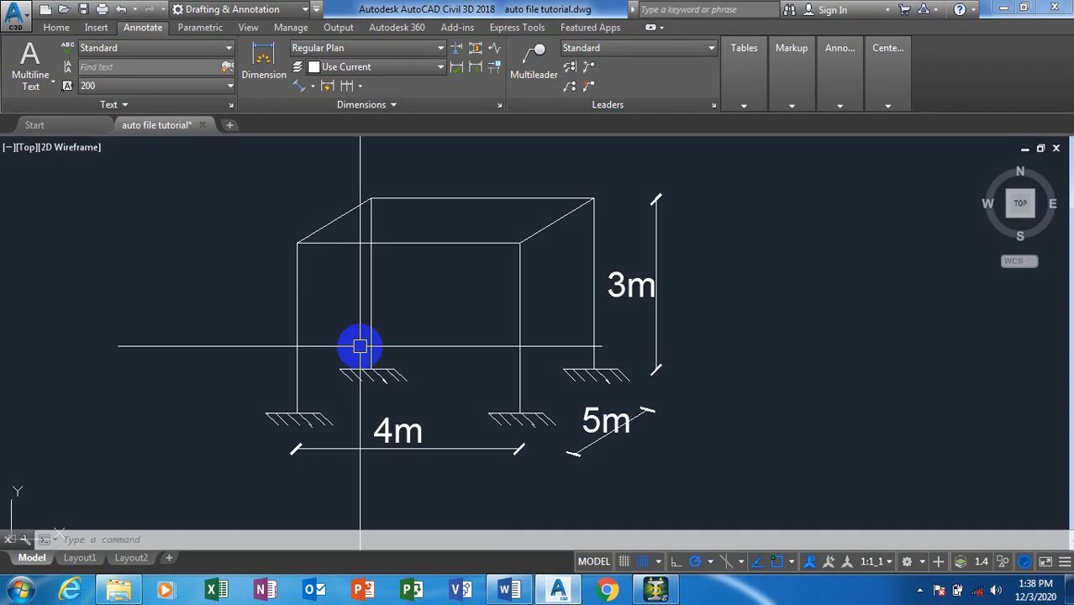
pyautogui.click(657, 590)
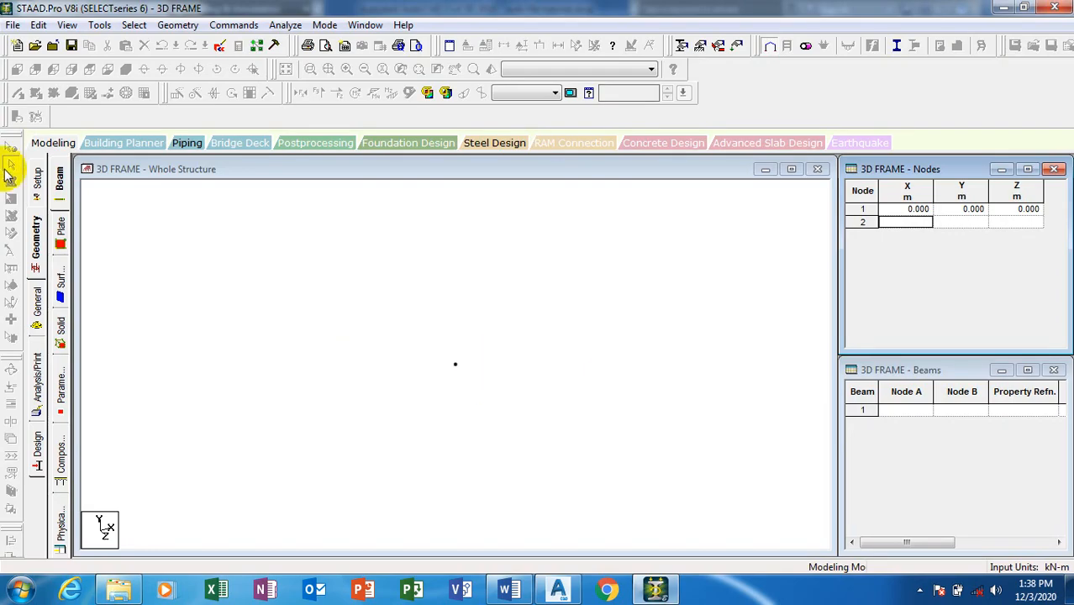
pyautogui.moveTo(494, 343); pyautogui.dragTo(430, 393)
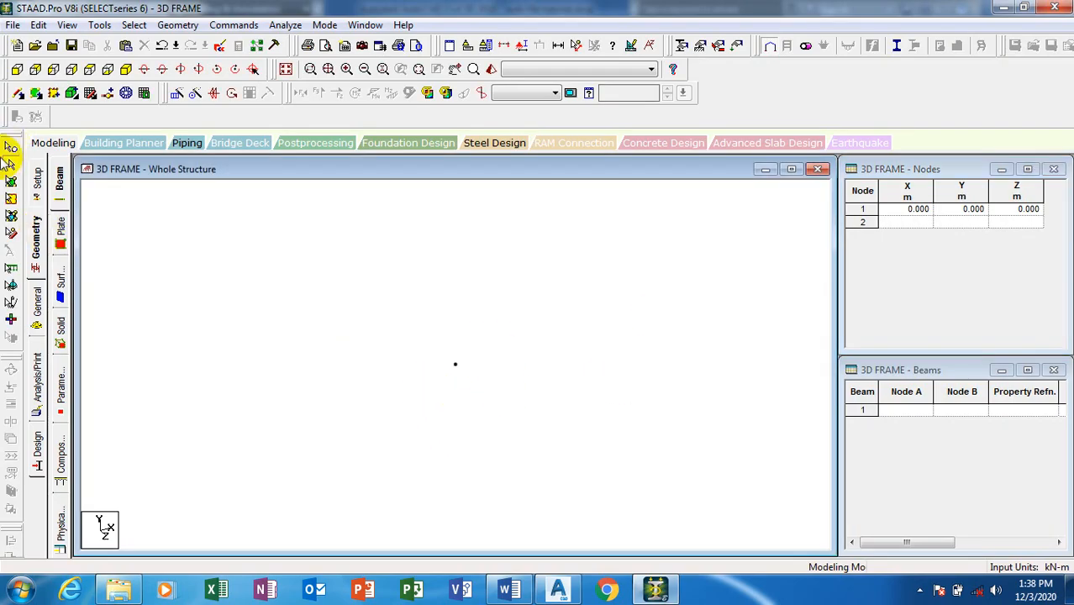
pyautogui.click(11, 148)
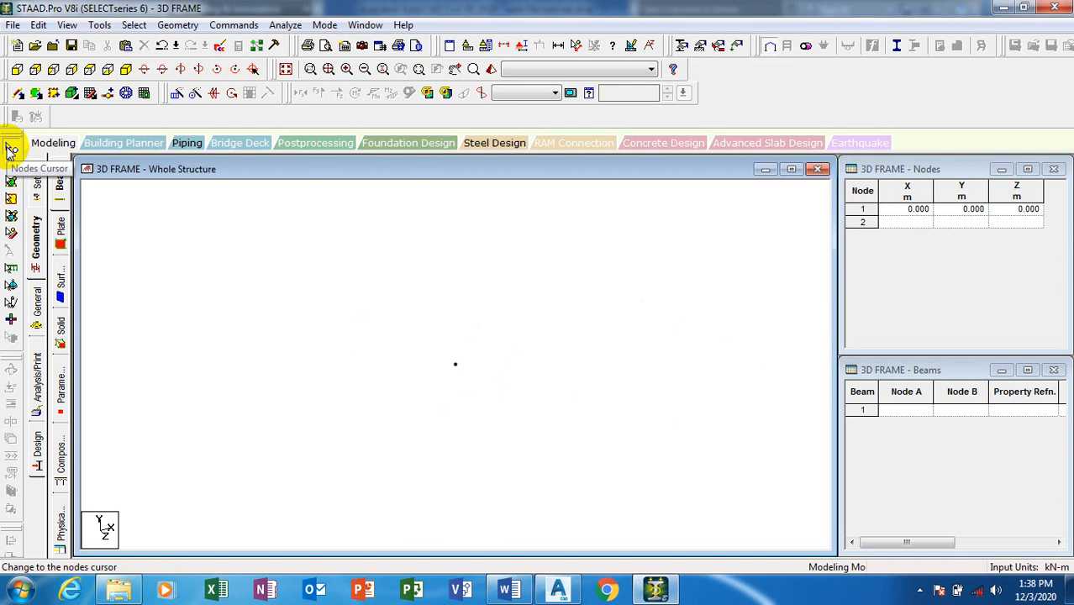
pyautogui.click(455, 376)
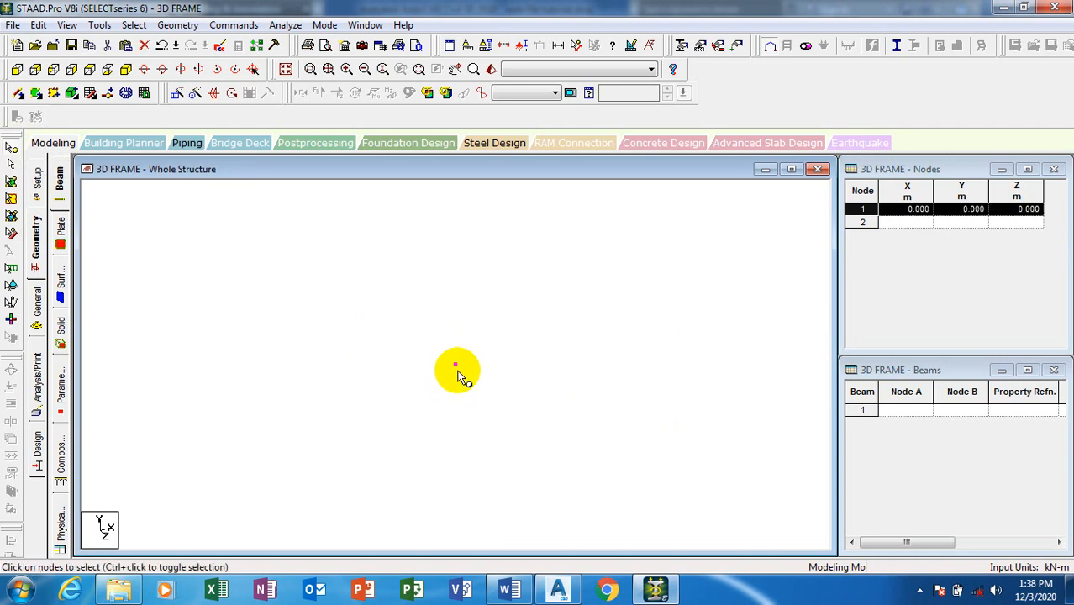
pyautogui.rightClick(457, 371)
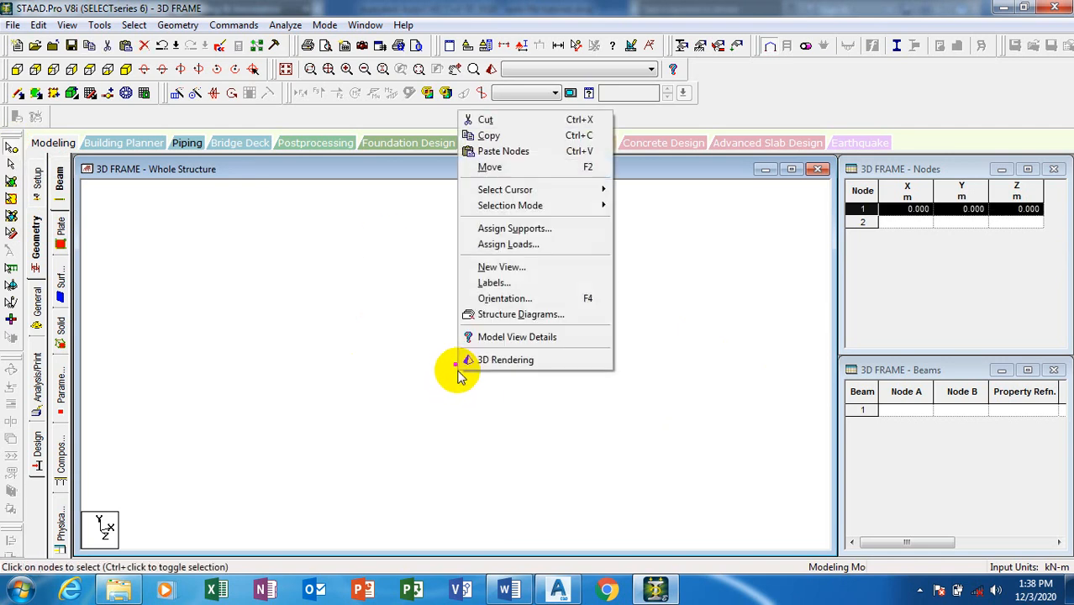
pyautogui.click(478, 133)
# Paste the copied origin node with an X offset of 4 m, consulting the frame width in the AutoCAD Civil 3D sketch.
pyautogui.rightClick(495, 283)
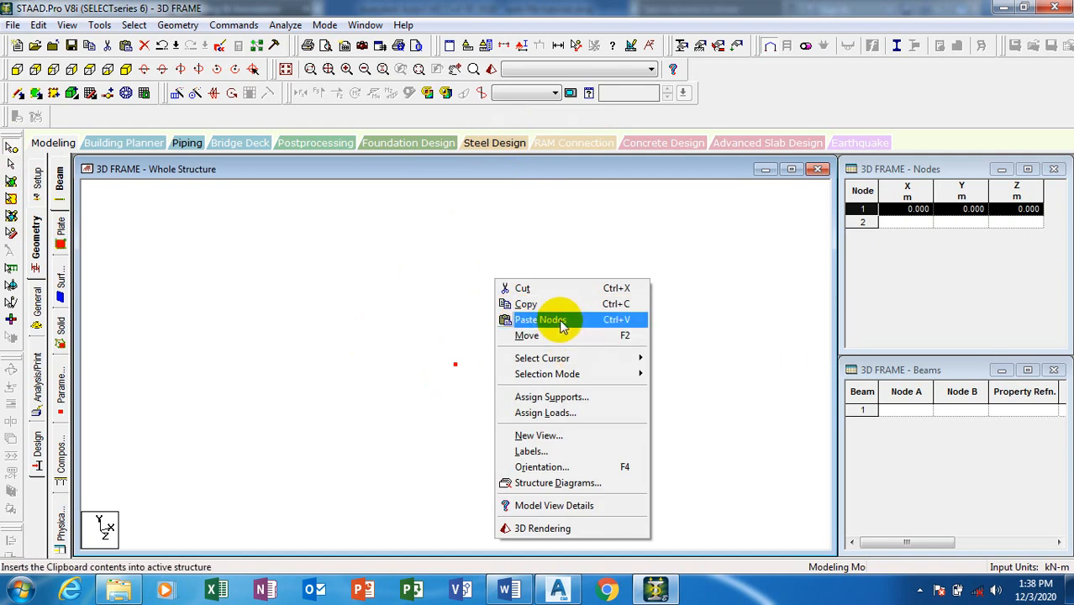
pyautogui.click(561, 319)
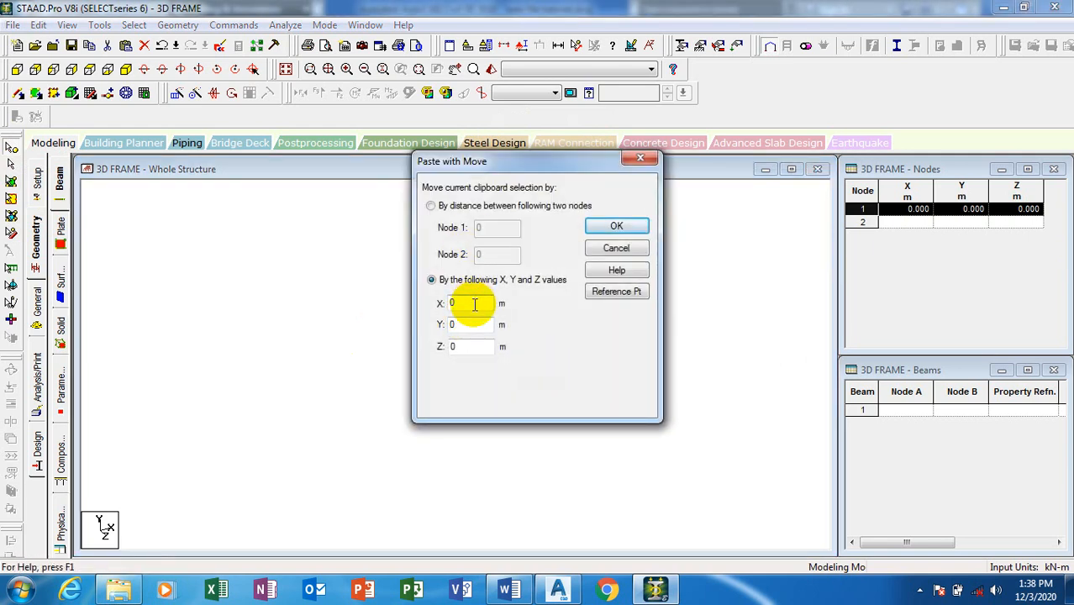
pyautogui.moveTo(475, 304); pyautogui.dragTo(431, 304)
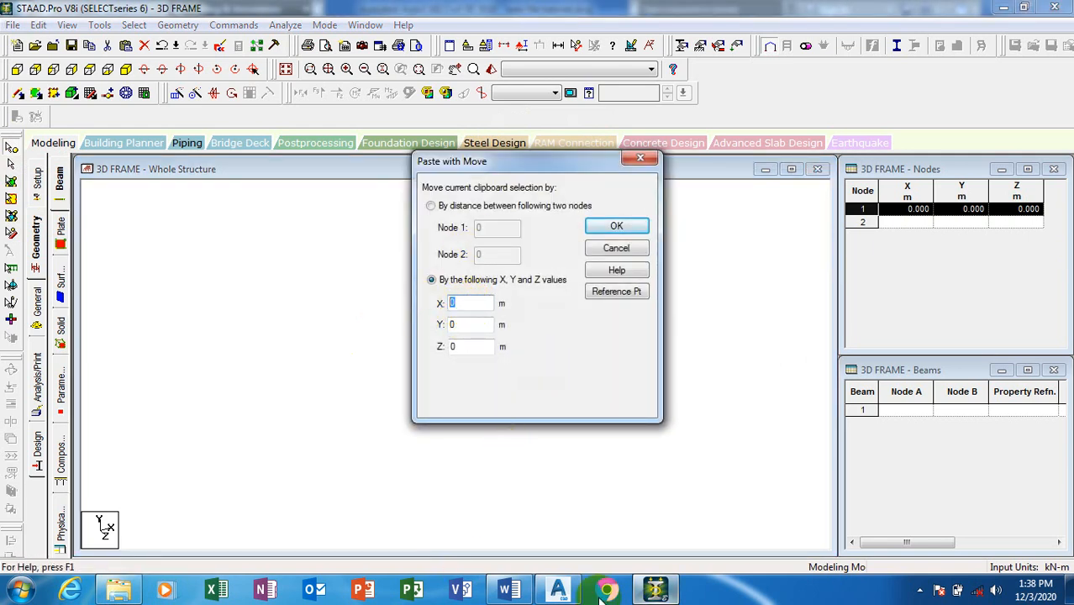
pyautogui.click(557, 591)
pyautogui.scroll(-6, 666, 365)
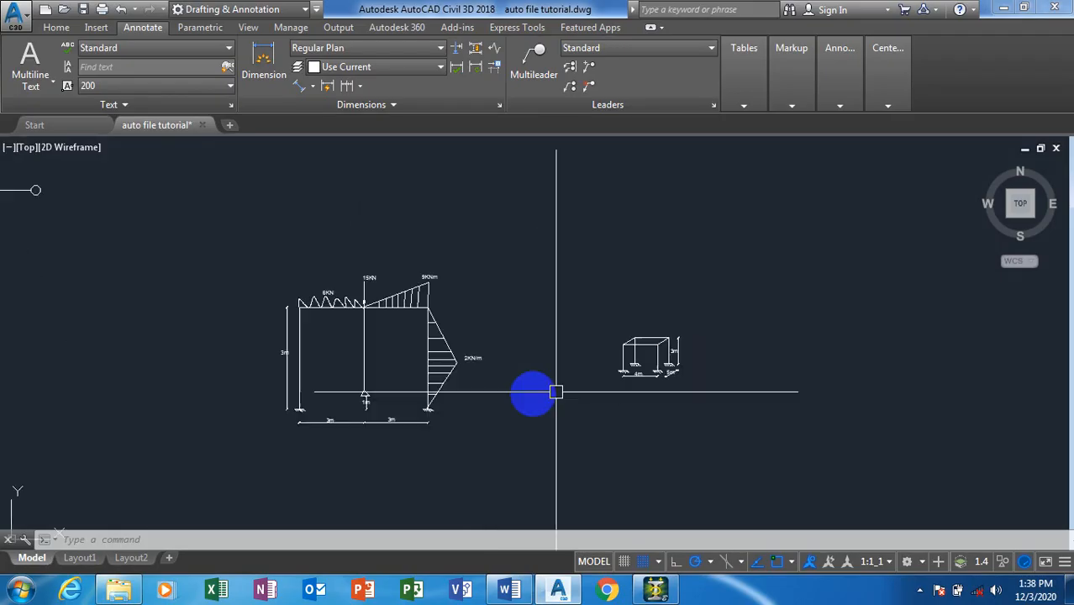
pyautogui.scroll(5, 787, 374)
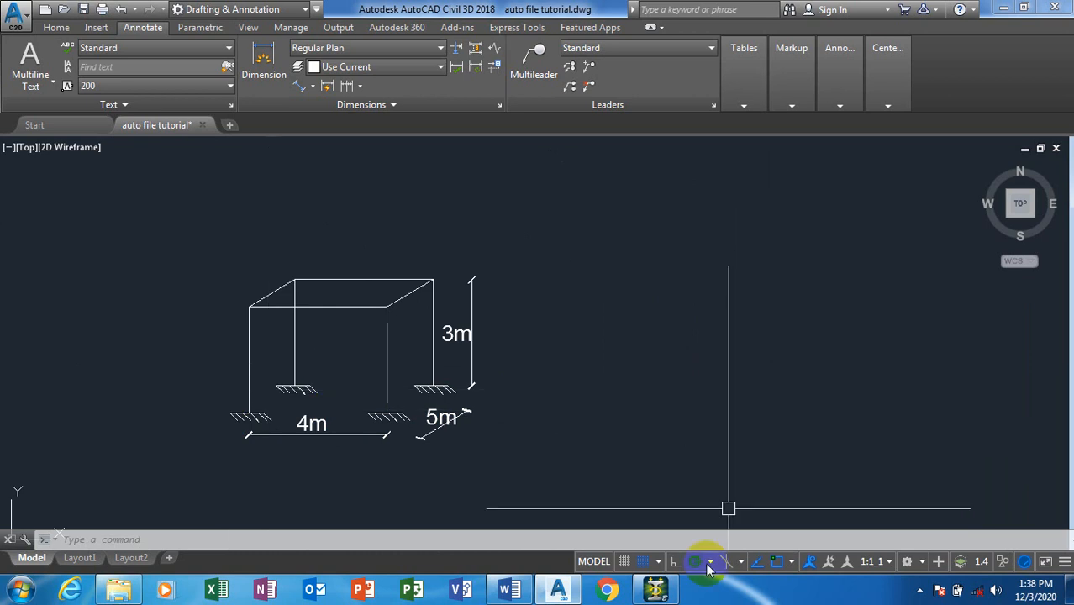
pyautogui.click(646, 592)
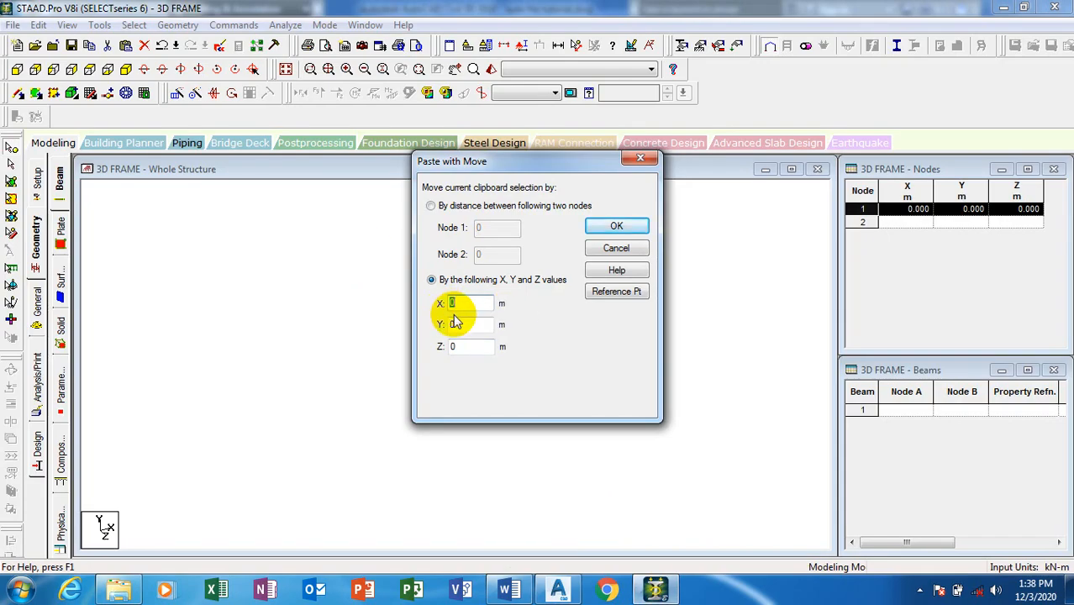
pyautogui.click(558, 590)
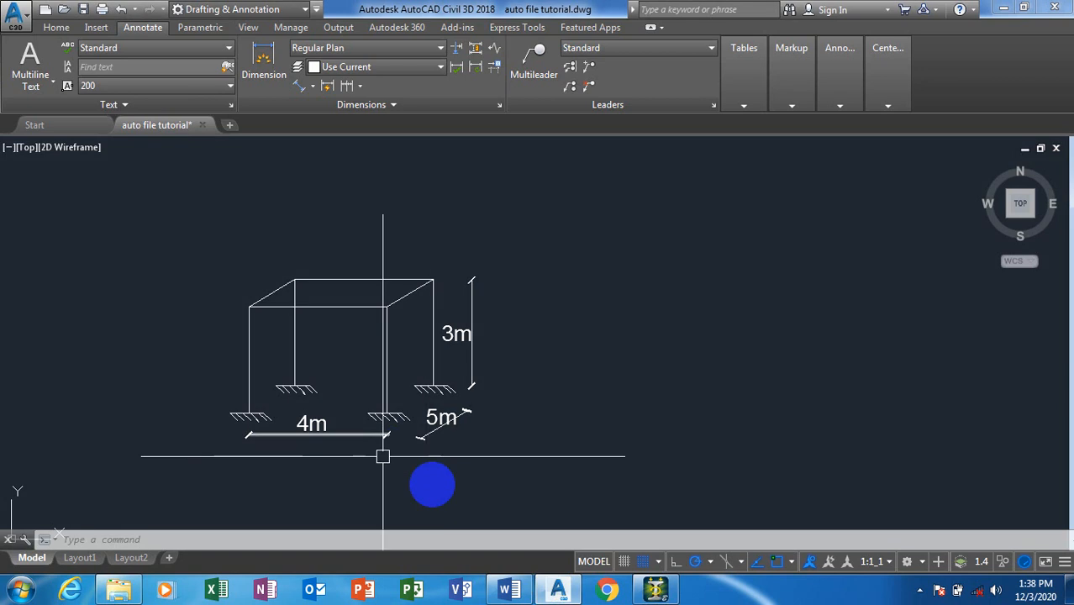
pyautogui.click(655, 590)
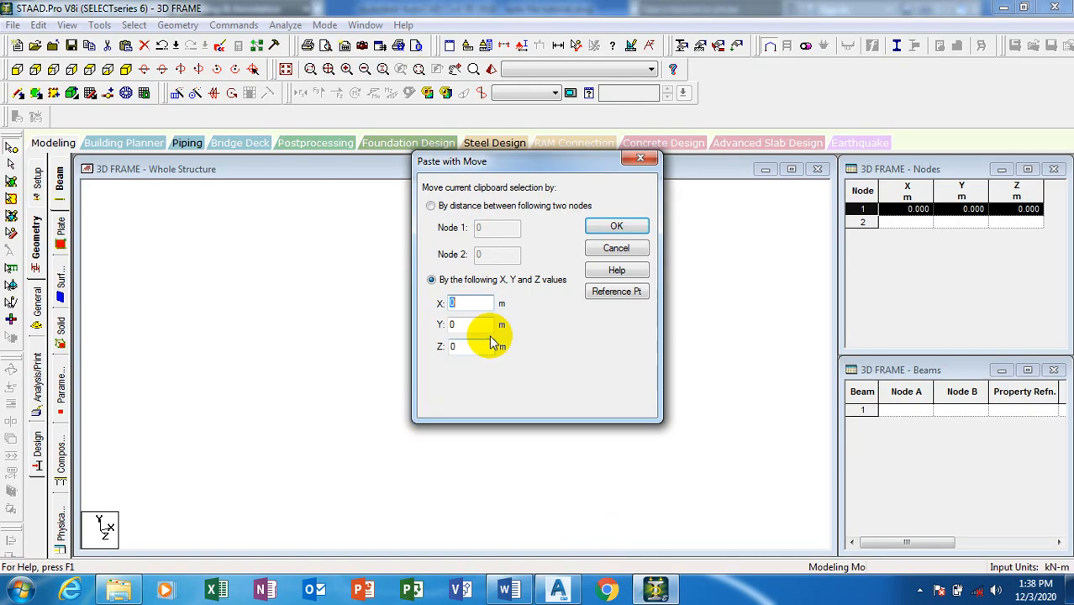
pyautogui.write('4')
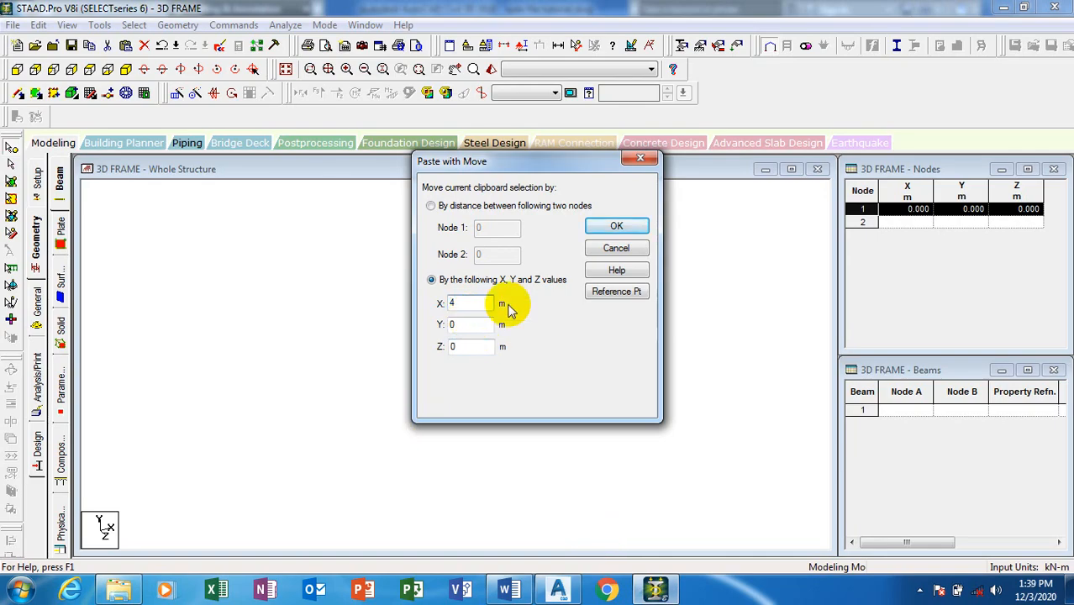
pyautogui.click(617, 225)
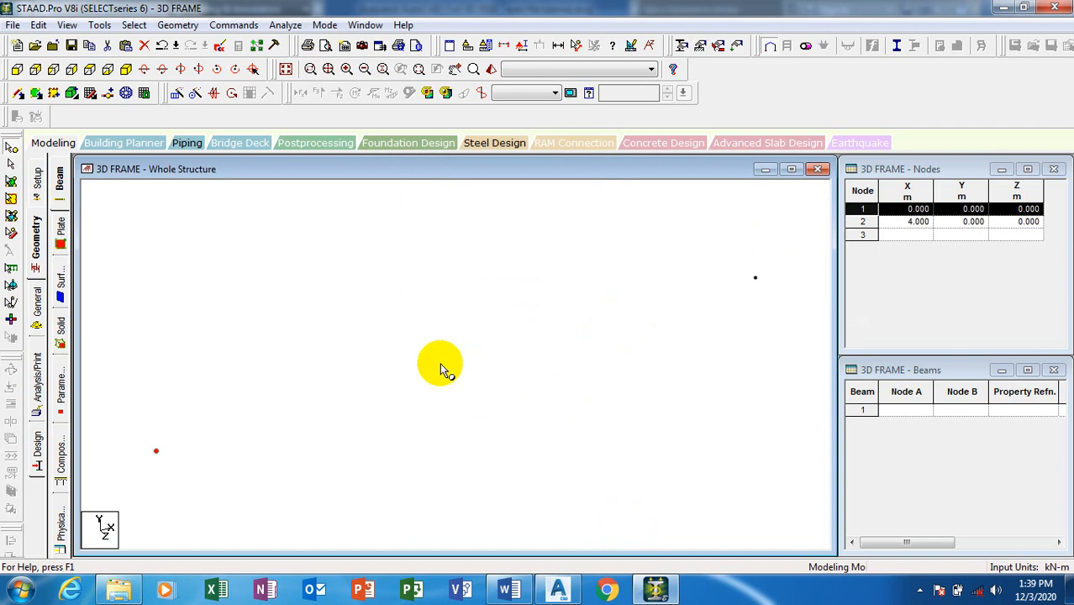
# View the two nodes from the front, and examine the frame's supports and dimensions in the AutoCAD Civil 3D sketch.
pyautogui.click(574, 379)
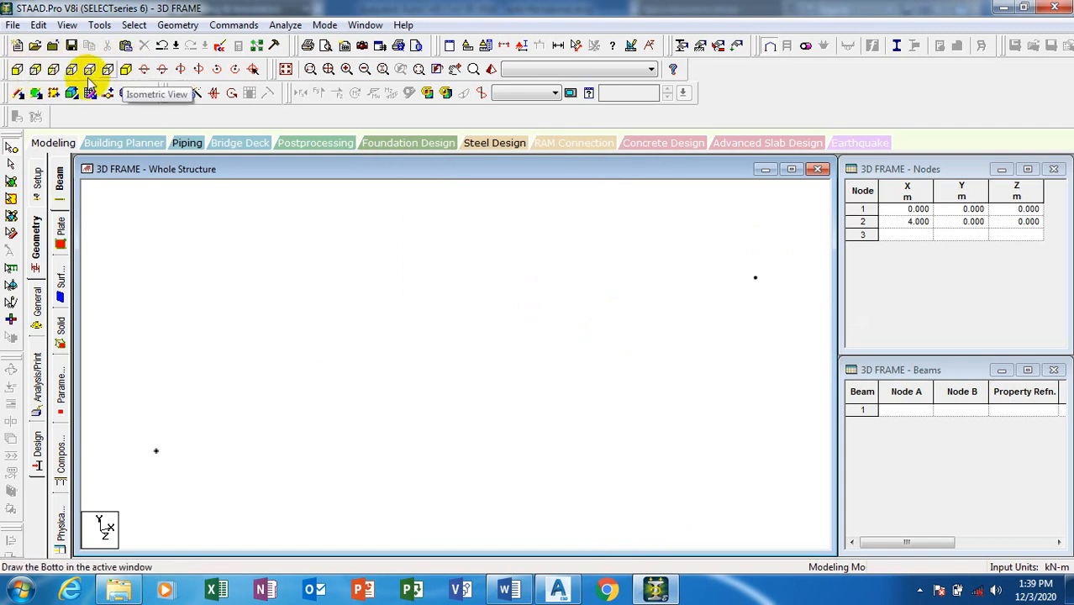
pyautogui.click(15, 74)
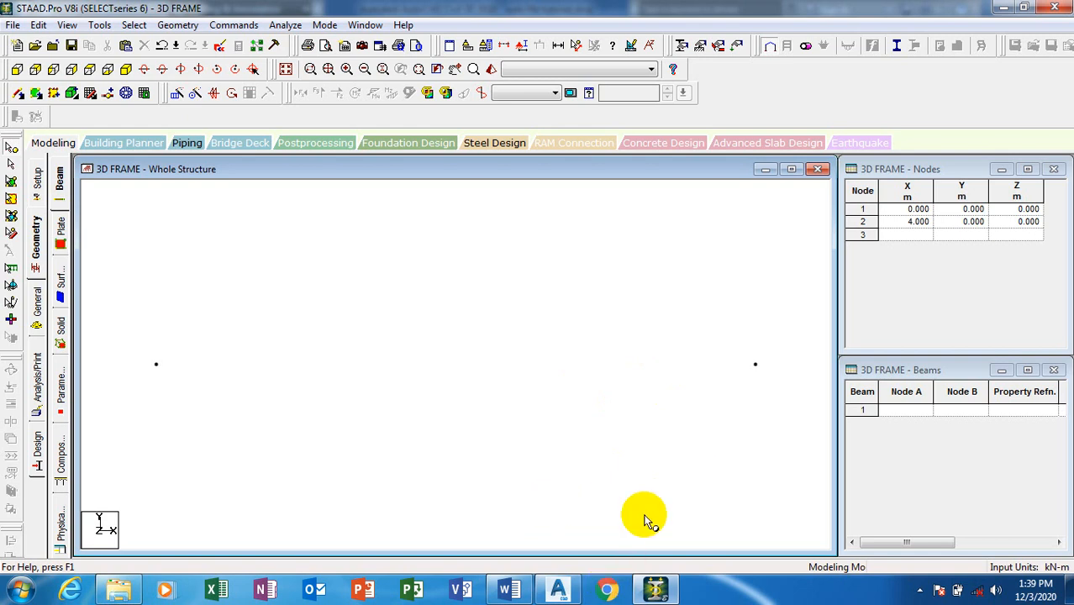
pyautogui.moveTo(655, 588)
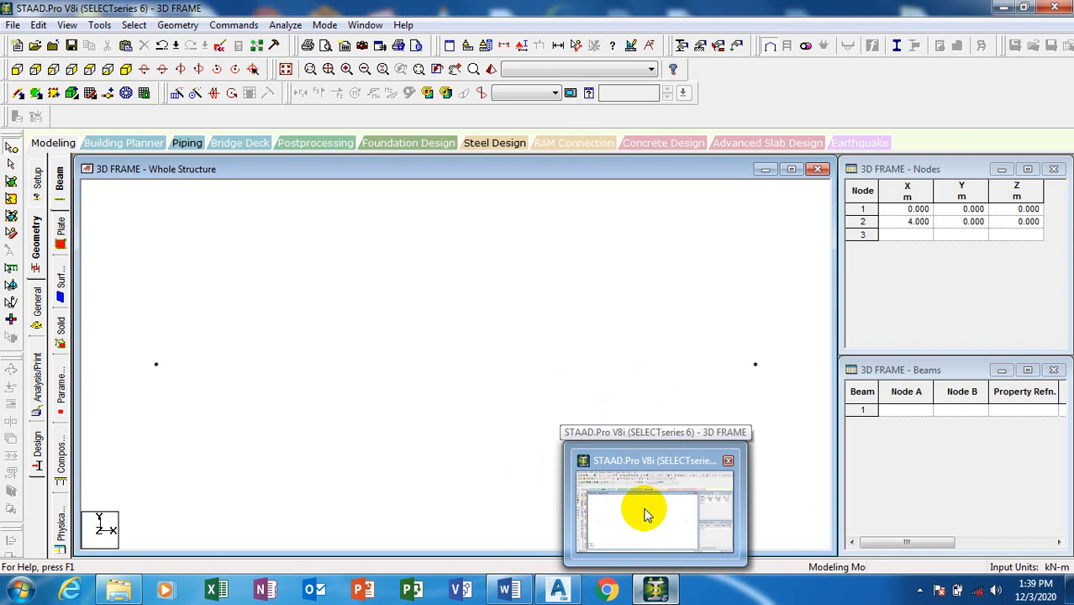
pyautogui.click(555, 568)
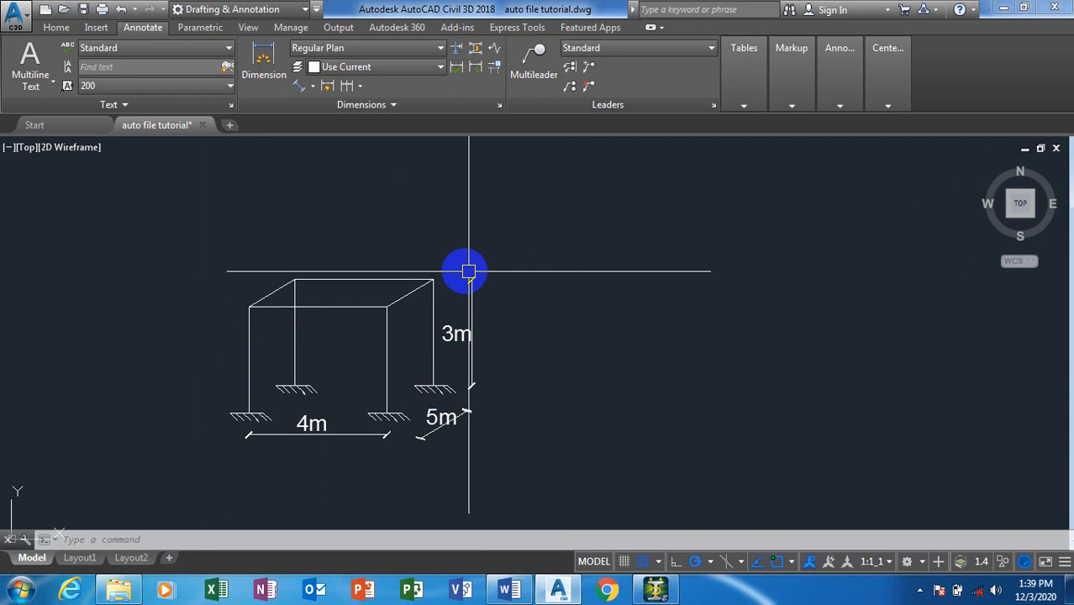
pyautogui.click(169, 390)
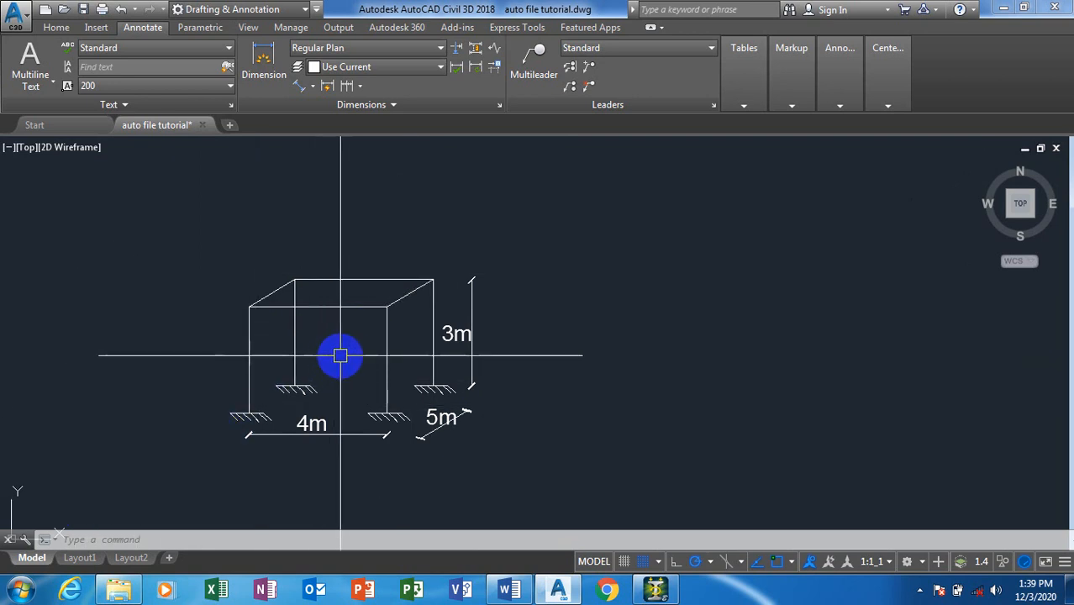
pyautogui.click(295, 388)
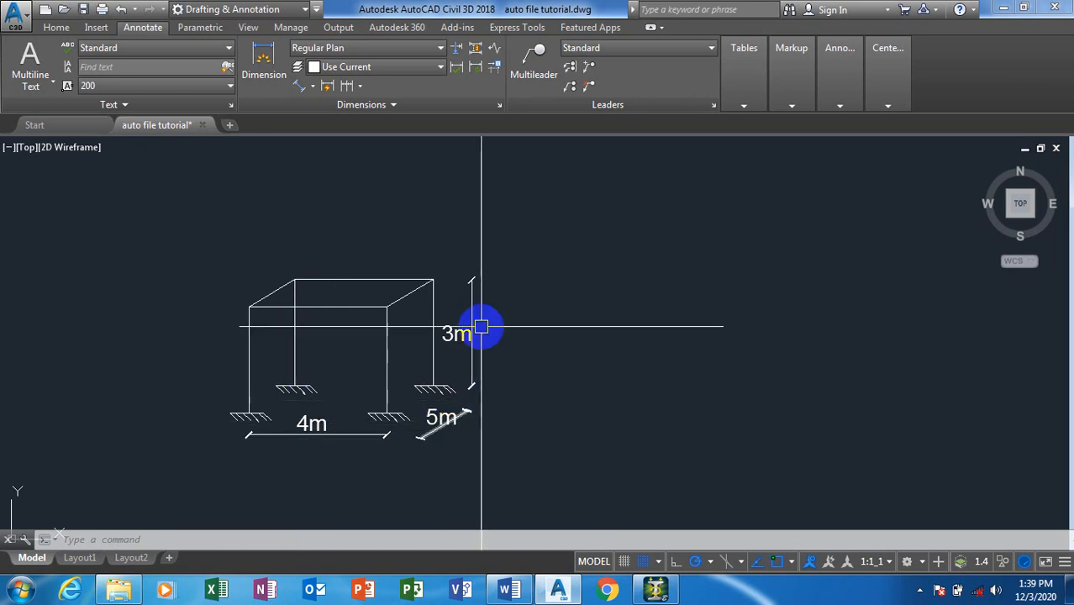
# Switch to STAAD.Pro and copy both existing nodes using the Nodes Cursor.
pyautogui.click(650, 594)
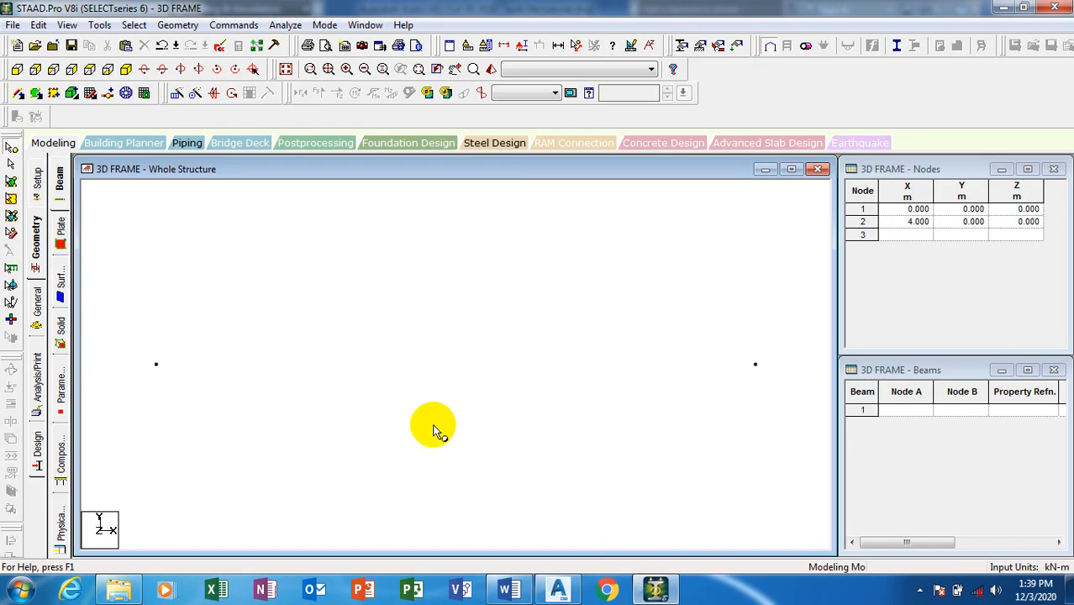
pyautogui.click(11, 147)
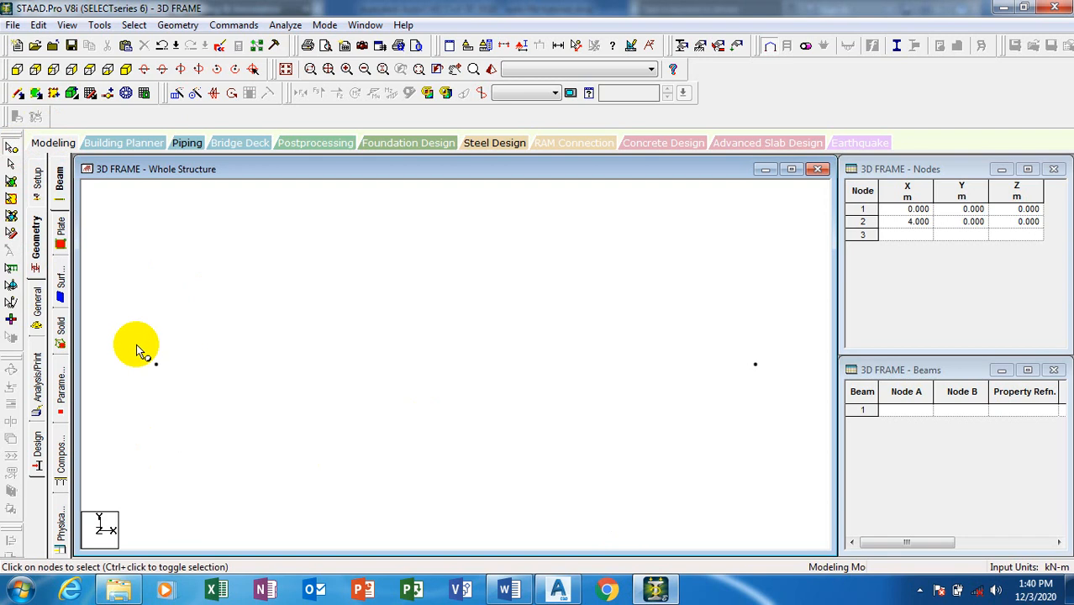
pyautogui.moveTo(128, 343); pyautogui.dragTo(806, 398)
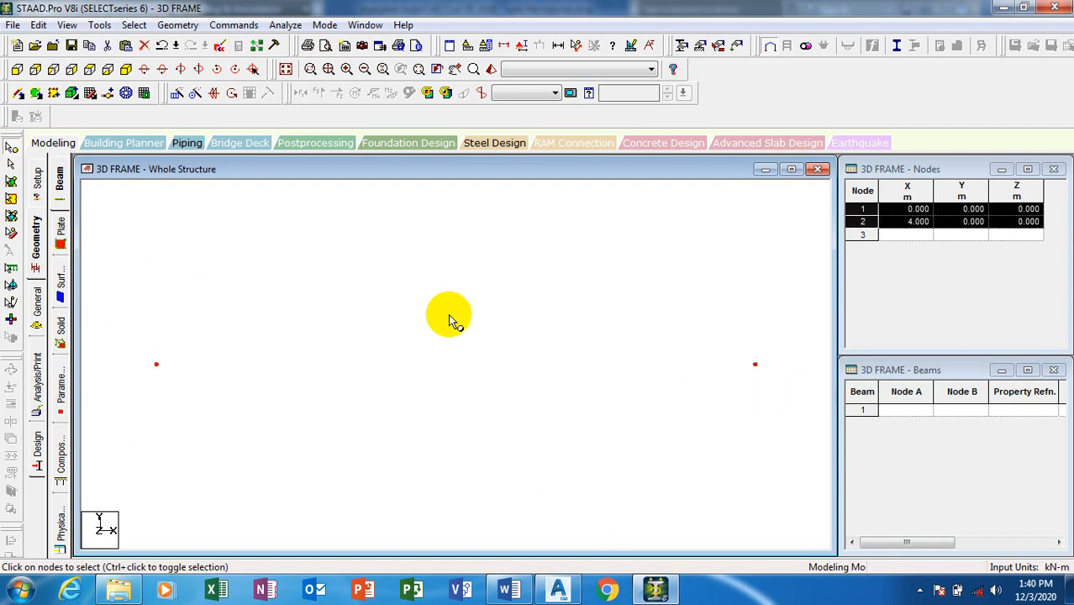
pyautogui.rightClick(439, 312)
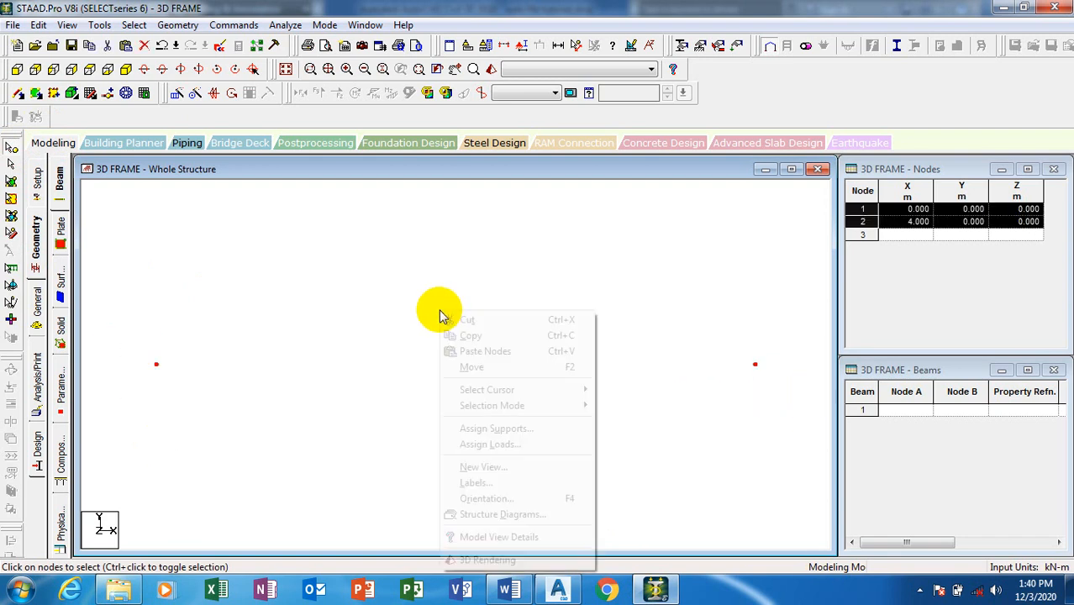
pyautogui.click(495, 340)
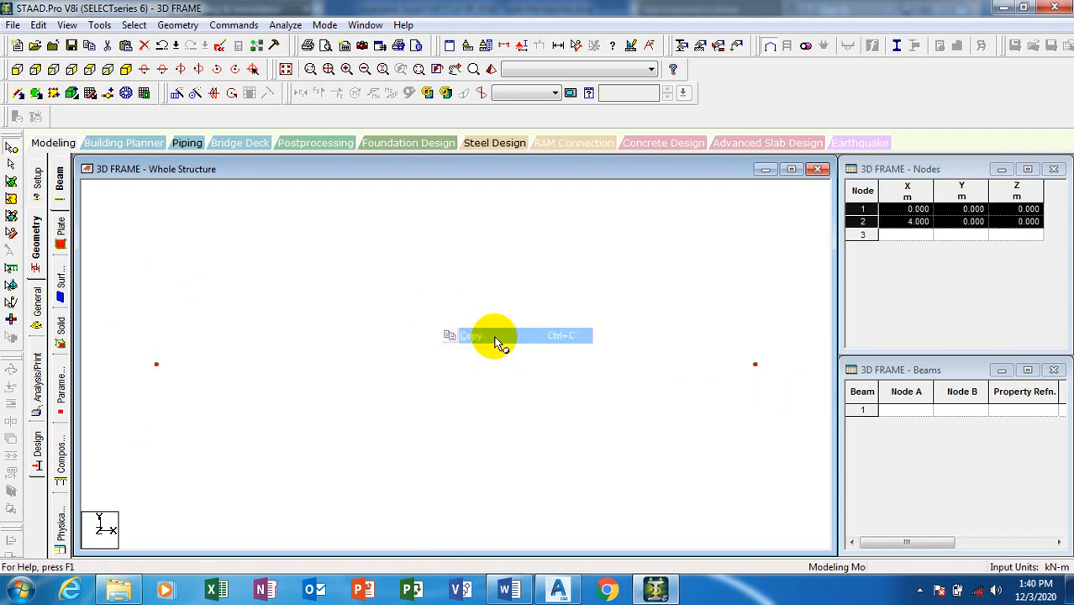
# Paste the two copied nodes with a Z offset of 5 m, checking the frame depth in the AutoCAD Civil 3D sketch.
pyautogui.rightClick(396, 297)
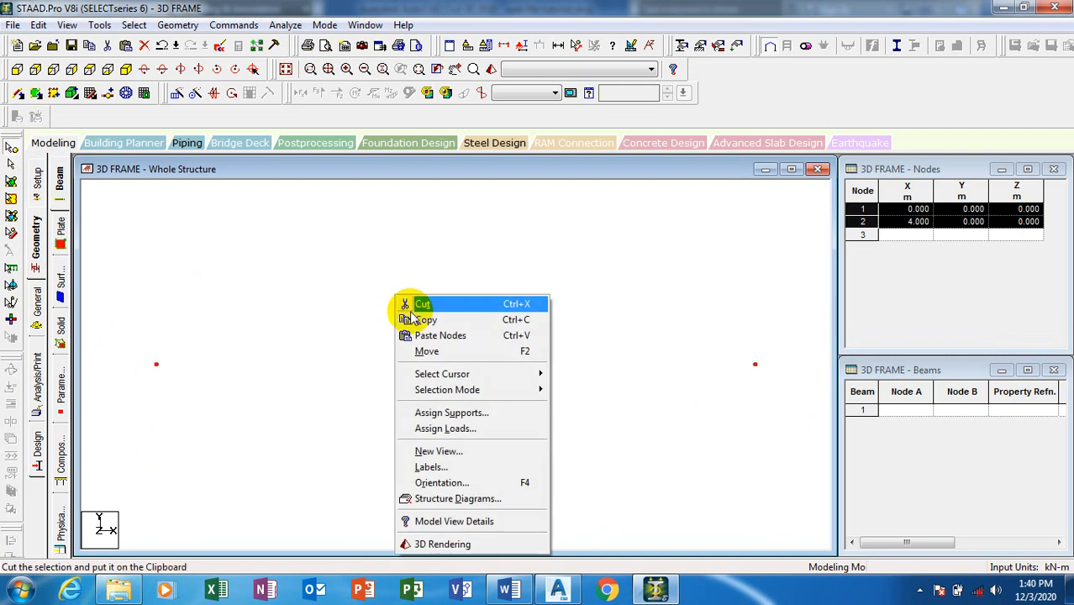
pyautogui.click(458, 344)
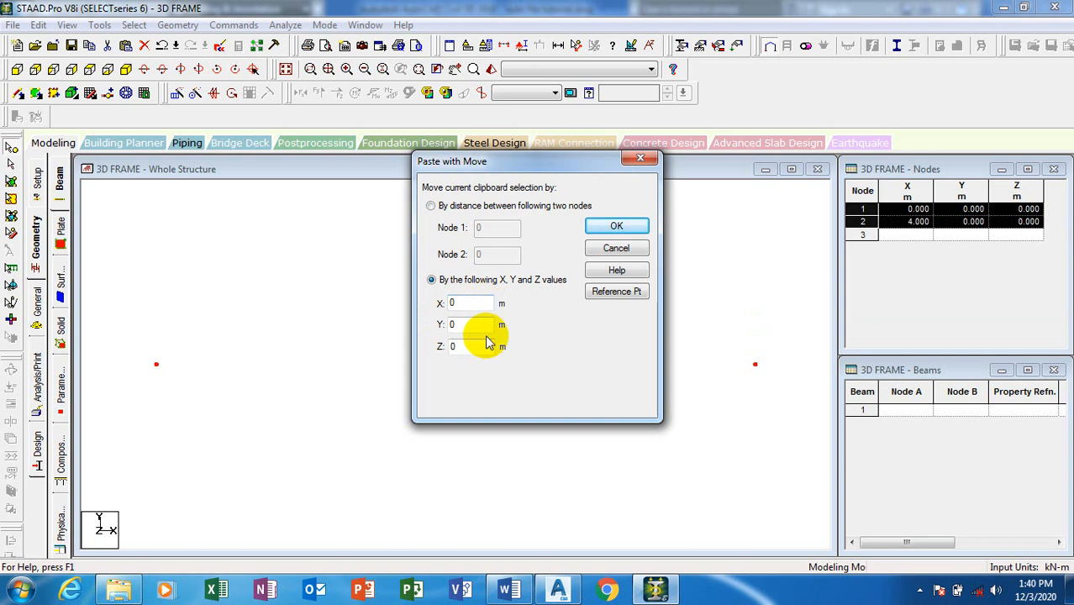
pyautogui.click(558, 591)
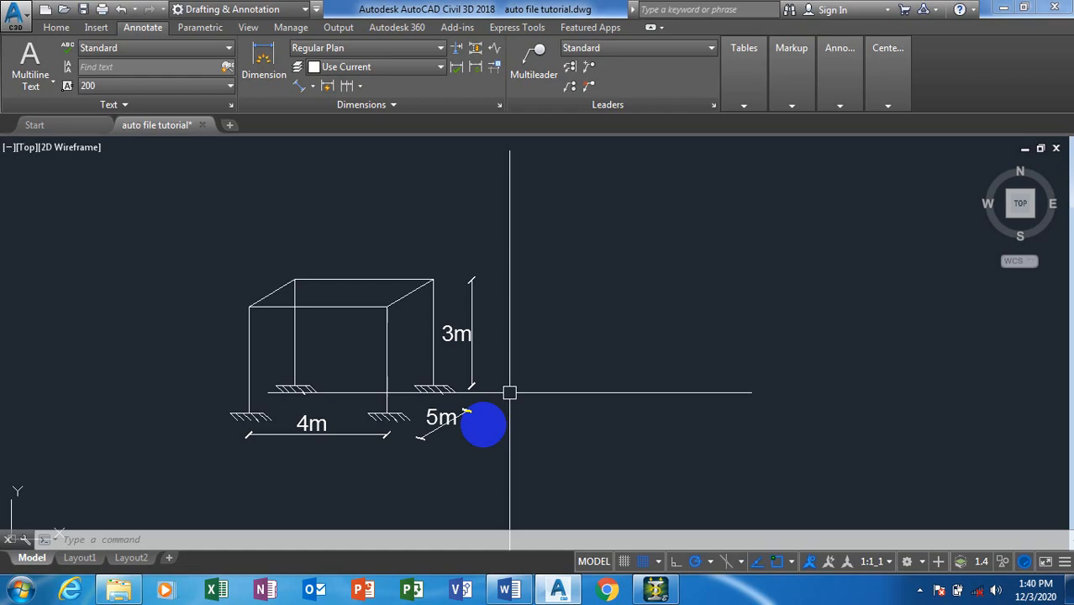
pyautogui.click(657, 590)
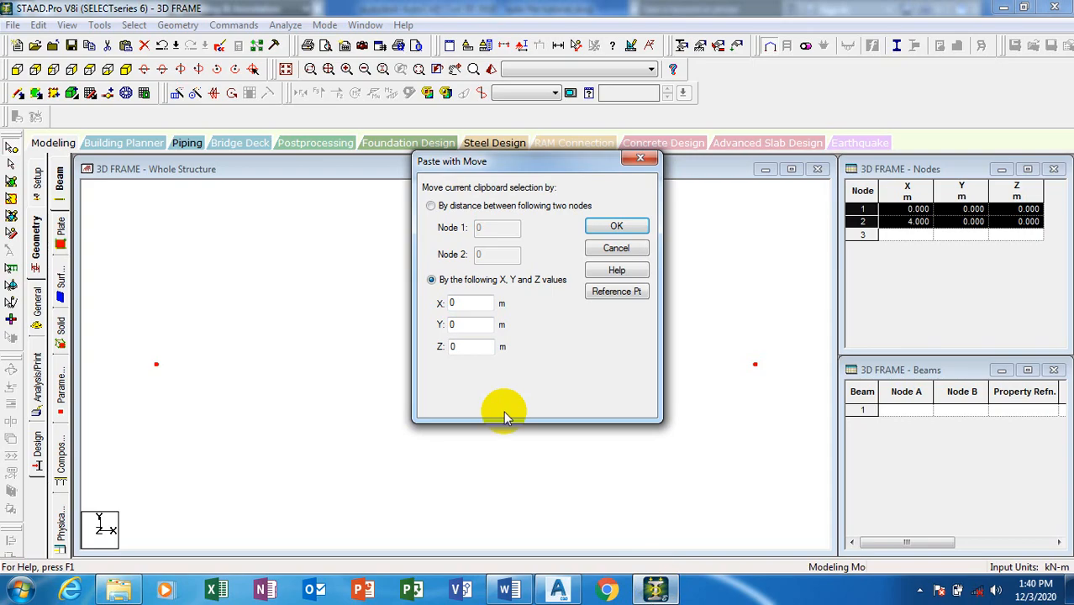
pyautogui.doubleClick(466, 346)
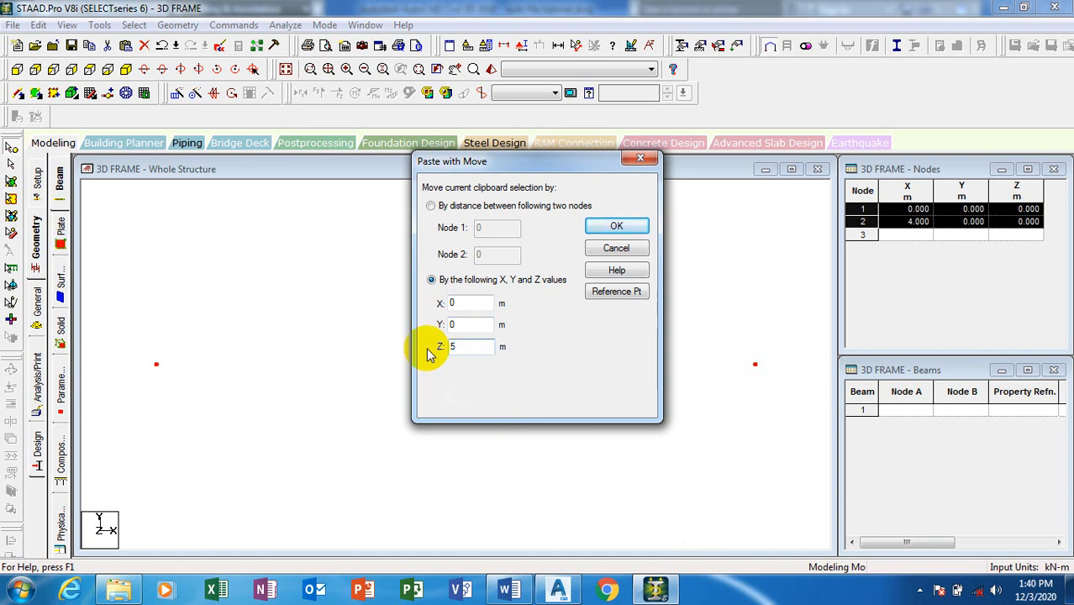
pyautogui.click(614, 227)
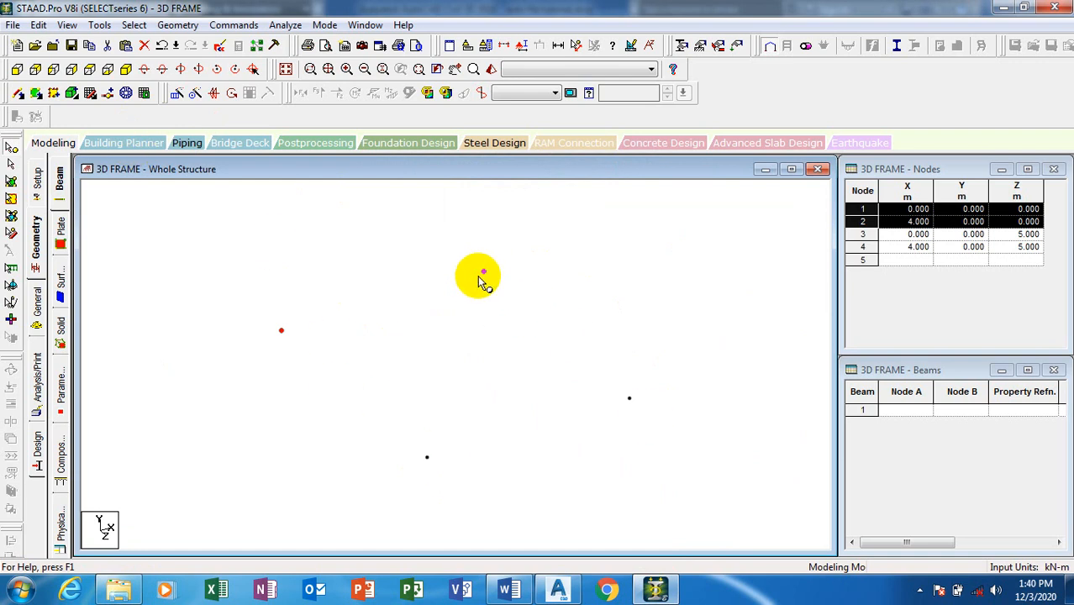
# Select all four base nodes and copy them.
pyautogui.moveTo(228, 269); pyautogui.dragTo(727, 492)
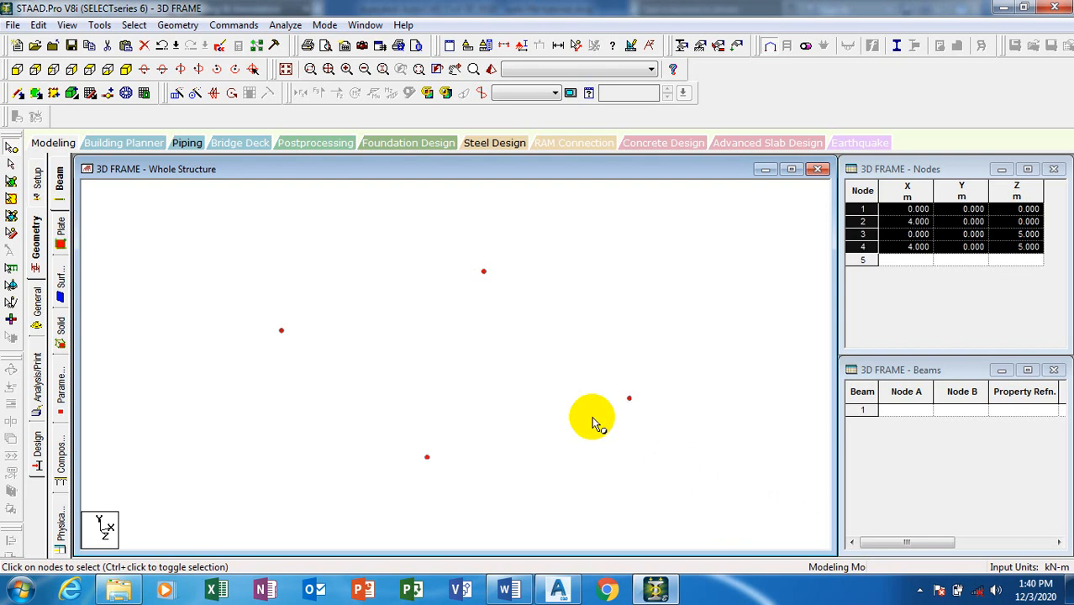
pyautogui.rightClick(439, 326)
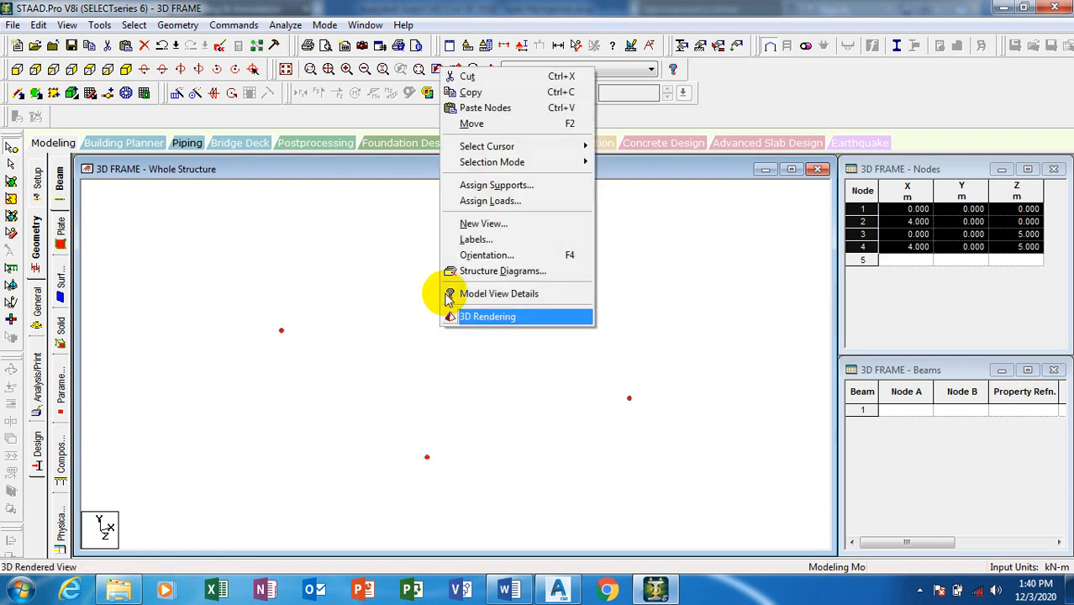
pyautogui.click(484, 92)
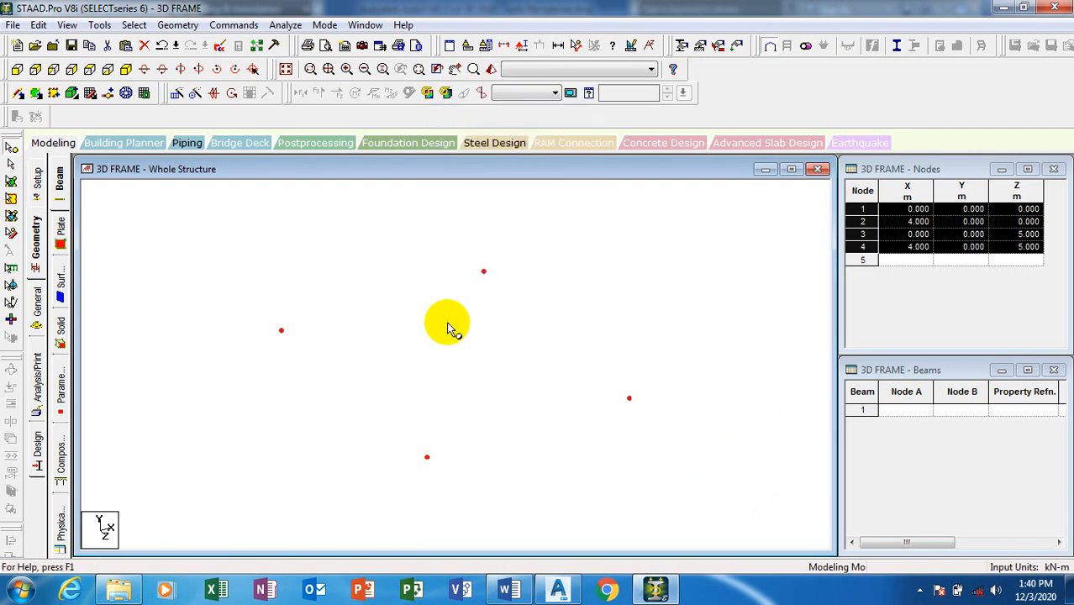
# Paste the four copied base nodes with a Y offset of 3 m, checking the frame height in the AutoCAD Civil 3D sketch.
pyautogui.rightClick(445, 326)
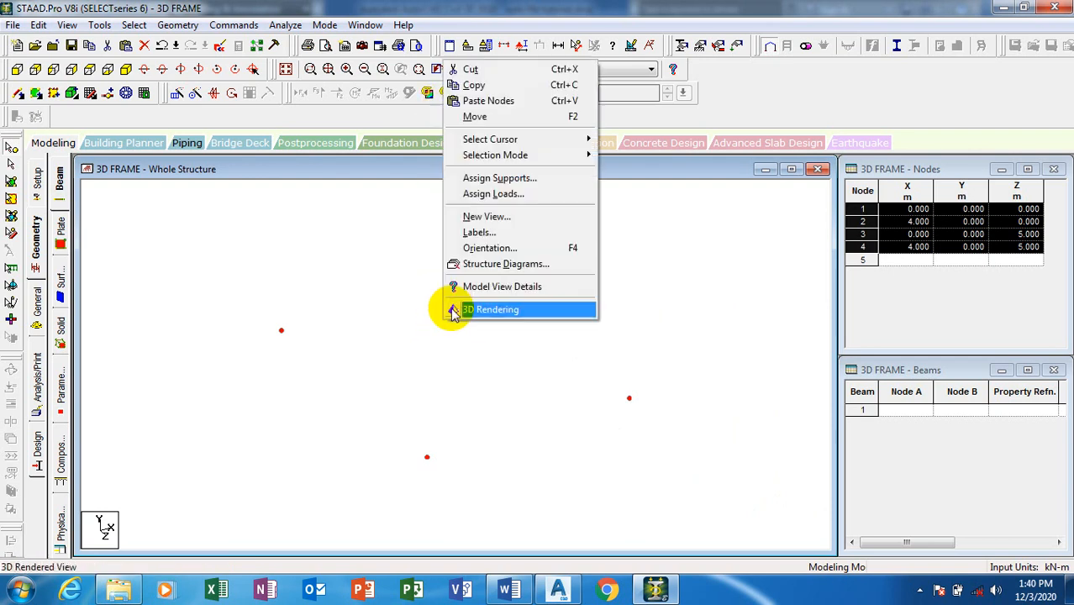
pyautogui.click(487, 100)
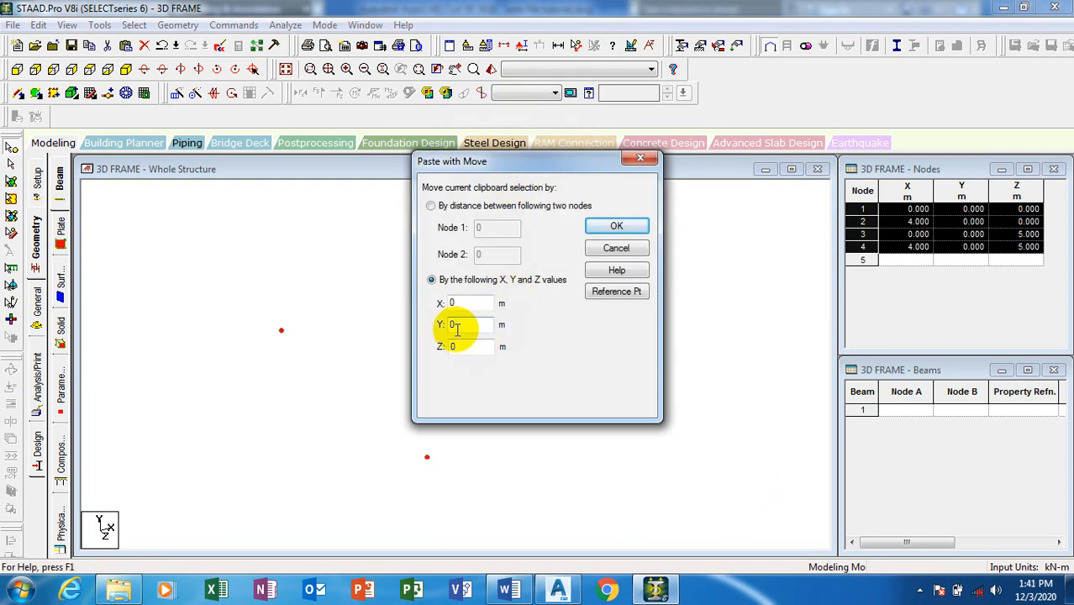
pyautogui.moveTo(458, 328); pyautogui.dragTo(450, 327)
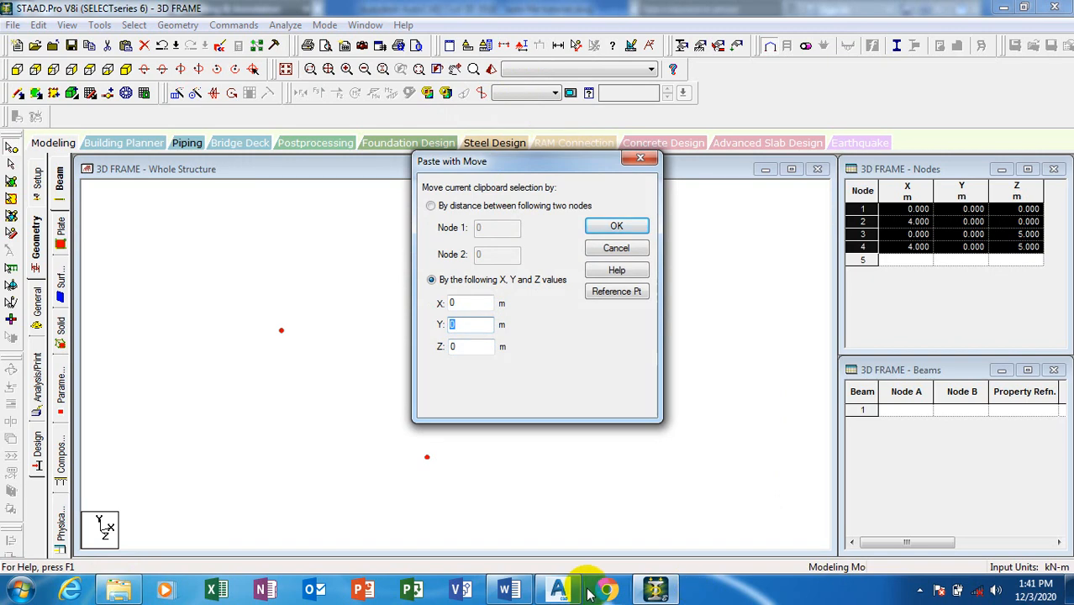
pyautogui.click(557, 590)
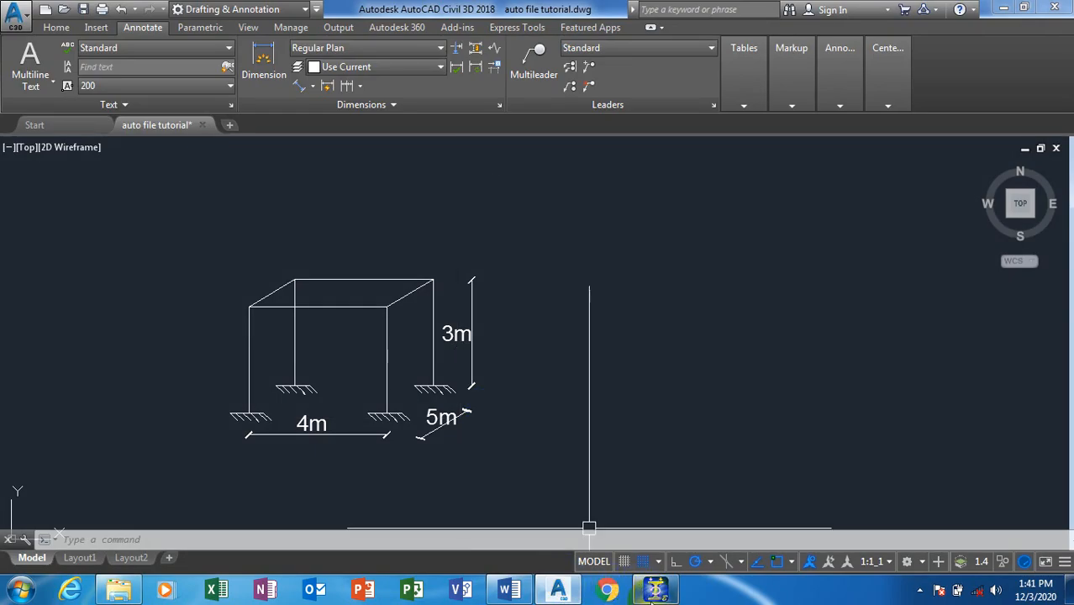
pyautogui.click(656, 590)
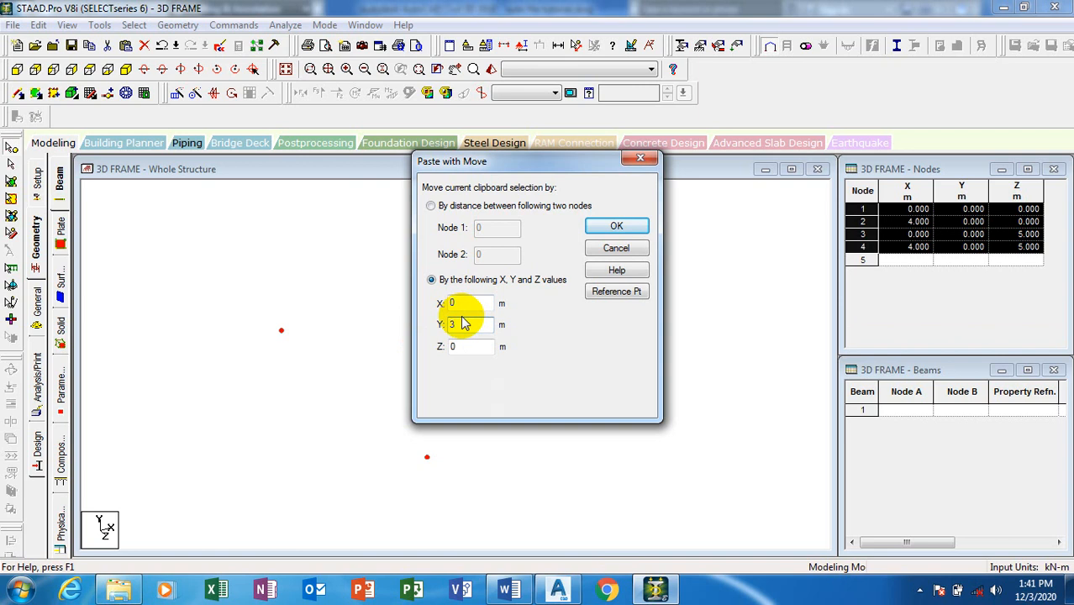
pyautogui.click(618, 228)
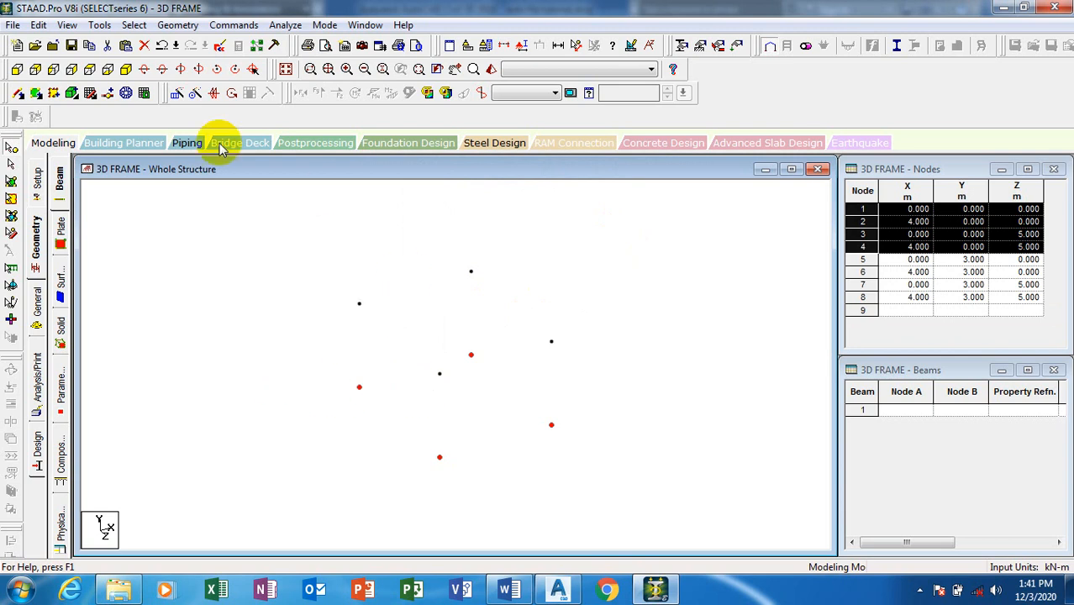
# Add a continuous chain of beams through nodes 1, 5, 6, 8 and 4 to form two columns and two roof beams.
pyautogui.click(17, 94)
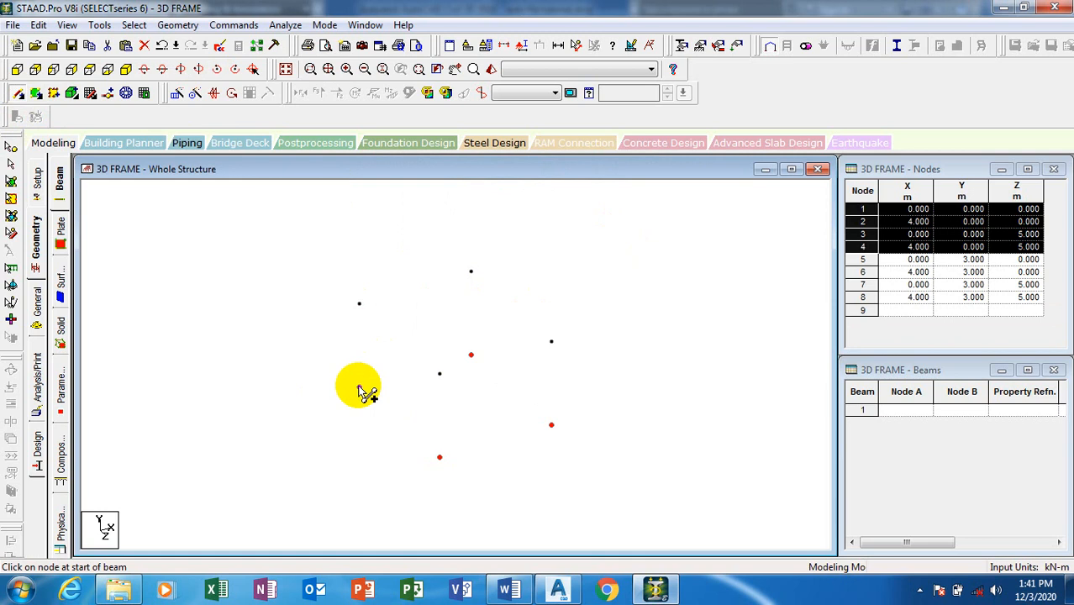
pyautogui.moveTo(359, 388); pyautogui.dragTo(359, 304)
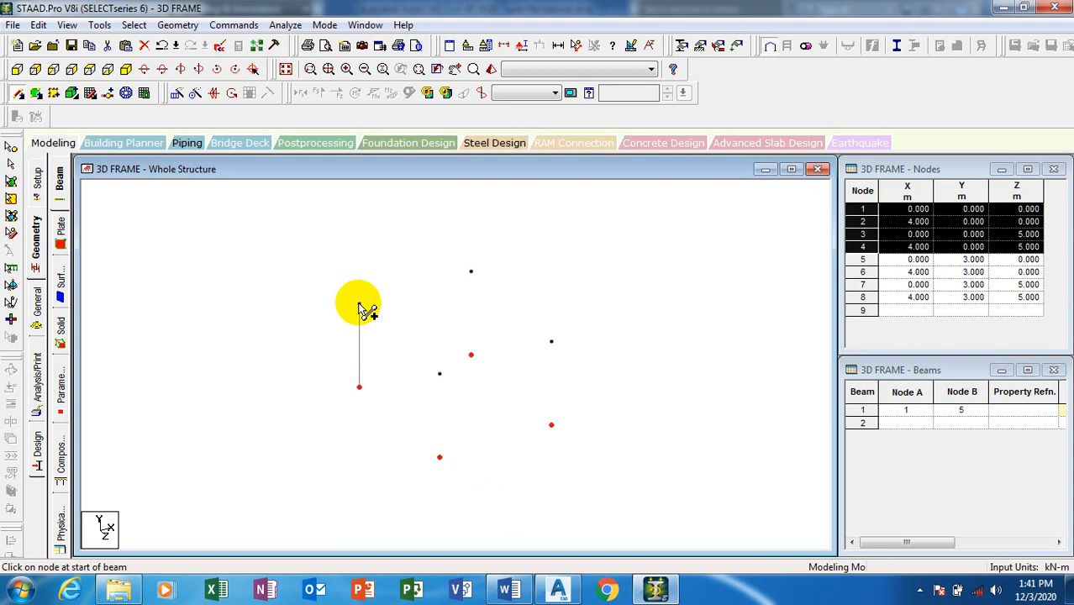
pyautogui.moveTo(358, 305); pyautogui.dragTo(552, 424)
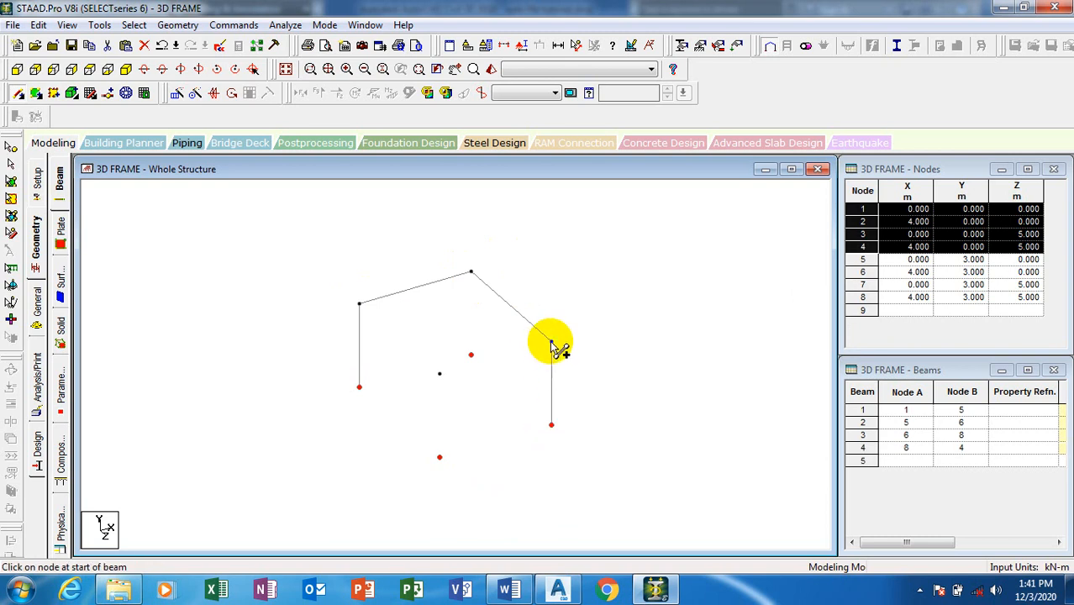
# Try to add a beam from node 8 to base node 2, and delete the misdrawn beam.
pyautogui.moveTo(552, 342); pyautogui.dragTo(471, 355)
pyautogui.moveTo(472, 273); pyautogui.dragTo(513, 354)
pyautogui.click(512, 354)
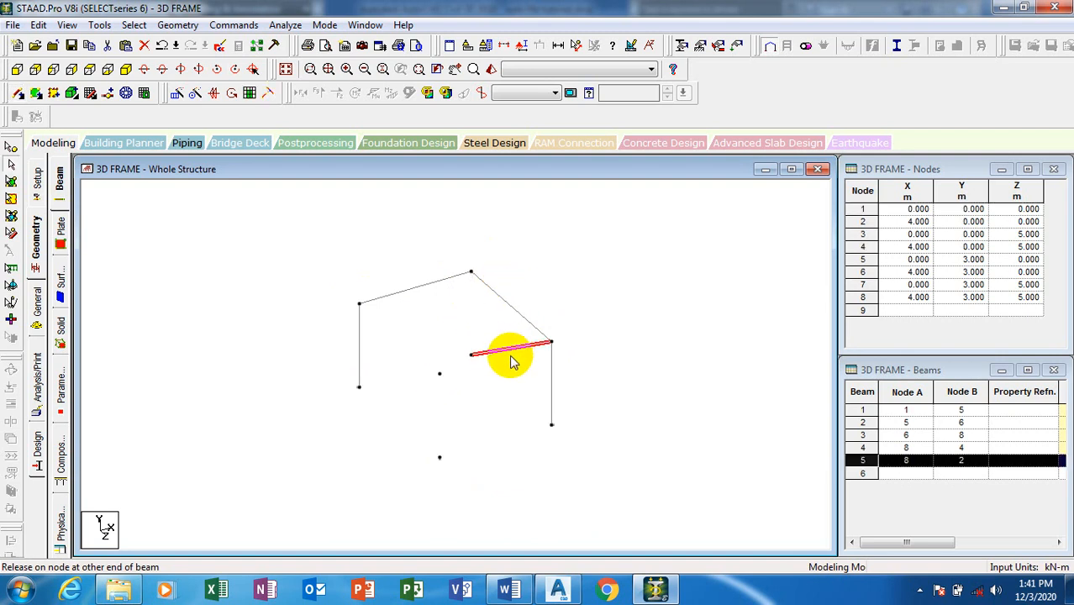
pyautogui.press('Delete')
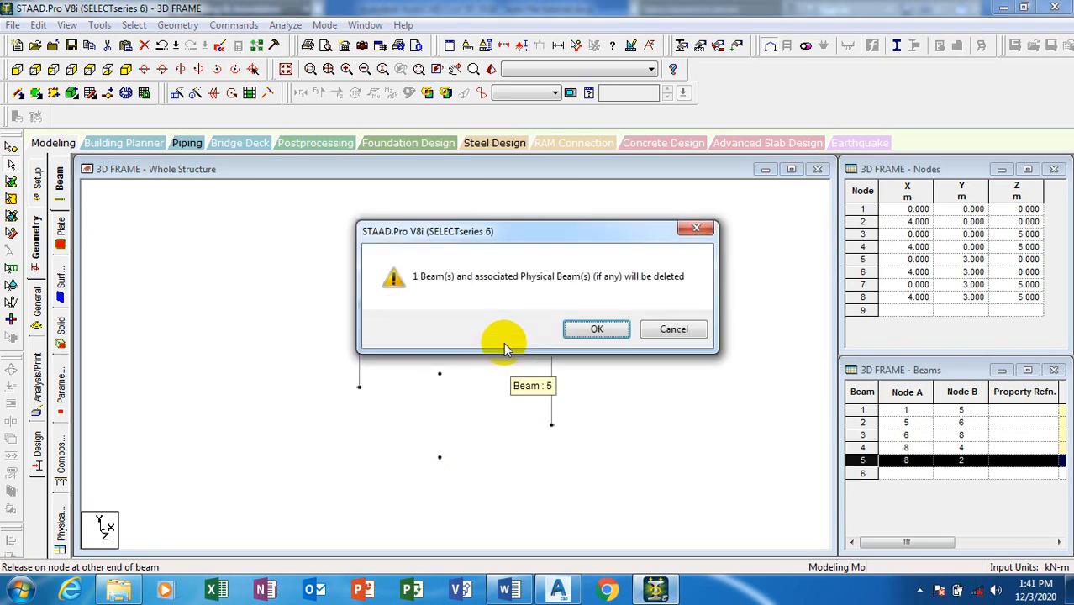
pyautogui.click(602, 329)
pyautogui.click(593, 329)
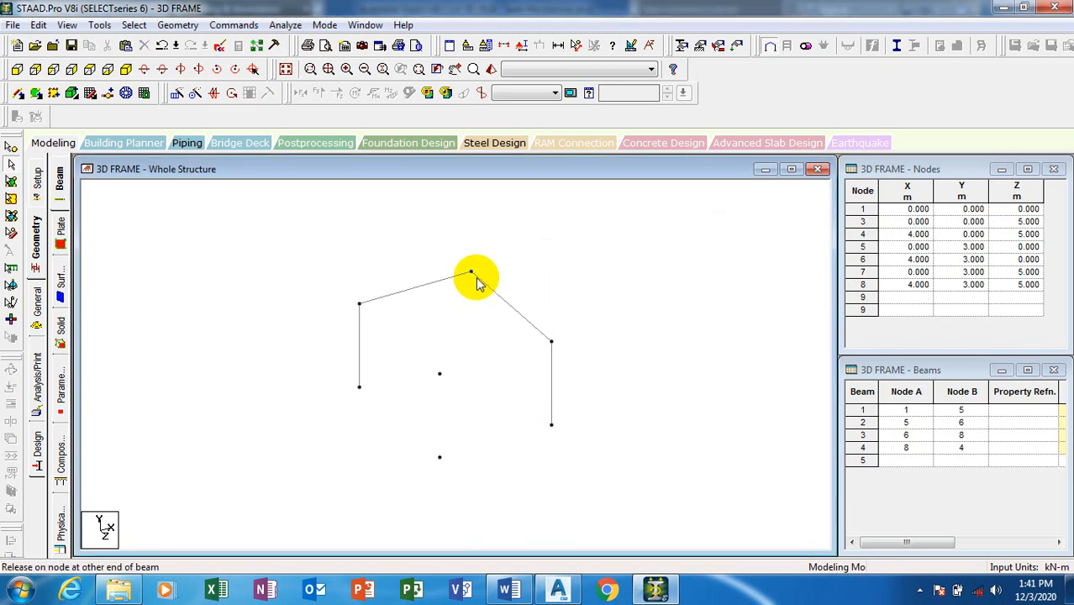
# Close the top rectangle with beams from node 5 to 7 and 7 to 8, and add the column from node 7 to 3.
pyautogui.click(21, 92)
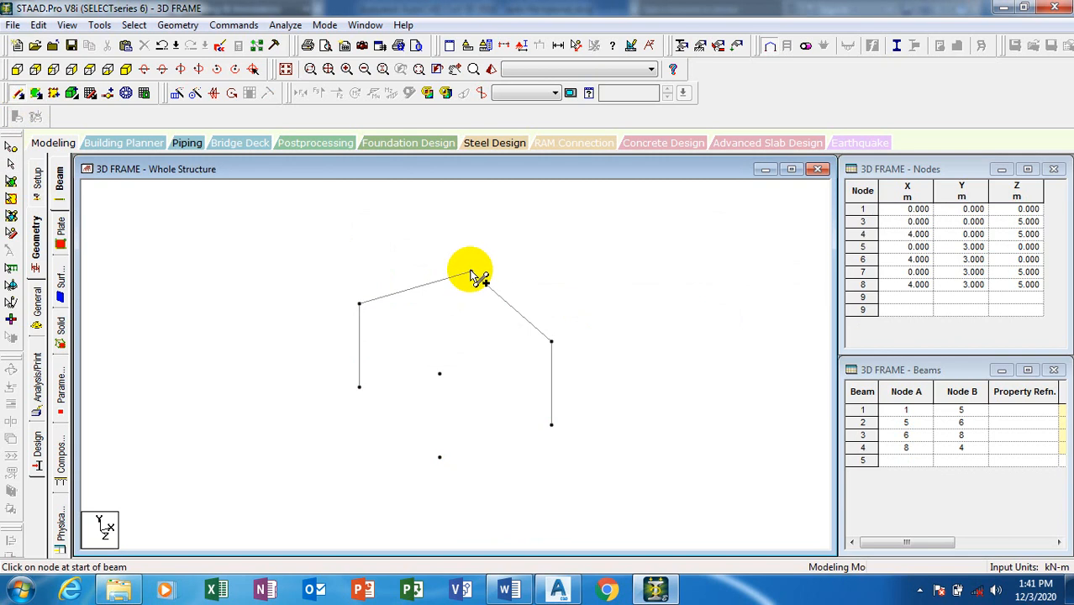
pyautogui.moveTo(470, 273); pyautogui.dragTo(504, 374)
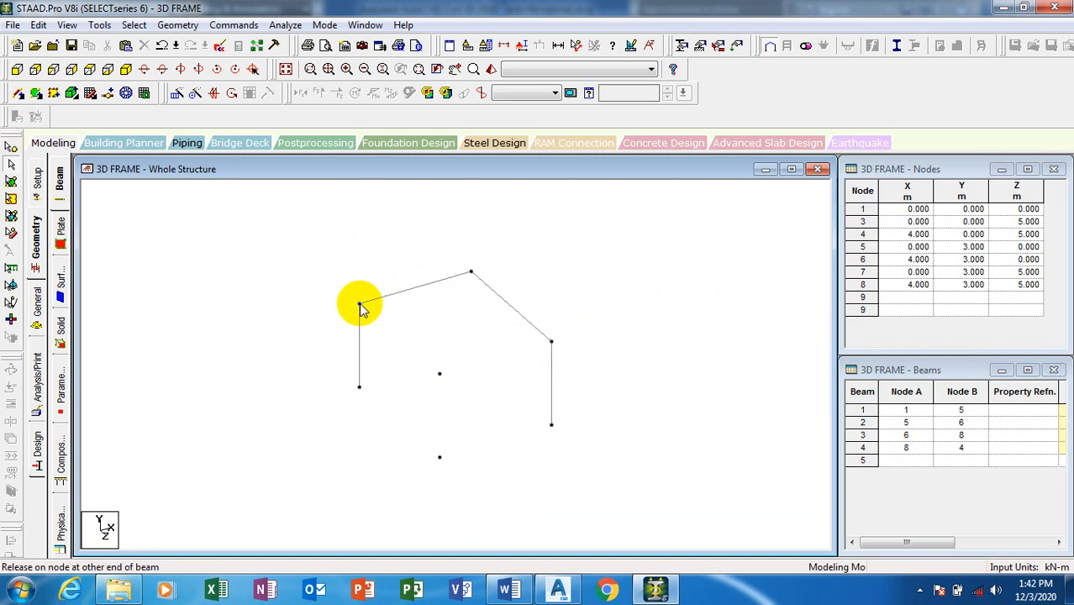
pyautogui.click(358, 306)
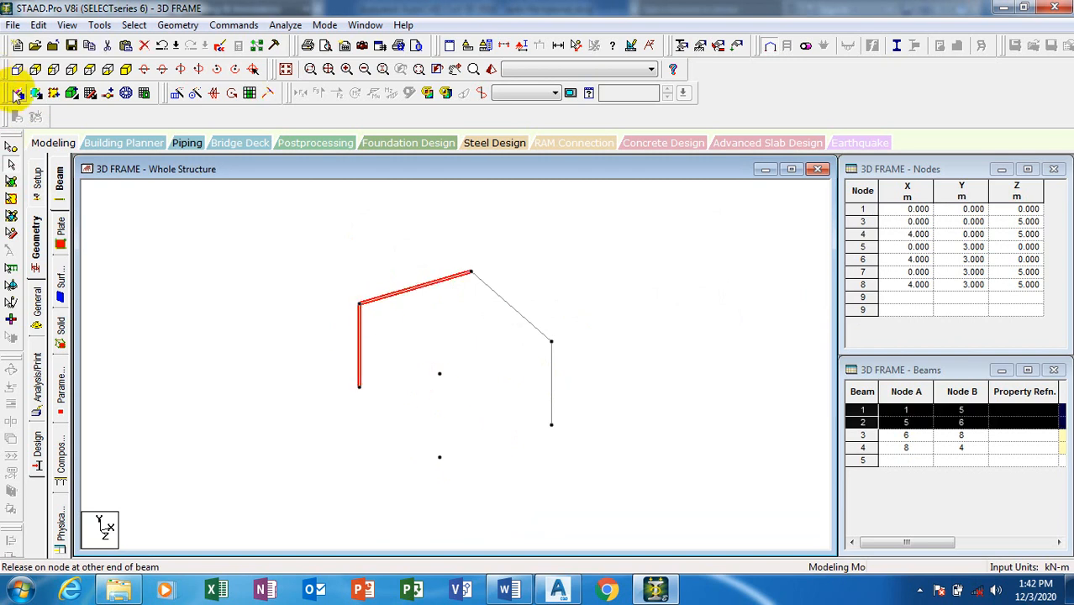
pyautogui.moveTo(360, 305)
pyautogui.mouseDown()
pyautogui.moveTo(455, 379)
pyautogui.moveTo(440, 373)
pyautogui.moveTo(552, 343)
pyautogui.mouseUp()
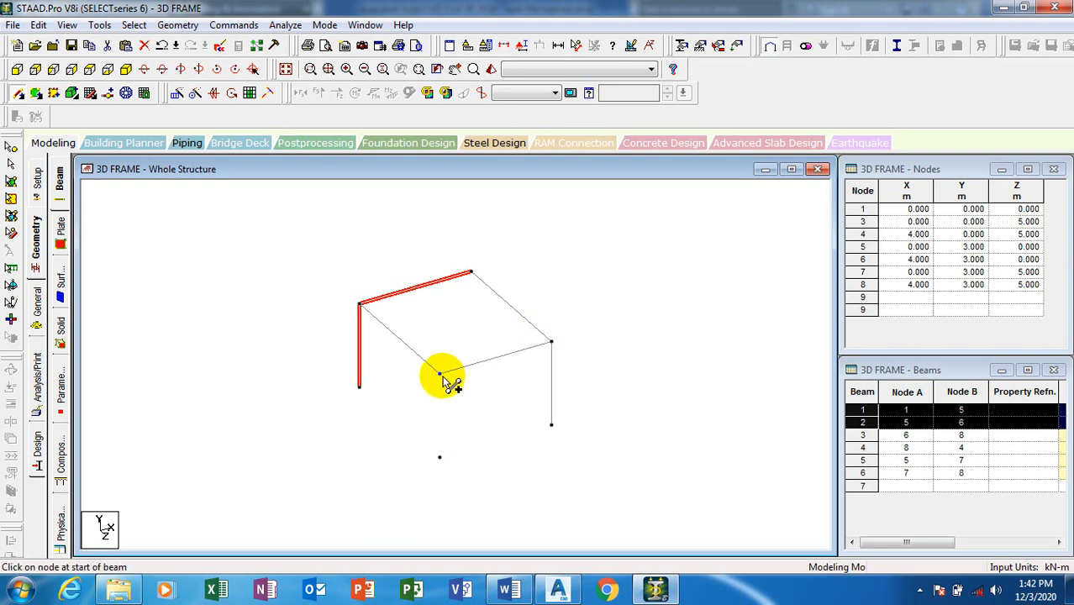
pyautogui.moveTo(440, 373); pyautogui.dragTo(439, 457)
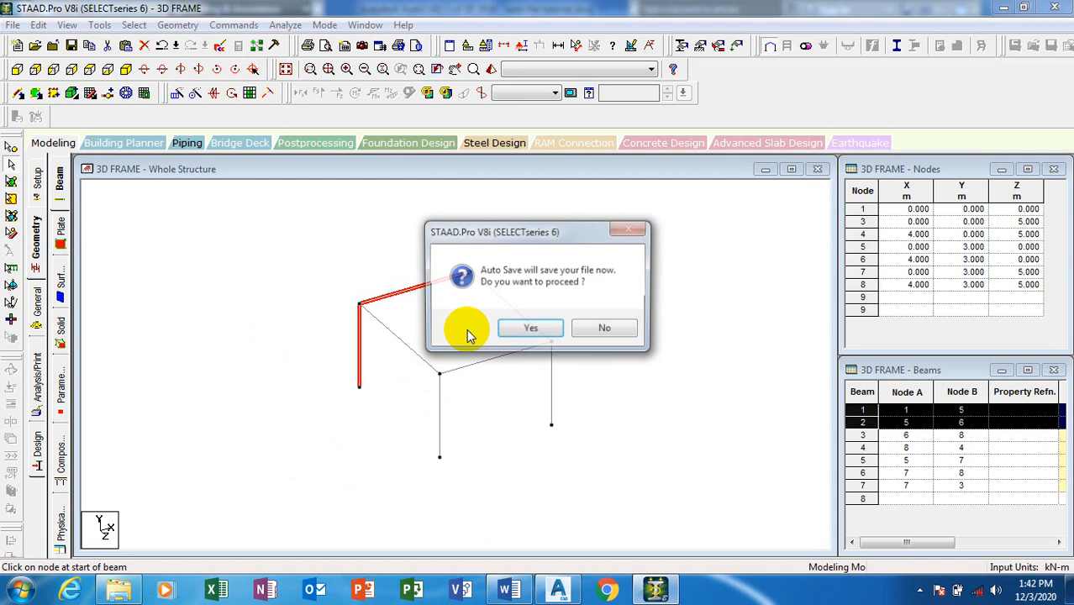
# Accept the auto save of the modified structure and clear the beam selection.
pyautogui.click(523, 329)
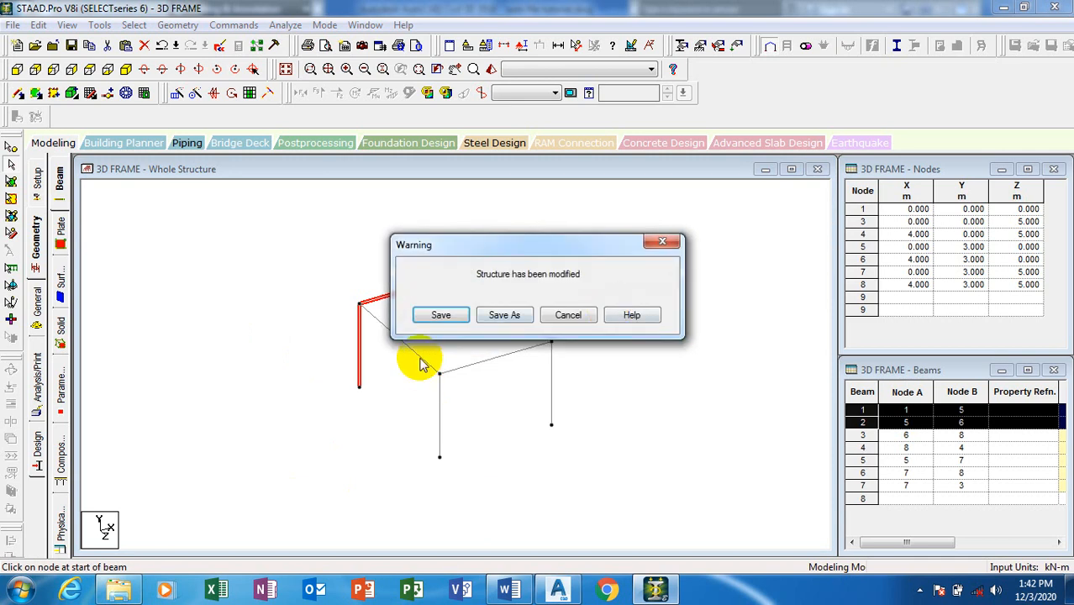
pyautogui.click(446, 315)
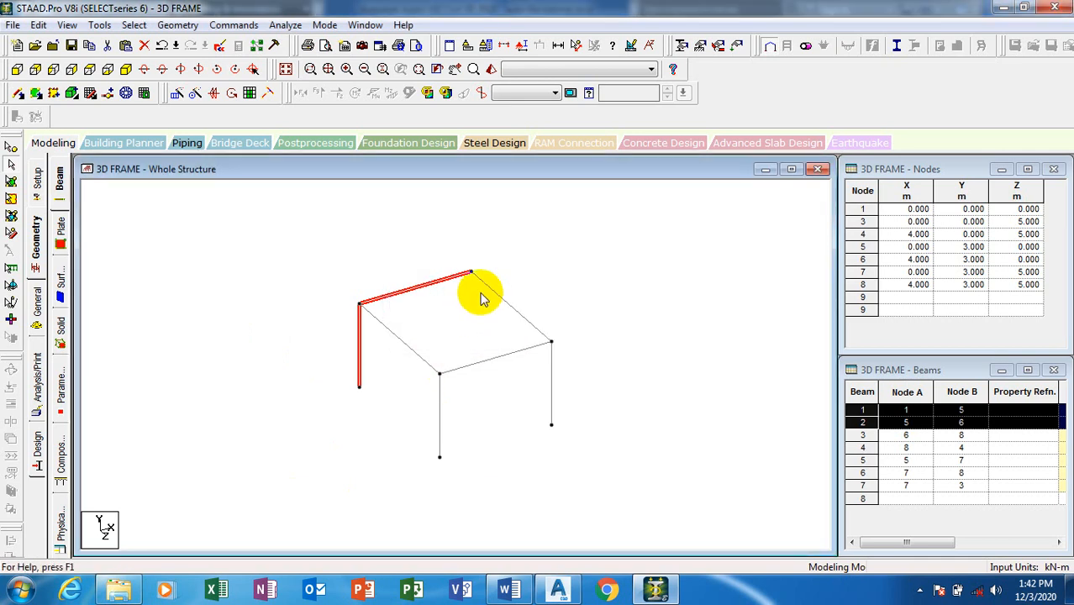
pyautogui.click(480, 312)
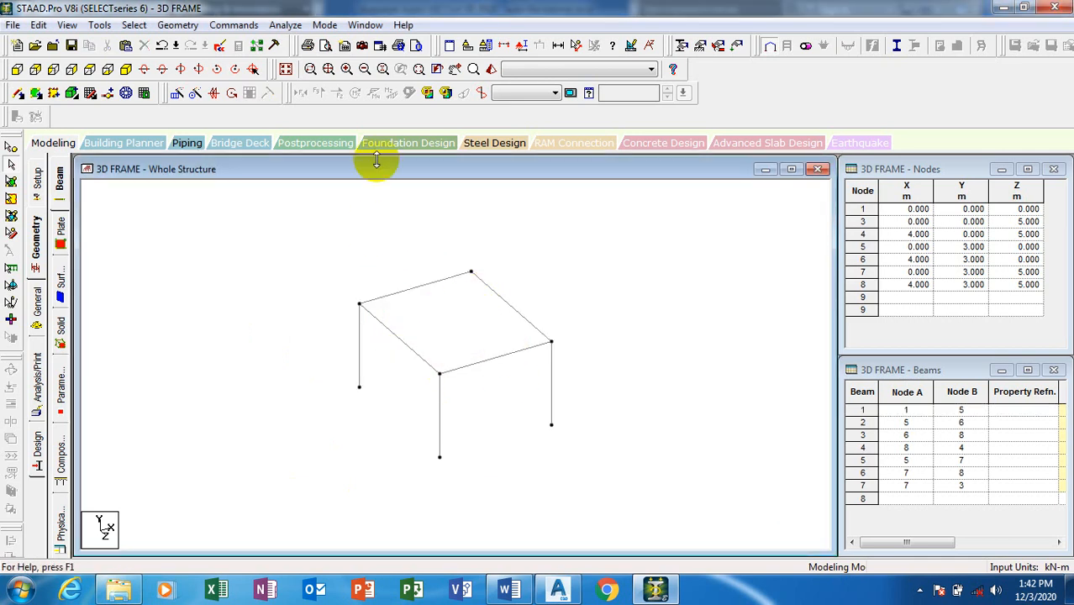
# Display the dimensions of all members in the view to check their lengths, and remove the dimensions again.
pyautogui.click(559, 47)
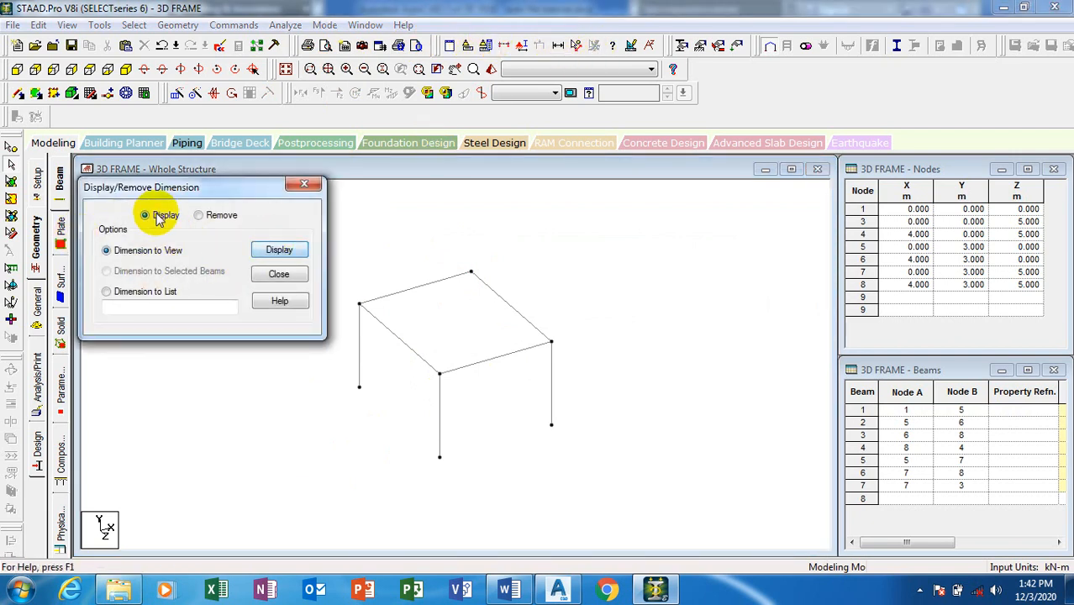
pyautogui.click(281, 254)
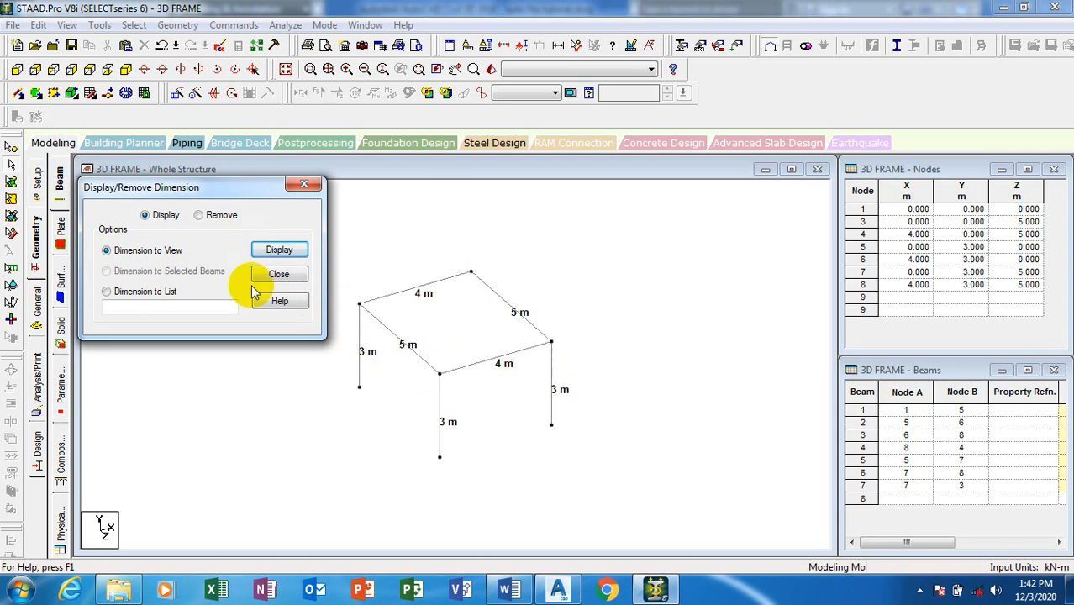
pyautogui.click(201, 216)
pyautogui.click(278, 250)
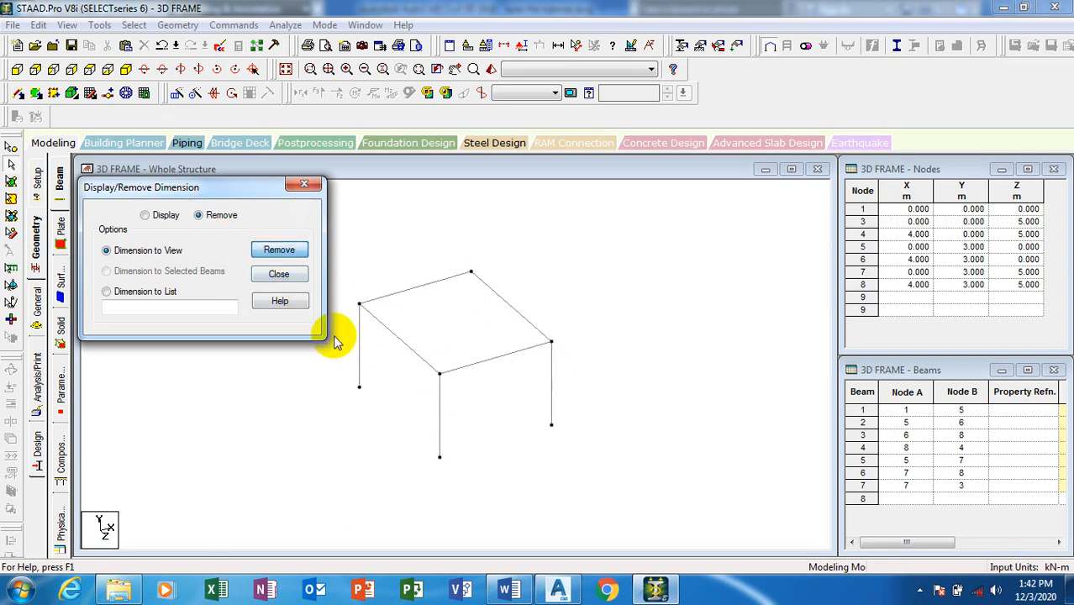
pyautogui.click(279, 274)
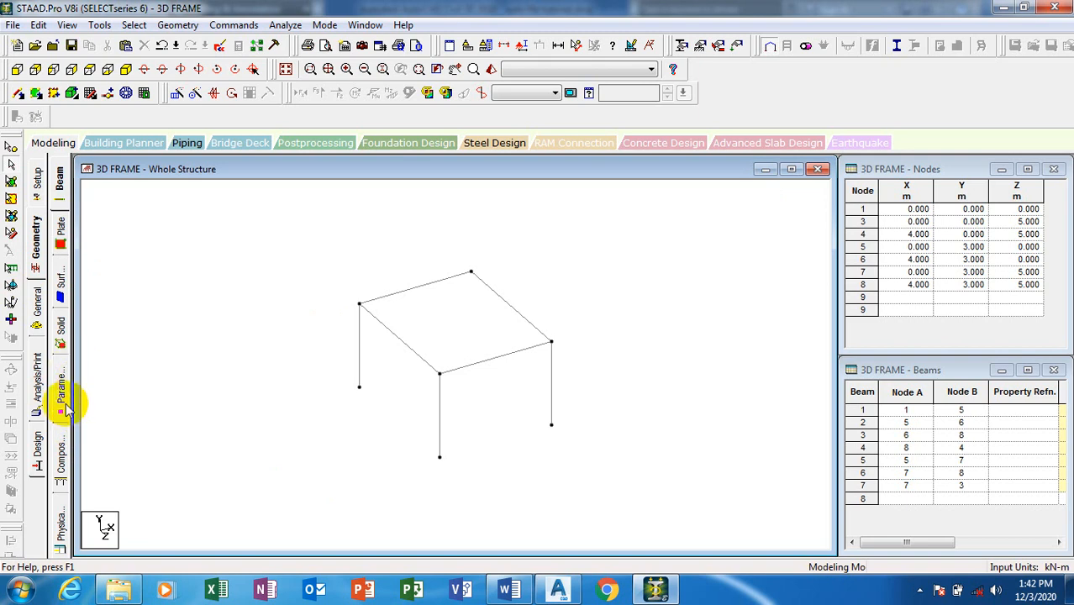
# Define a rectangular concrete section with YD 0.23 m and ZD 0.23 m and add it to the member properties.
pyautogui.click(37, 318)
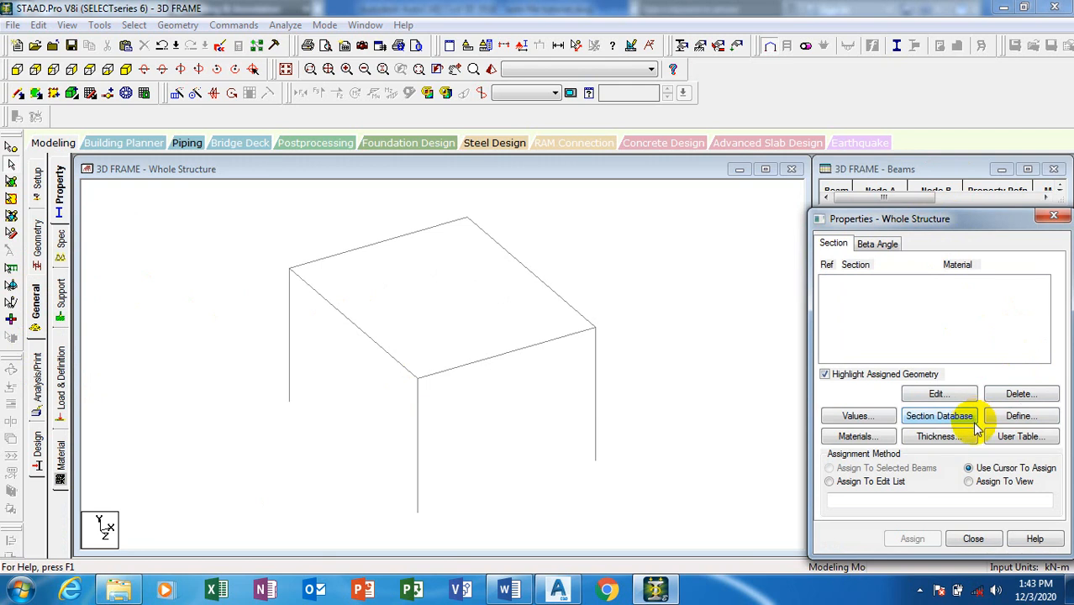
pyautogui.click(1017, 416)
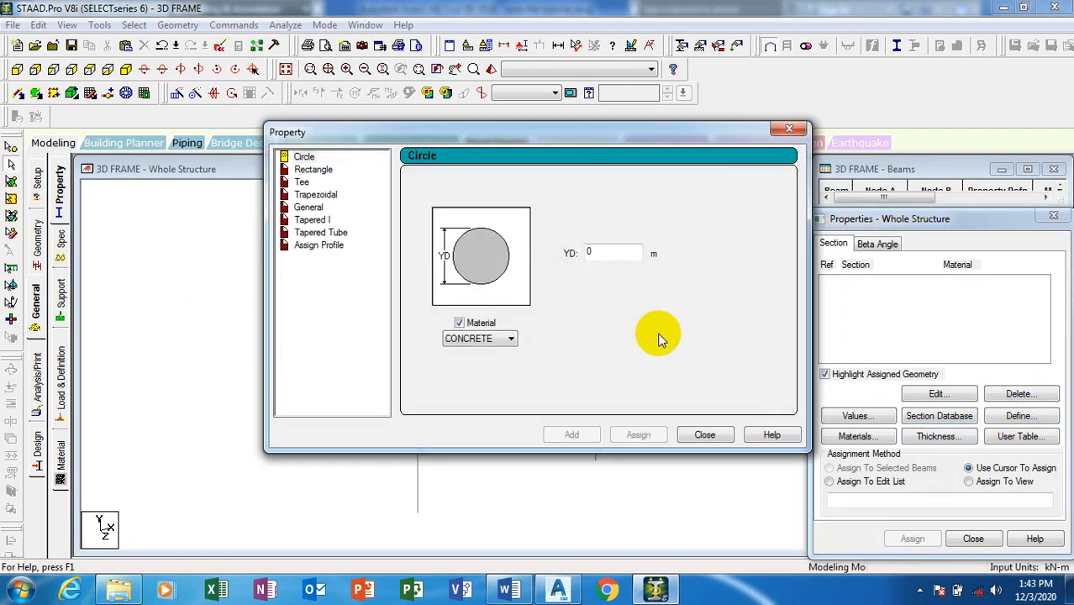
pyautogui.click(311, 172)
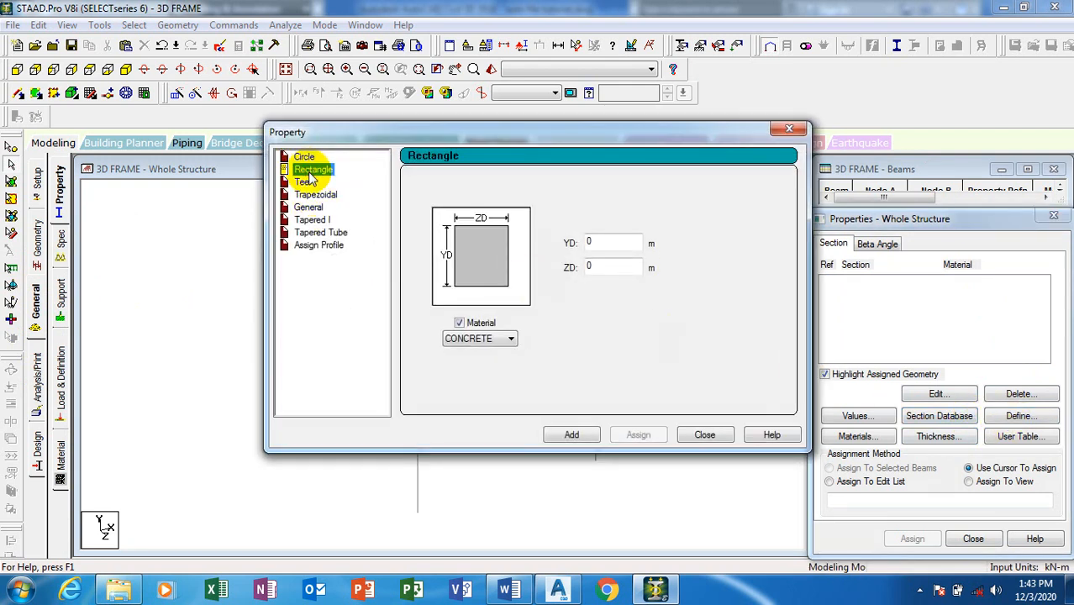
pyautogui.click(618, 244)
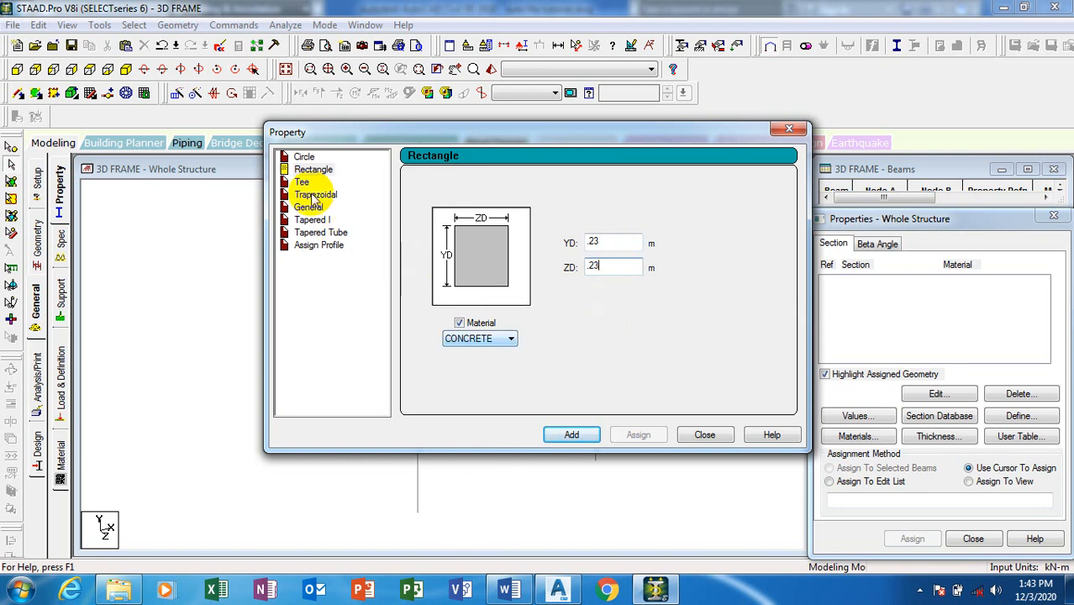
pyautogui.click(573, 435)
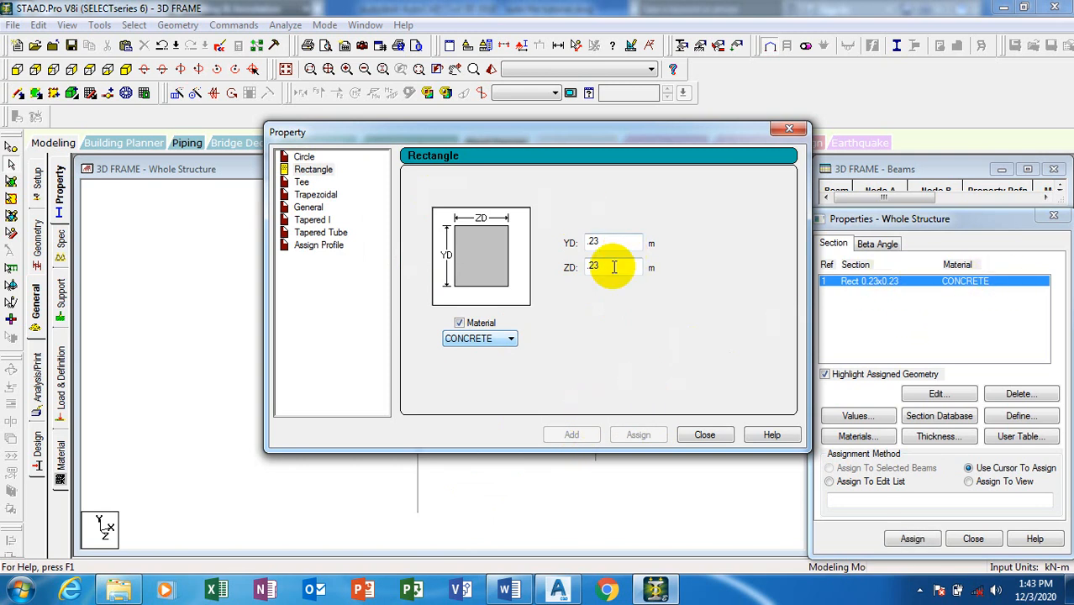
# Add a second rectangular concrete section with YD 0.45 m and ZD 0.23 m, and finish defining properties.
pyautogui.moveTo(615, 267); pyautogui.dragTo(582, 242)
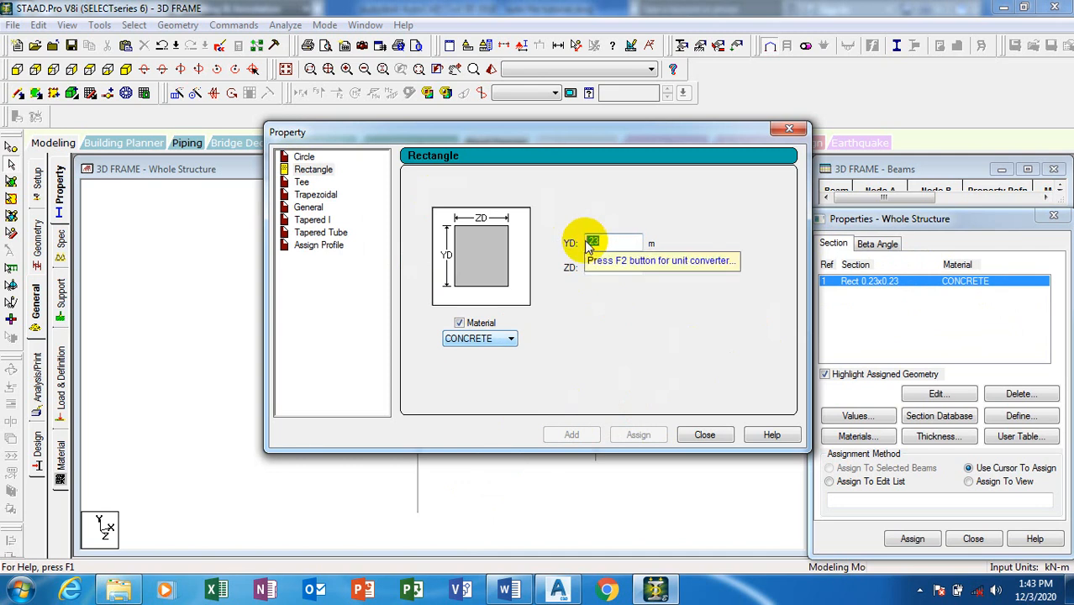
pyautogui.press('BackSpace')
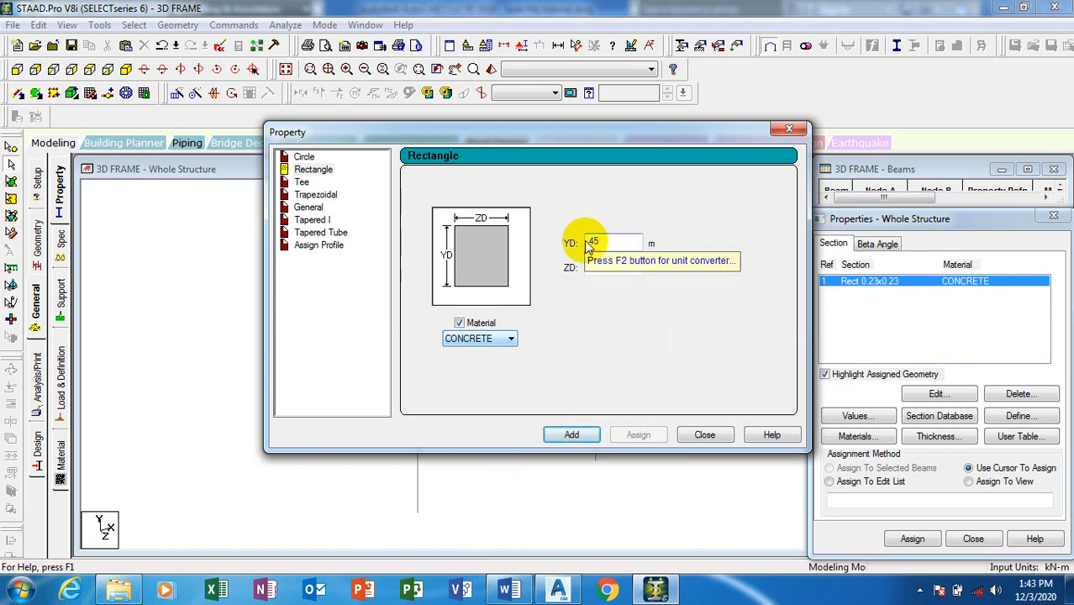
pyautogui.write('.45')
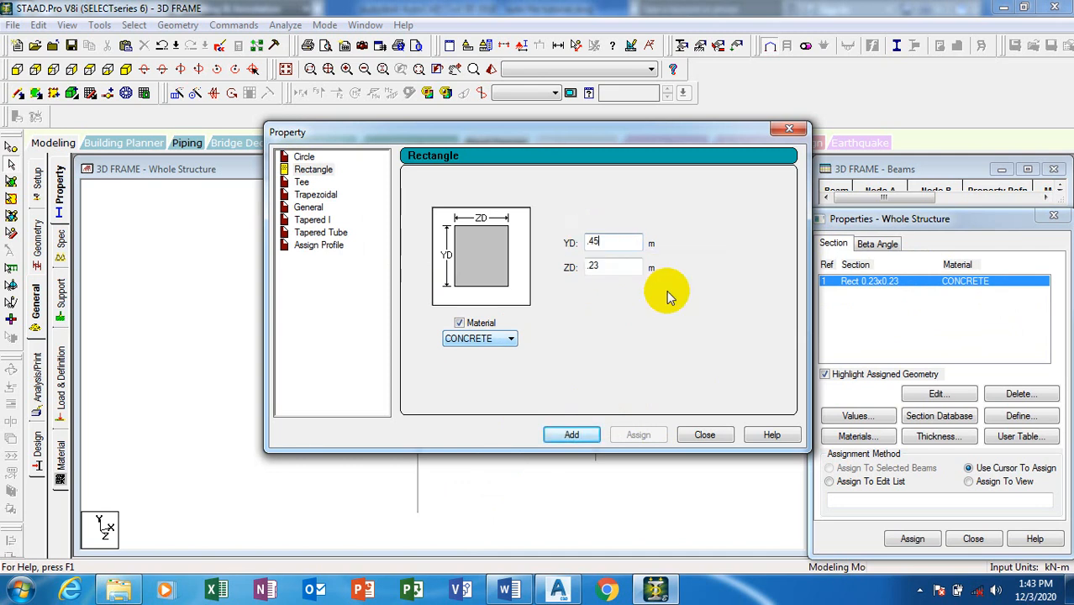
pyautogui.click(575, 435)
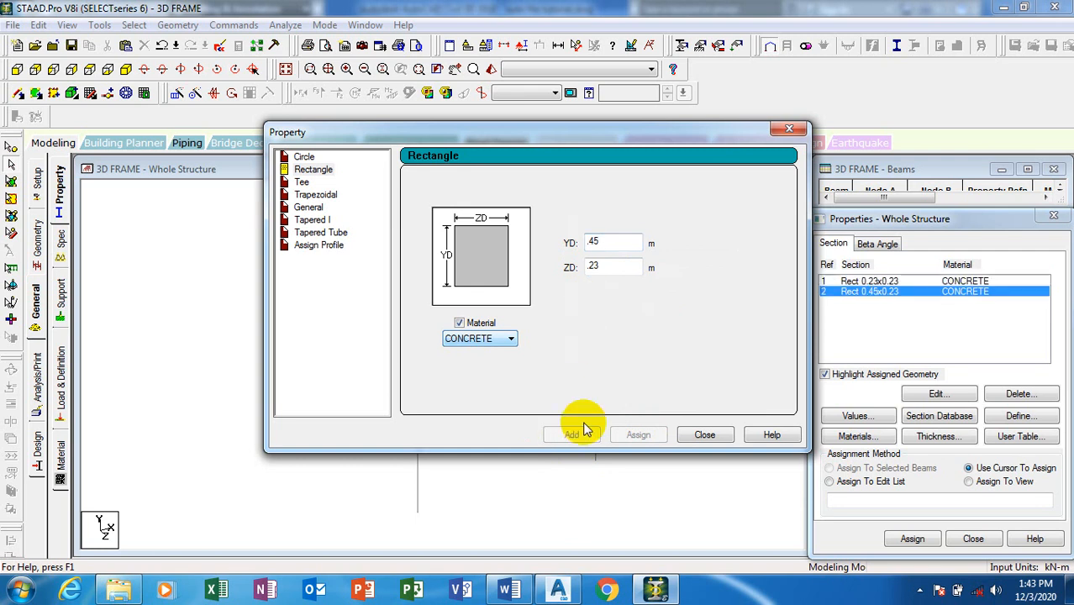
pyautogui.click(710, 435)
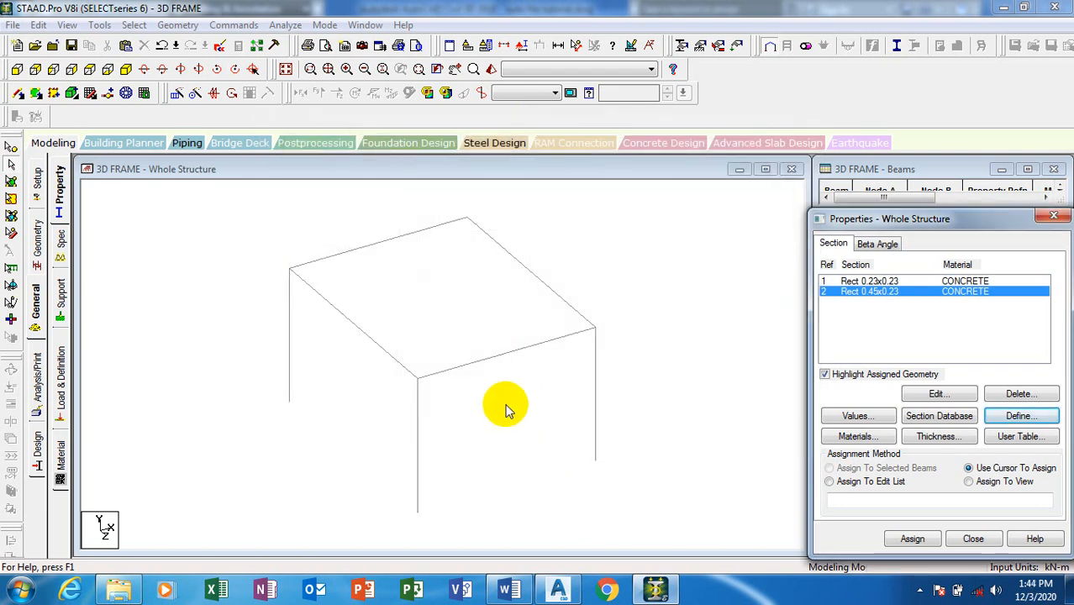
# Display the node points of the whole structure through the diagram label settings.
pyautogui.click(884, 282)
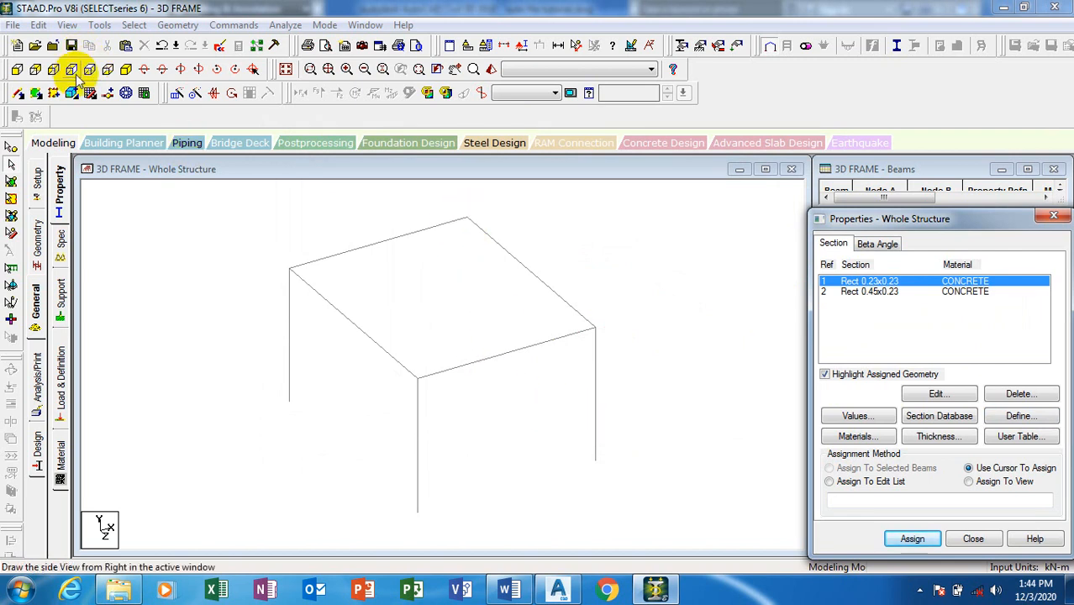
pyautogui.click(500, 424)
pyautogui.moveTo(501, 421); pyautogui.dragTo(360, 360, button='middle')
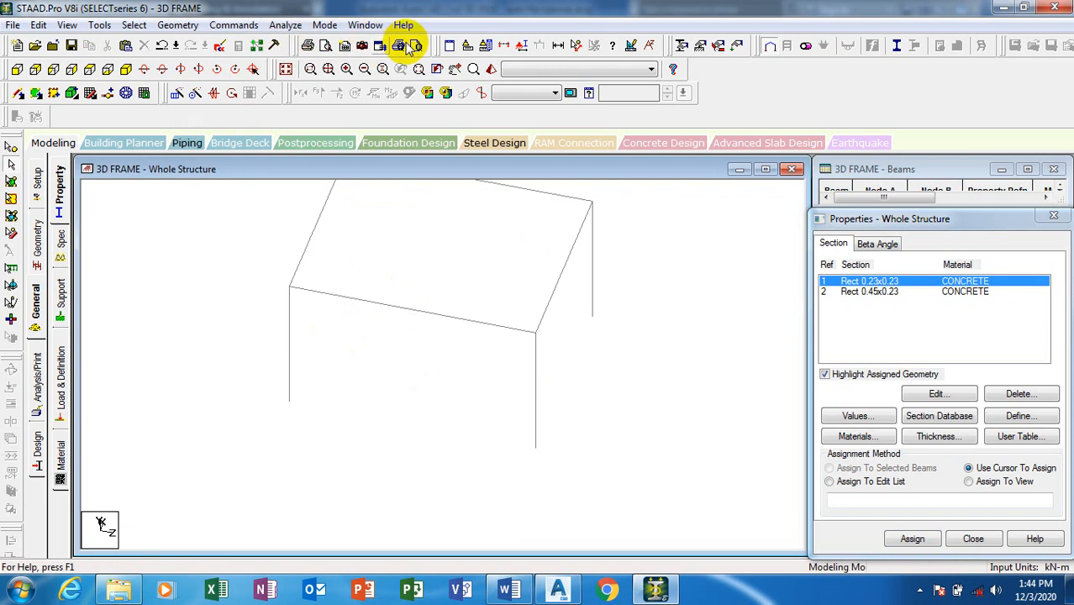
pyautogui.click(514, 46)
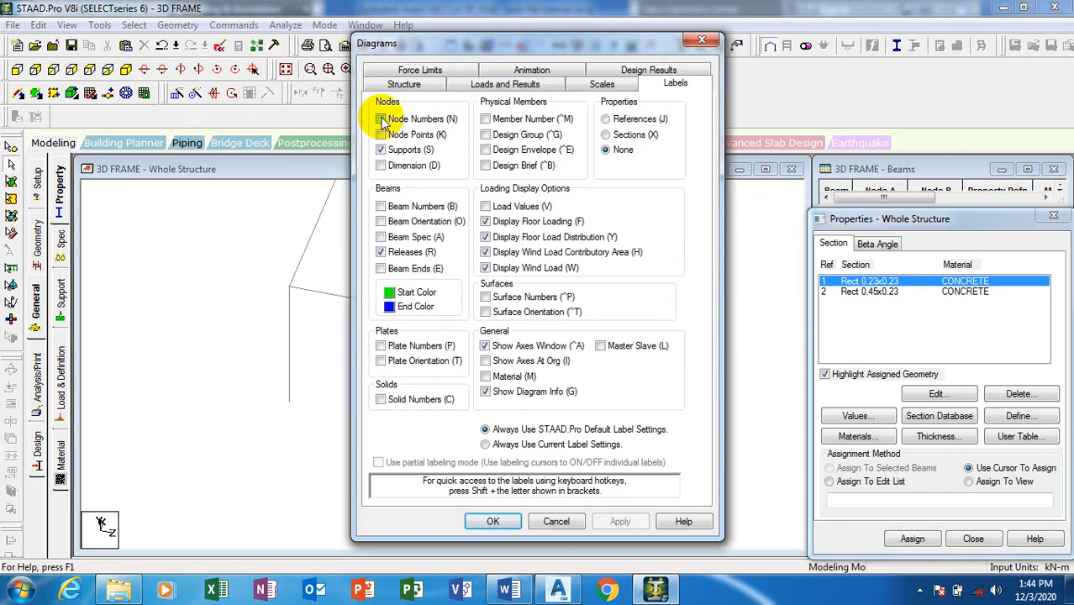
pyautogui.click(383, 135)
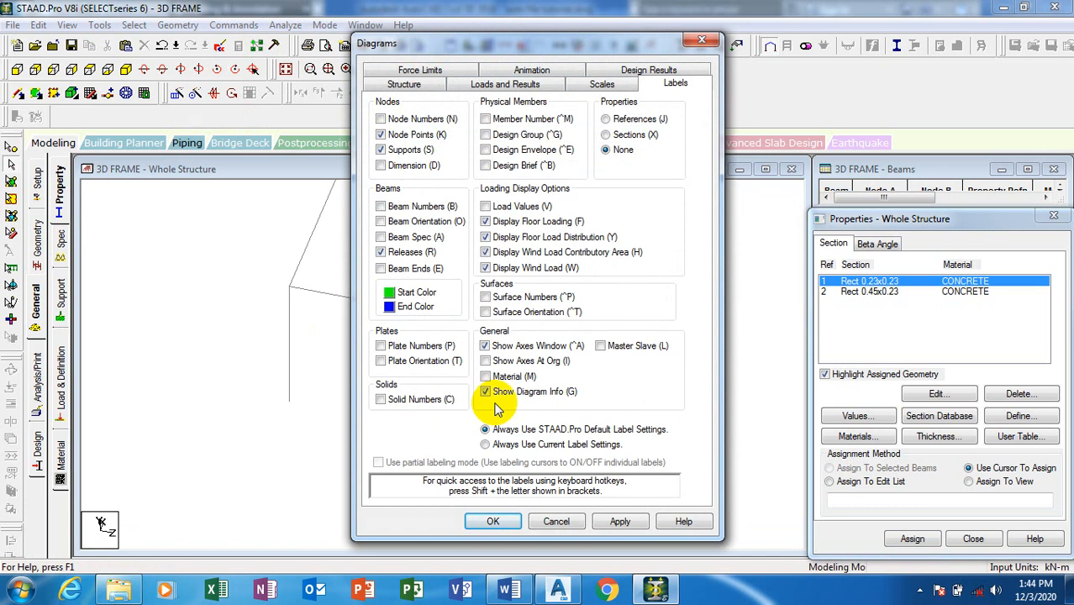
pyautogui.click(488, 520)
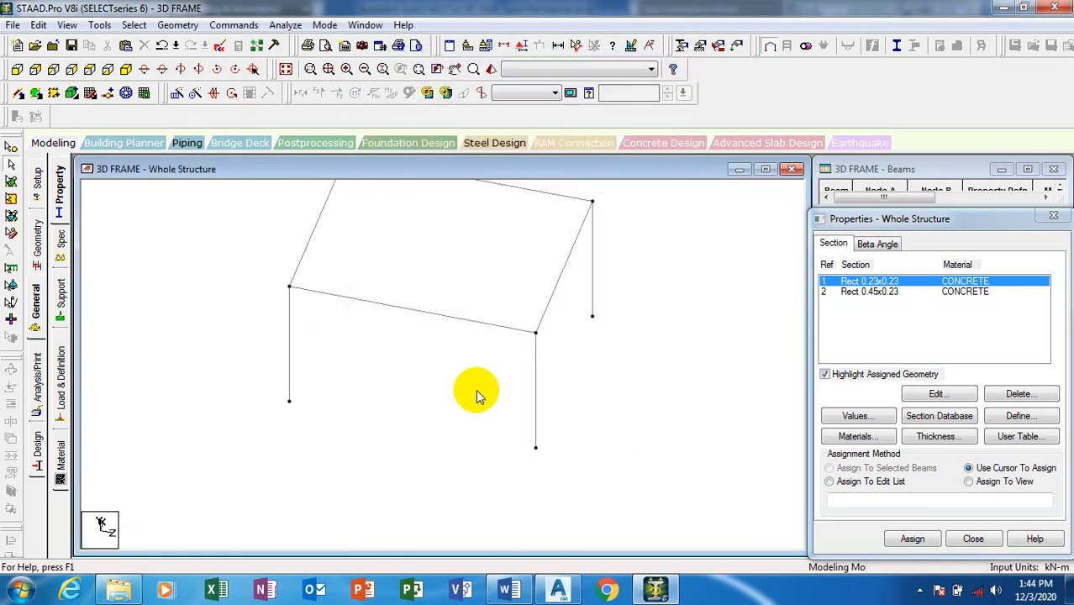
# Examine the frame from several directions, including front, back, right, top, bottom and isometric, to identify the X, Y and Z member directions.
pyautogui.moveTo(526, 423); pyautogui.dragTo(404, 213, button='middle')
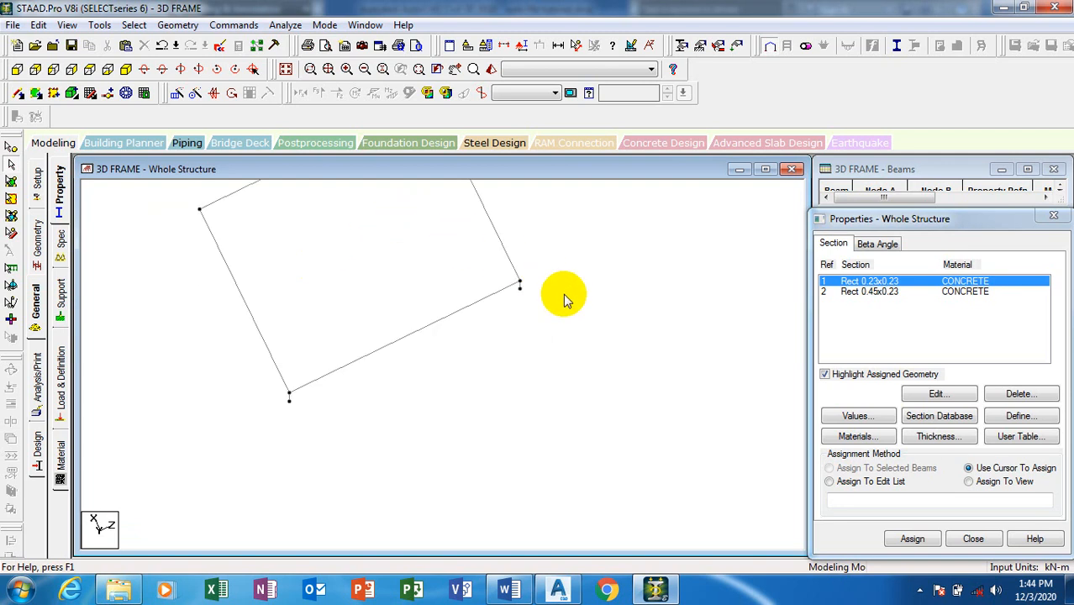
pyautogui.moveTo(429, 376); pyautogui.dragTo(39, 115, button='middle')
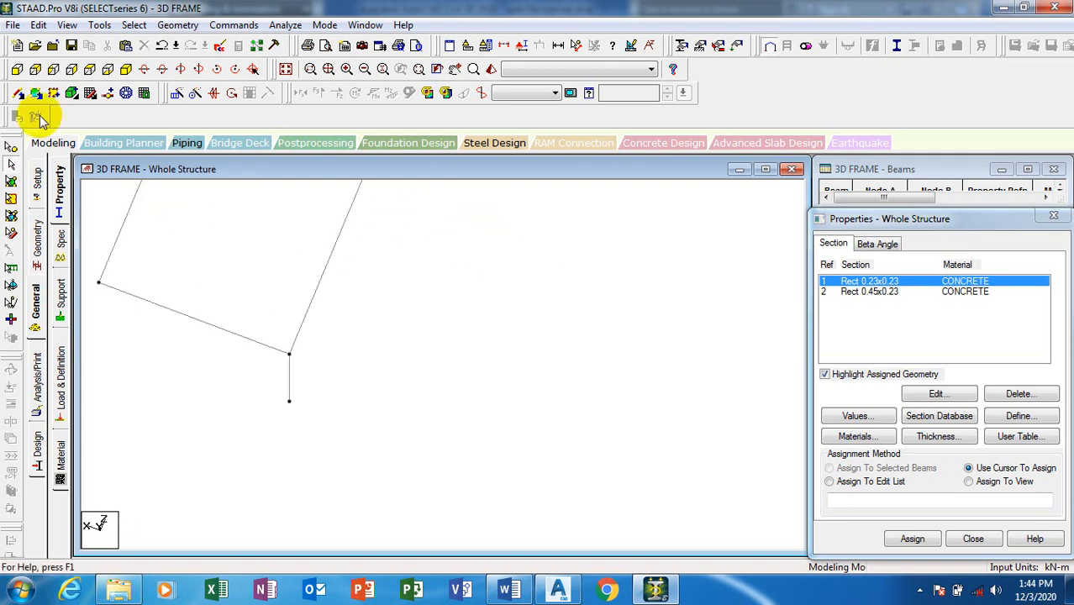
pyautogui.click(16, 69)
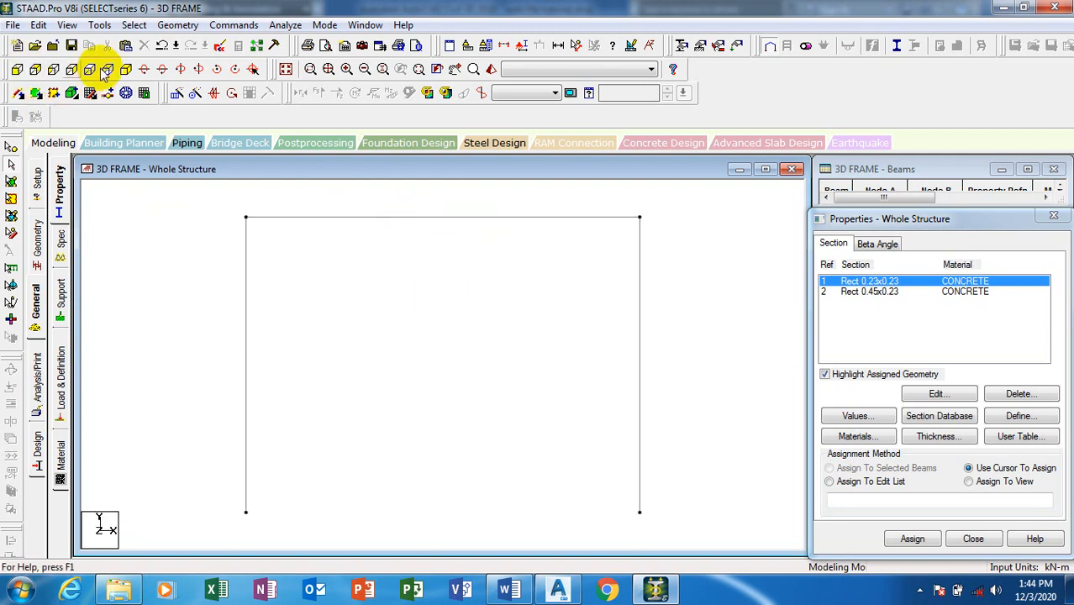
pyautogui.click(125, 70)
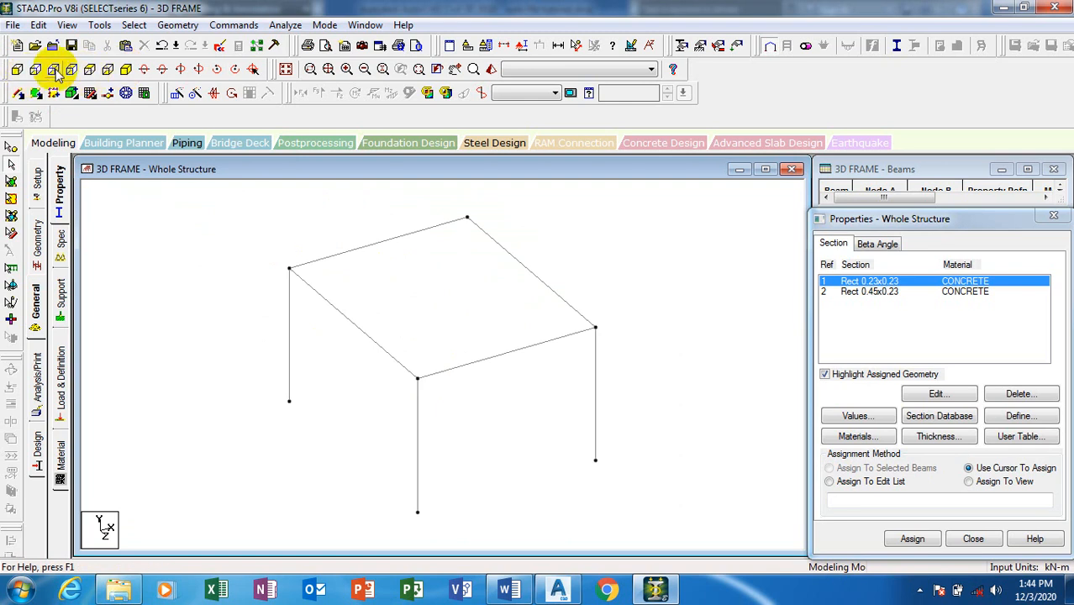
pyautogui.click(106, 70)
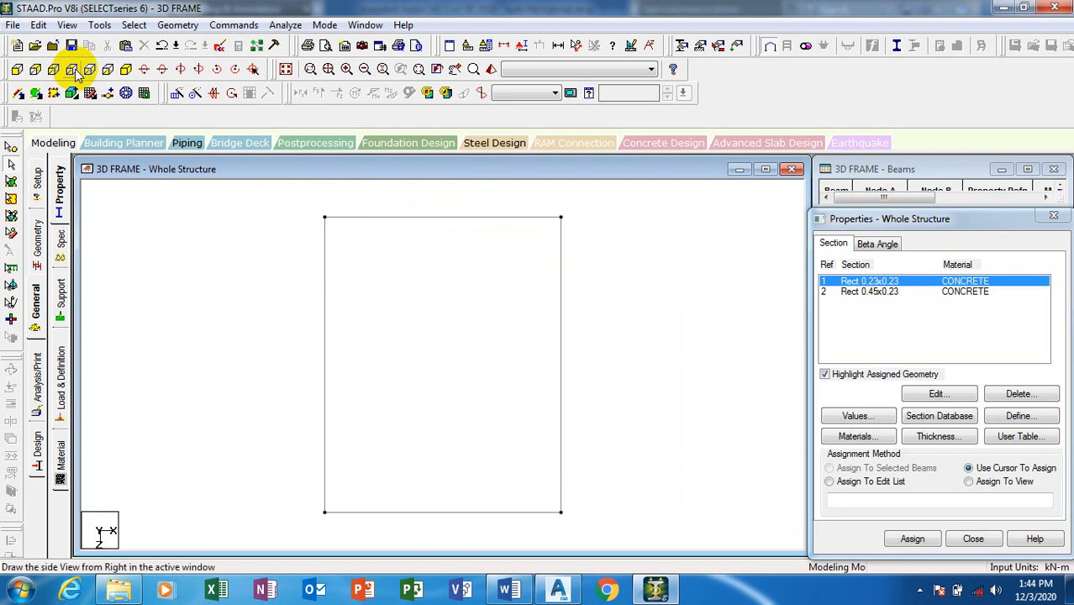
pyautogui.click(71, 70)
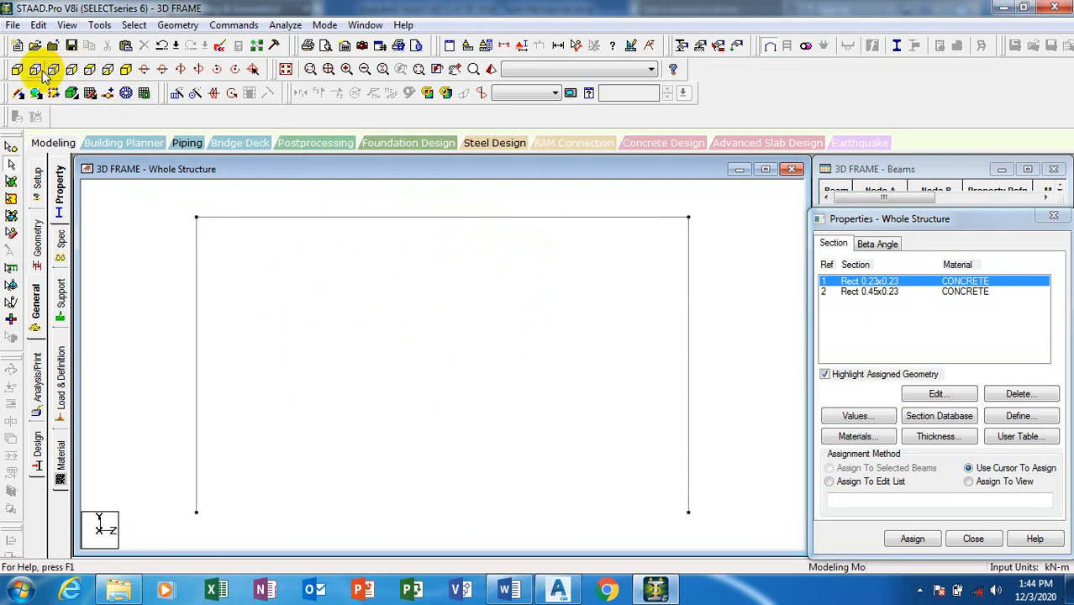
pyautogui.click(35, 70)
pyautogui.click(18, 72)
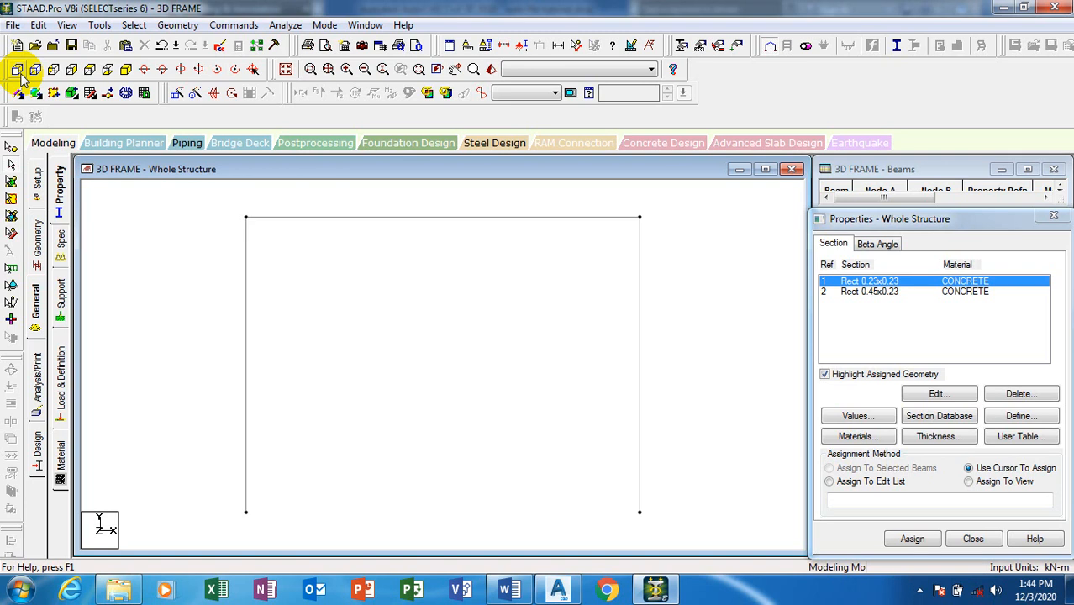
pyautogui.click(126, 71)
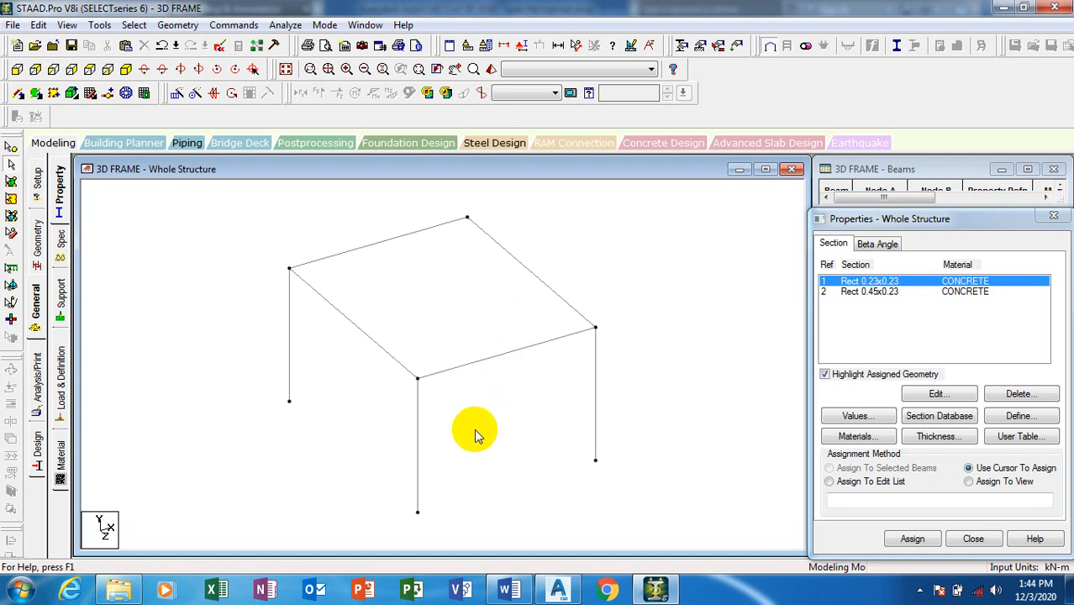
pyautogui.click(91, 70)
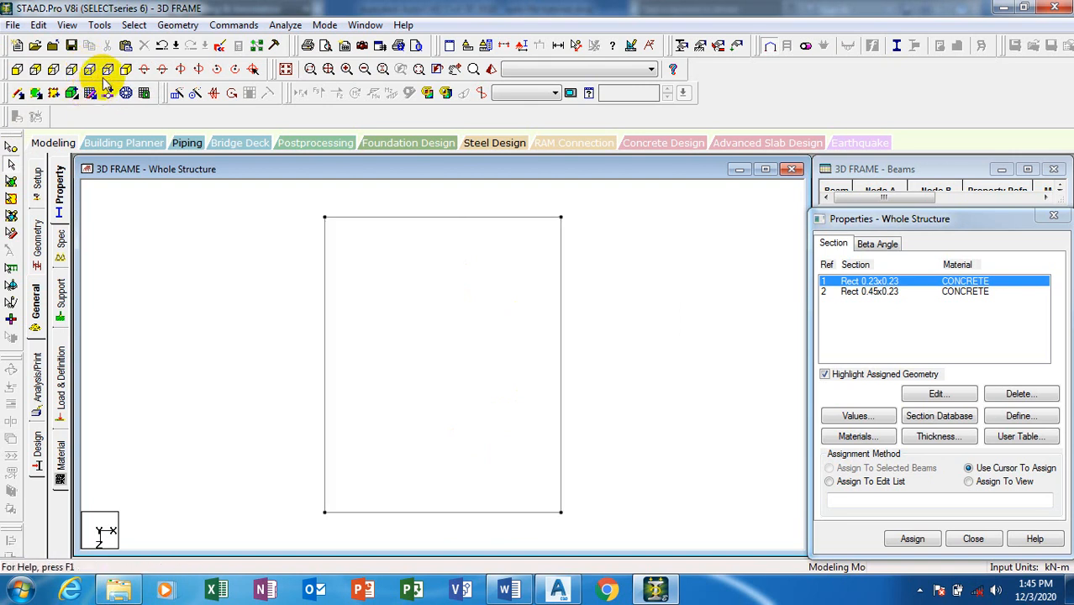
pyautogui.click(108, 73)
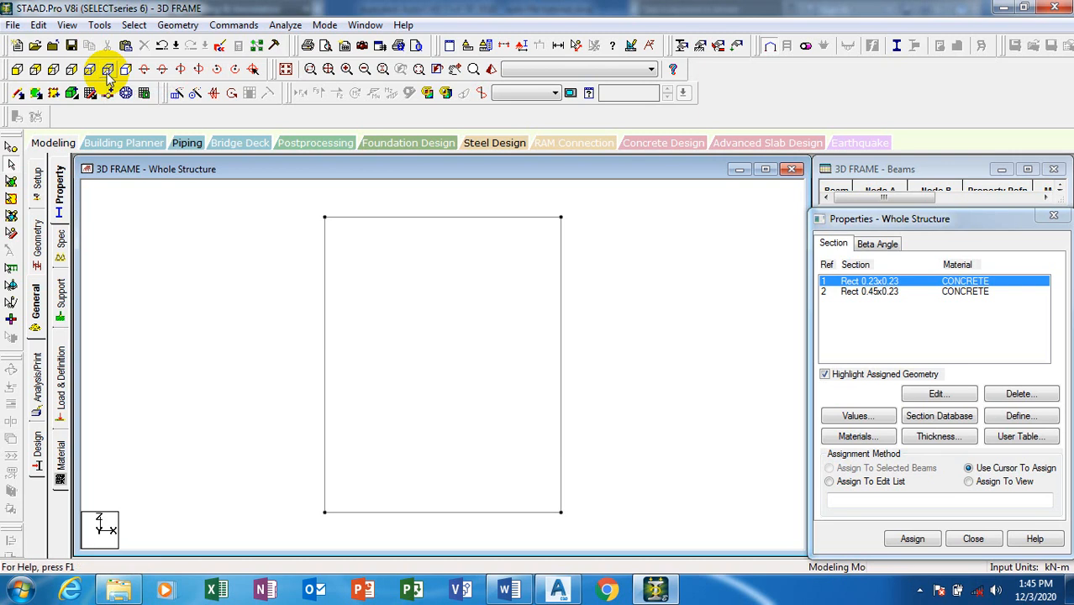
pyautogui.click(90, 71)
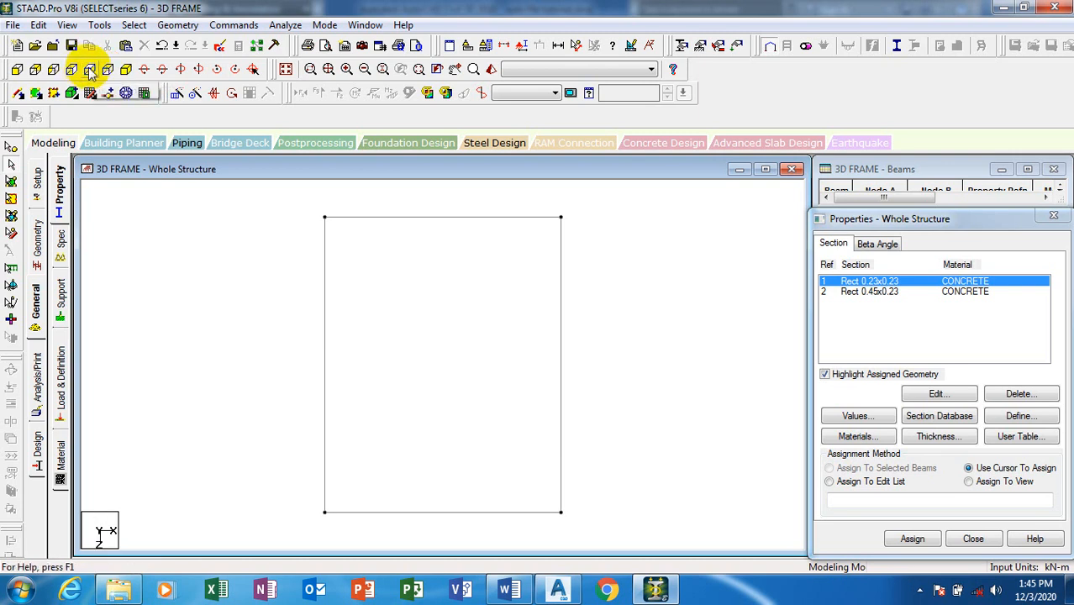
pyautogui.click(18, 71)
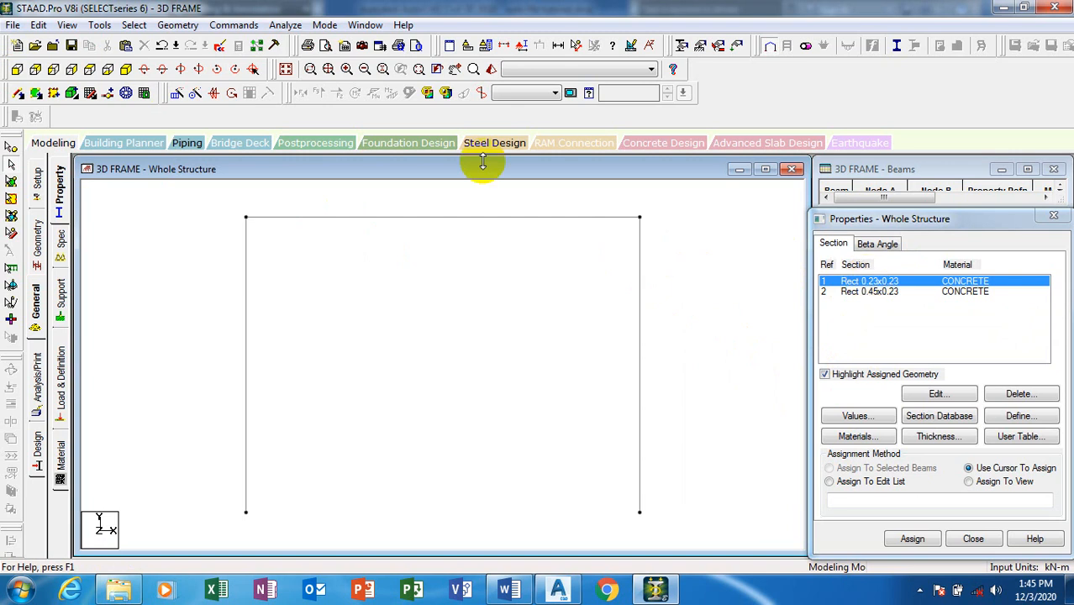
pyautogui.click(135, 25)
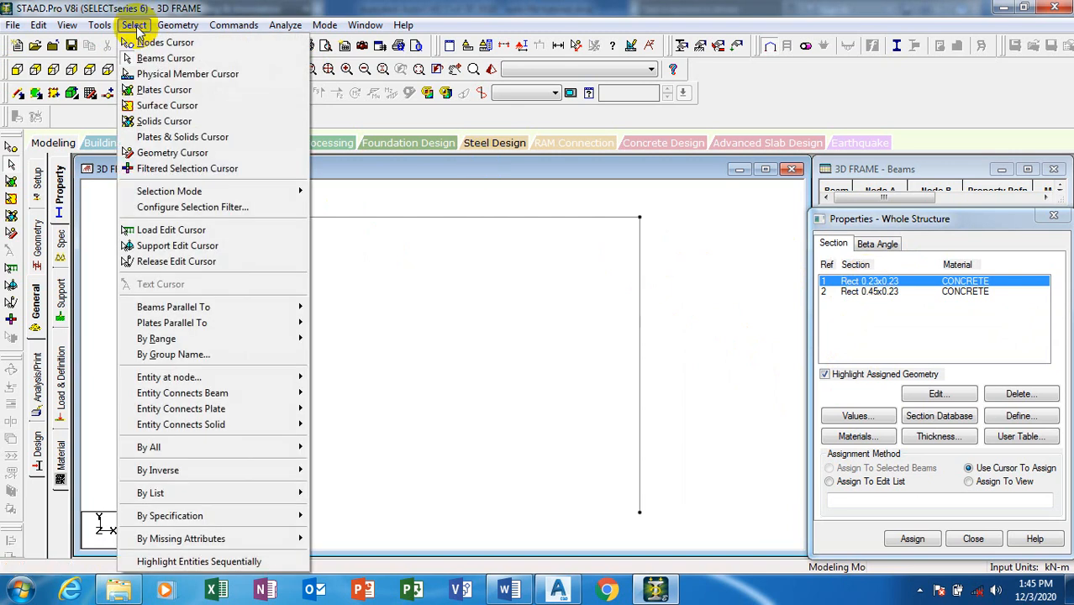
pyautogui.moveTo(200, 311)
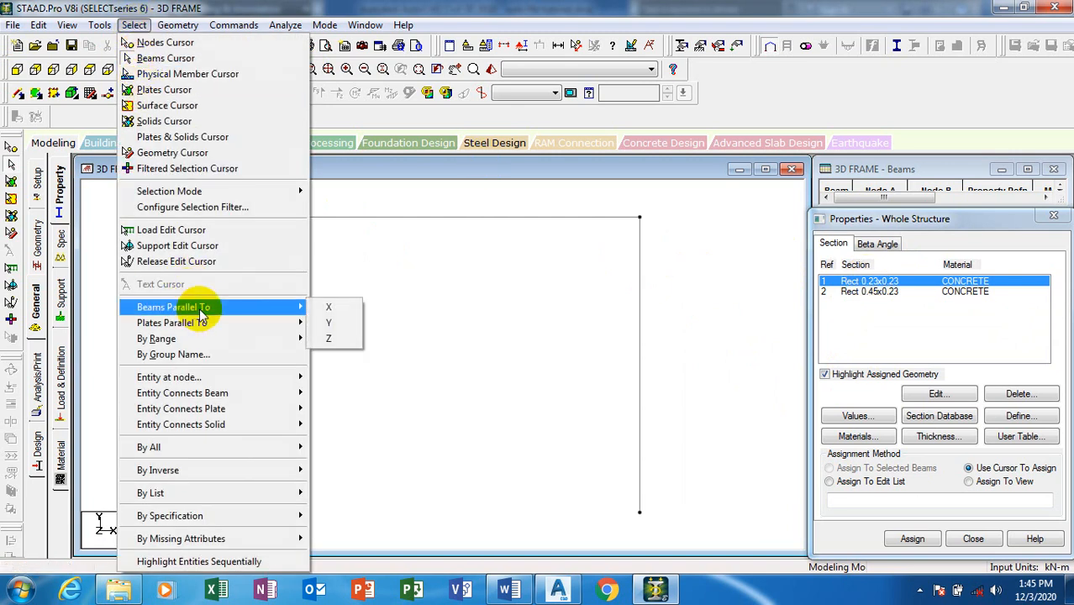
pyautogui.click(335, 311)
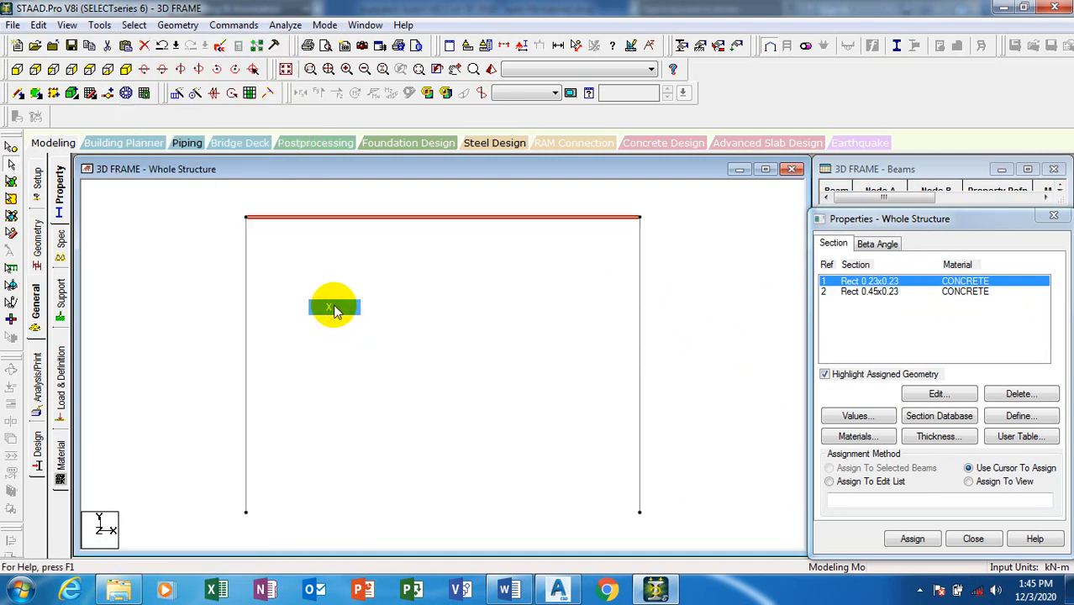
pyautogui.click(121, 70)
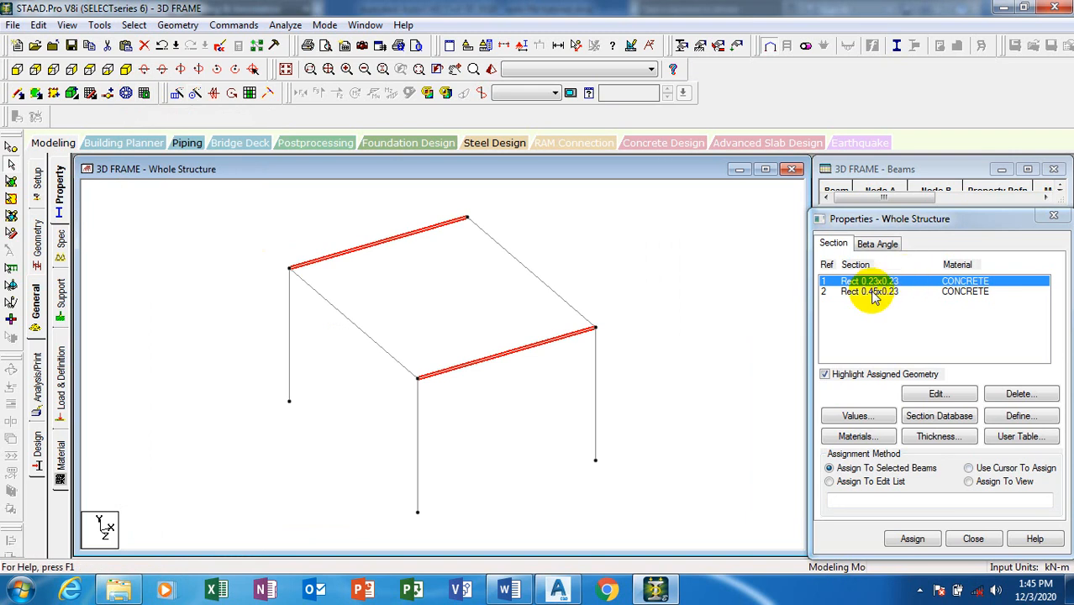
pyautogui.click(557, 239)
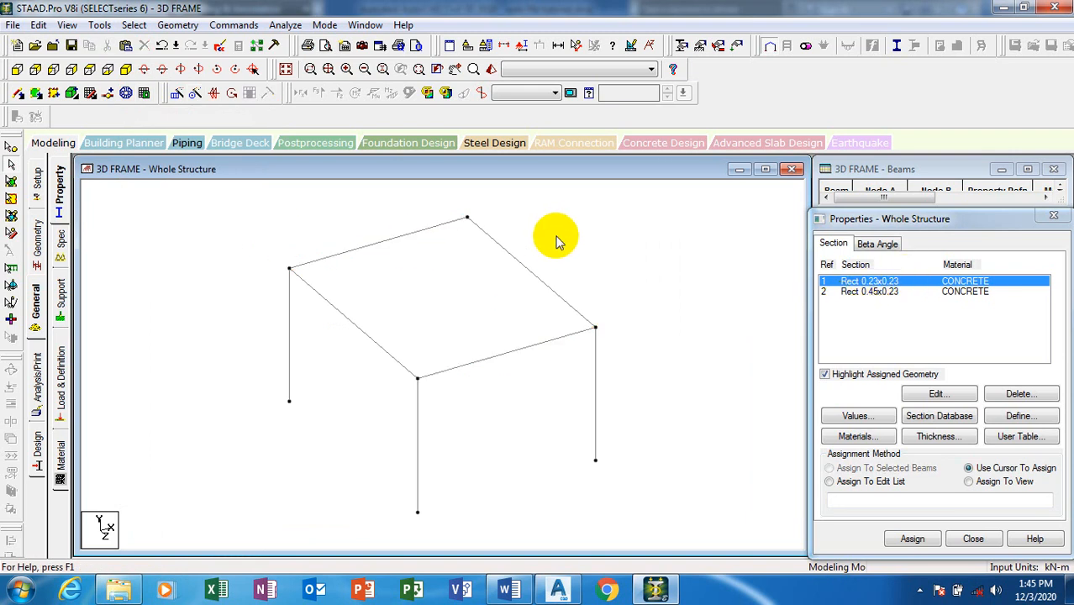
# Assign the Rect 0.45x0.23 concrete section to all beams parallel to the X axis.
pyautogui.click(870, 291)
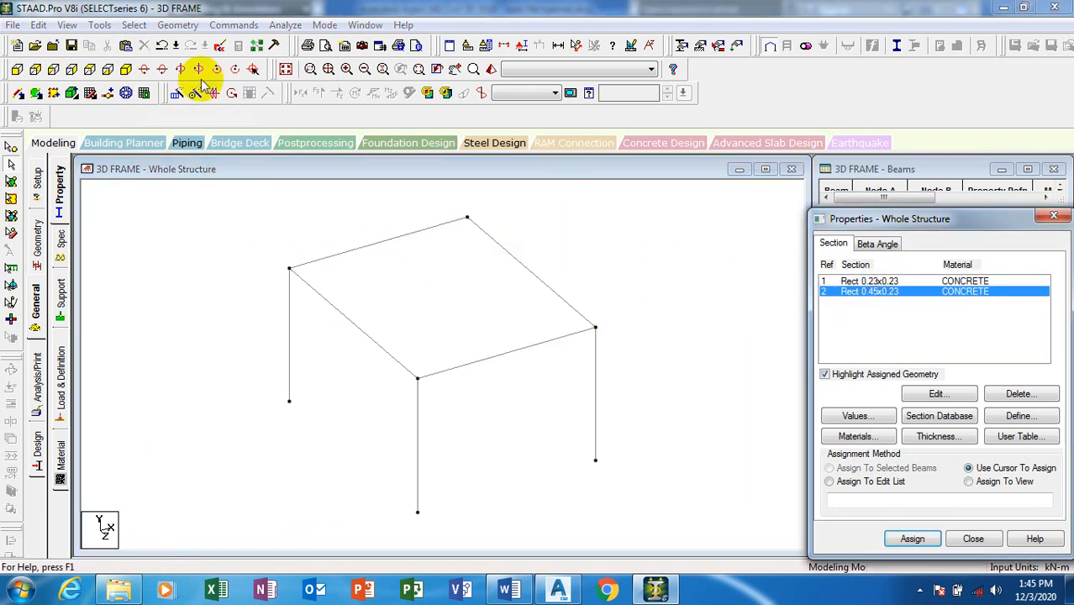
pyautogui.click(134, 24)
pyautogui.moveTo(183, 340)
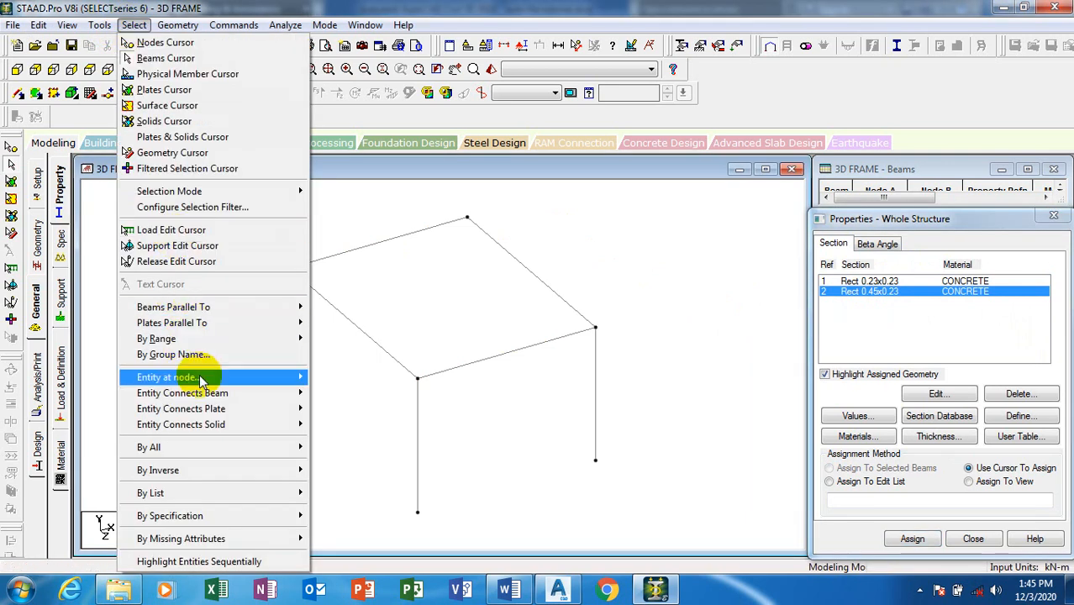
pyautogui.moveTo(211, 306)
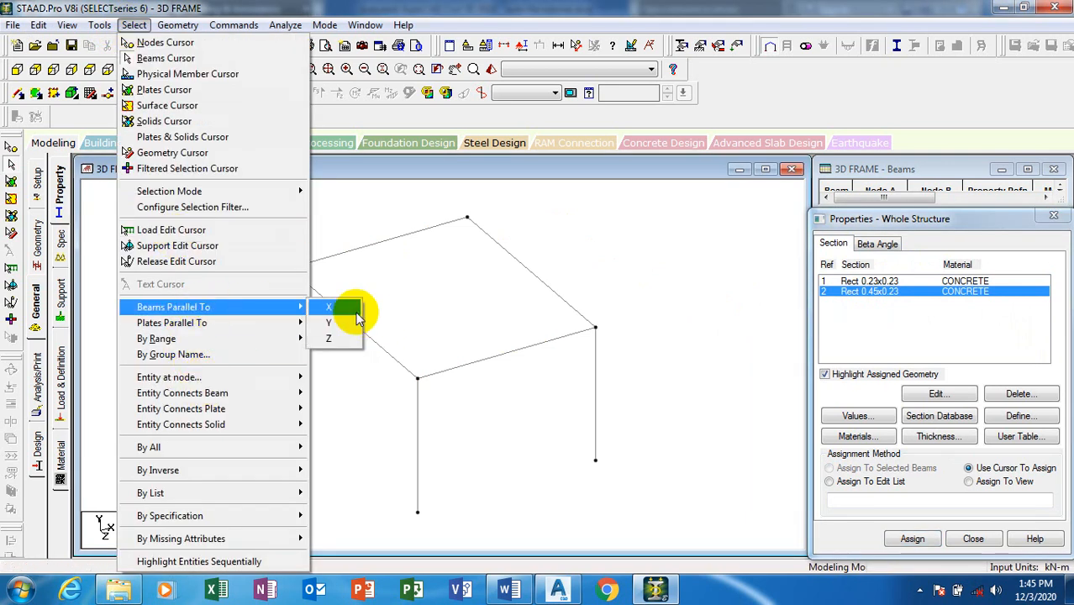
pyautogui.click(351, 311)
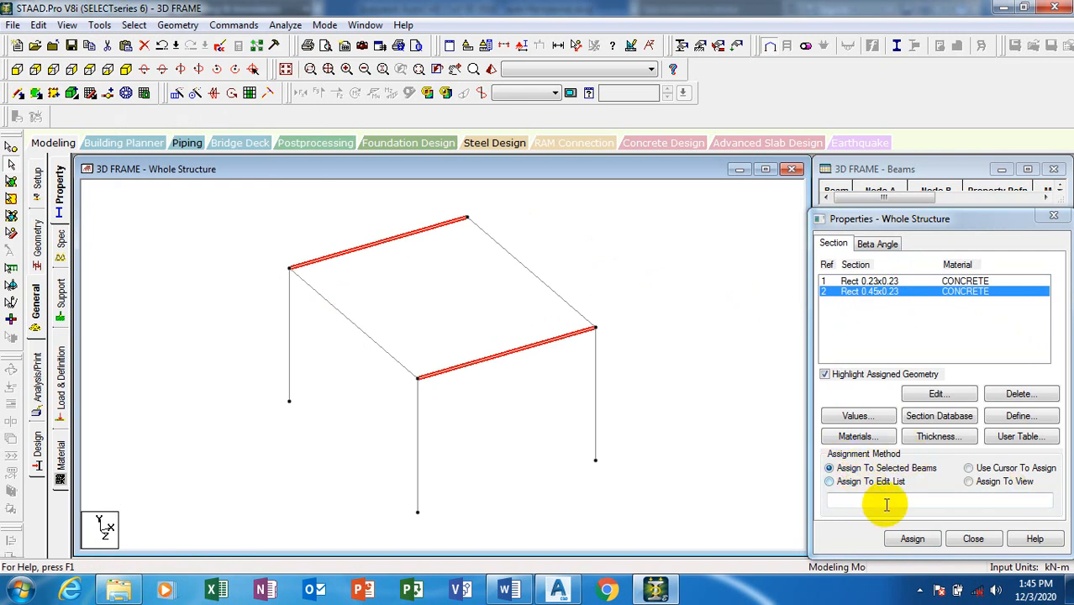
pyautogui.click(913, 539)
pyautogui.click(954, 427)
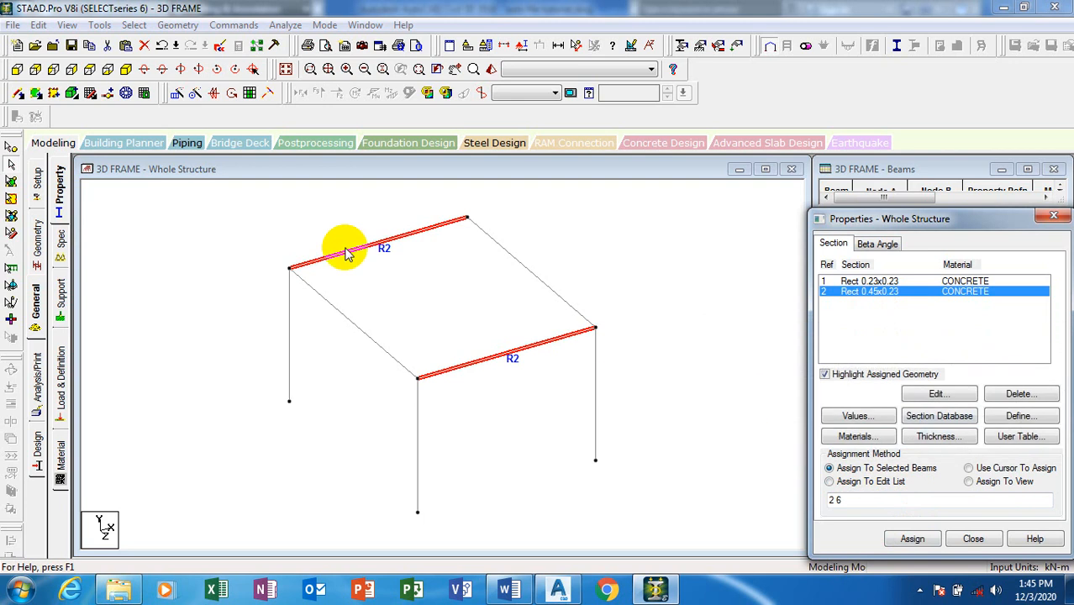
# Add the beams parallel to the Z axis to the selection, assign them Rect 0.45x0.23, and clear the selection.
pyautogui.click(134, 25)
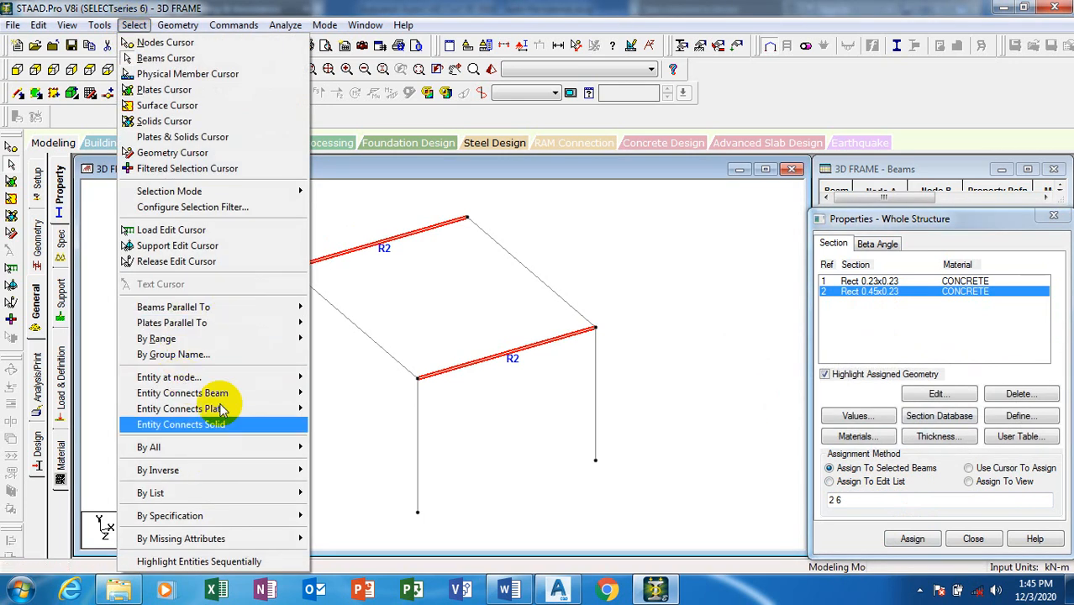
pyautogui.moveTo(298, 308)
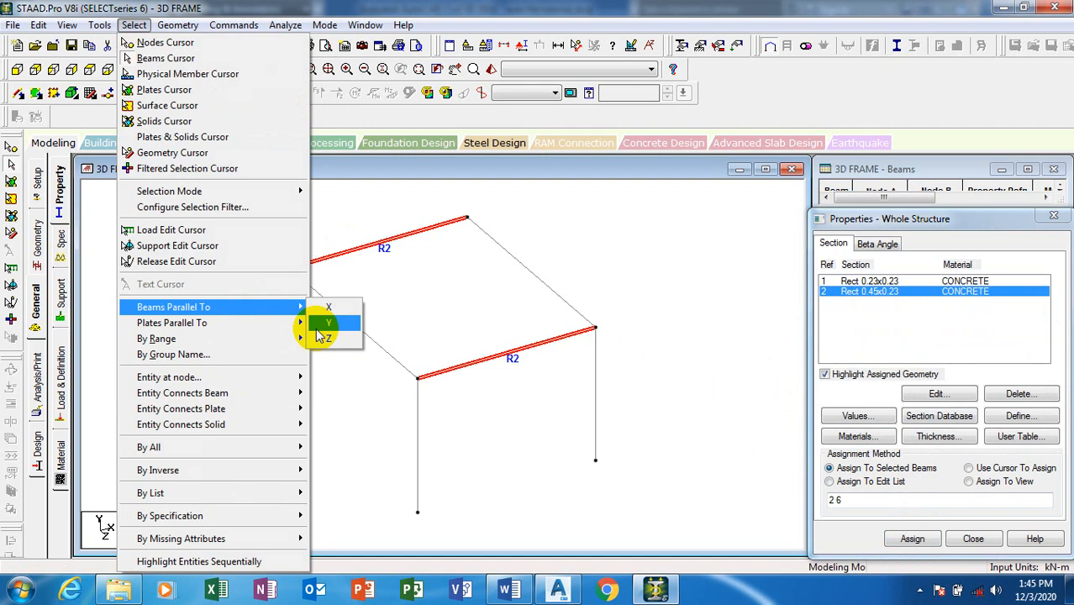
pyautogui.click(322, 328)
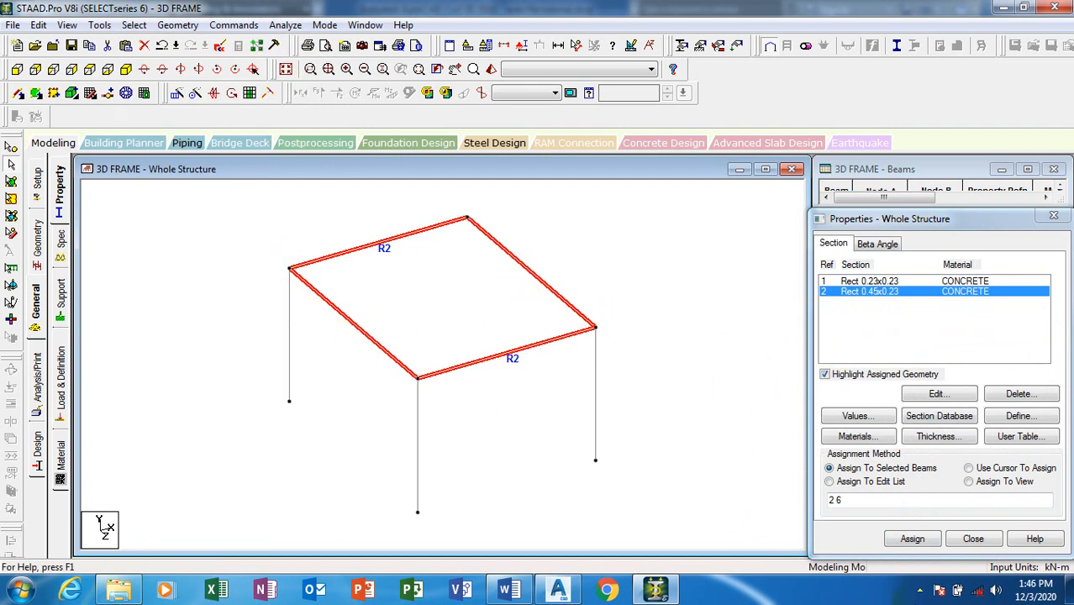
pyautogui.click(914, 540)
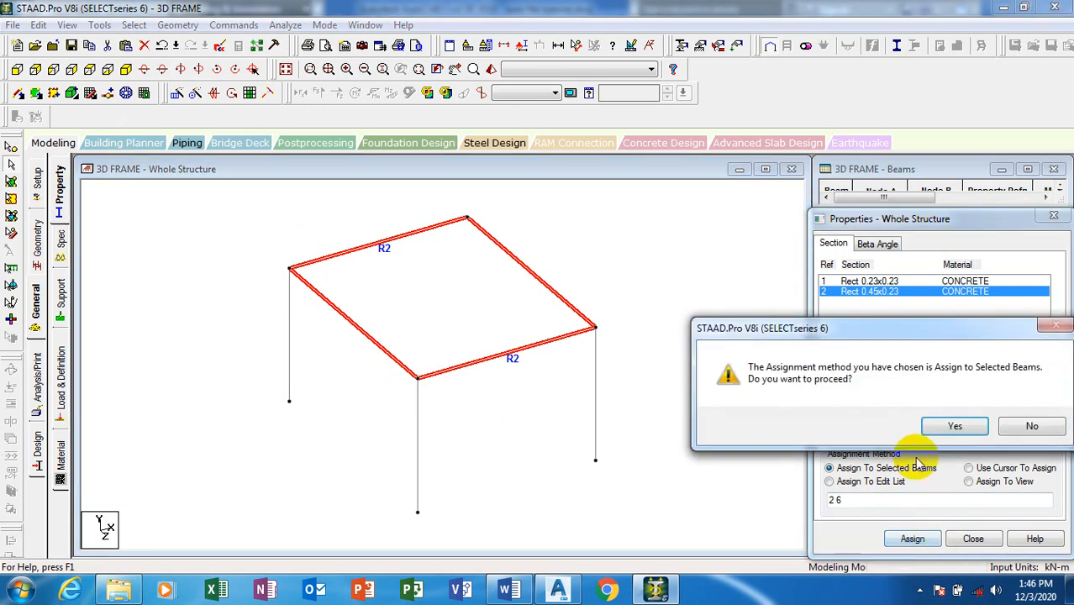
pyautogui.click(958, 426)
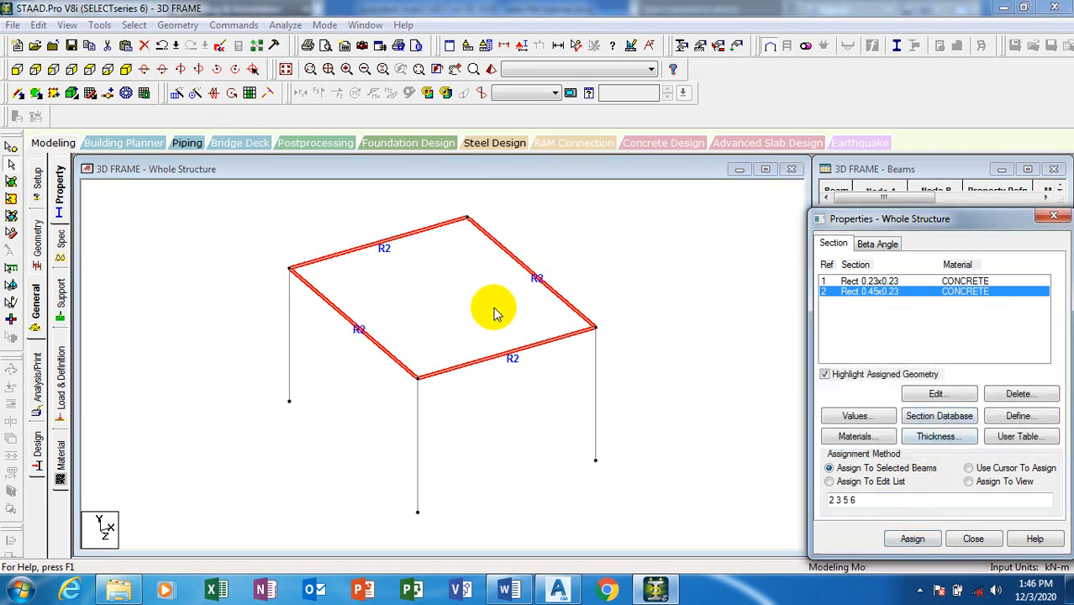
pyautogui.click(420, 284)
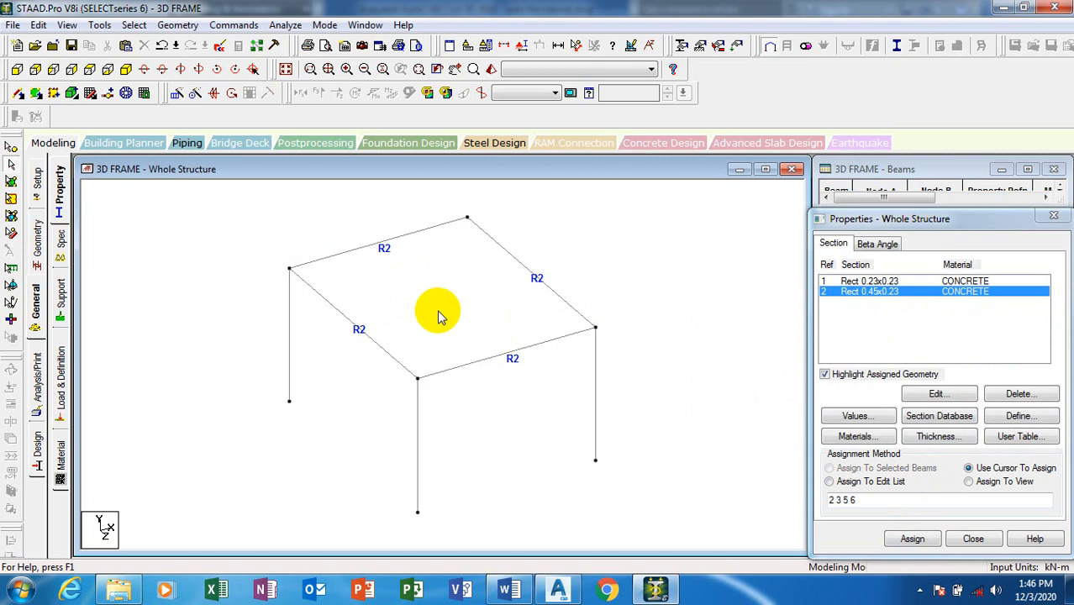
pyautogui.click(134, 24)
pyautogui.moveTo(232, 328)
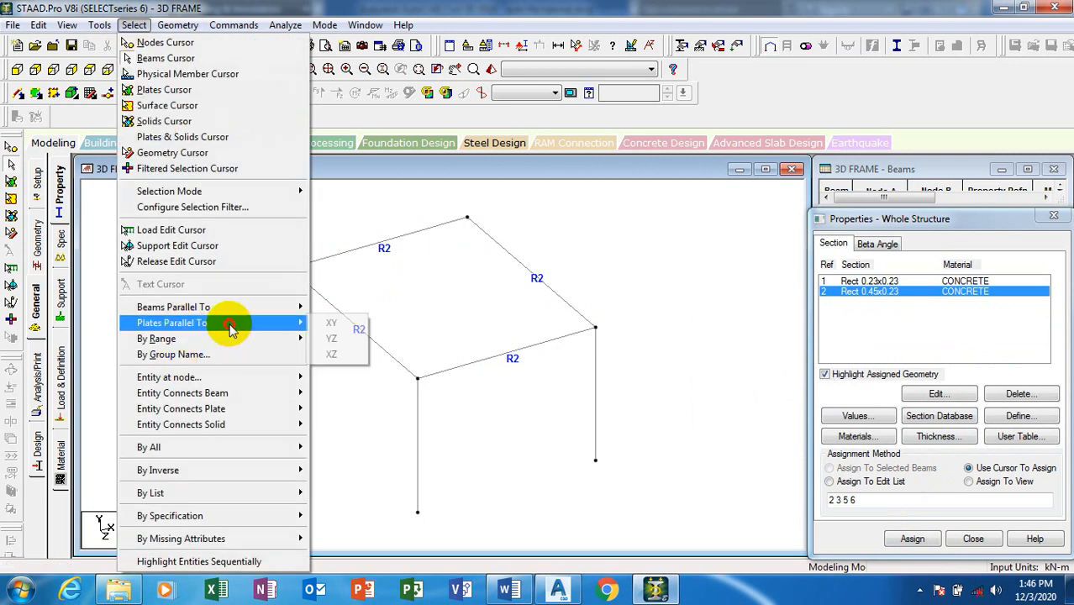
pyautogui.moveTo(278, 309)
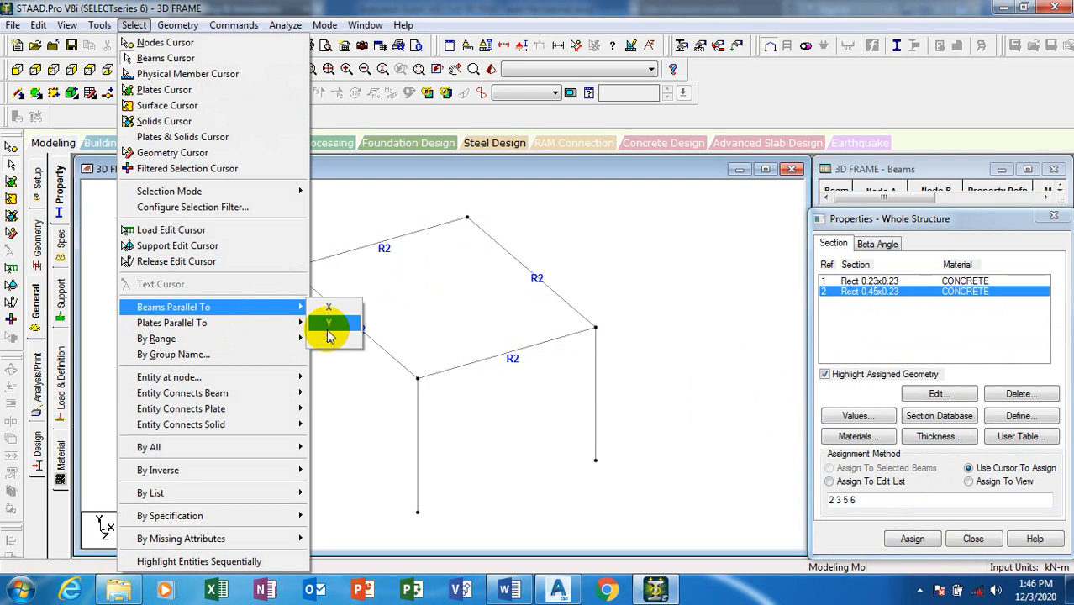
pyautogui.click(336, 329)
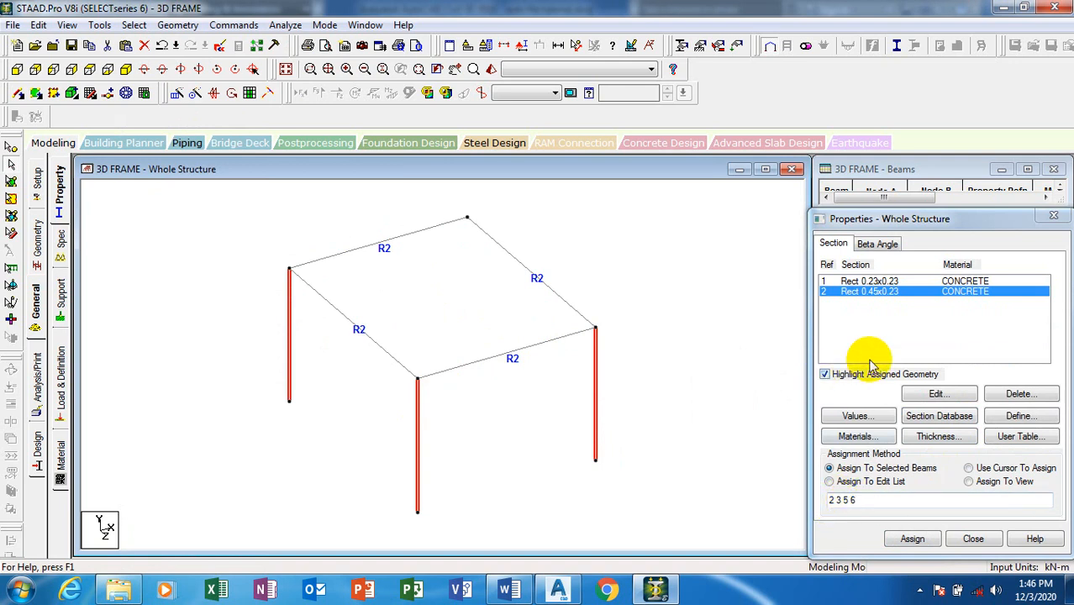
pyautogui.click(912, 539)
# Assign the Rect 0.23x0.23 concrete section to all columns parallel to the Y axis.
pyautogui.click(890, 282)
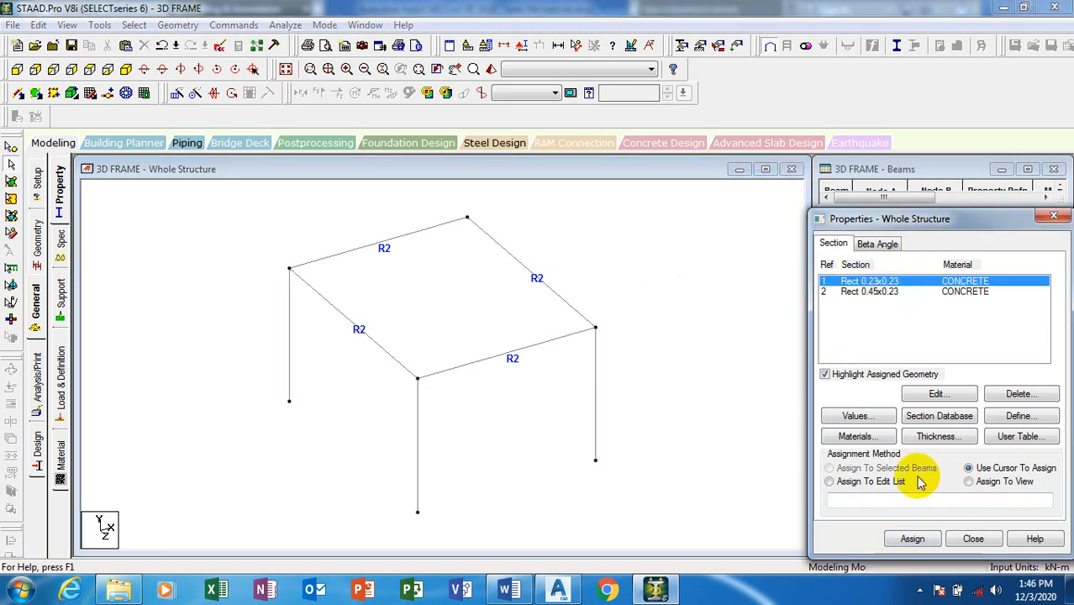
pyautogui.click(134, 24)
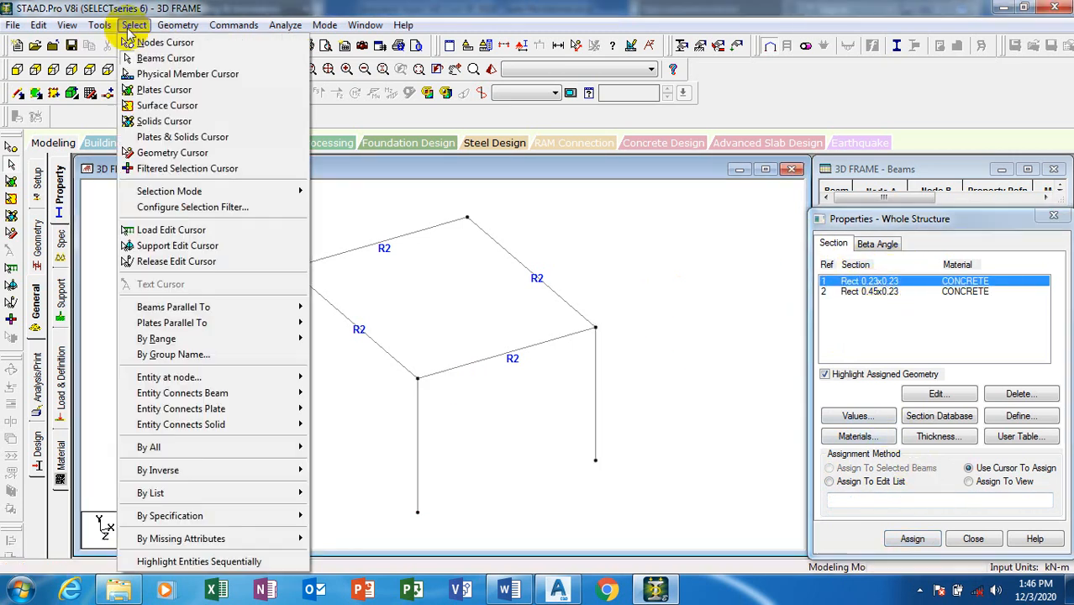
pyautogui.moveTo(278, 307)
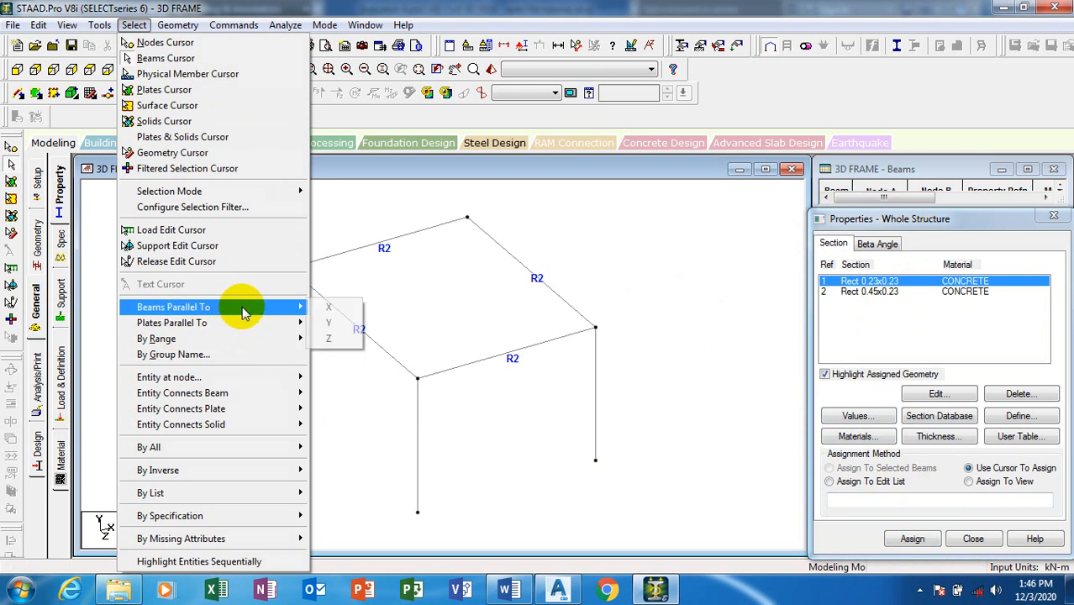
pyautogui.click(347, 326)
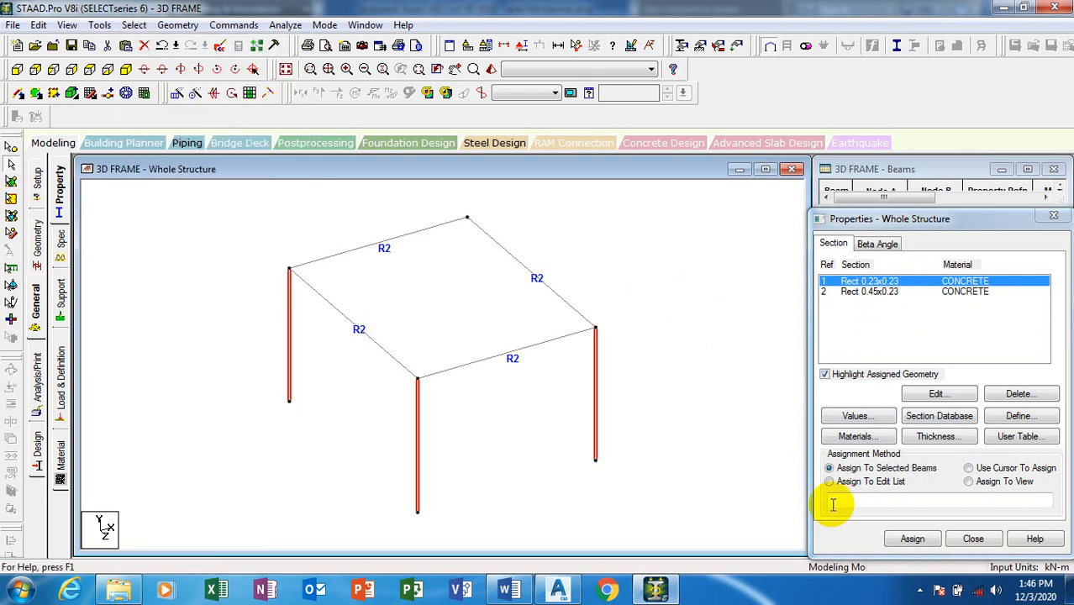
pyautogui.click(913, 540)
pyautogui.click(952, 428)
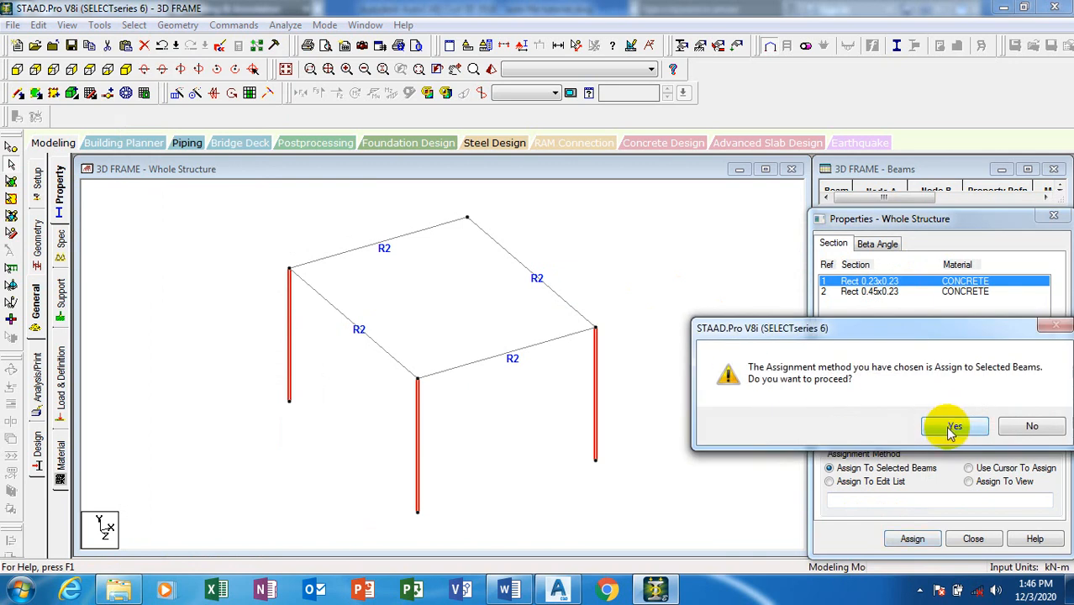
pyautogui.click(632, 278)
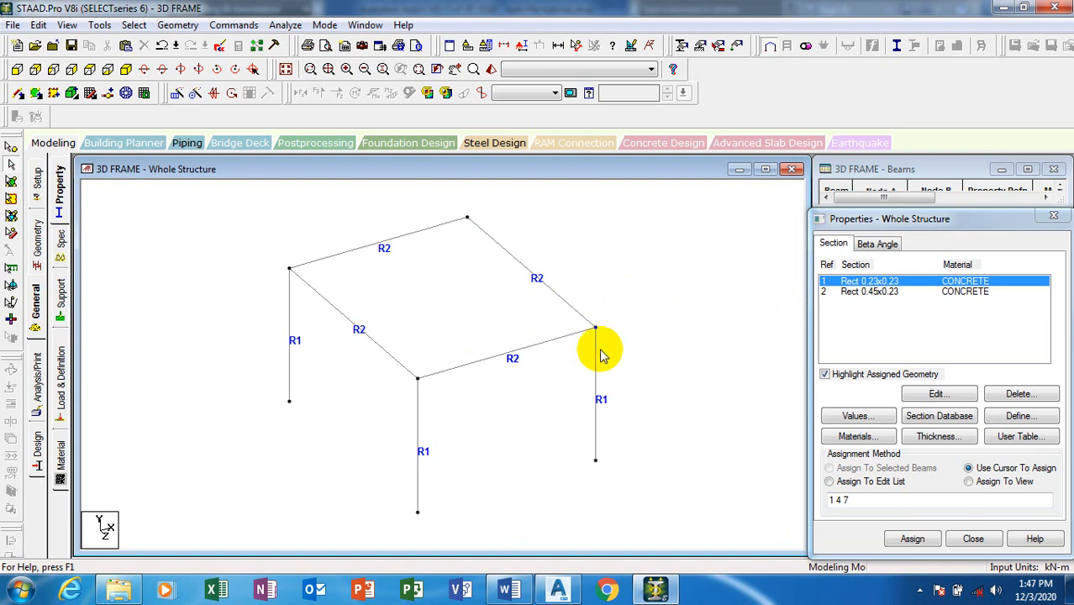
# Check the base conditions in the AutoCAD Civil 3D frame drawing and create a fixed support in STAAD.Pro.
pyautogui.click(61, 303)
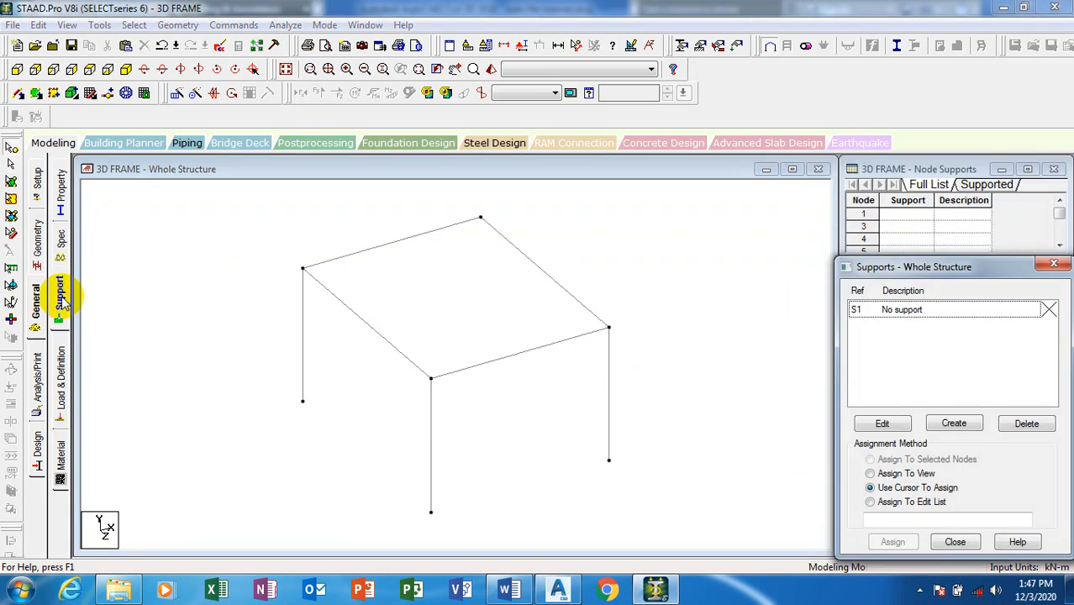
pyautogui.click(971, 431)
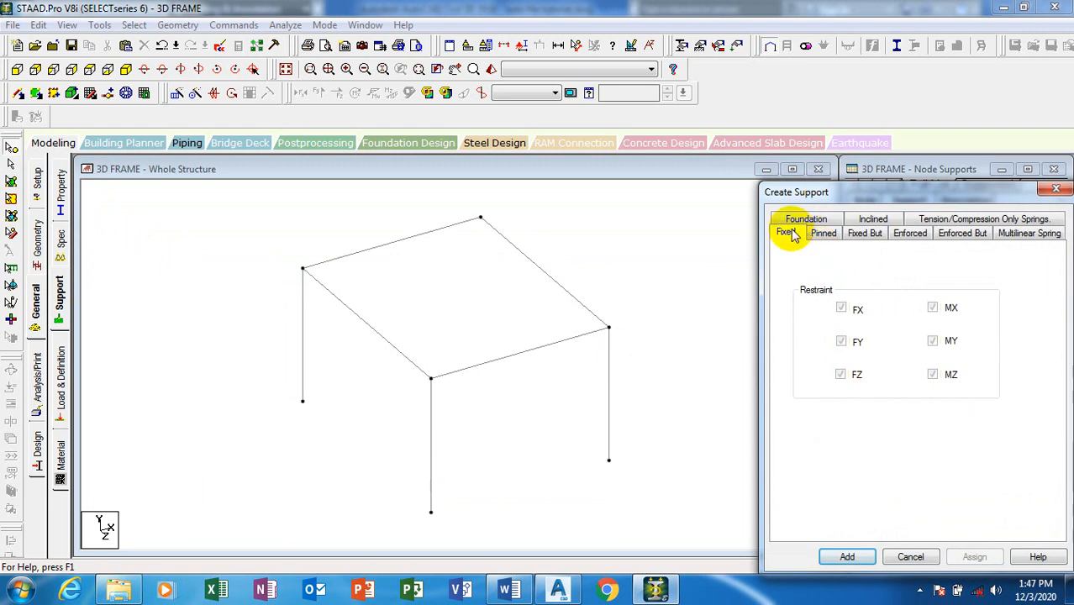
pyautogui.click(555, 588)
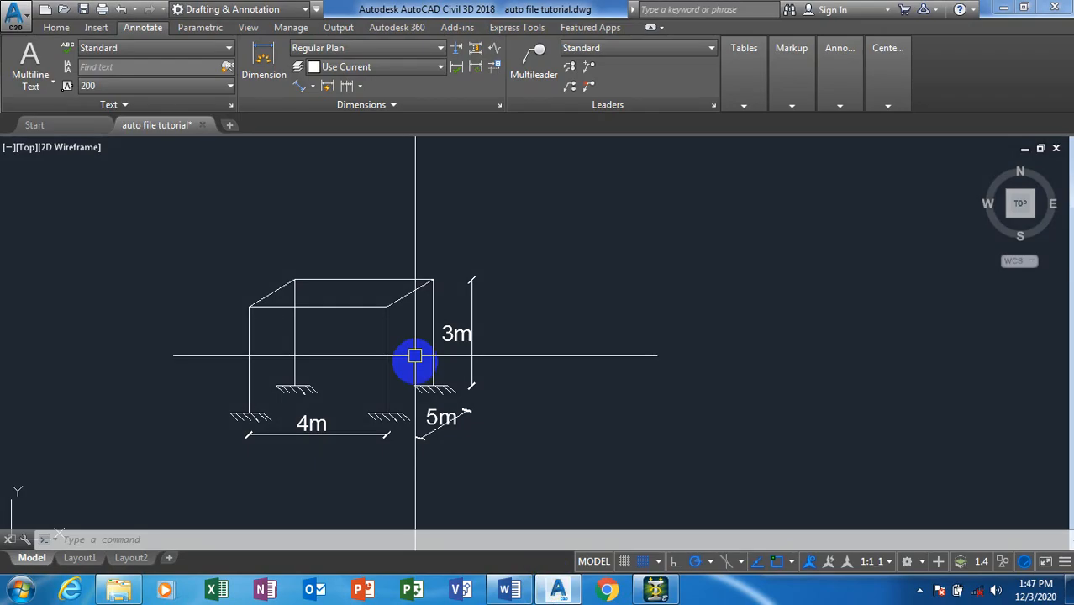
pyautogui.click(656, 590)
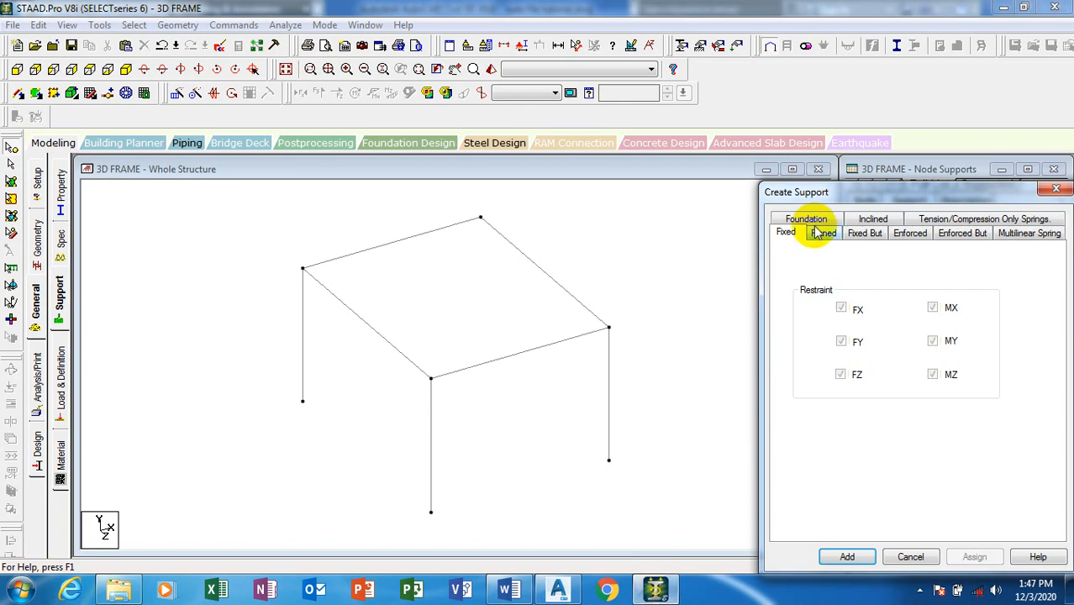
pyautogui.click(843, 558)
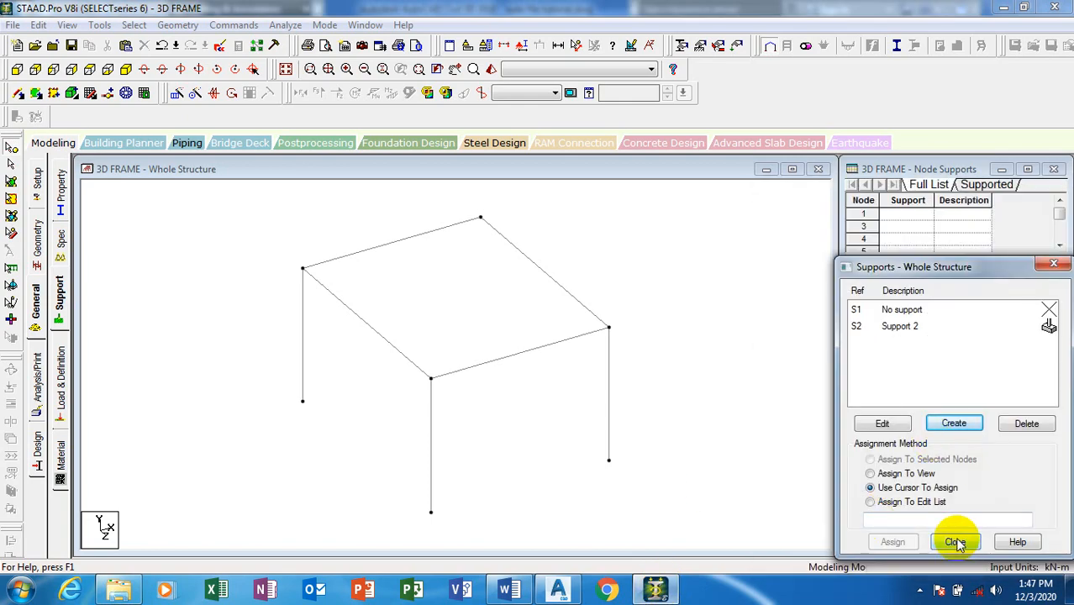
# Assign the fixed support to the column base nodes window-selected in the front view, and return to the isometric view.
pyautogui.click(903, 330)
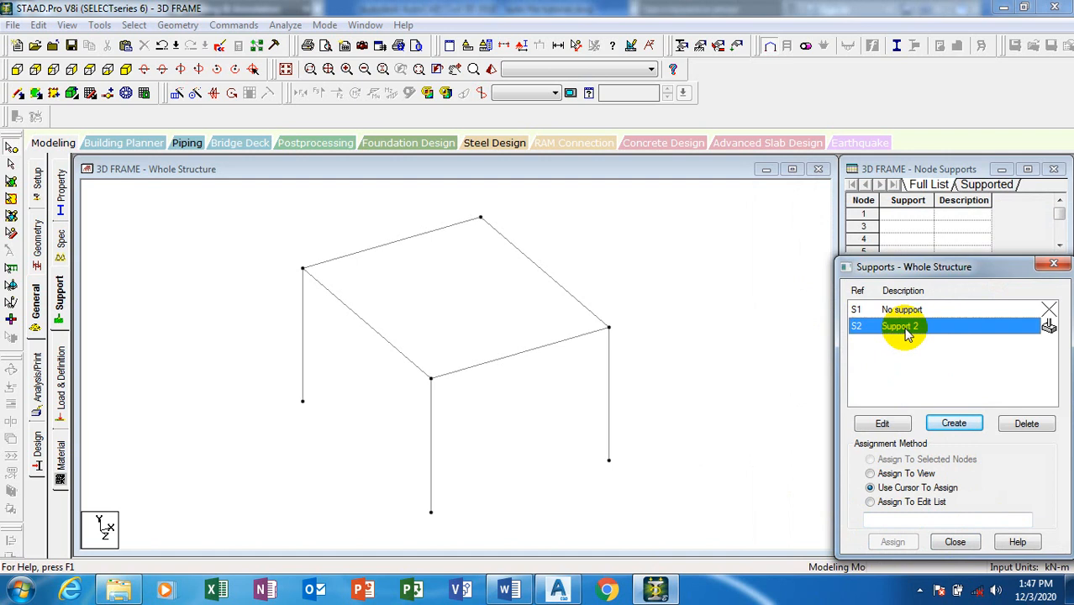
pyautogui.click(16, 70)
pyautogui.moveTo(230, 504); pyautogui.dragTo(731, 532)
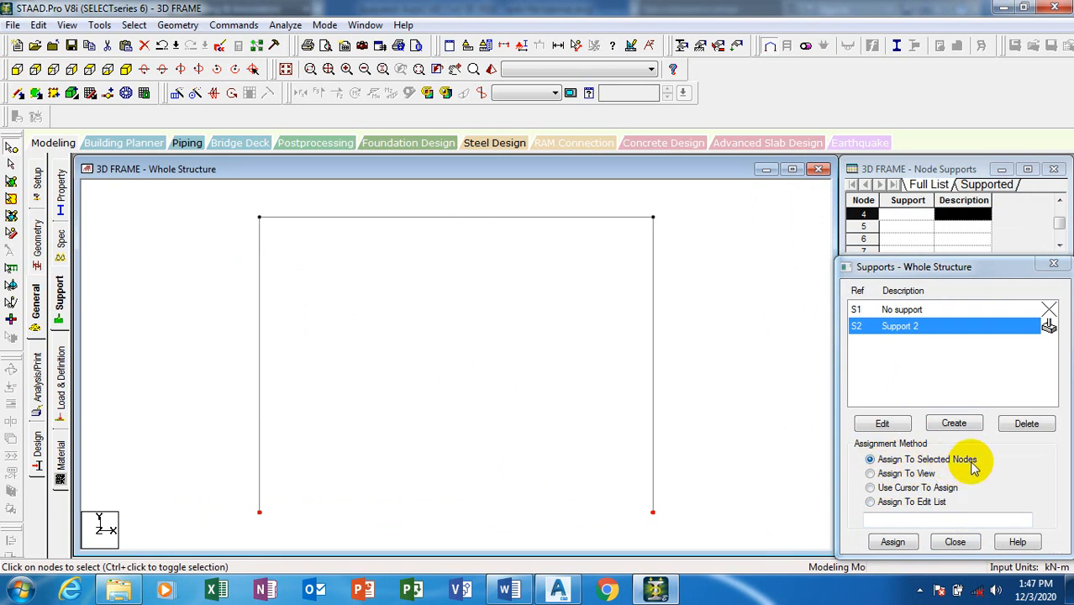
pyautogui.click(895, 542)
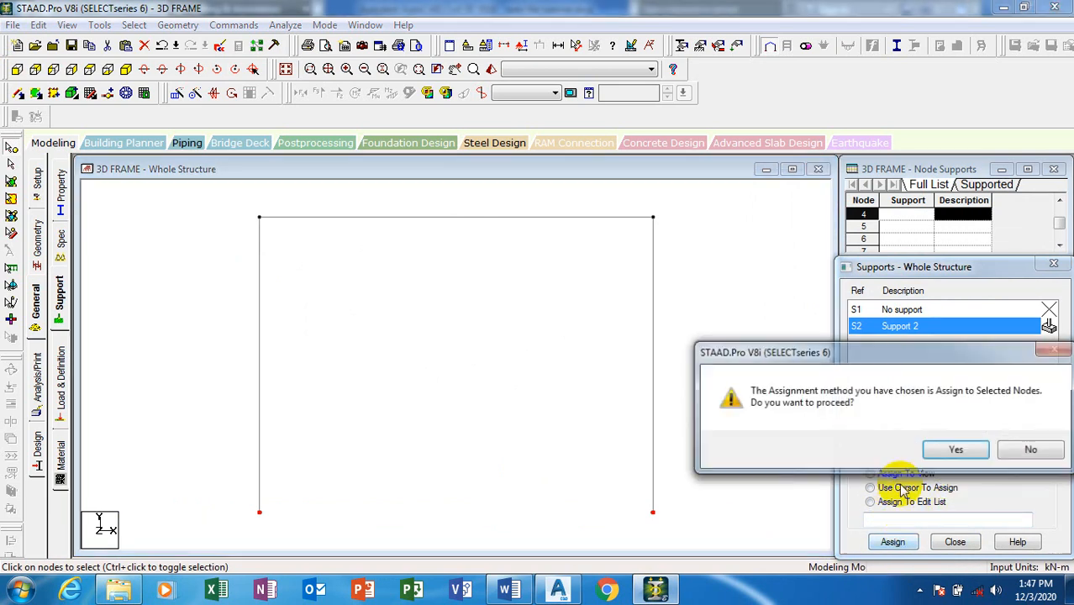
pyautogui.click(959, 450)
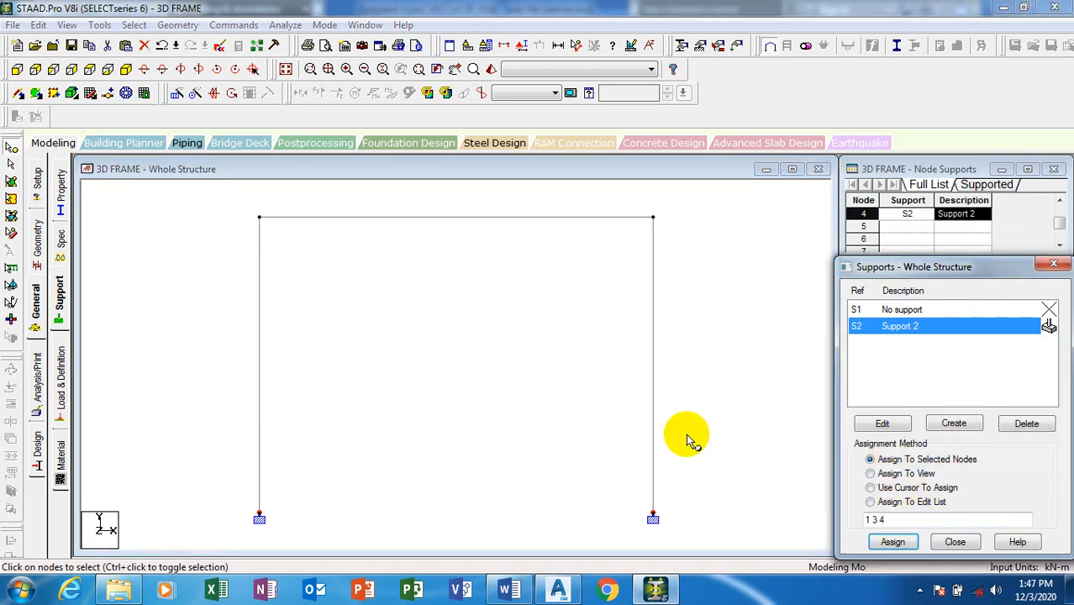
pyautogui.click(126, 70)
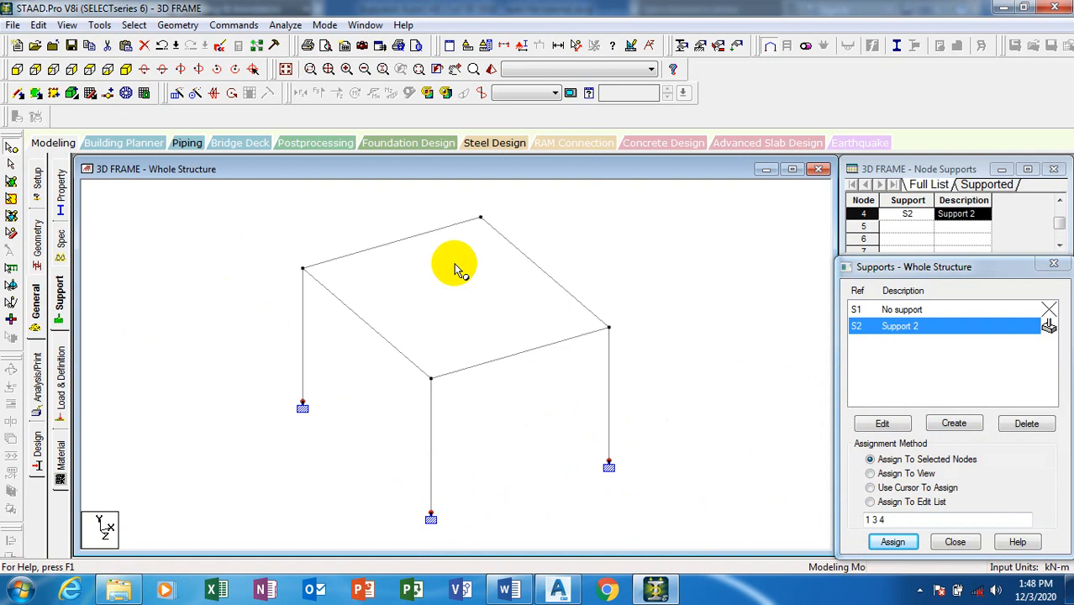
# Assign the fixed support to the remaining unsupported corner node in plan view, and return to the isometric view.
pyautogui.click(105, 69)
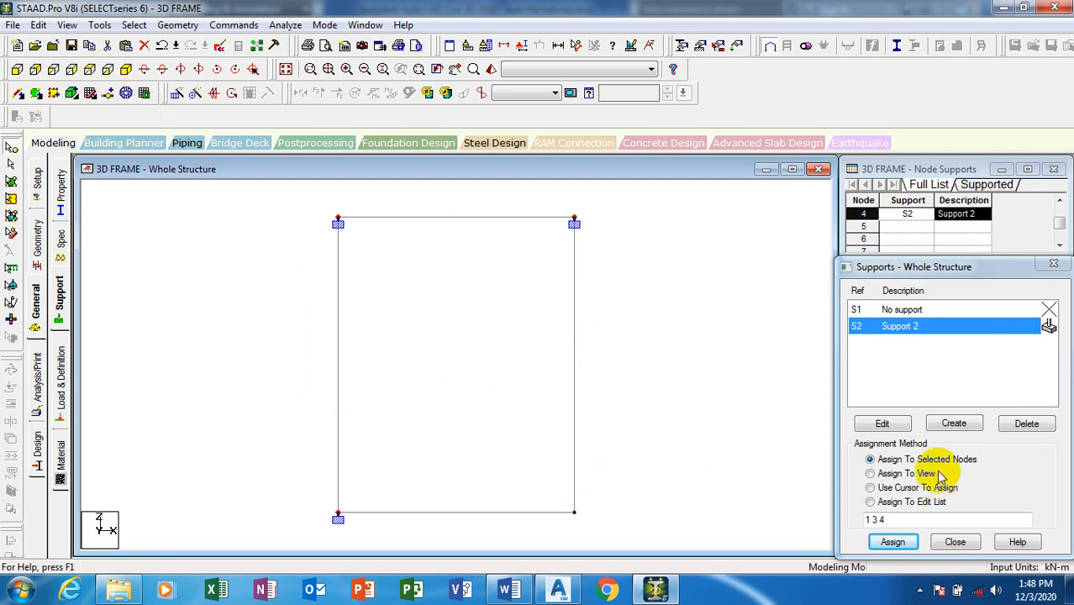
pyautogui.click(575, 512)
pyautogui.click(892, 542)
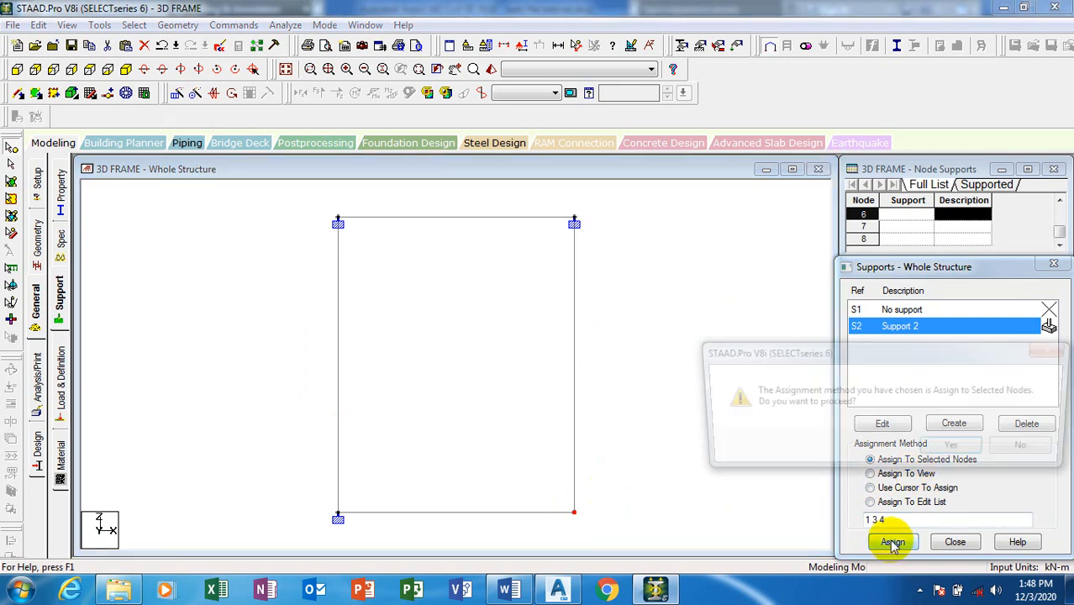
pyautogui.click(954, 445)
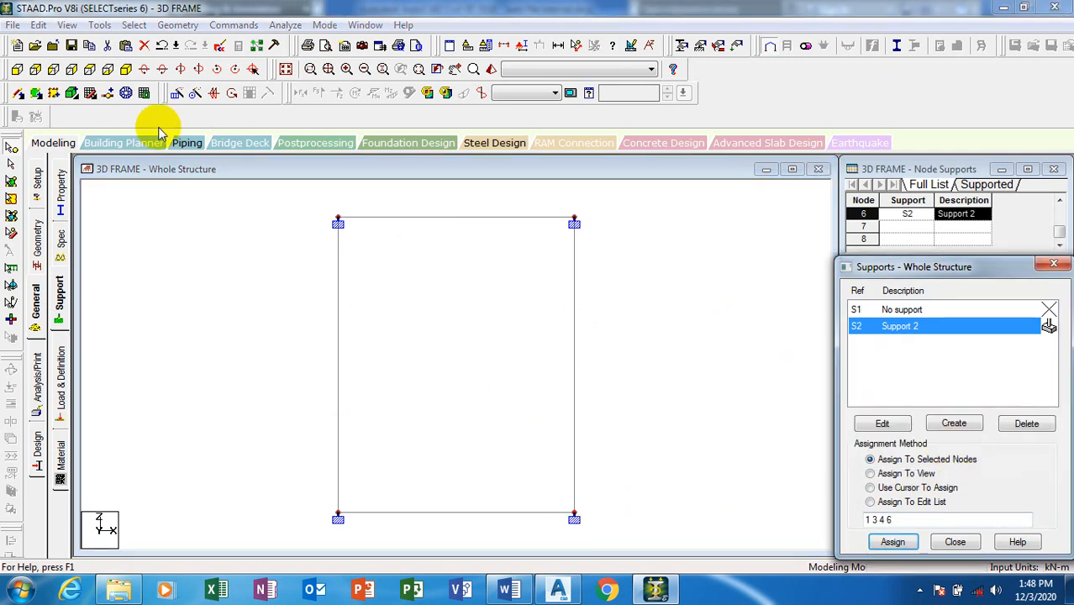
pyautogui.click(126, 68)
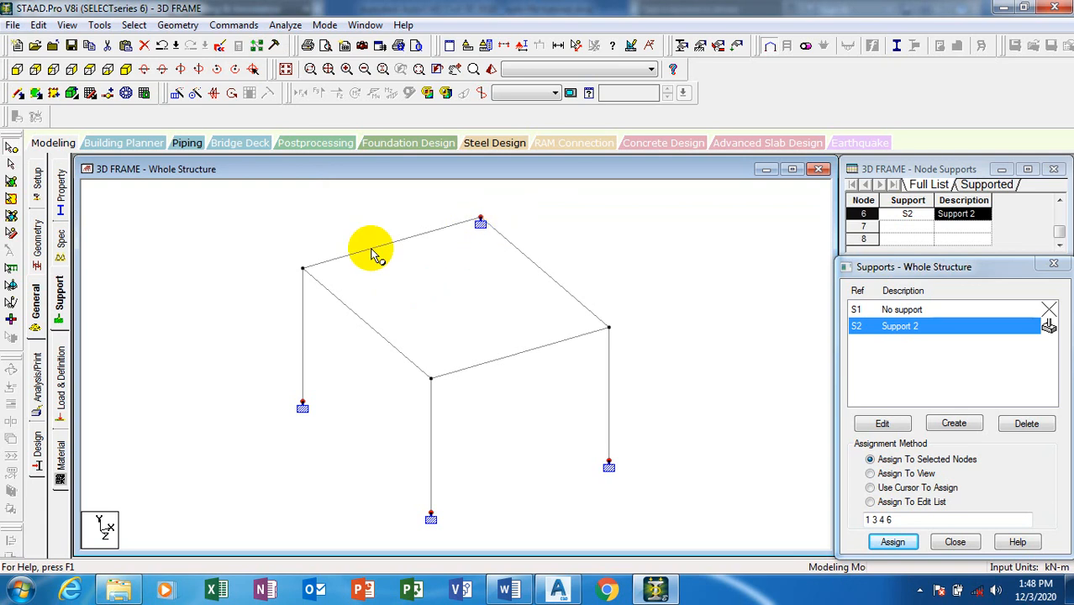
# Delete the fixed support definition Support 2 from the structure.
pyautogui.click(483, 226)
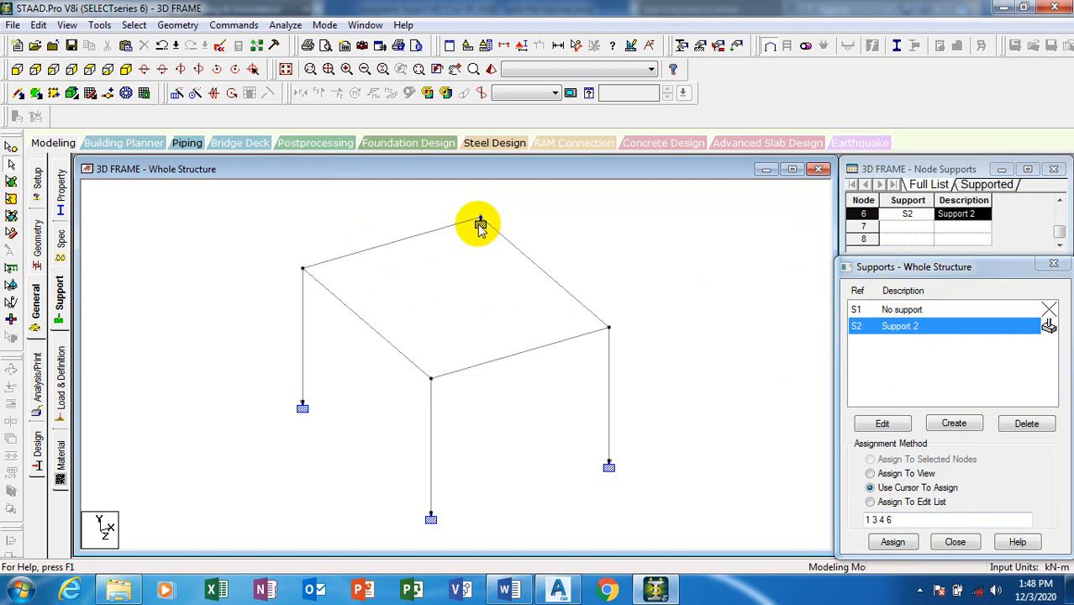
pyautogui.rightClick(909, 330)
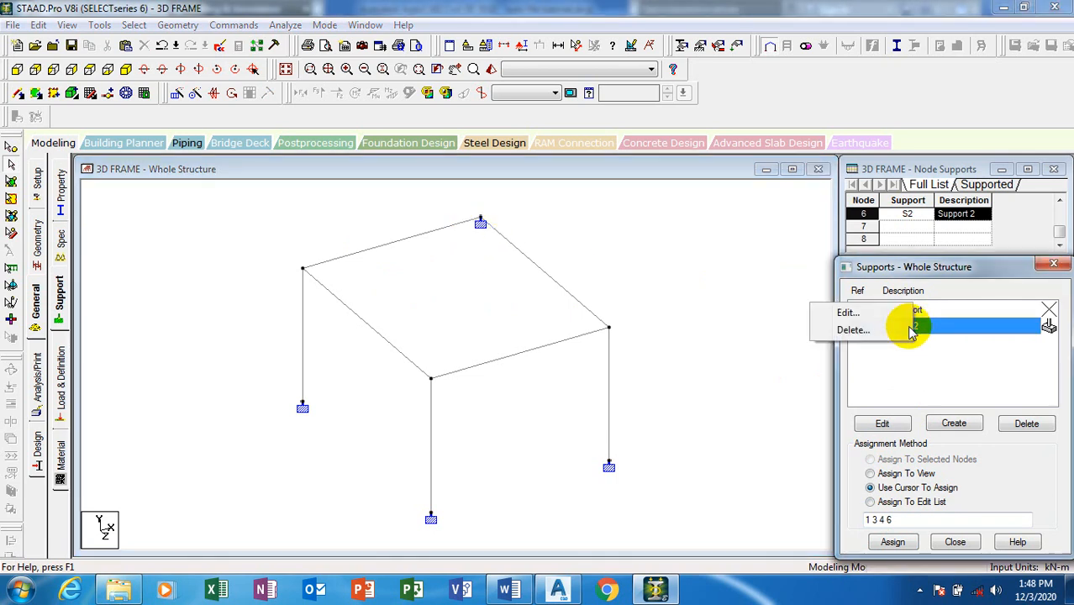
pyautogui.click(850, 330)
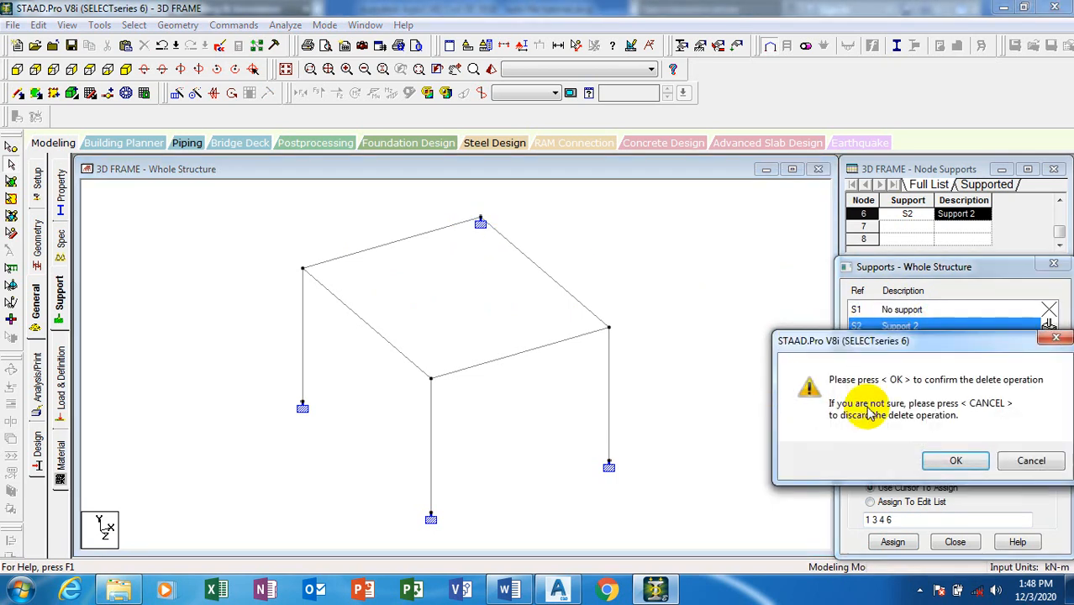
pyautogui.click(955, 460)
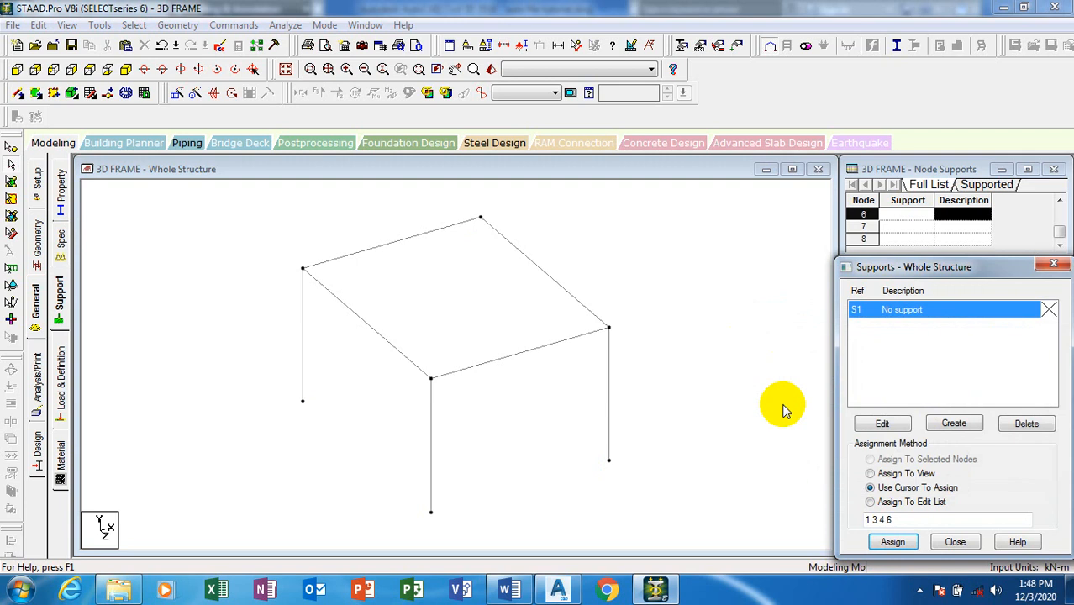
# Select the beam corner node that has no column below it and copy it.
pyautogui.click(481, 221)
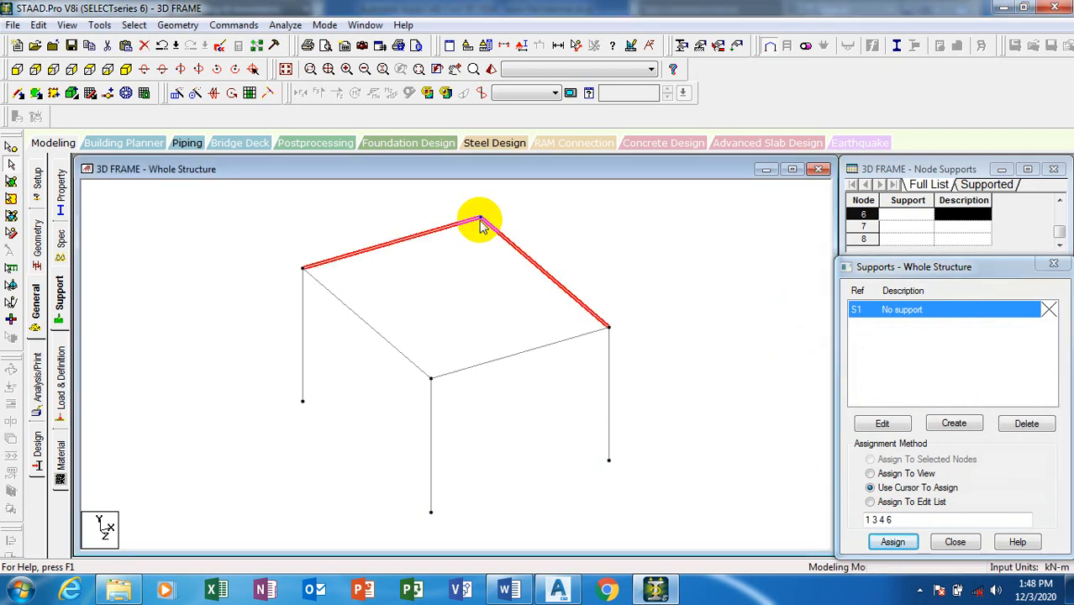
pyautogui.scroll(2, 482, 221)
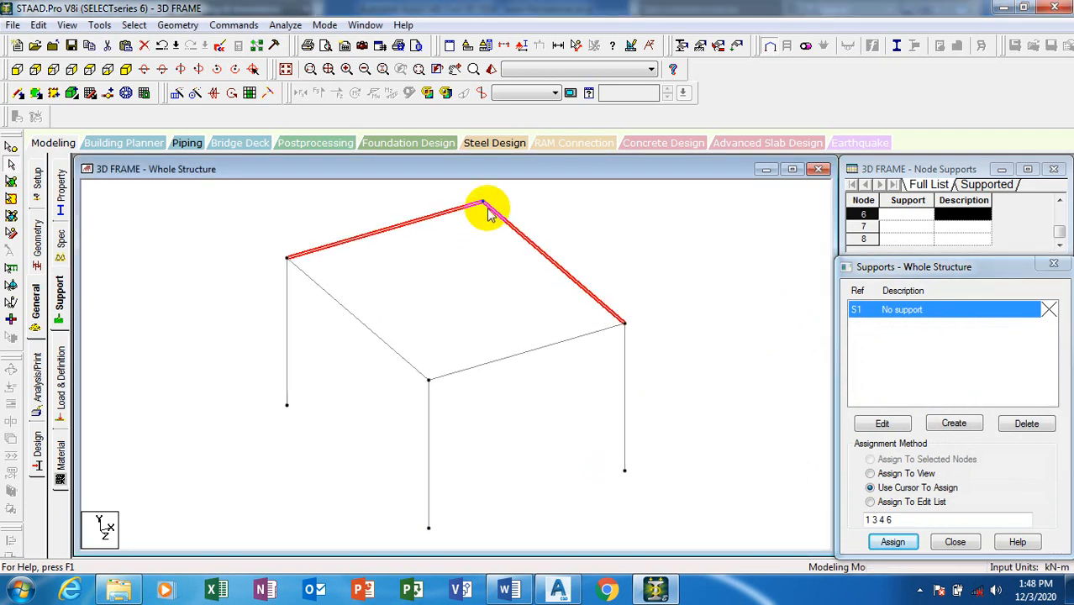
pyautogui.click(10, 148)
pyautogui.click(465, 245)
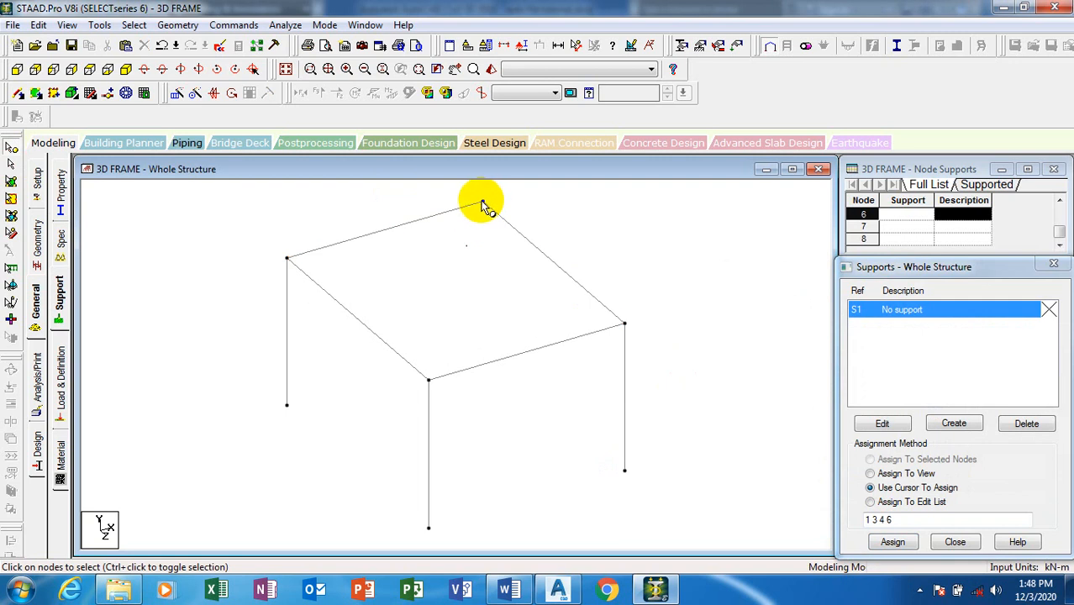
pyautogui.click(483, 204)
pyautogui.rightClick(476, 216)
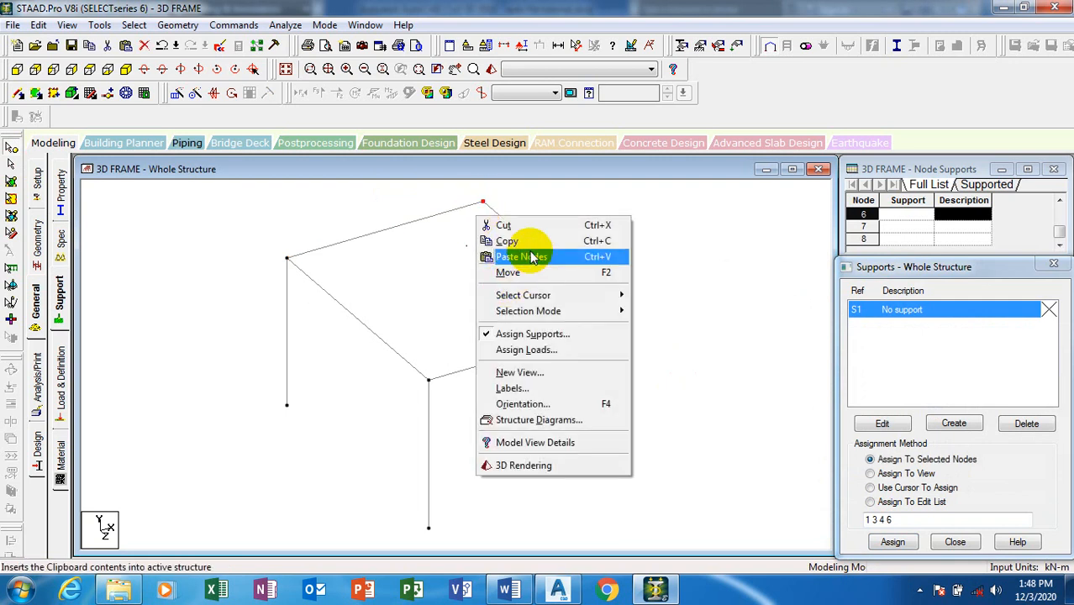
pyautogui.click(533, 242)
# Paste the copied corner node offset 3 m in Y, checking the frame height in the AutoCAD drawing.
pyautogui.rightClick(463, 265)
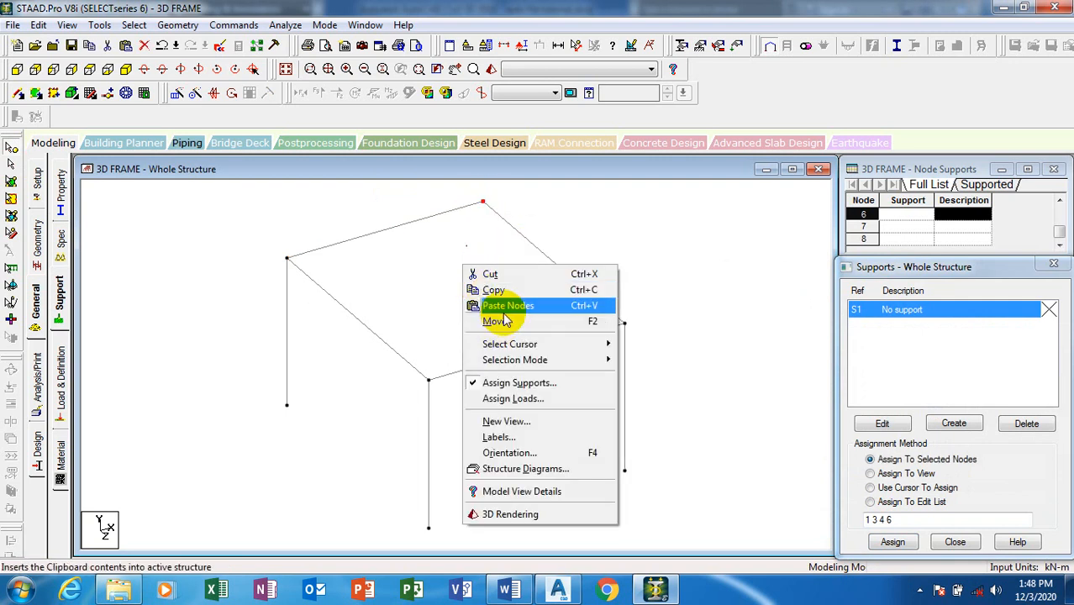
pyautogui.click(507, 306)
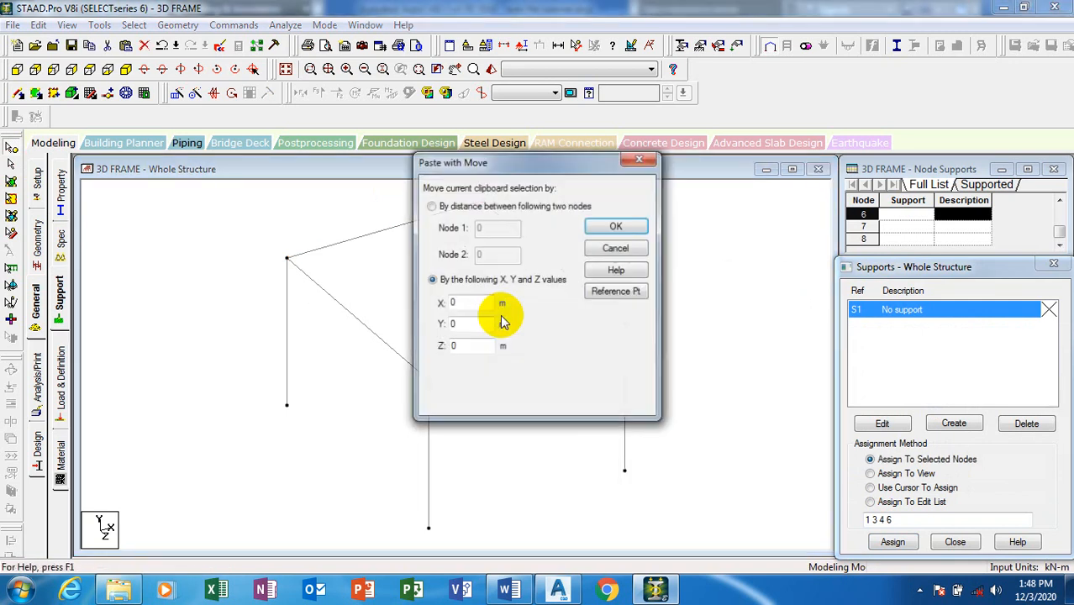
pyautogui.click(458, 326)
pyautogui.moveTo(458, 326); pyautogui.dragTo(440, 335)
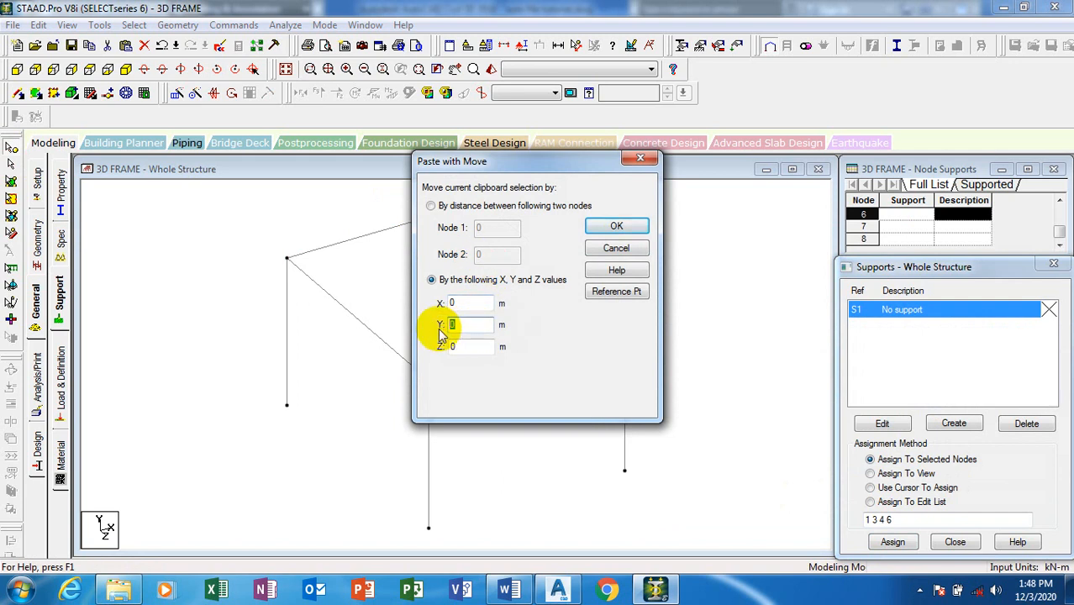
pyautogui.click(557, 588)
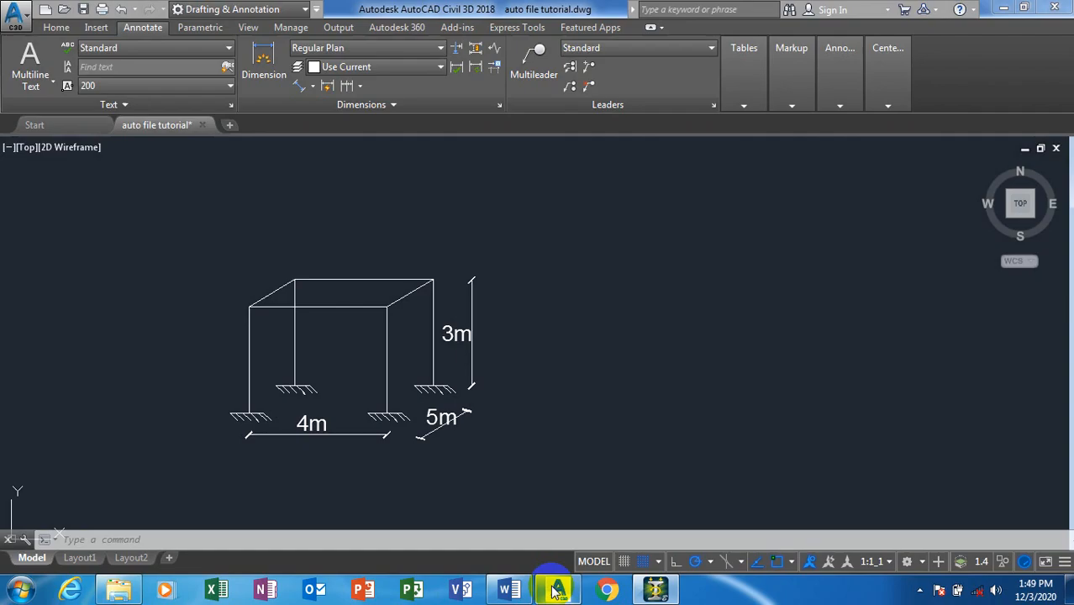
pyautogui.click(655, 588)
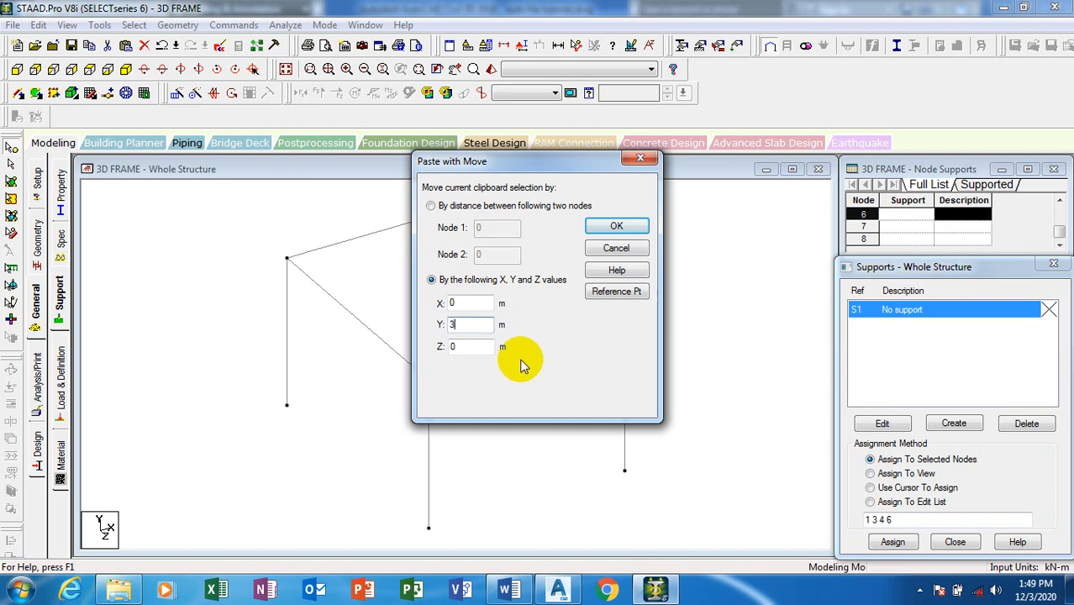
pyautogui.click(616, 228)
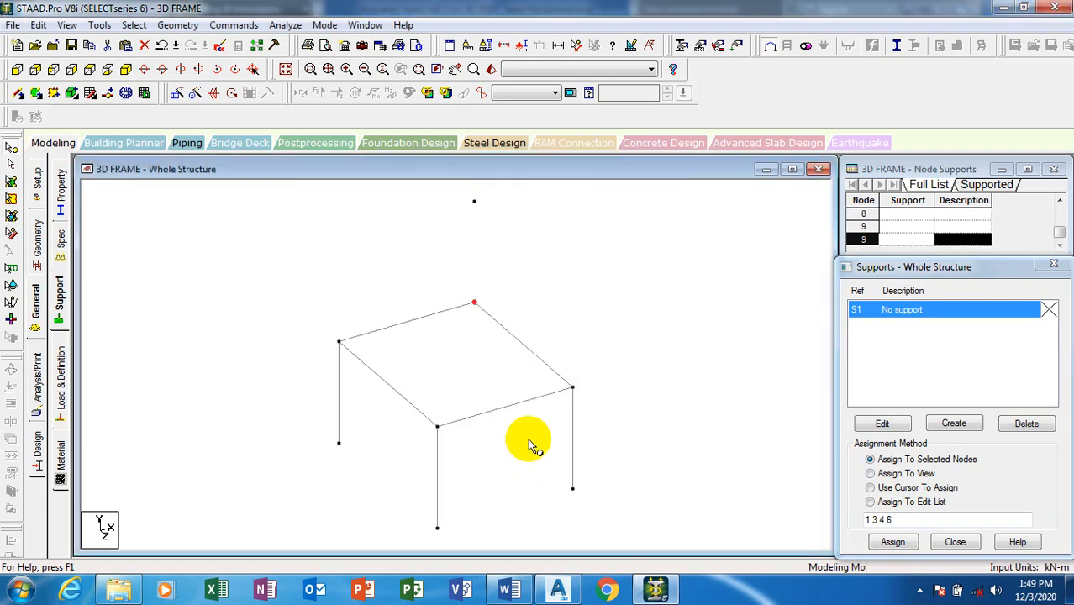
# Select the misplaced node floating above the frame and delete it.
pyautogui.click(475, 205)
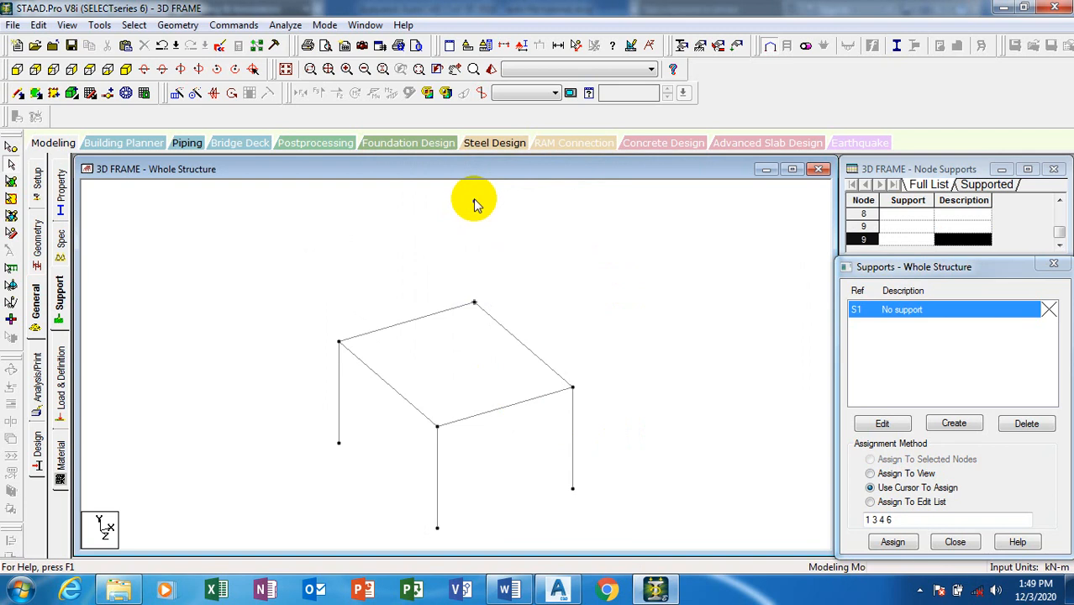
pyautogui.click(11, 147)
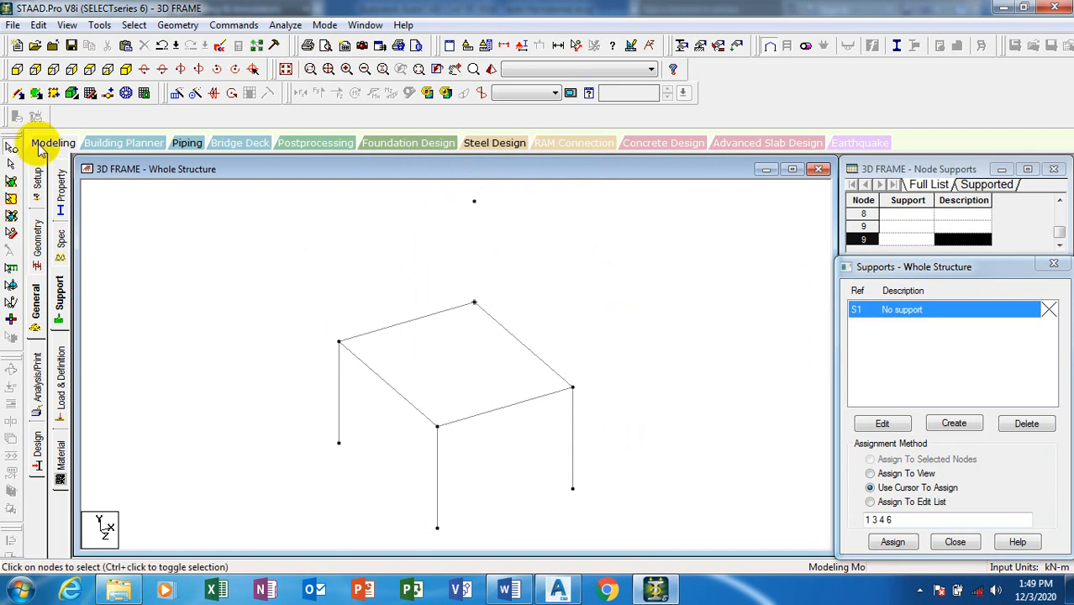
pyautogui.click(473, 203)
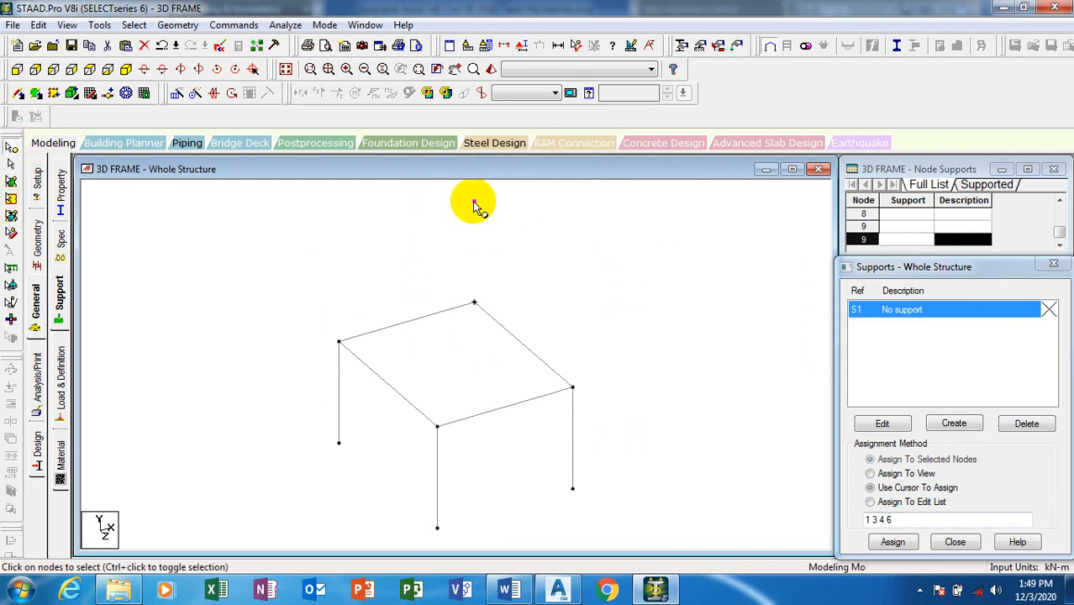
pyautogui.rightClick(467, 205)
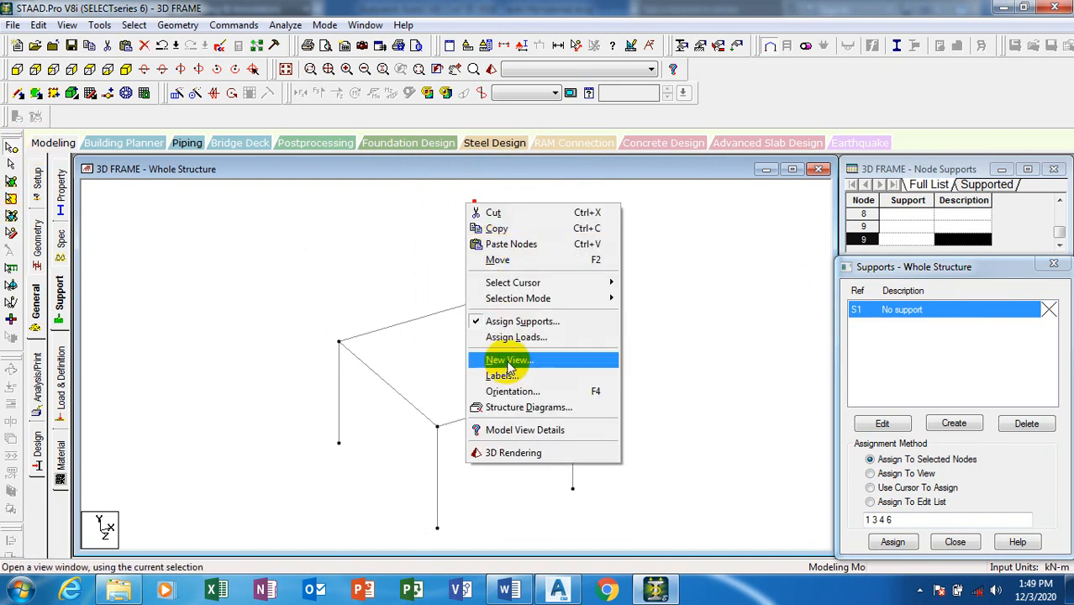
pyautogui.click(428, 257)
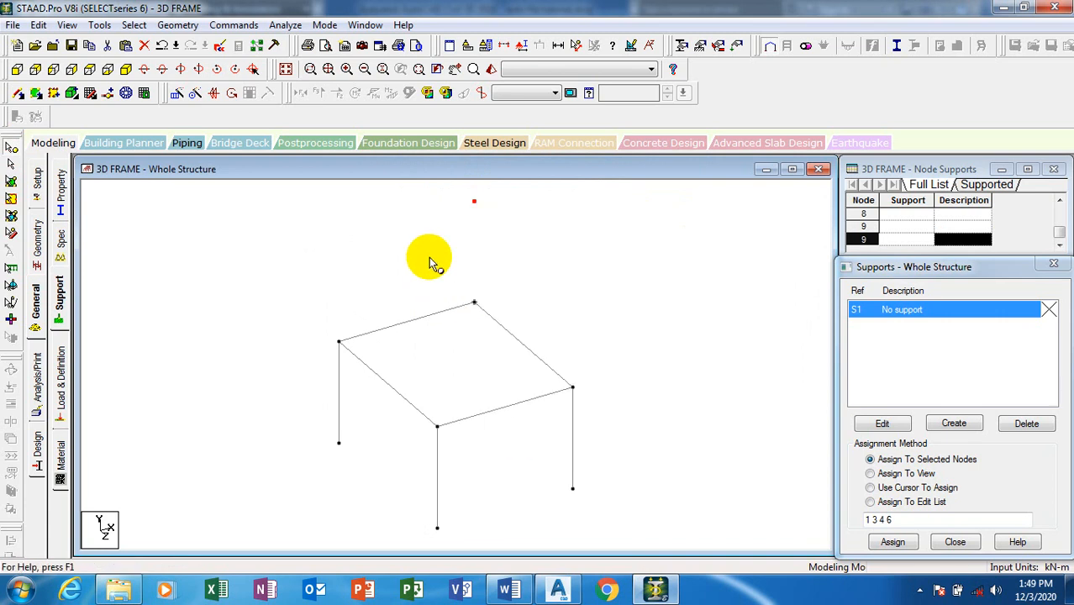
pyautogui.press('Delete')
pyautogui.click(552, 334)
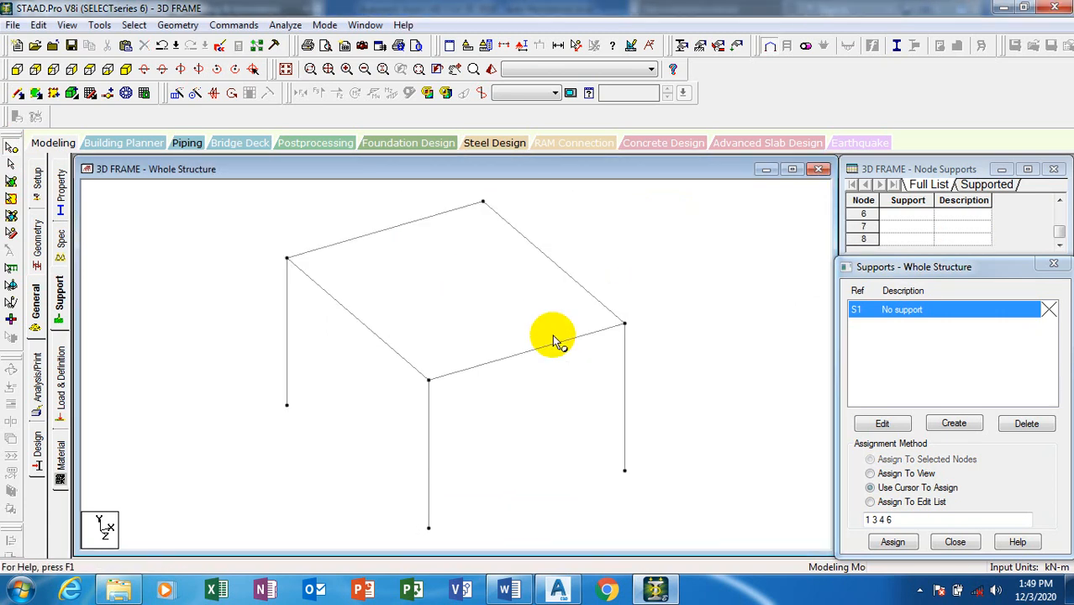
# Copy the beam corner node that has no column and paste it offset -3 m in Y.
pyautogui.click(484, 204)
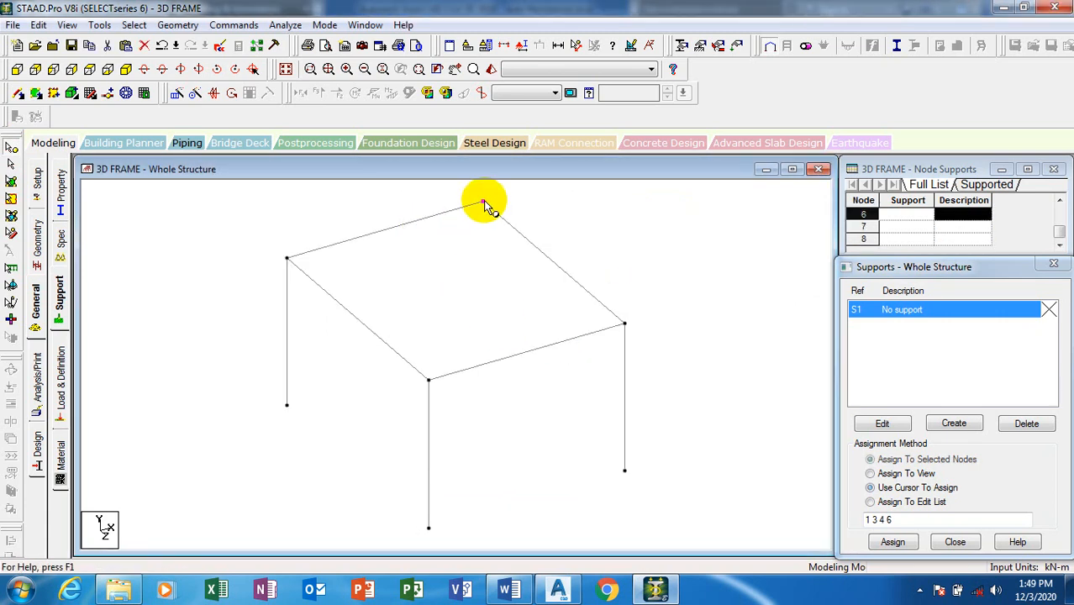
pyautogui.rightClick(476, 227)
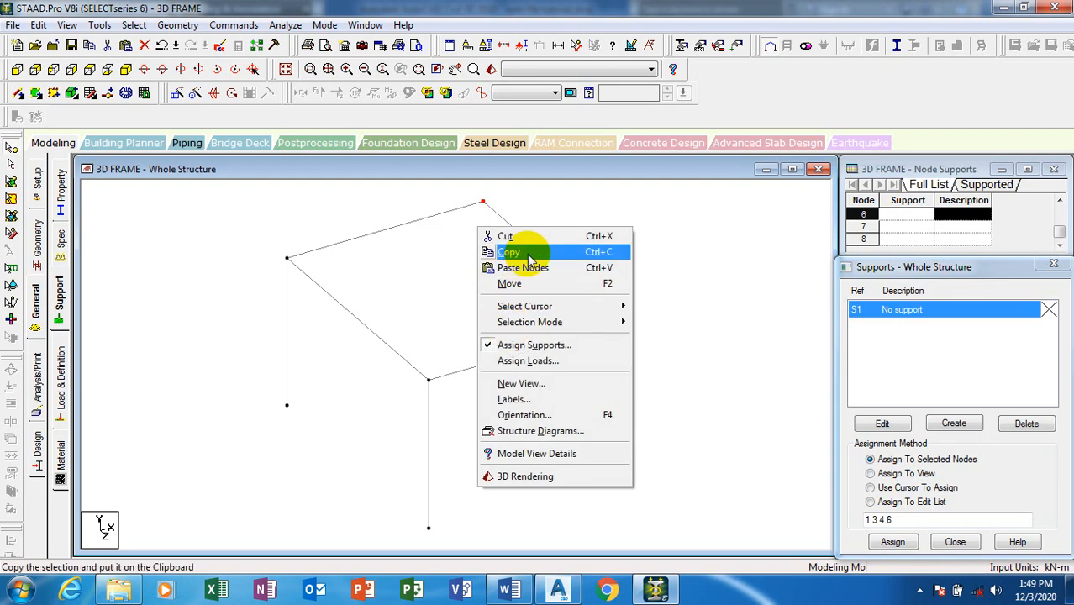
pyautogui.click(530, 251)
pyautogui.rightClick(477, 258)
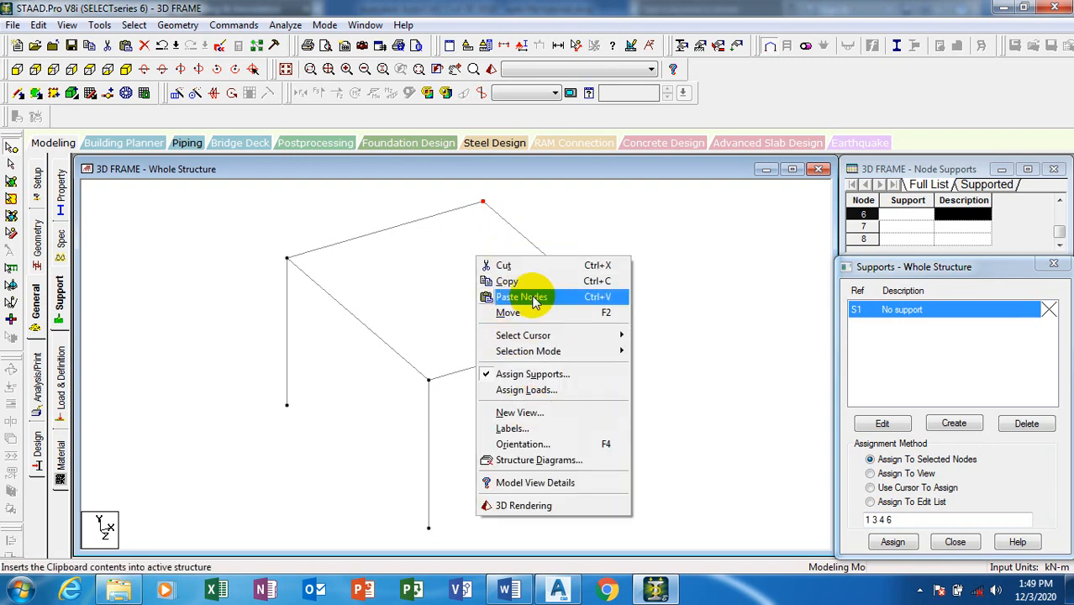
pyautogui.click(519, 296)
pyautogui.moveTo(469, 327); pyautogui.dragTo(439, 327)
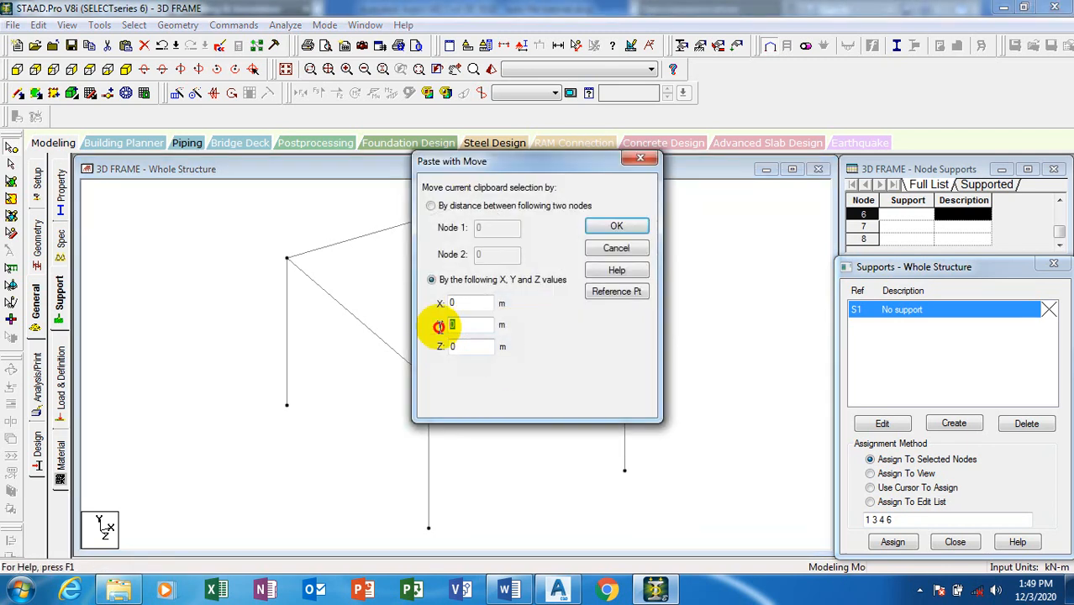
pyautogui.write('-3')
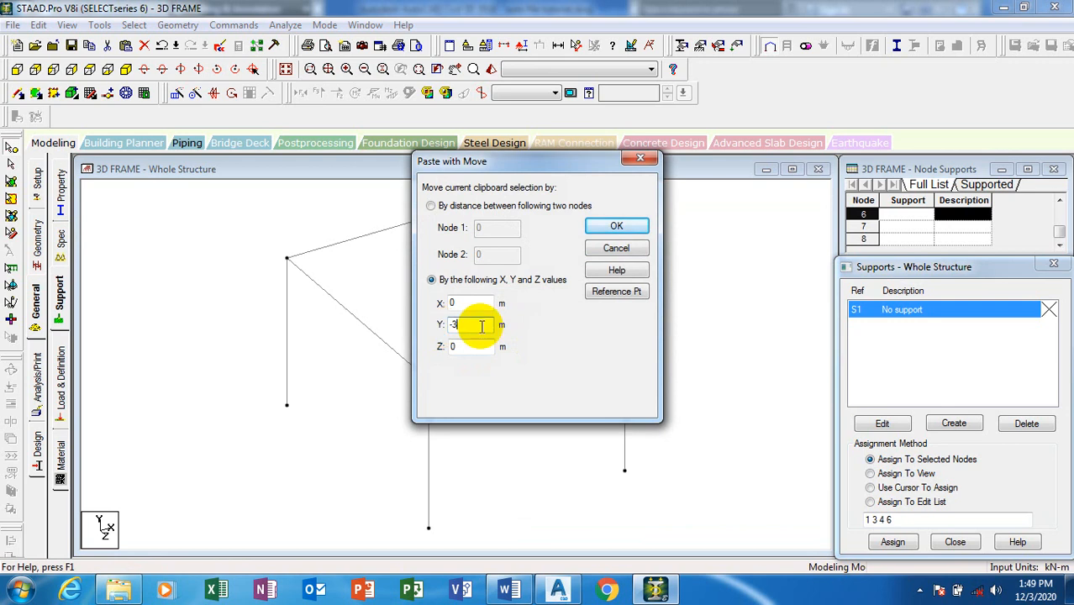
pyautogui.click(620, 227)
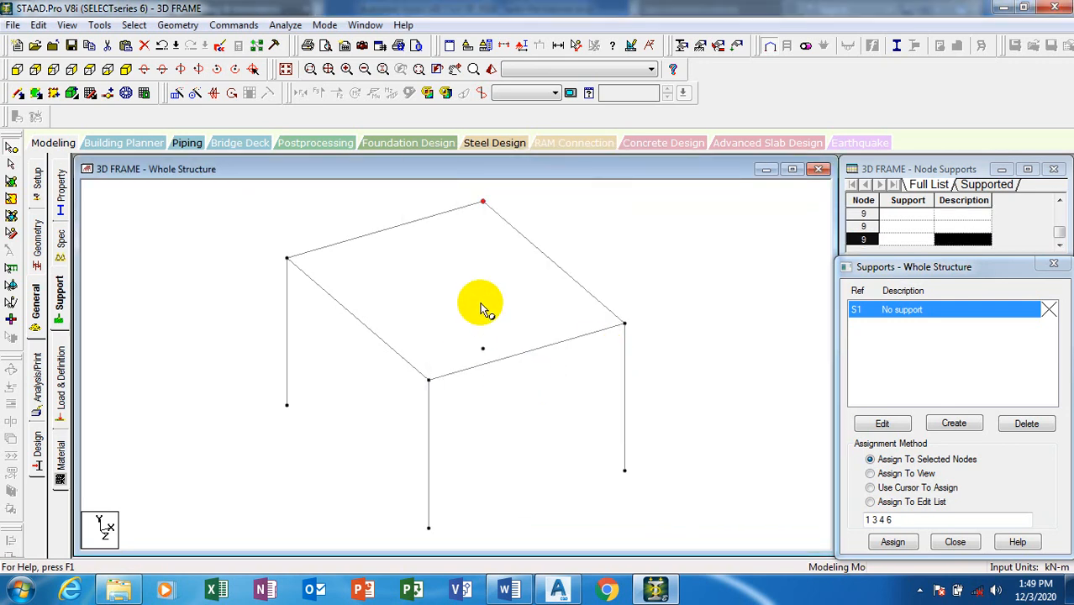
# Add the missing column as a beam member from the corner node down to the new base node.
pyautogui.click(18, 95)
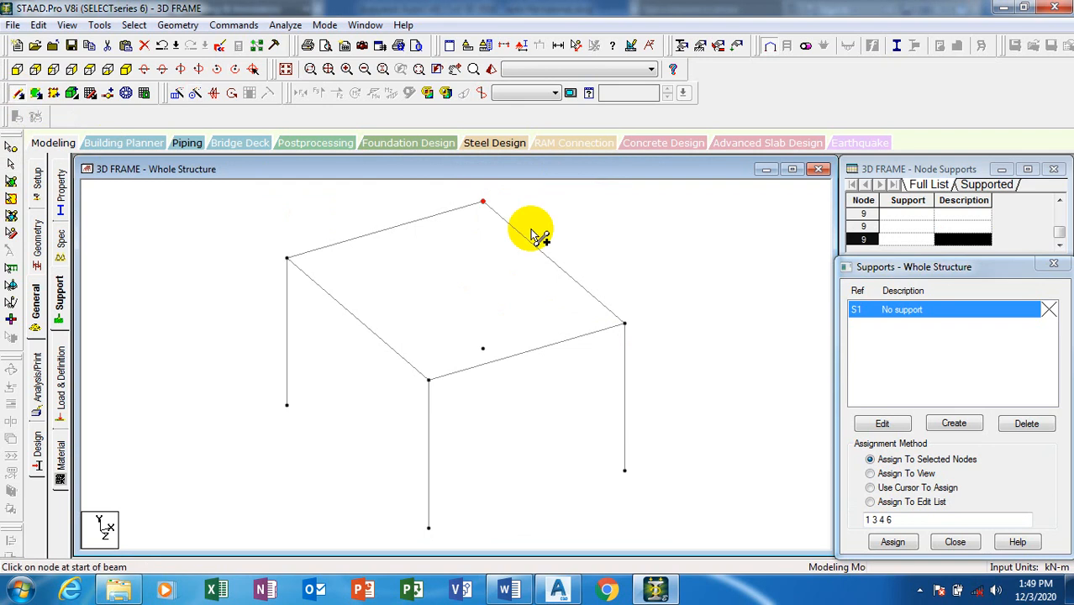
pyautogui.moveTo(483, 202); pyautogui.dragTo(483, 348)
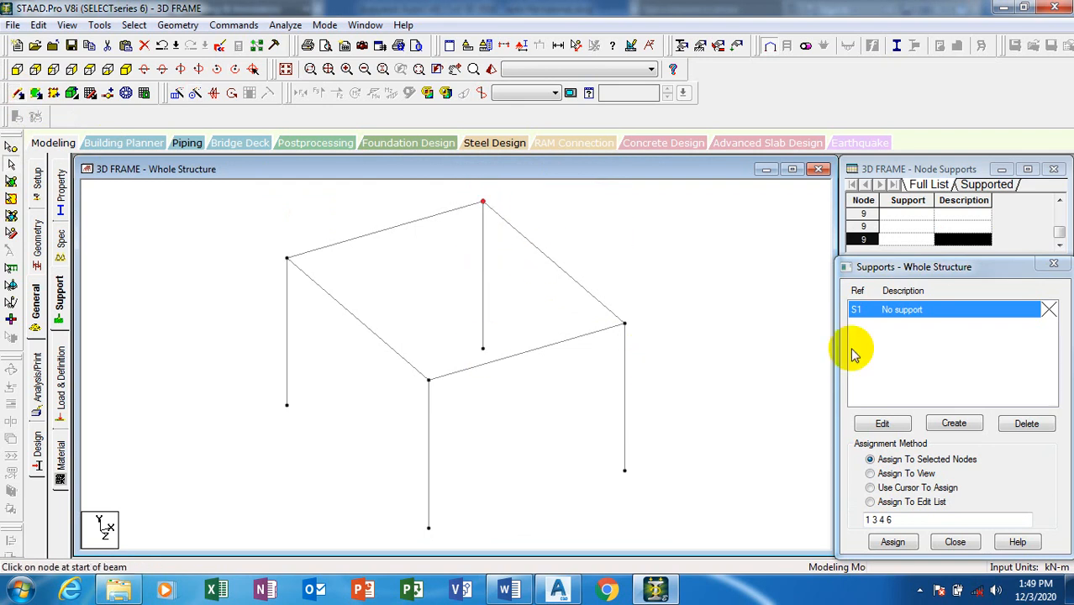
pyautogui.moveTo(987, 265)
pyautogui.mouseDown()
pyautogui.moveTo(858, 378)
pyautogui.moveTo(1022, 269)
pyautogui.moveTo(991, 257)
pyautogui.mouseUp()
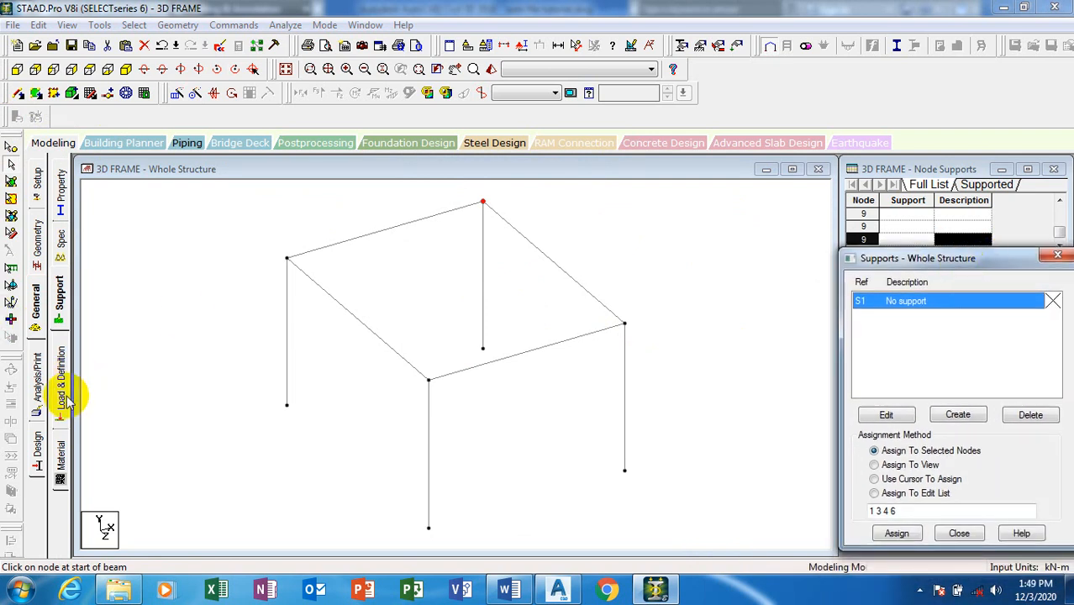
pyautogui.click(36, 313)
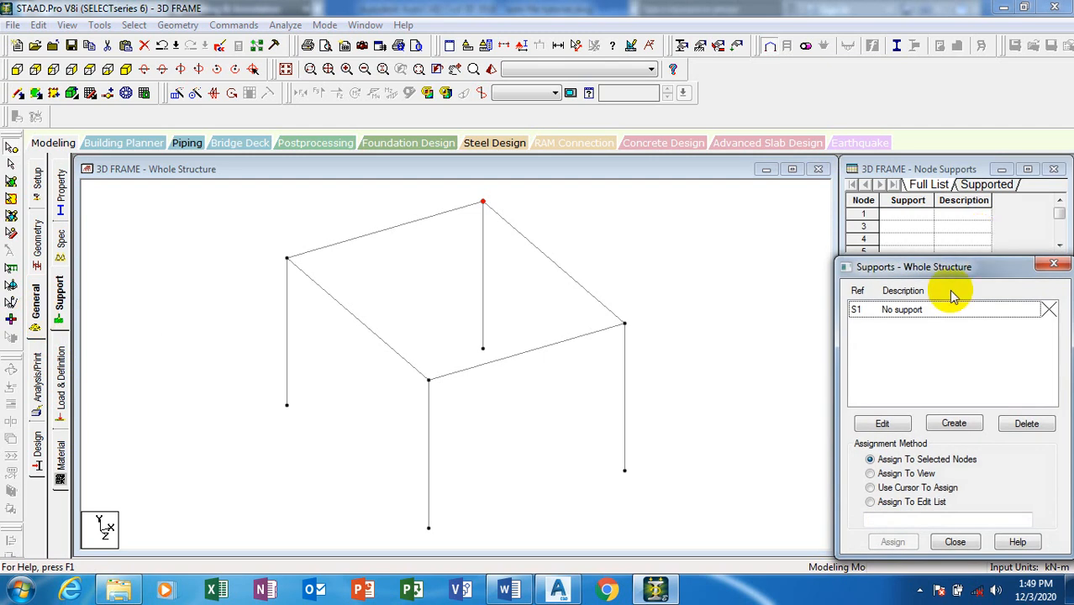
pyautogui.moveTo(974, 271)
pyautogui.mouseDown()
pyautogui.moveTo(827, 449)
pyautogui.moveTo(1042, 254)
pyautogui.moveTo(983, 262)
pyautogui.mouseUp()
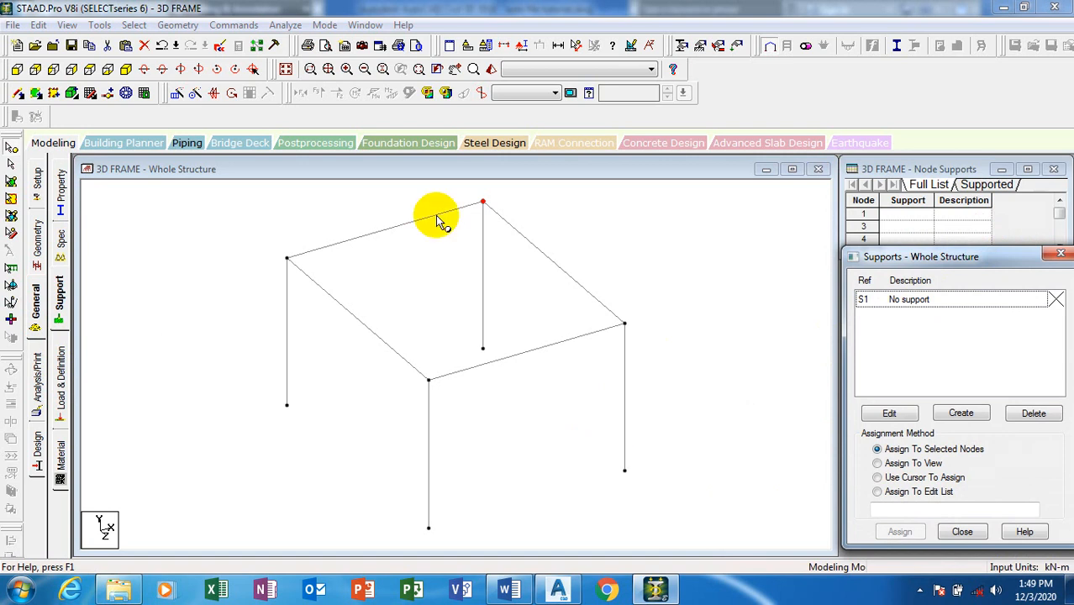
pyautogui.click(484, 269)
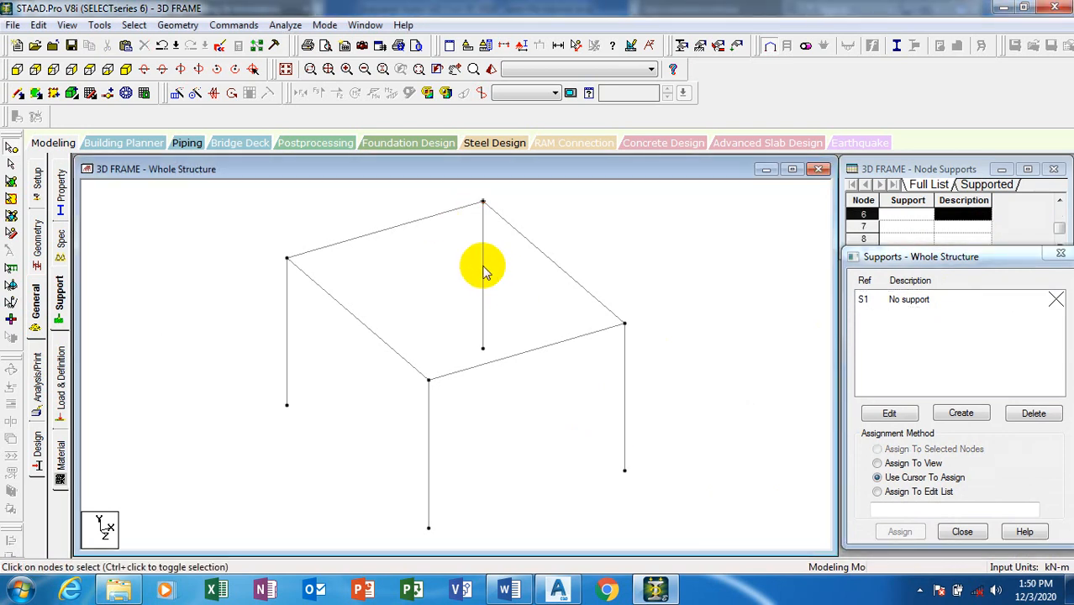
pyautogui.rightClick(484, 270)
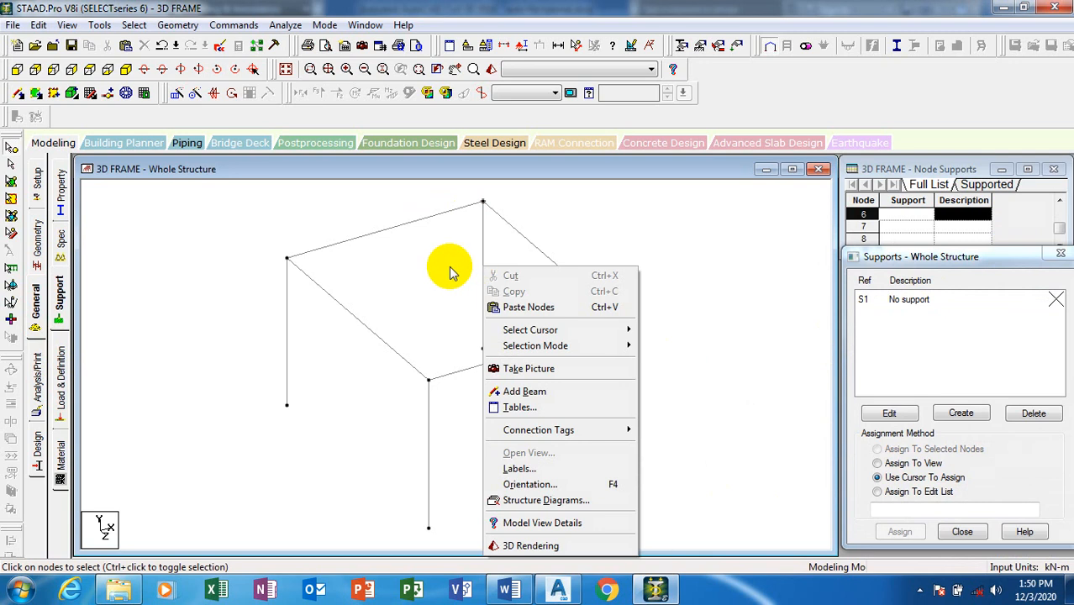
pyautogui.click(448, 266)
pyautogui.click(32, 303)
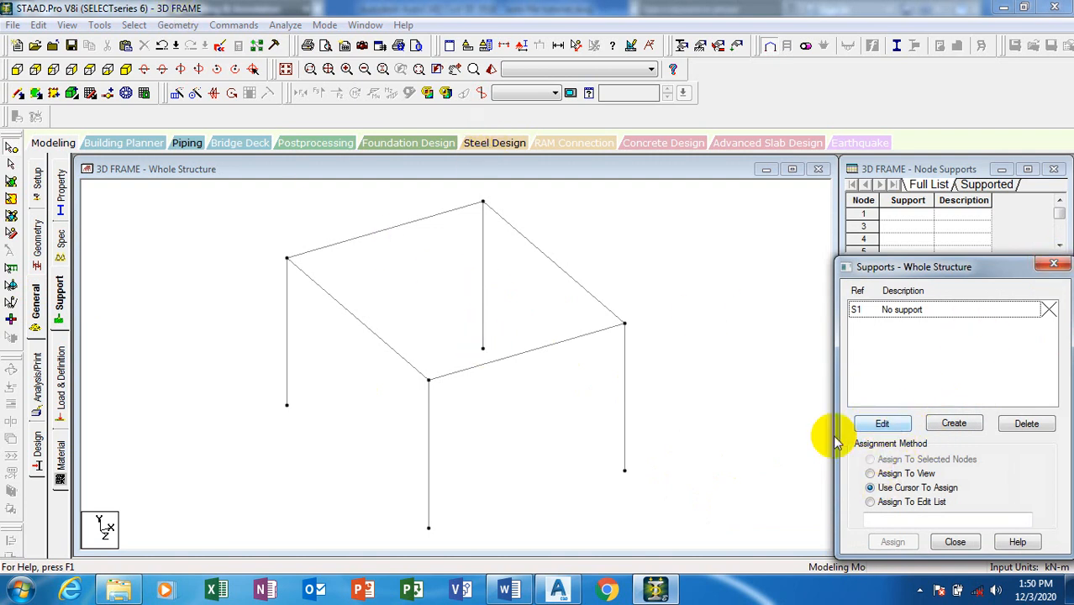
pyautogui.click(891, 424)
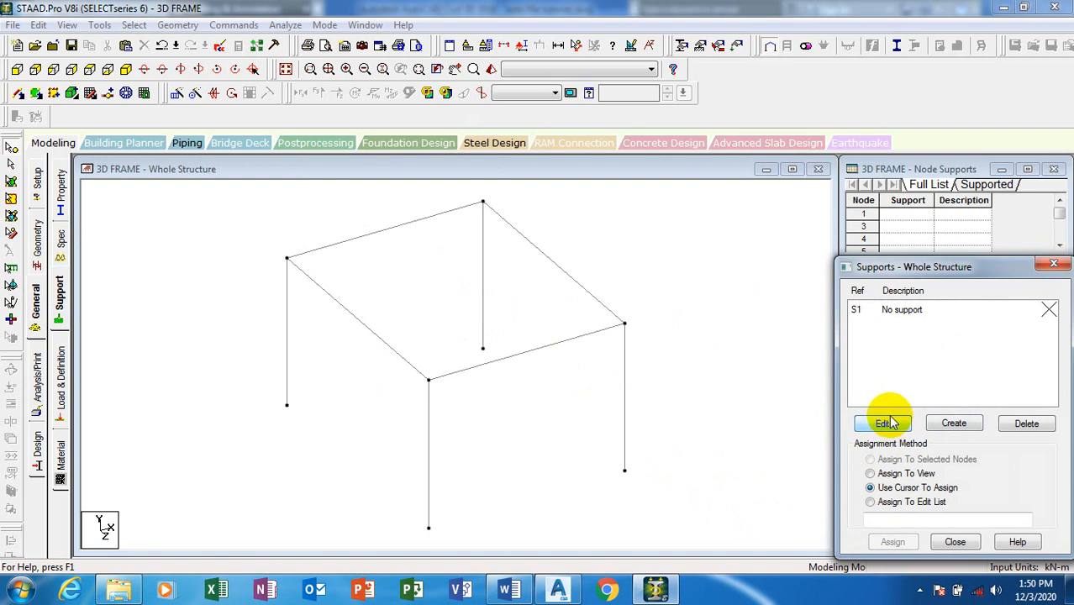
pyautogui.click(1051, 267)
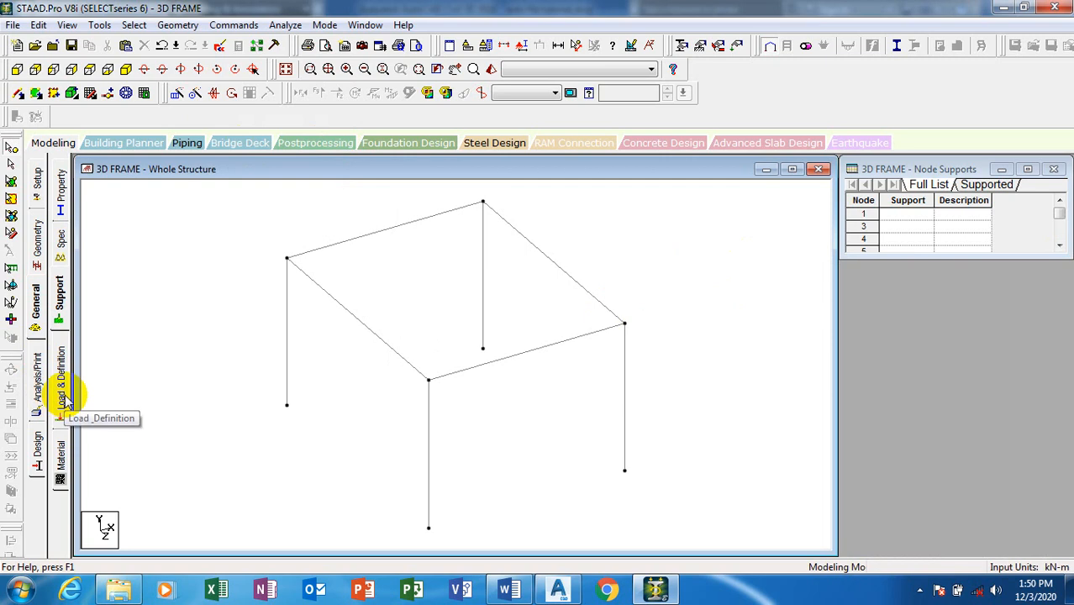
pyautogui.click(59, 313)
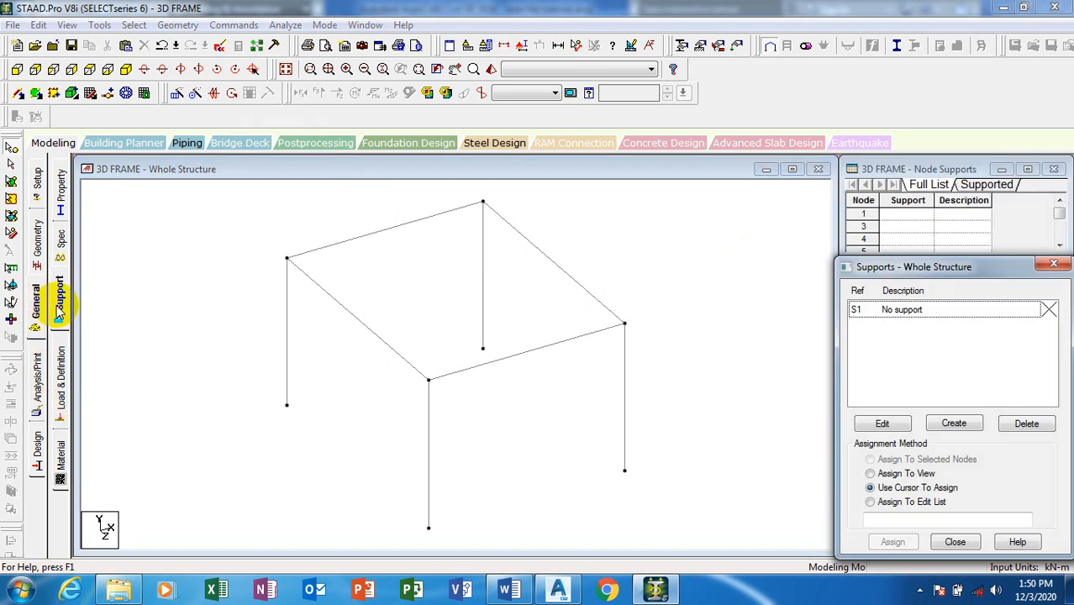
pyautogui.click(37, 245)
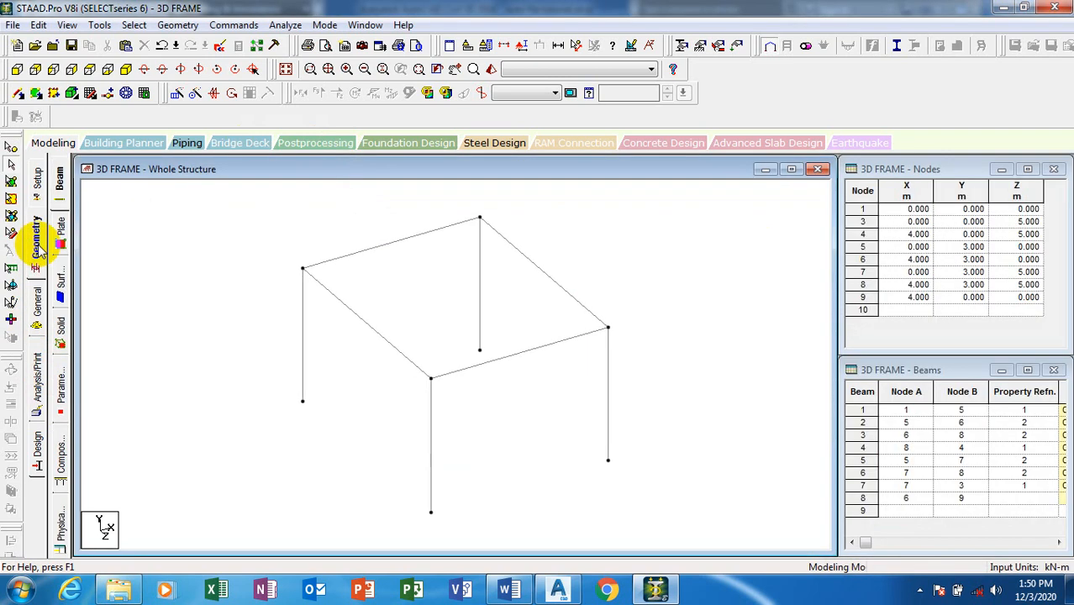
# Assign the Rect 0.23x0.23 concrete section to the newly added column that has no property.
pyautogui.click(37, 312)
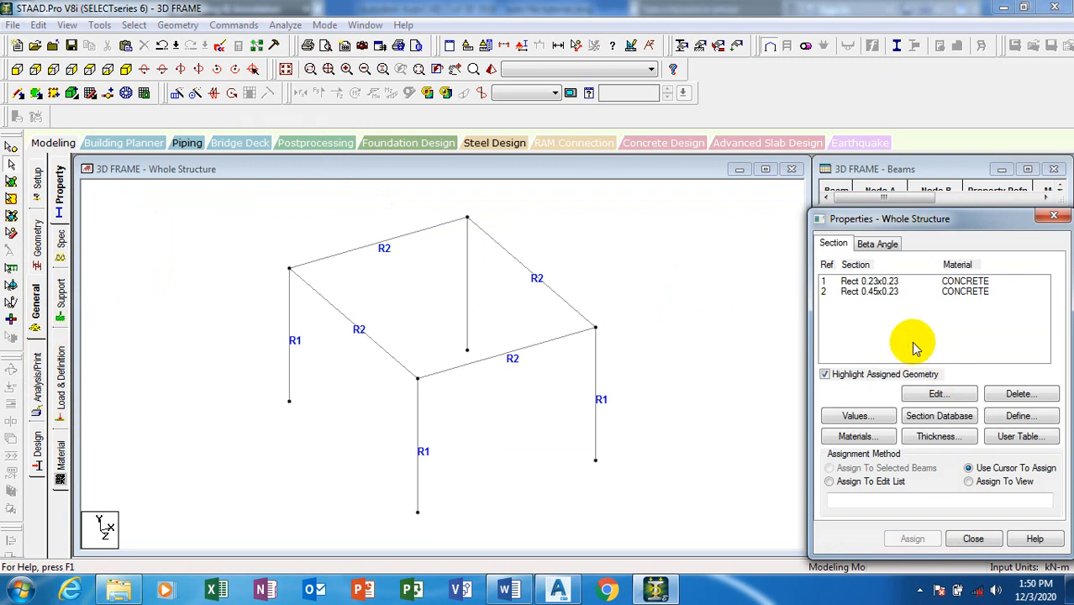
pyautogui.click(467, 294)
pyautogui.click(870, 313)
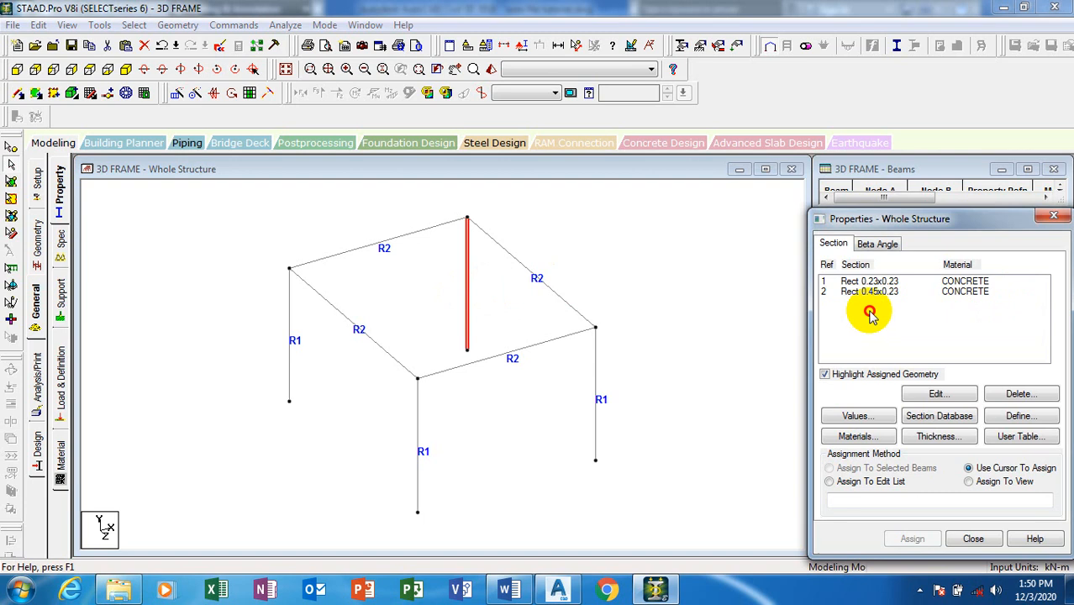
pyautogui.click(876, 283)
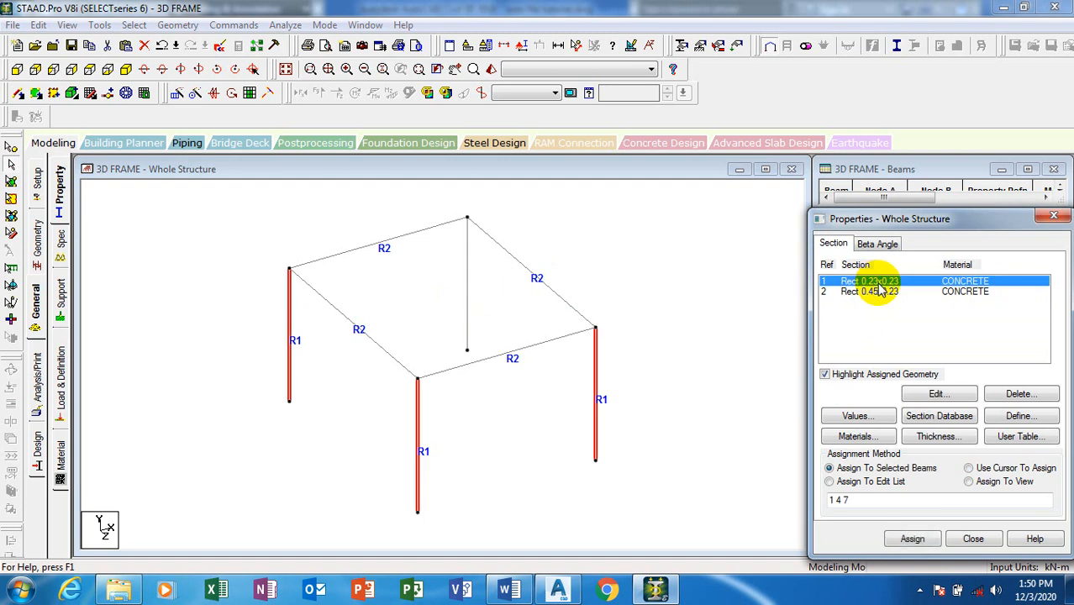
pyautogui.click(467, 296)
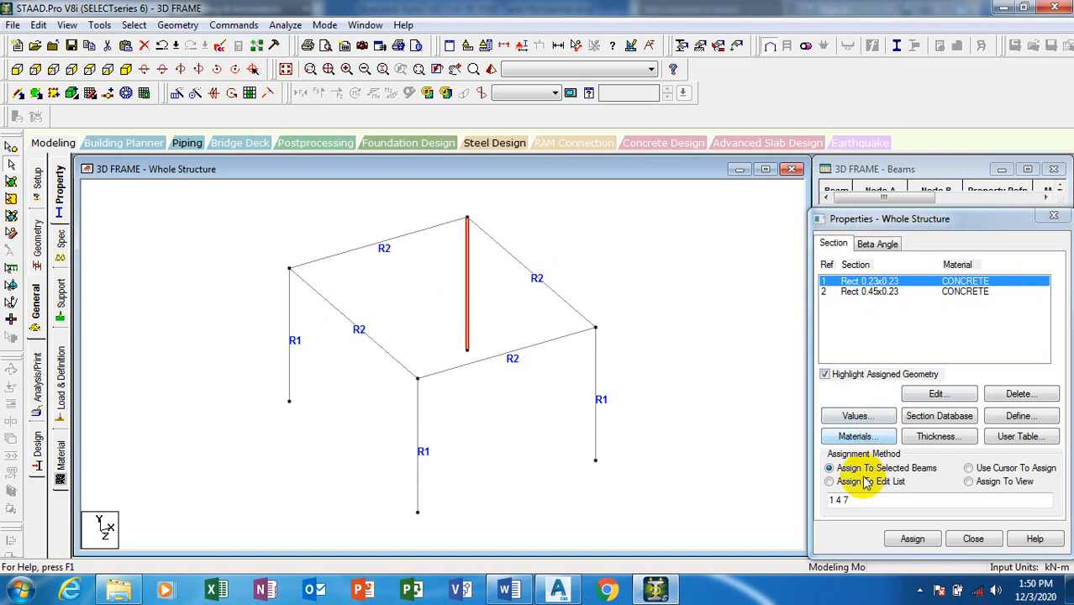
pyautogui.click(917, 540)
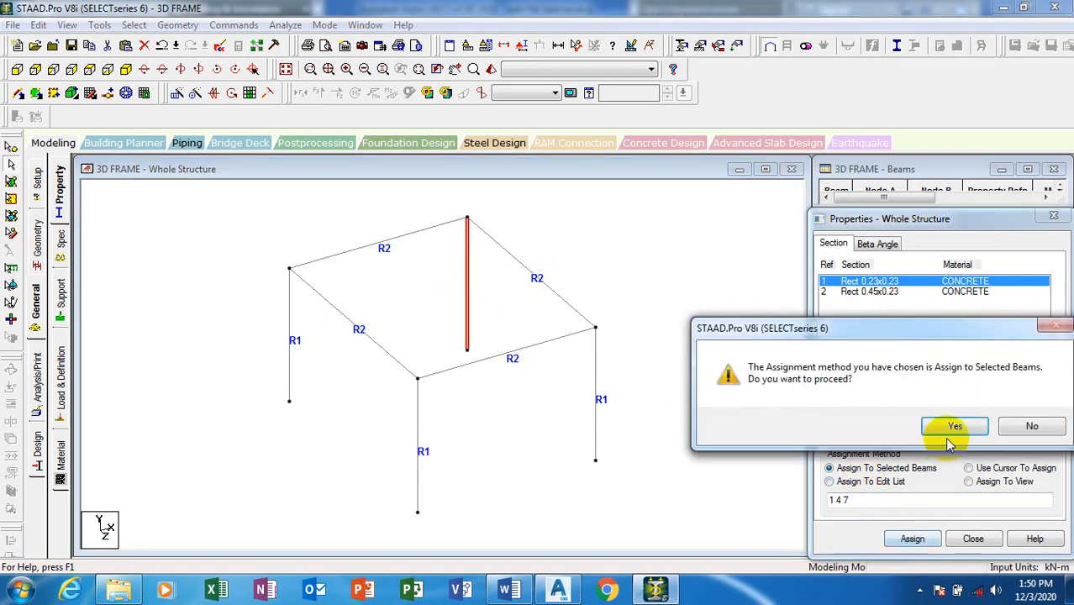
pyautogui.click(955, 428)
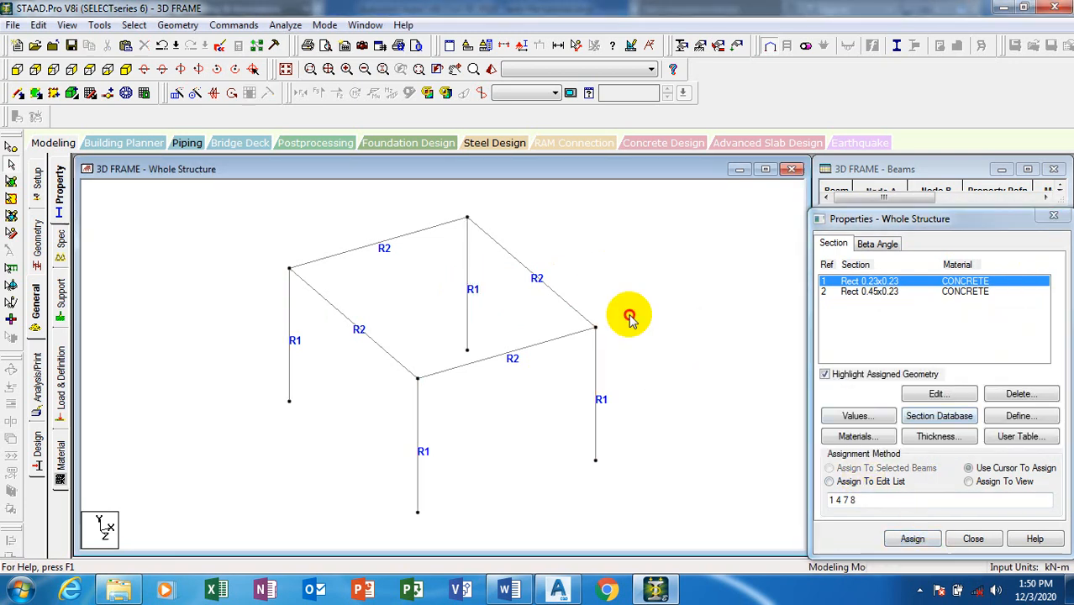
# Create a fixed support definition for the structure.
pyautogui.click(63, 296)
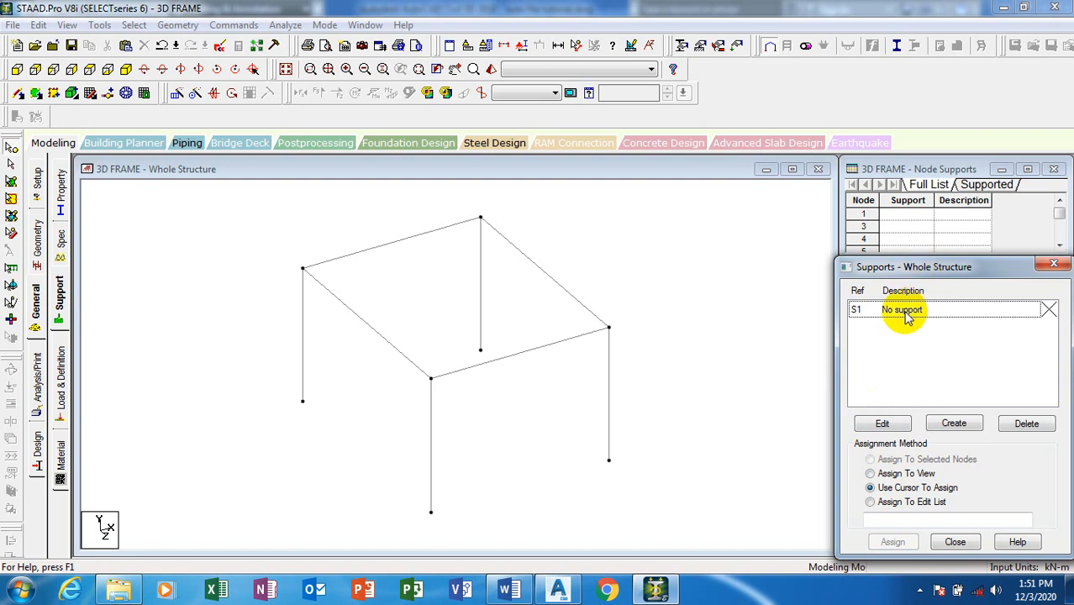
pyautogui.click(954, 424)
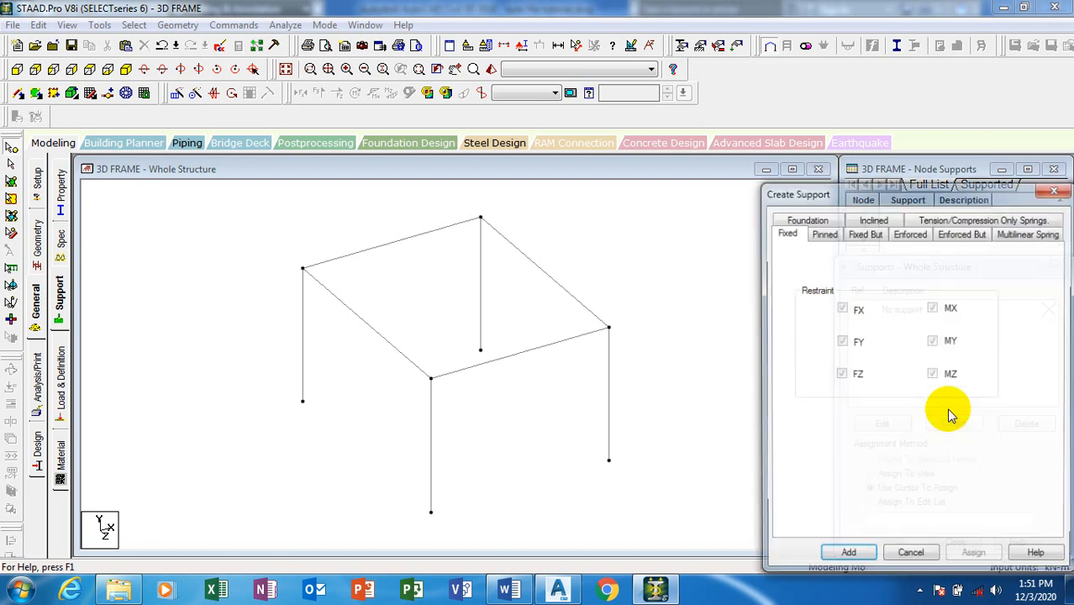
pyautogui.click(844, 557)
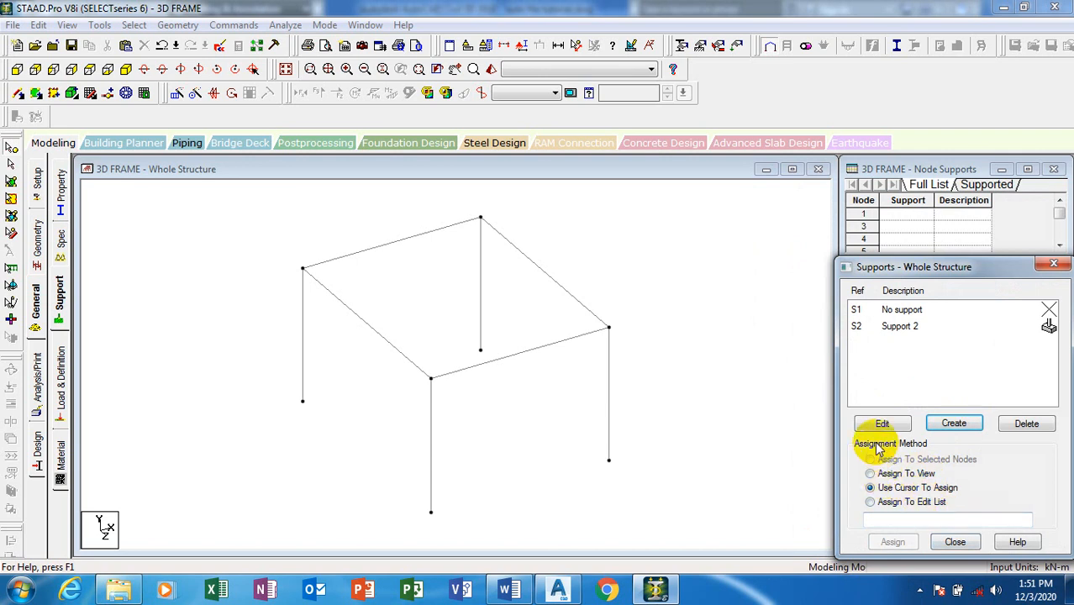
# Assign the fixed support to all four column base nodes, selecting them together in the front view.
pyautogui.click(17, 71)
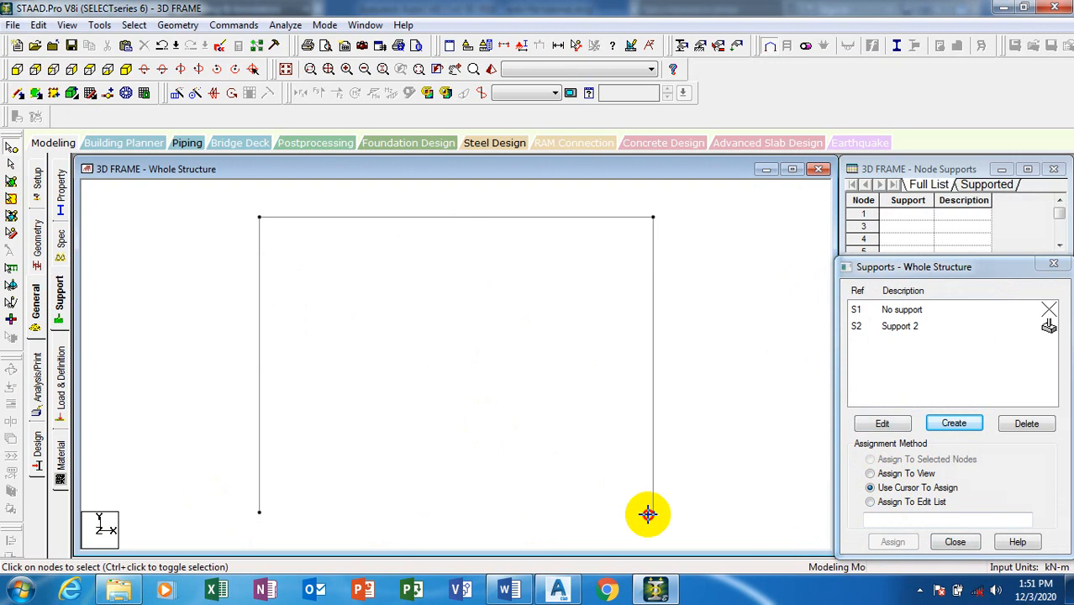
pyautogui.moveTo(648, 515); pyautogui.dragTo(706, 529)
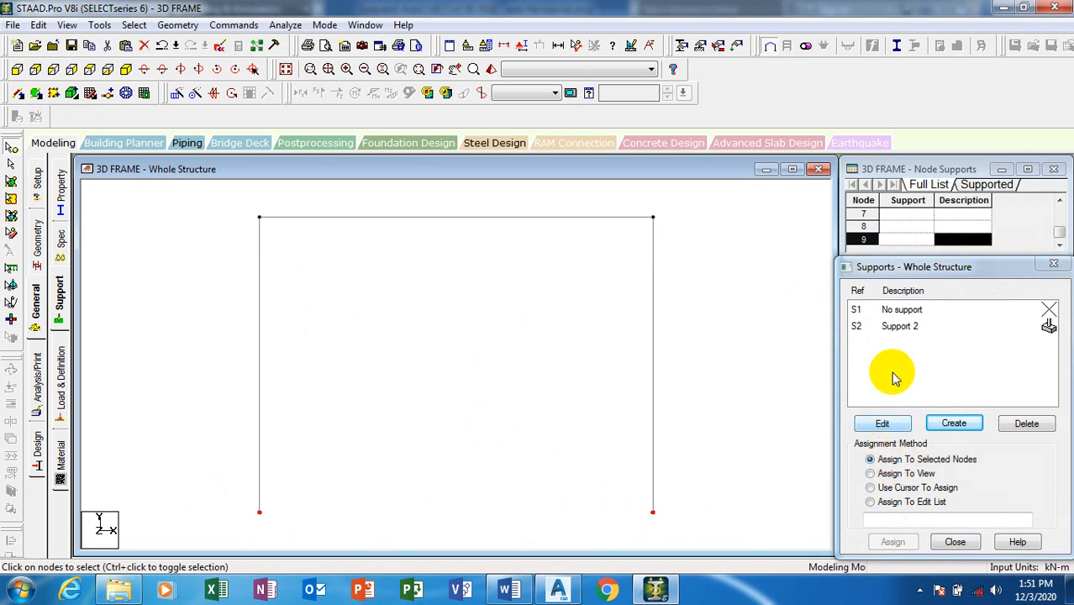
pyautogui.click(900, 327)
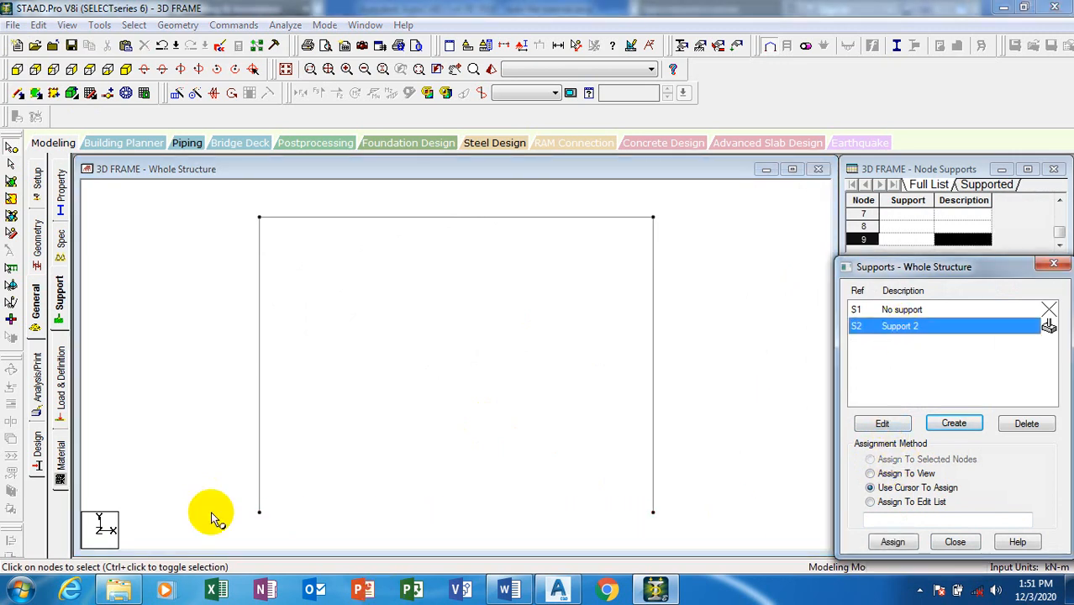
pyautogui.moveTo(232, 498); pyautogui.dragTo(731, 536)
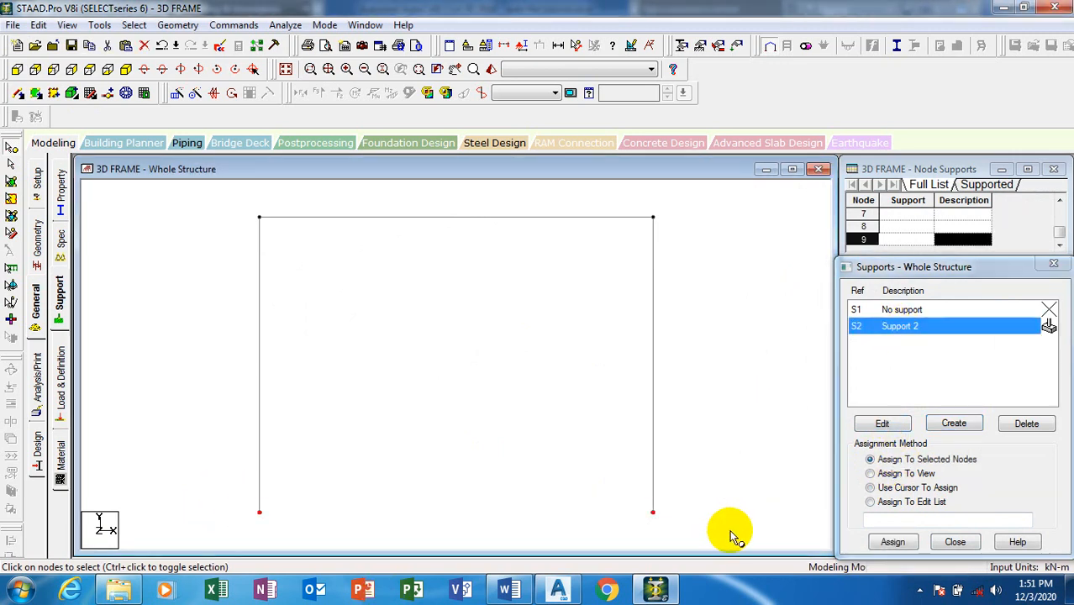
pyautogui.click(893, 542)
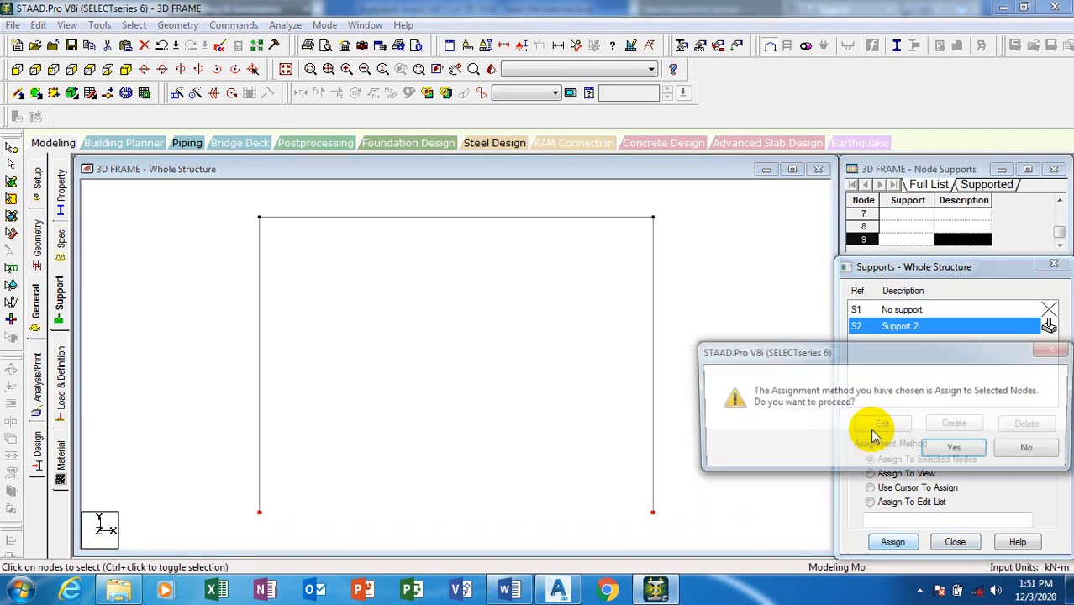
pyautogui.click(889, 447)
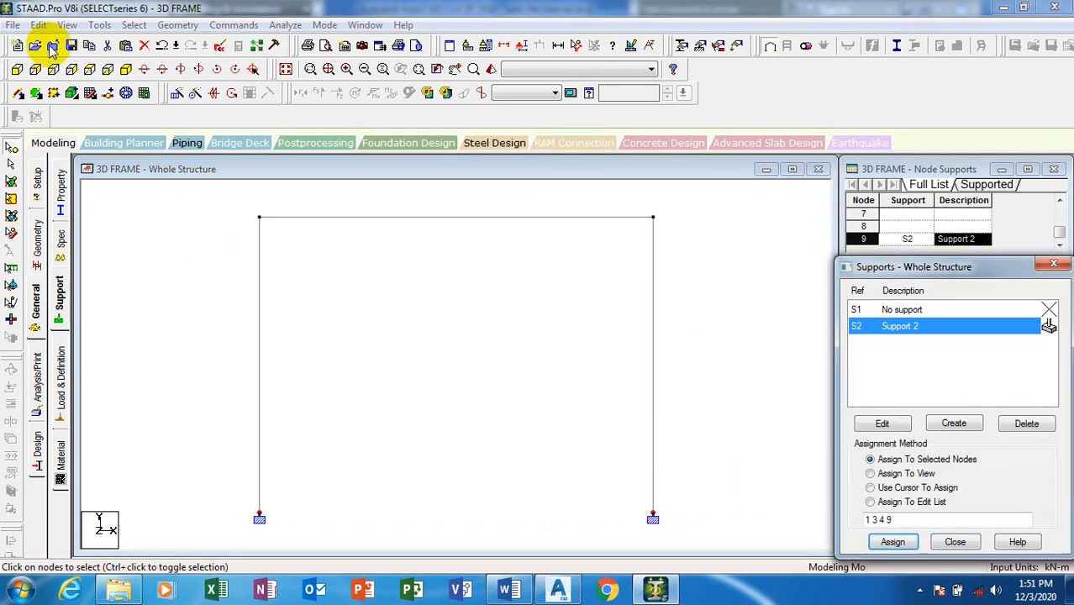
# Display node numbers and beam numbers on the frame in the isometric view.
pyautogui.click(127, 69)
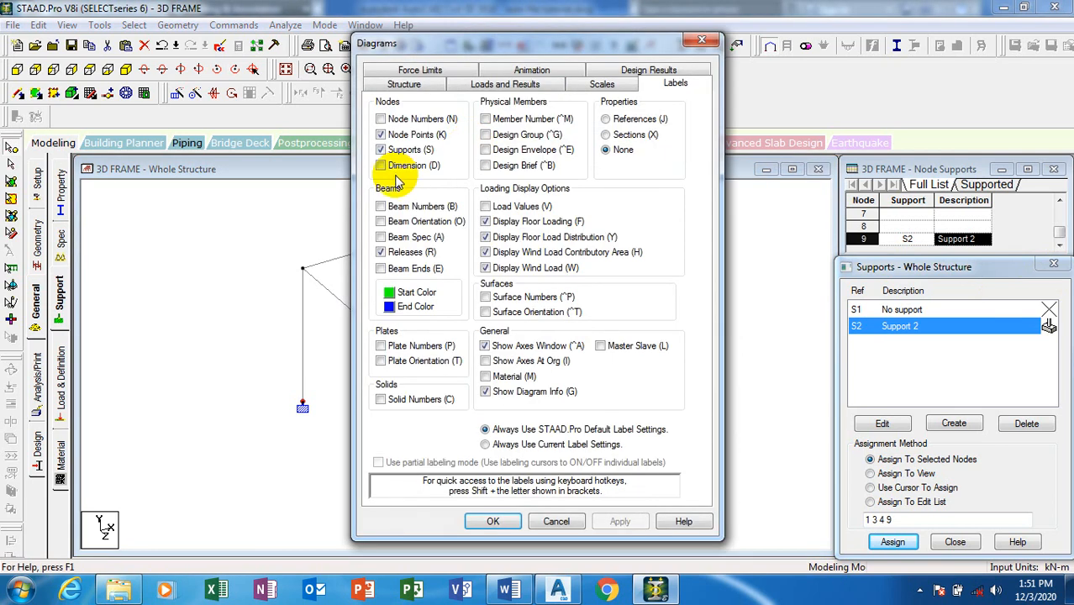
pyautogui.click(381, 206)
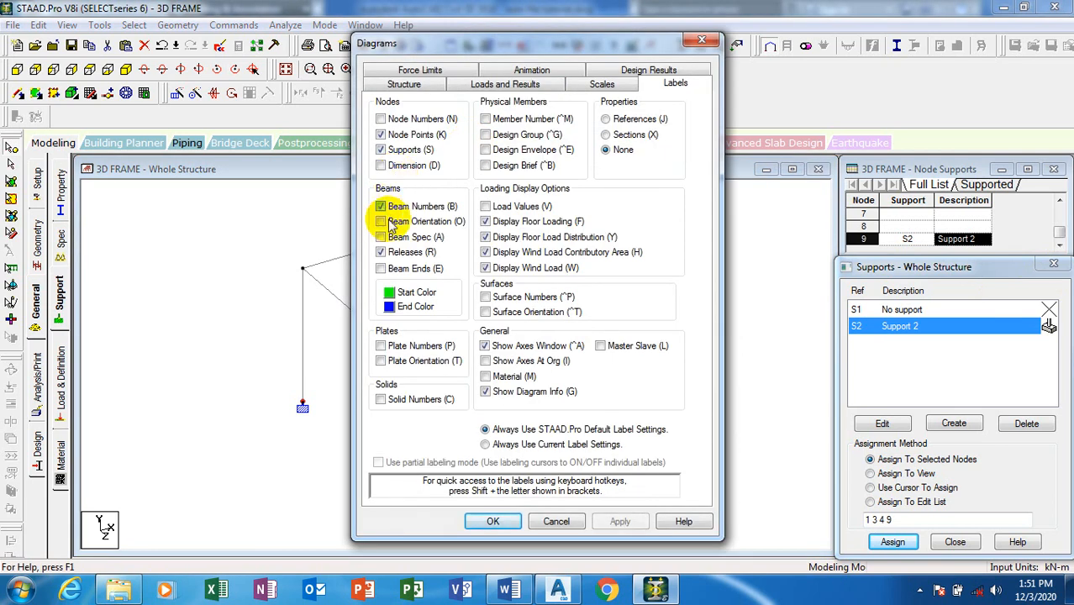
pyautogui.click(380, 119)
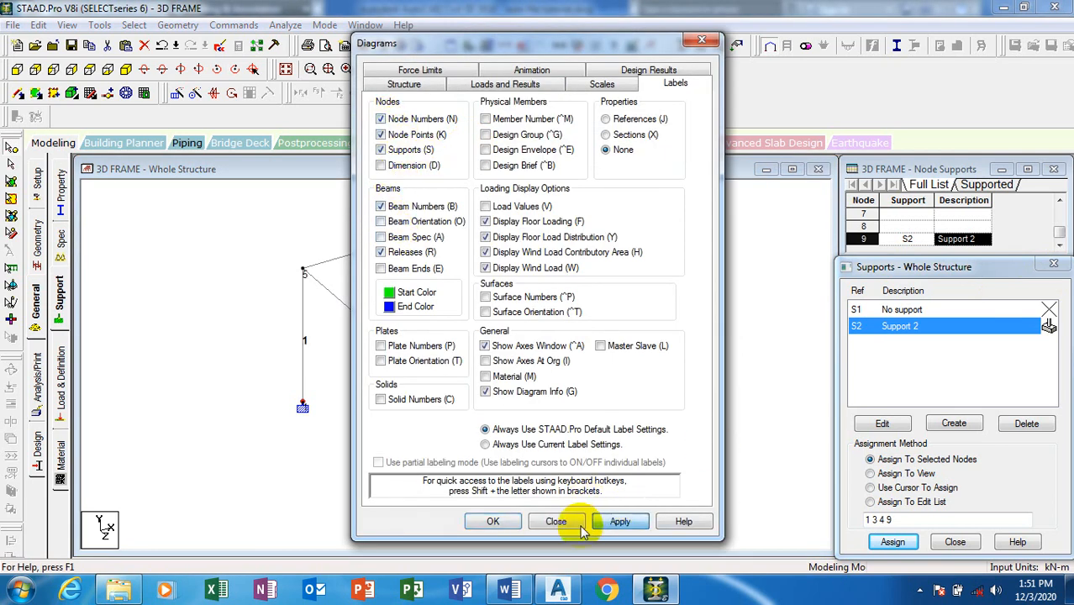
pyautogui.click(493, 521)
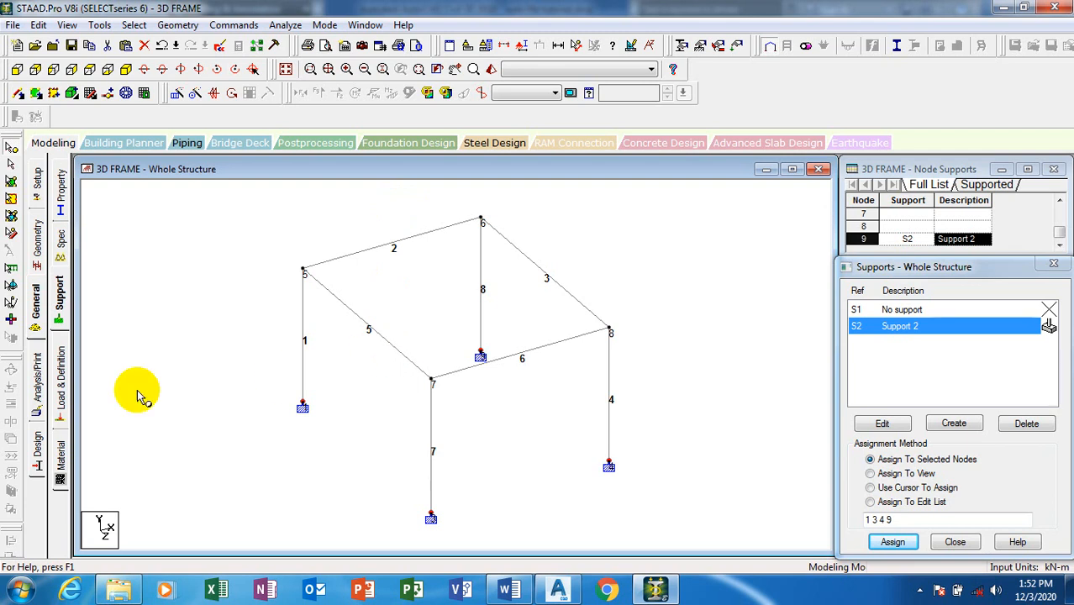
# Open the load definitions for the frame and save the modified structure.
pyautogui.click(60, 391)
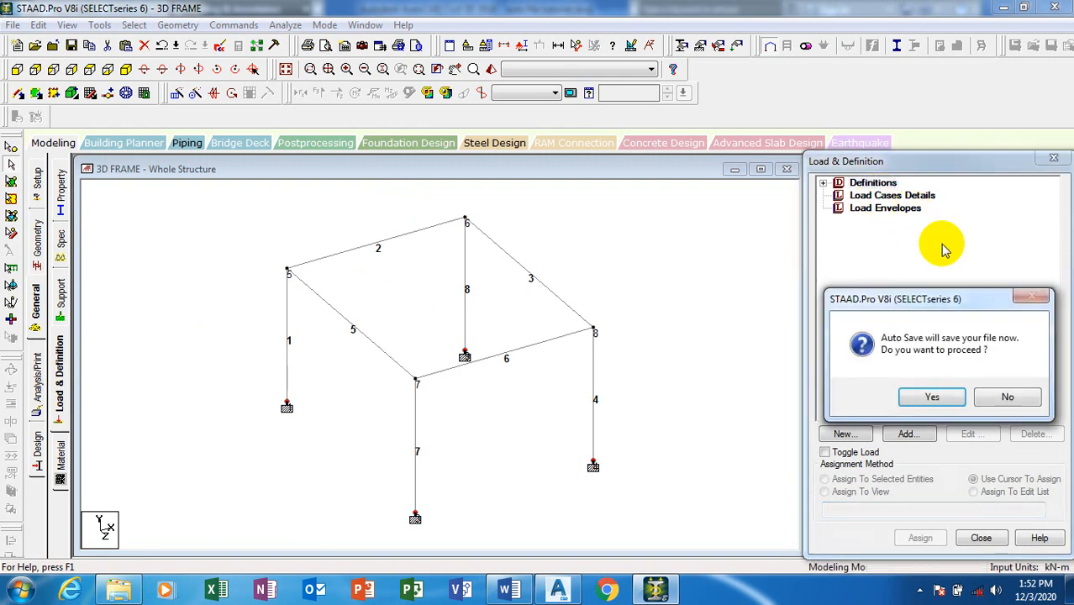
pyautogui.click(949, 400)
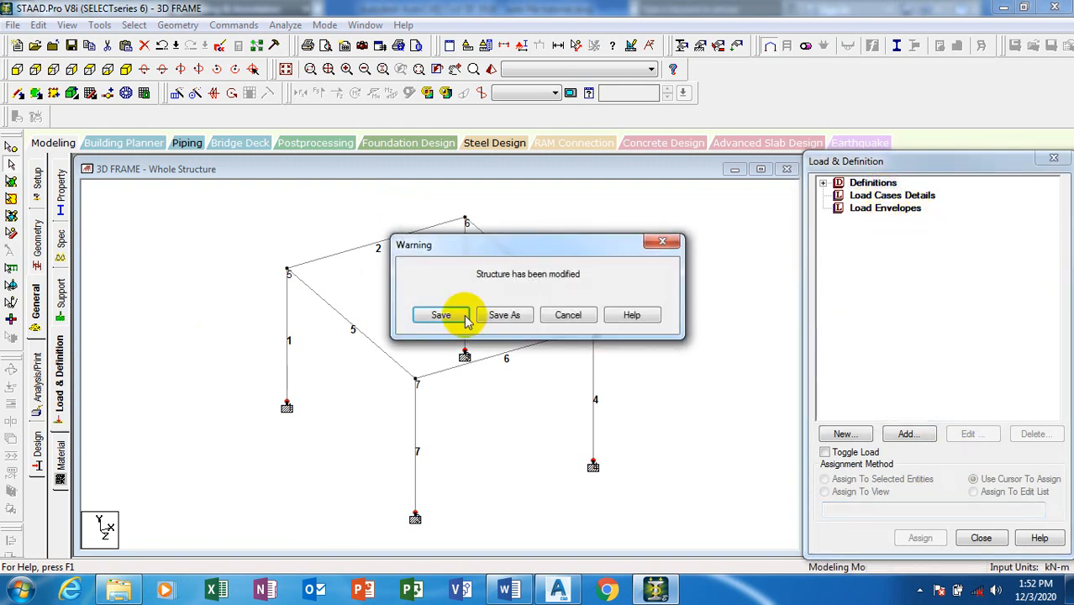
pyautogui.click(443, 312)
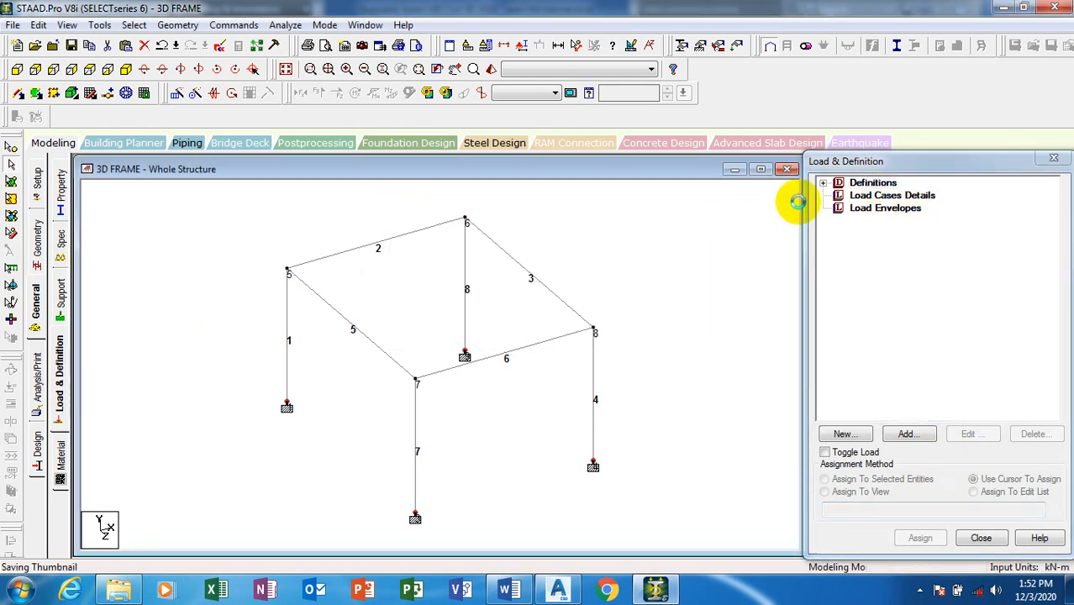
# Add primary load case 1 with loading type Dead and the title DEAD.
pyautogui.click(895, 197)
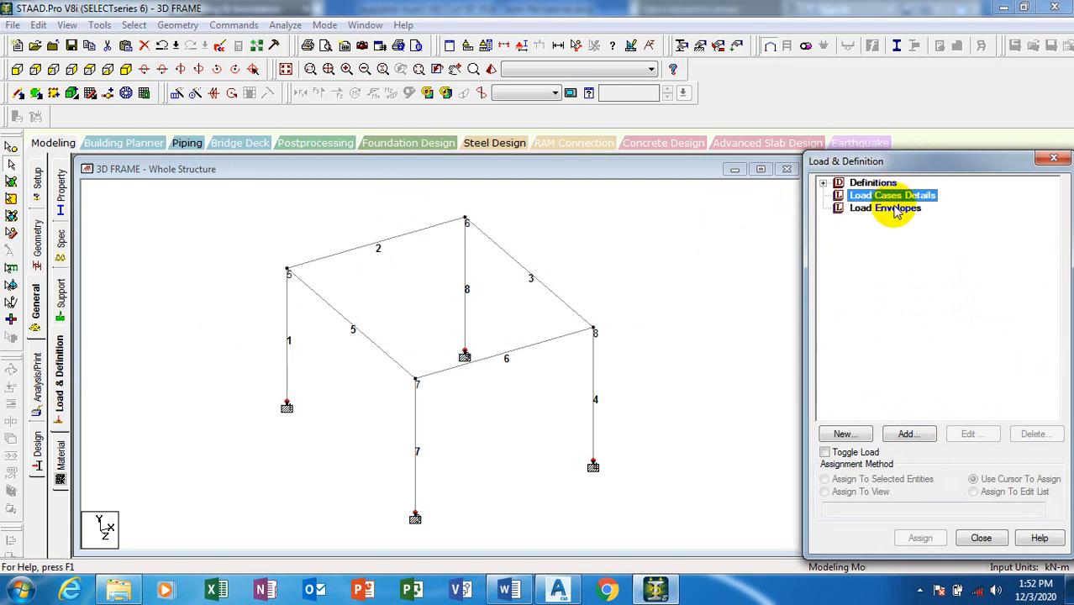
pyautogui.click(906, 434)
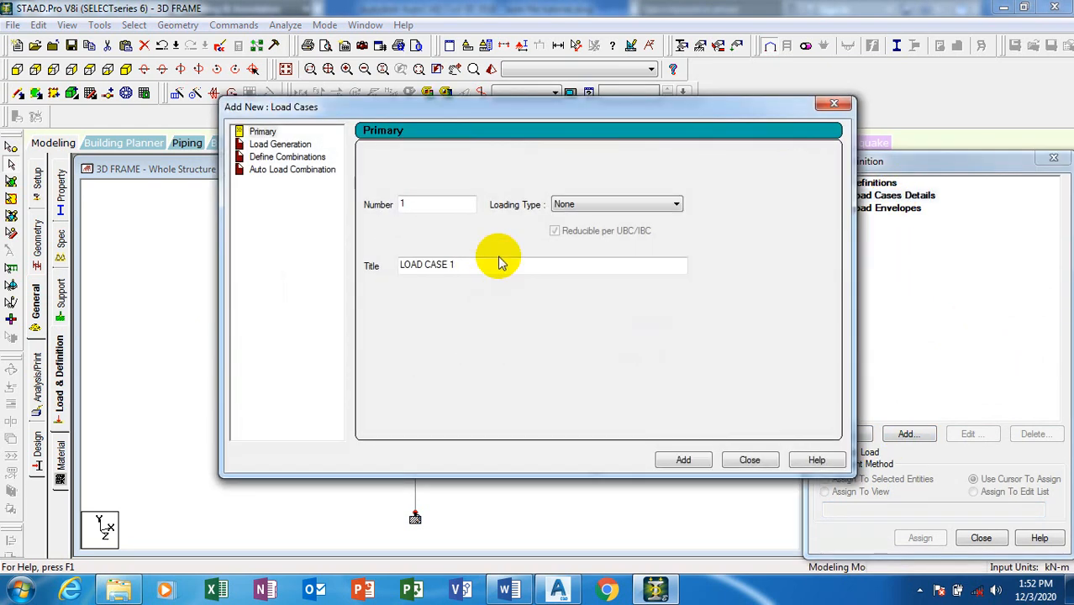
pyautogui.click(619, 206)
pyautogui.click(580, 217)
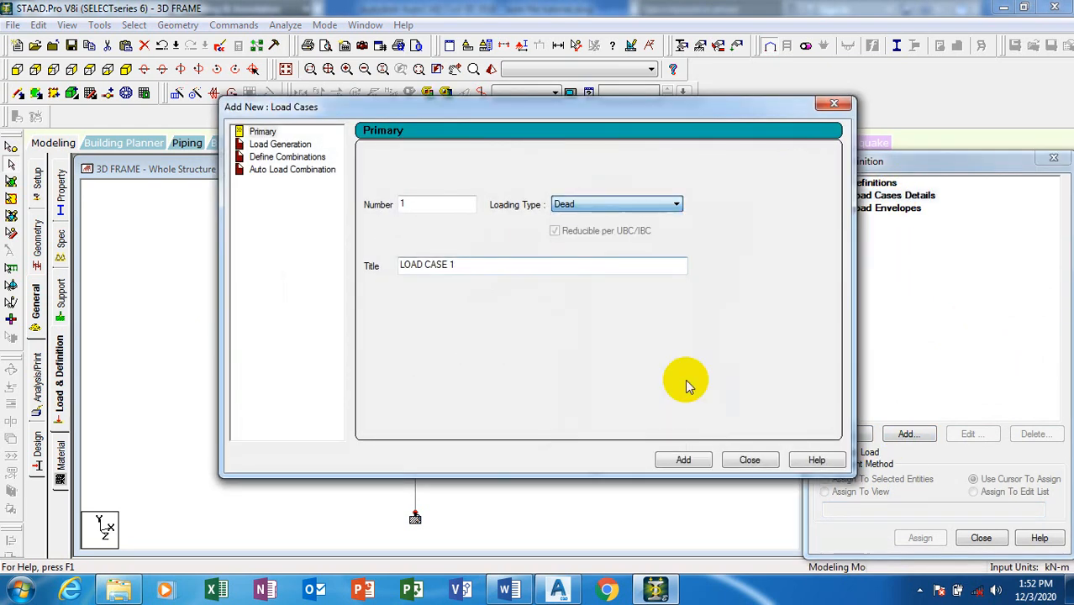
pyautogui.moveTo(496, 264); pyautogui.dragTo(296, 267)
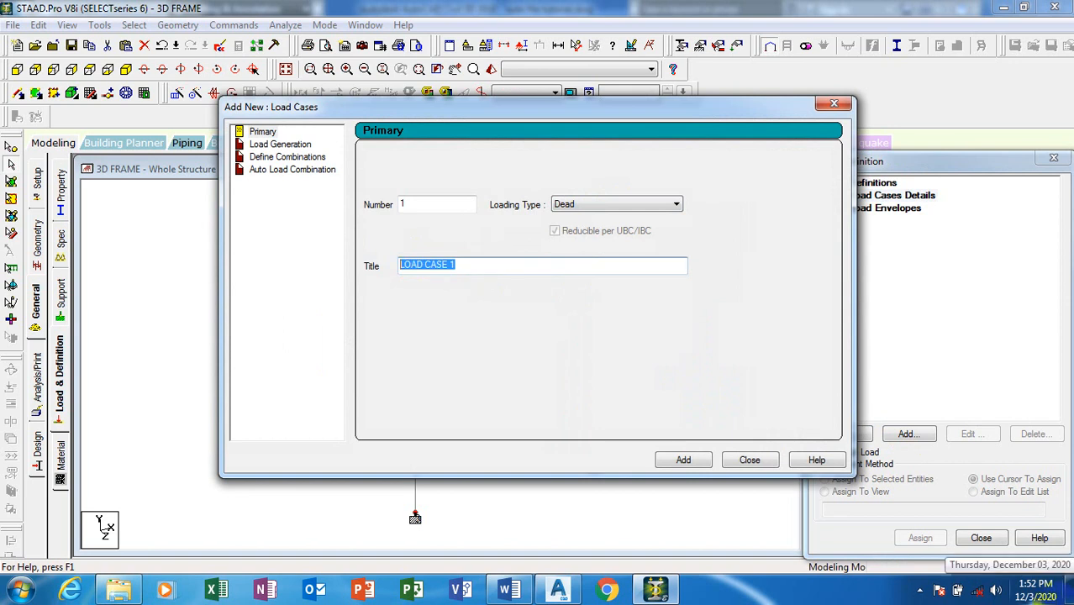
pyautogui.write('DEAD')
pyautogui.click(668, 460)
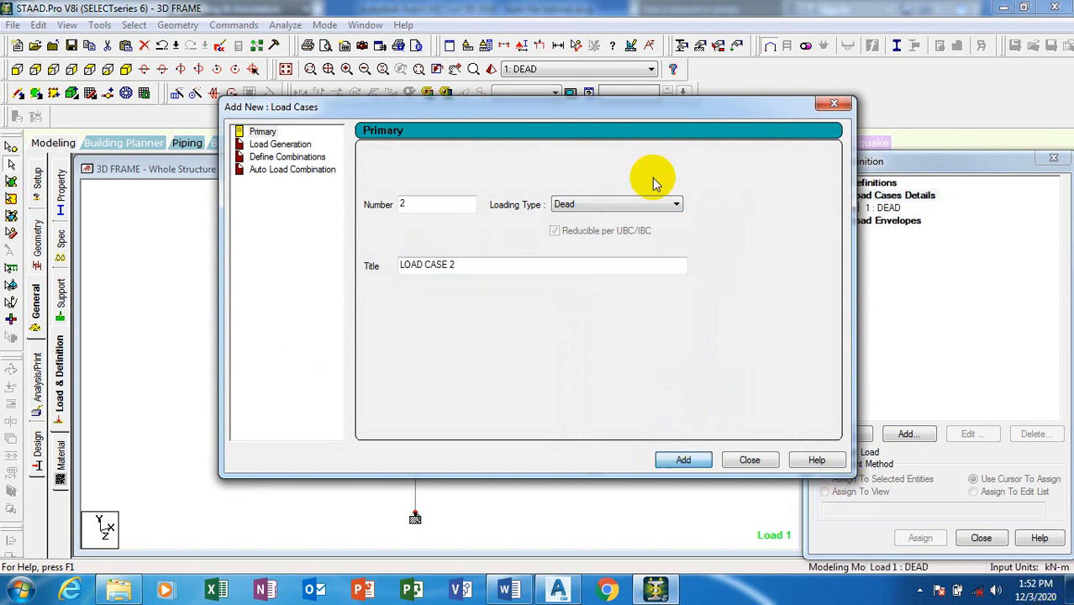
# Add primary load case 2 with loading type Live and the title LIVE, and finish adding load cases.
pyautogui.click(636, 205)
pyautogui.click(598, 224)
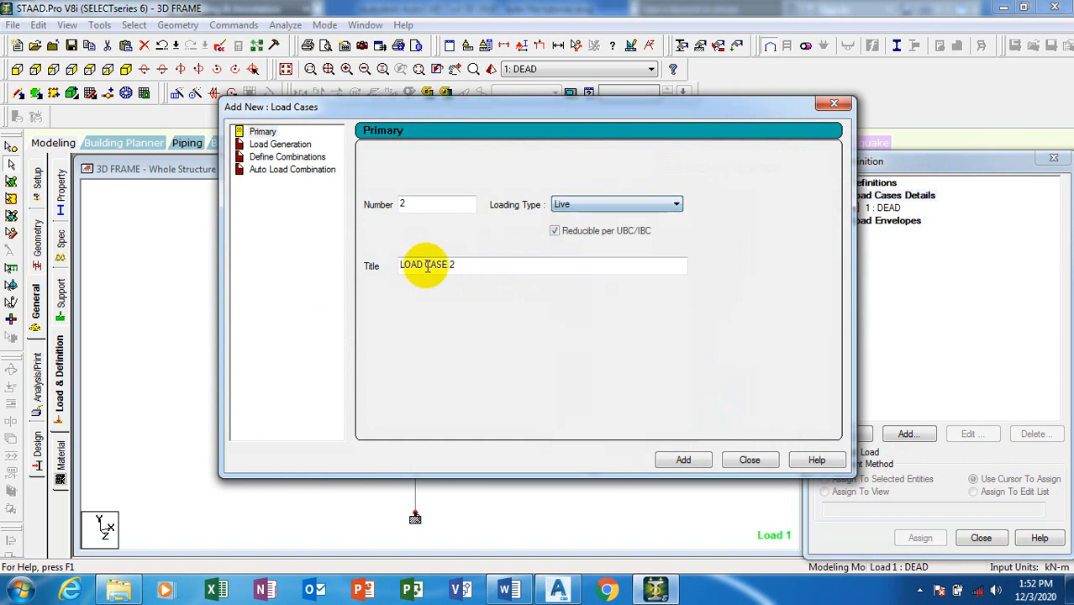
pyautogui.click(485, 262)
pyautogui.moveTo(485, 262); pyautogui.dragTo(346, 276)
pyautogui.write('L')
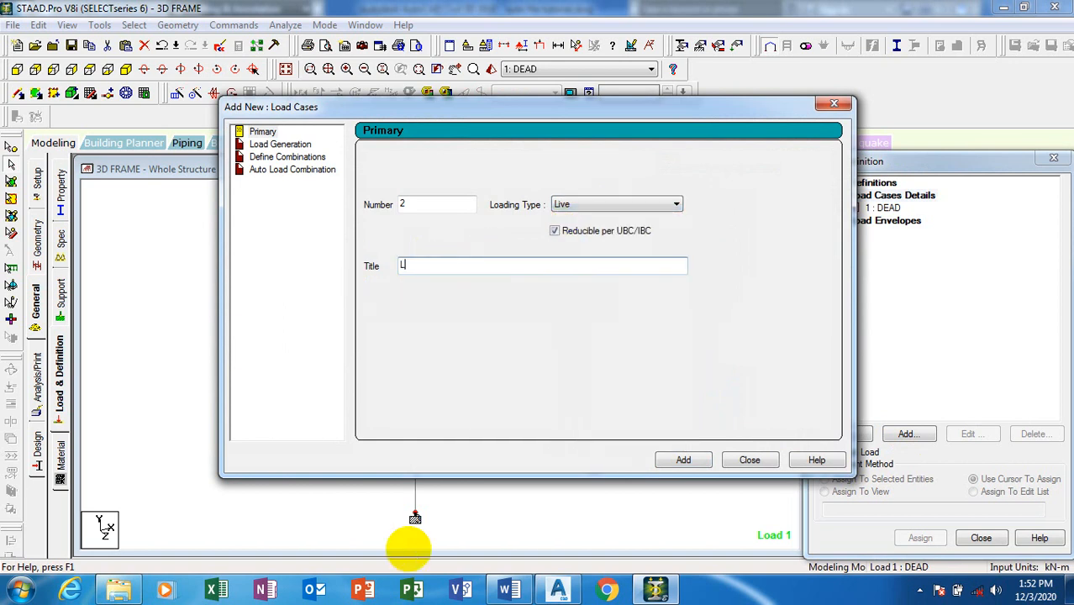
pyautogui.write('IVE')
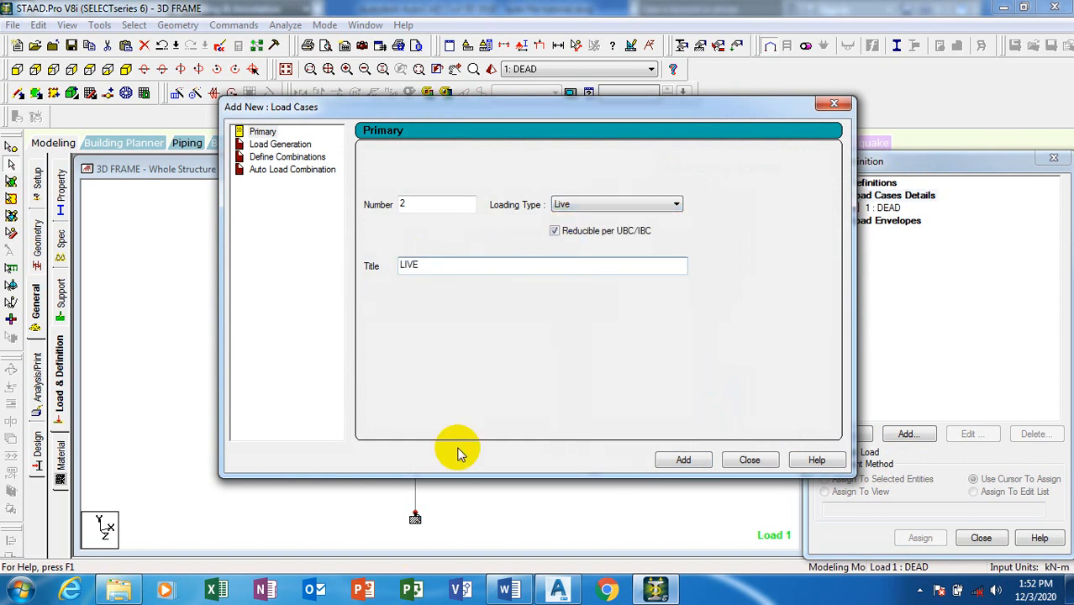
pyautogui.click(683, 460)
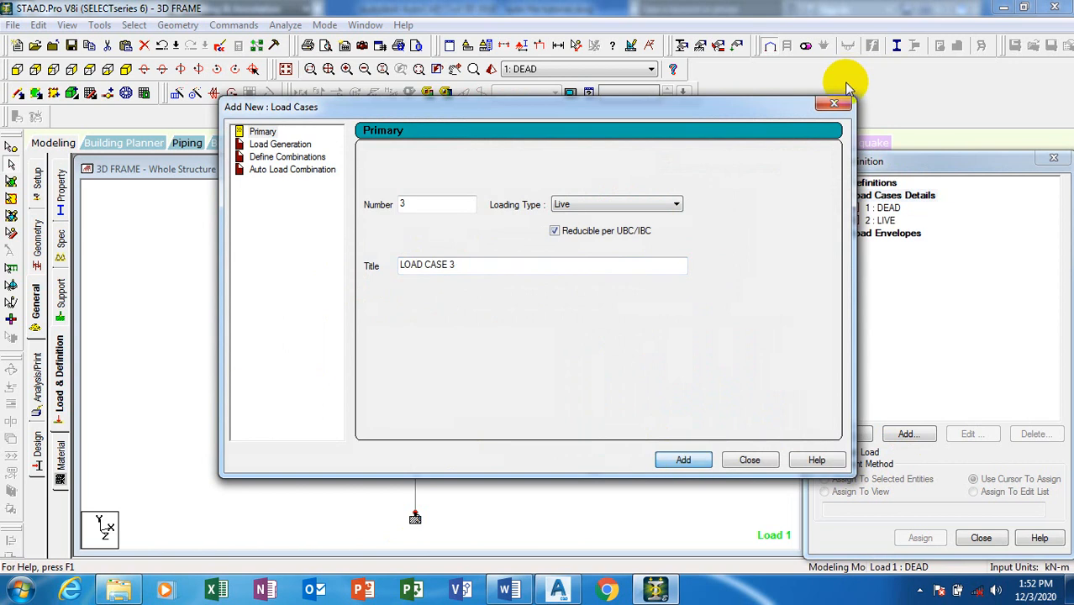
pyautogui.click(831, 104)
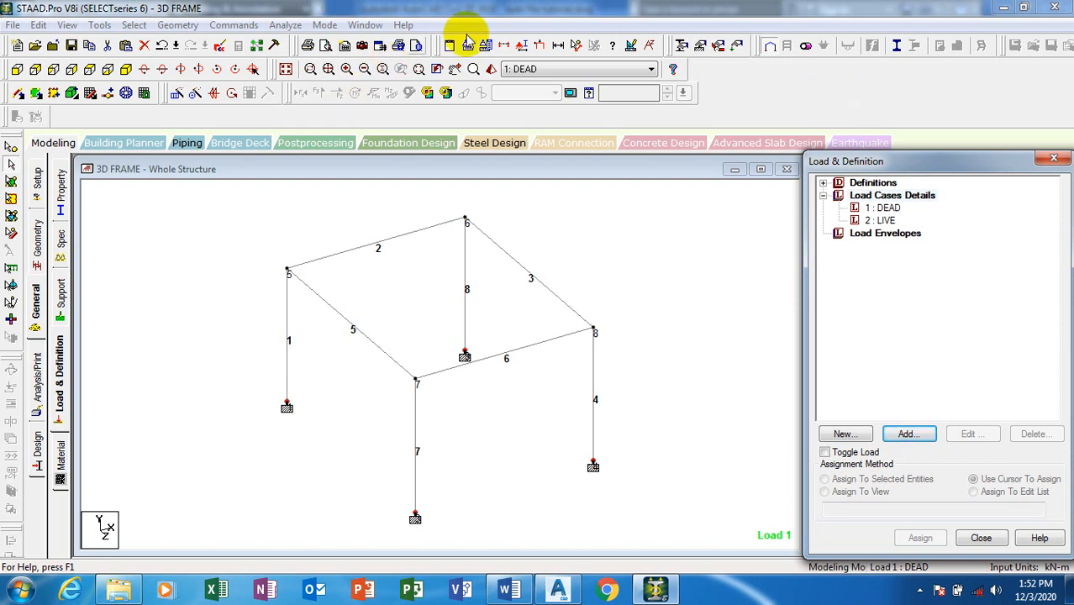
# Turn off the node number and beam number labels on the whole frame.
pyautogui.click(521, 45)
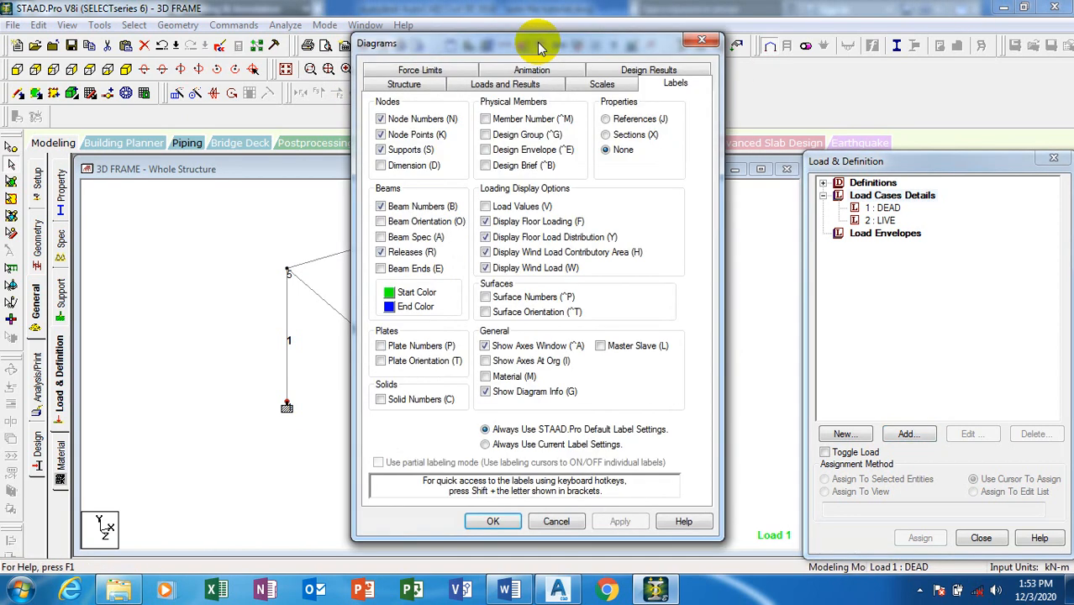
pyautogui.click(702, 41)
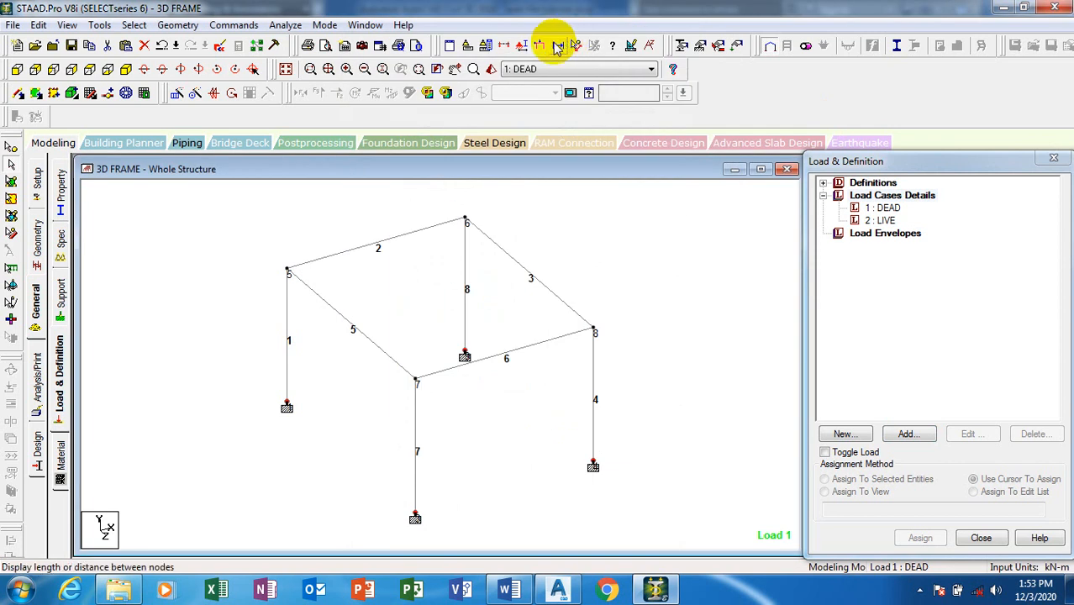
pyautogui.click(521, 44)
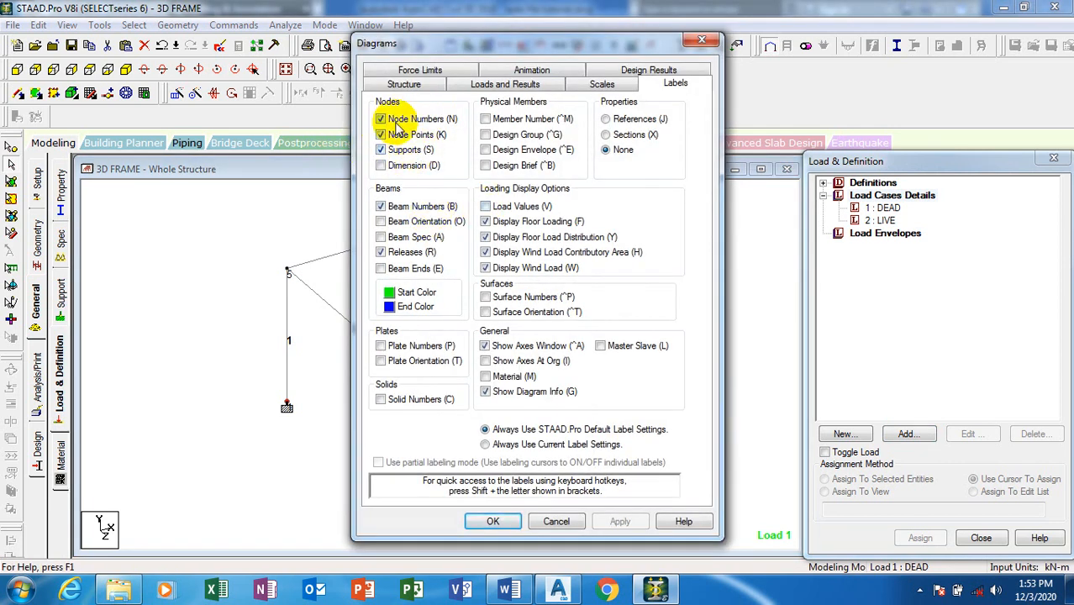
pyautogui.click(380, 119)
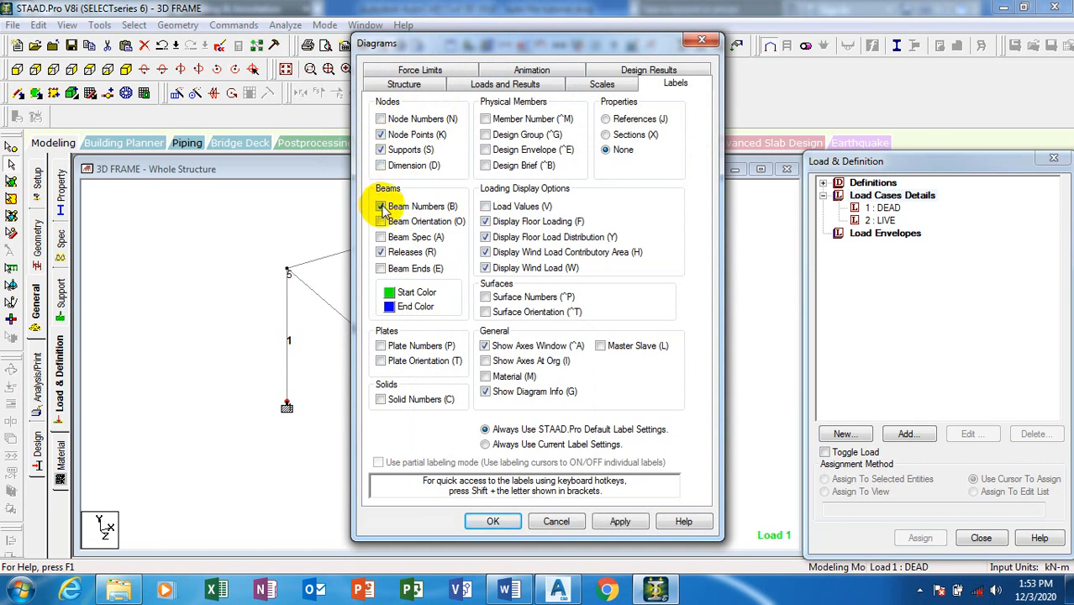
pyautogui.click(381, 205)
pyautogui.click(621, 521)
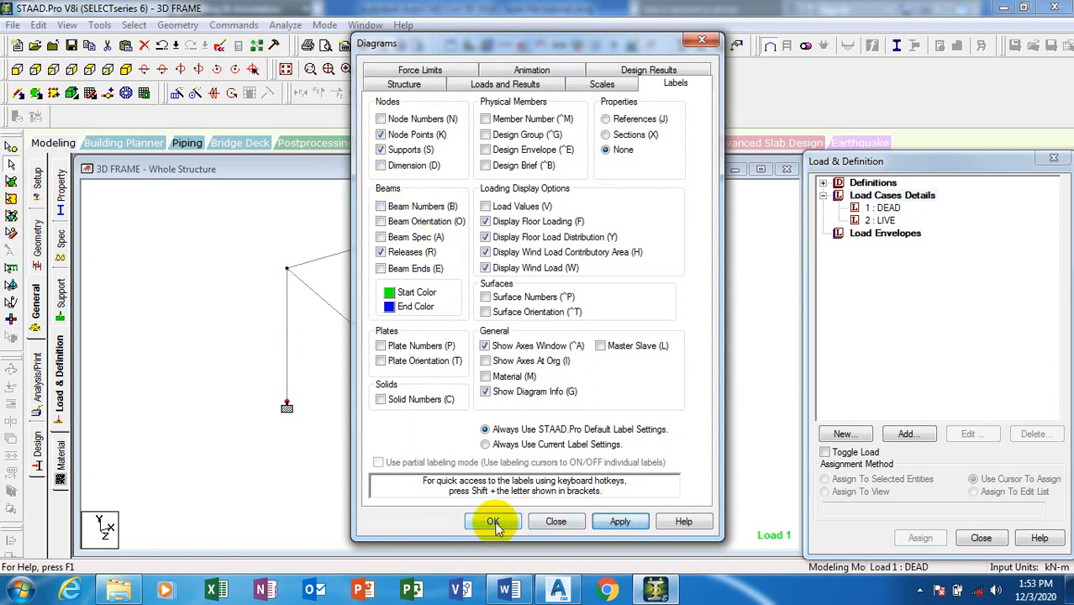
pyautogui.click(493, 522)
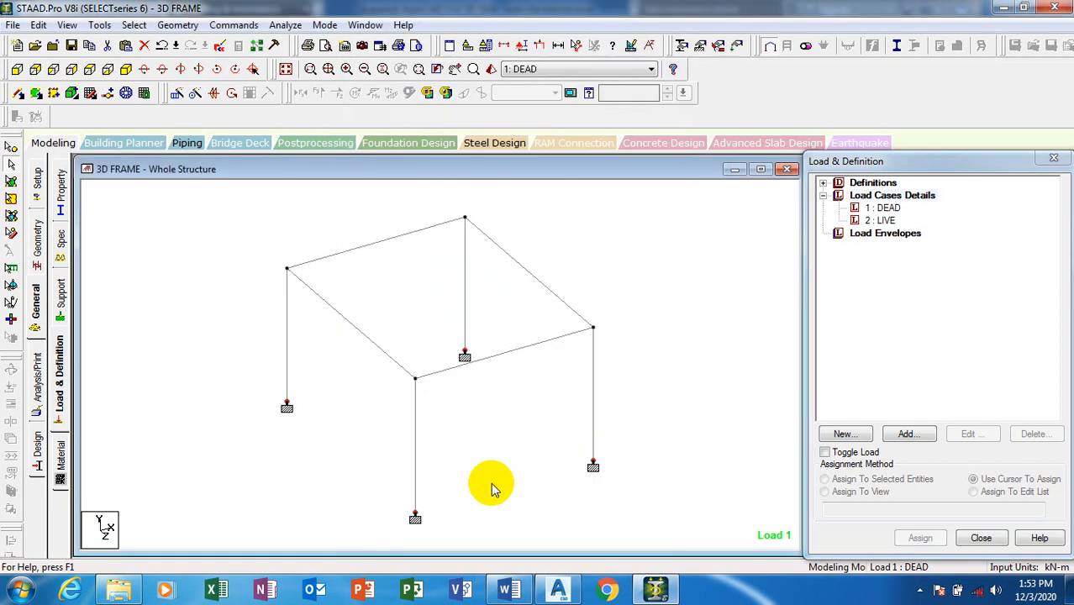
# Review the frame sketch in AutoCAD, and back in STAAD.Pro highlight each of the four roof beams in turn.
pyautogui.click(559, 591)
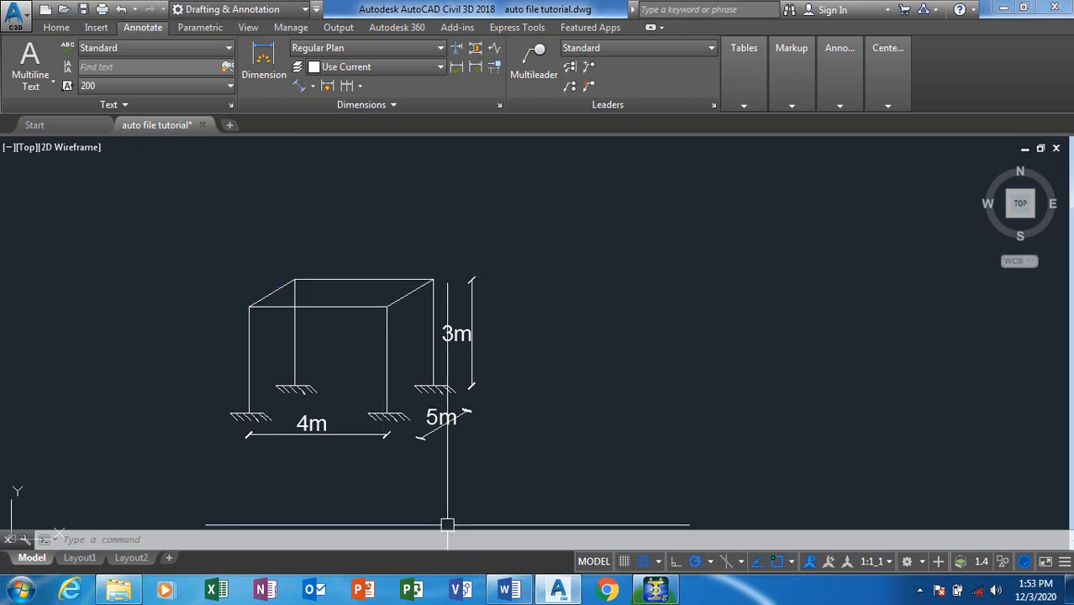
pyautogui.click(656, 590)
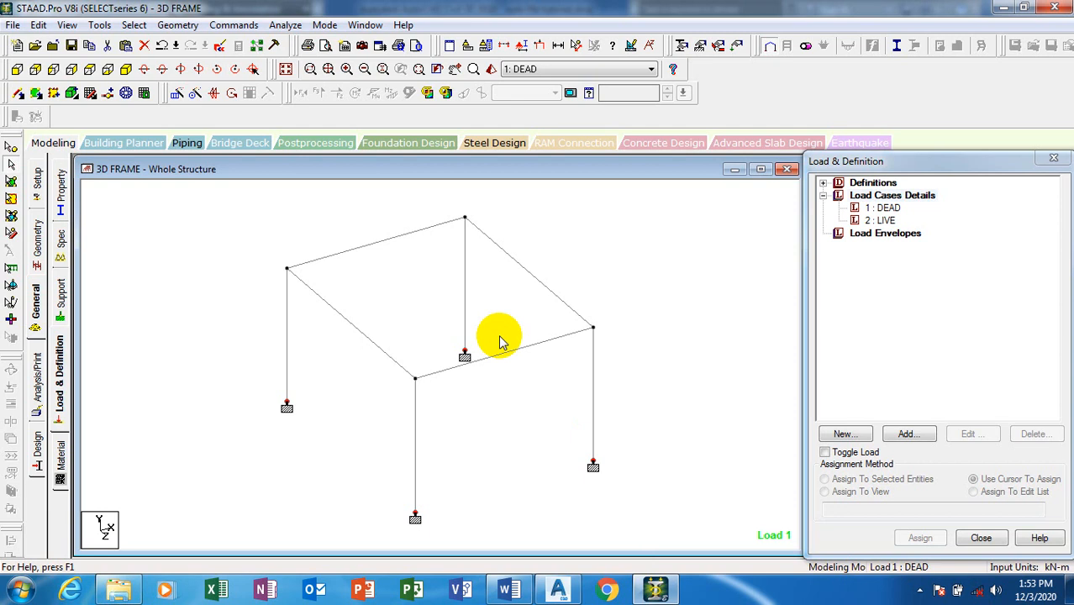
pyautogui.click(396, 238)
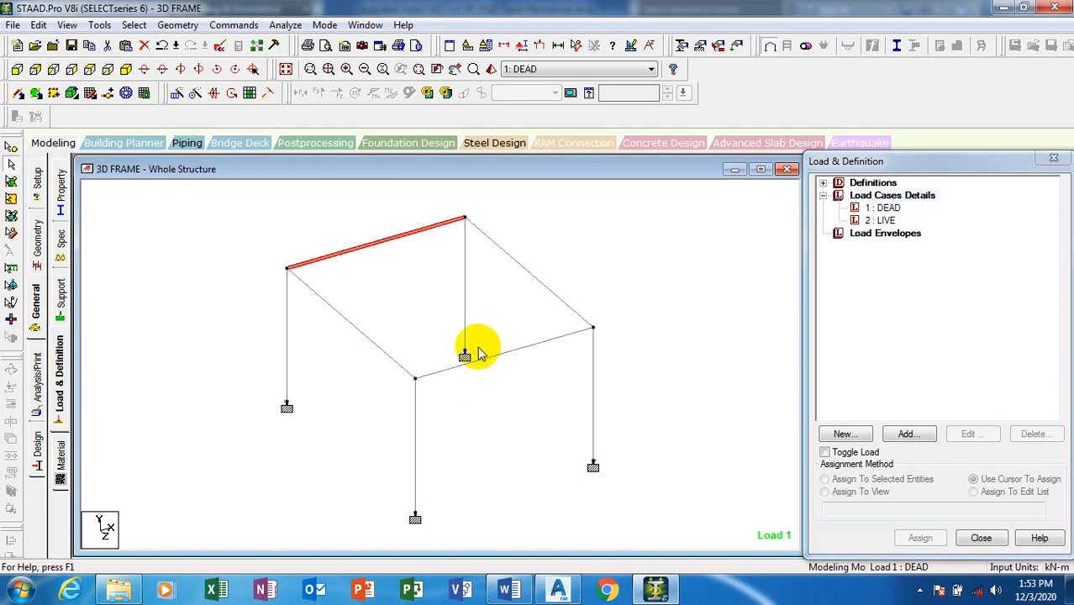
pyautogui.click(485, 359)
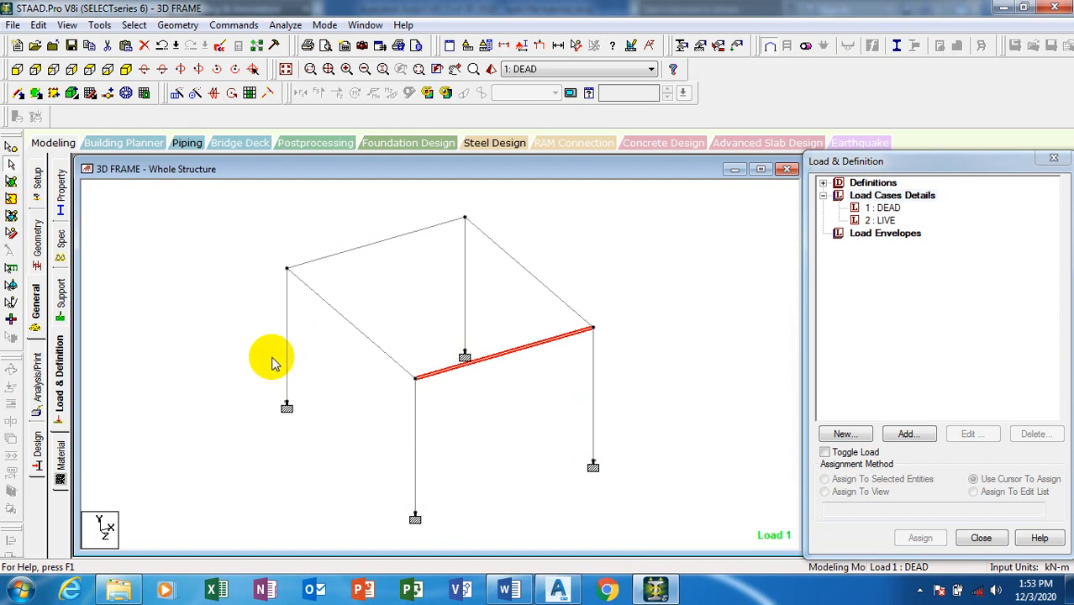
pyautogui.click(359, 329)
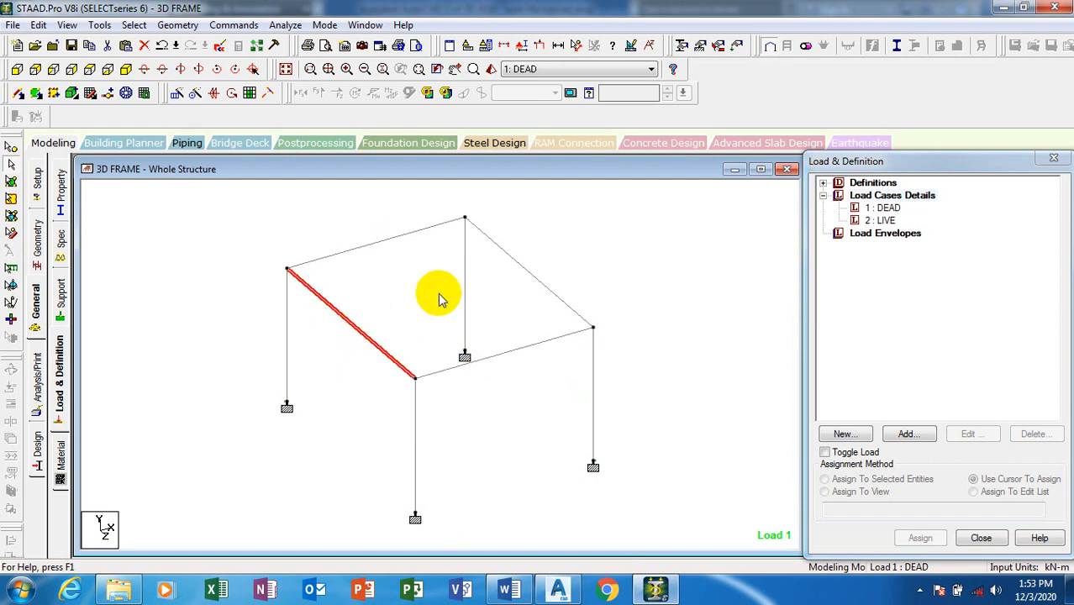
pyautogui.click(525, 269)
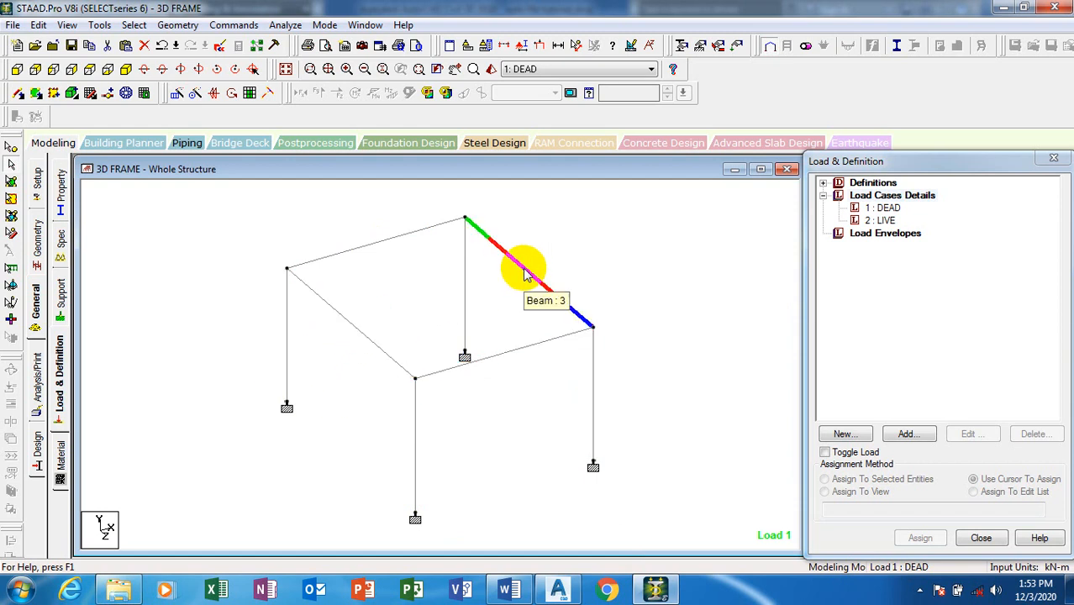
pyautogui.click(411, 316)
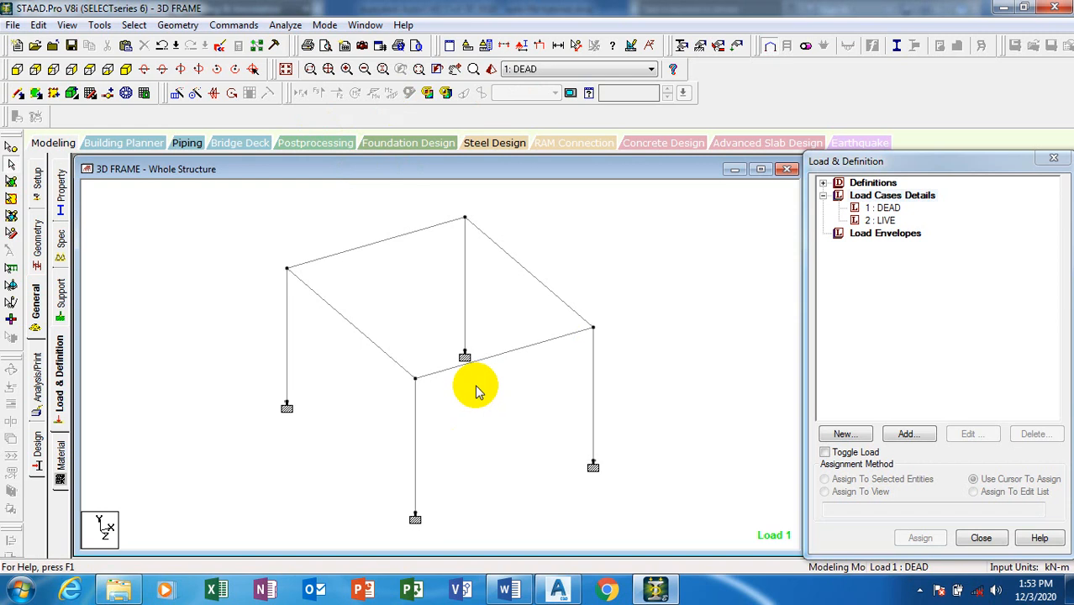
# Add a selfweight load in the Y direction with factor -1 to the DEAD load case.
pyautogui.click(883, 209)
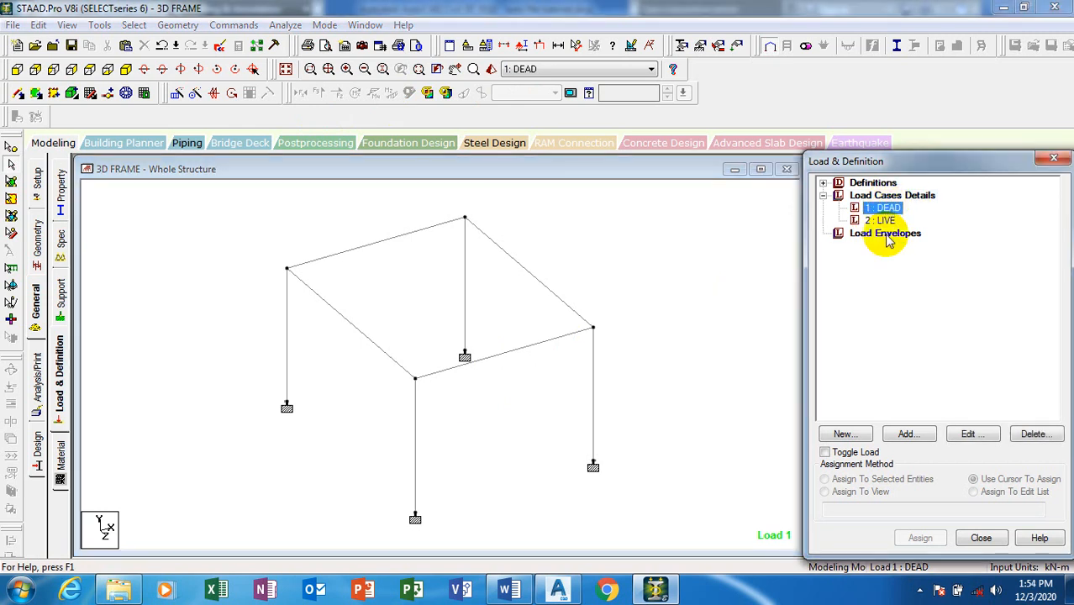
pyautogui.click(914, 436)
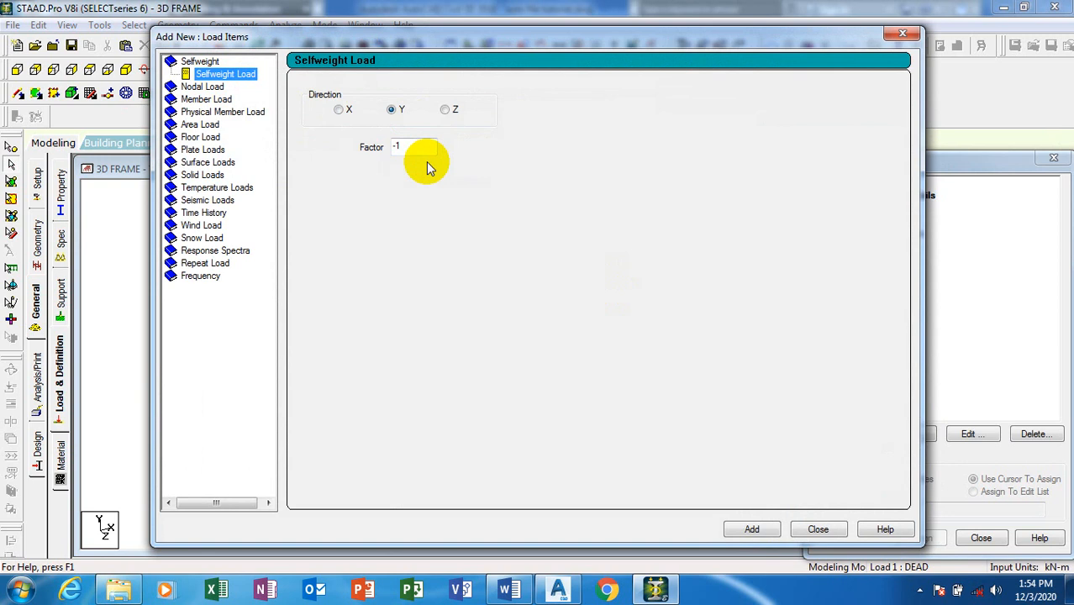
pyautogui.click(752, 529)
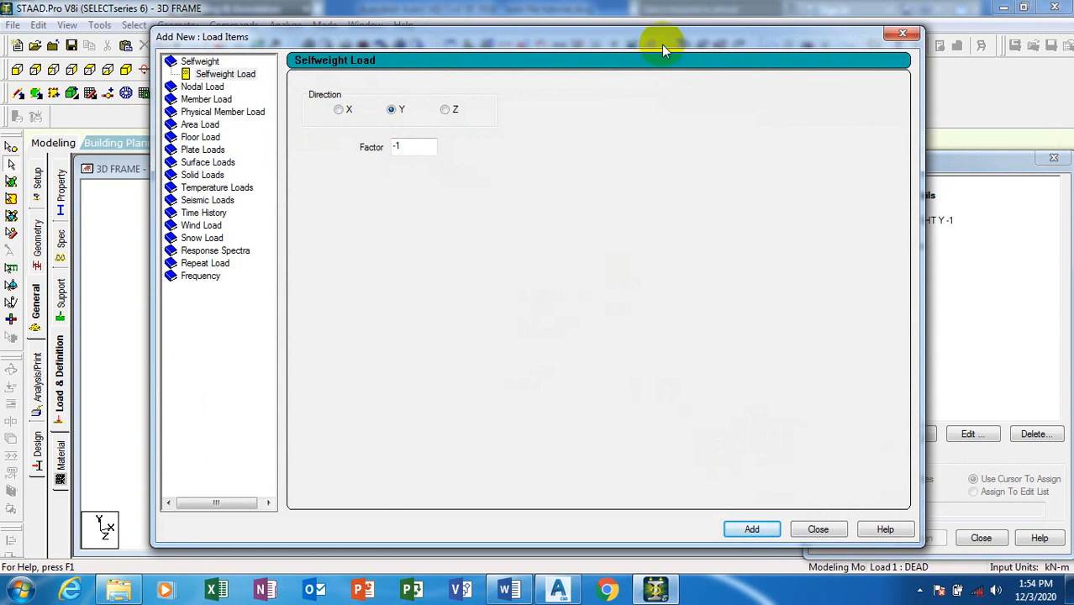
pyautogui.moveTo(662, 44); pyautogui.dragTo(608, 10)
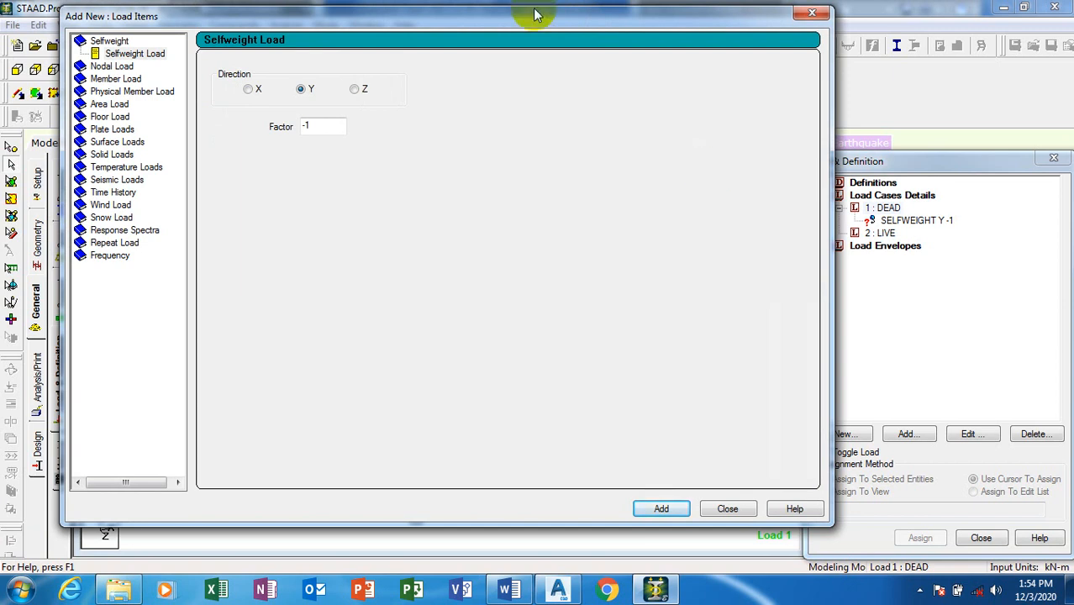
pyautogui.moveTo(545, 17); pyautogui.dragTo(571, 147)
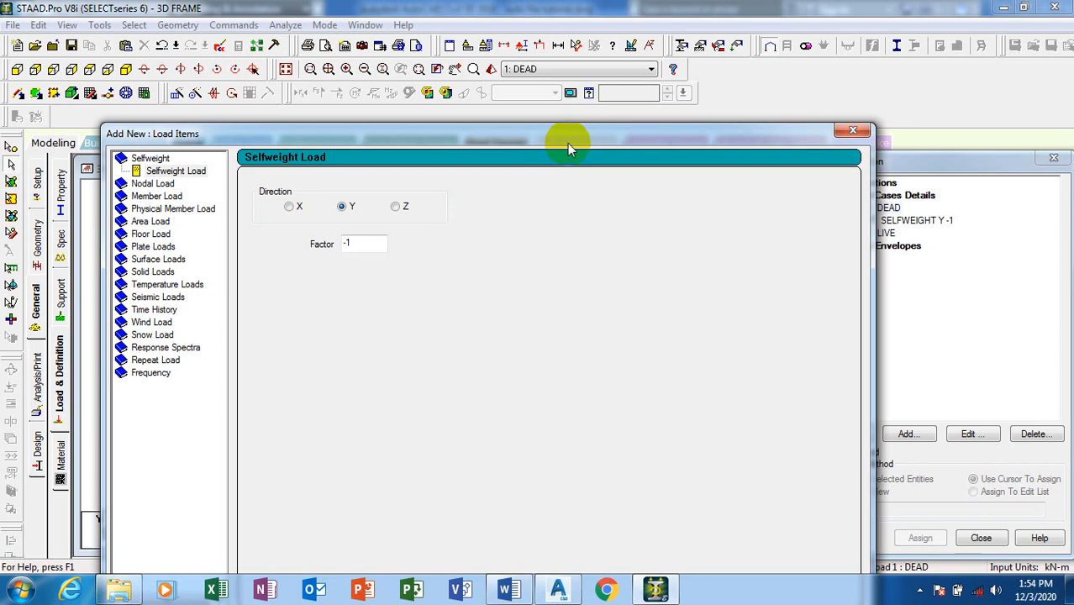
pyautogui.moveTo(567, 142); pyautogui.dragTo(542, 72)
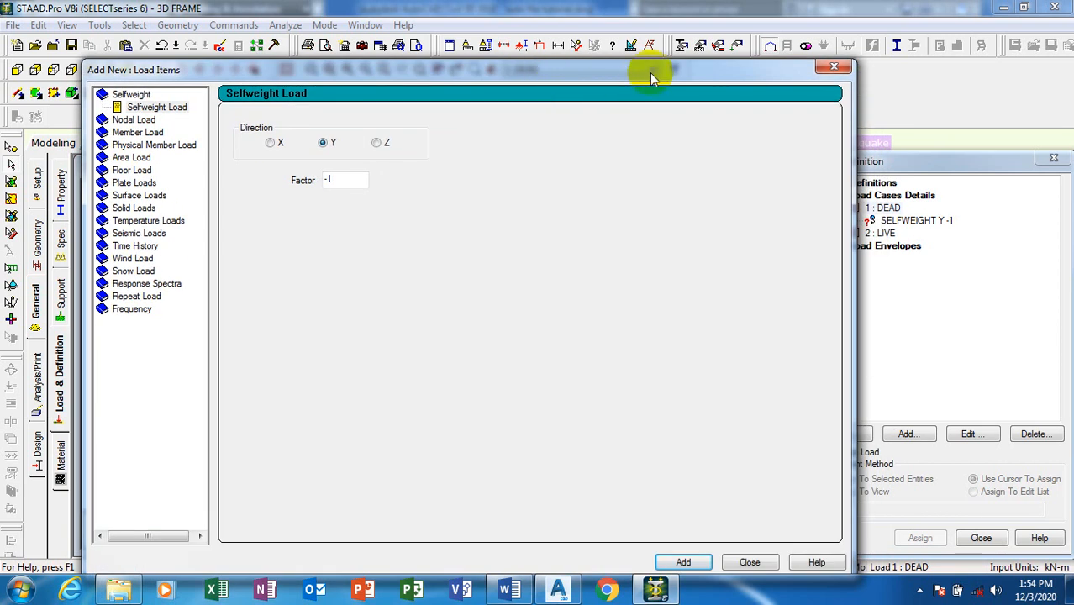
pyautogui.moveTo(647, 73); pyautogui.dragTo(731, 97)
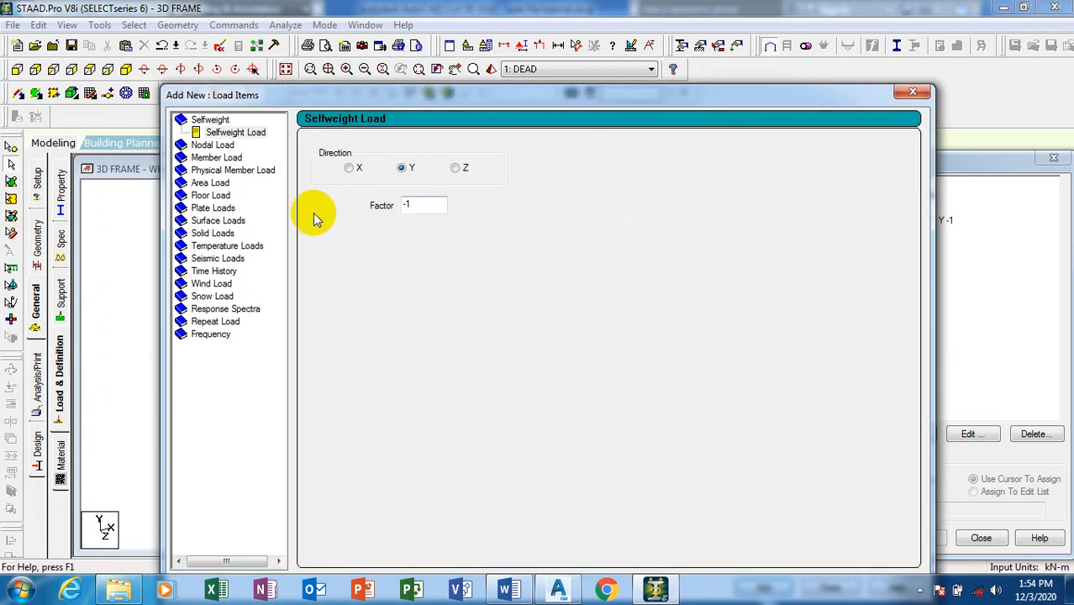
# Add uniform member forces of -11 kN/m and -15 kN/m in the GY direction to the DEAD load case.
pyautogui.click(215, 159)
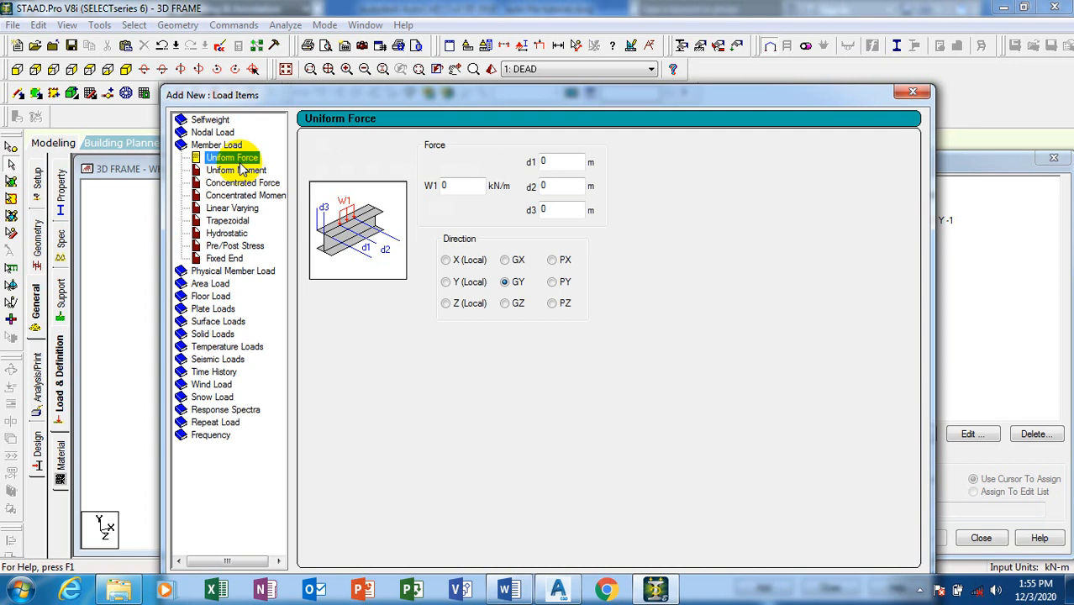
pyautogui.click(439, 186)
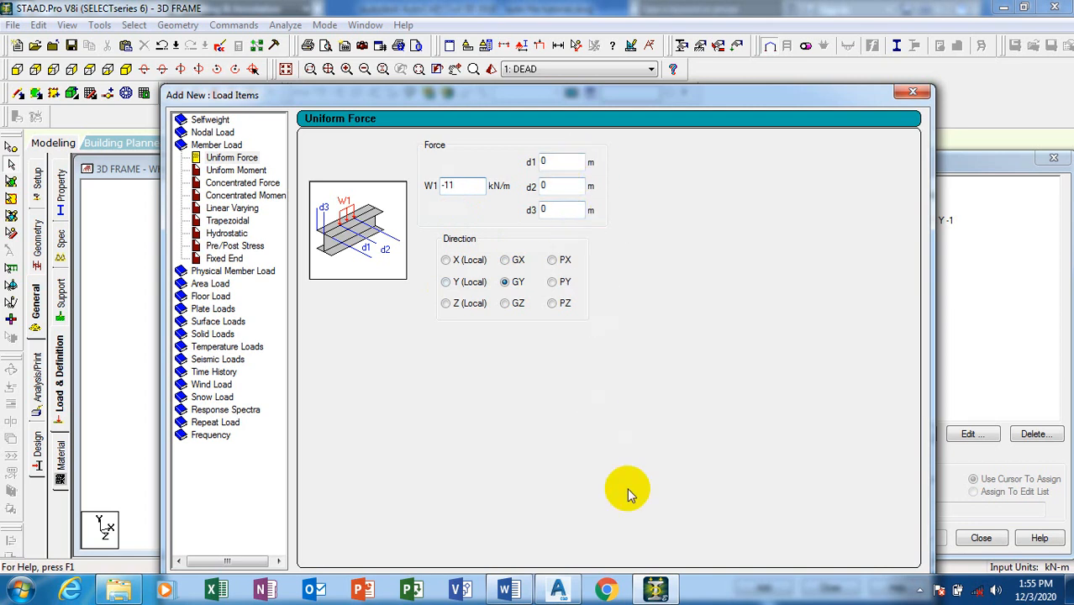
pyautogui.click(557, 588)
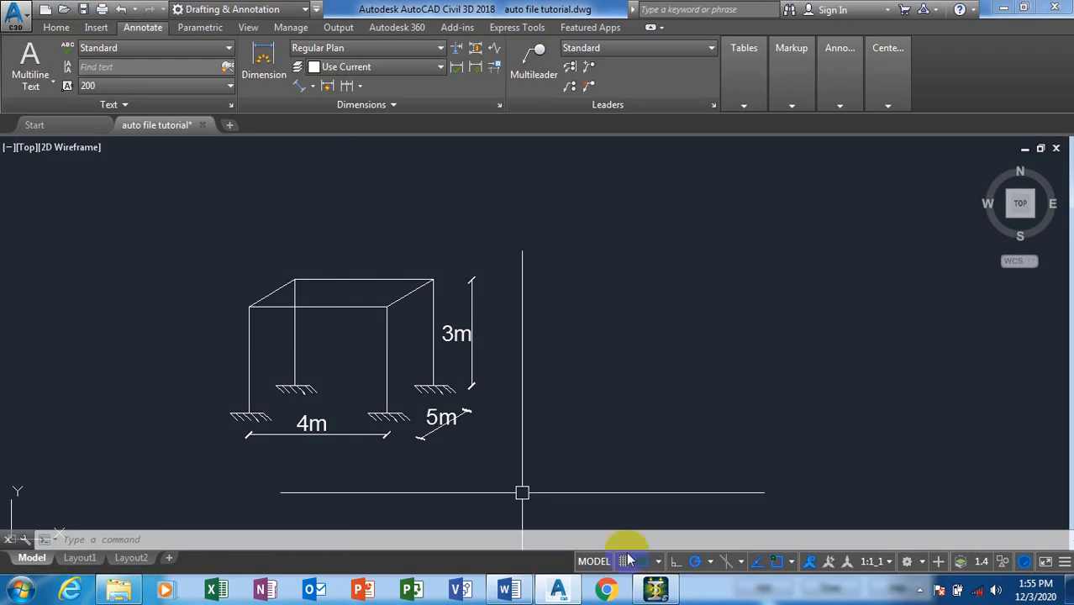
pyautogui.click(655, 588)
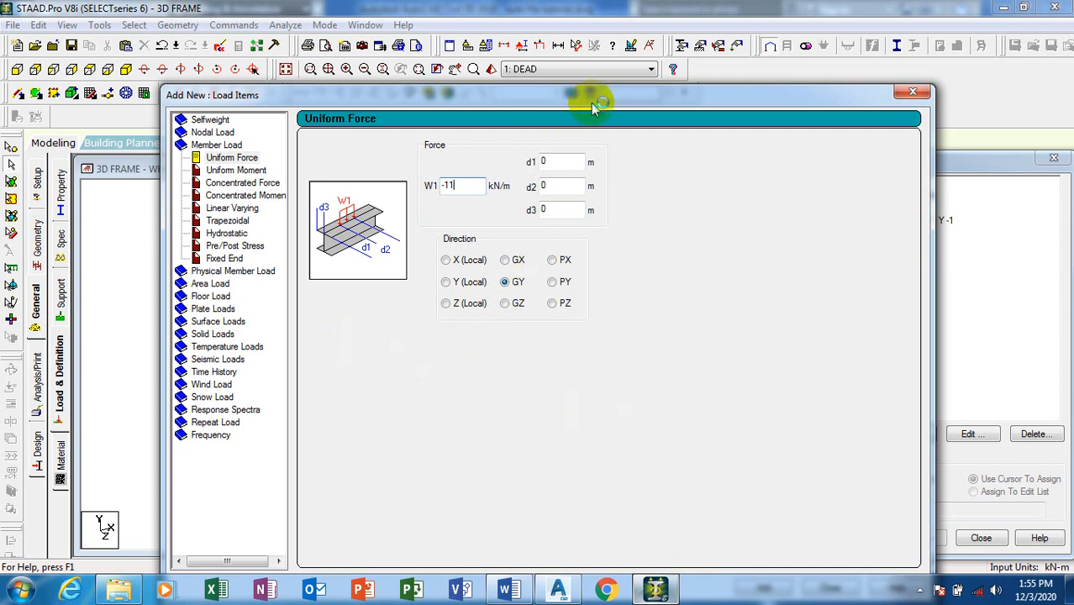
pyautogui.moveTo(594, 92); pyautogui.dragTo(572, 44)
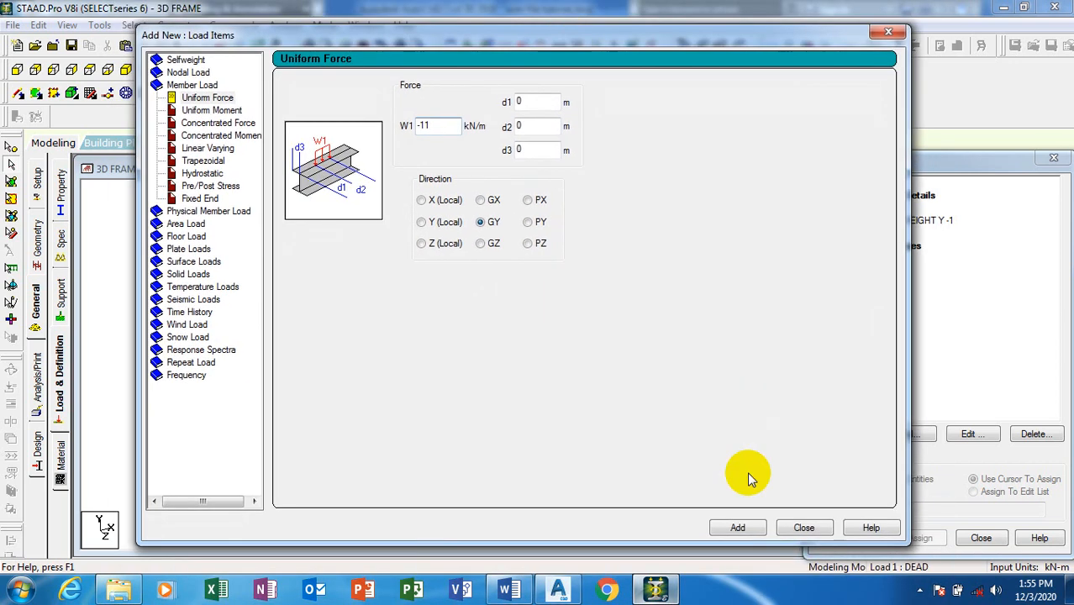
pyautogui.click(737, 527)
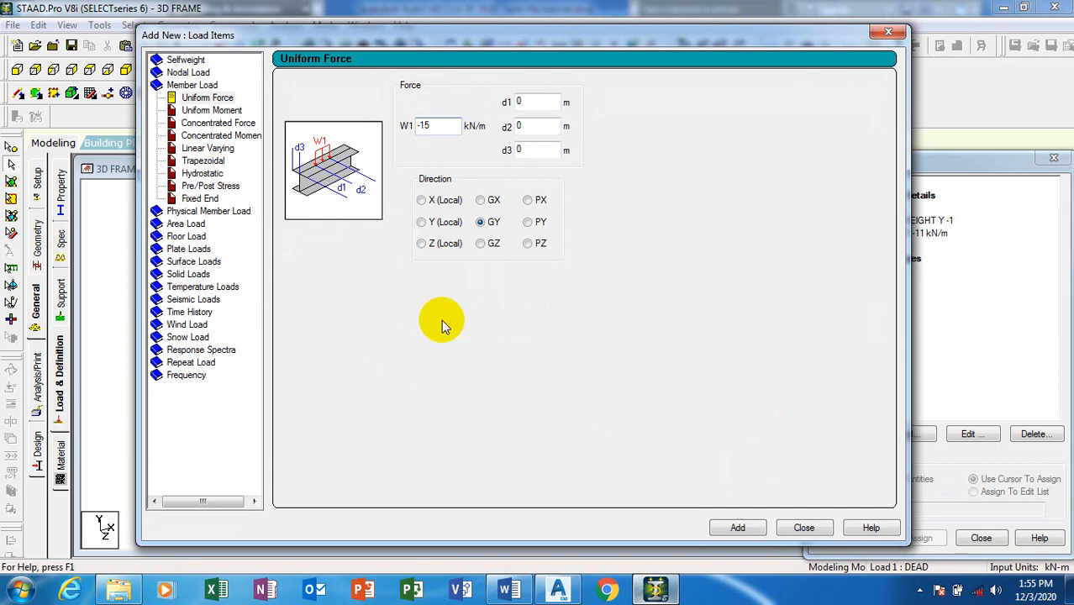
pyautogui.click(737, 528)
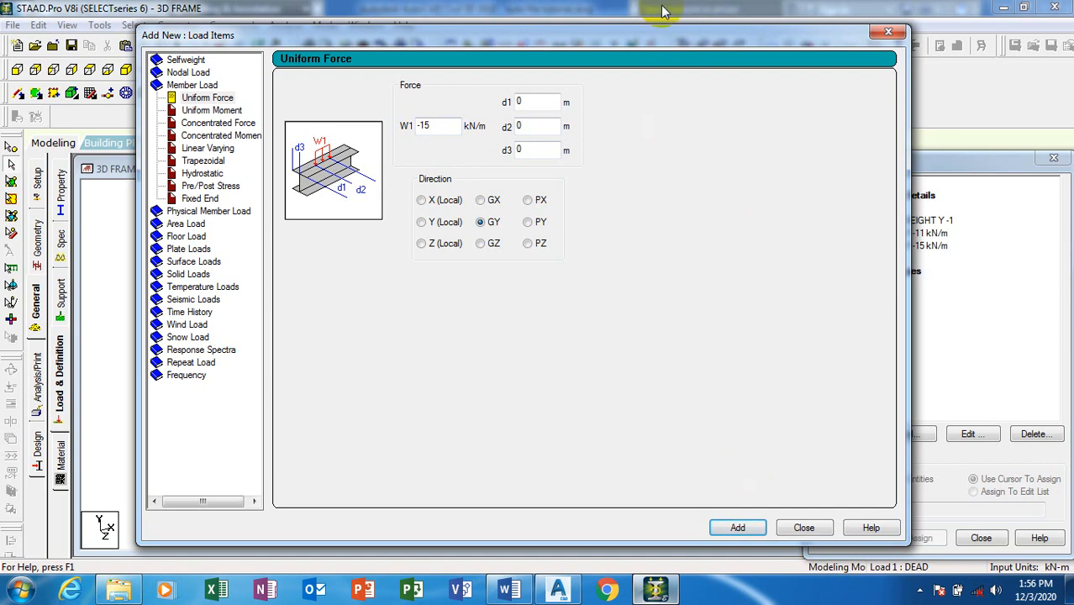
# Set up a floor load over a Y range in the Global Y direction with a pressure of -1 kN/m2.
pyautogui.click(187, 237)
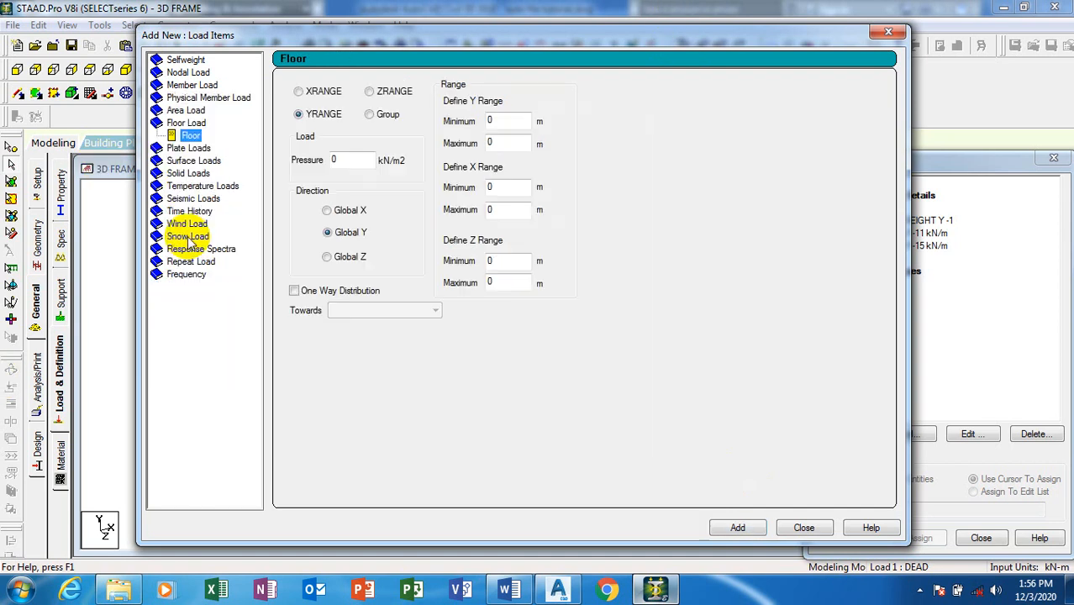
pyautogui.doubleClick(353, 160)
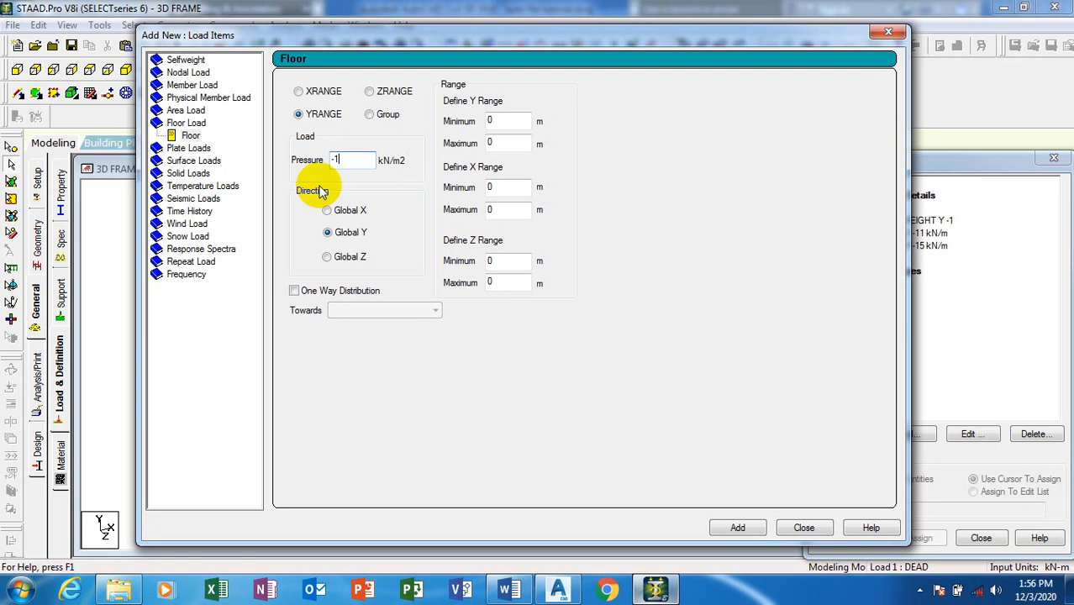
# Switch to AutoCAD to examine the roof level of the frame sketch, and return to the floor load settings in STAAD.Pro.
pyautogui.click(570, 592)
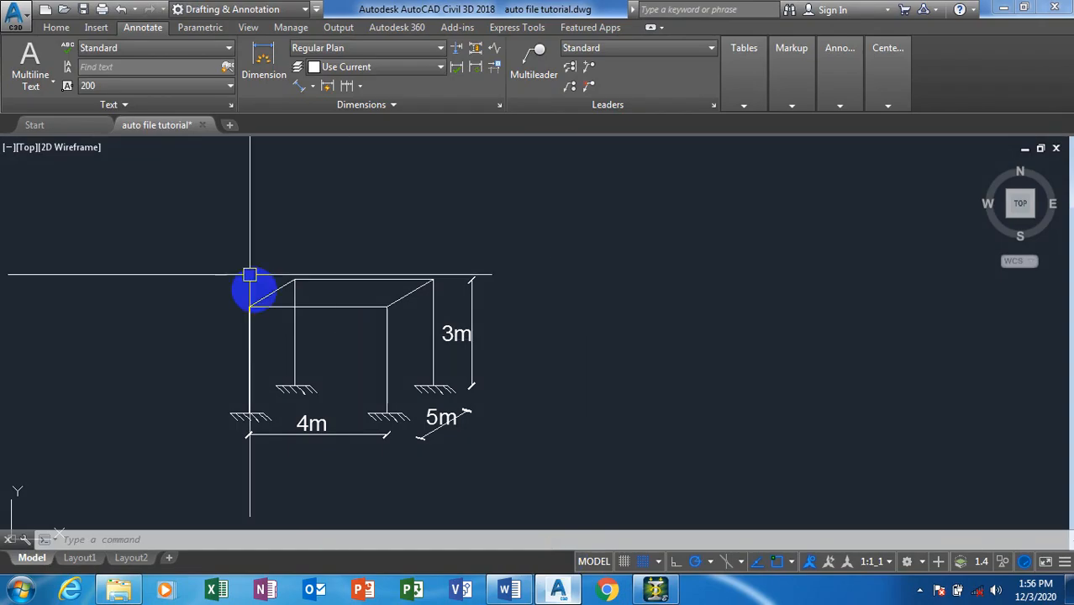
pyautogui.scroll(5, 251, 278)
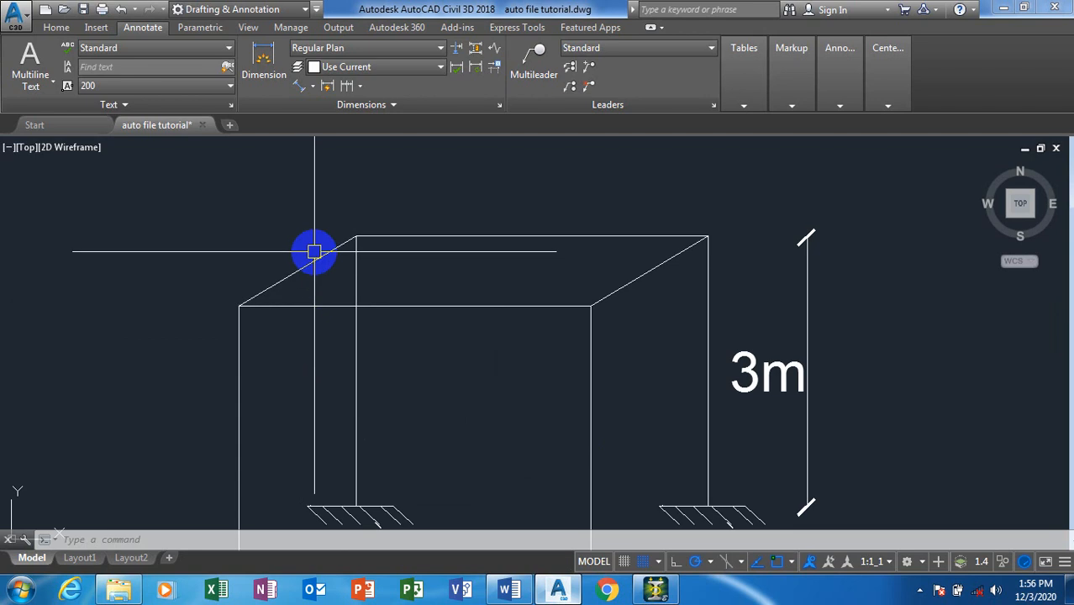
pyautogui.moveTo(316, 252)
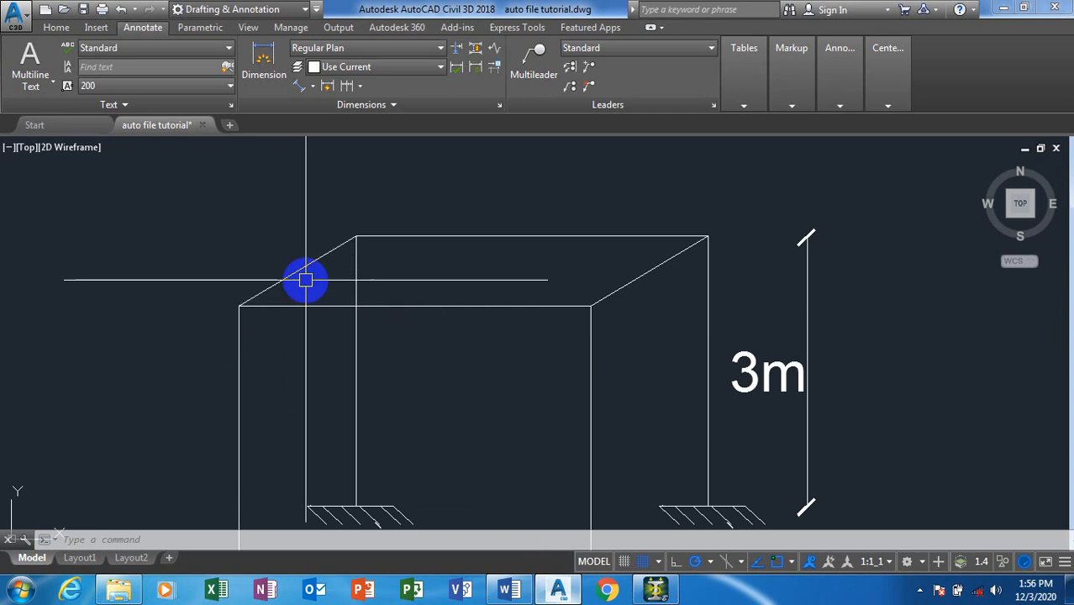
pyautogui.scroll(-3, 574, 223)
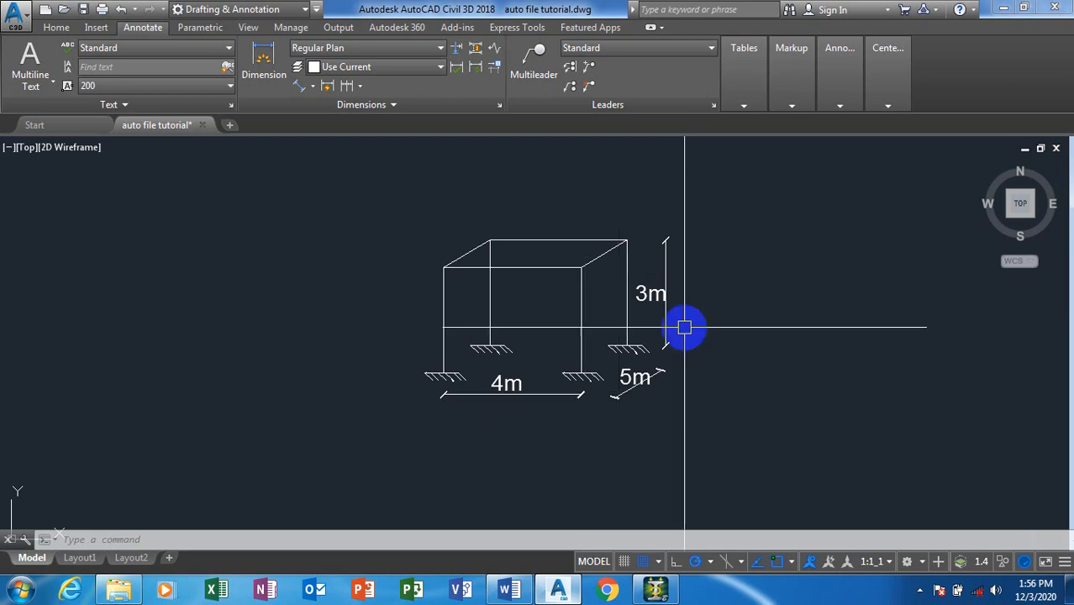
pyautogui.click(658, 591)
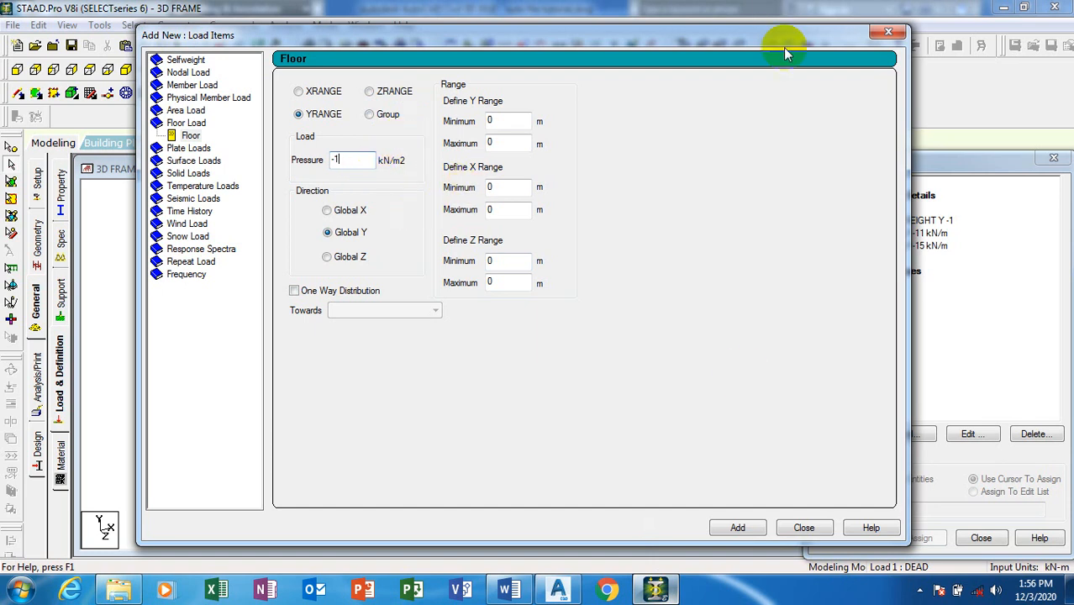
pyautogui.click(558, 591)
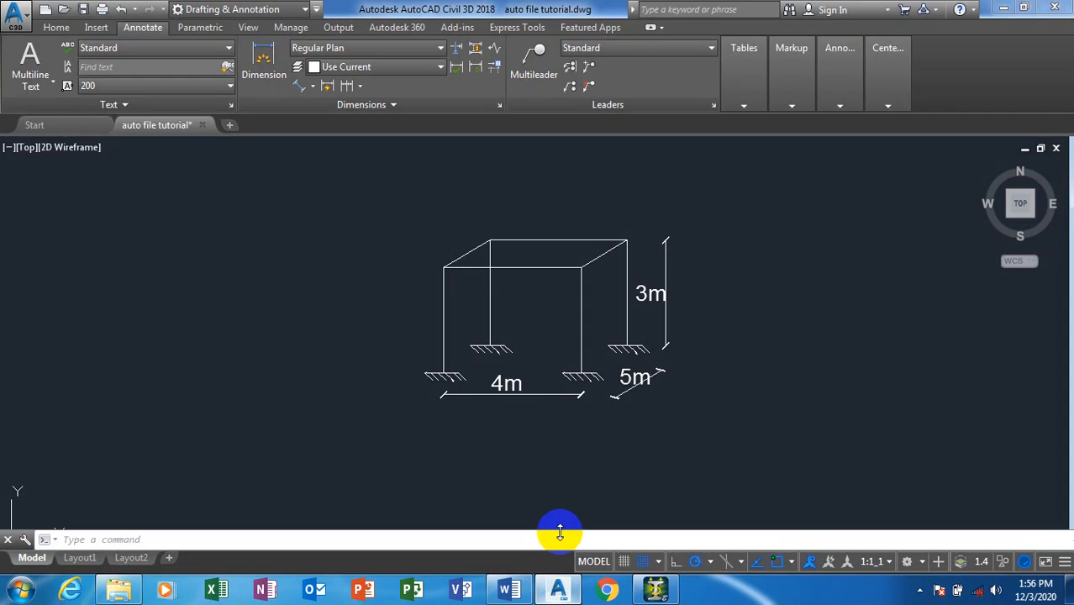
pyautogui.click(656, 591)
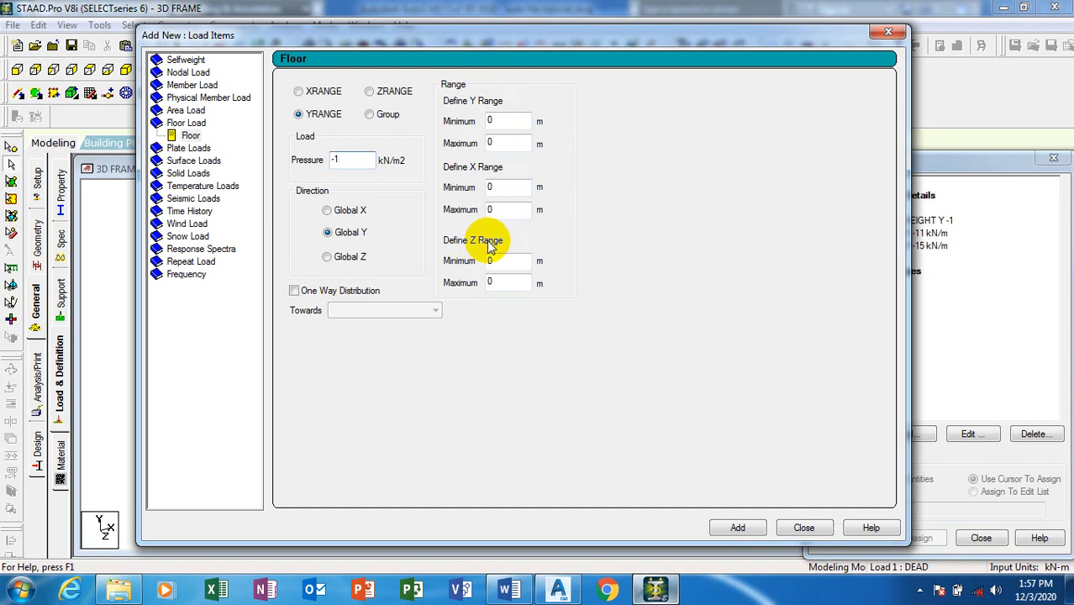
# Switch to AutoCAD and draw a vertical line beside the frame sketch, slightly taller than the frame.
pyautogui.click(565, 591)
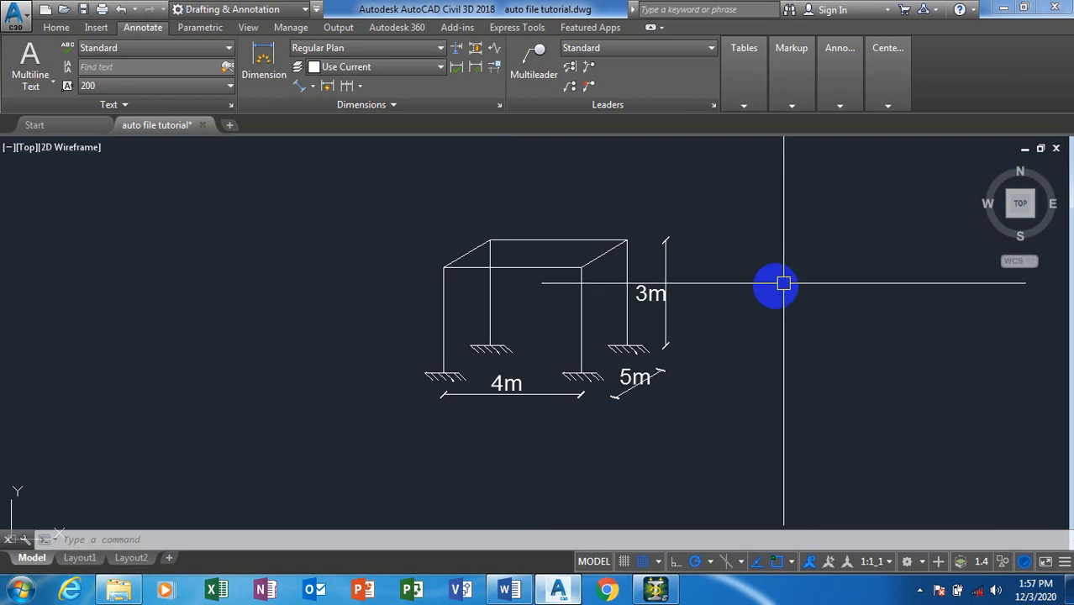
pyautogui.write('l')
pyautogui.press('Return')
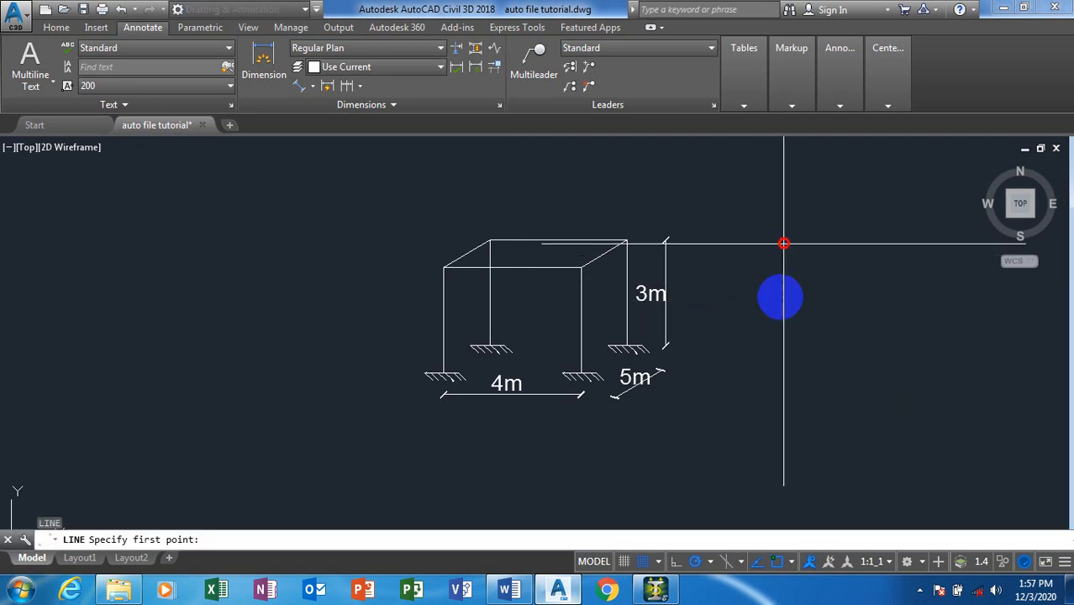
pyautogui.click(783, 244)
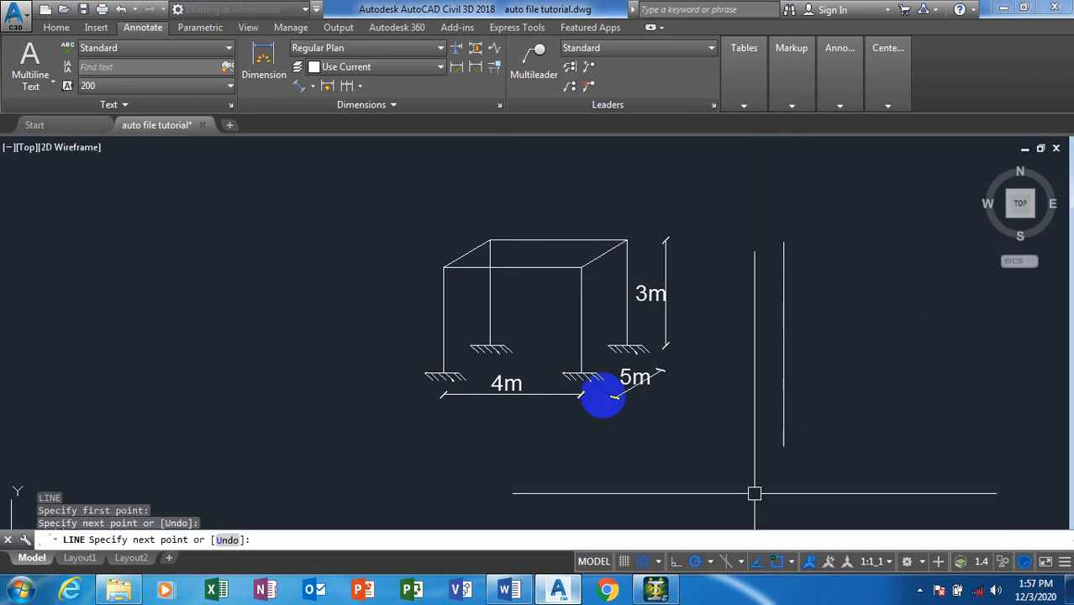
pyautogui.press('Escape')
# Copy the fixed support symbol under the frame's front column nearest the 5m dimension to the lower end of the new vertical line.
pyautogui.write('co')
pyautogui.press('Return')
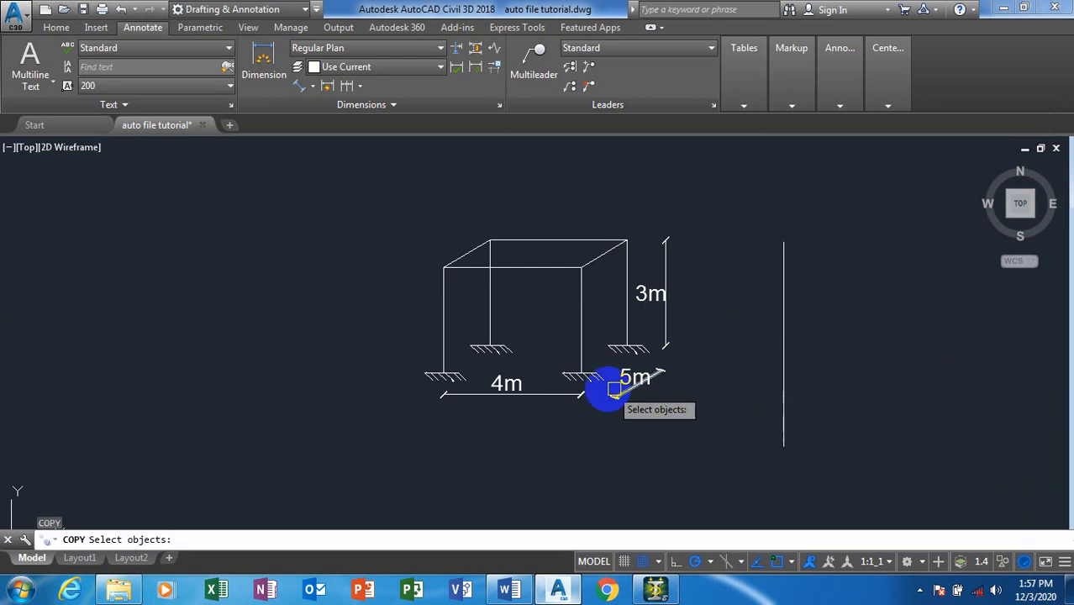
pyautogui.scroll(4, 607, 388)
pyautogui.moveTo(532, 338)
pyautogui.mouseDown()
pyautogui.moveTo(647, 372)
pyautogui.moveTo(677, 398)
pyautogui.mouseUp()
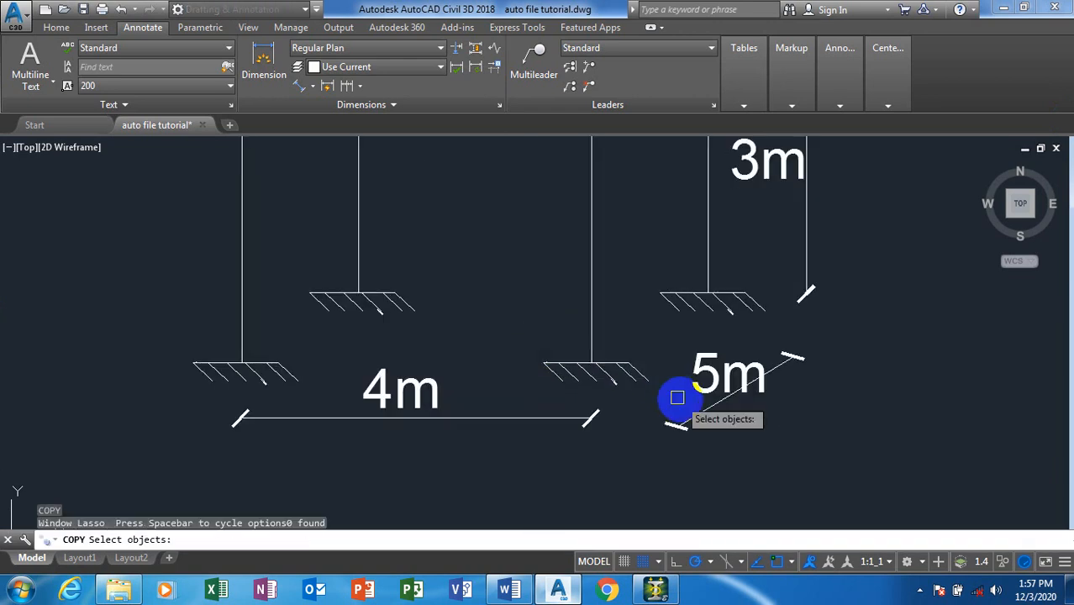
pyautogui.click(532, 344)
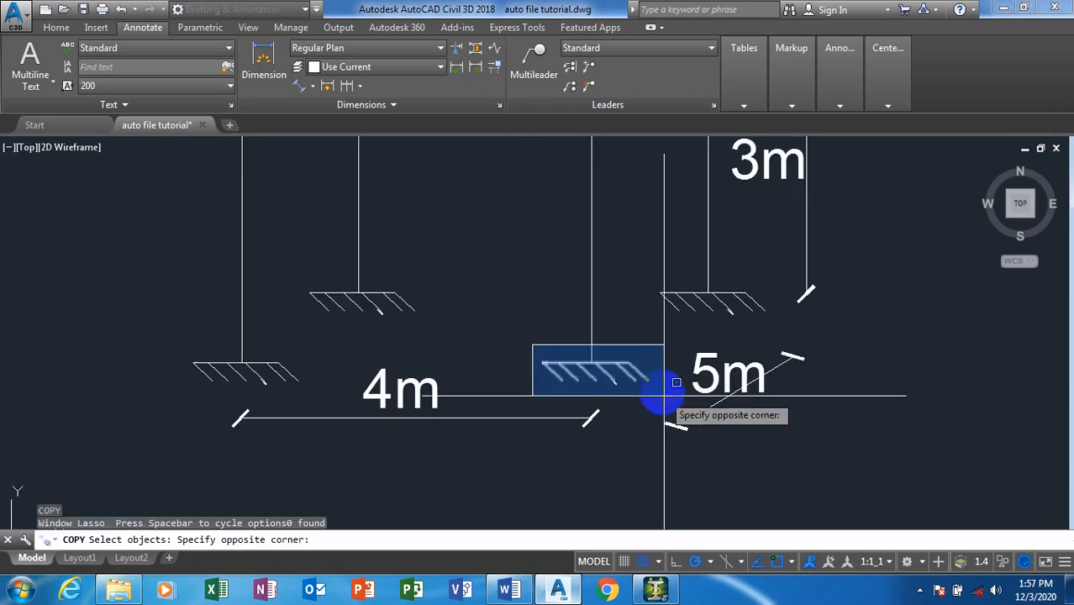
pyautogui.click(666, 396)
pyautogui.press('Return')
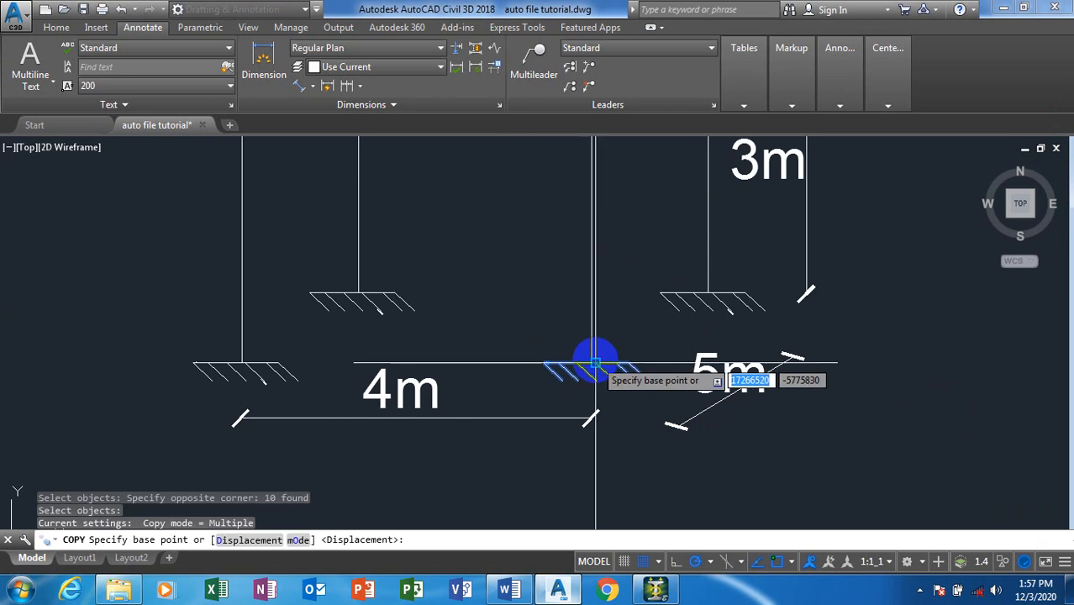
pyautogui.click(596, 363)
pyautogui.scroll(-5, 567, 363)
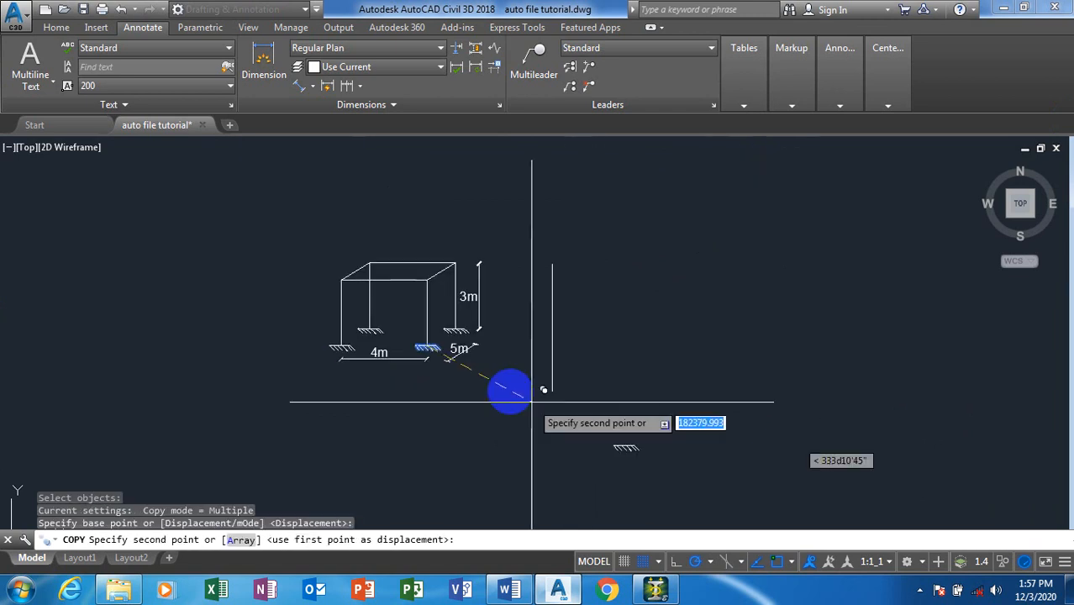
pyautogui.scroll(4, 547, 388)
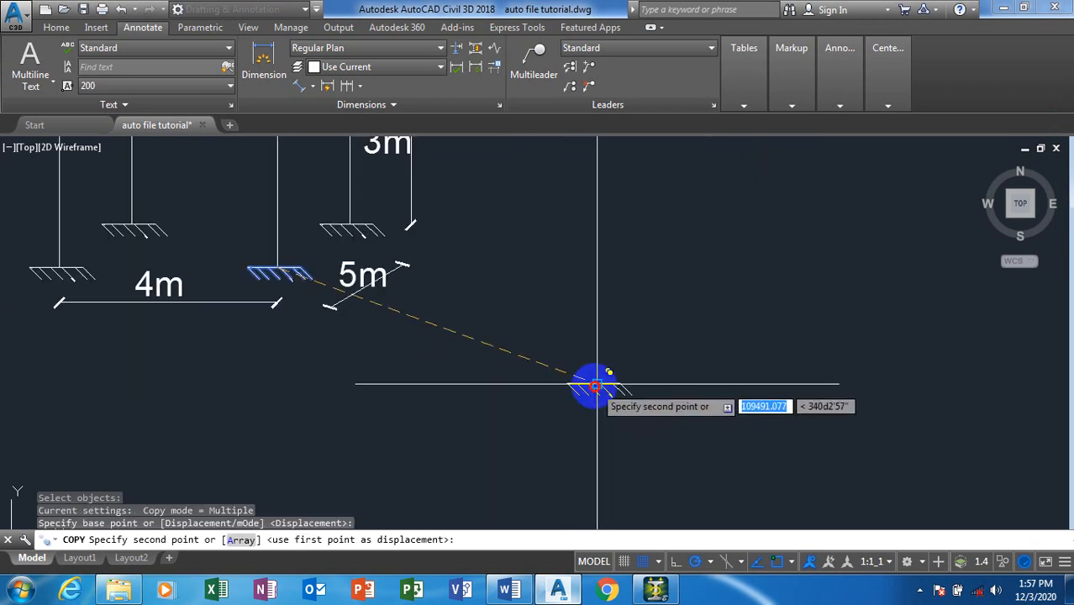
pyautogui.click(595, 385)
pyautogui.press('Escape')
# Draw a horizontal floor line across the vertical line, a little above its support symbol.
pyautogui.write('L')
pyautogui.press('Return')
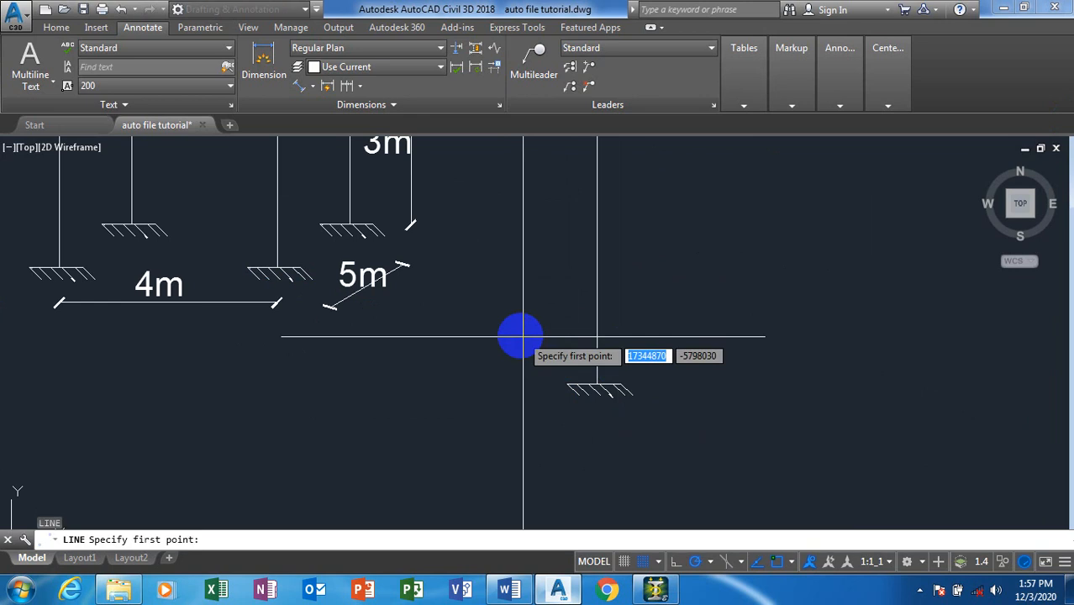
pyautogui.click(521, 335)
pyautogui.click(663, 335)
pyautogui.press('Escape')
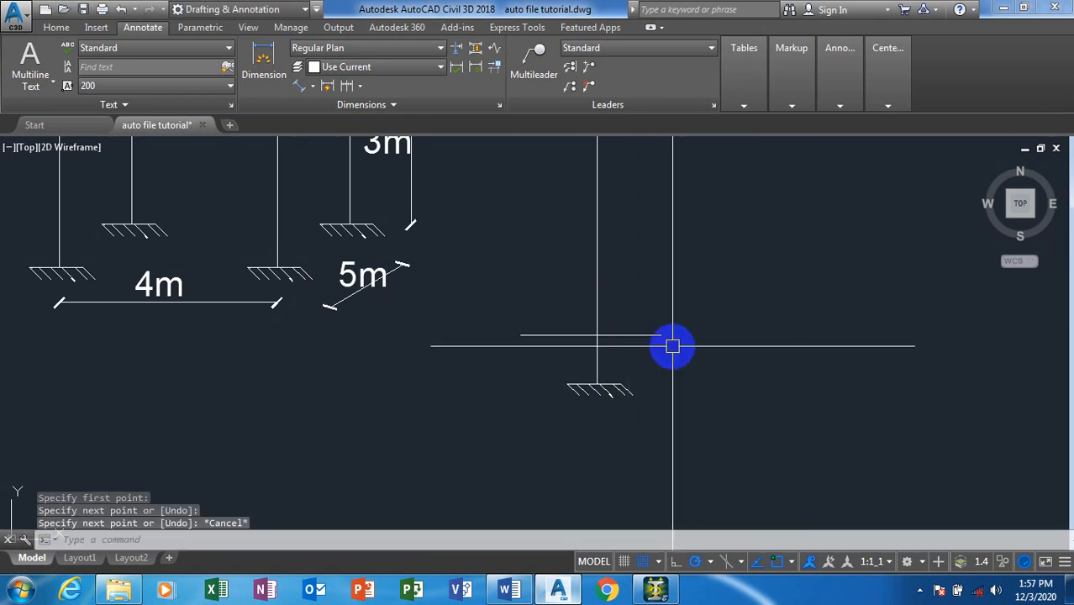
# Copy the horizontal floor line upward three times at roughly equal spacing along the vertical line.
pyautogui.write('C')
pyautogui.press('Escape')
pyautogui.press('Escape')
pyautogui.write('CO')
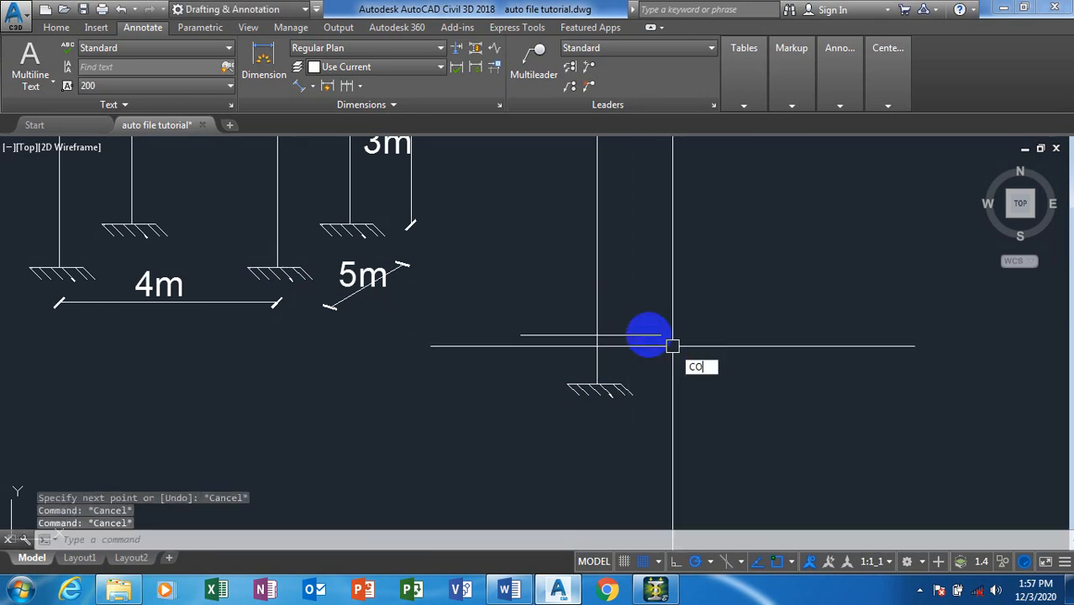
pyautogui.press('Return')
pyautogui.click(647, 335)
pyautogui.press('Return')
pyautogui.click(701, 339)
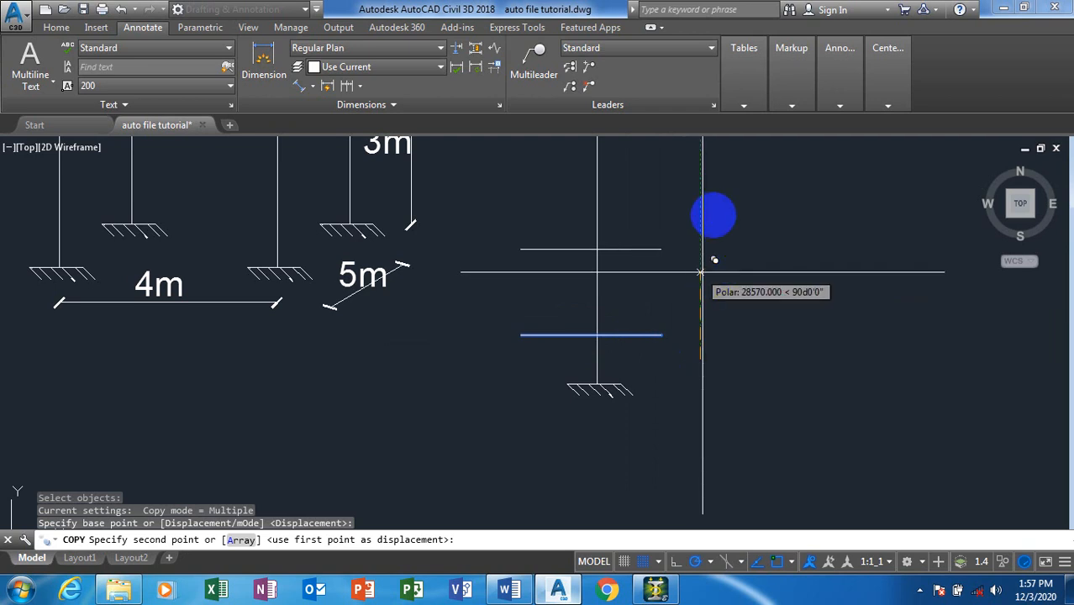
pyautogui.click(701, 272)
pyautogui.scroll(-3, 700, 294)
pyautogui.scroll(-1, 705, 315)
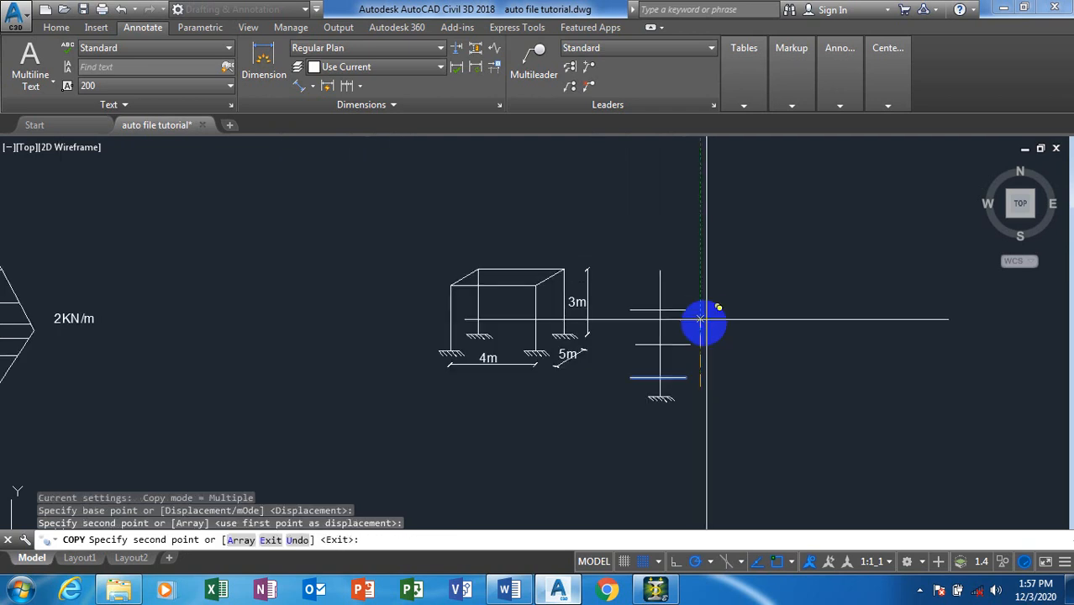
pyautogui.click(701, 319)
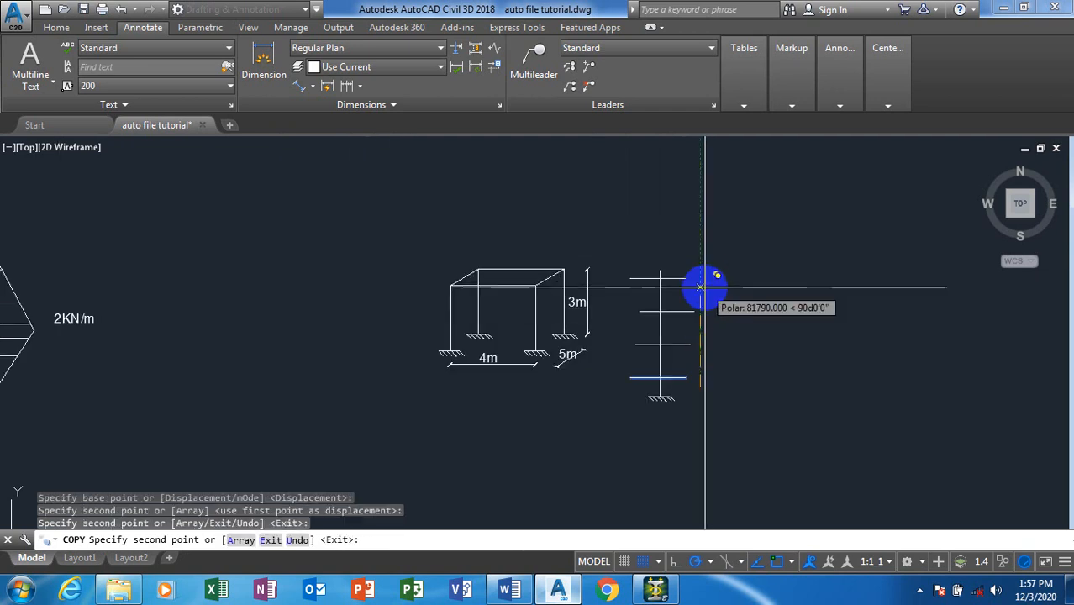
pyautogui.press('Escape')
pyautogui.press('Escape')
pyautogui.press('Escape')
pyautogui.press('Escape')
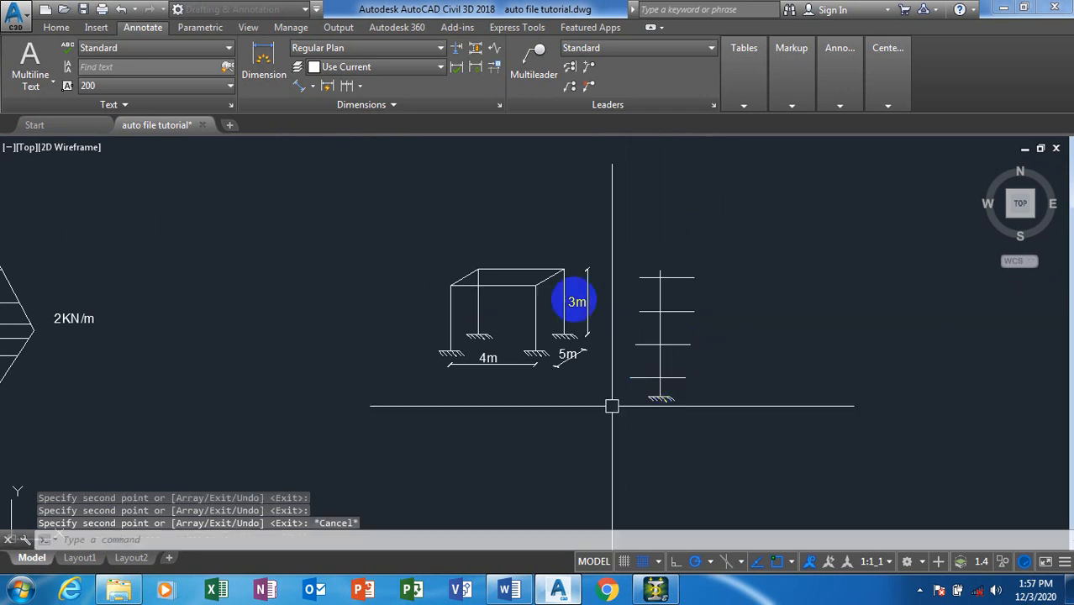
# Copy the frame's 3m height label into each of the three gaps between the floor lines.
pyautogui.write('CO')
pyautogui.press('Return')
pyautogui.scroll(4, 594, 295)
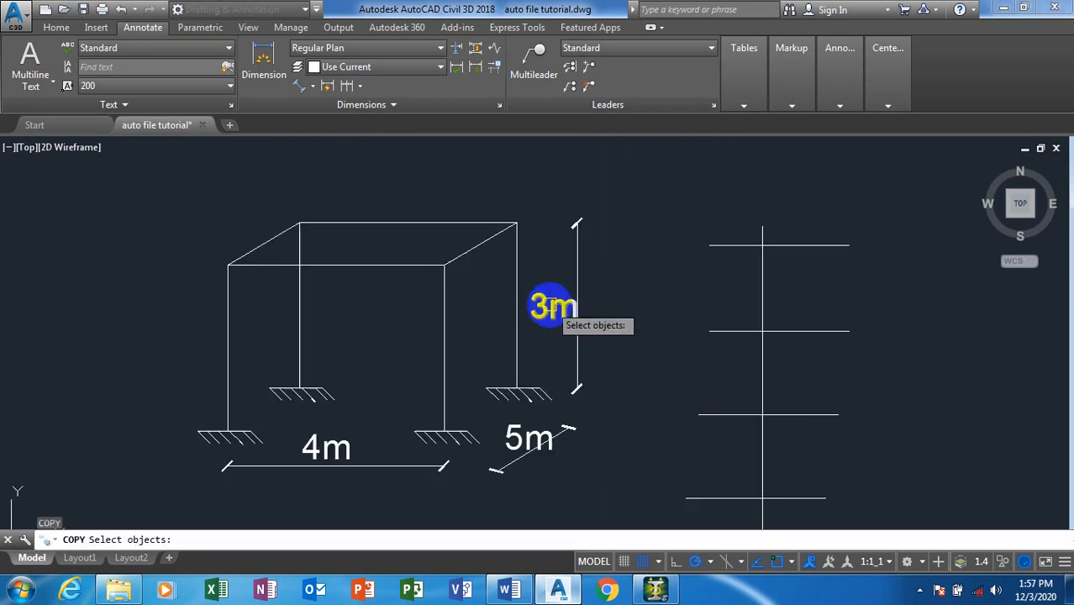
pyautogui.click(551, 311)
pyautogui.press('Return')
pyautogui.click(555, 334)
pyautogui.scroll(-5, 600, 212)
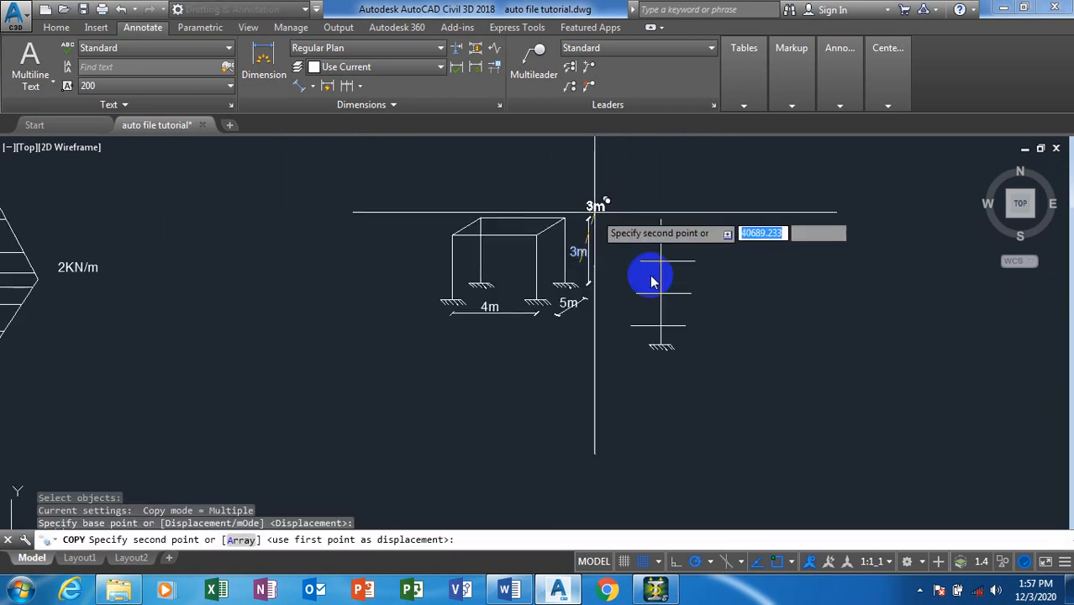
pyautogui.scroll(5, 685, 332)
pyautogui.click(677, 291)
pyautogui.scroll(-3, 677, 294)
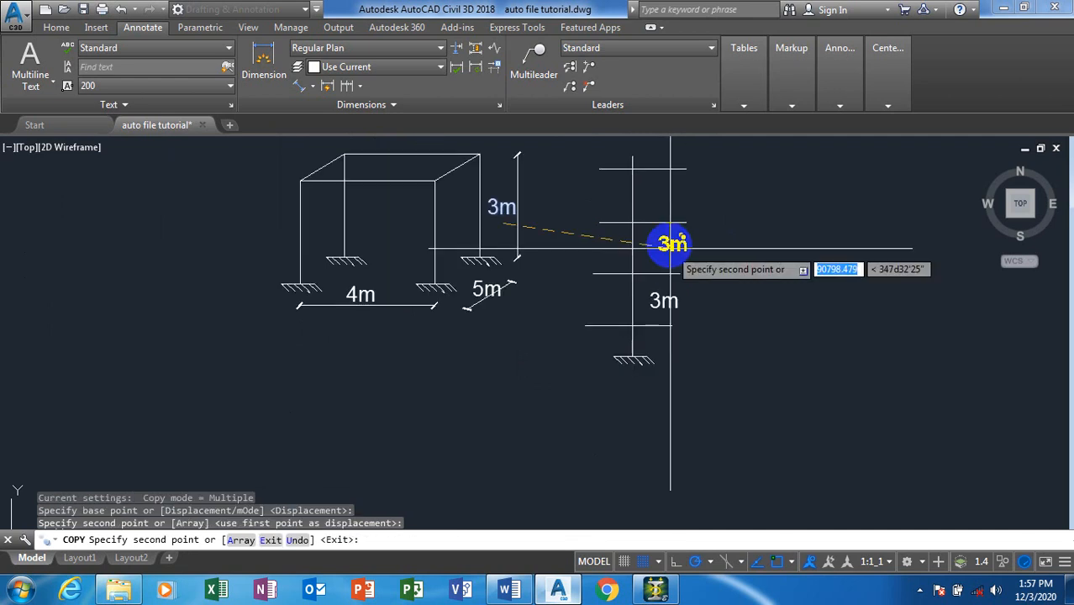
pyautogui.click(681, 241)
pyautogui.click(670, 194)
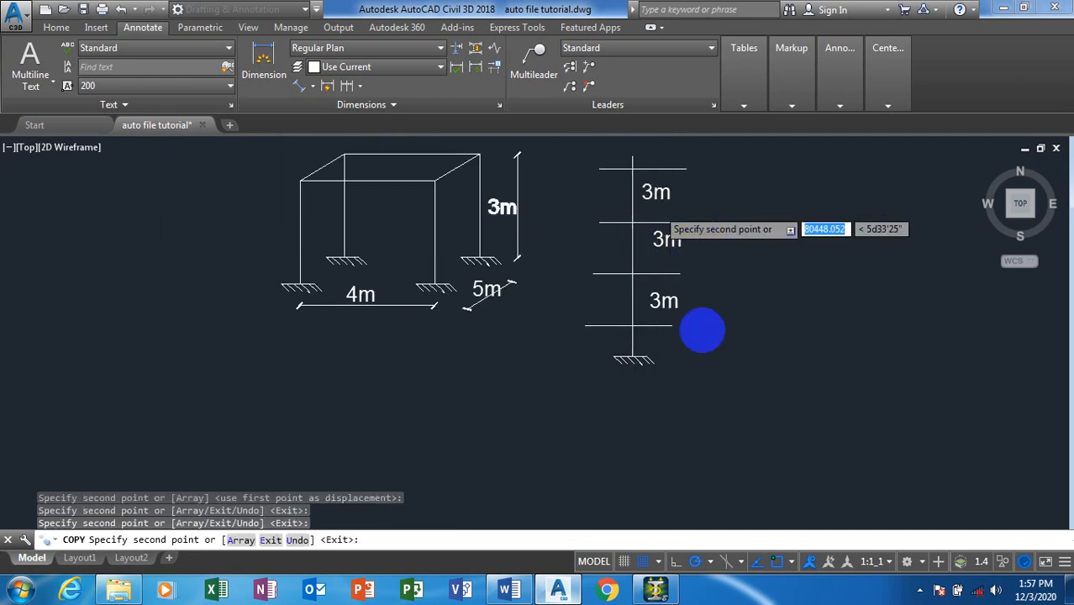
pyautogui.scroll(-3, 696, 332)
pyautogui.press('Escape')
# Change the height label in the middle gap between the floor lines to 6m.
pyautogui.scroll(4, 665, 321)
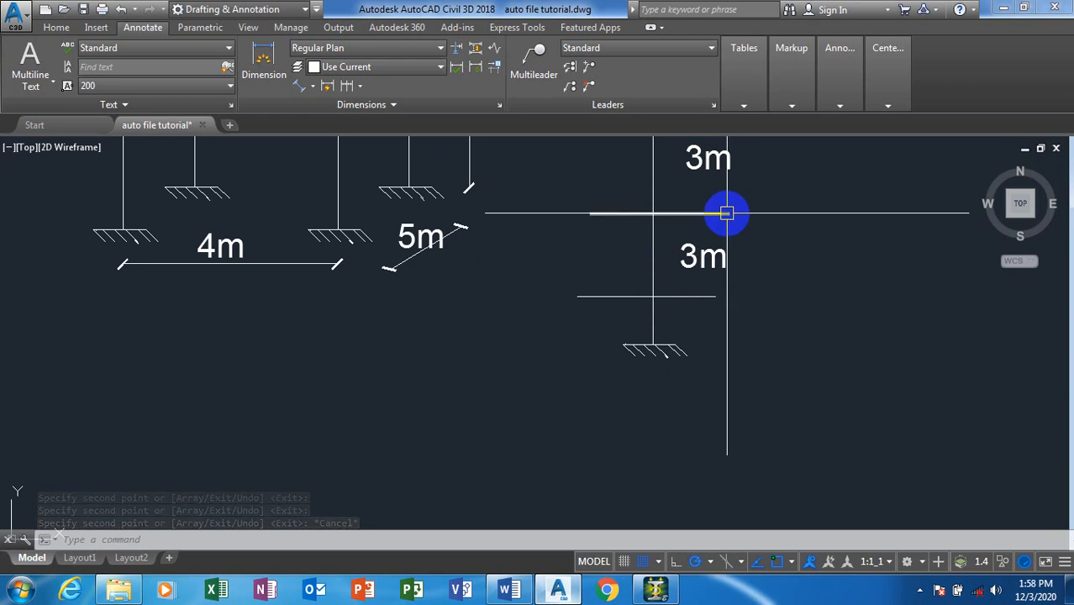
pyautogui.scroll(-4, 728, 211)
pyautogui.scroll(1, 711, 223)
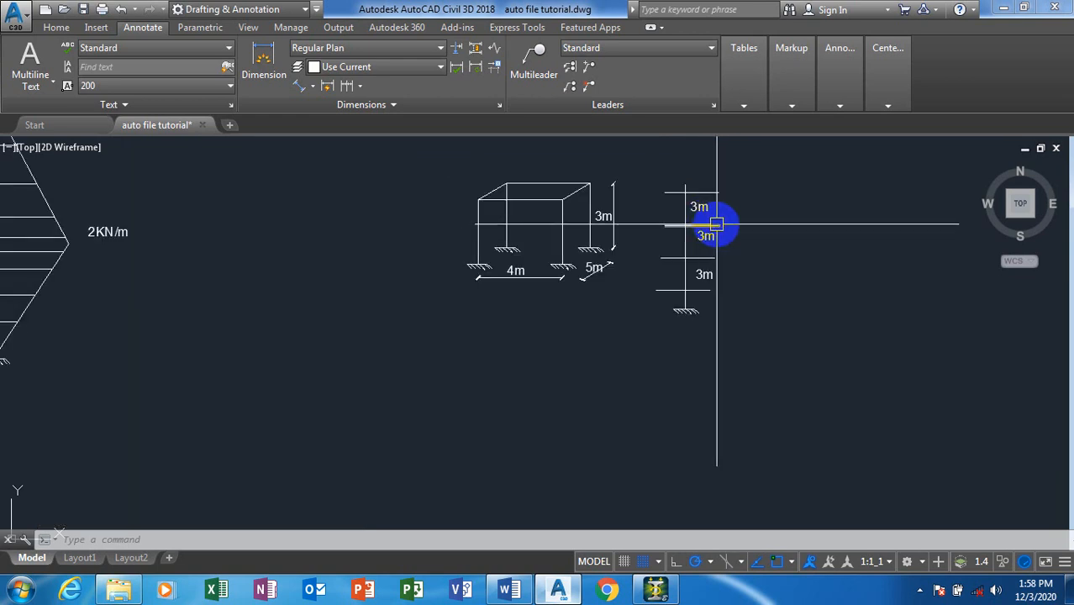
pyautogui.scroll(2, 714, 225)
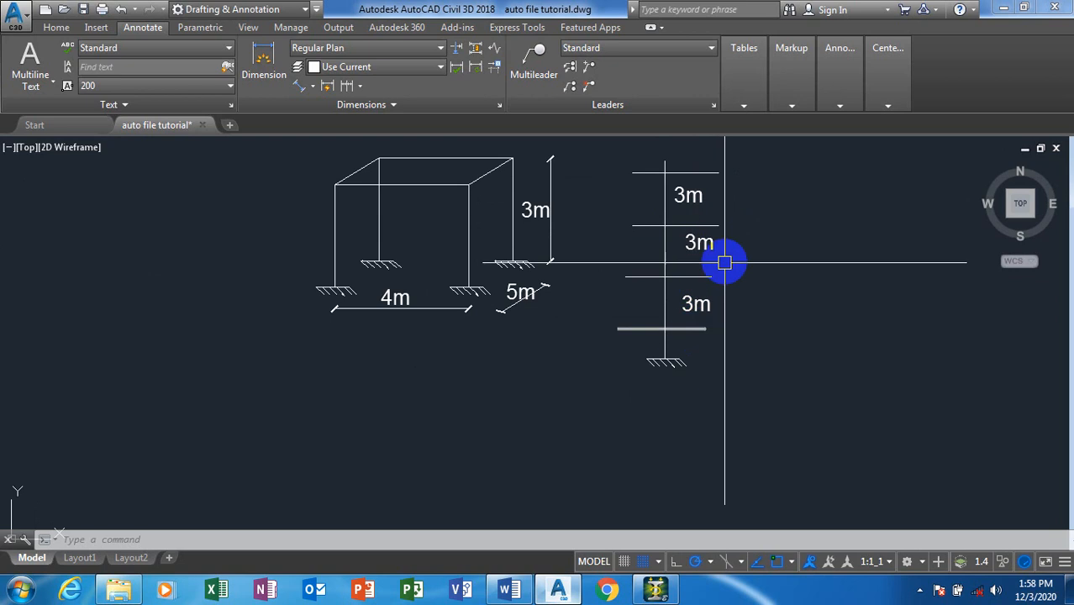
pyautogui.scroll(3, 702, 231)
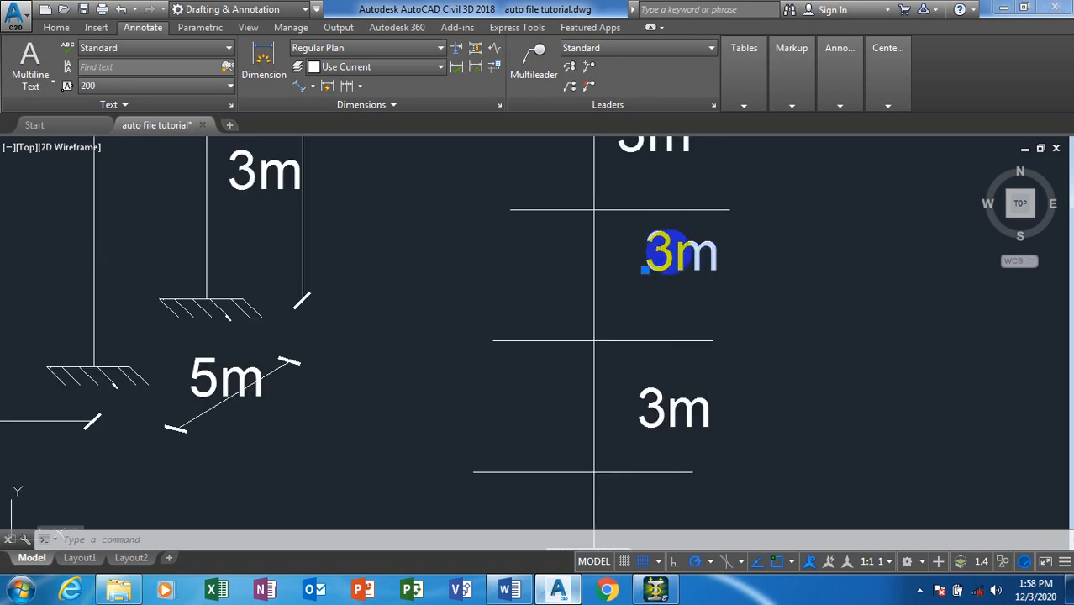
pyautogui.doubleClick(666, 252)
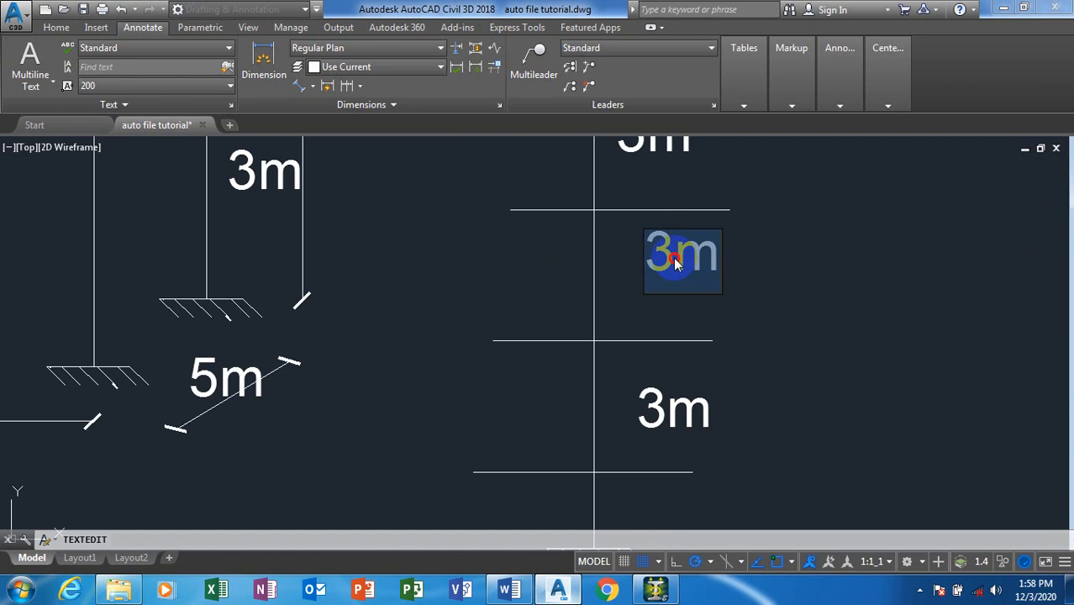
pyautogui.click(673, 259)
pyautogui.press('BackSpace')
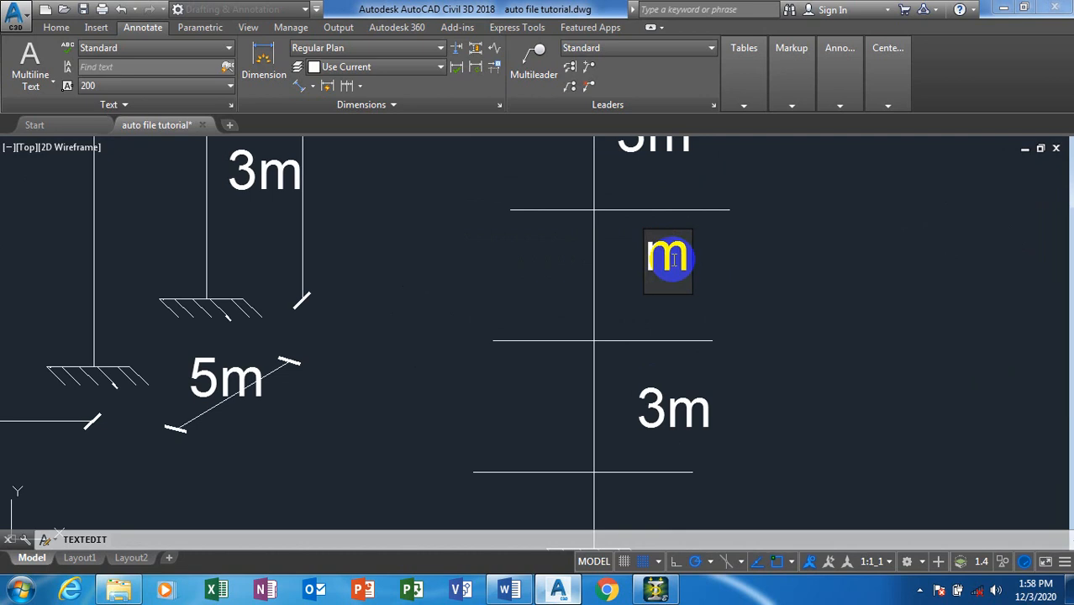
pyautogui.write('6')
pyautogui.click(695, 317)
# Examine the floor lines and their height labels along the vertical line of the elevation sketch.
pyautogui.scroll(-4, 689, 213)
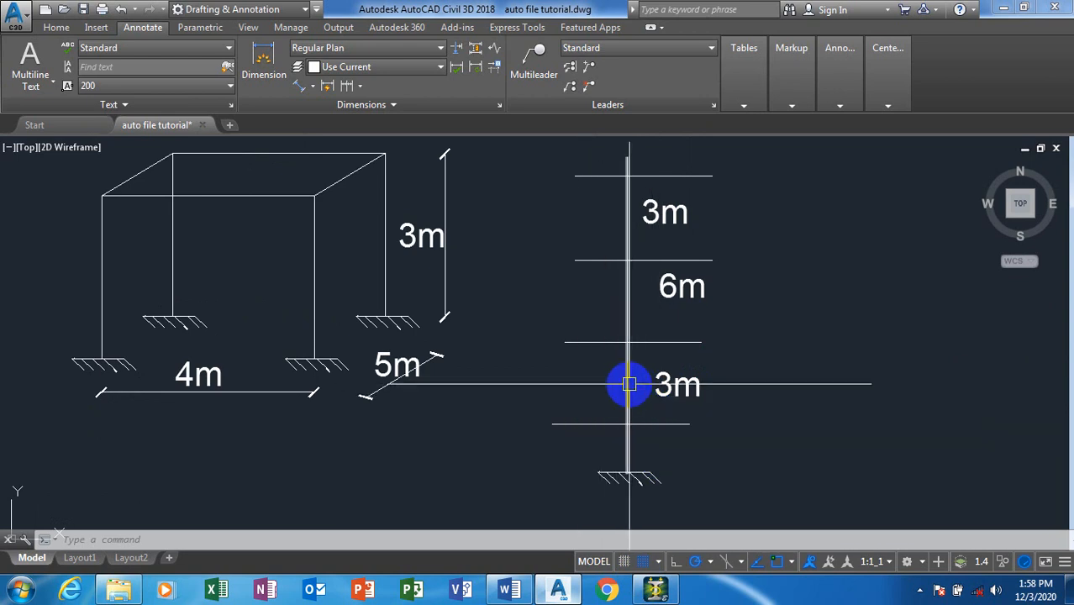
pyautogui.scroll(2, 628, 386)
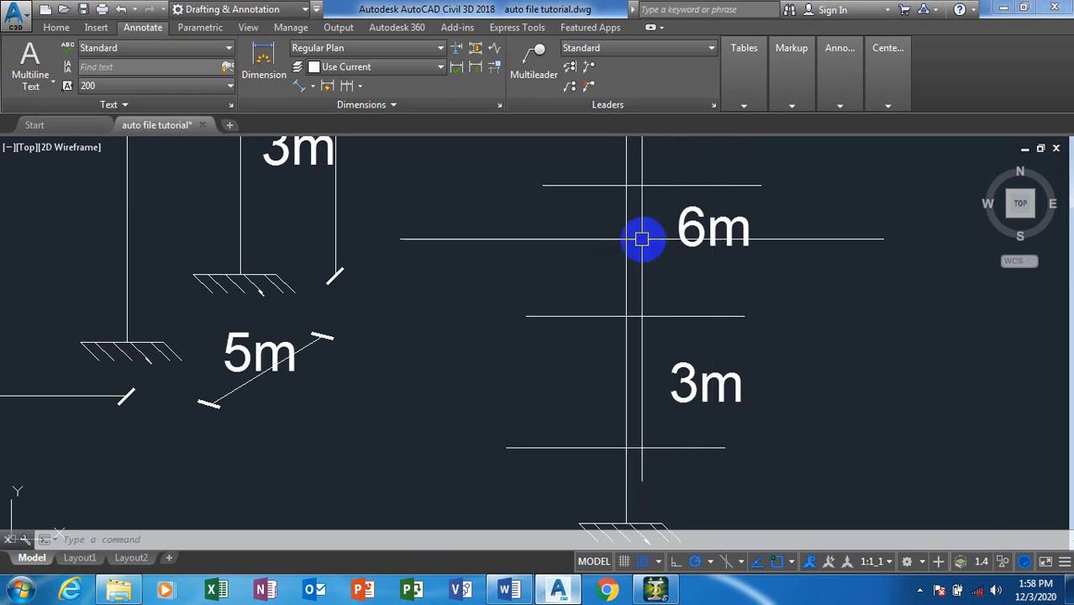
pyautogui.scroll(-2, 599, 221)
pyautogui.scroll(4, 661, 198)
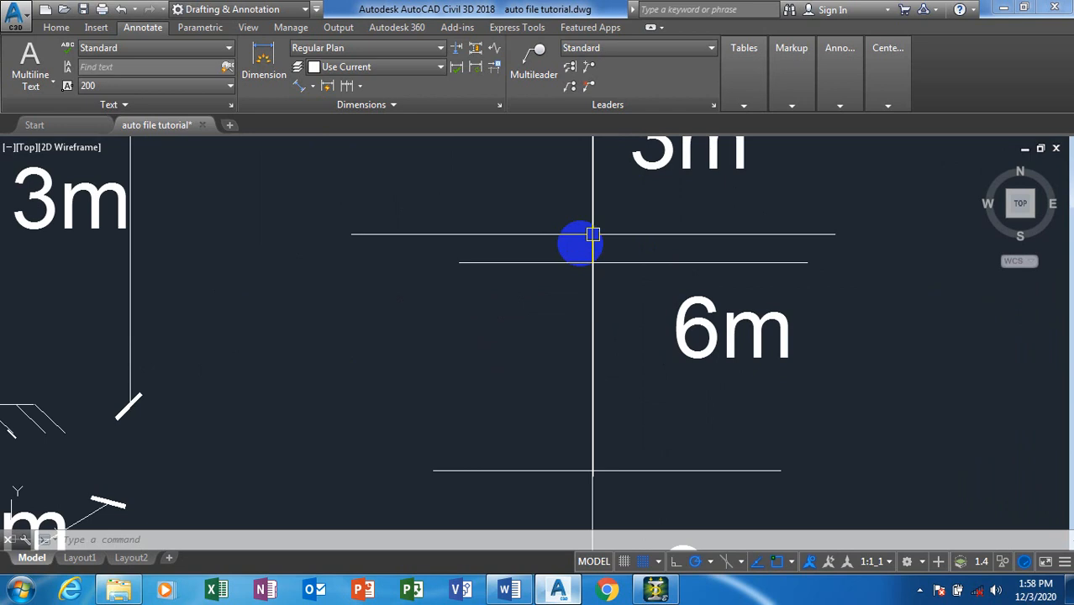
pyautogui.scroll(-4, 583, 261)
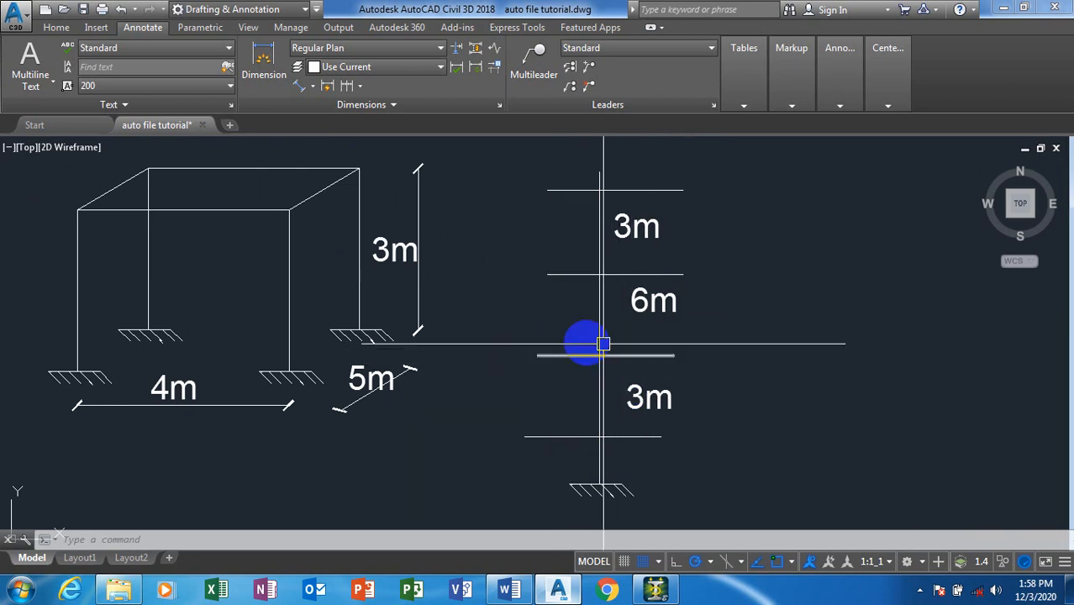
pyautogui.scroll(2, 602, 356)
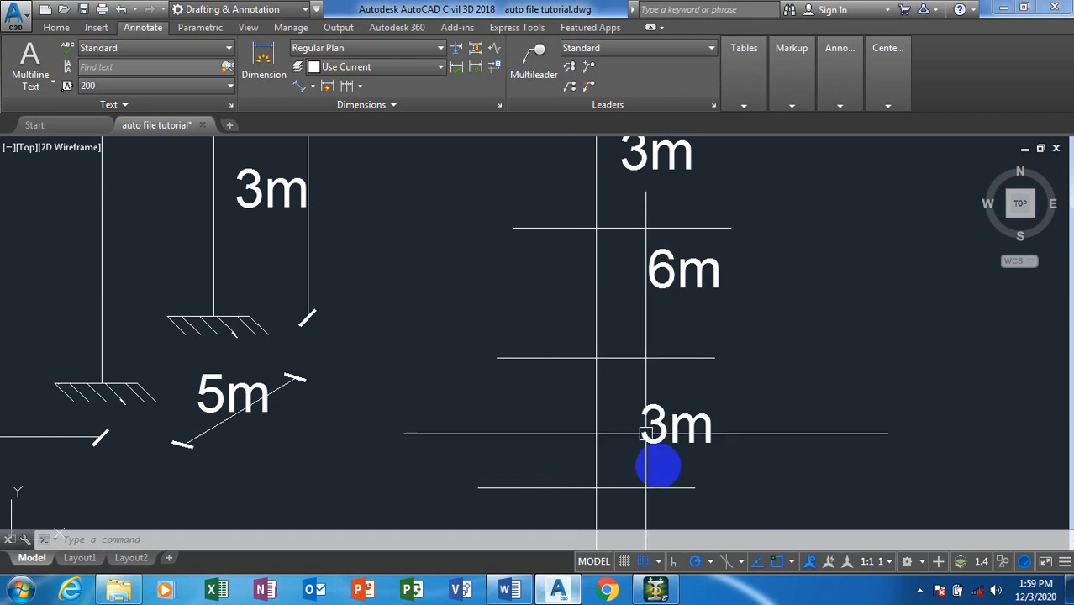
# Switch to STAAD.Pro, accept the Auto Save request and save the modified structure.
pyautogui.click(658, 591)
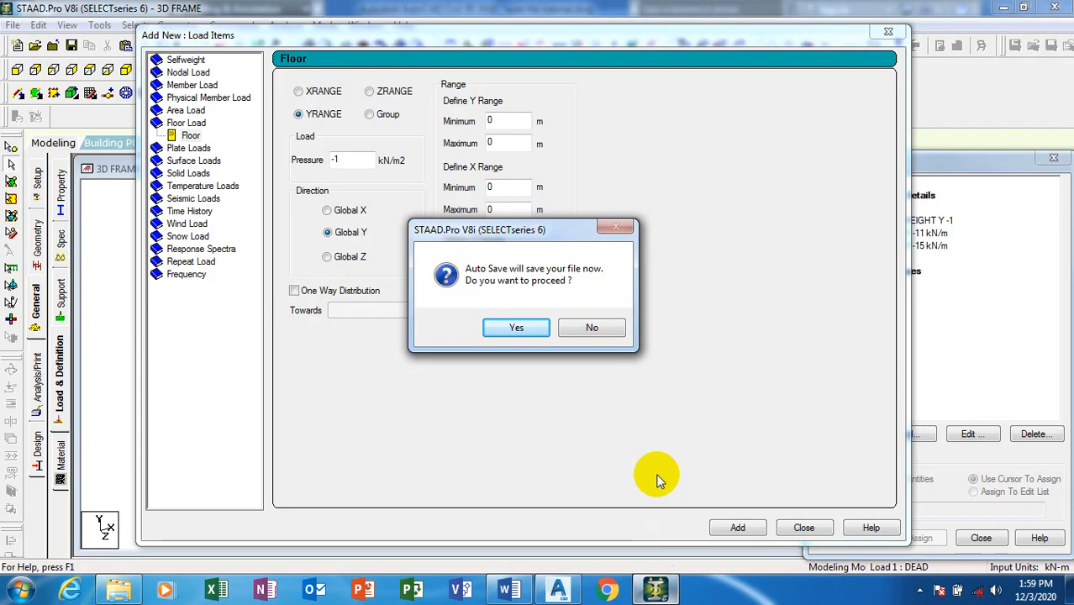
pyautogui.click(517, 328)
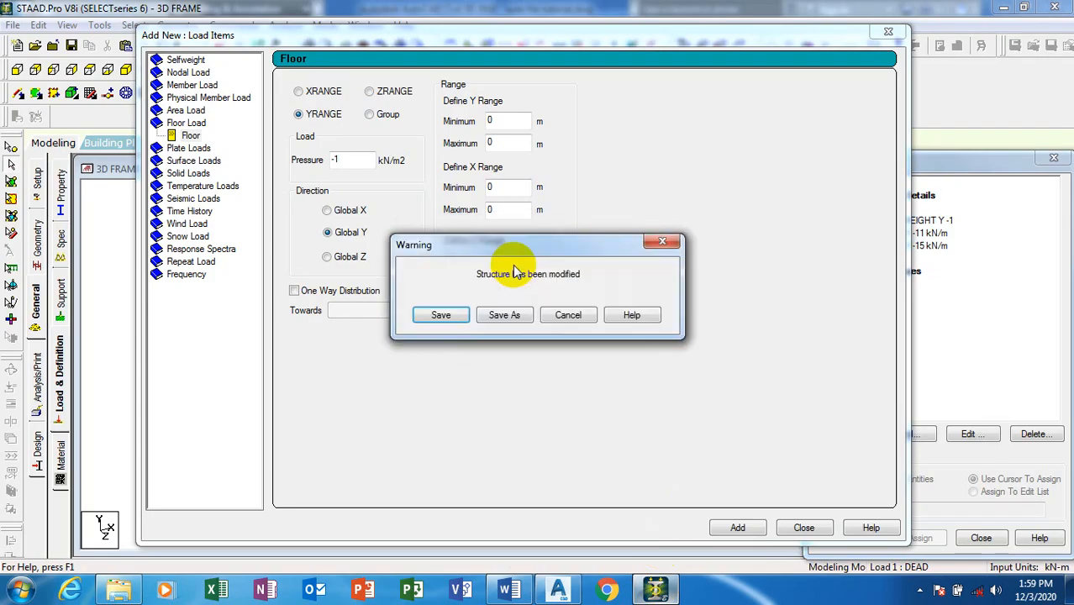
pyautogui.click(433, 313)
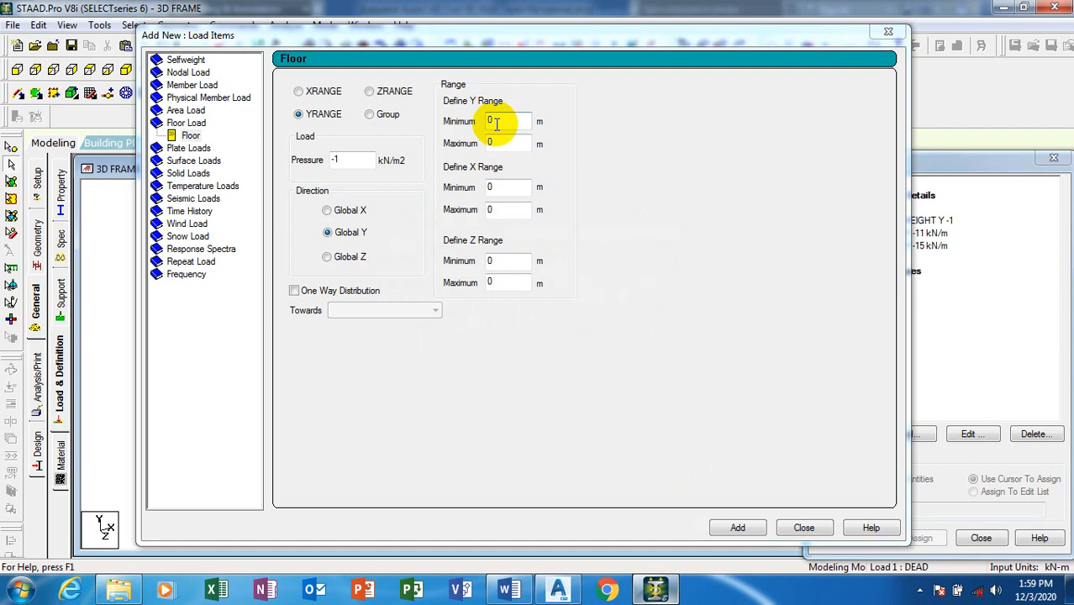
# Check the floor heights in the AutoCAD sketch, return to STAAD.Pro and set the floor load's Y range to minimum 2 m, maximum 3 m.
pyautogui.moveTo(496, 123); pyautogui.dragTo(466, 125)
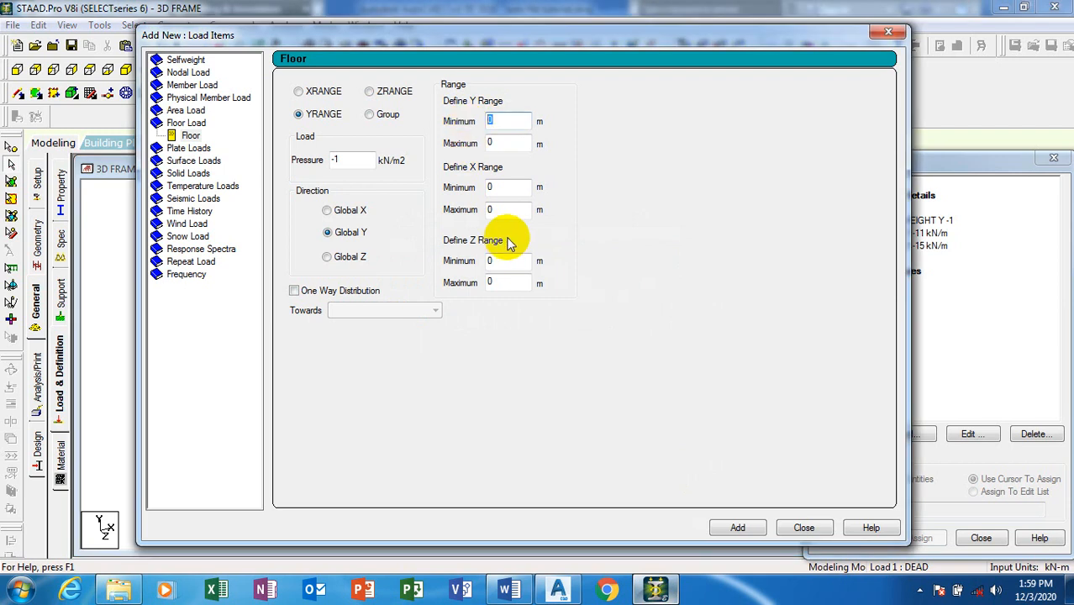
pyautogui.click(655, 591)
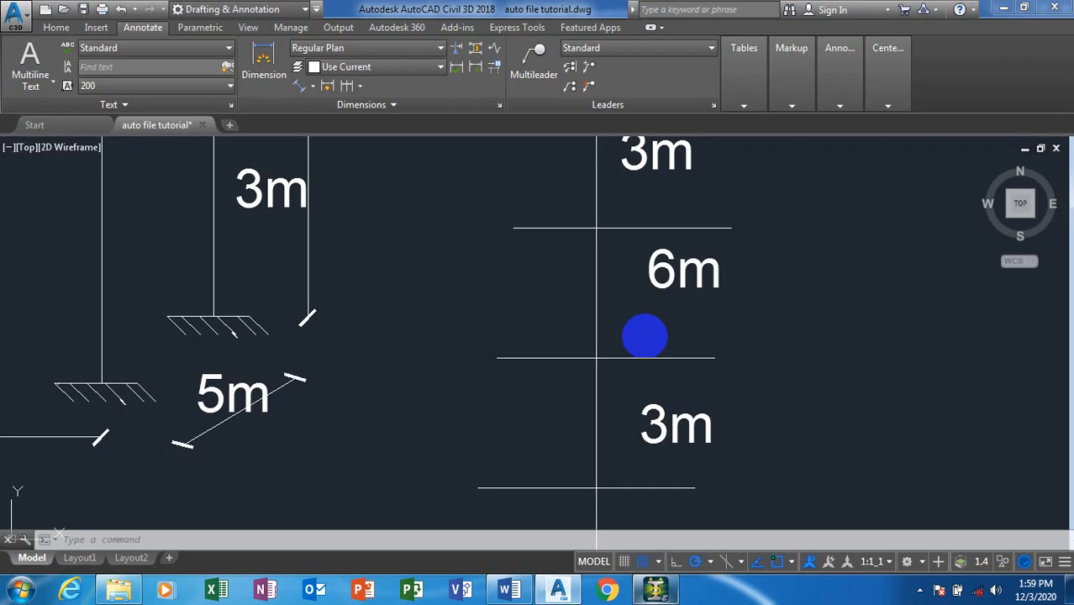
pyautogui.scroll(4, 639, 368)
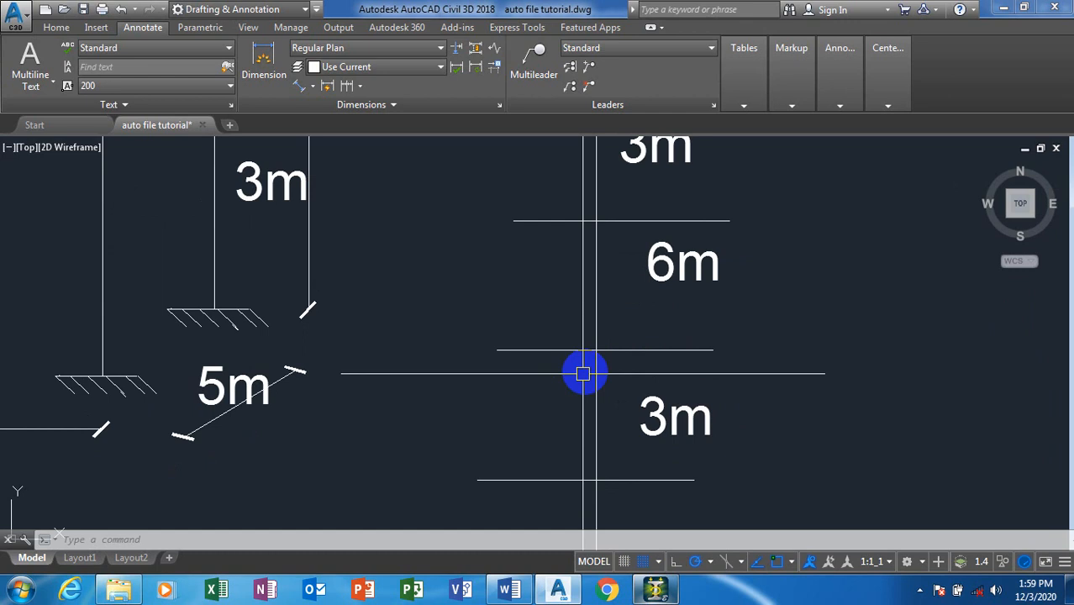
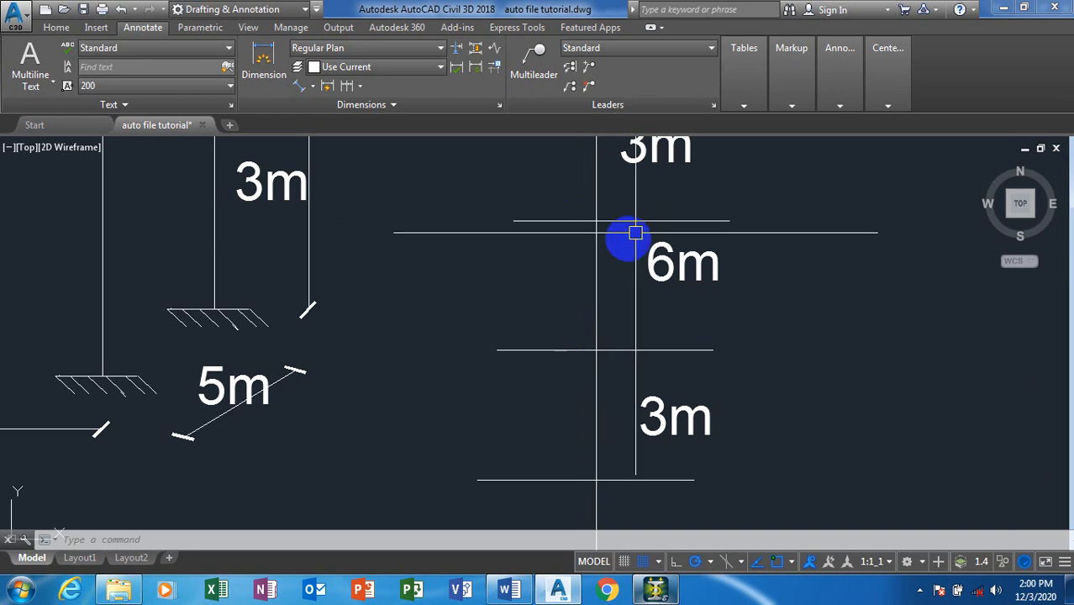
pyautogui.click(655, 591)
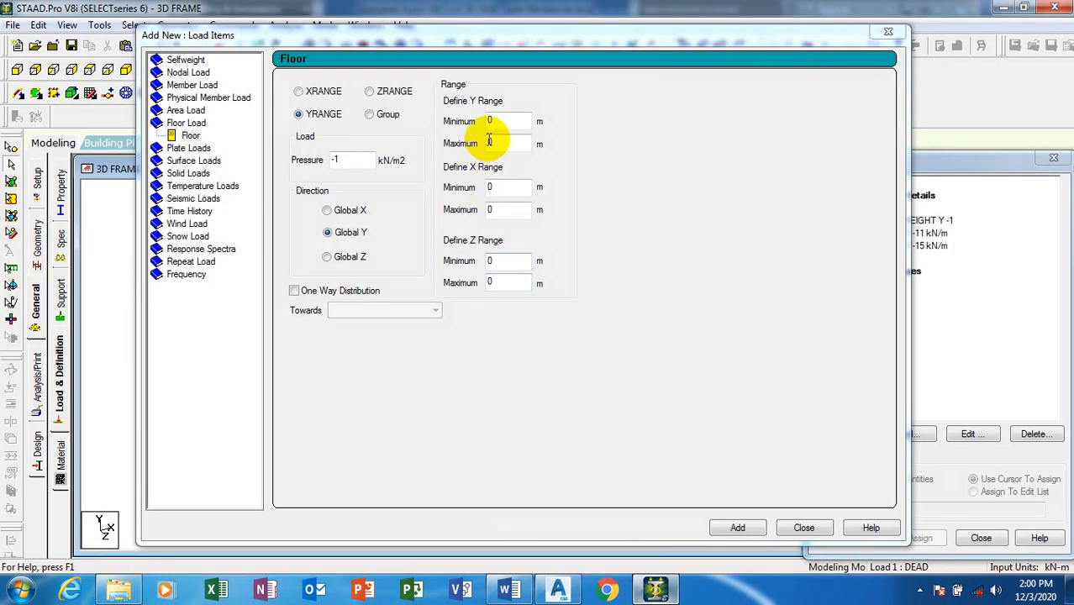
pyautogui.moveTo(491, 120); pyautogui.dragTo(445, 123)
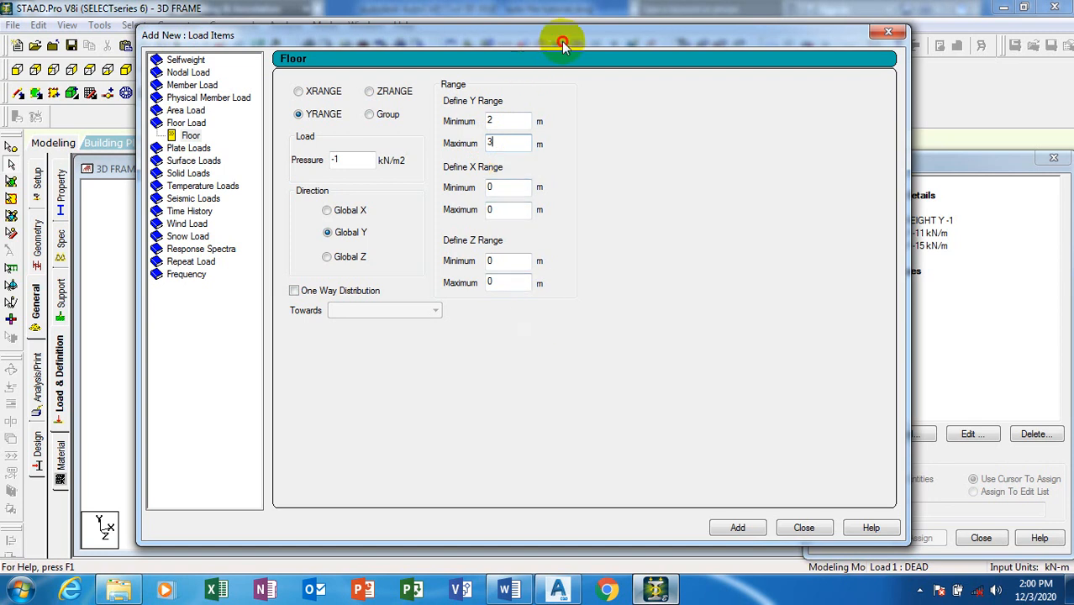
# Move the load items dialog aside, display member dimensions on the whole structure, and bring the dialog back.
pyautogui.moveTo(563, 42); pyautogui.dragTo(982, 141)
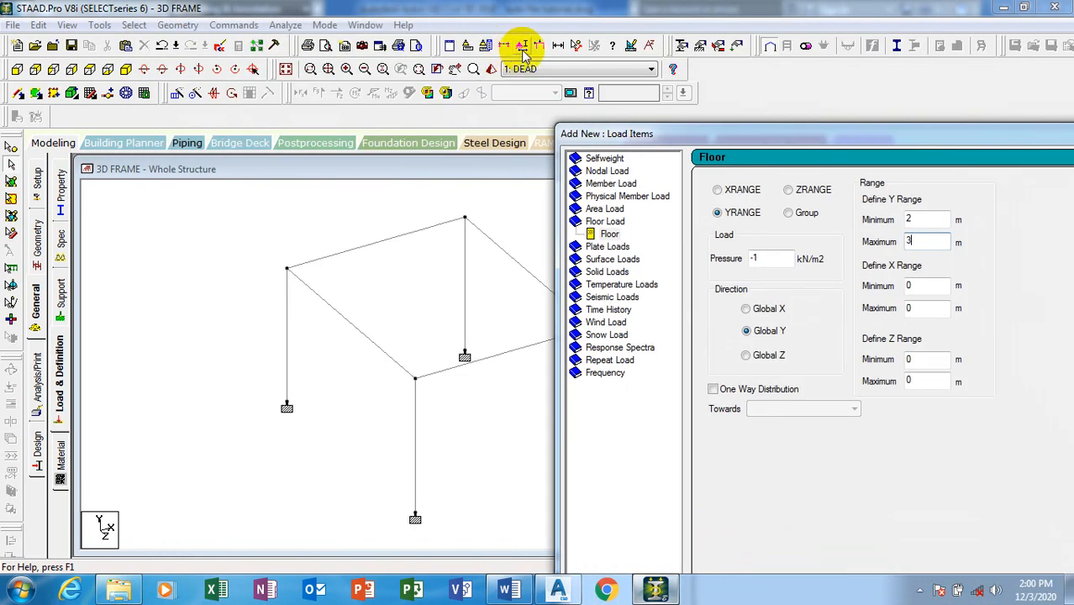
pyautogui.click(558, 44)
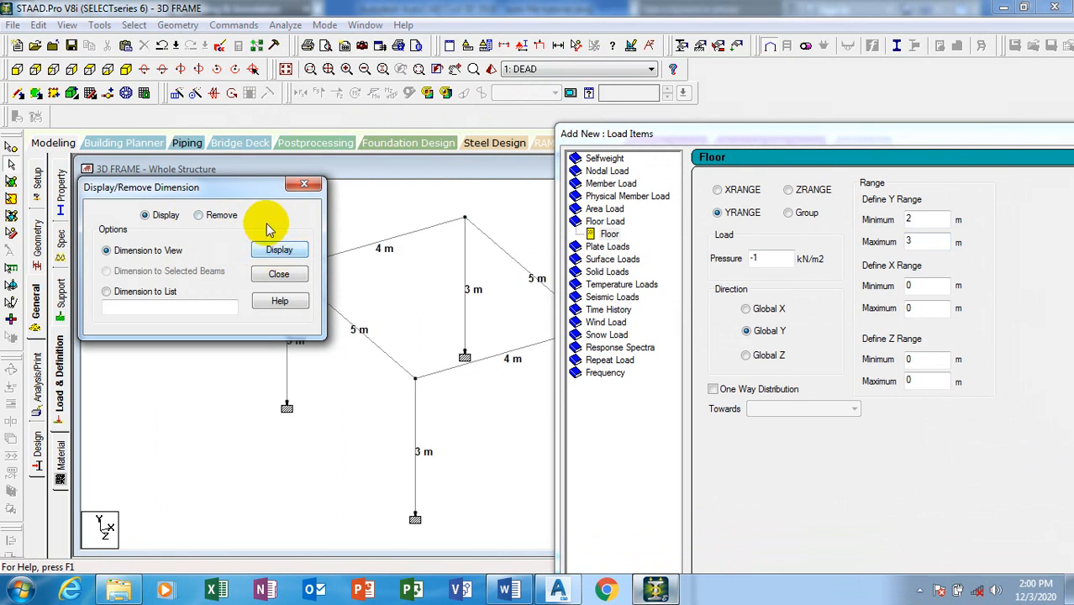
pyautogui.click(304, 186)
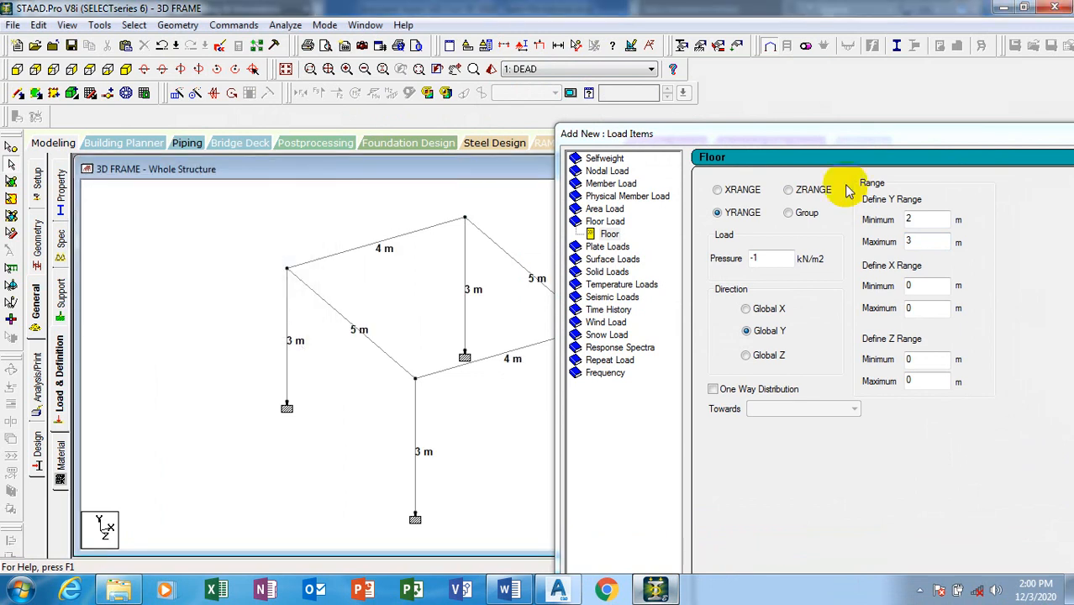
pyautogui.moveTo(845, 138); pyautogui.dragTo(493, 58)
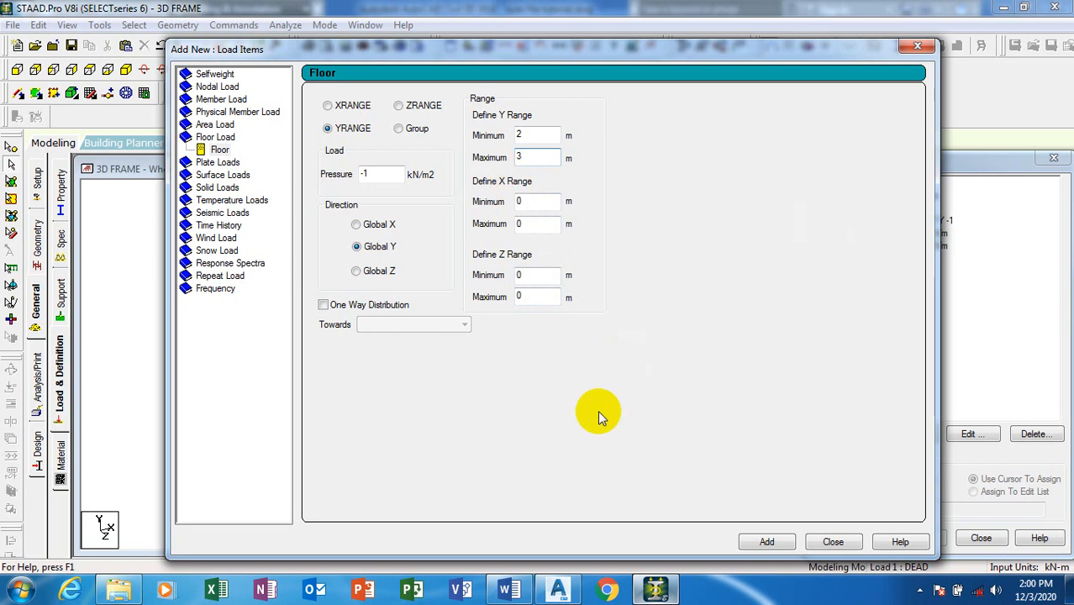
# Switch to AutoCAD and draw a rectangle as a floor plan in the empty area beside the elevation sketch.
pyautogui.click(559, 591)
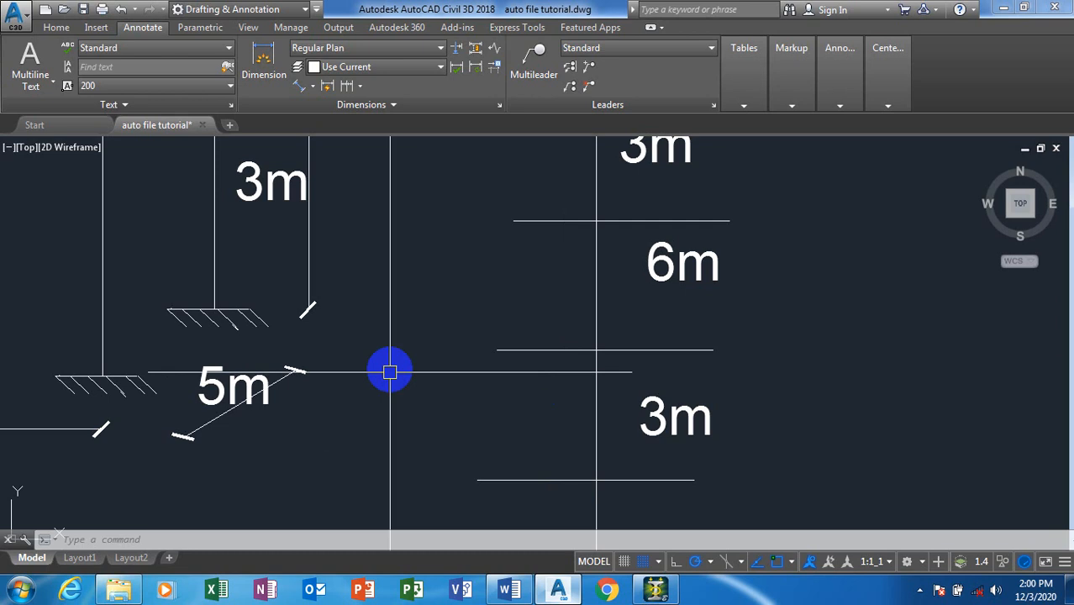
pyautogui.scroll(-5, 472, 312)
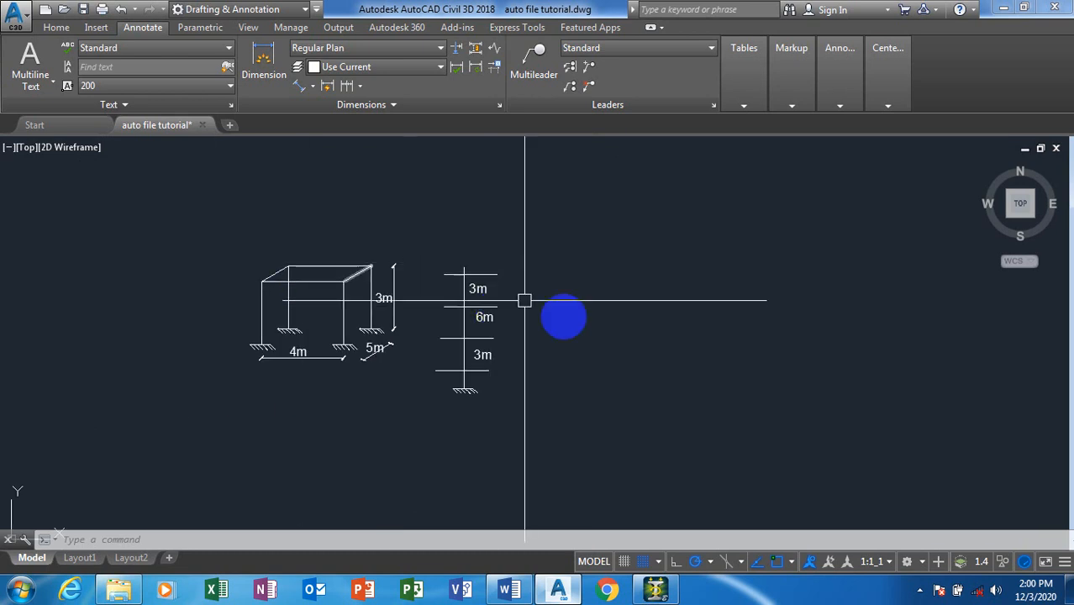
pyautogui.scroll(2, 622, 338)
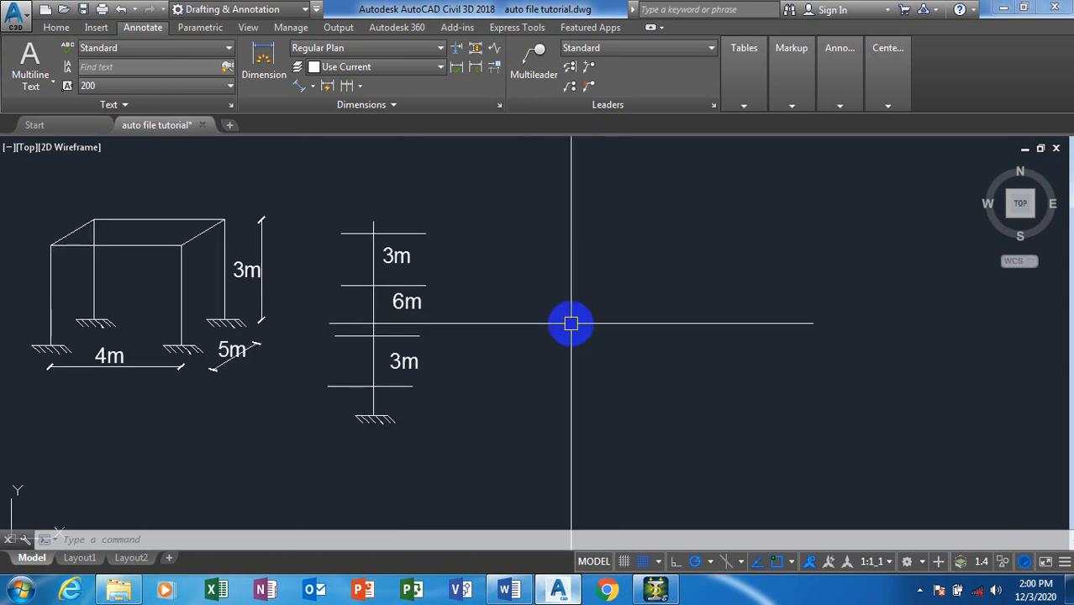
pyautogui.press('Return')
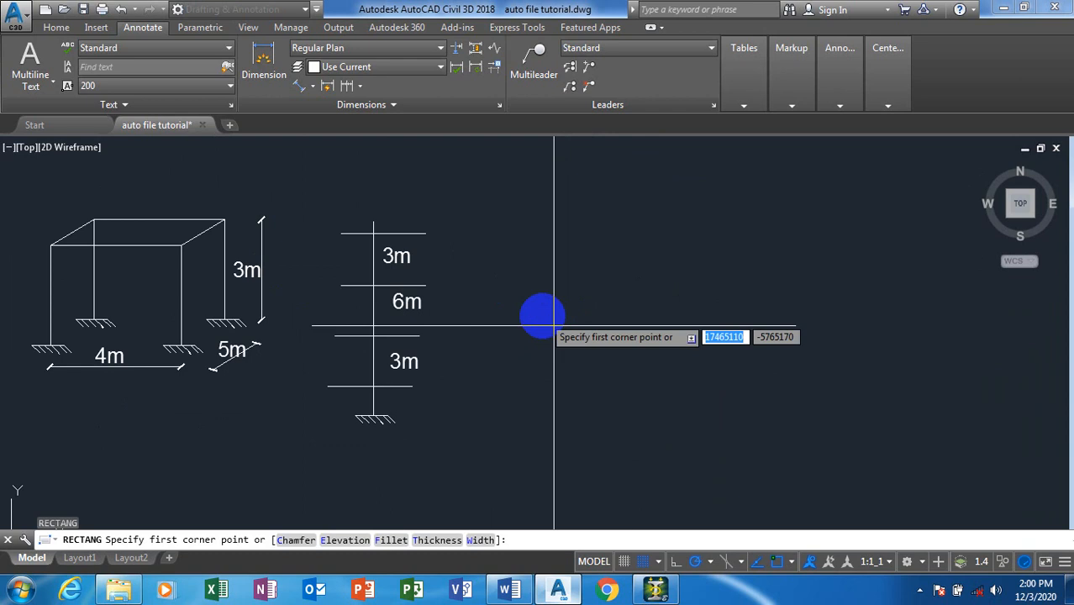
pyautogui.click(542, 314)
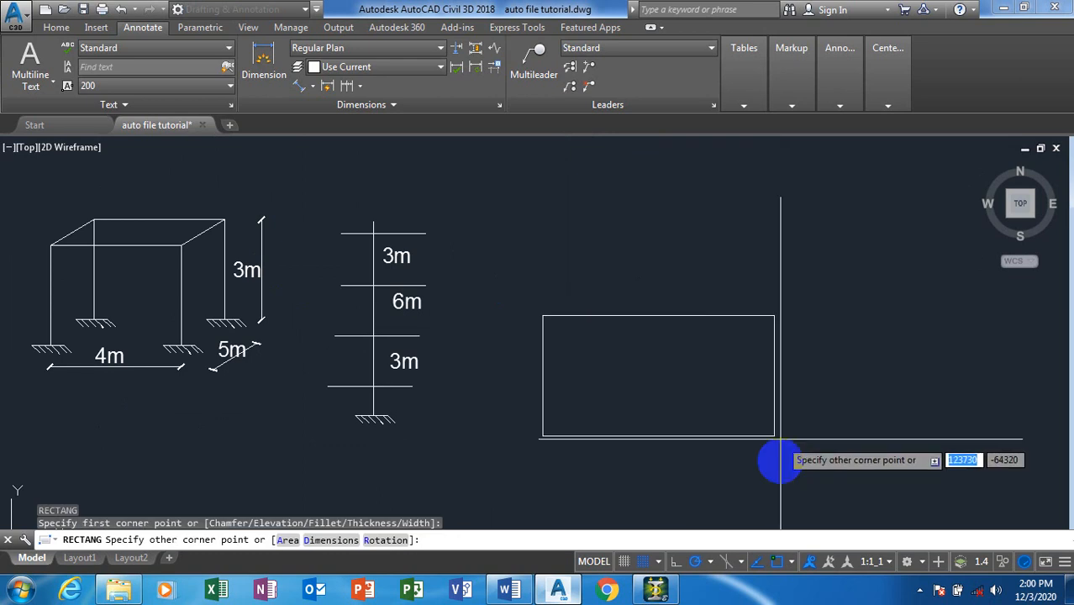
pyautogui.click(774, 485)
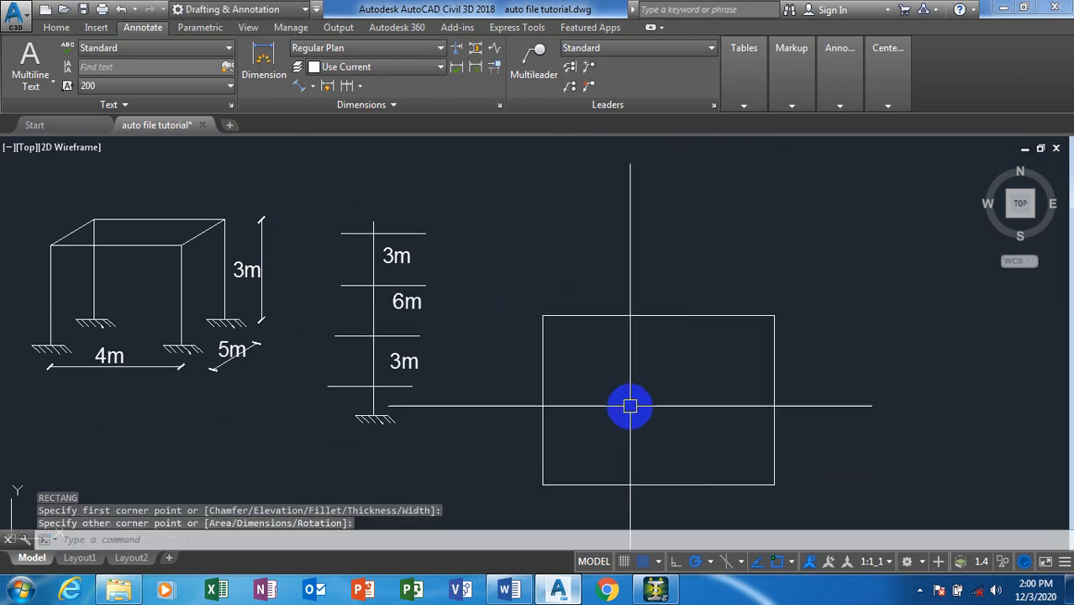
# Draw a vertical line through the rectangle, slightly left of its centre, extending past both its upper and lower edges.
pyautogui.write('l')
pyautogui.press('Return')
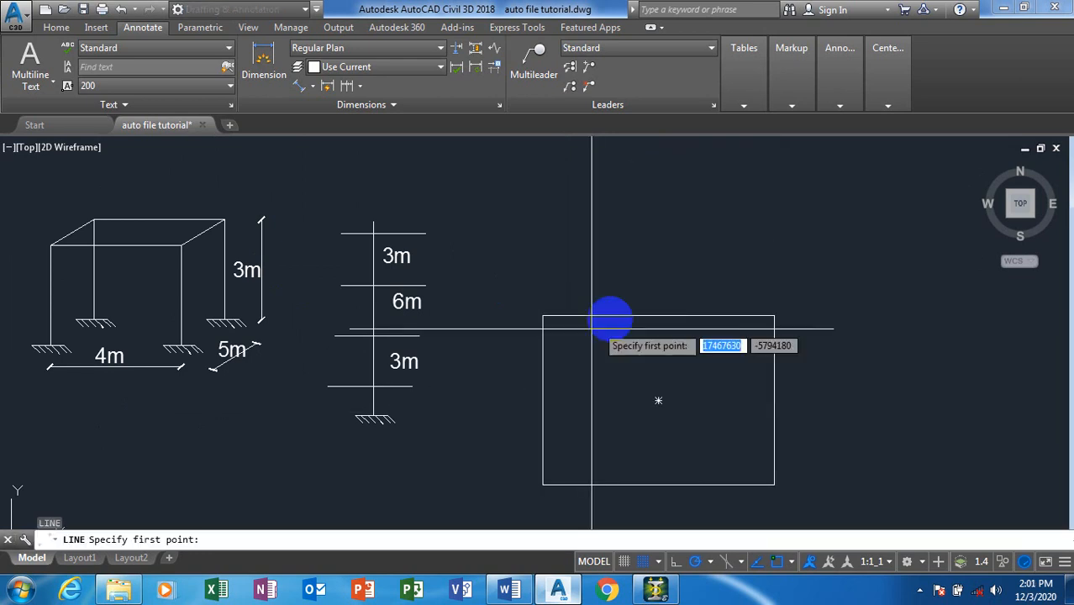
pyautogui.click(639, 283)
pyautogui.click(642, 510)
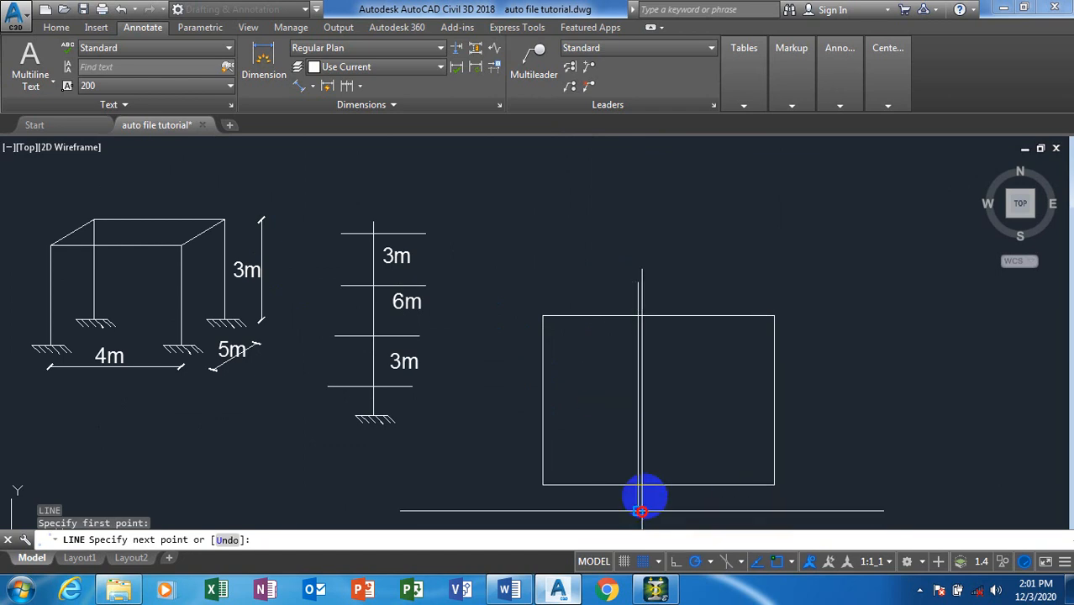
pyautogui.press('Escape')
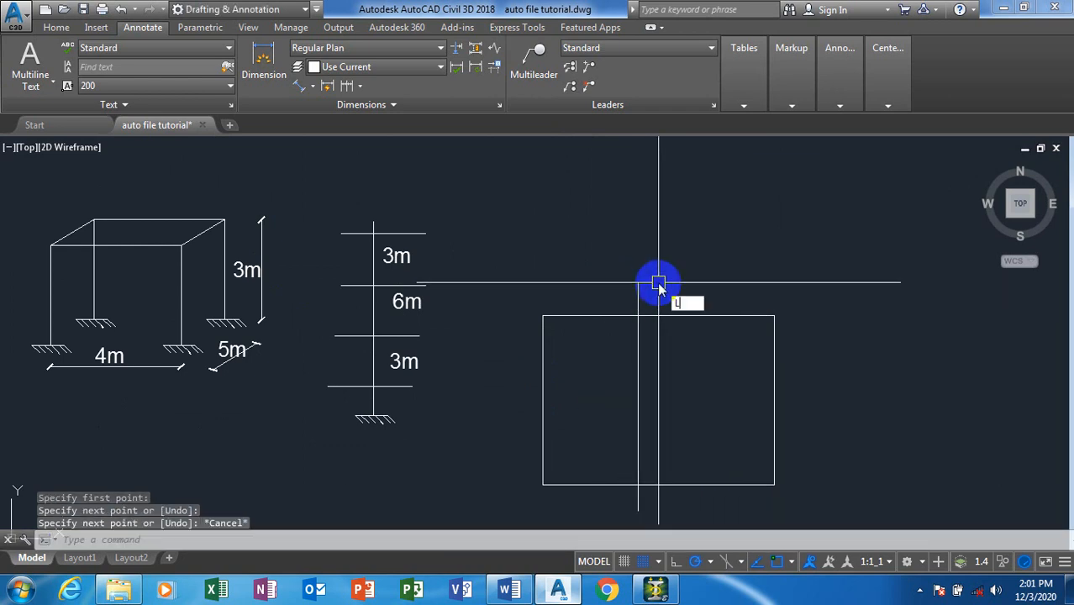
pyautogui.press('Escape')
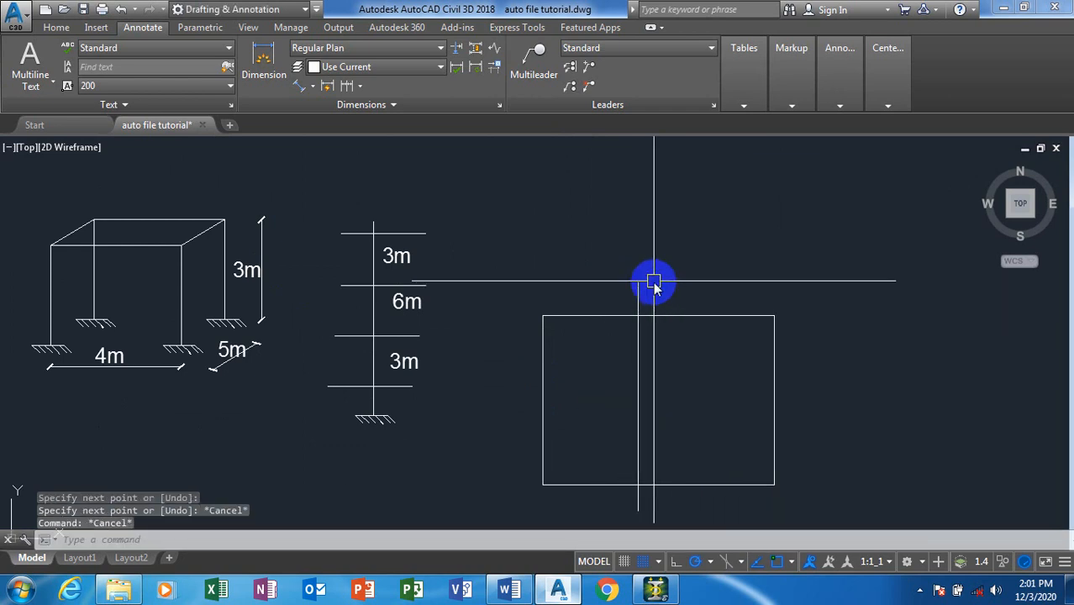
# Move the vertical line slightly to the right so it divides the floor plan rectangle near its centre.
pyautogui.write('m')
pyautogui.press('Return')
pyautogui.click(639, 292)
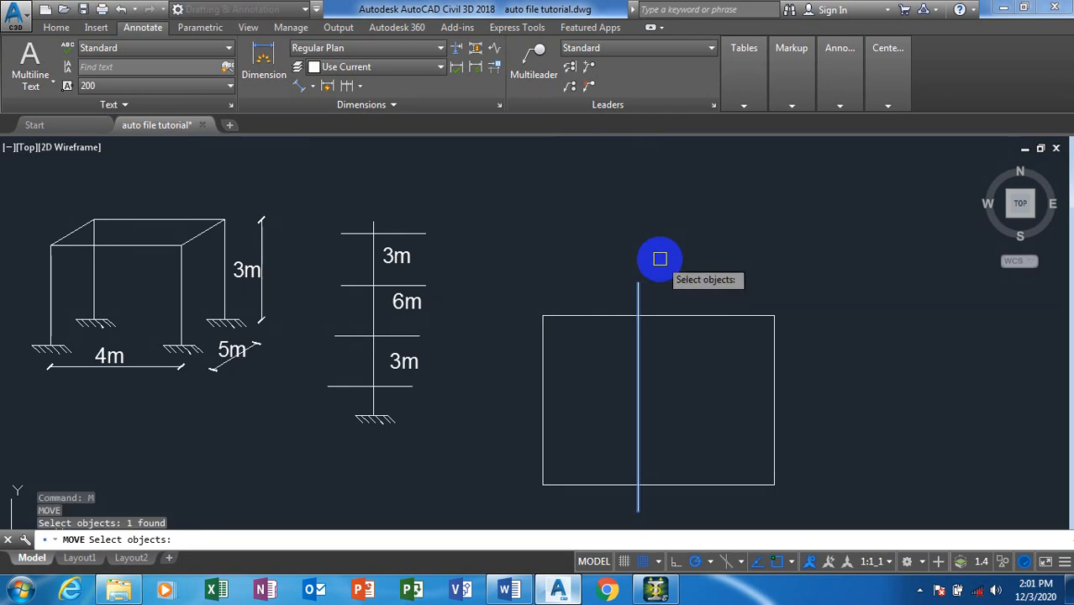
pyautogui.press('Return')
pyautogui.click(664, 260)
pyautogui.click(677, 260)
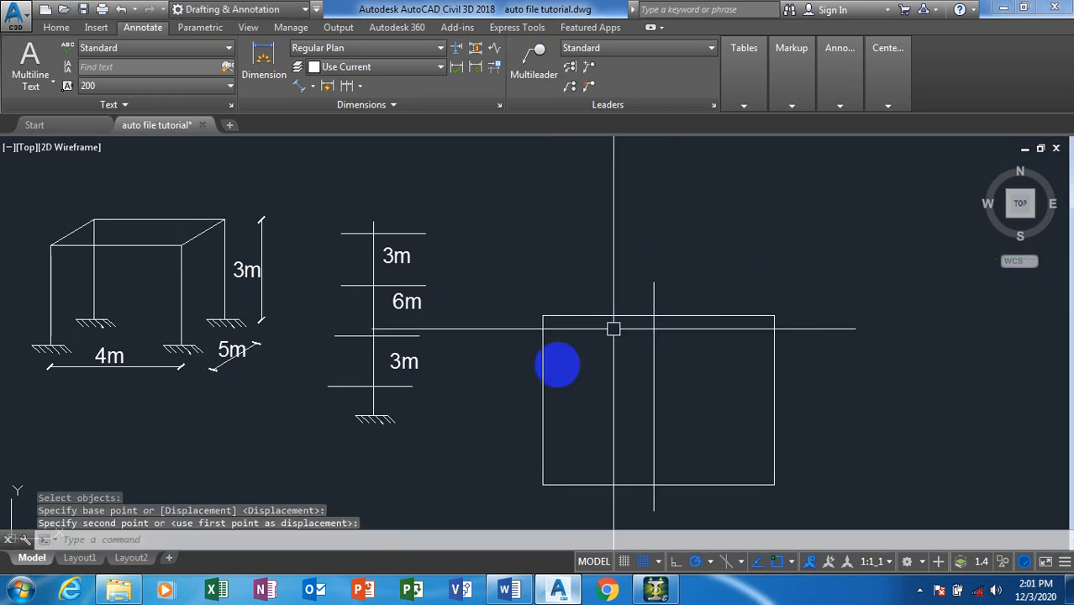
# Draw a horizontal line through the middle of the rectangle, extending past both its left and right edges.
pyautogui.write('l')
pyautogui.press('Return')
pyautogui.click(502, 400)
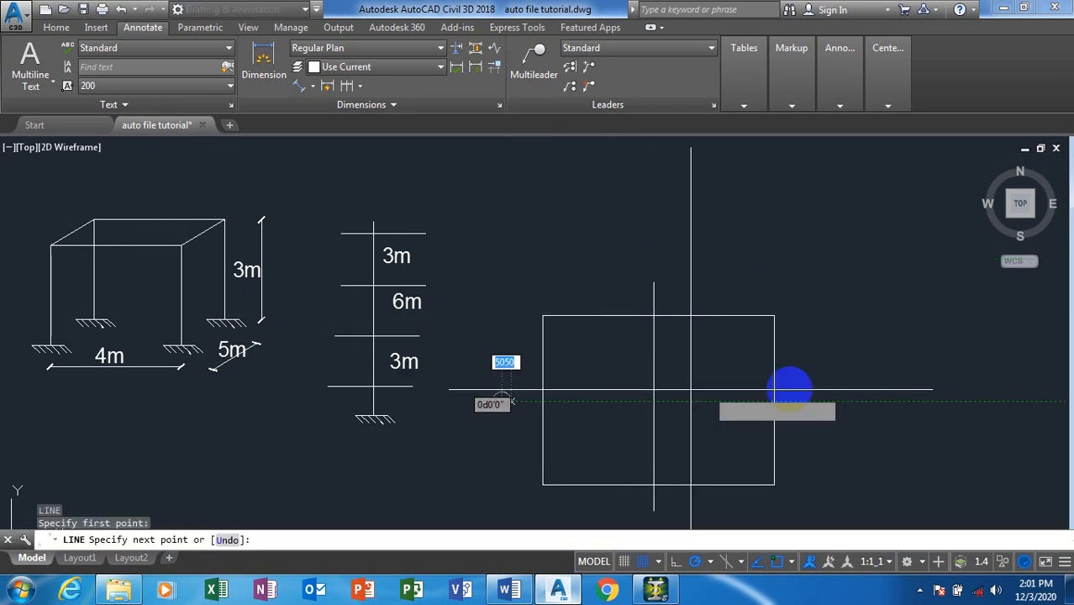
pyautogui.click(840, 401)
pyautogui.press('Escape')
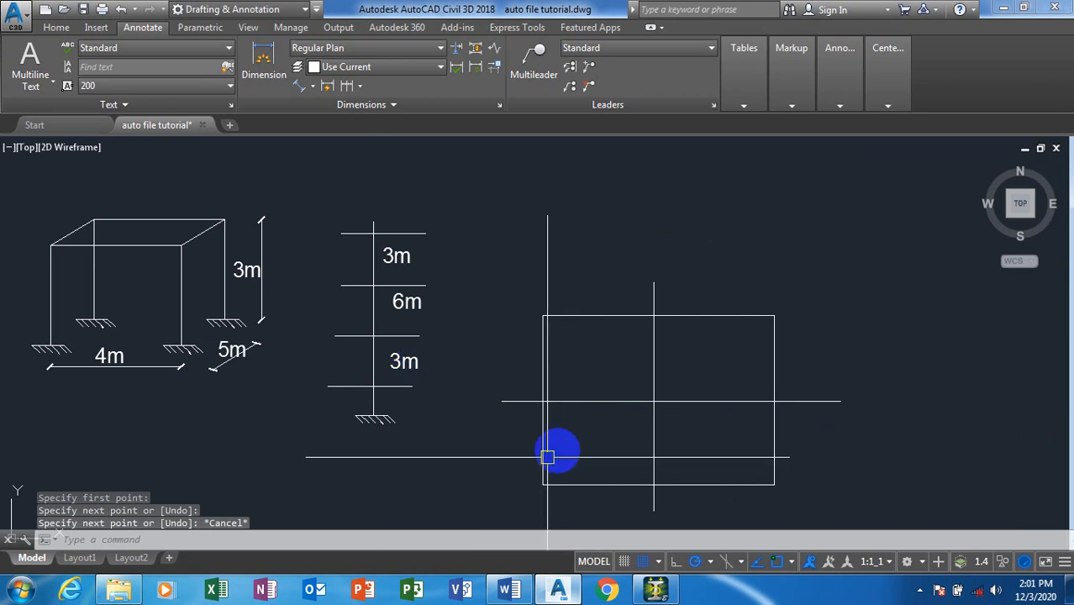
# Copy the lowest 3m label of the elevation sketch into each of the four panels of the floor plan.
pyautogui.write('c')
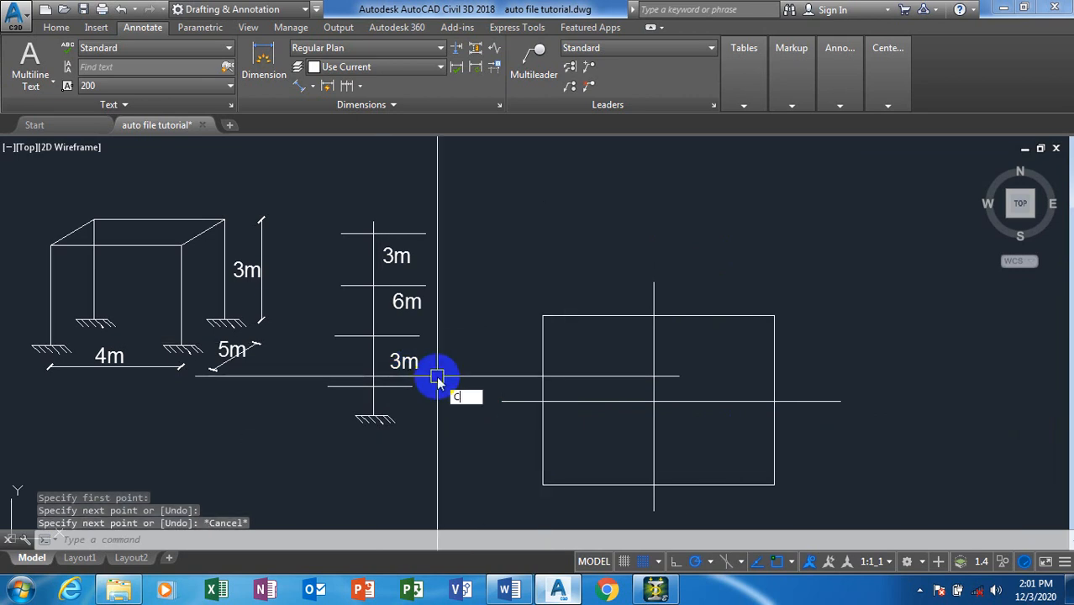
pyautogui.write('o')
pyautogui.press('Return')
pyautogui.click(408, 361)
pyautogui.click(453, 366)
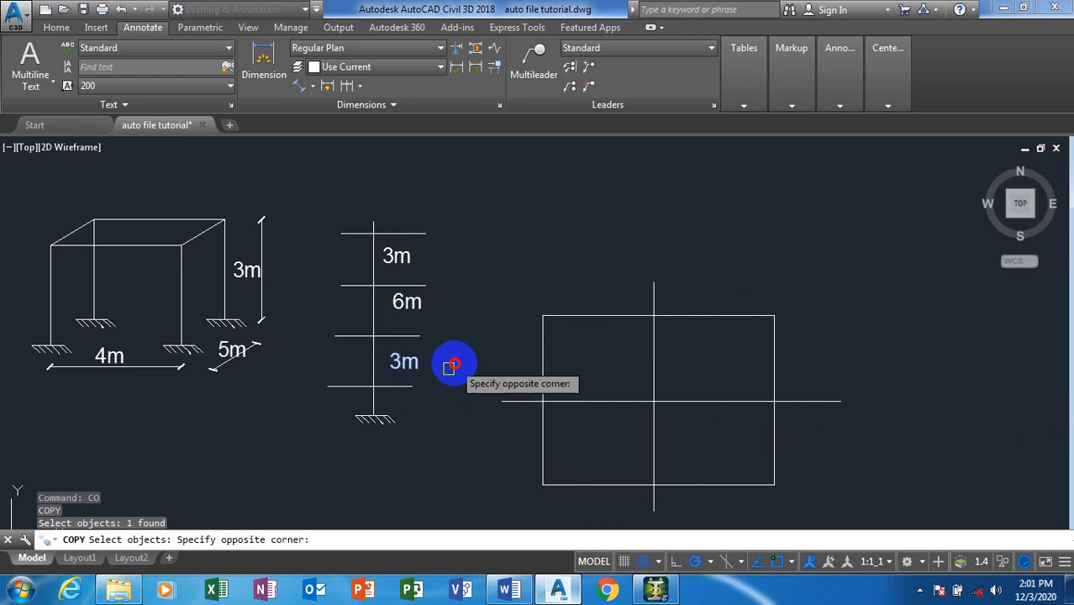
pyautogui.click(555, 453)
pyautogui.press('Return')
pyautogui.click(430, 363)
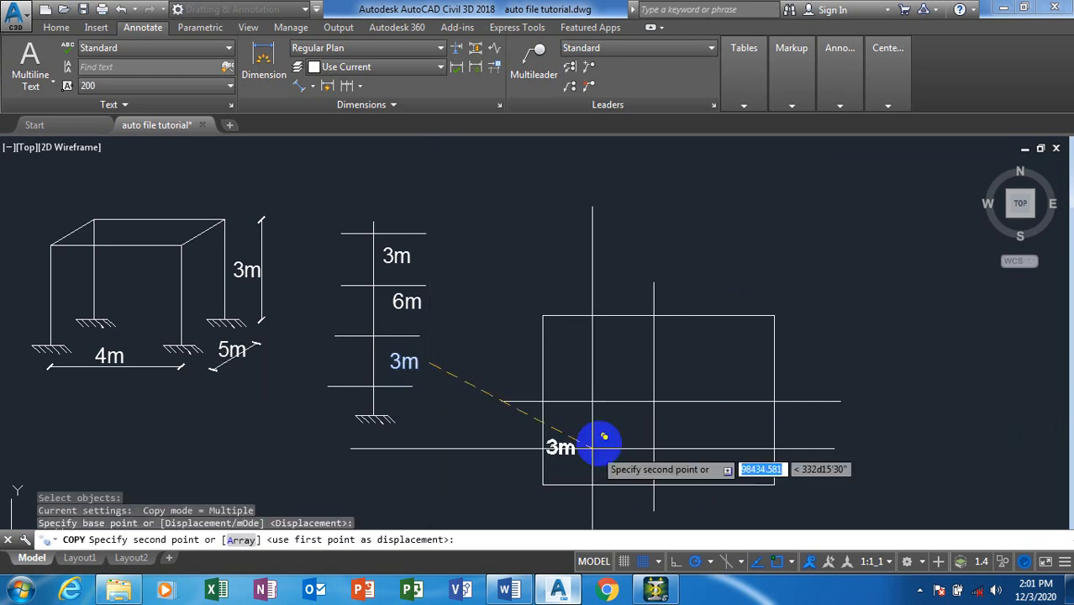
pyautogui.click(621, 442)
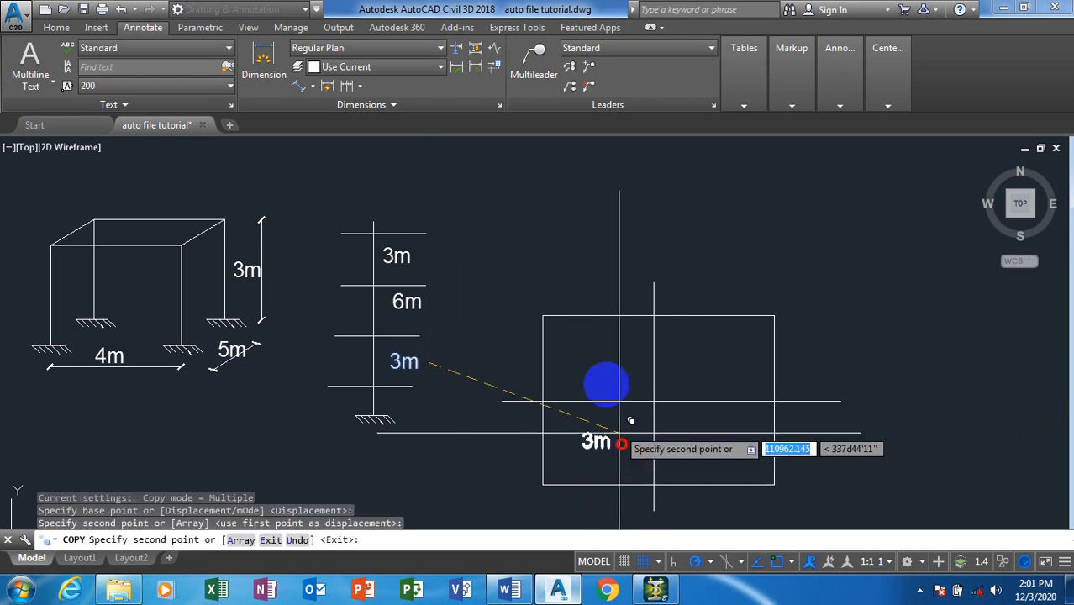
pyautogui.click(624, 362)
pyautogui.click(734, 364)
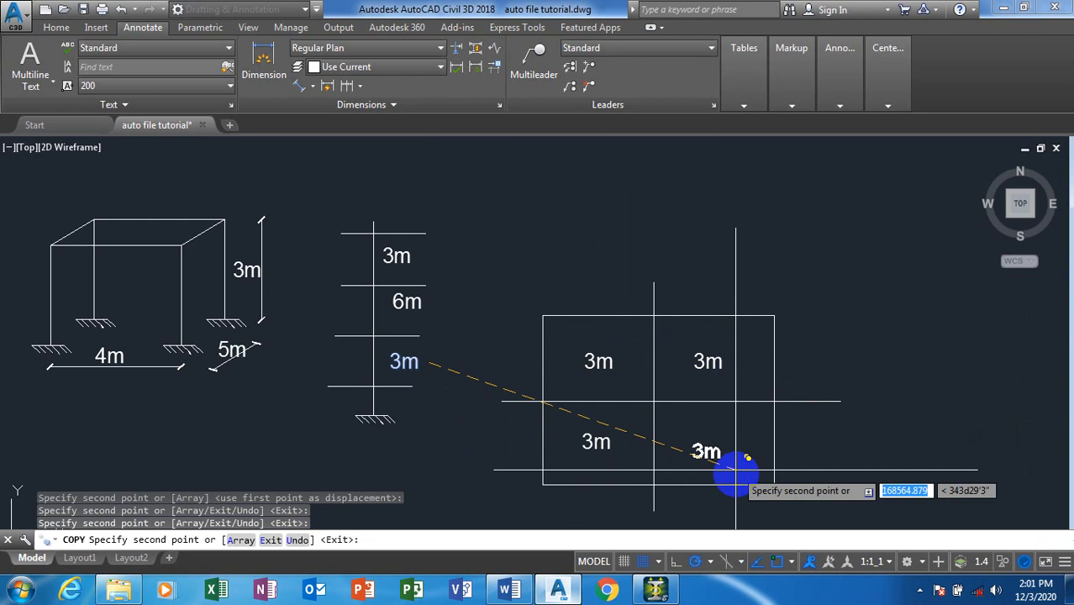
pyautogui.click(736, 444)
pyautogui.press('Escape')
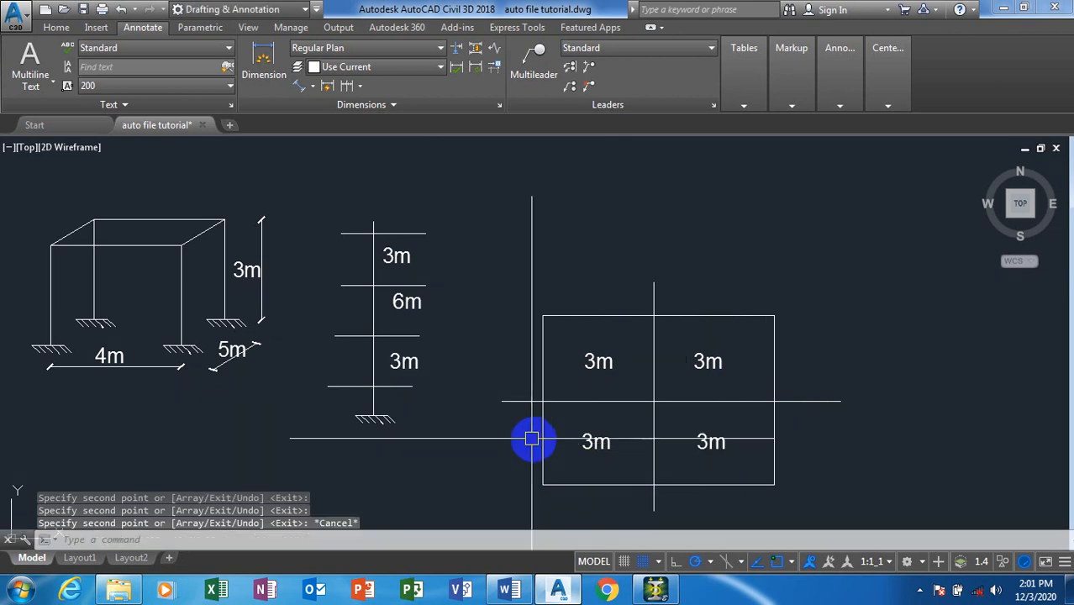
# Relabel the floor plan's lower-left panel P1 and upper-left panel P2, and open the upper-right panel's label for editing.
pyautogui.doubleClick(598, 443)
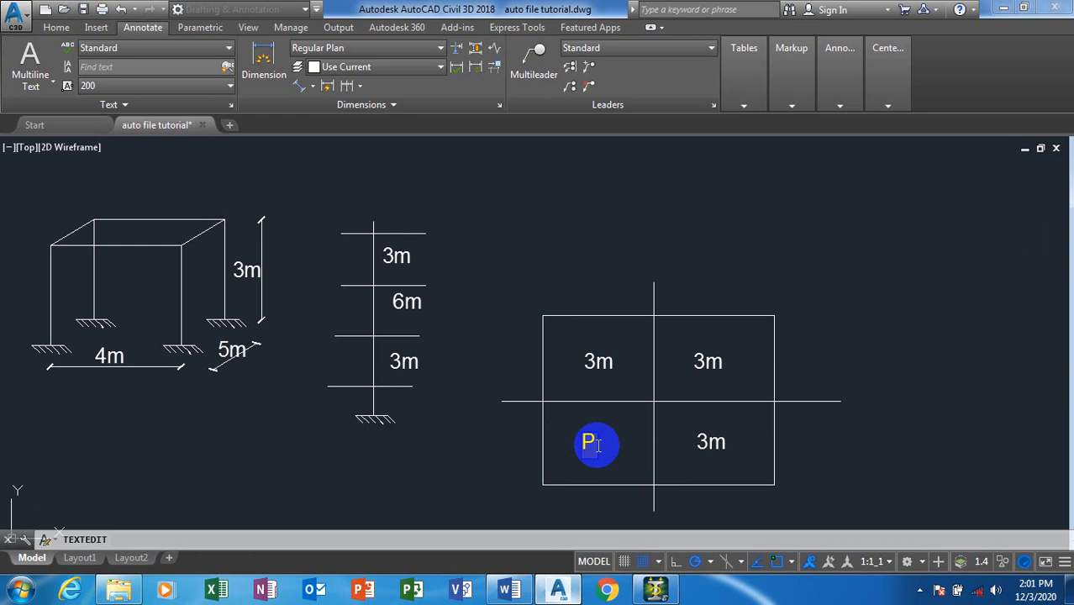
pyautogui.click(599, 363)
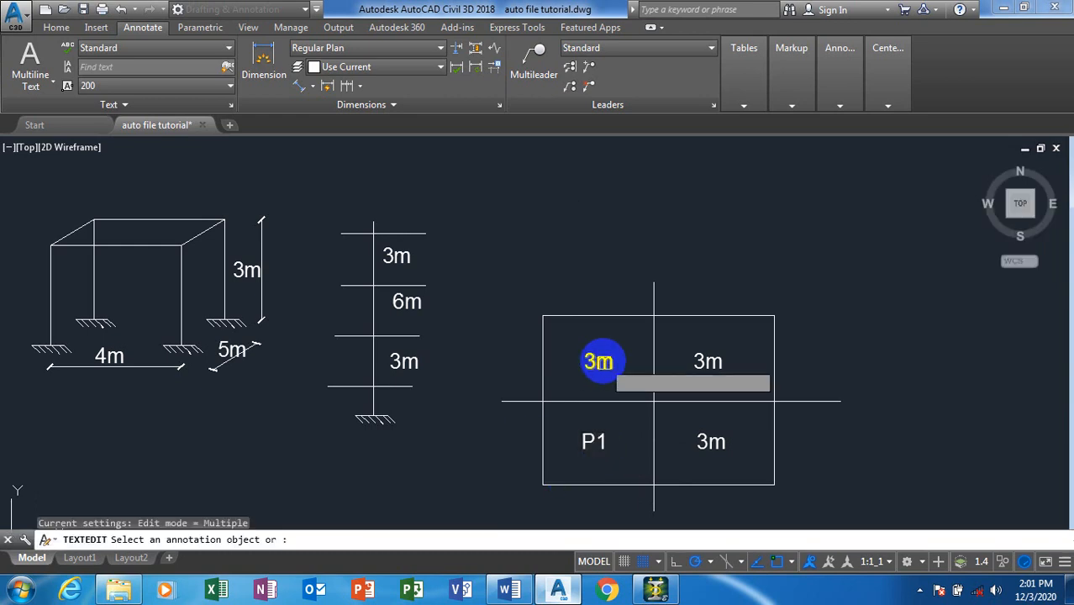
pyautogui.click(605, 364)
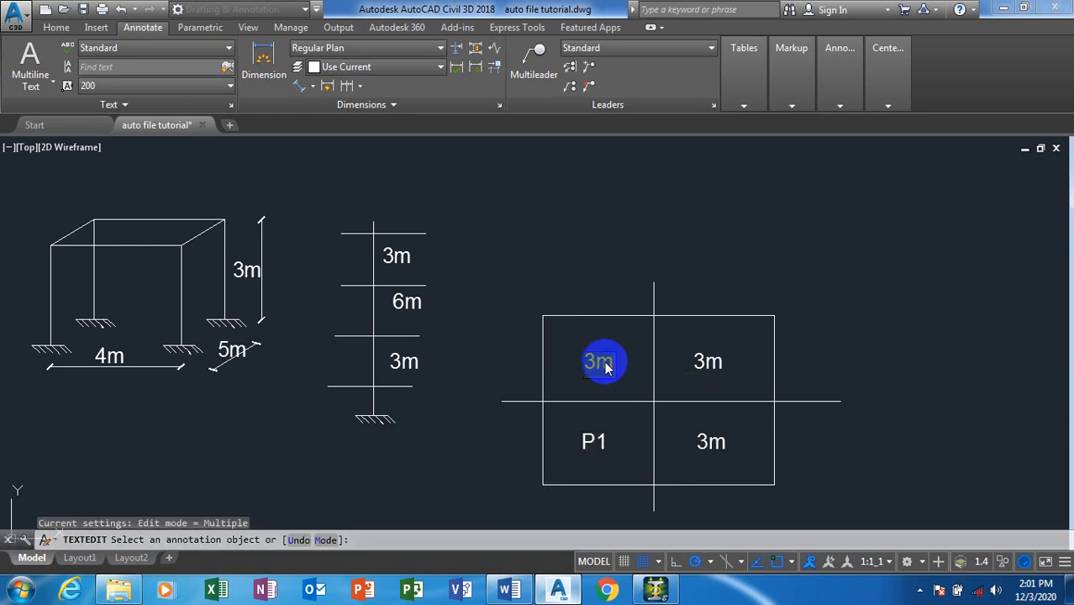
pyautogui.write('P2')
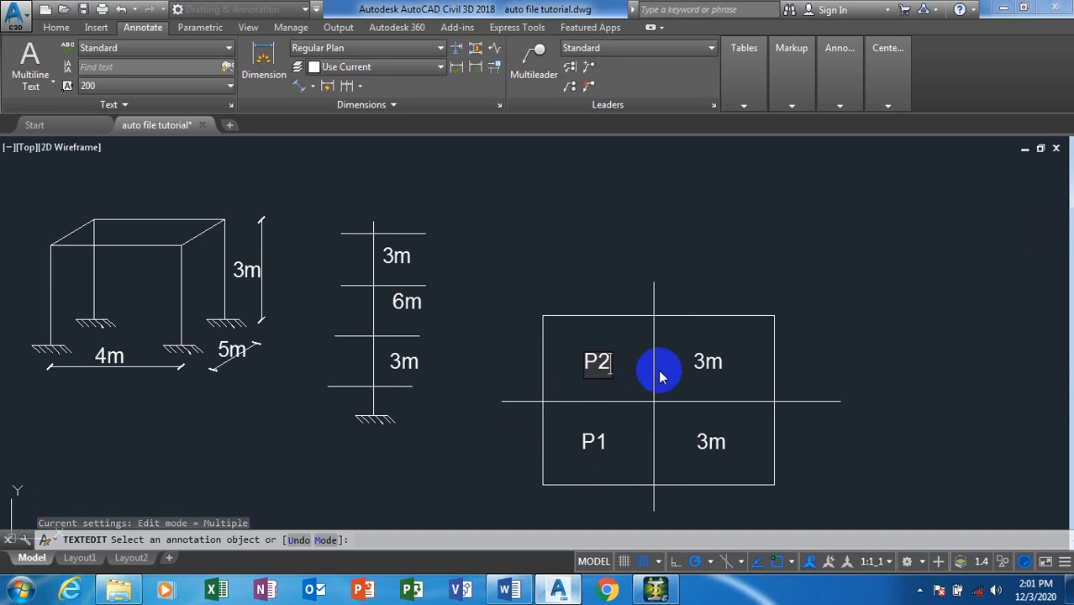
pyautogui.click(701, 364)
pyautogui.click(704, 363)
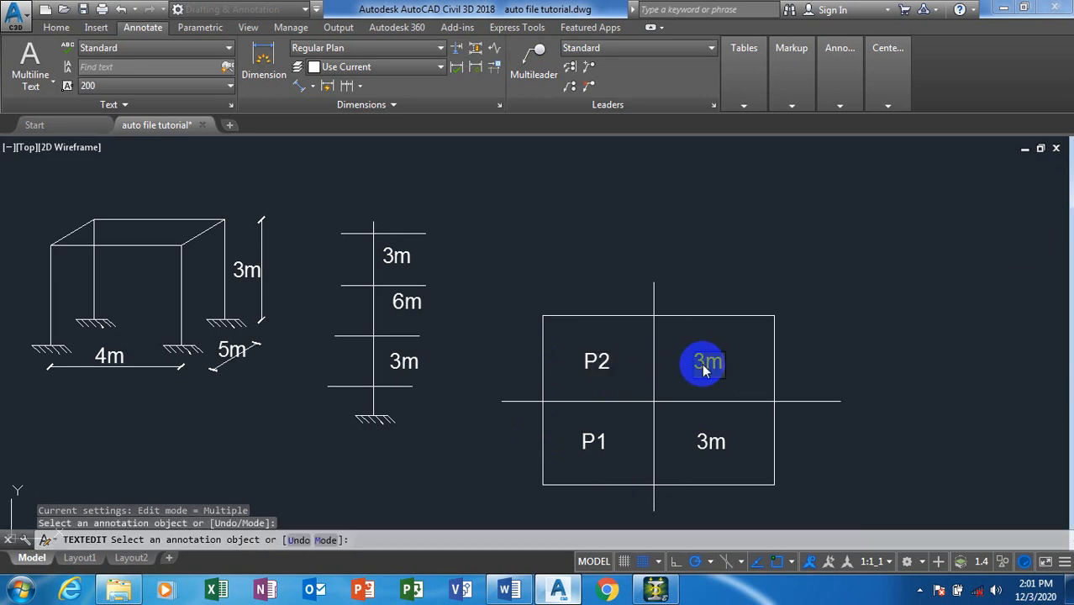
# Change the labels in the plan's two right quadrants to P3 in the upper one and P4 in the lower one.
pyautogui.write('P')
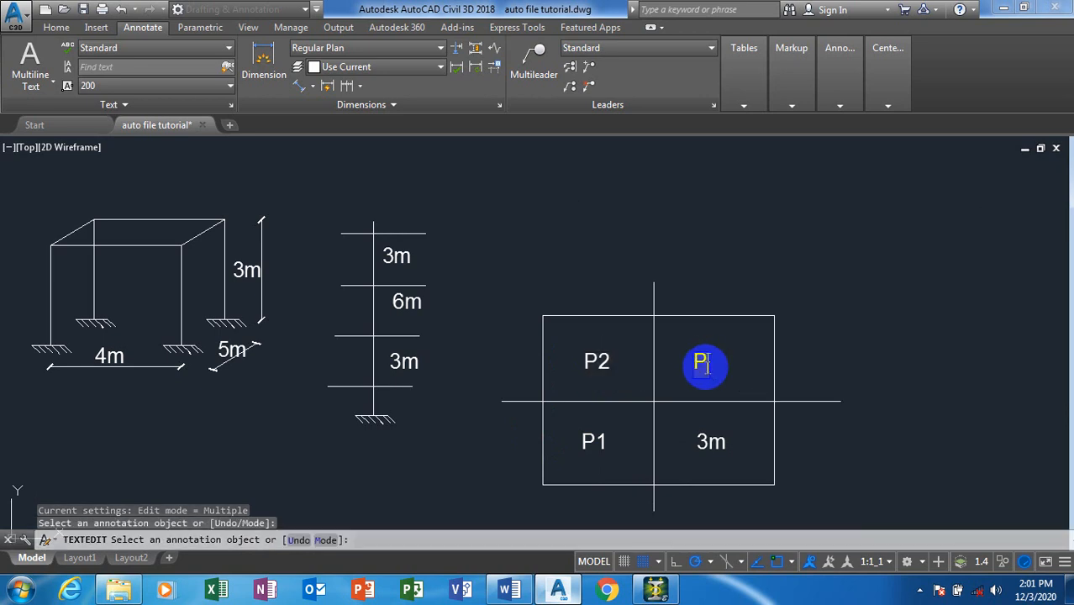
pyautogui.write('3')
pyautogui.click(711, 442)
pyautogui.click(712, 442)
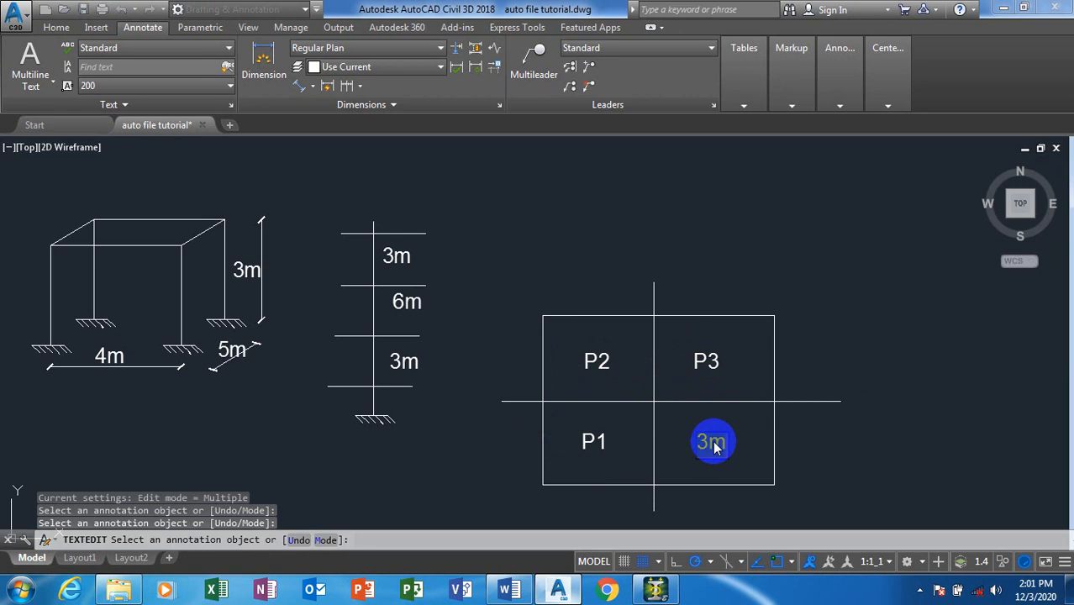
pyautogui.write('P4')
pyautogui.click(500, 431)
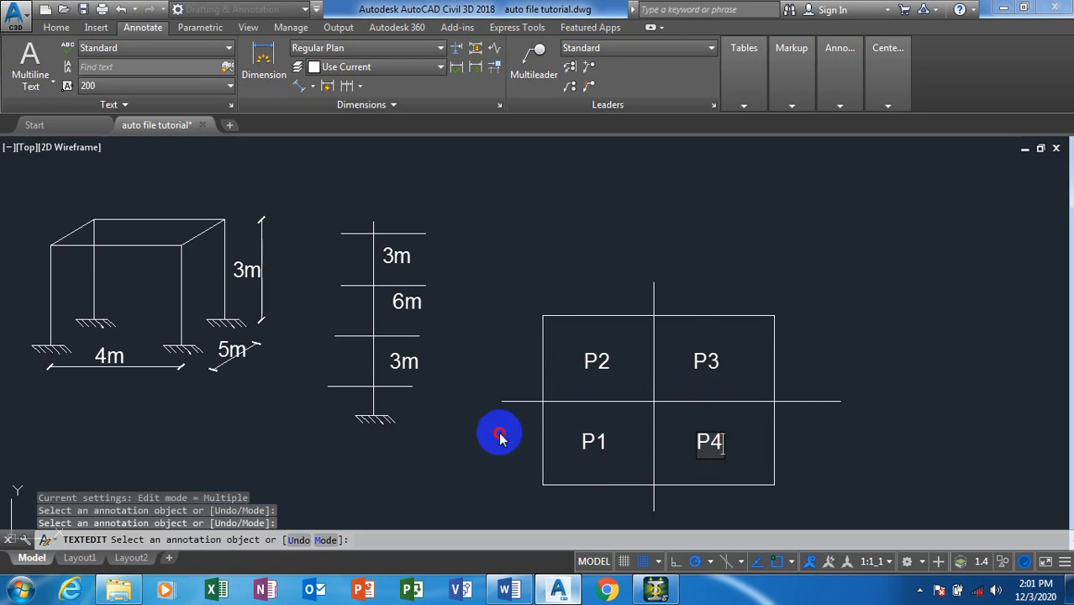
pyautogui.press('Escape')
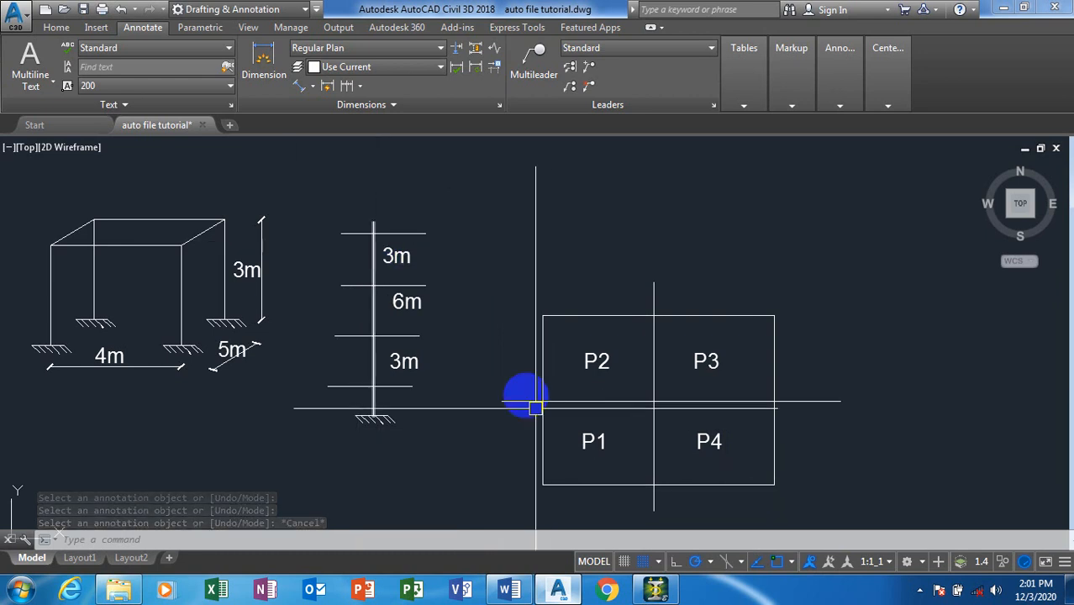
# Copy the lowest 3m label of the elevation to the plan's lower-left corner, the horizontal axis's left end and the upper-left corner.
pyautogui.write('o')
pyautogui.press('Return')
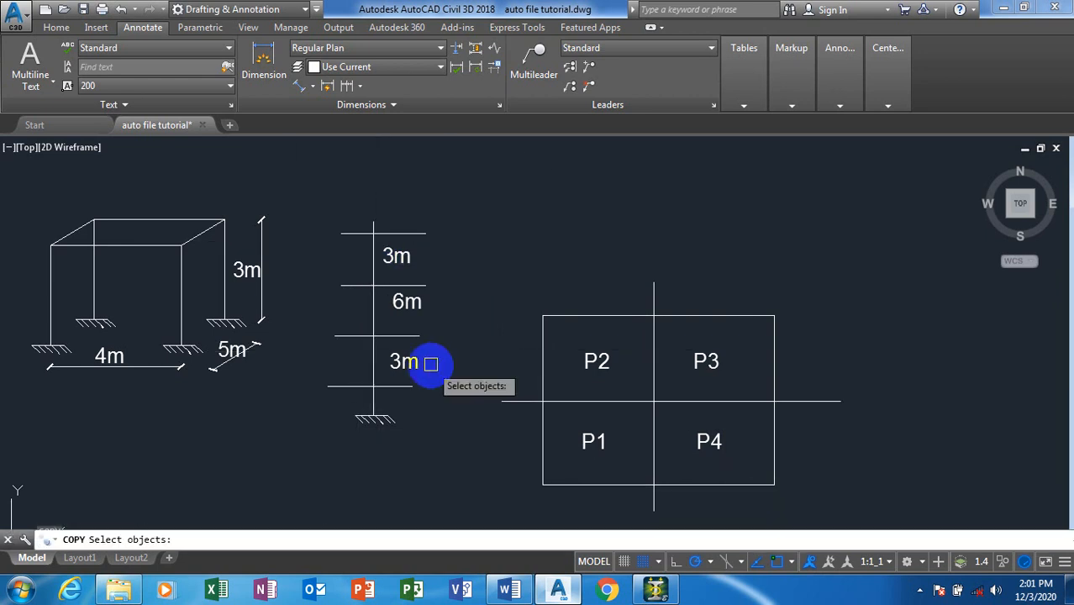
pyautogui.click(408, 360)
pyautogui.press('Return')
pyautogui.click(440, 347)
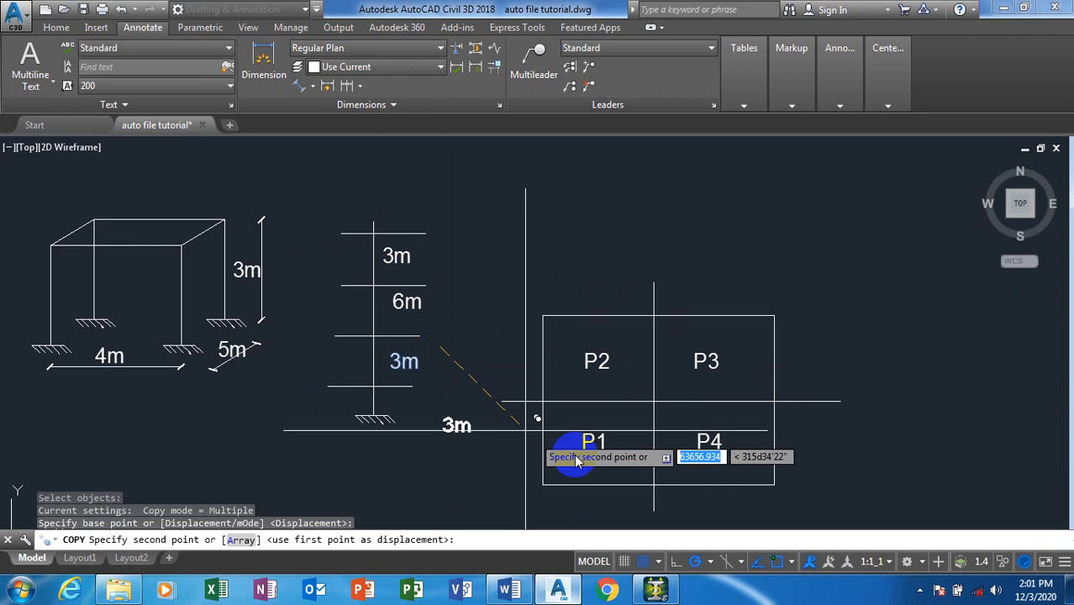
pyautogui.click(577, 469)
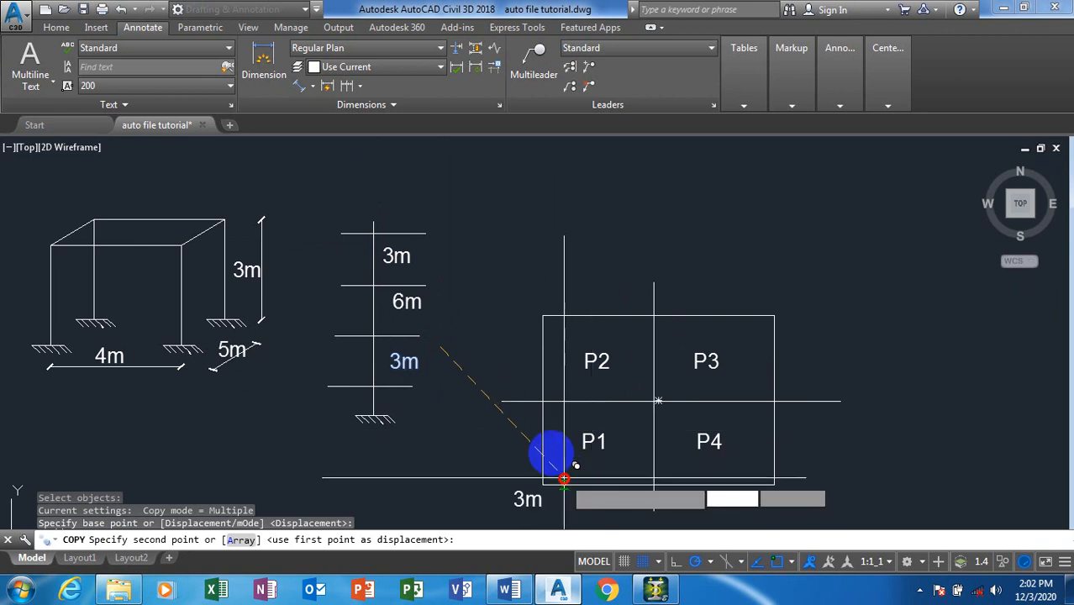
pyautogui.click(517, 392)
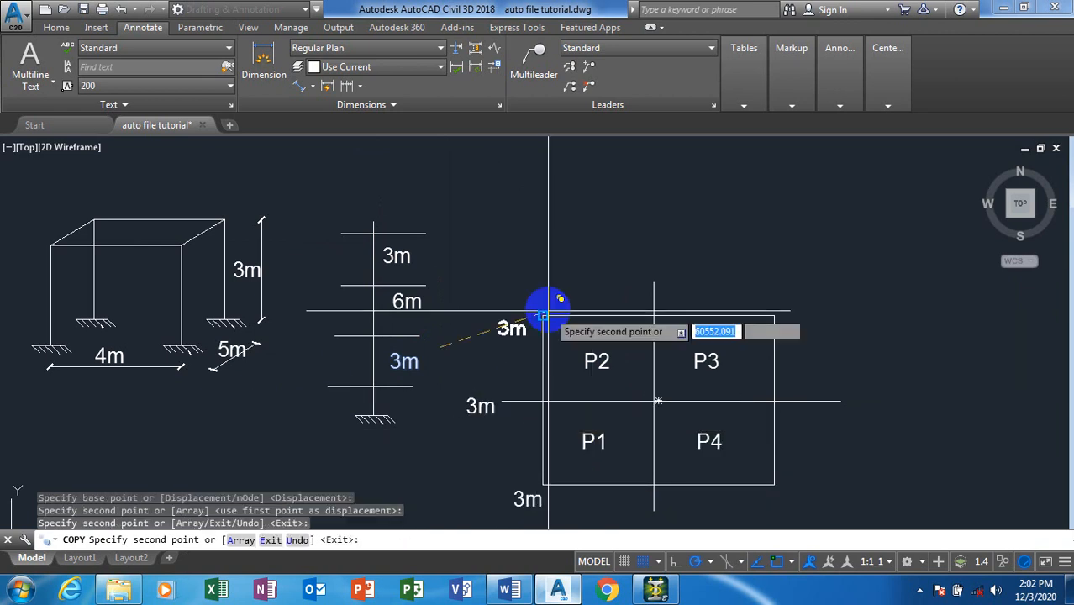
pyautogui.click(545, 304)
pyautogui.press('Escape')
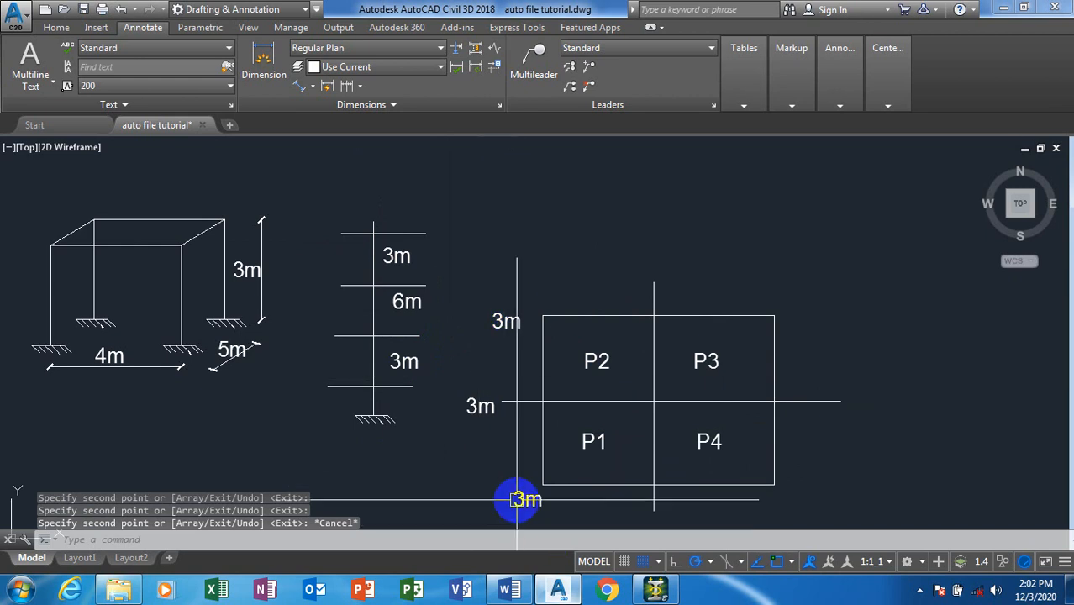
# Change the label at the plan's lower-left corner to 1m and the one beside the horizontal axis to 2m.
pyautogui.doubleClick(521, 500)
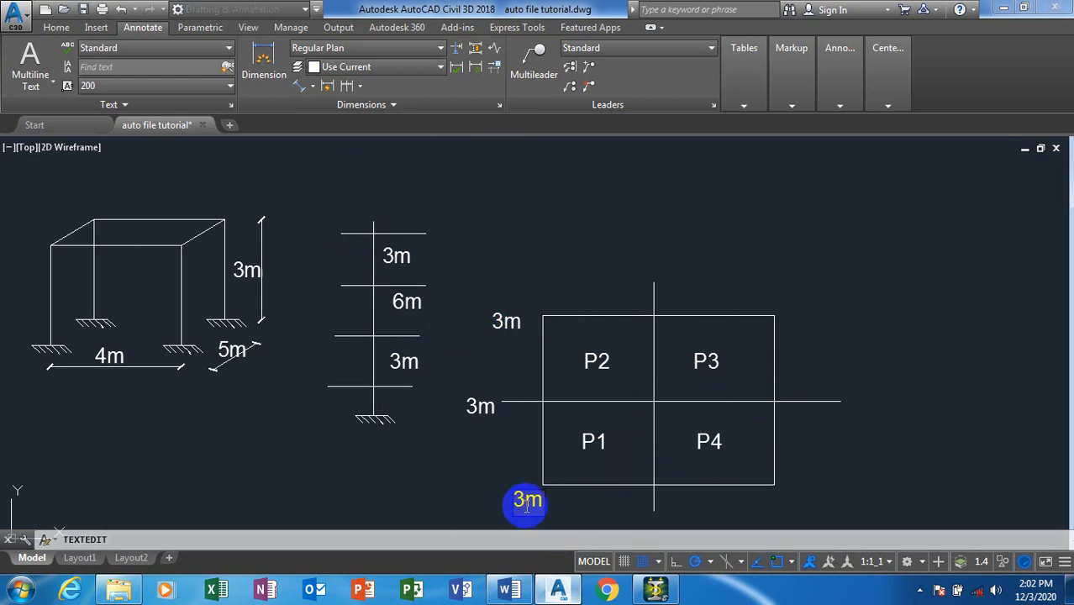
pyautogui.write('1m')
pyautogui.click(464, 478)
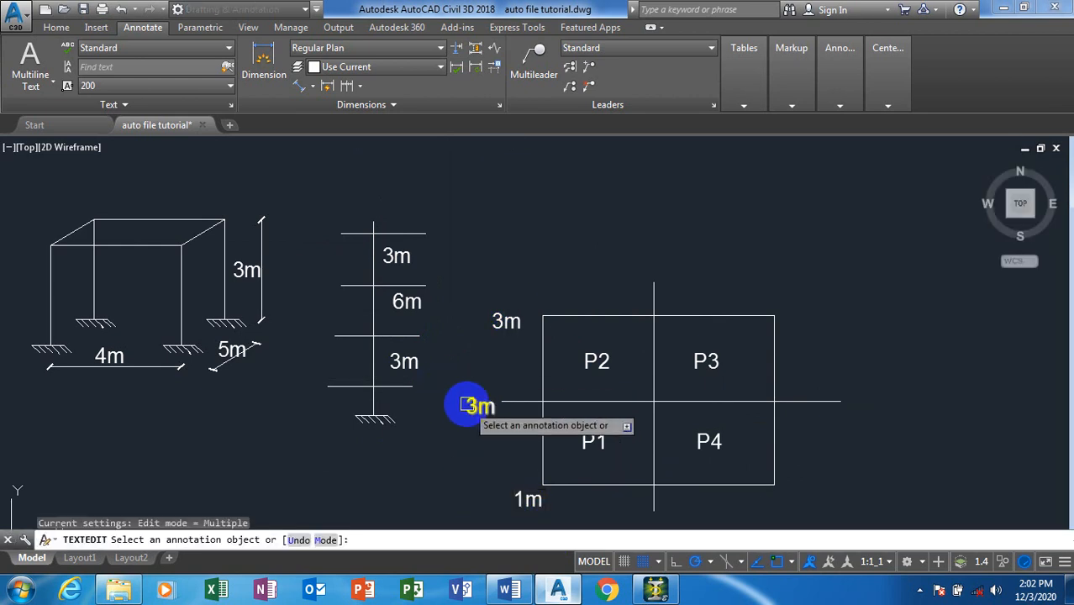
pyautogui.click(473, 408)
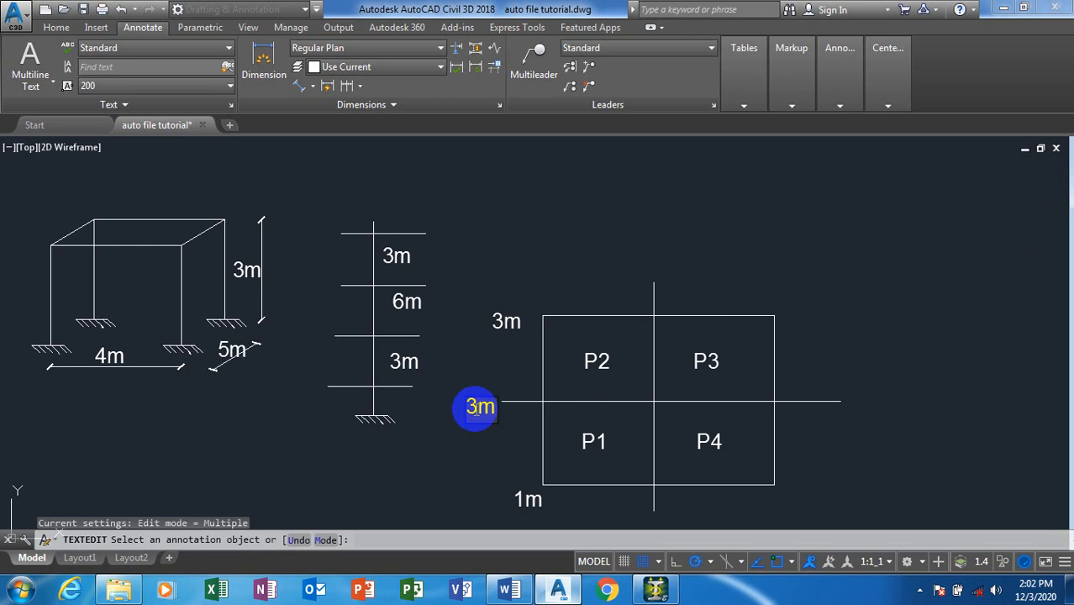
pyautogui.click(502, 322)
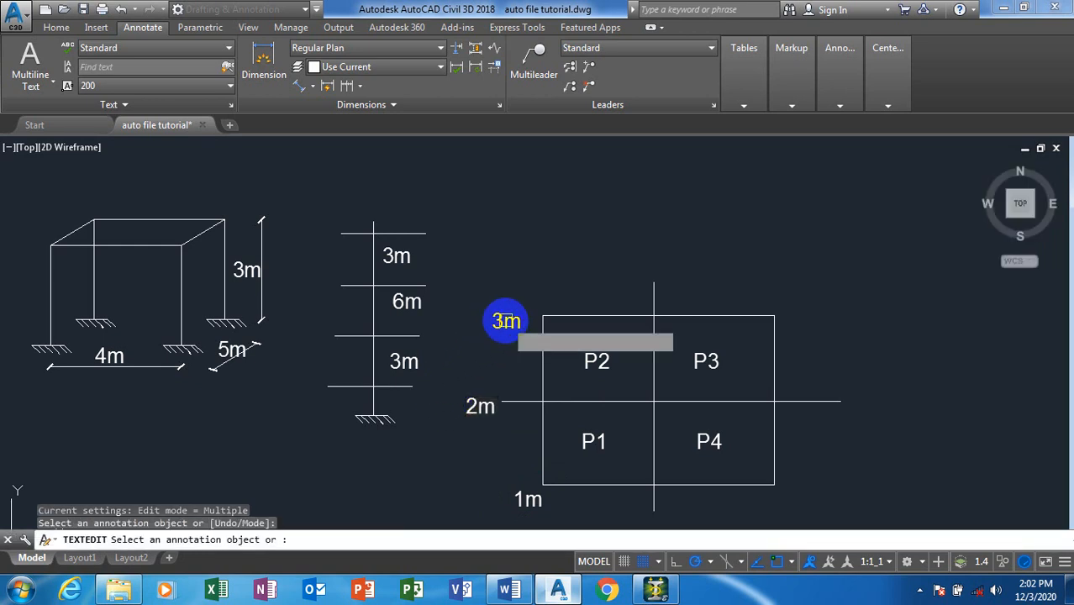
pyautogui.click(502, 323)
pyautogui.click(480, 360)
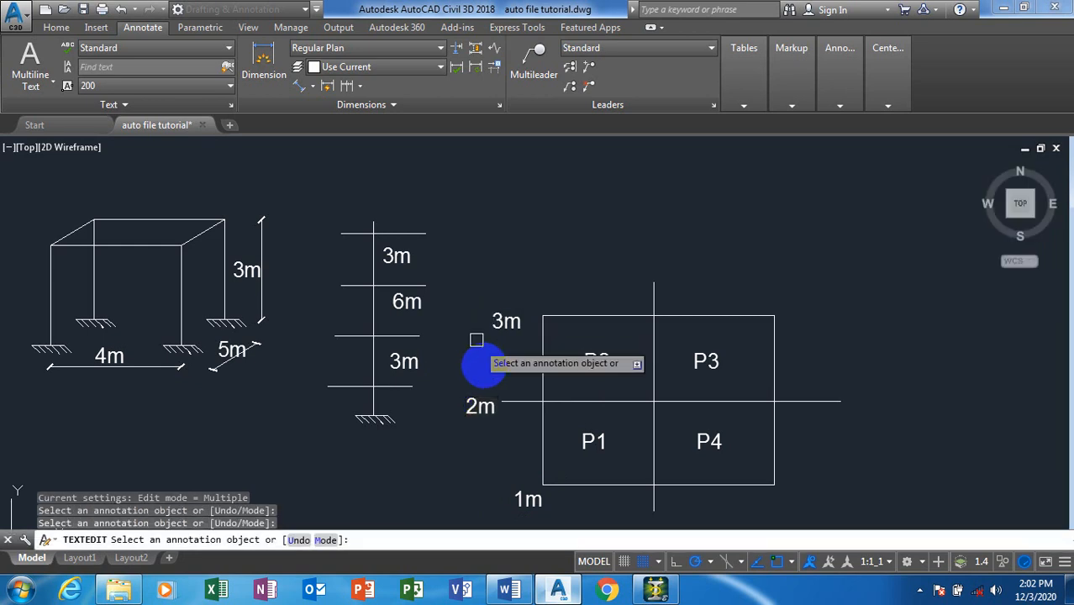
pyautogui.press('Escape')
# Draw a circle slightly larger than the P1 label, overlapping the plan's lower-left quadrant.
pyautogui.scroll(-2, 474, 324)
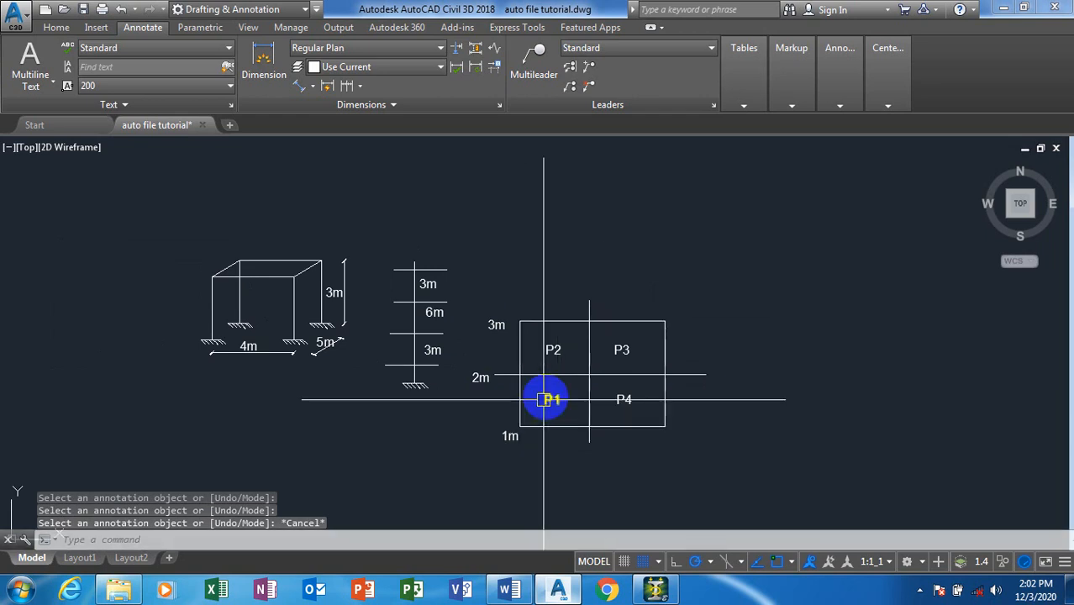
pyautogui.scroll(2, 547, 402)
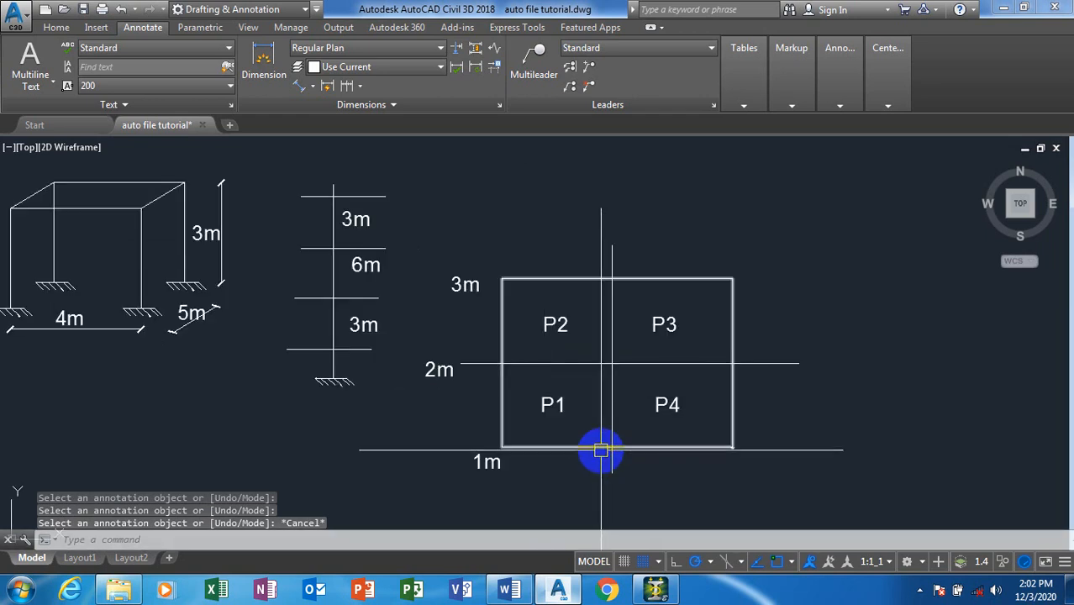
pyautogui.write('R')
pyautogui.press('Escape')
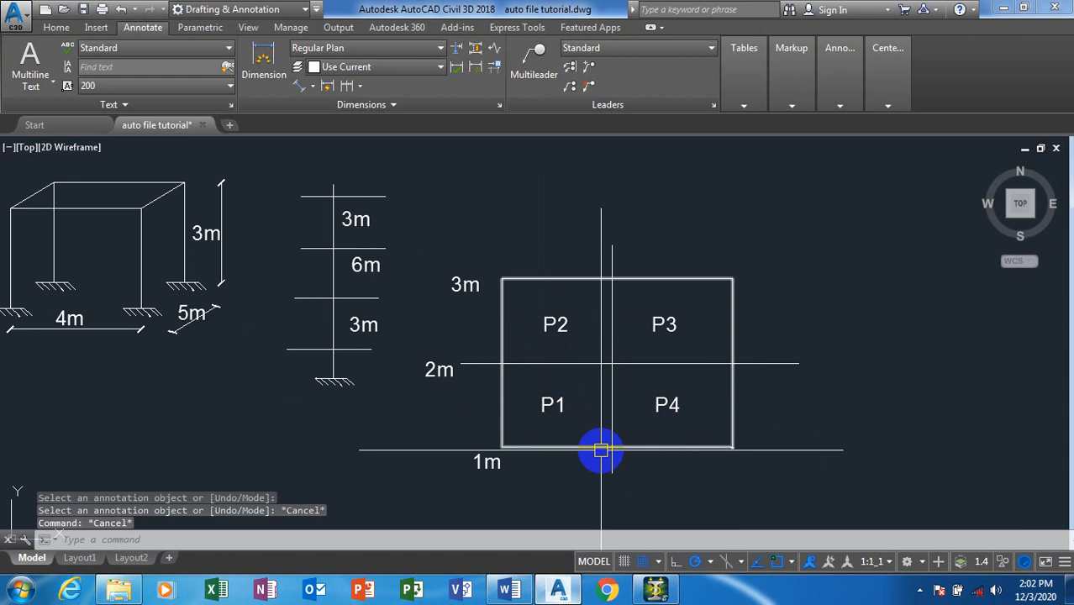
pyautogui.write('c')
pyautogui.press('Return')
pyautogui.click(521, 383)
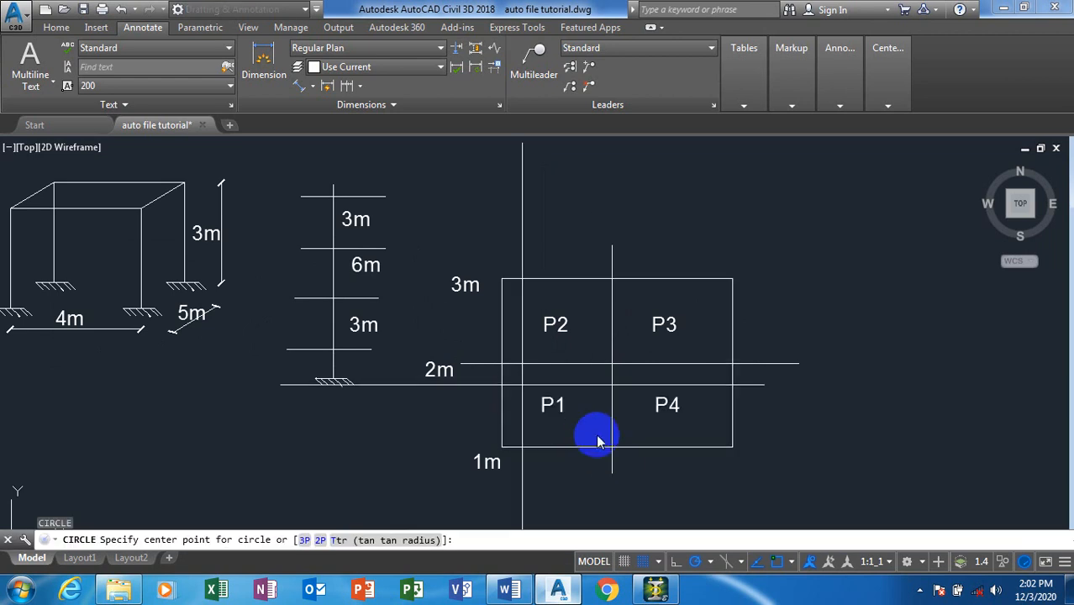
pyautogui.click(552, 380)
# Move the circle so that it is centred around the P1 label.
pyautogui.write('m')
pyautogui.press('Return')
pyautogui.click(540, 404)
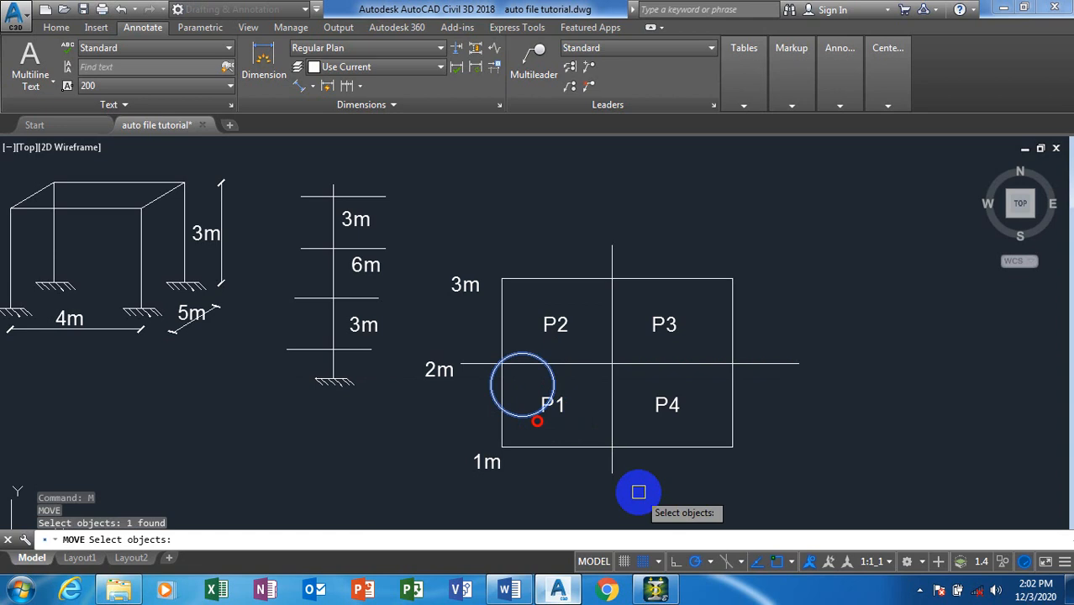
pyautogui.press('Return')
pyautogui.click(556, 480)
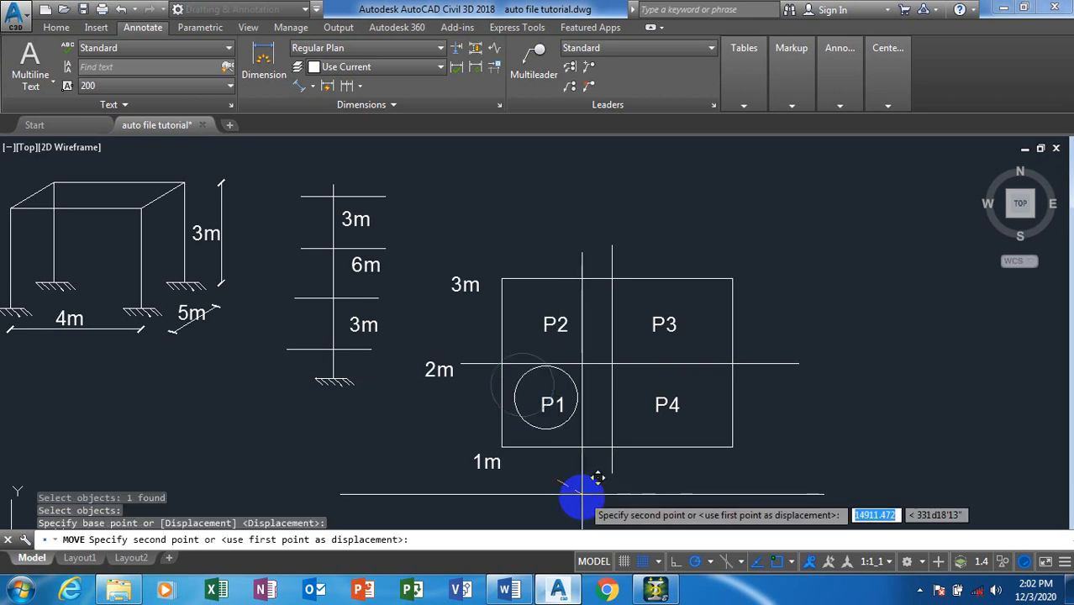
pyautogui.click(586, 500)
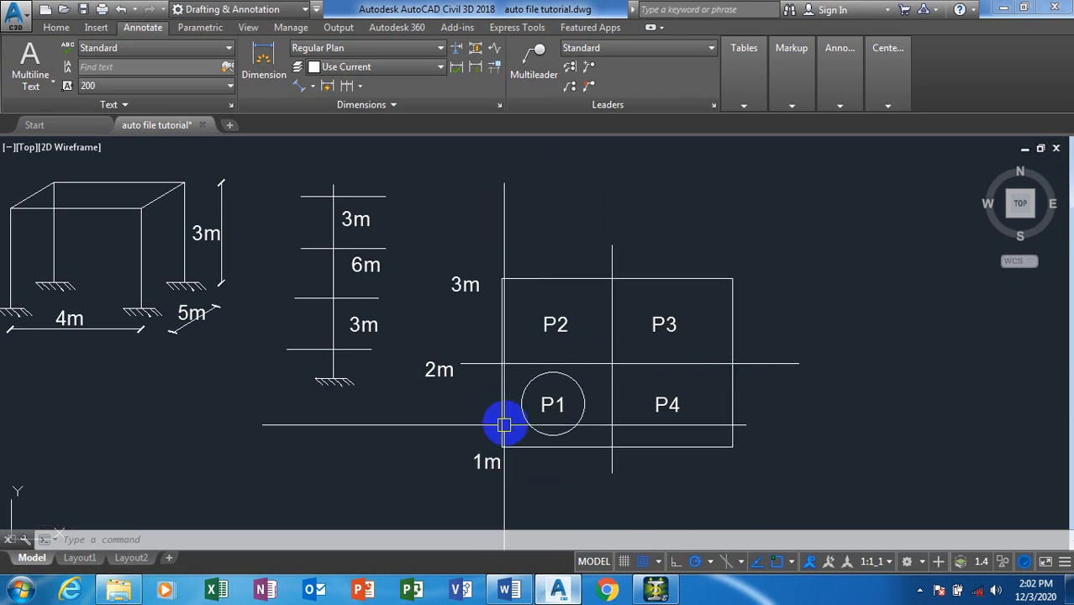
# Copy the 2m label beside the horizontal axis to just below the lower end of the plan's vertical axis.
pyautogui.scroll(-3, 463, 391)
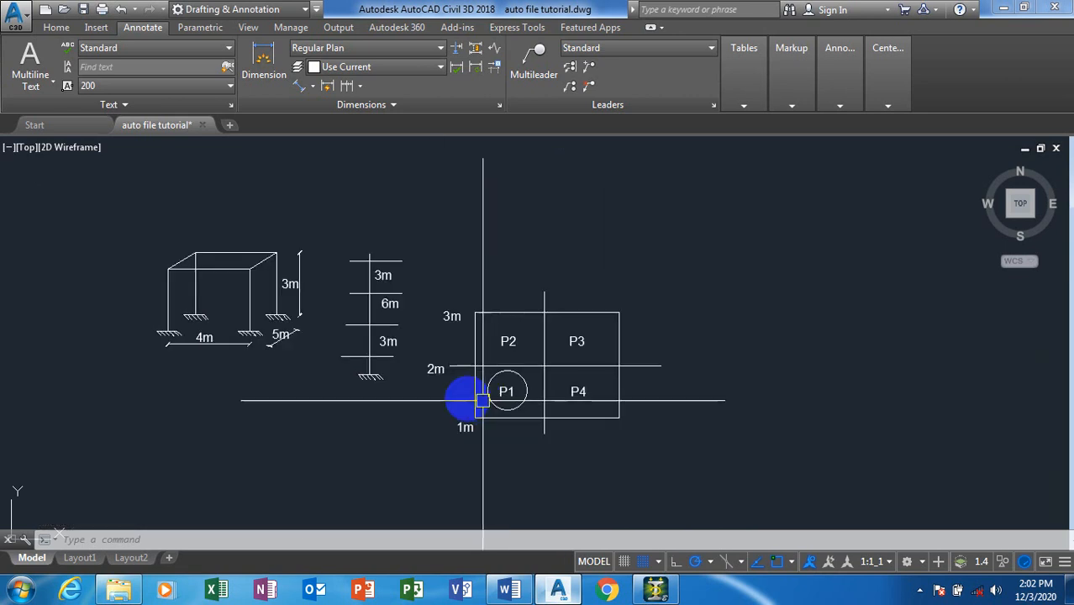
pyautogui.scroll(2, 466, 398)
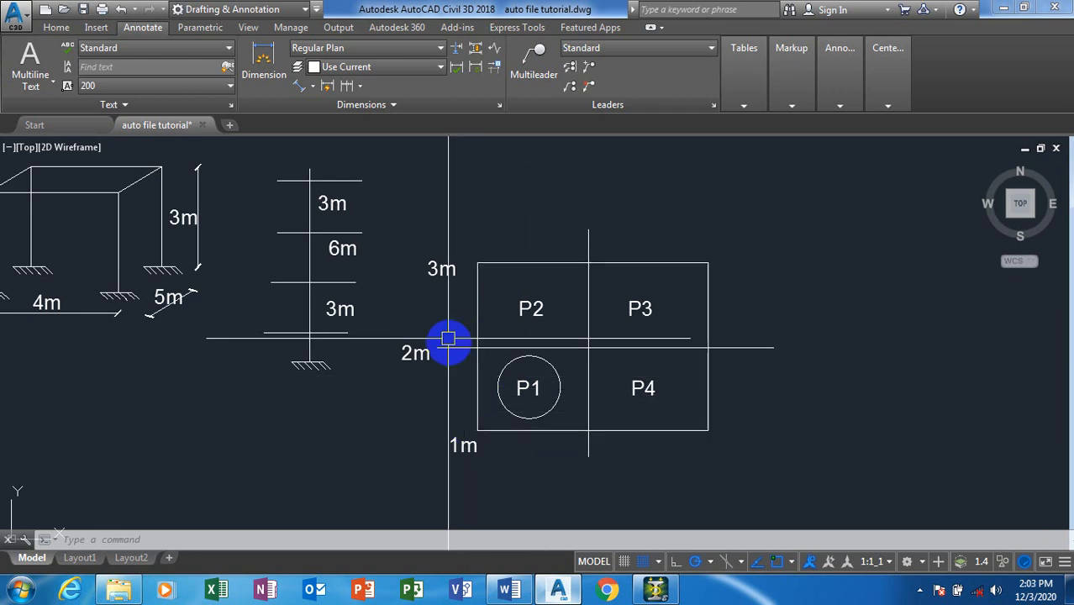
pyautogui.moveTo(467, 349)
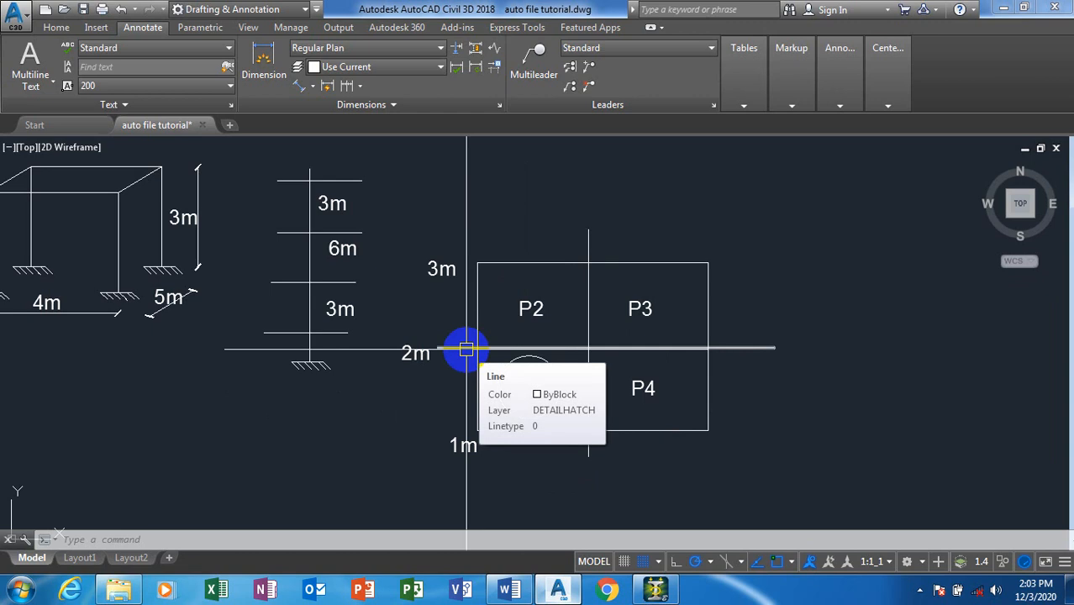
pyautogui.write('co')
pyautogui.press('Return')
pyautogui.click(415, 353)
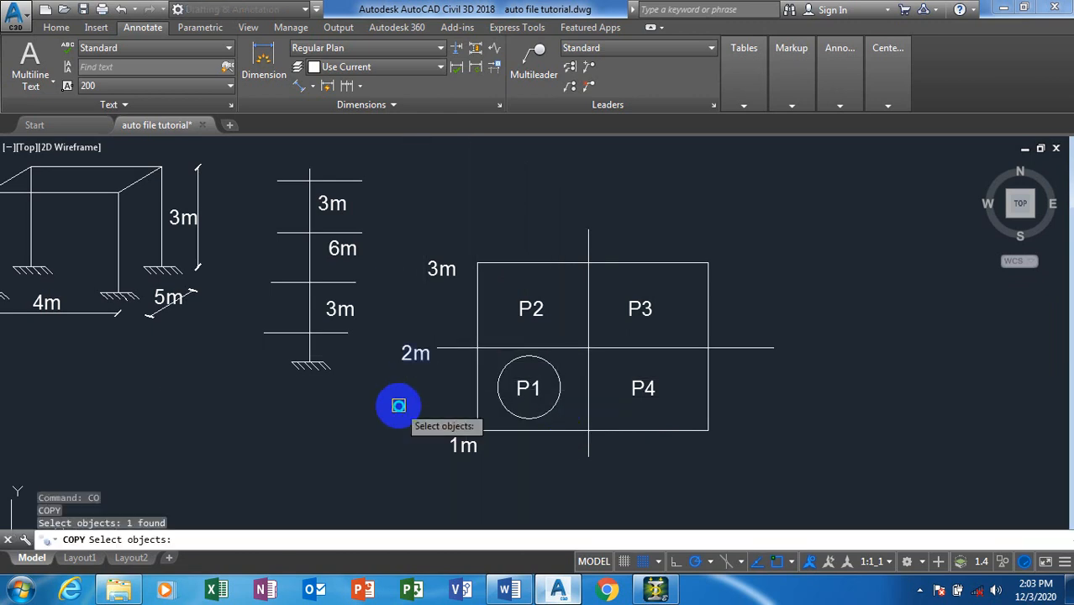
pyautogui.press('Return')
pyautogui.click(394, 390)
pyautogui.click(569, 505)
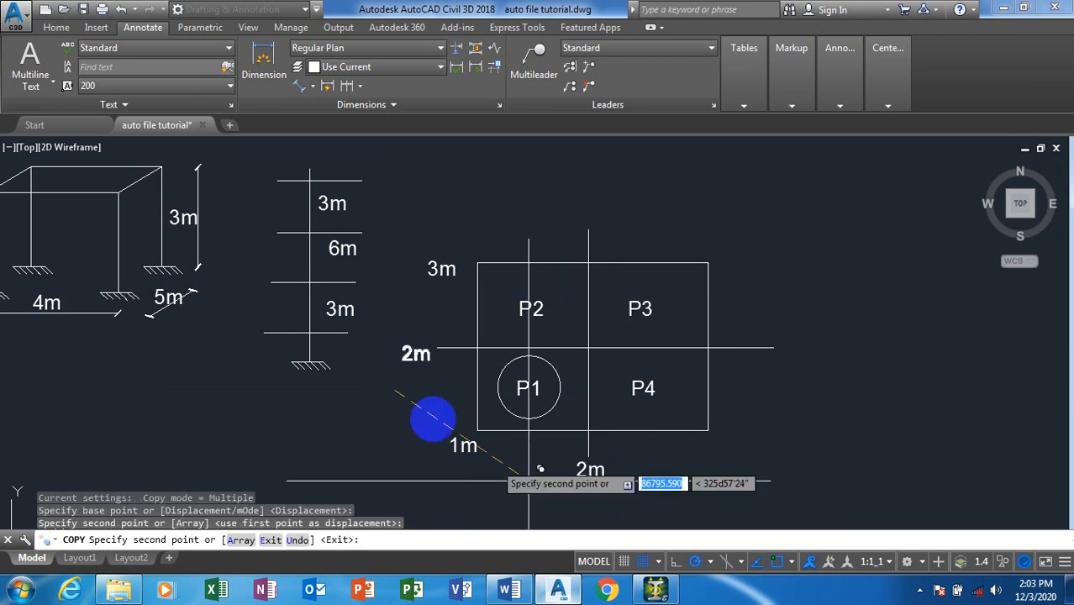
pyautogui.press('Escape')
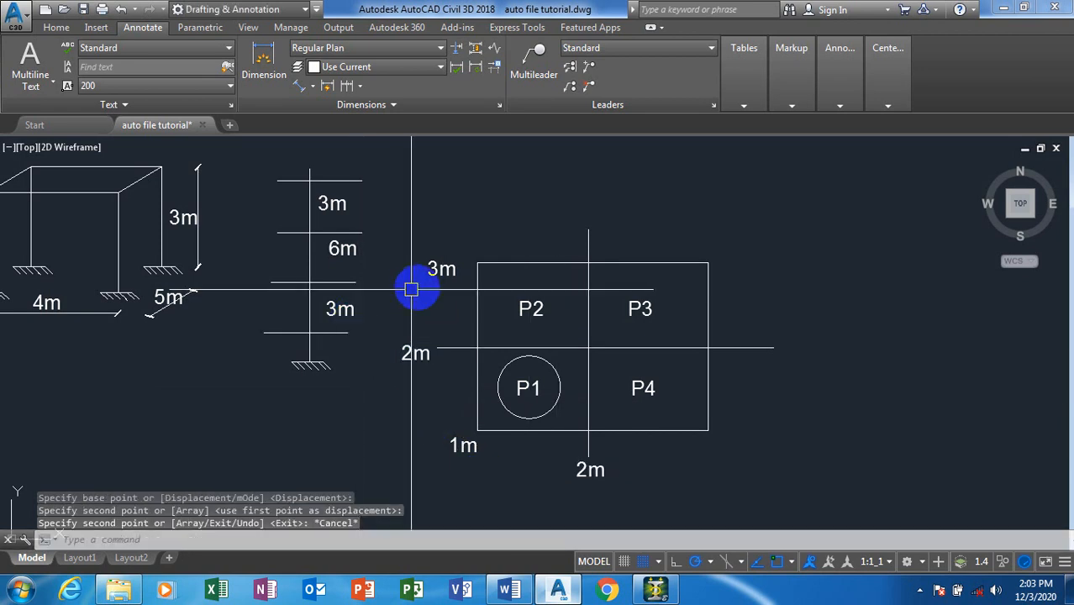
# Copy the 3m label at the plan's upper-left corner to just below its lower-right corner.
pyautogui.write('co')
pyautogui.press('Return')
pyautogui.click(437, 270)
pyautogui.press('Return')
pyautogui.click(415, 292)
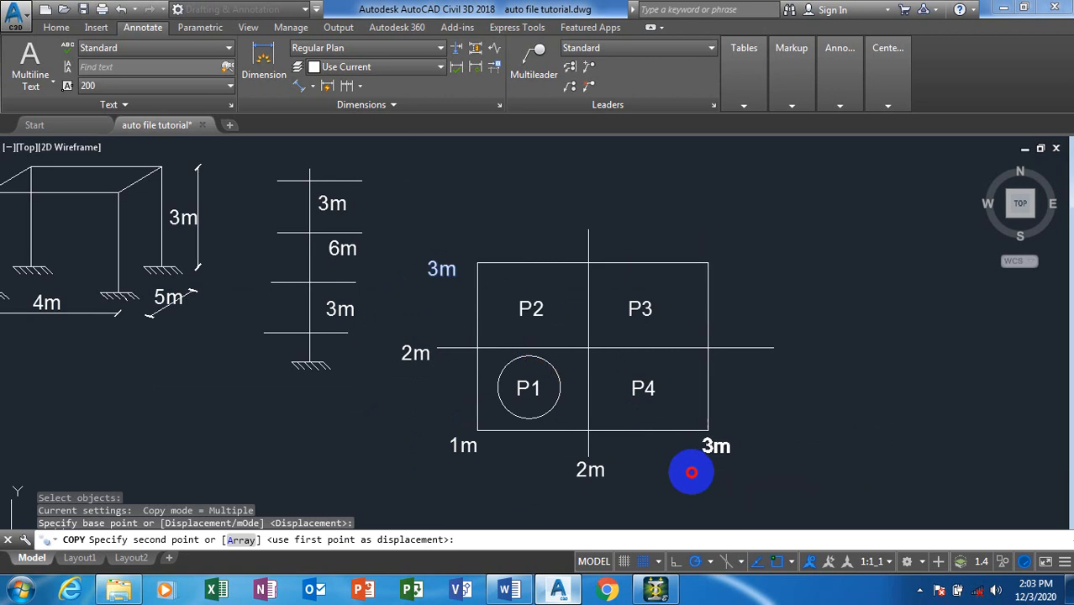
pyautogui.click(689, 469)
pyautogui.press('Escape')
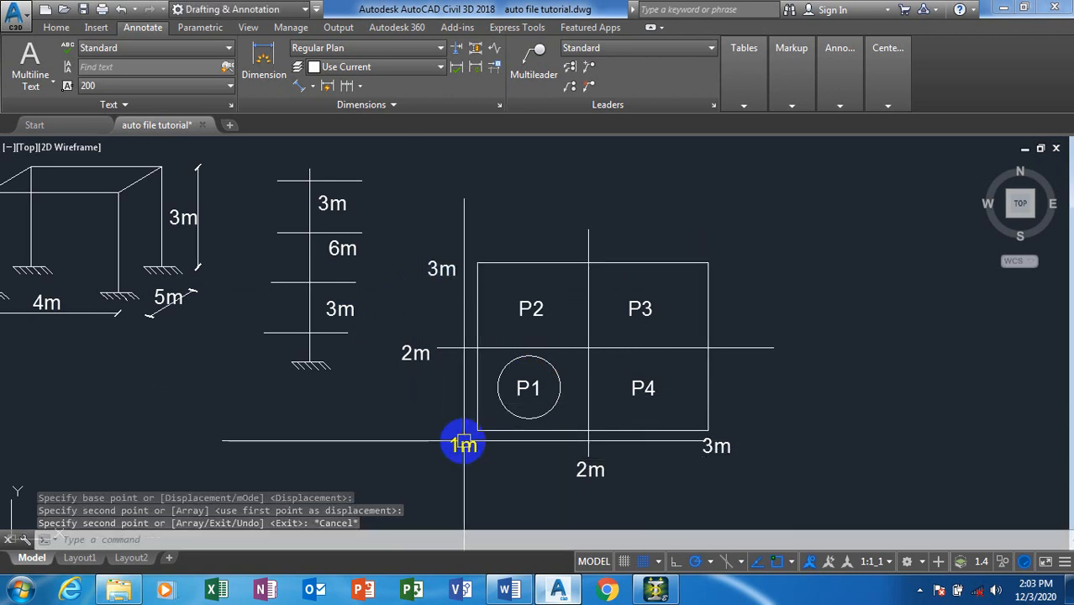
# Copy the 0,0,0 coordinate label beneath the beam sketch's fixed support to below the plan's lower-left corner.
pyautogui.scroll(-4, 292, 355)
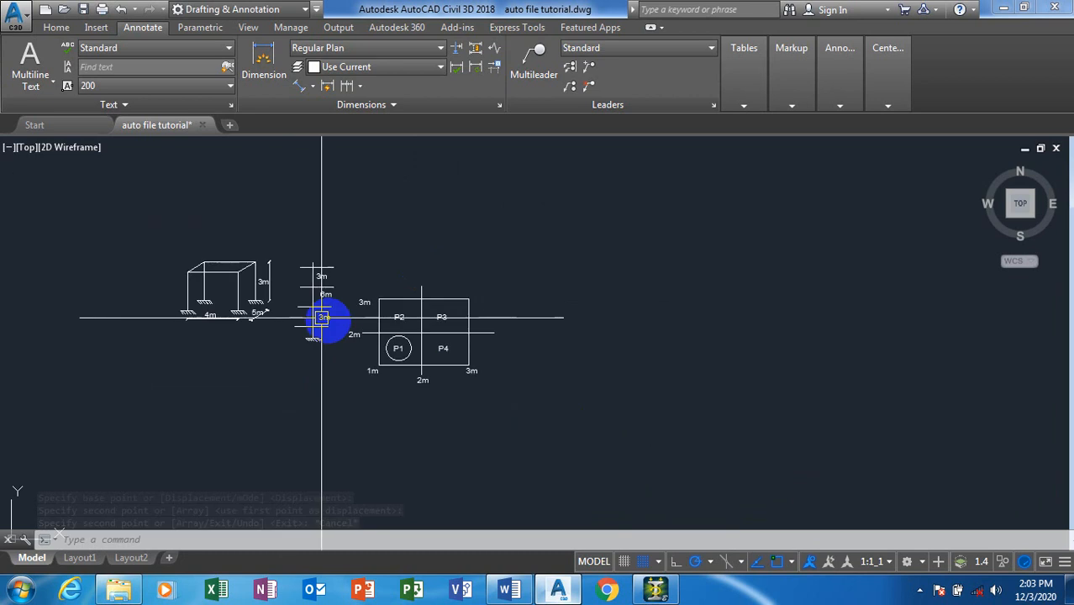
pyautogui.scroll(-4, 475, 366)
pyautogui.scroll(6, 227, 328)
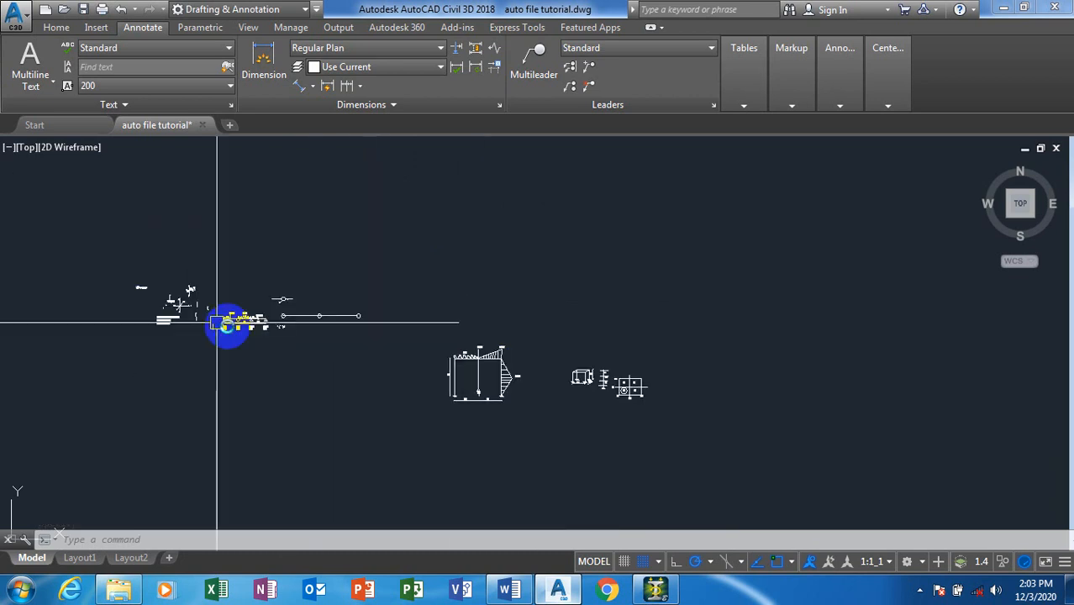
pyautogui.press('Return')
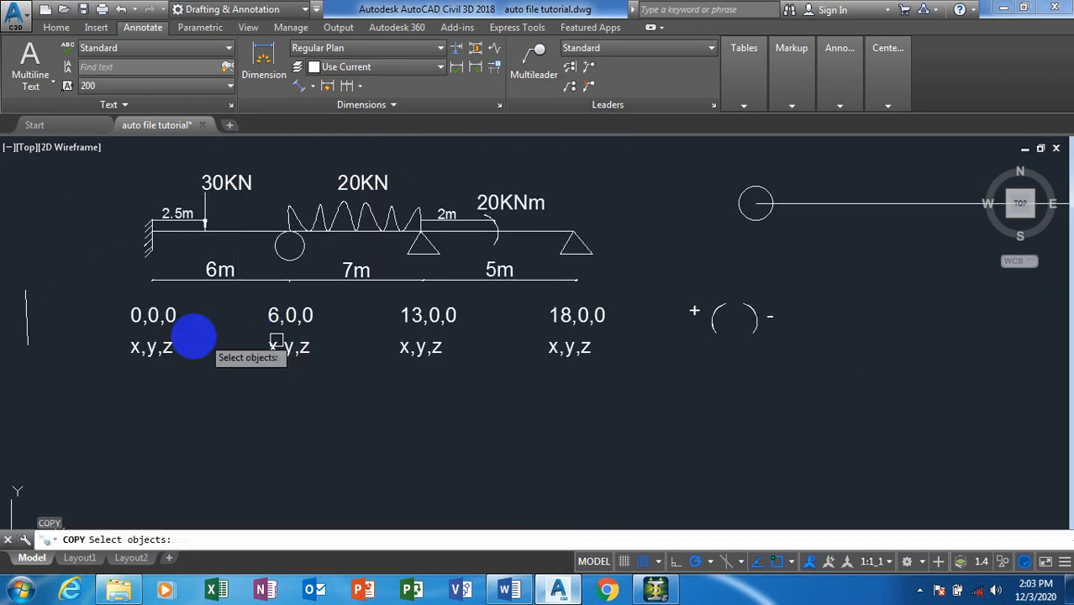
pyautogui.click(177, 316)
pyautogui.press('Return')
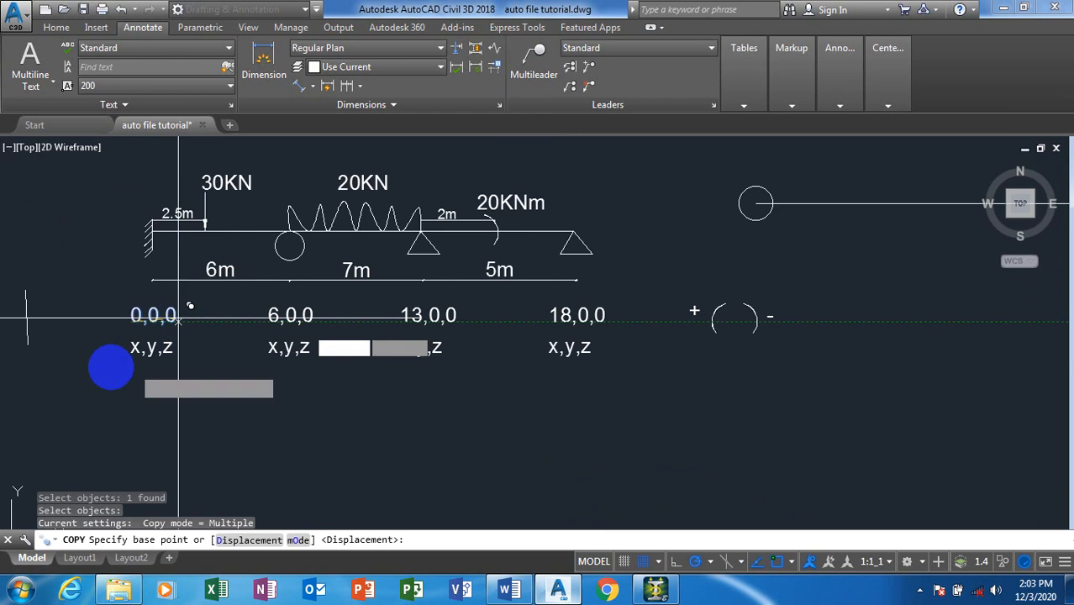
pyautogui.click(62, 348)
pyautogui.scroll(-5, 60, 349)
pyautogui.scroll(-5, 407, 351)
pyautogui.scroll(7, 925, 445)
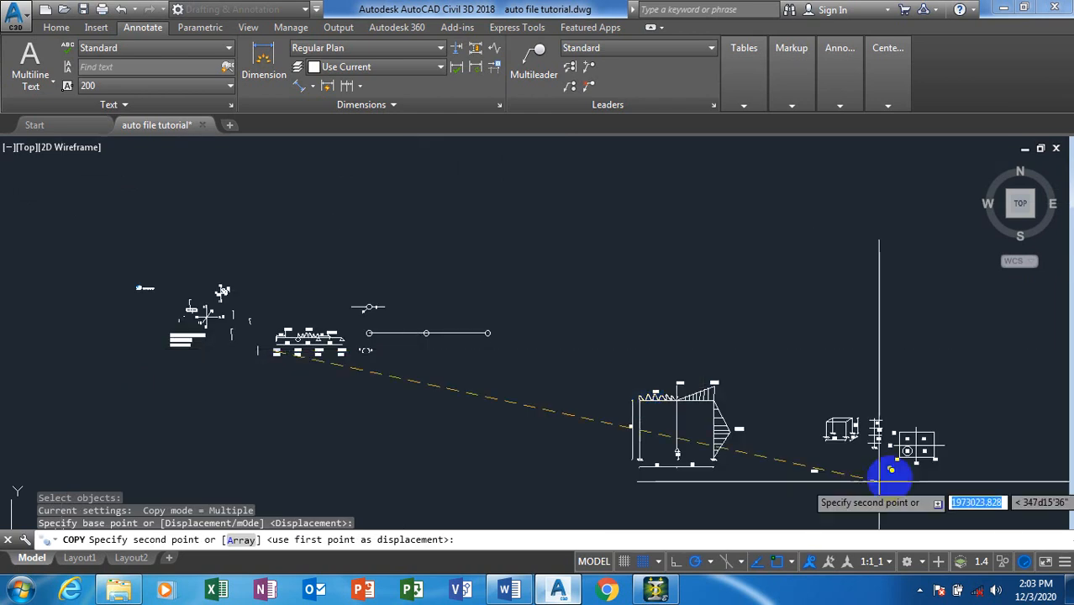
pyautogui.scroll(4, 626, 528)
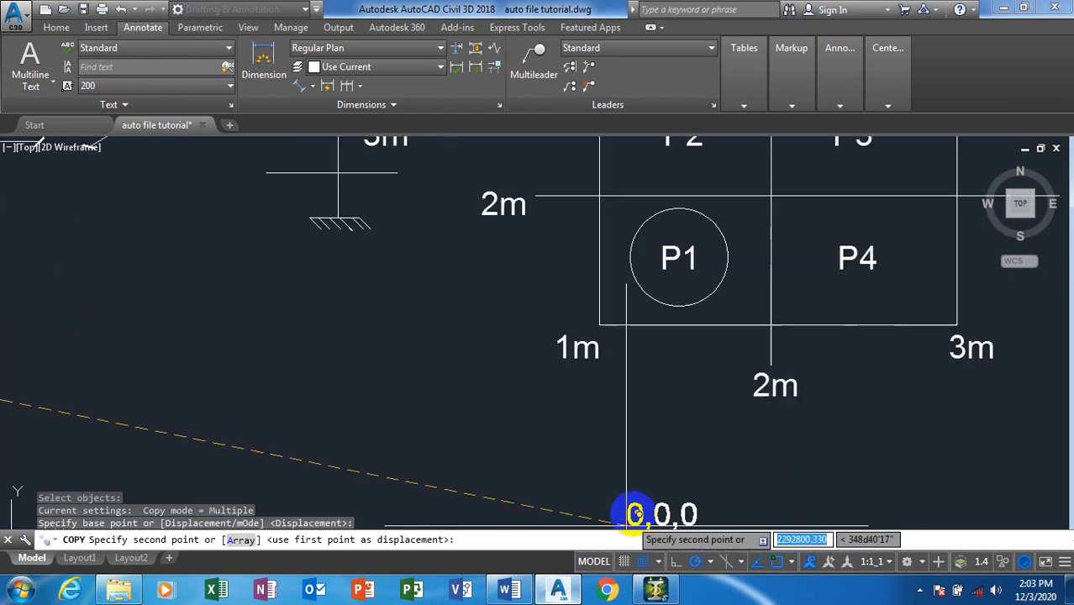
pyautogui.click(591, 497)
pyautogui.press('Escape')
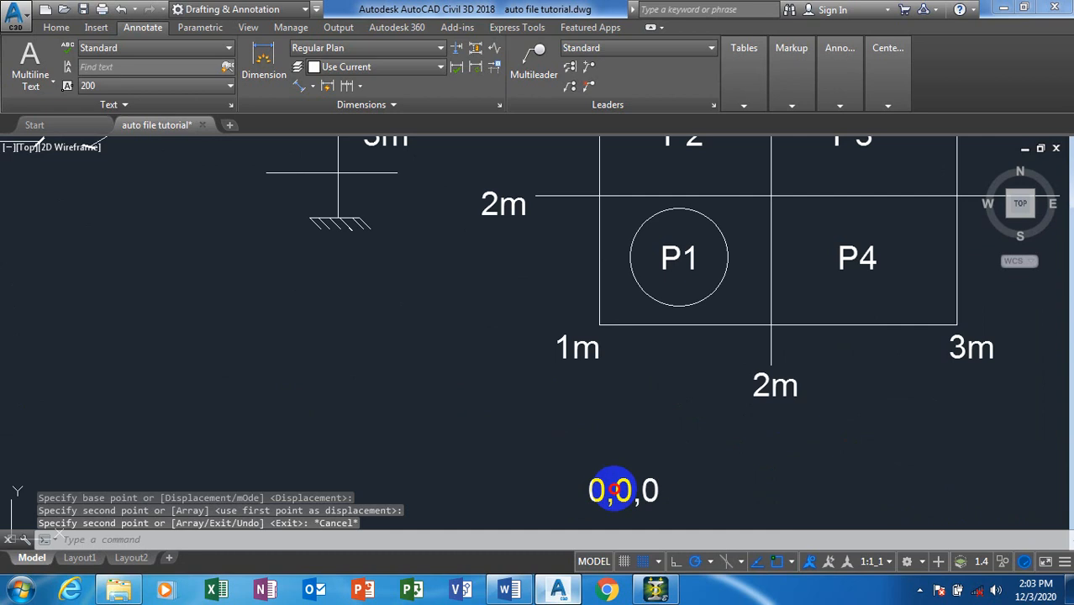
pyautogui.doubleClick(597, 493)
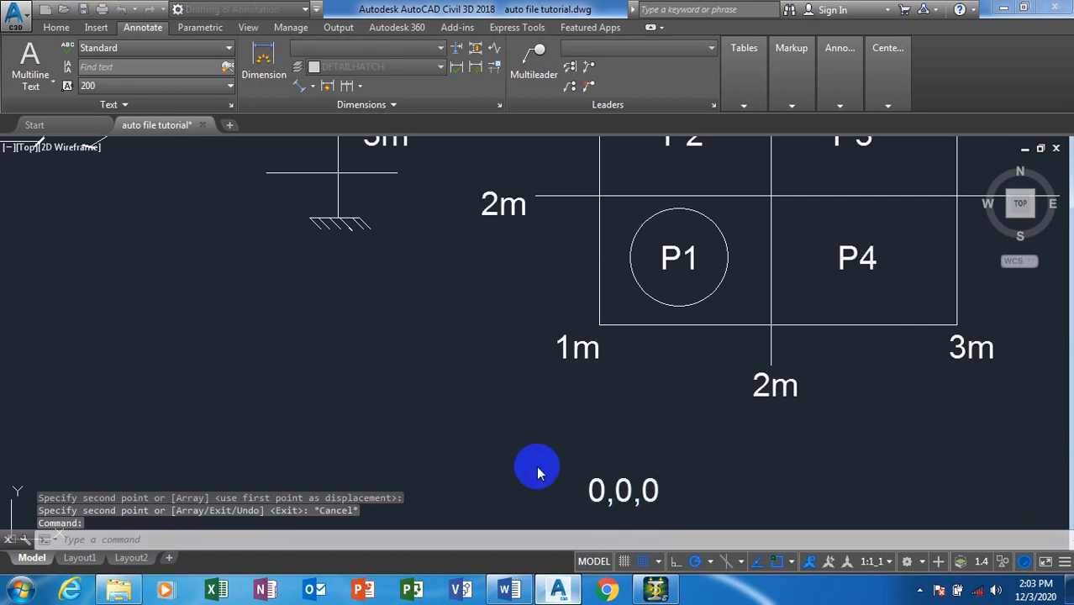
pyautogui.click(589, 465)
pyautogui.scroll(-3, 651, 432)
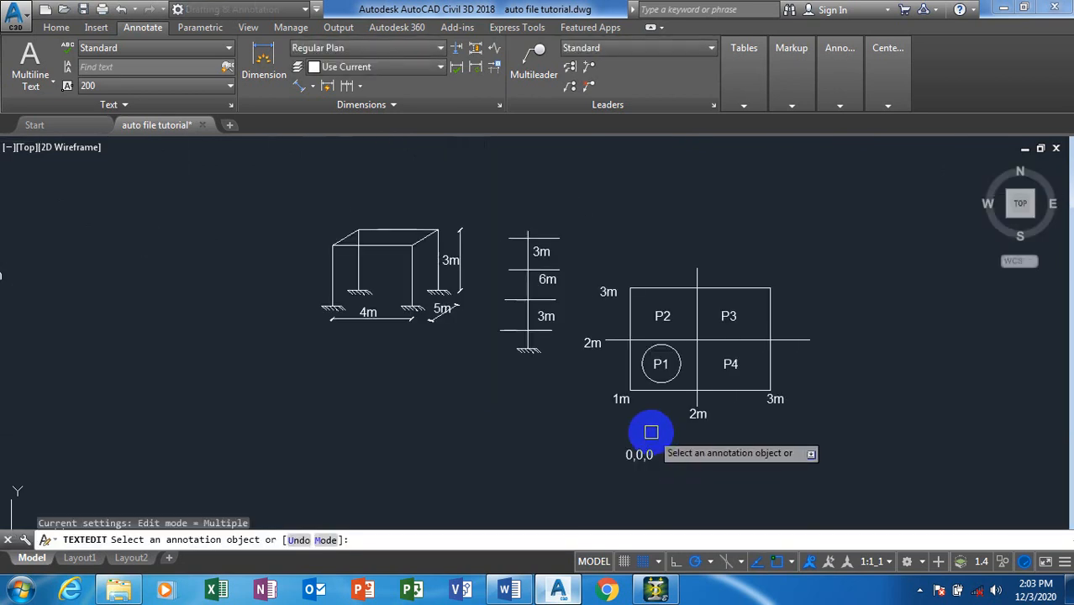
pyautogui.press('Escape')
# Copy the x,y,z label beneath the beam sketch's fixed support to just above the 0,0,0 label under the plan.
pyautogui.scroll(-7, 703, 407)
pyautogui.scroll(8, 461, 355)
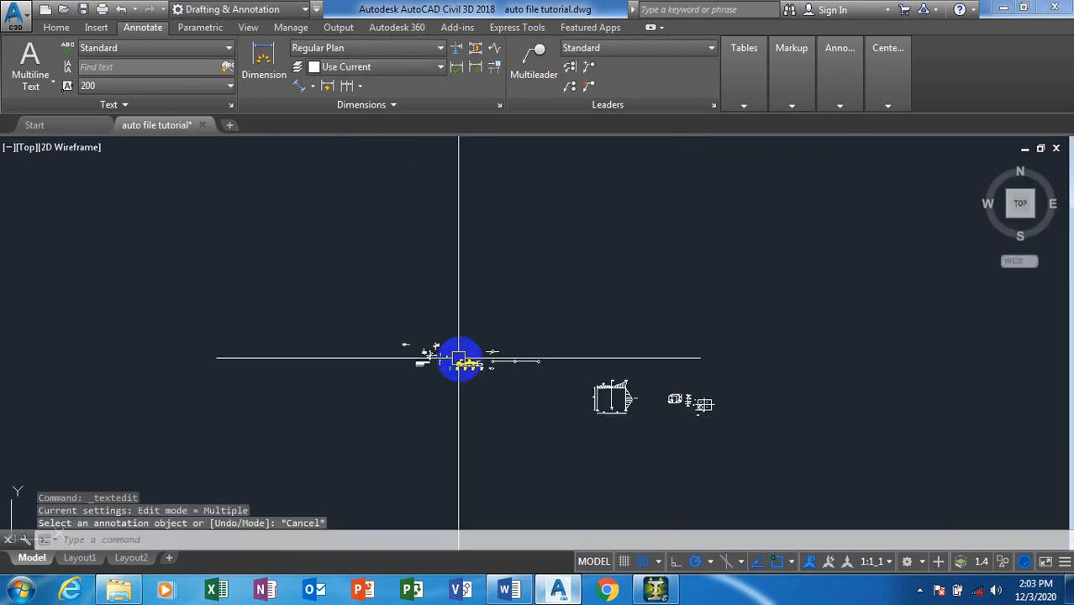
pyautogui.write('co')
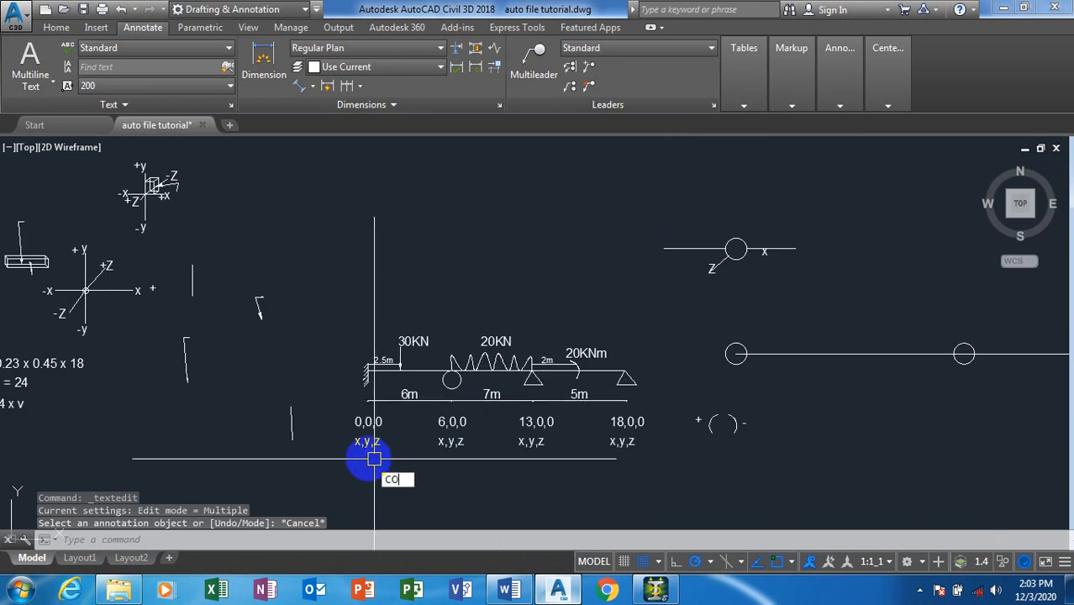
pyautogui.press('Return')
pyautogui.click(368, 446)
pyautogui.press('Return')
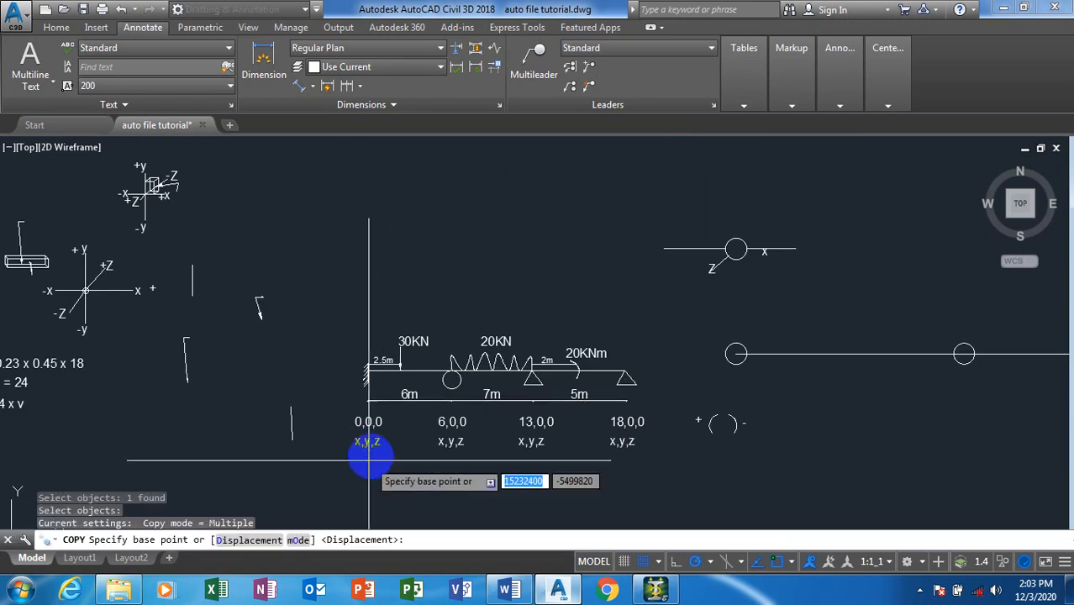
pyautogui.click(370, 457)
pyautogui.scroll(-8, 245, 374)
pyautogui.scroll(8, 681, 472)
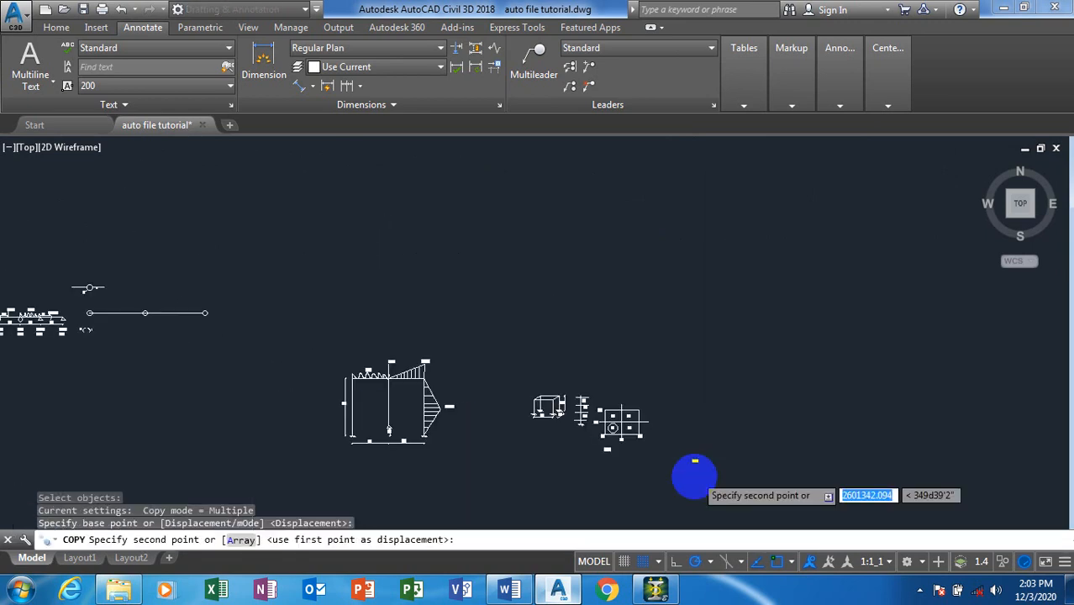
pyautogui.scroll(6, 458, 424)
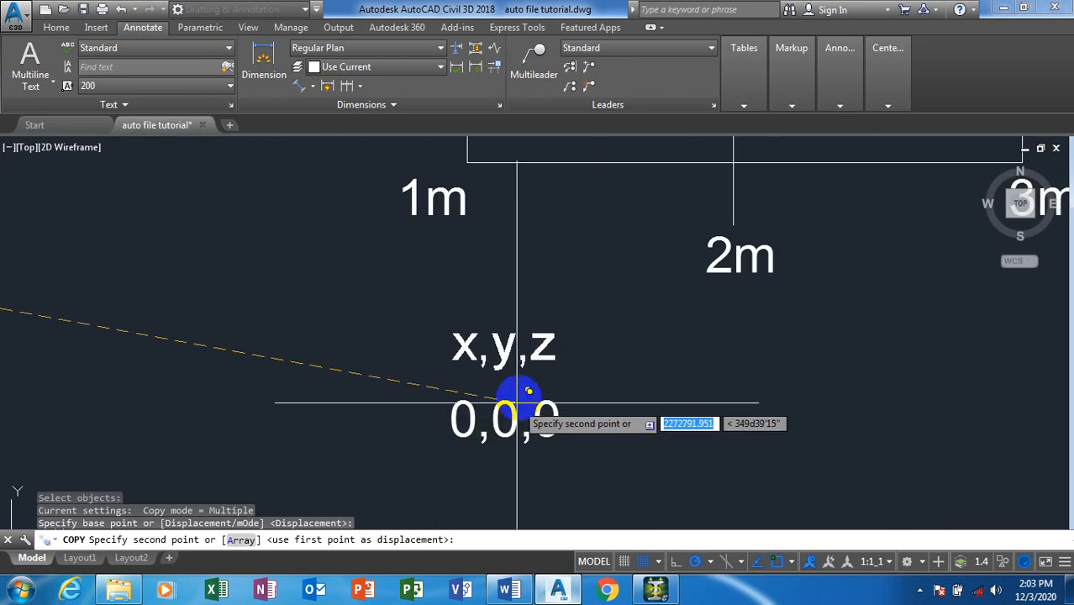
pyautogui.press('Escape')
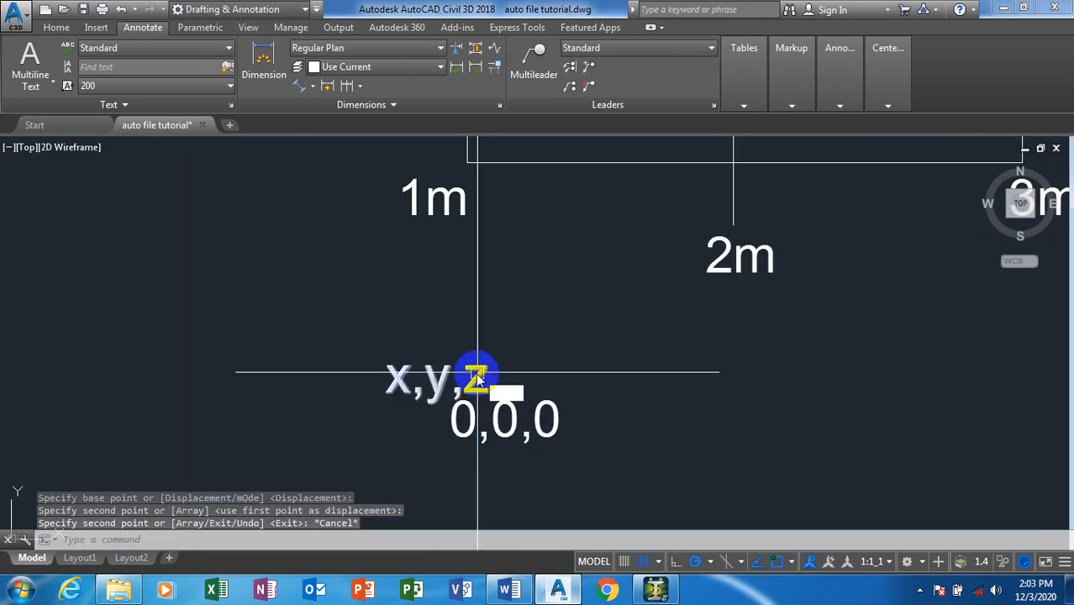
# Move the copied x,y,z label up and to the right so it lines up above the 0,0,0 label with a gap.
pyautogui.write('m')
pyautogui.press('Return')
pyautogui.click(396, 376)
pyautogui.press('Return')
pyautogui.click(331, 437)
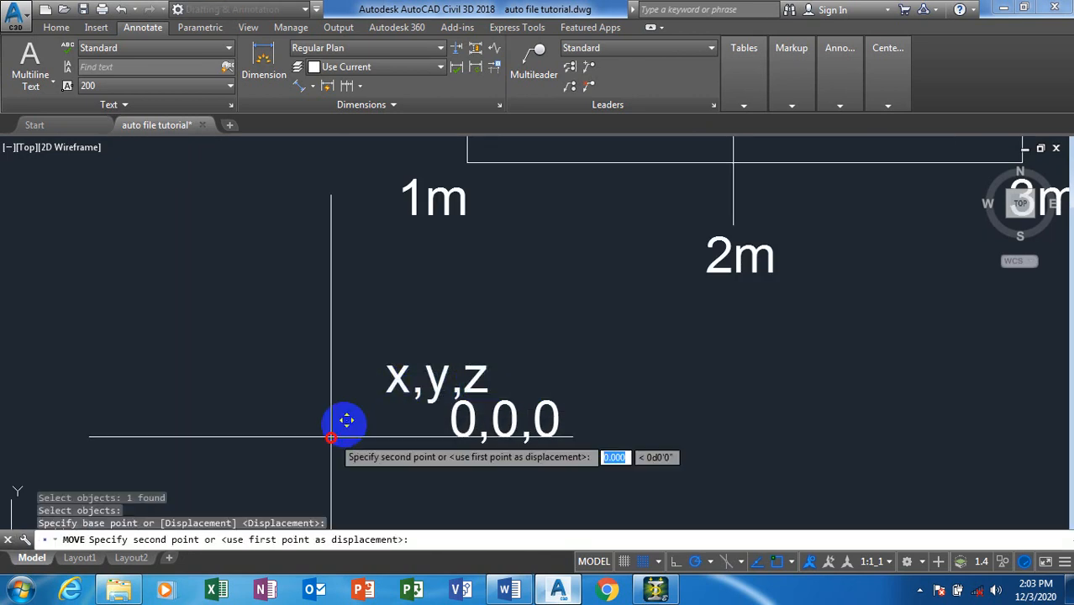
pyautogui.click(386, 393)
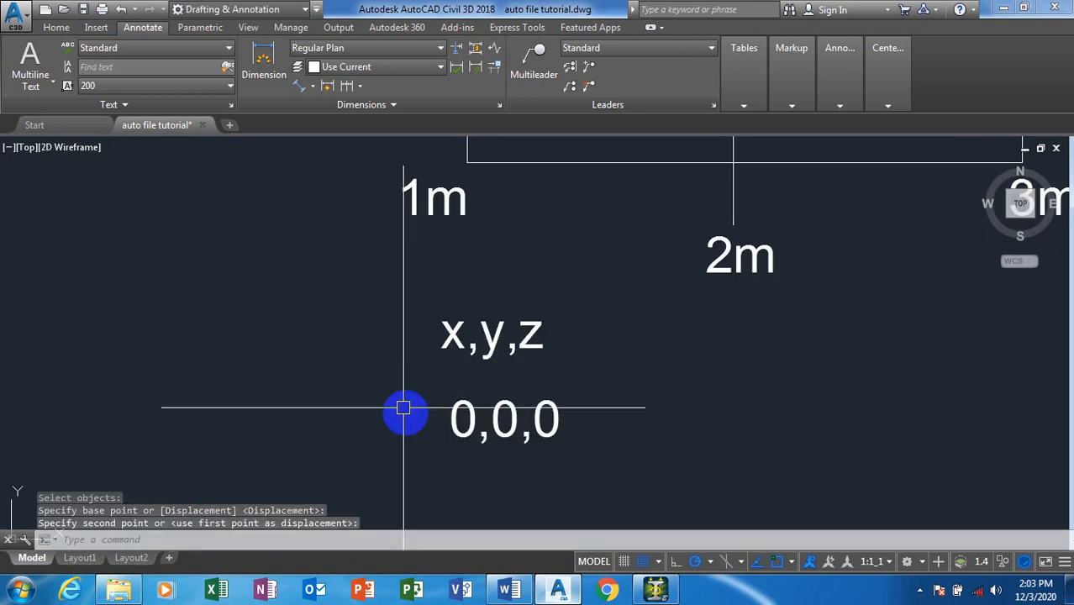
# Shorten the x,y,z label below the plan to read only x.
pyautogui.click(538, 328)
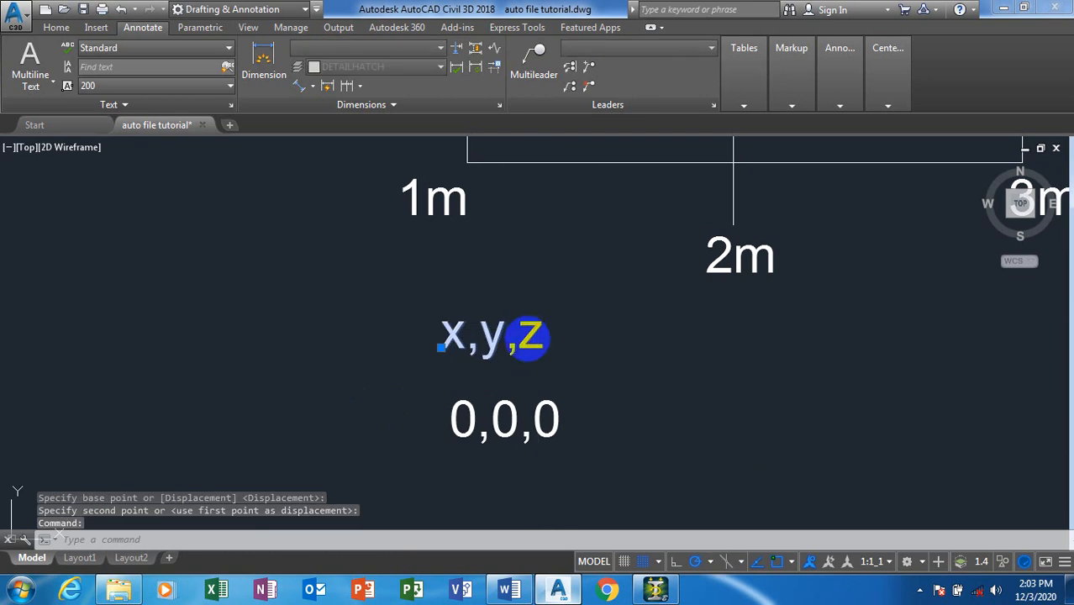
pyautogui.doubleClick(530, 338)
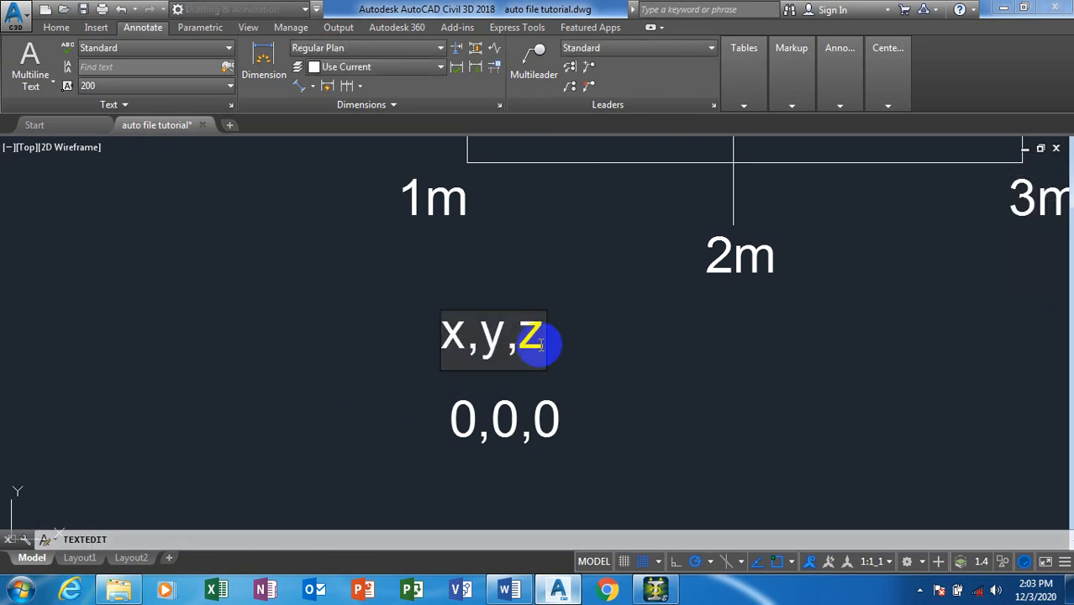
pyautogui.press('BackSpace')
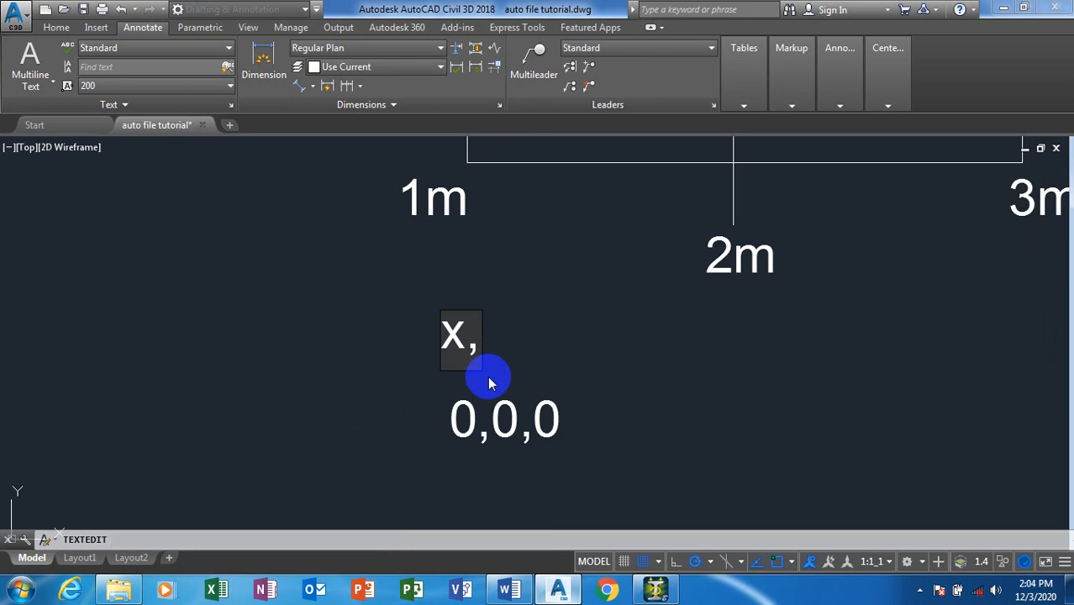
pyautogui.click(433, 380)
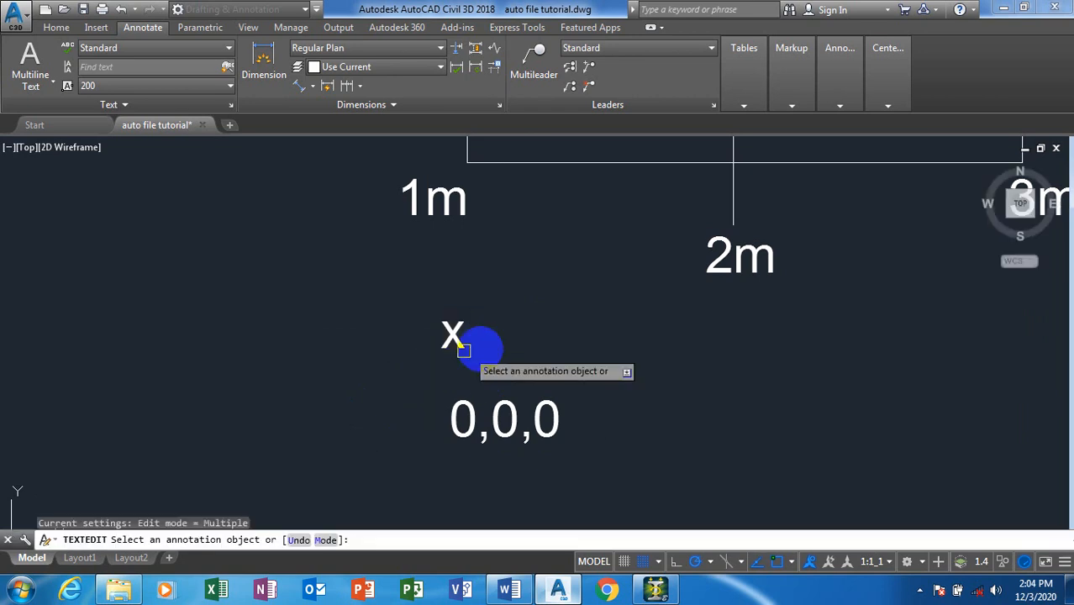
pyautogui.press('Escape')
# Switch to STAAD.Pro to check the floor load's range settings and return to the AutoCAD drawing.
pyautogui.scroll(-5, 378, 420)
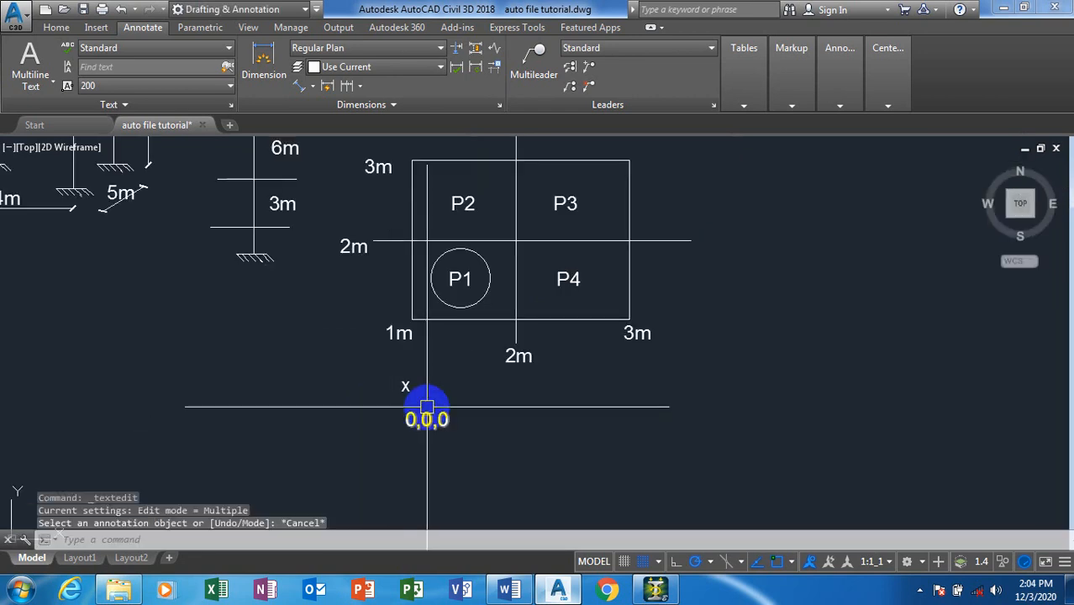
pyautogui.scroll(1, 420, 398)
pyautogui.scroll(-1, 412, 400)
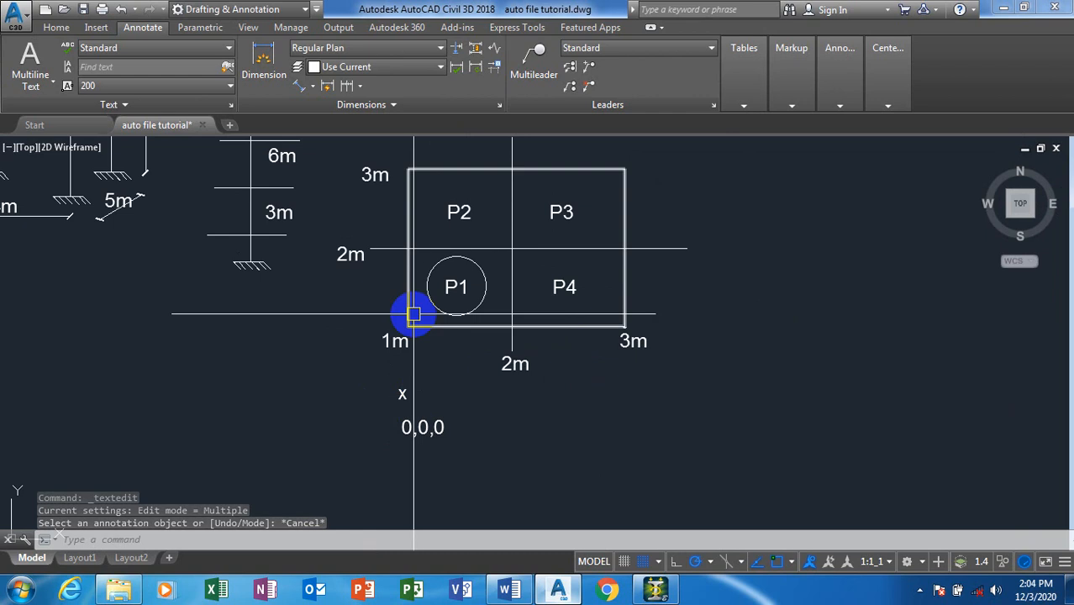
pyautogui.click(655, 588)
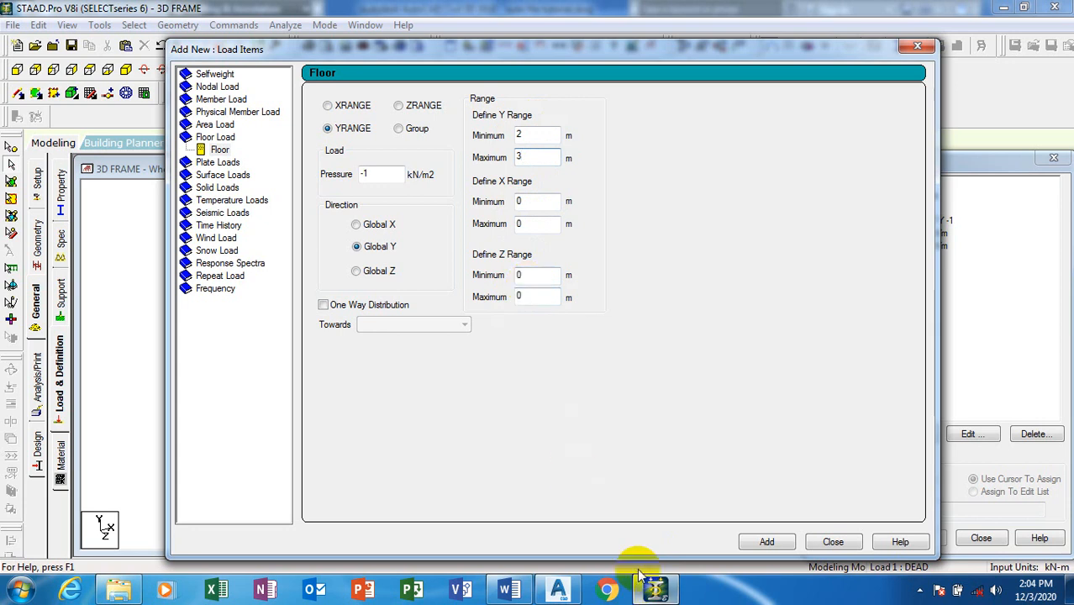
pyautogui.click(558, 591)
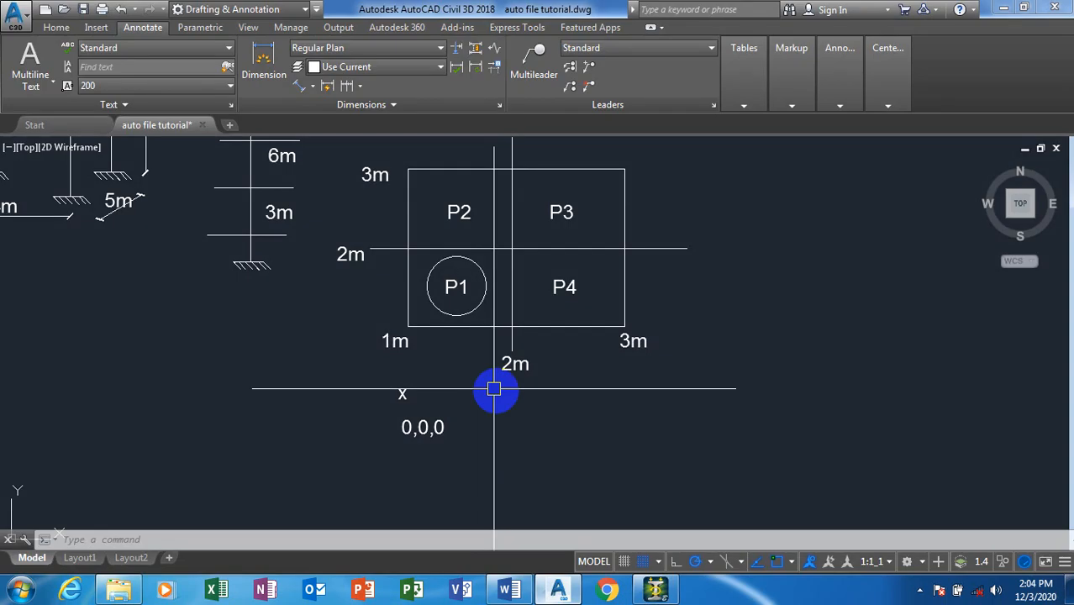
# Copy the four top beams of the 3D frame sketch to the empty area right of the plan.
pyautogui.scroll(-4, 494, 388)
pyautogui.scroll(5, 312, 269)
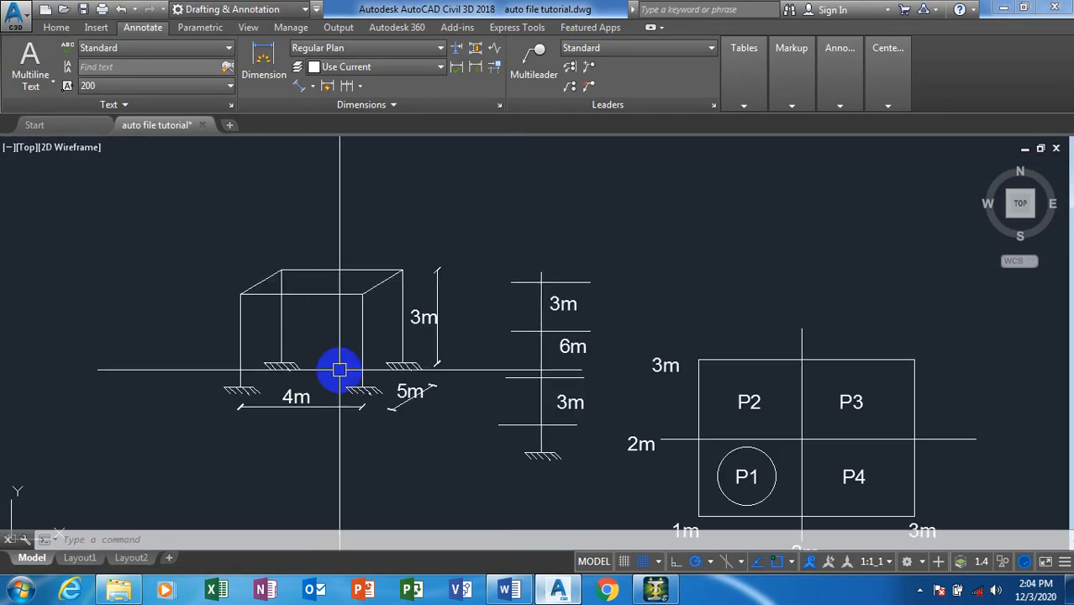
pyautogui.press('Return')
pyautogui.click(187, 232)
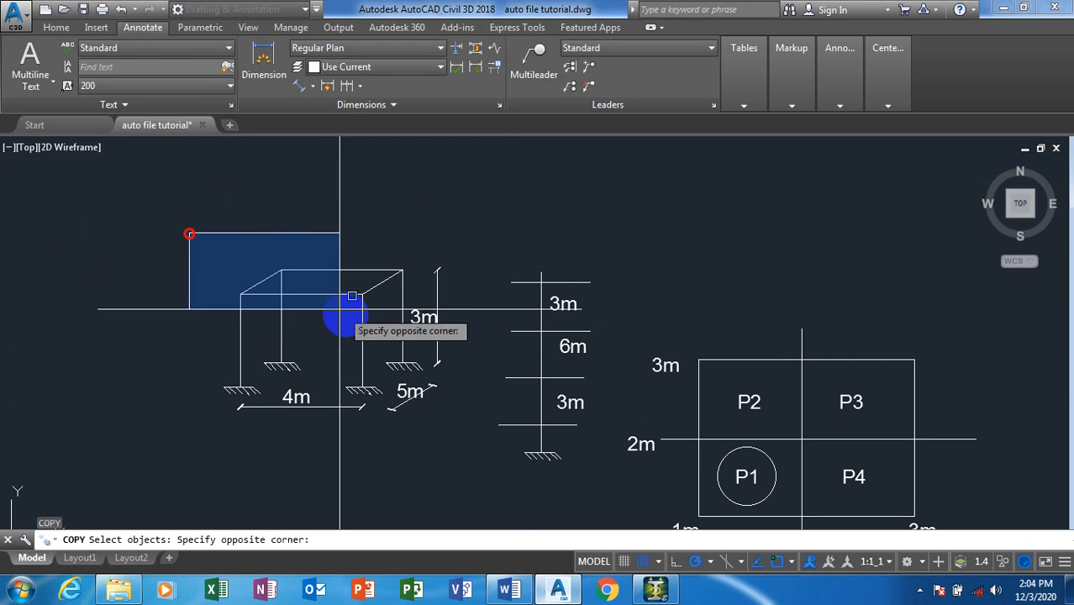
pyautogui.click(416, 309)
pyautogui.rightClick(383, 281)
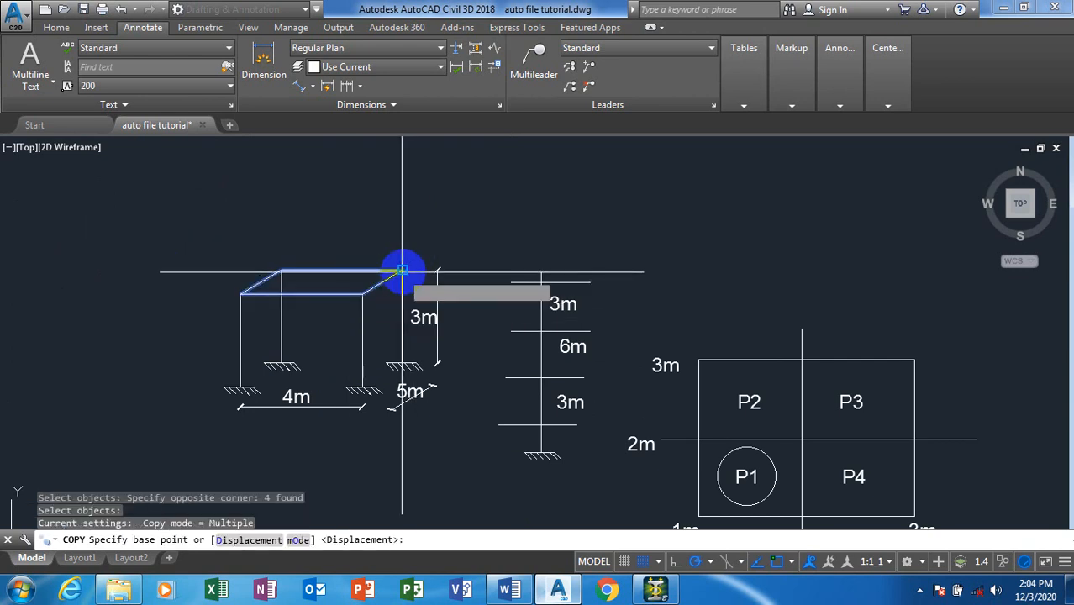
pyautogui.click(403, 272)
pyautogui.scroll(-5, 243, 255)
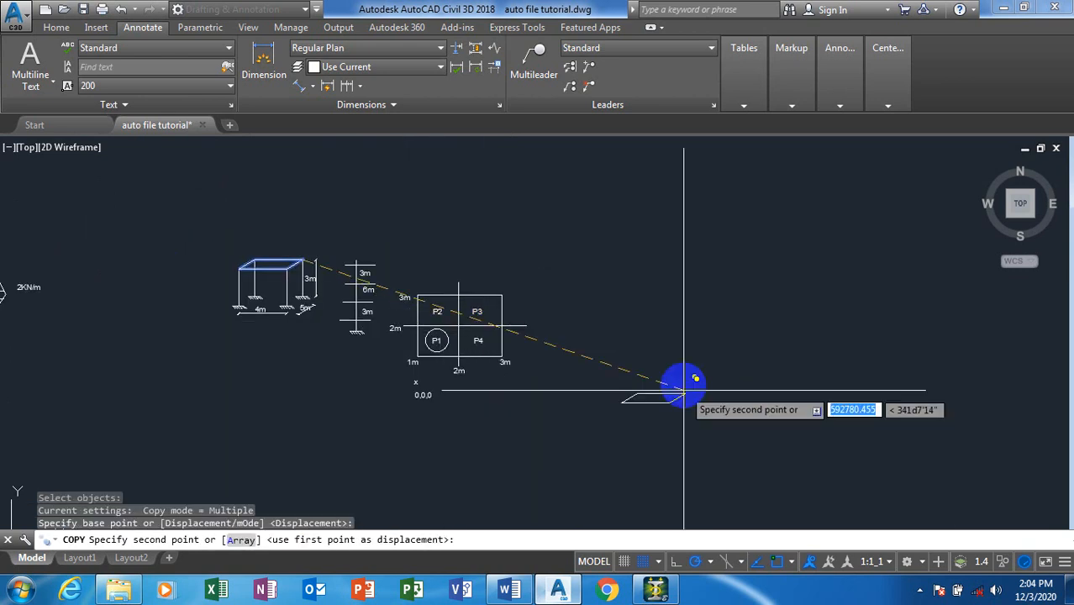
pyautogui.click(655, 370)
pyautogui.press('Escape')
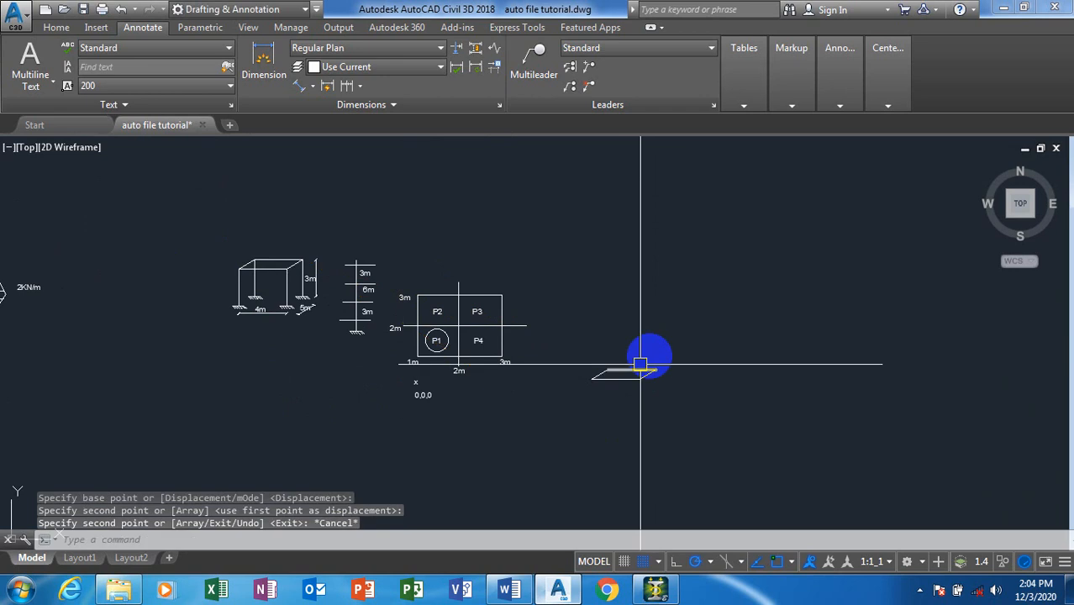
# Replace the 0,0,0 text beneath the x label under the plan with 1-2.
pyautogui.scroll(5, 654, 365)
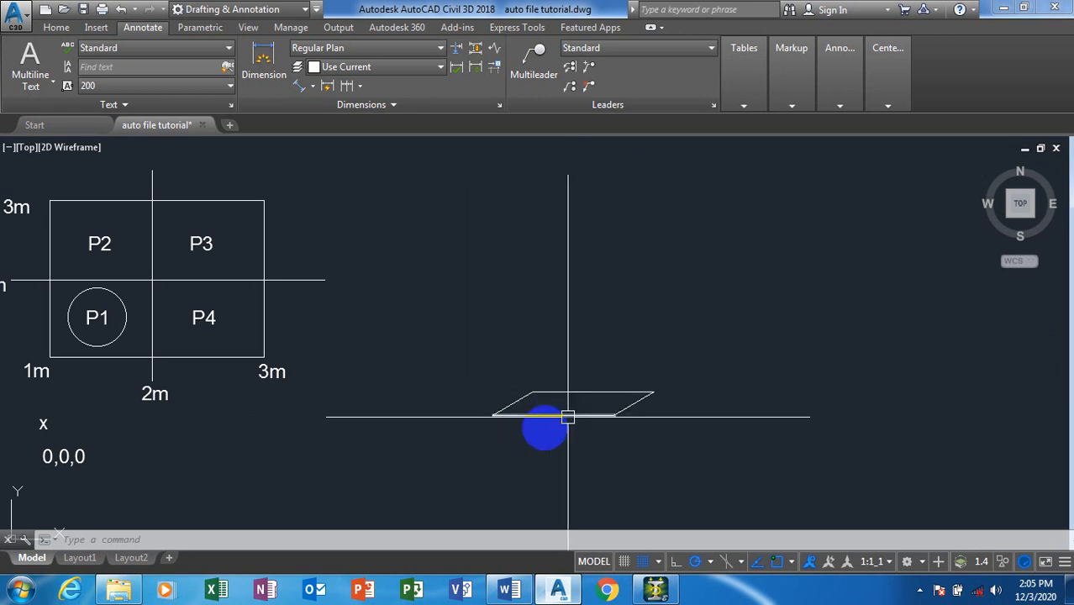
pyautogui.scroll(-2, 247, 396)
pyautogui.scroll(2, 41, 385)
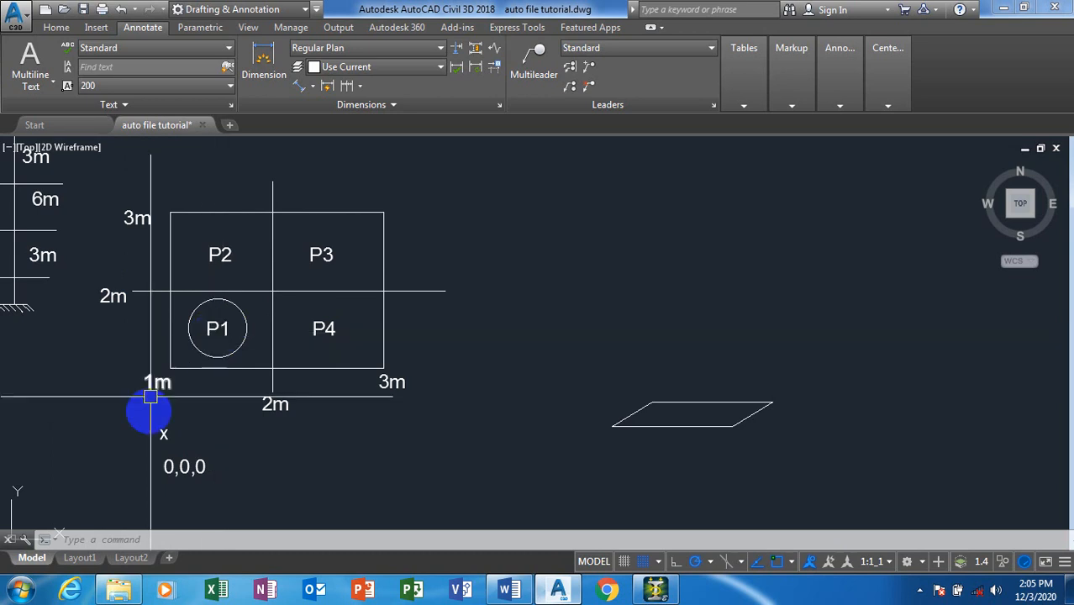
pyautogui.doubleClick(178, 468)
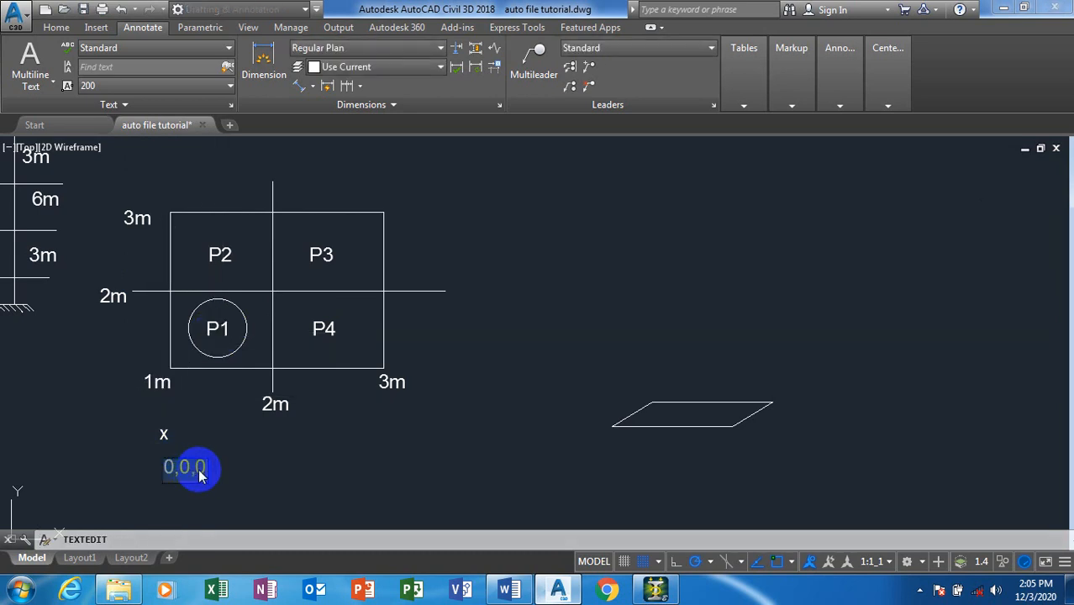
pyautogui.write('1-2')
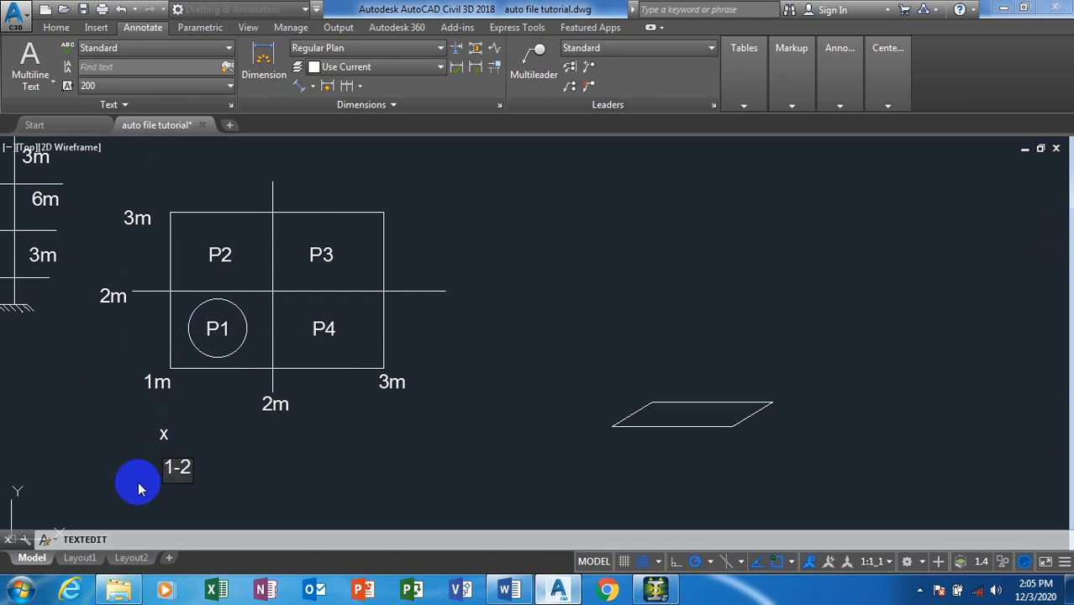
pyautogui.click(139, 489)
pyautogui.press('Escape')
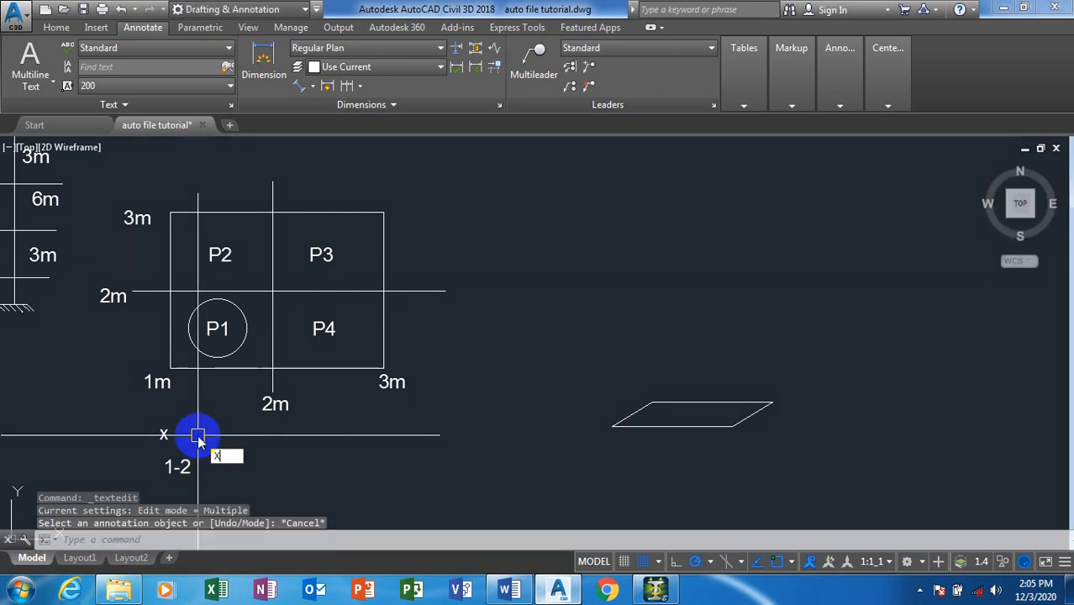
# Copy the x label and its 1-2 value below the plan horizontally to beneath the 2m mark.
pyautogui.press('Escape')
pyautogui.write('co')
pyautogui.press('Return')
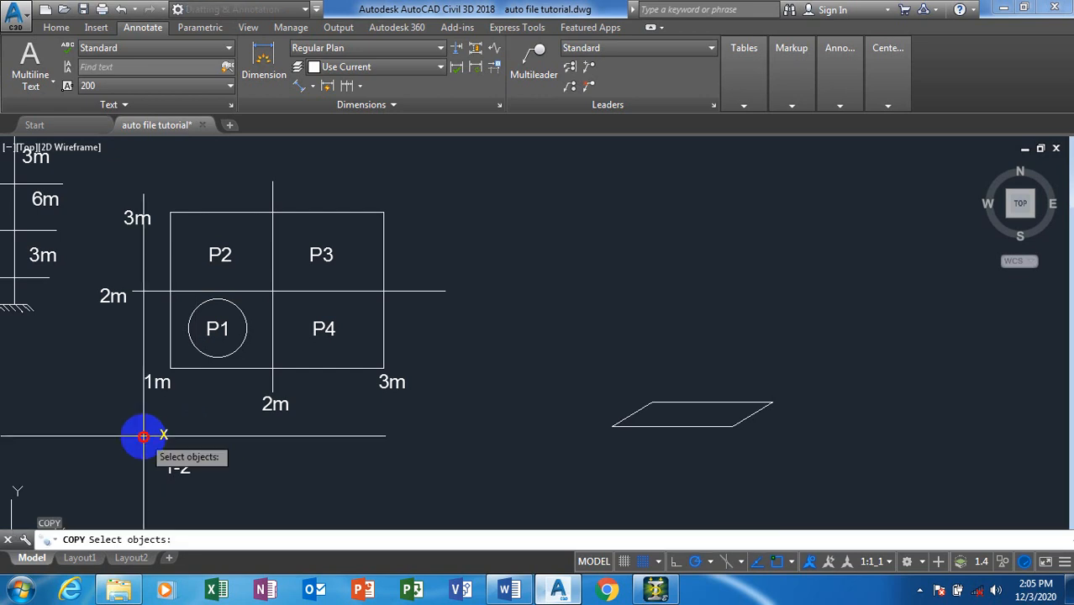
pyautogui.click(149, 434)
pyautogui.click(202, 474)
pyautogui.click(194, 418)
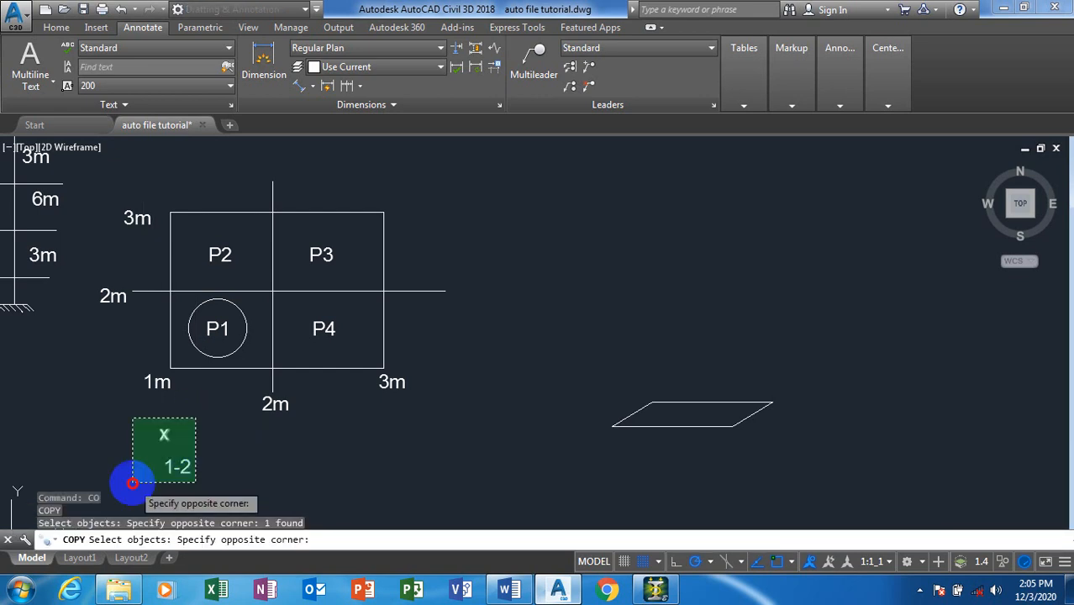
pyautogui.click(135, 483)
pyautogui.rightClick(127, 454)
pyautogui.click(127, 454)
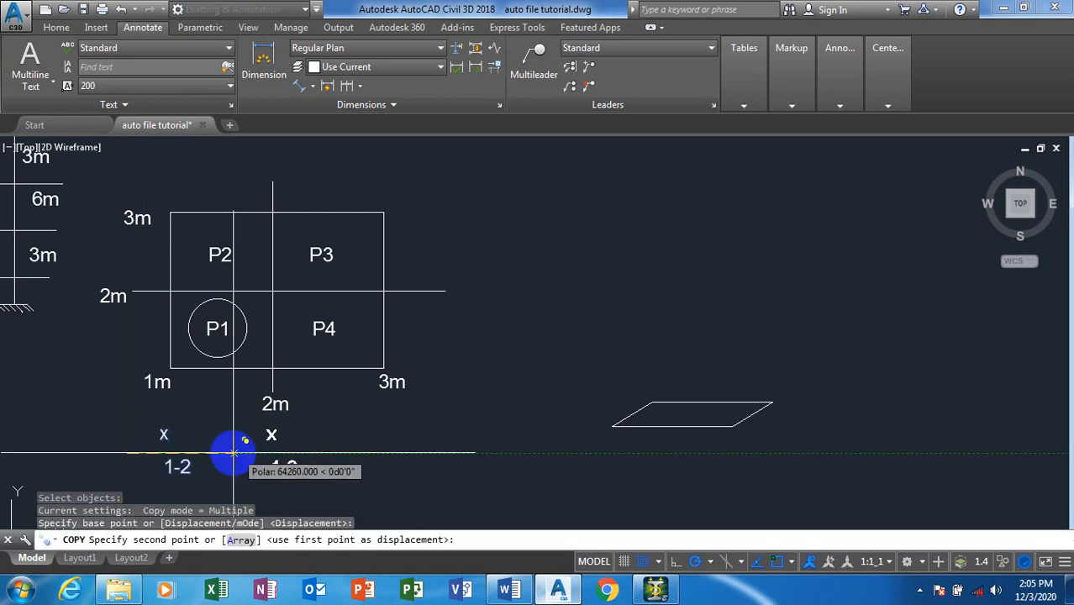
pyautogui.click(234, 454)
pyautogui.press('Escape')
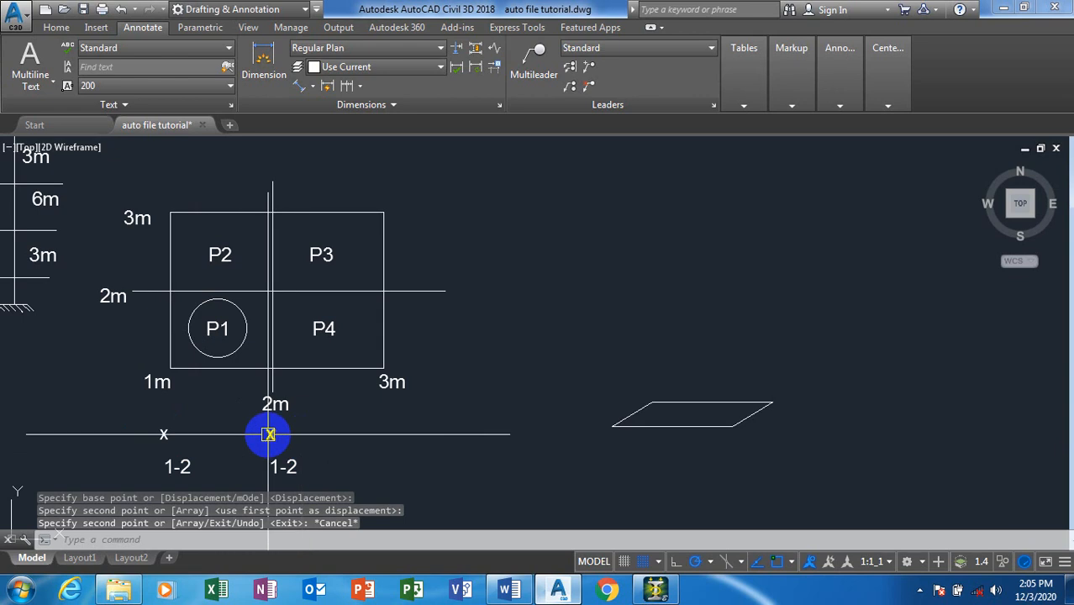
# Change the copied x label beneath the 2m mark to Z.
pyautogui.doubleClick(268, 434)
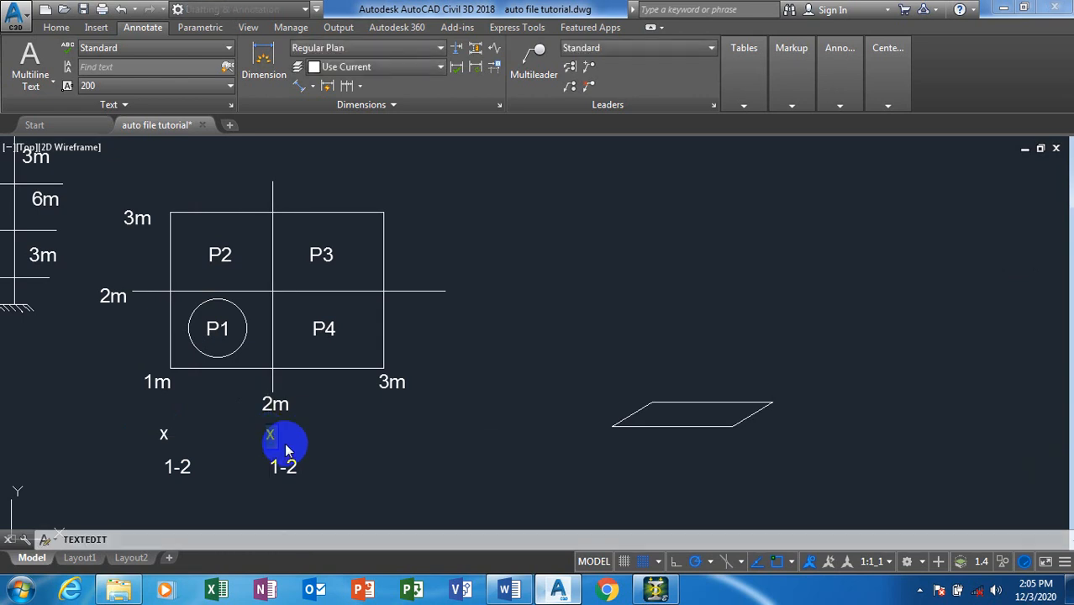
pyautogui.write('Z')
pyautogui.click(230, 454)
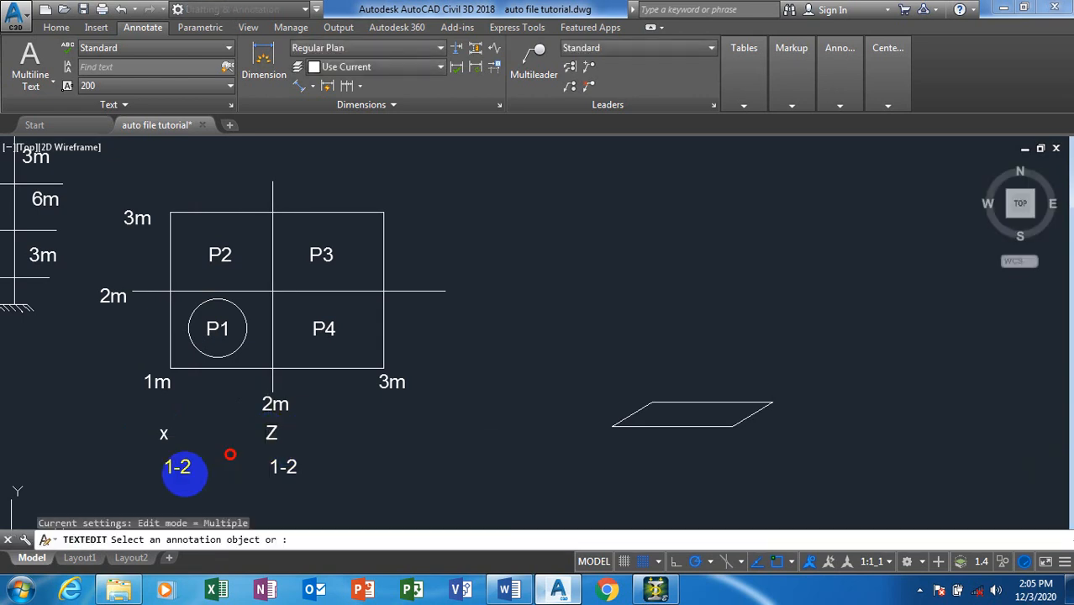
pyautogui.press('Escape')
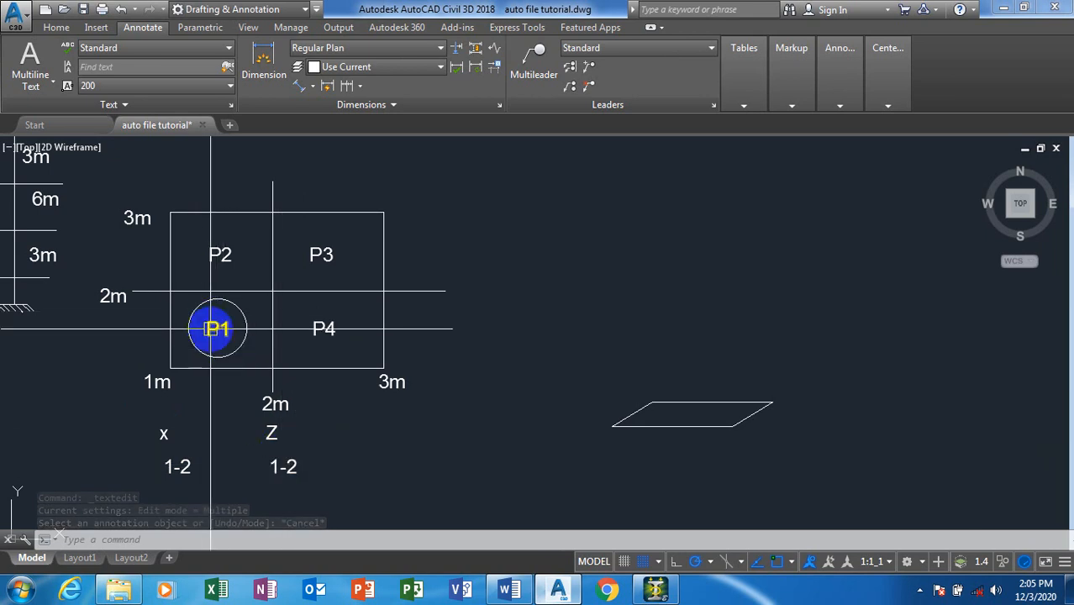
# Copy the x and Z labels with their 1-2 values to the empty area below and right of the plan.
pyautogui.scroll(-2, 217, 329)
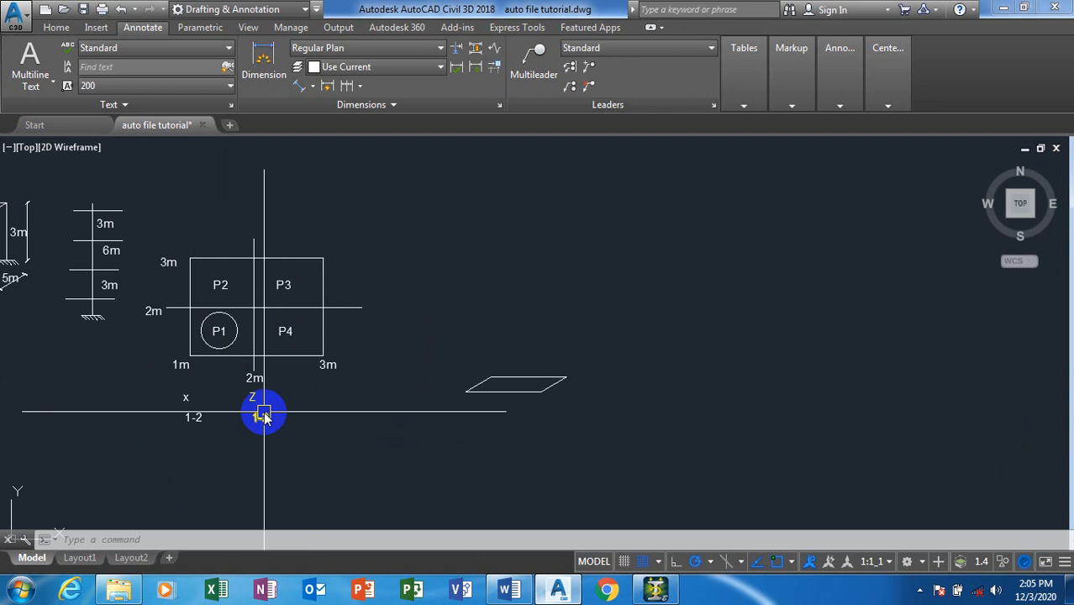
pyautogui.write('CO')
pyautogui.press('Return')
pyautogui.click(272, 392)
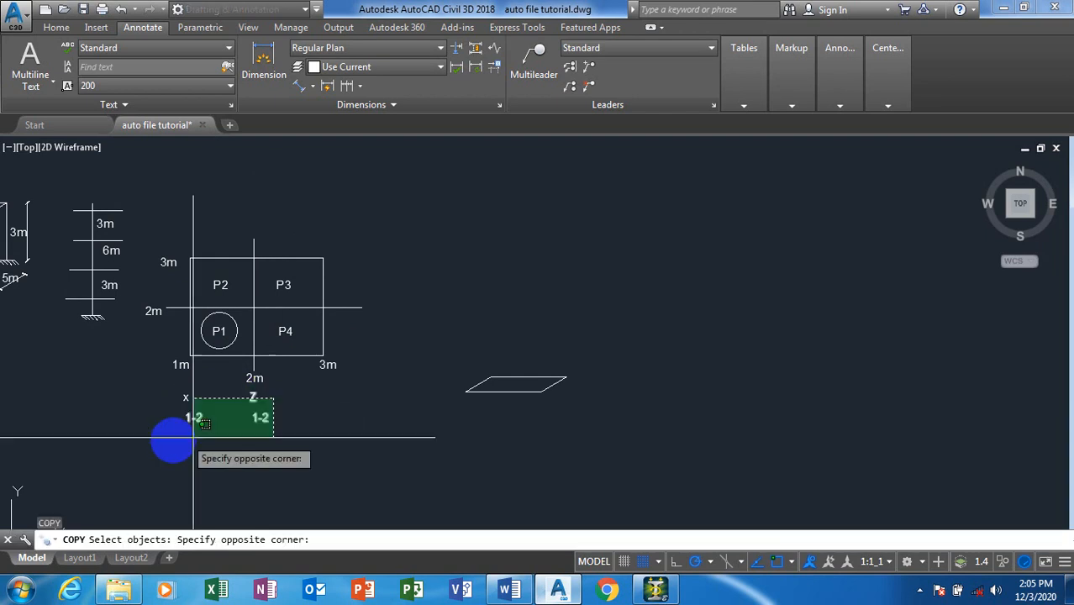
pyautogui.click(173, 436)
pyautogui.press('Return')
pyautogui.click(219, 434)
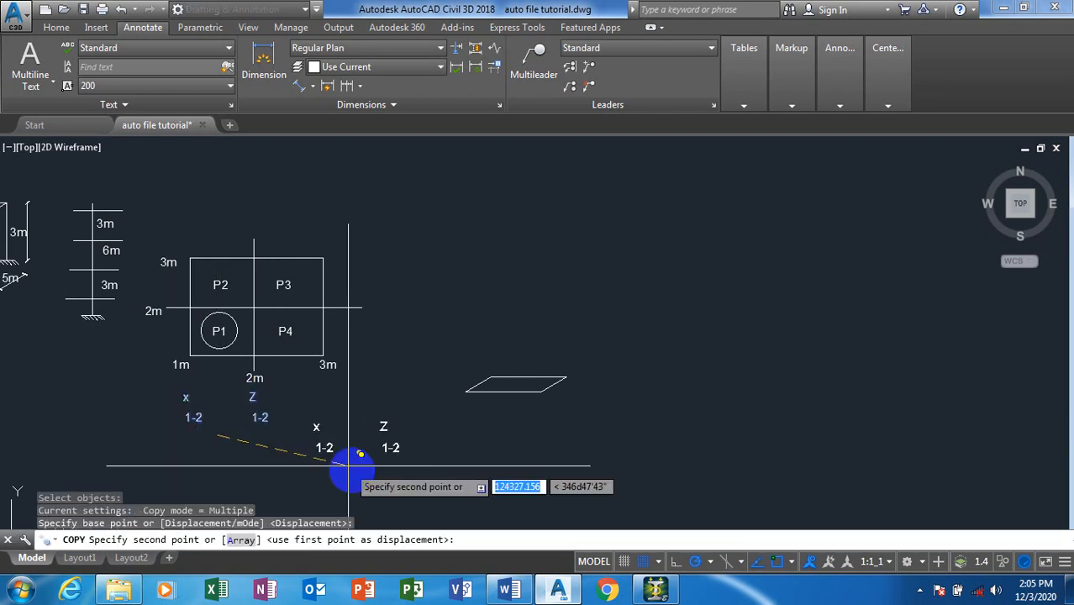
pyautogui.click(296, 467)
pyautogui.press('Escape')
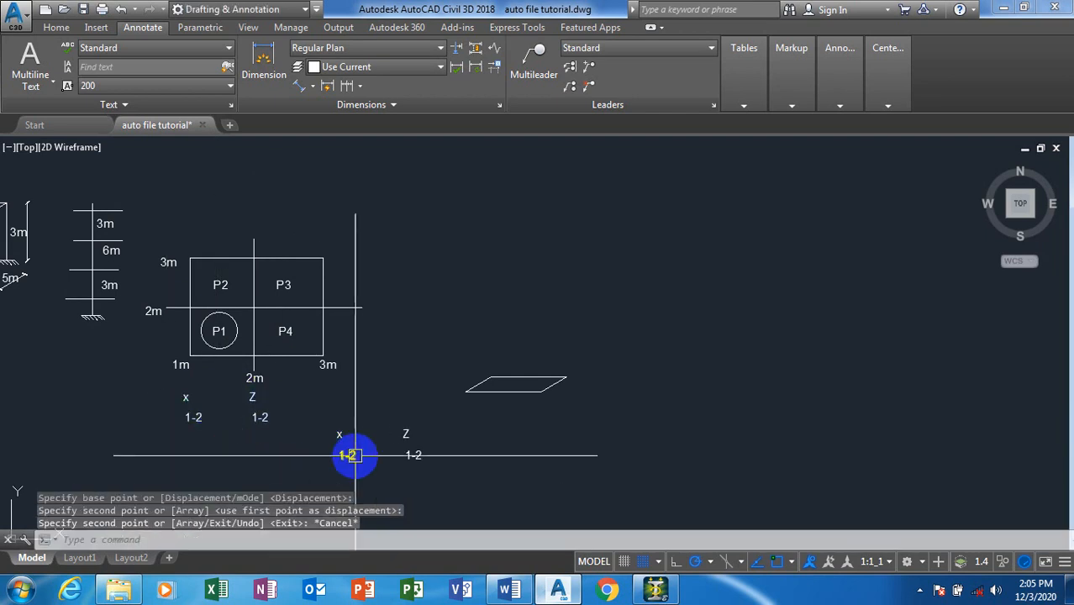
# Change the 1-2 value under the copied x label to 2-3.
pyautogui.doubleClick(344, 456)
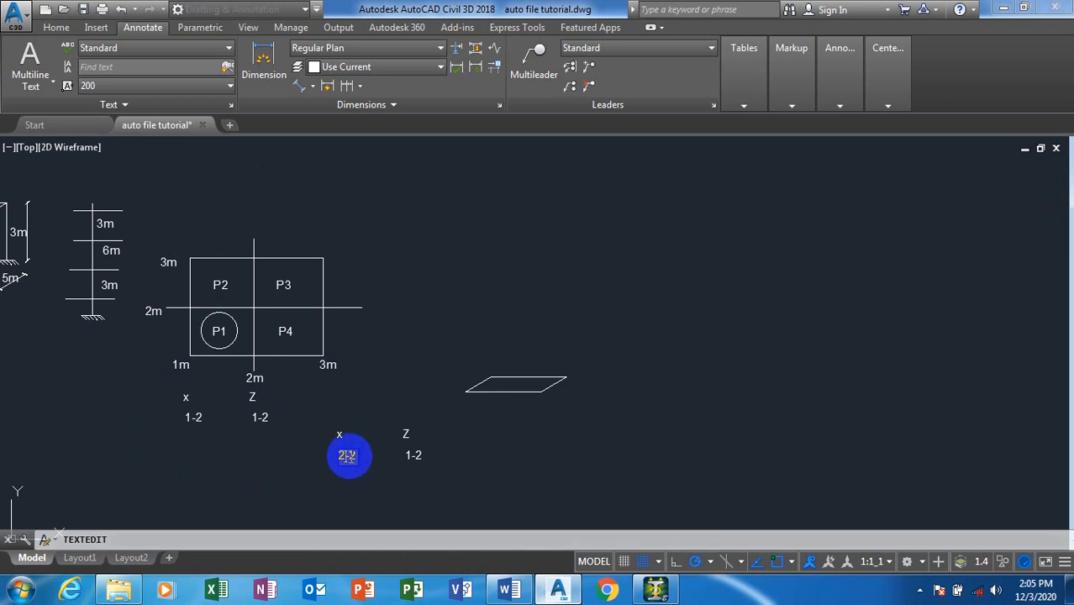
pyautogui.moveTo(345, 460); pyautogui.dragTo(341, 460)
pyautogui.write('2-3')
pyautogui.click(351, 462)
pyautogui.write('3')
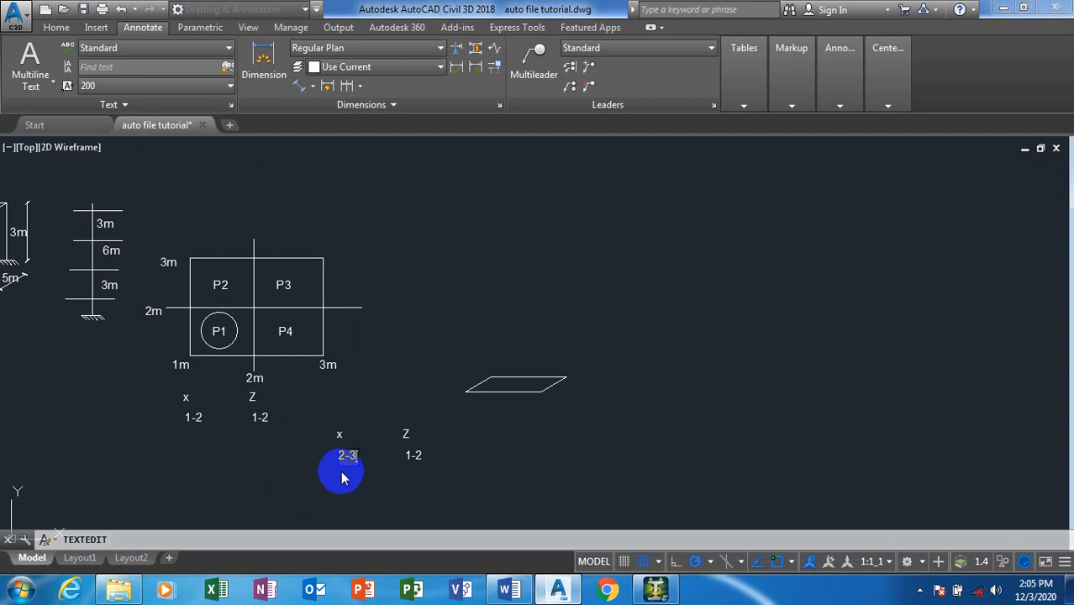
pyautogui.click(290, 476)
pyautogui.press('Escape')
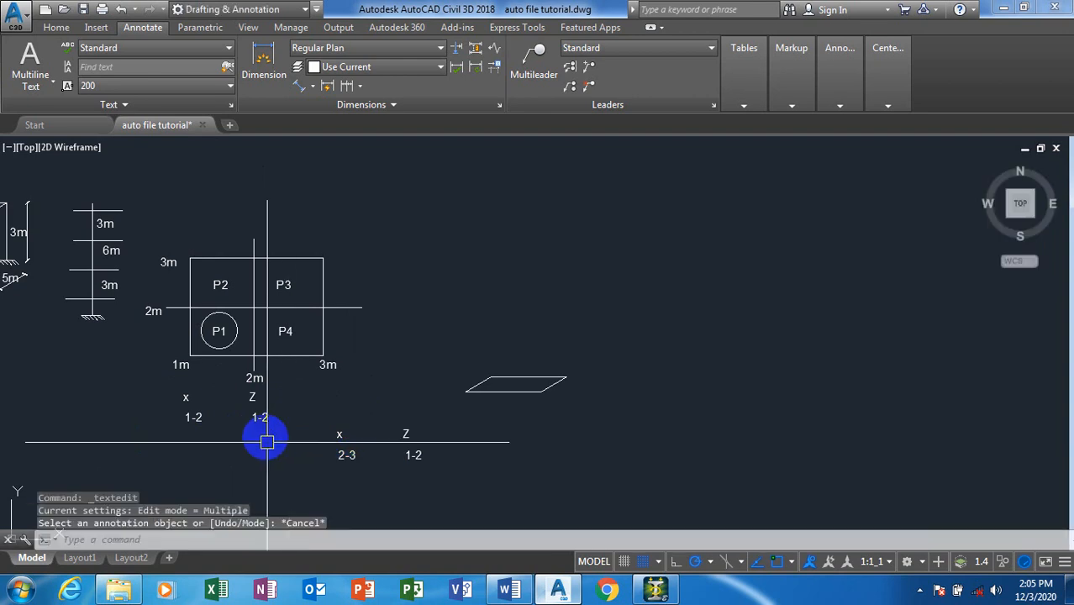
pyautogui.doubleClick(419, 455)
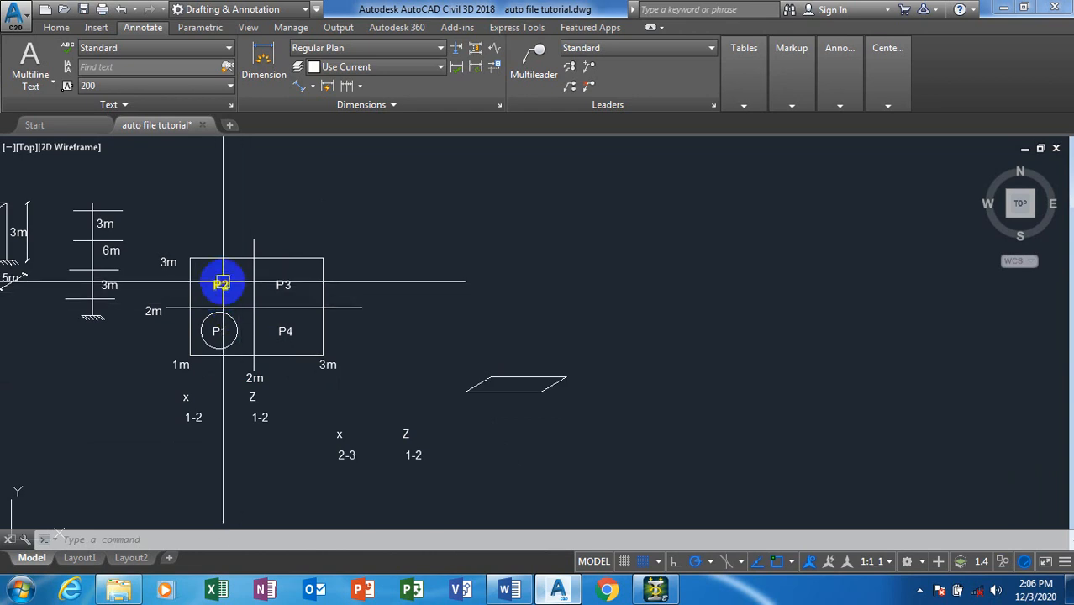
# Switch to STAAD.Pro and add the -1 kN/m2 Global Y floor load with Y range 2 to 3 m to the DEAD case.
pyautogui.moveTo(223, 294)
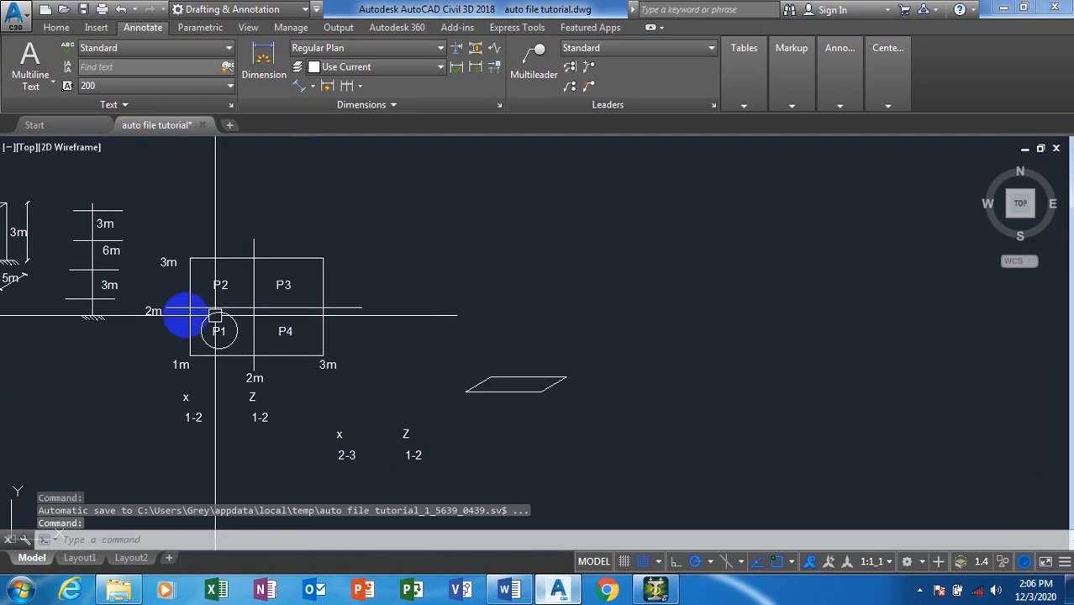
pyautogui.click(661, 592)
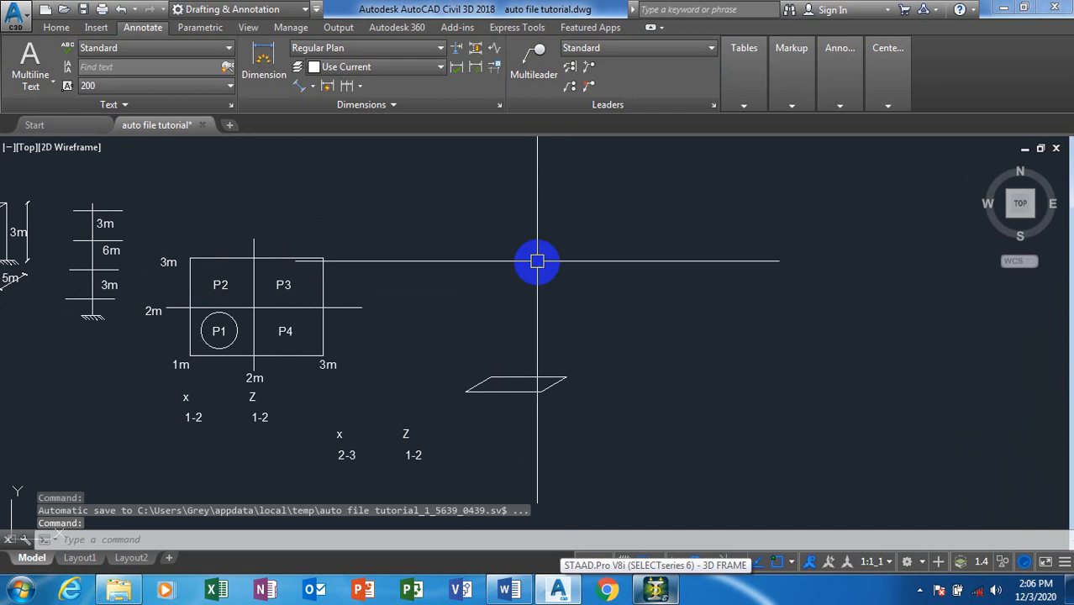
pyautogui.click(656, 593)
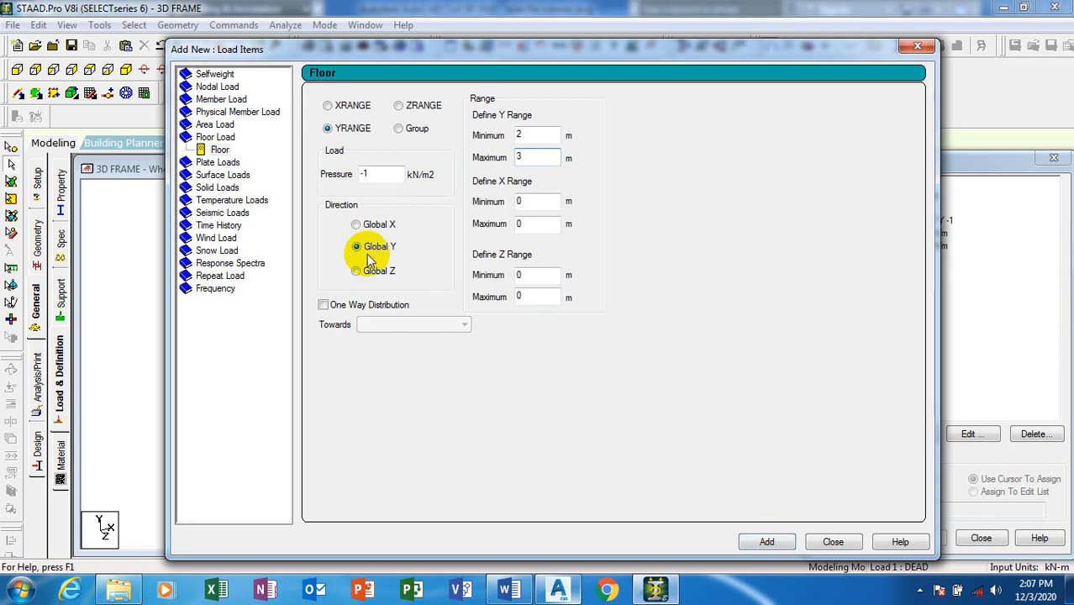
pyautogui.click(767, 537)
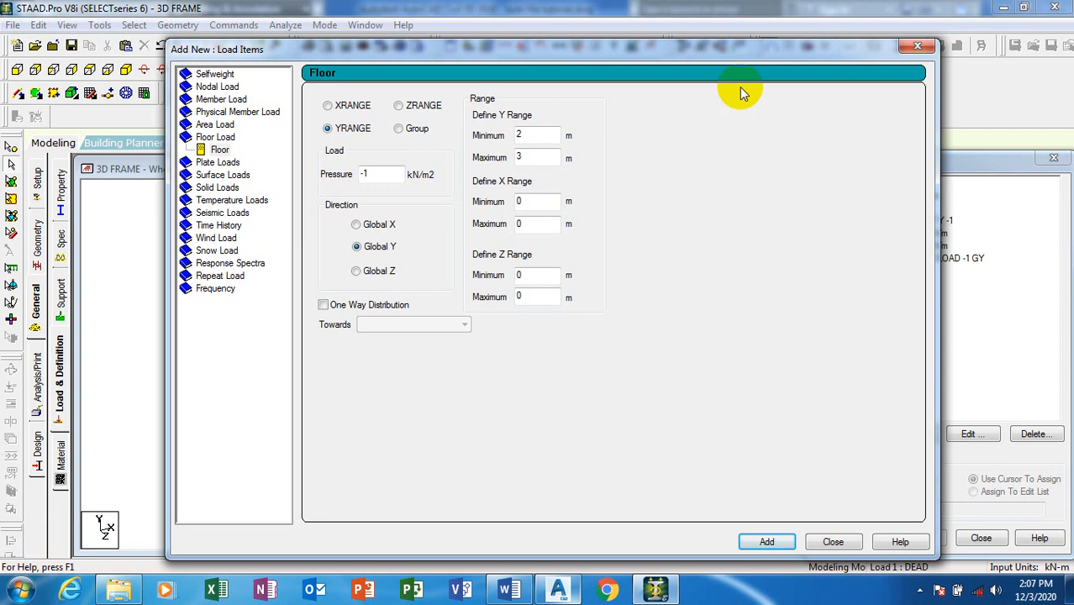
pyautogui.moveTo(651, 49); pyautogui.dragTo(589, 25)
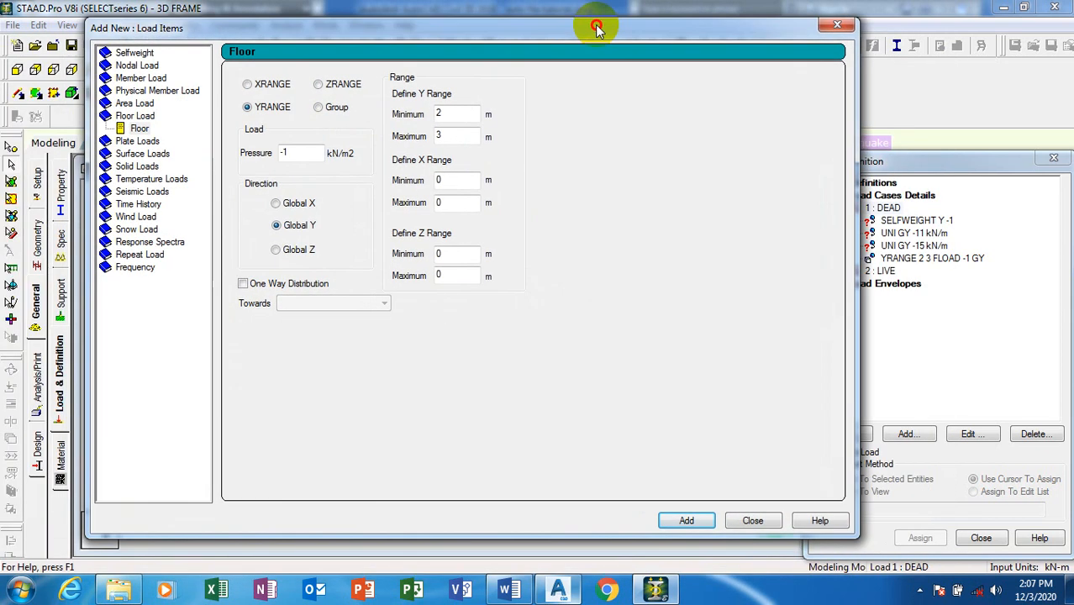
pyautogui.moveTo(756, 32); pyautogui.dragTo(723, 35)
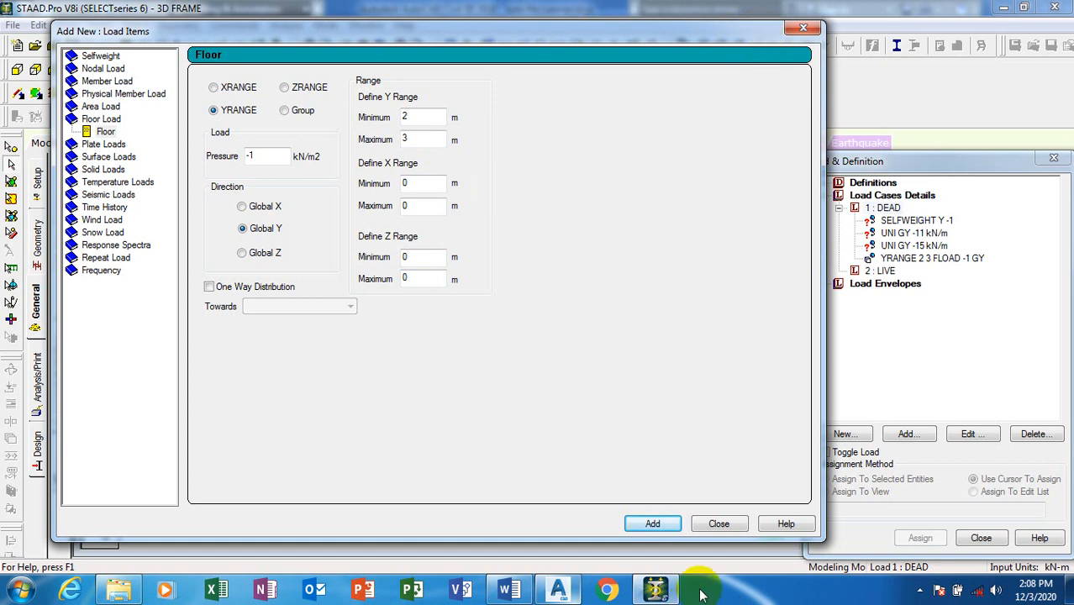
pyautogui.click(719, 524)
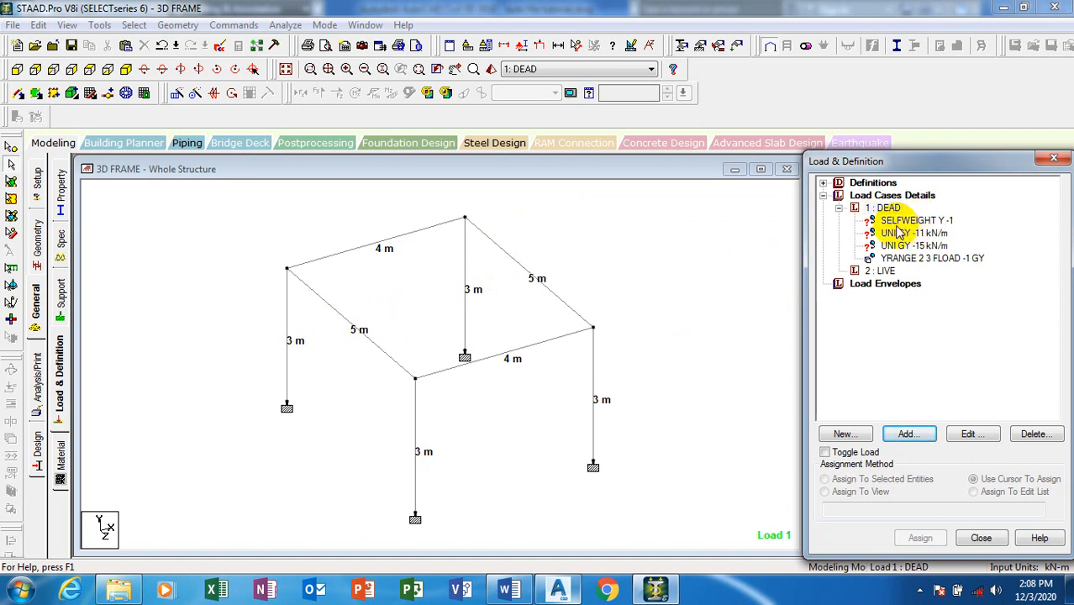
# Start a new floor load for the LIVE case with a pressure of -2 kN/m2.
pyautogui.click(887, 272)
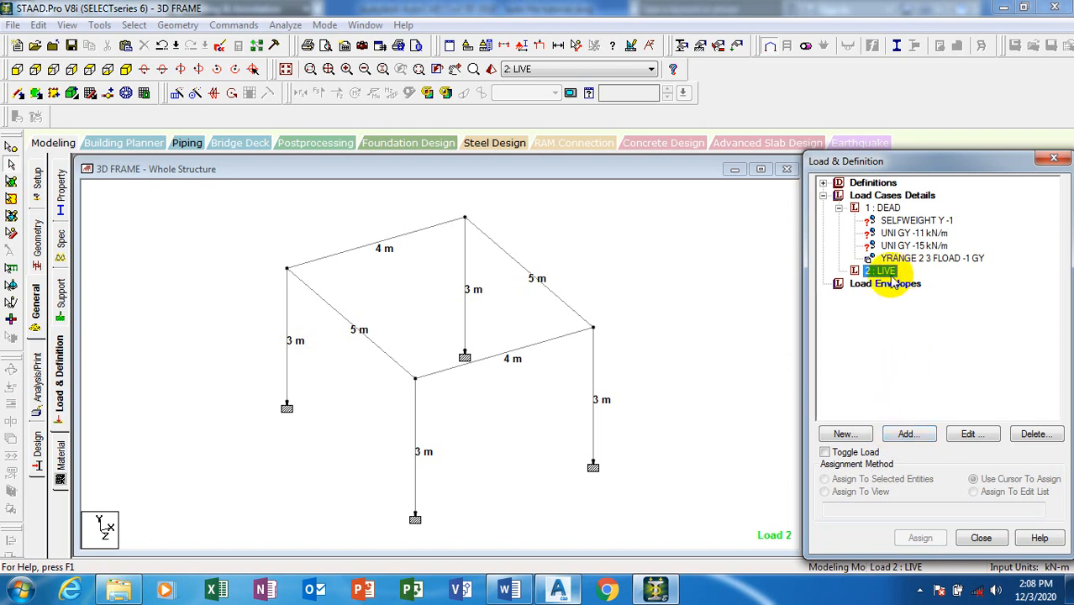
pyautogui.click(915, 439)
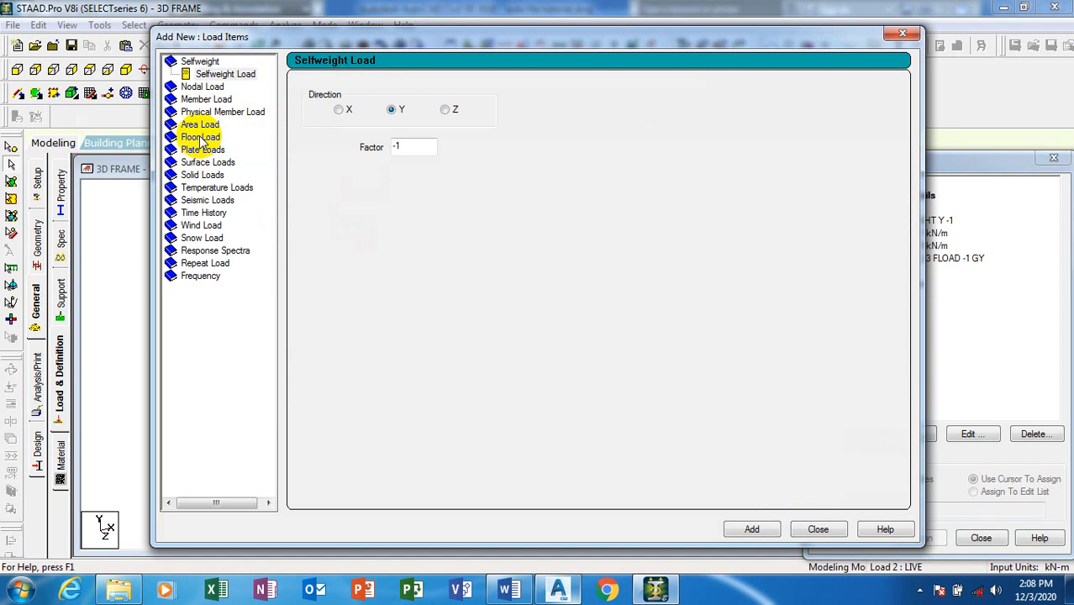
pyautogui.click(202, 139)
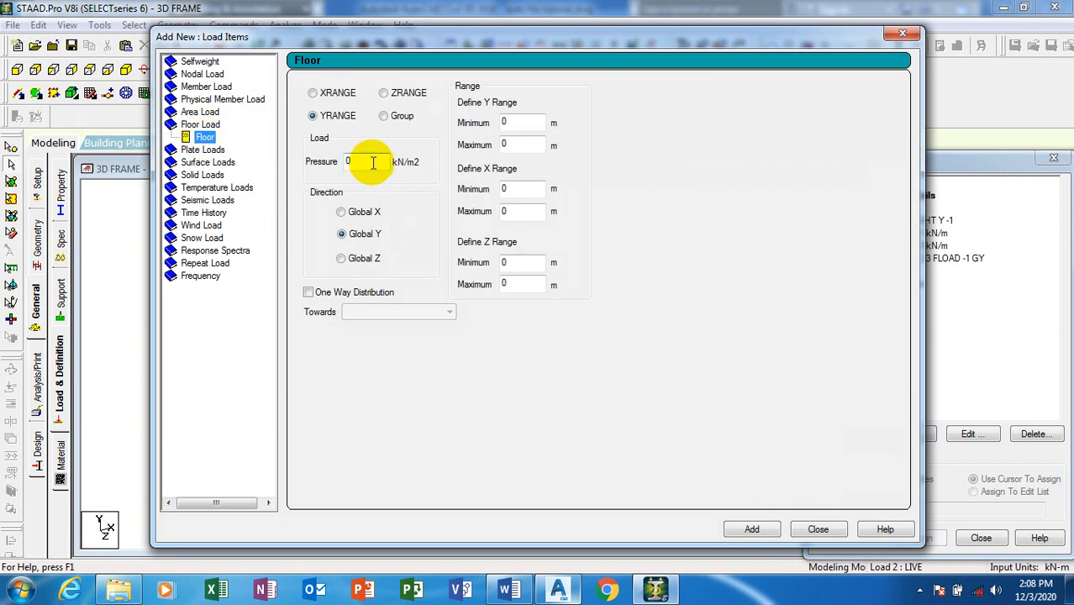
pyautogui.doubleClick(346, 162)
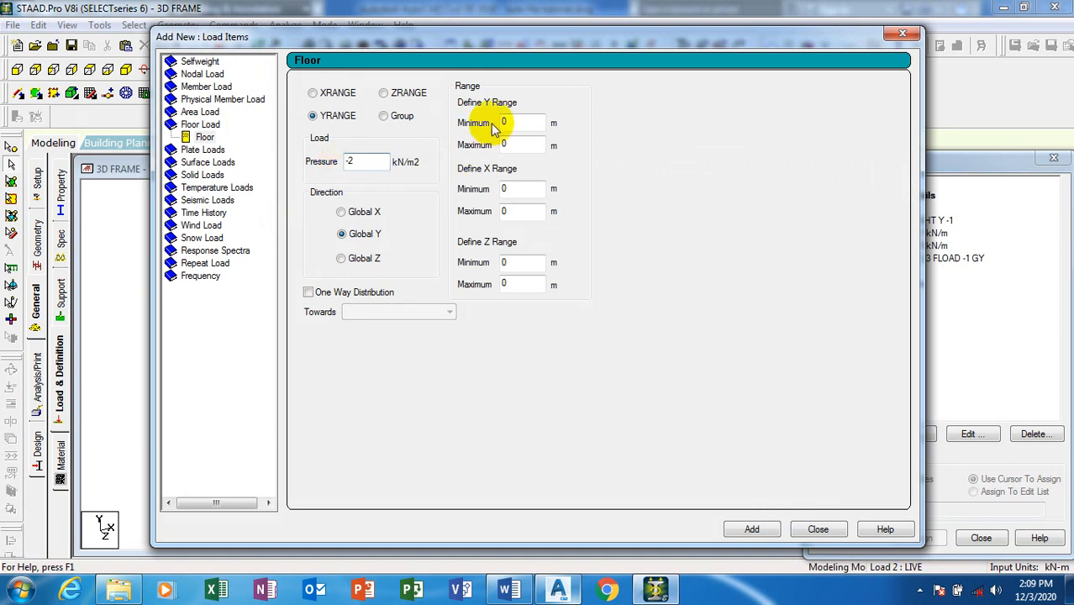
# Save the modified structure from the warning dialog.
pyautogui.click(519, 121)
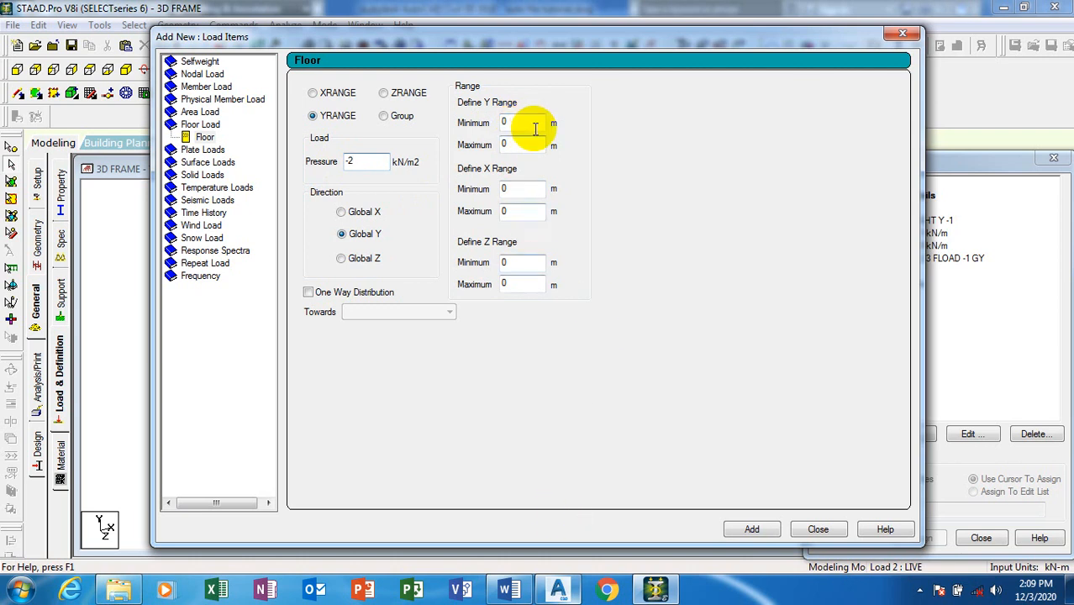
pyautogui.click(541, 331)
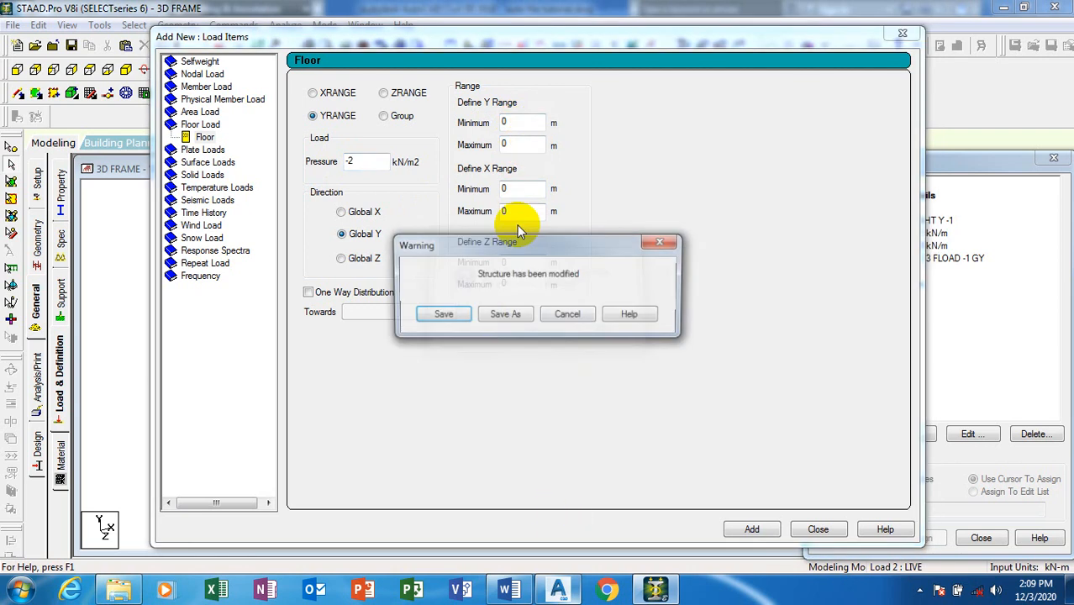
pyautogui.click(447, 312)
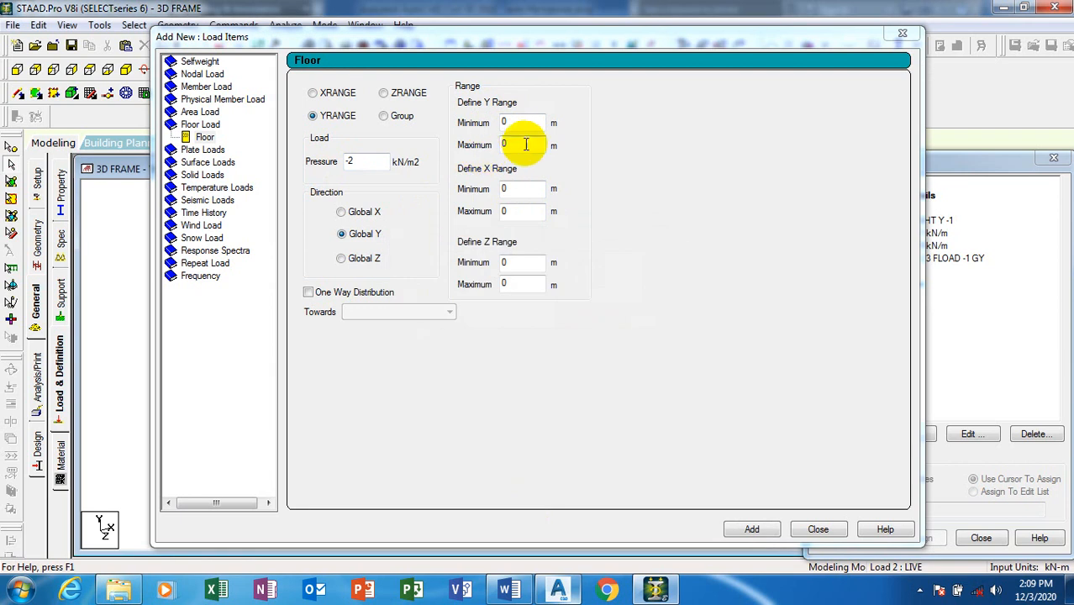
# Set the LIVE floor load's Y range to minimum 2 m and maximum 3 m, and add it to the load case.
pyautogui.click(509, 145)
pyautogui.click(510, 122)
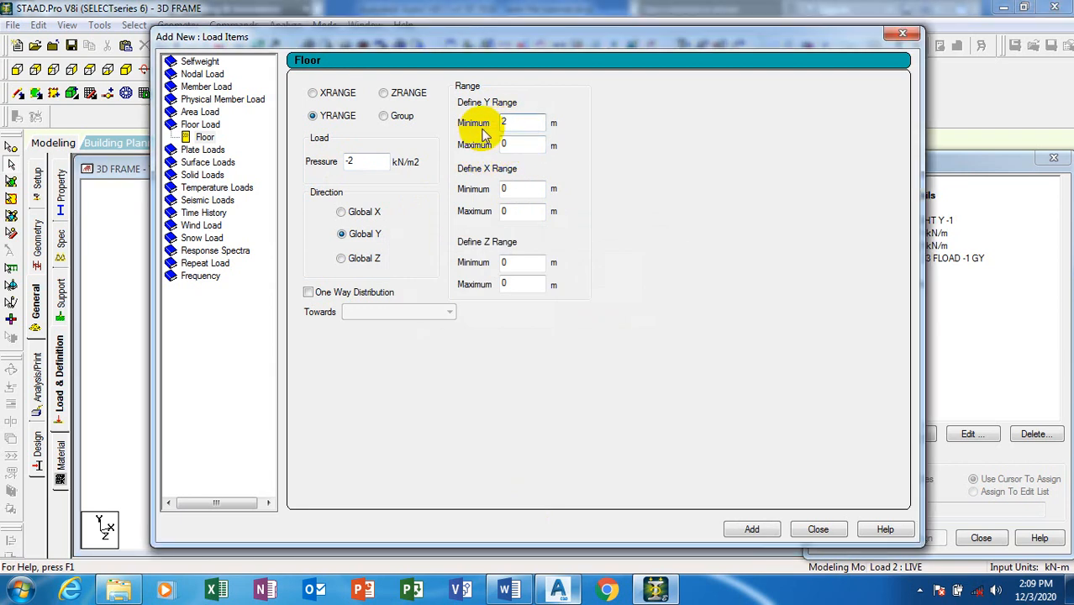
pyautogui.write('2')
pyautogui.click(509, 145)
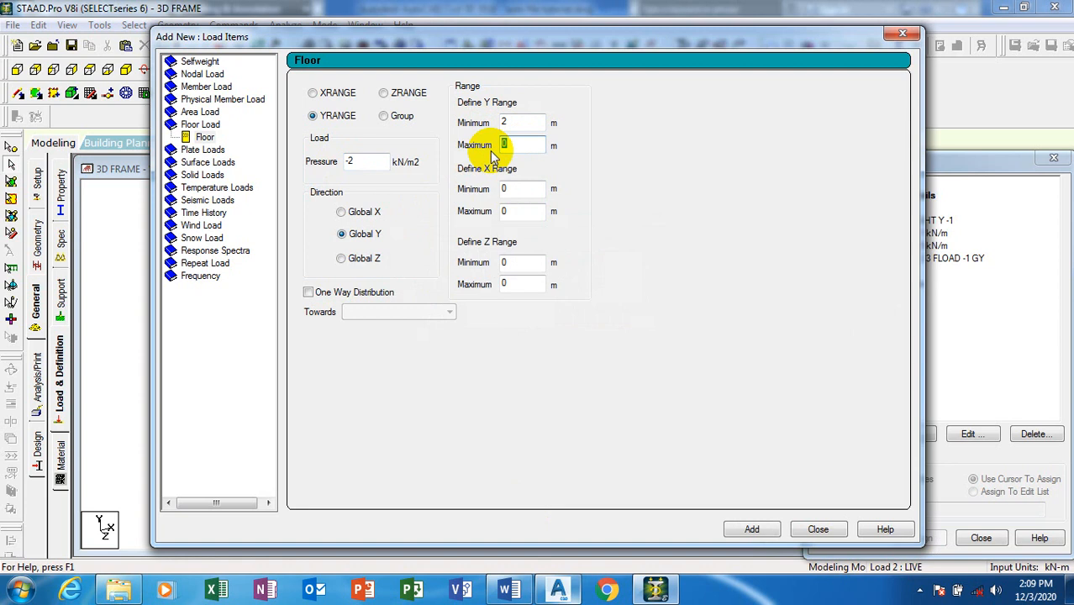
pyautogui.write('3')
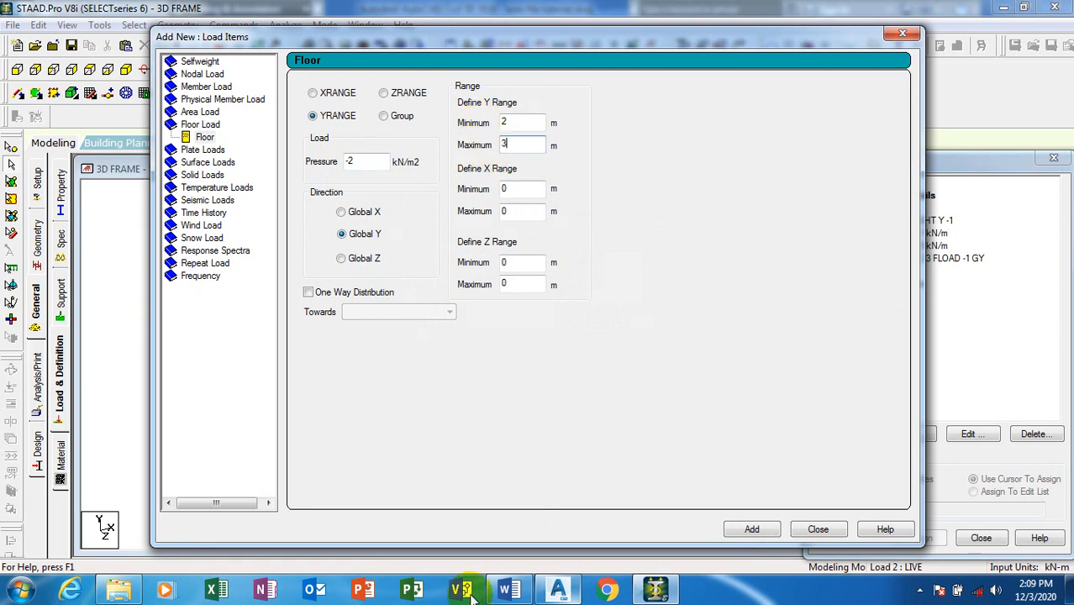
pyautogui.click(563, 593)
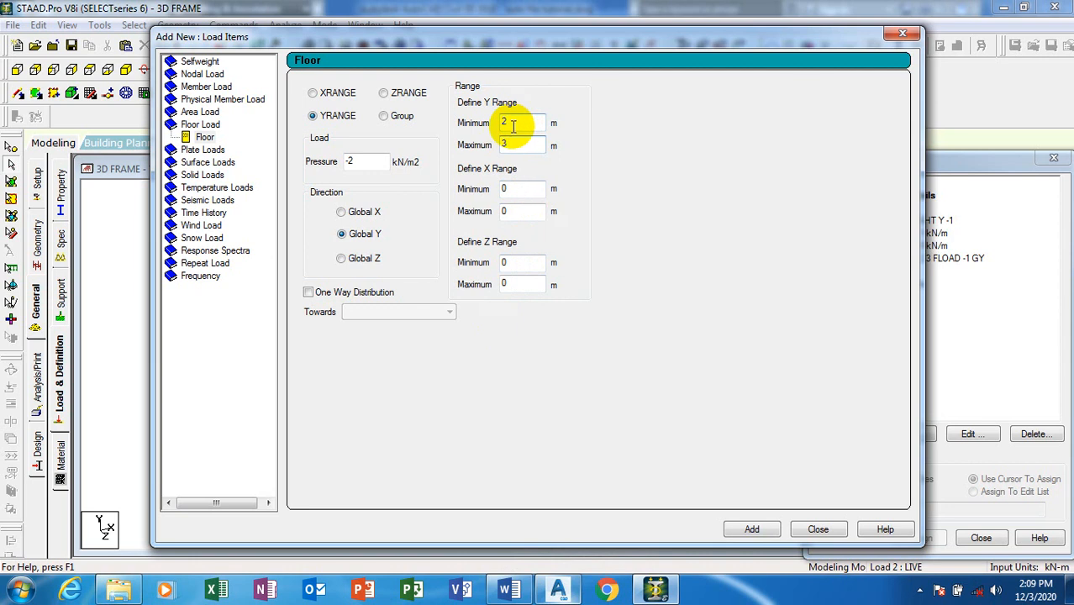
pyautogui.click(754, 537)
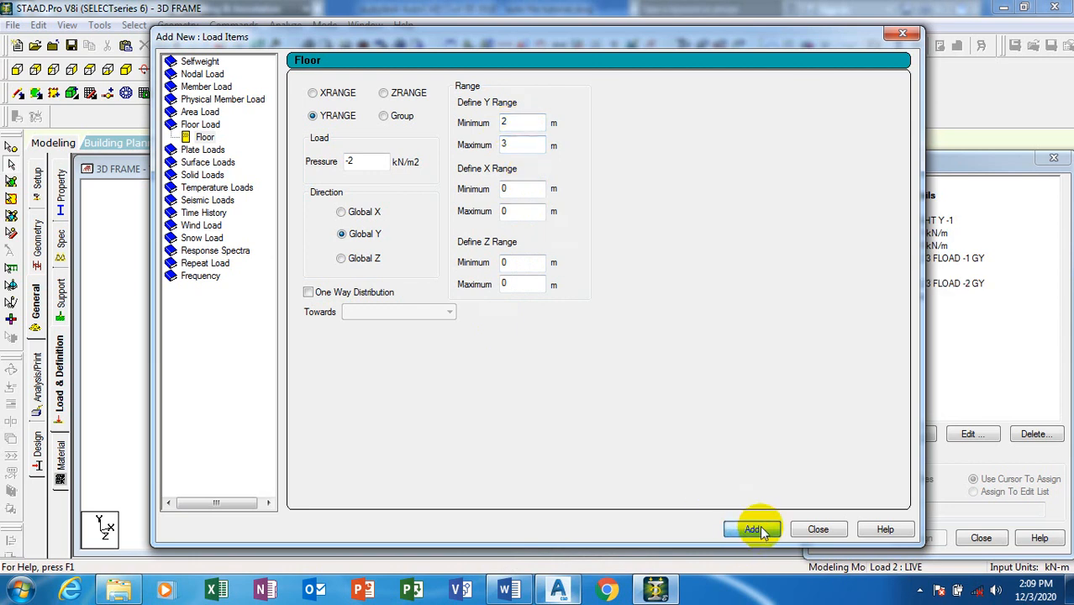
pyautogui.click(820, 530)
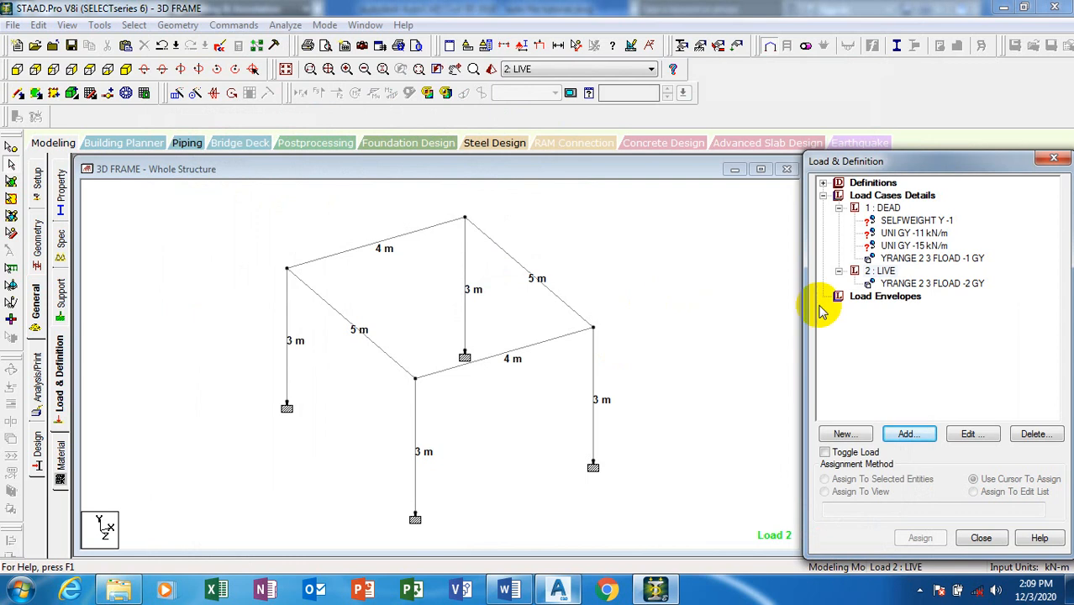
# Display the LIVE case's floor load on the frame and review its pressure and Y range definition.
pyautogui.click(907, 284)
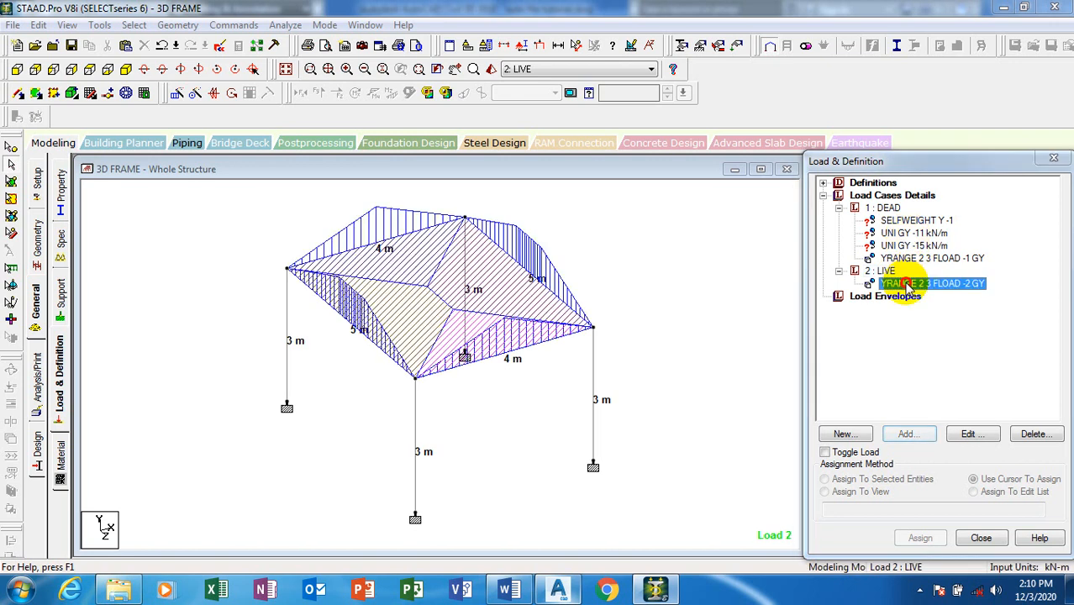
pyautogui.doubleClick(908, 284)
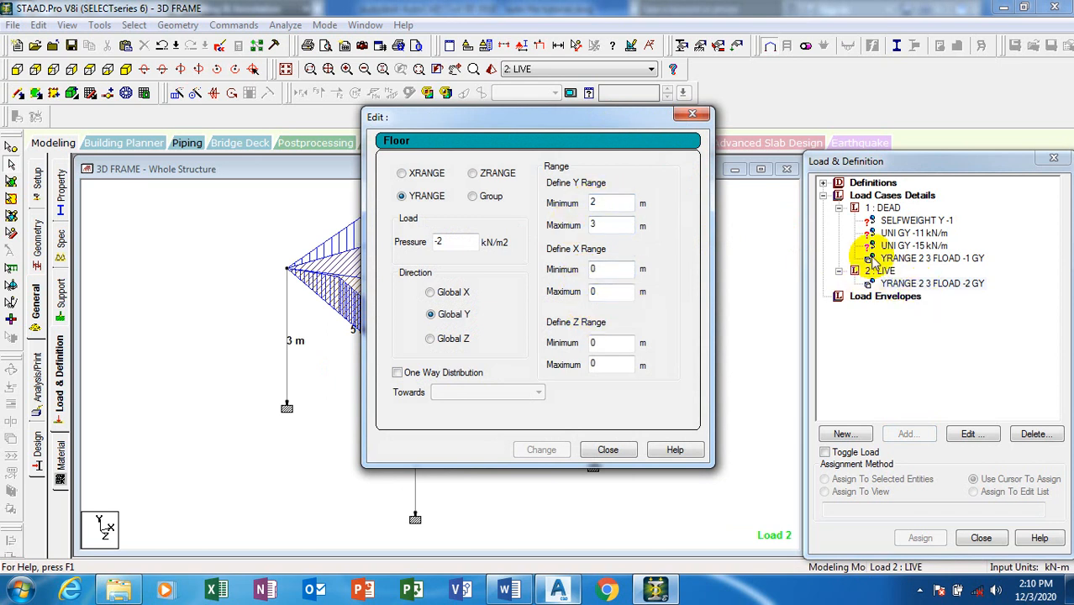
pyautogui.click(596, 224)
pyautogui.write('3')
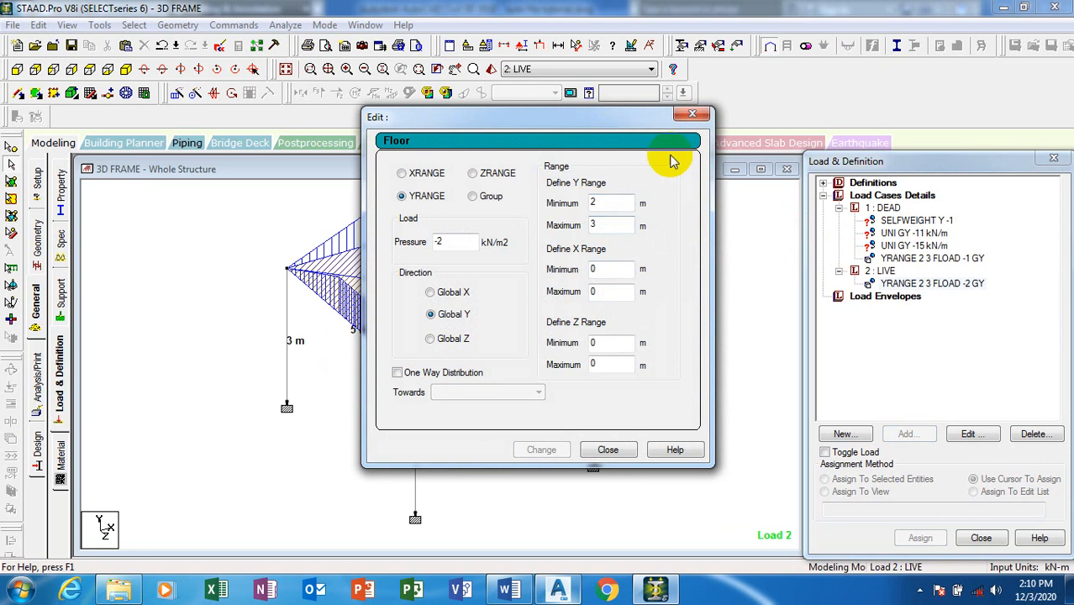
pyautogui.click(609, 225)
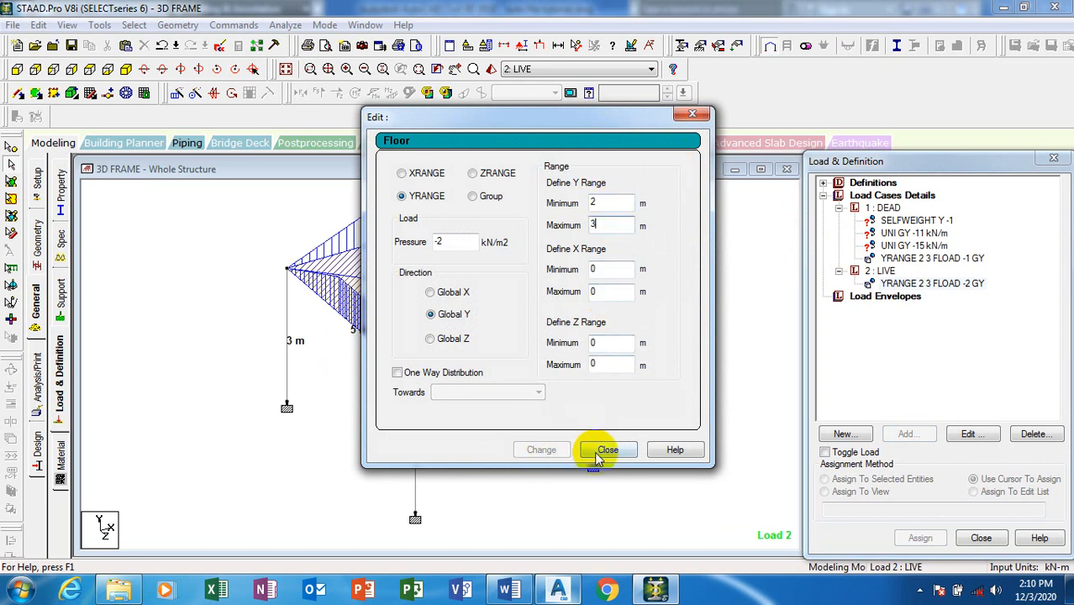
pyautogui.click(607, 450)
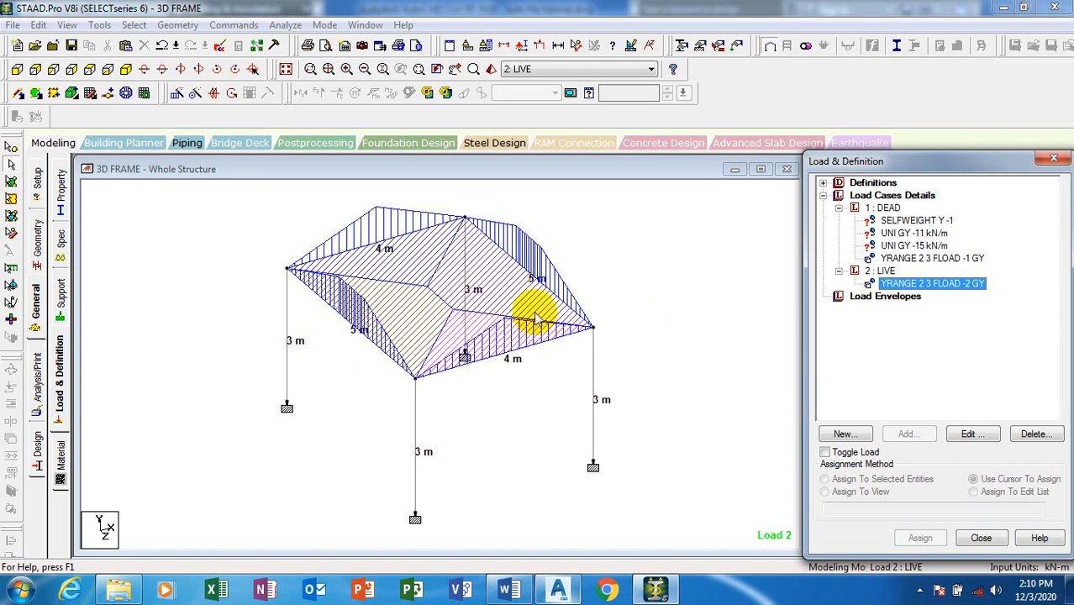
# Display the DEAD case's floor load and examine its distribution in plan, front and isometric views.
pyautogui.click(920, 258)
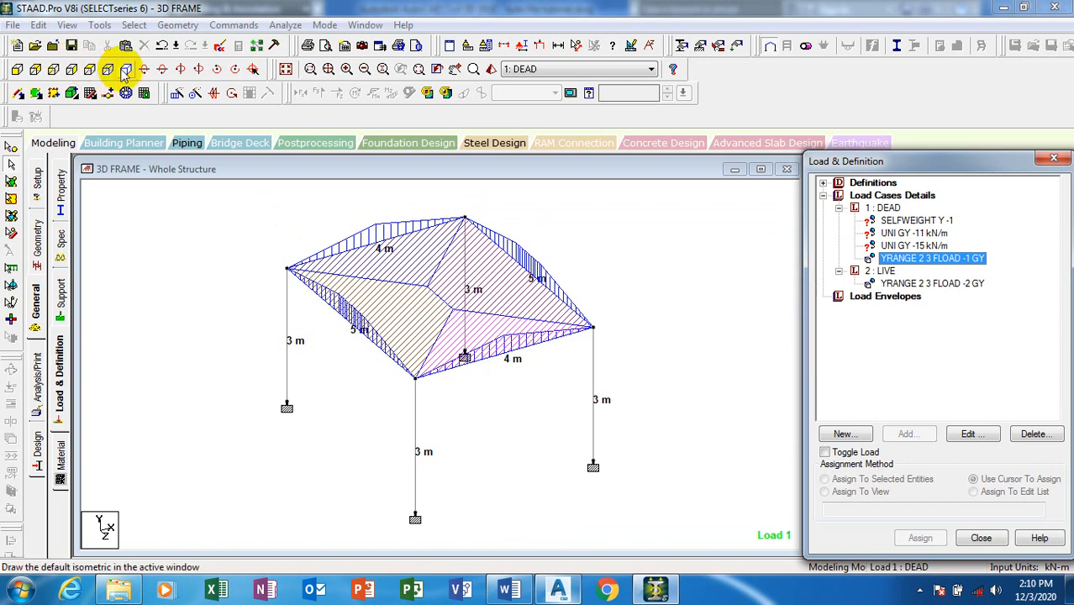
pyautogui.click(87, 67)
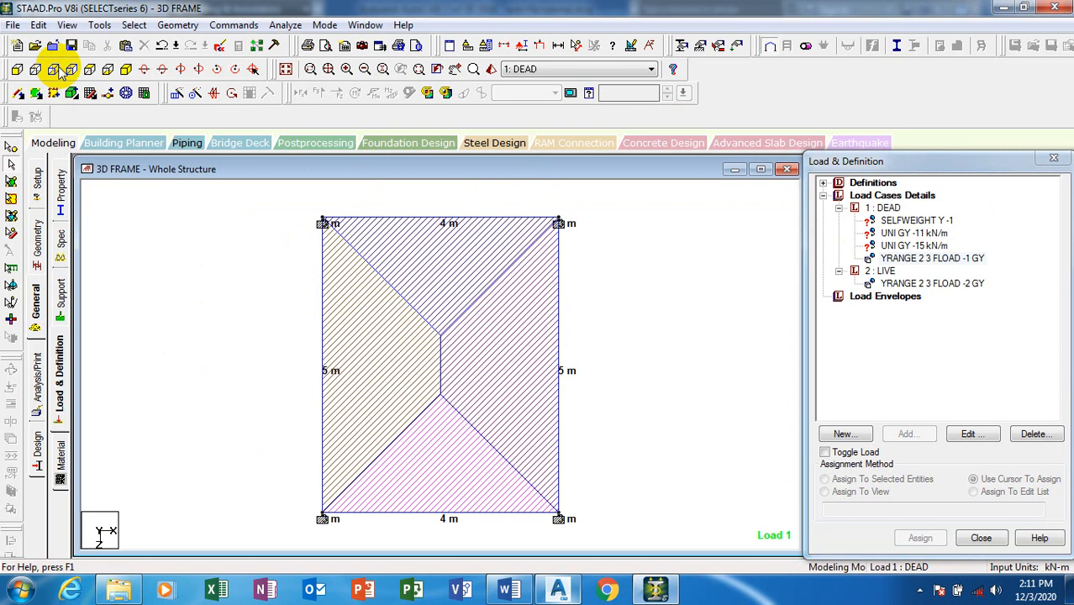
pyautogui.click(17, 69)
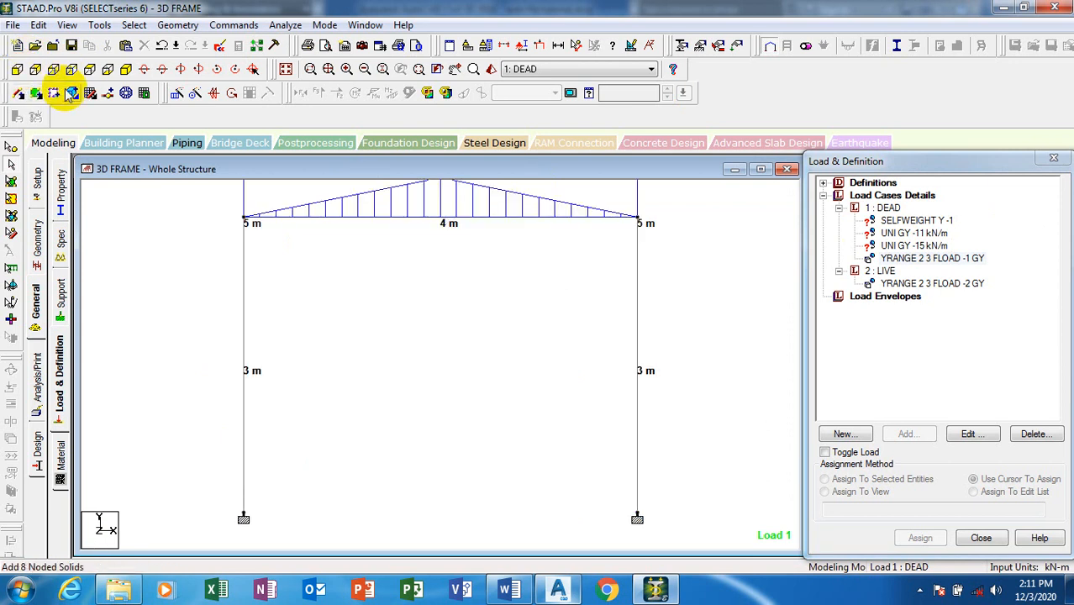
pyautogui.click(125, 71)
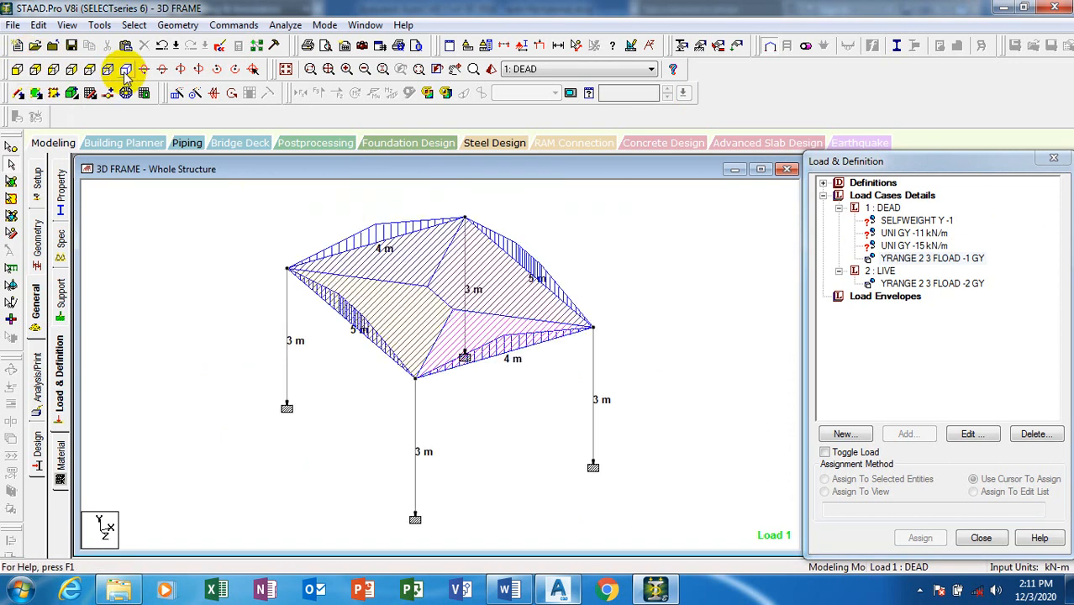
# Assign the DEAD case's selfweight load to the whole frame with the Assign To View method.
pyautogui.click(919, 222)
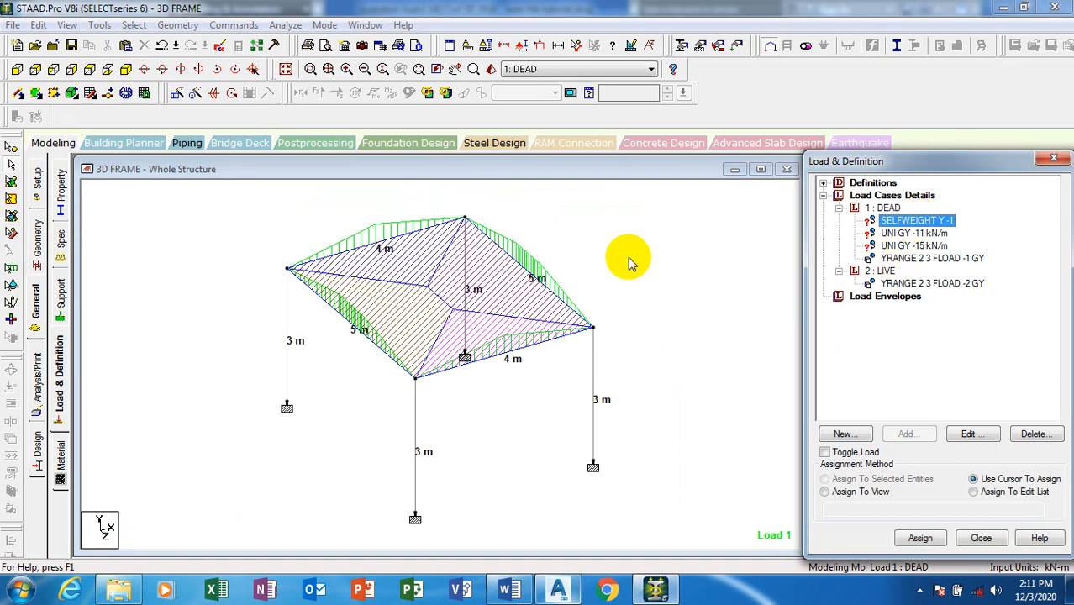
pyautogui.moveTo(271, 216); pyautogui.dragTo(716, 468)
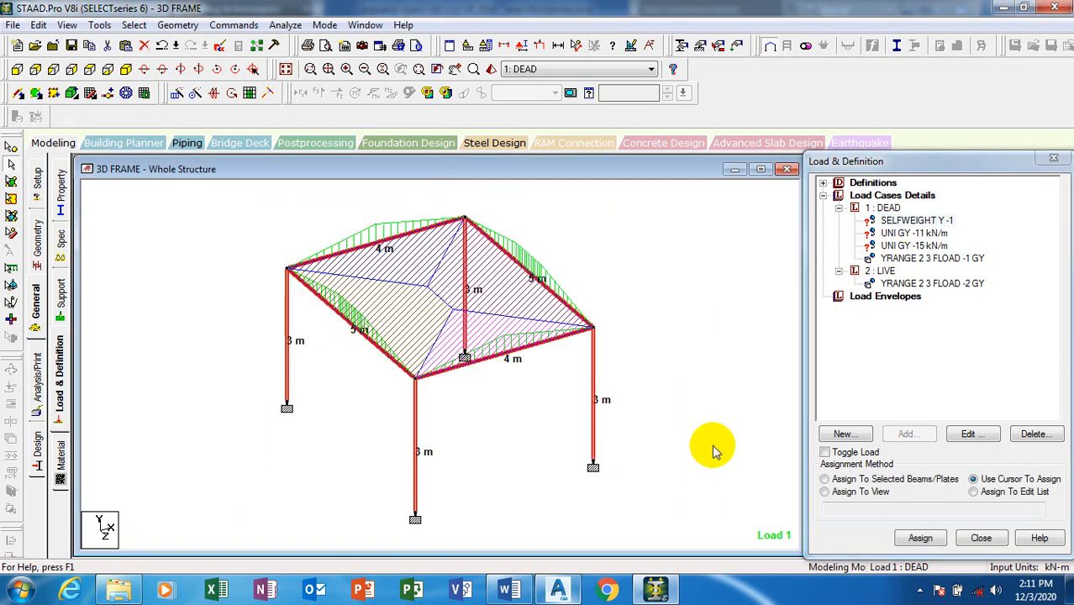
pyautogui.click(826, 480)
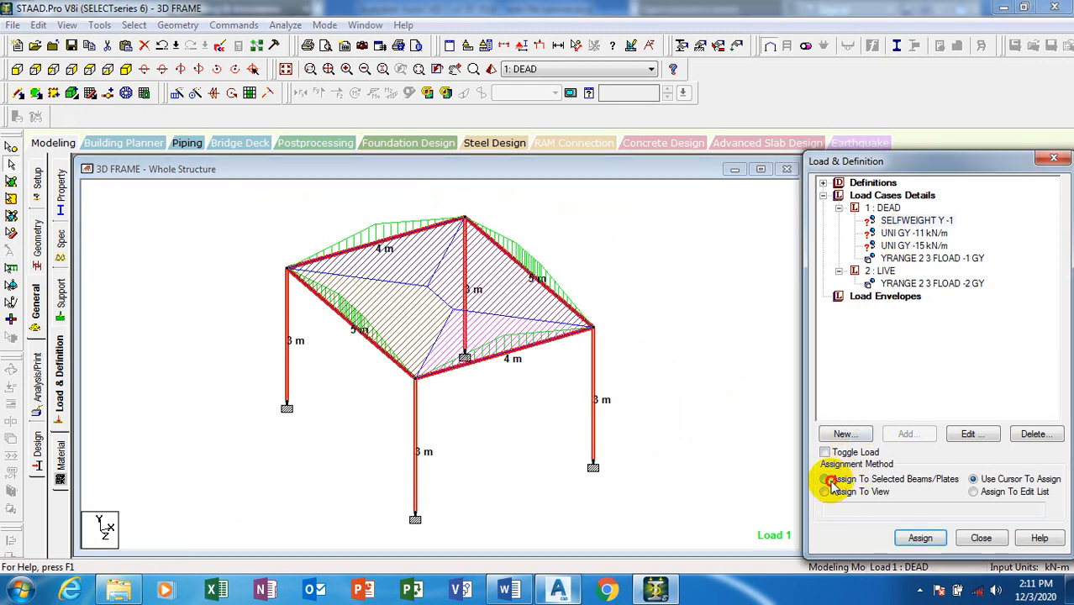
pyautogui.click(826, 491)
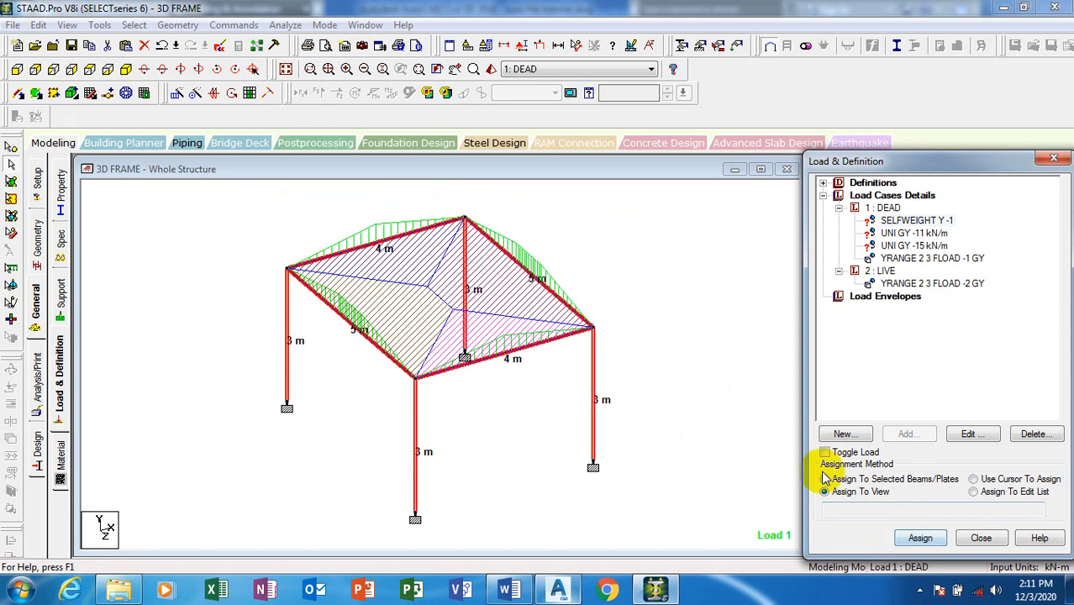
pyautogui.click(922, 539)
pyautogui.click(958, 399)
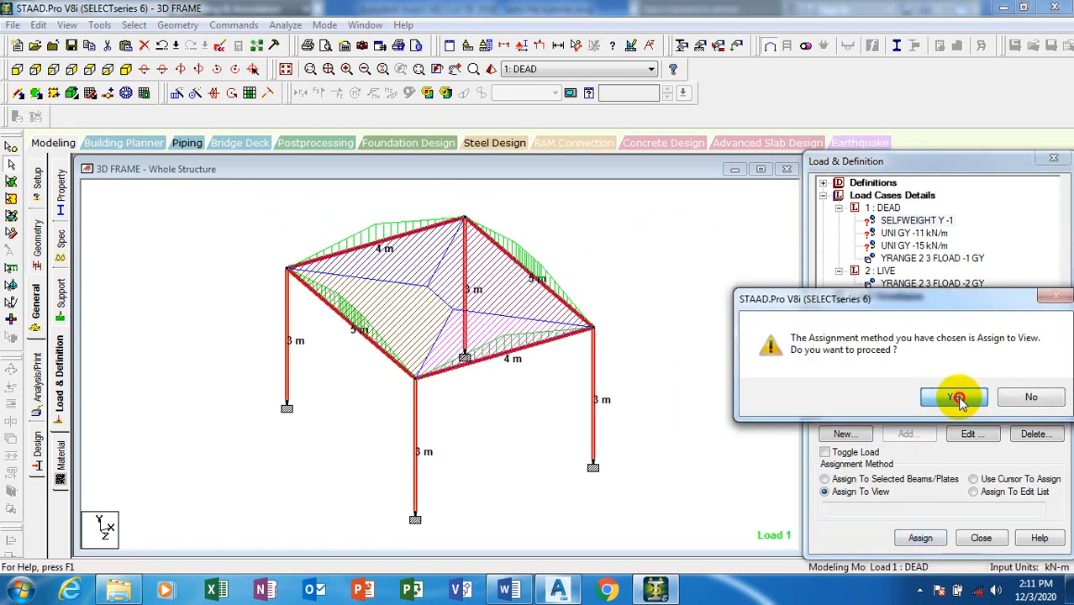
# Assign the -11 kN/m uniform load of the DEAD case to the selected beams parallel to X.
pyautogui.click(900, 234)
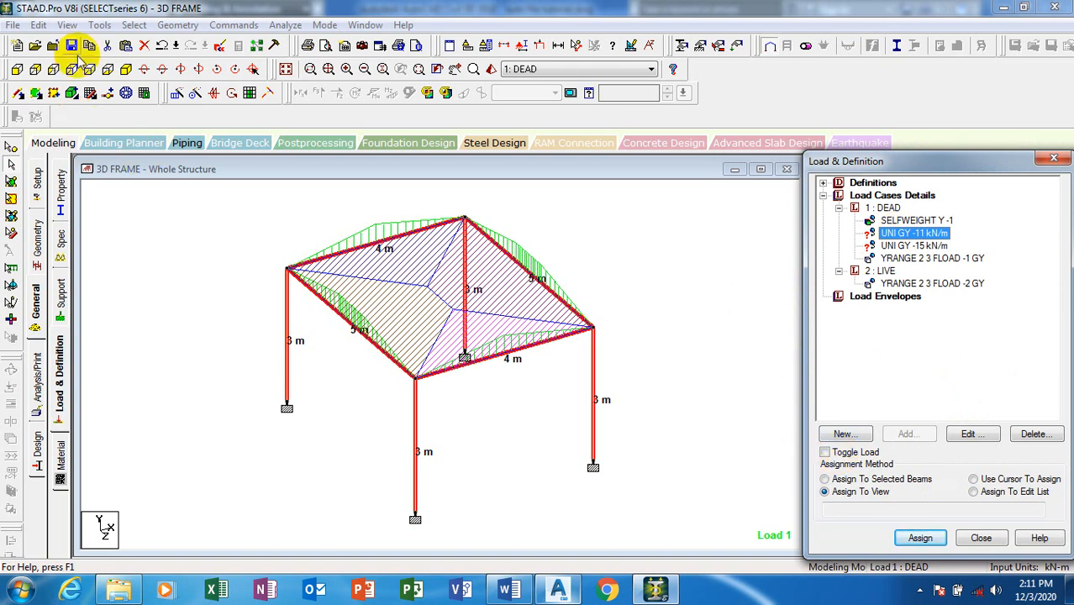
pyautogui.click(253, 215)
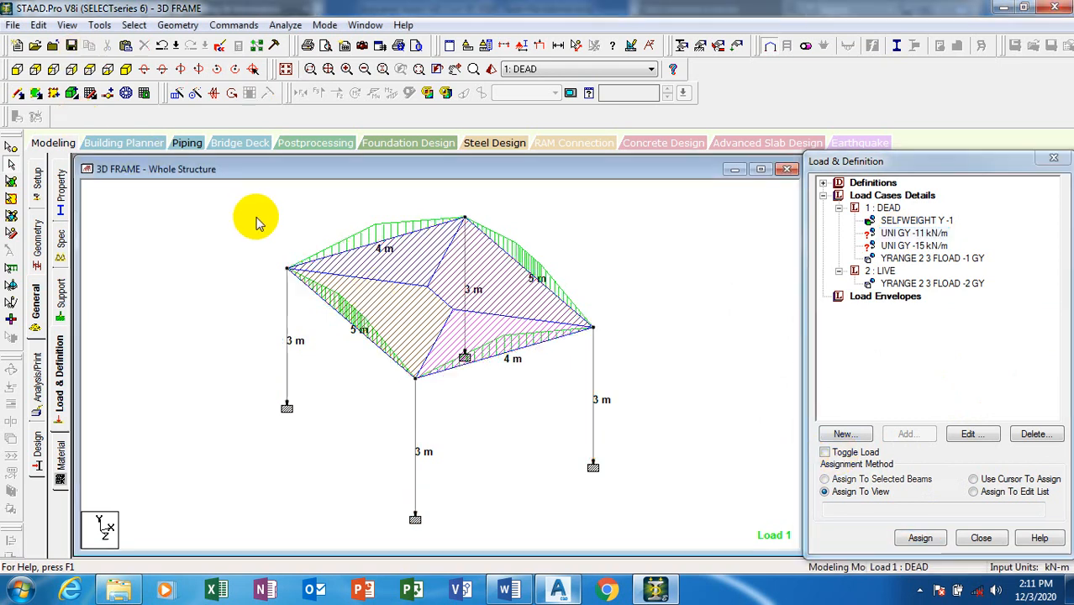
pyautogui.click(136, 26)
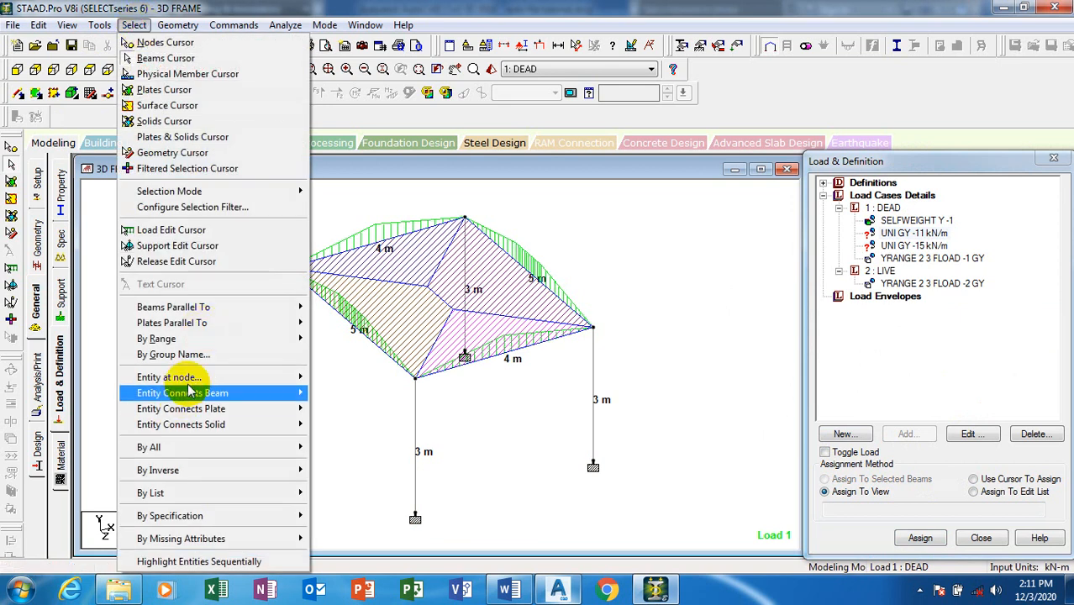
pyautogui.moveTo(200, 311)
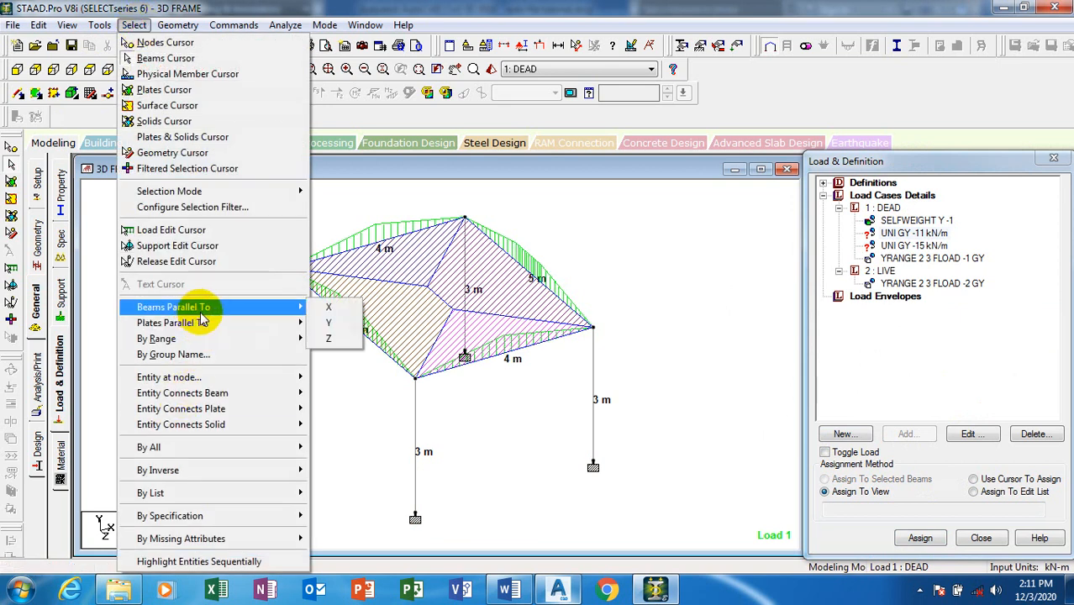
pyautogui.click(334, 309)
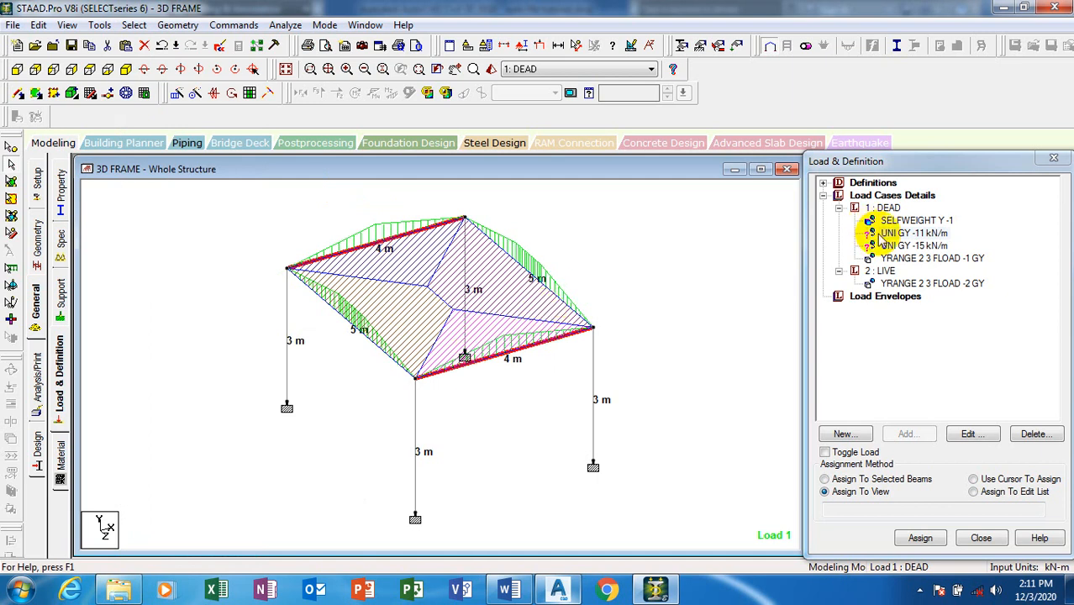
pyautogui.click(905, 234)
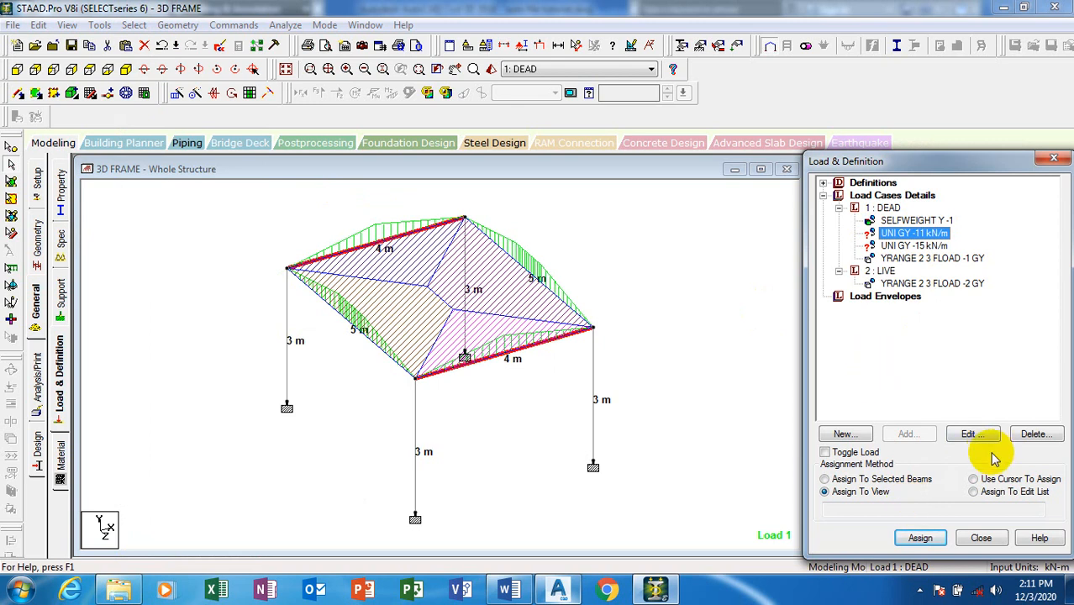
pyautogui.click(845, 485)
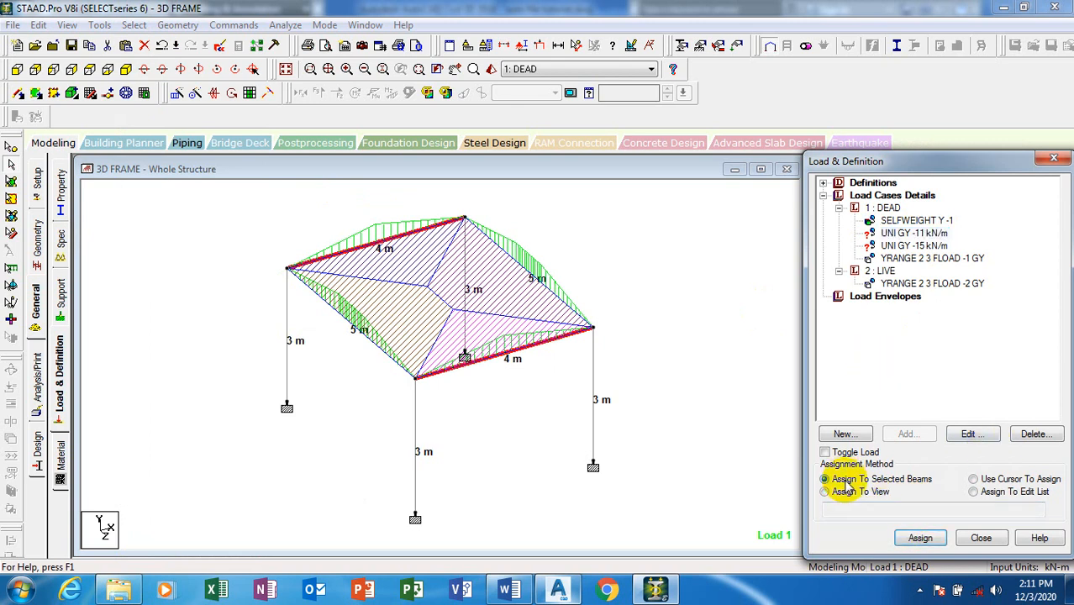
pyautogui.click(921, 539)
pyautogui.click(943, 392)
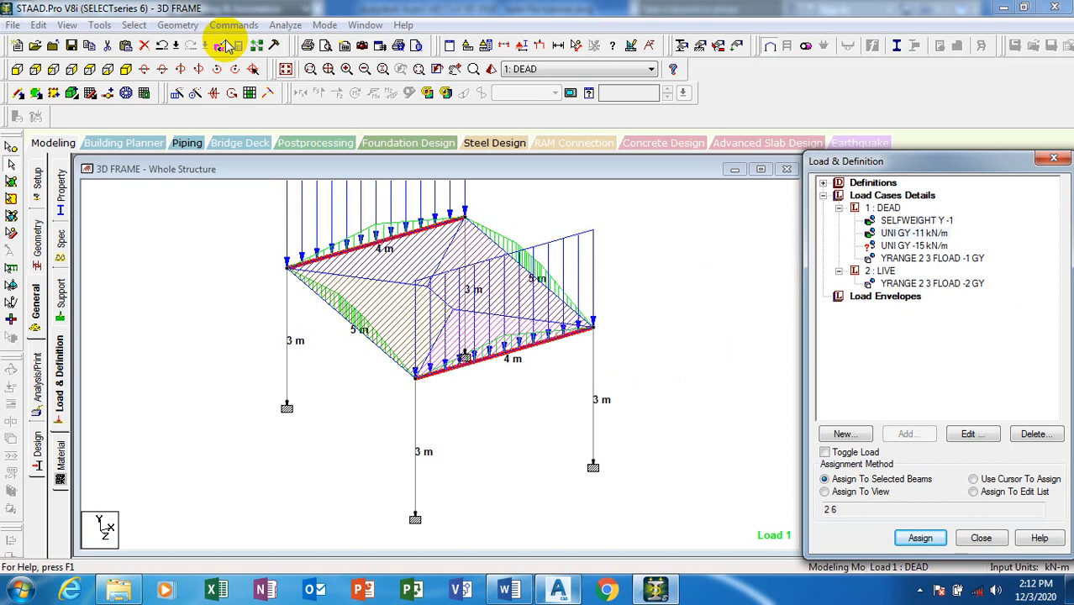
pyautogui.click(135, 25)
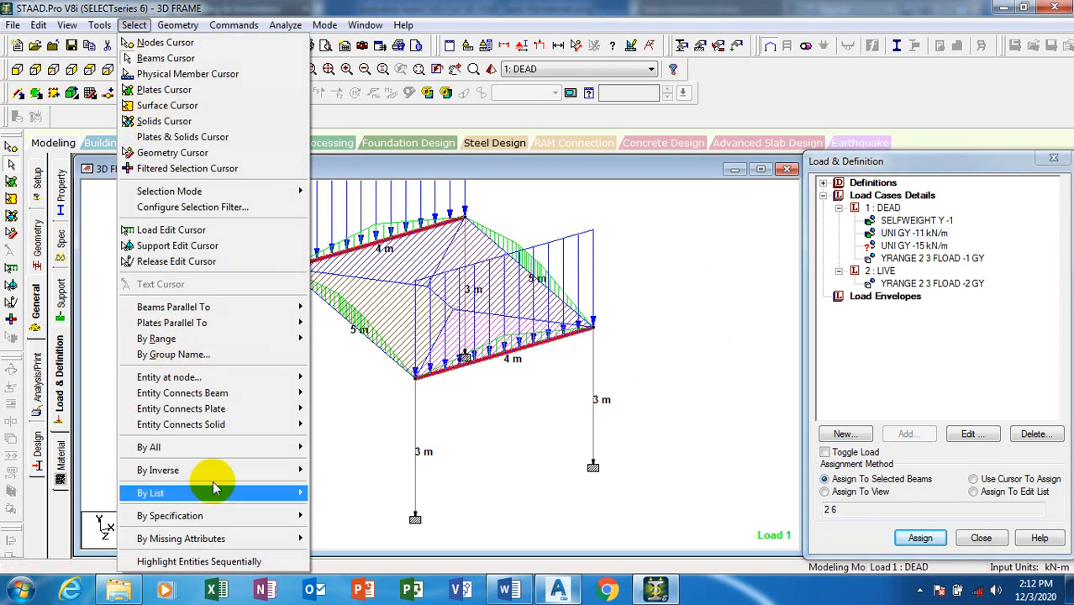
pyautogui.moveTo(277, 308)
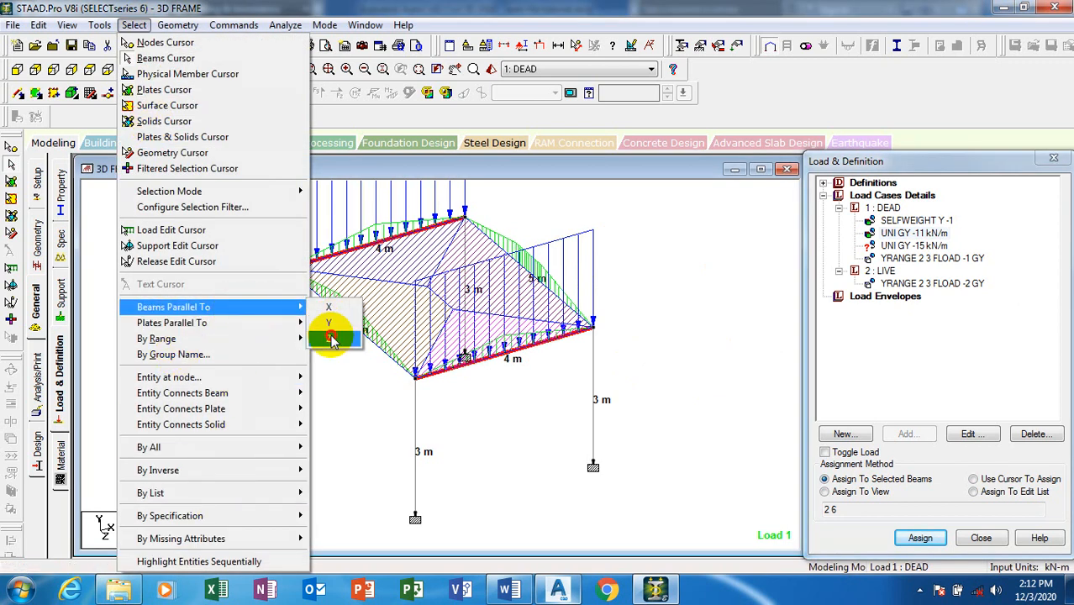
pyautogui.click(333, 339)
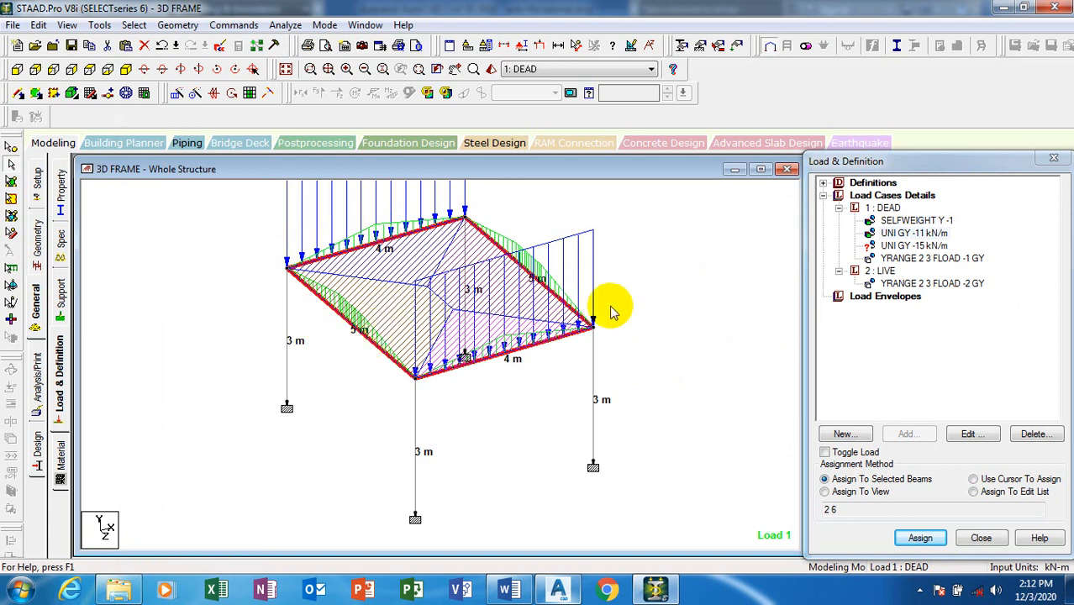
pyautogui.click(913, 245)
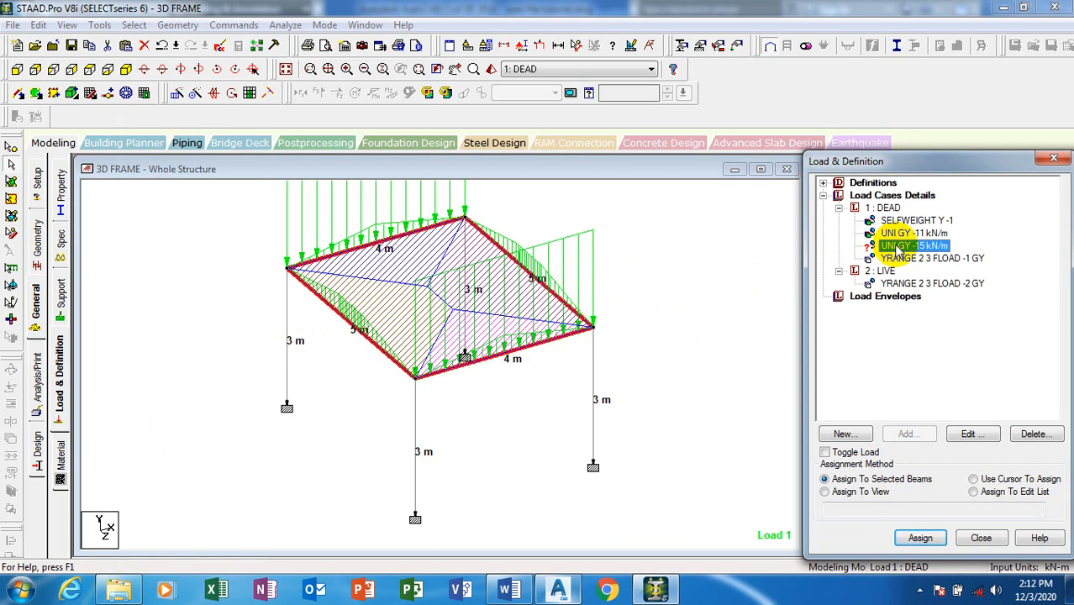
pyautogui.click(137, 26)
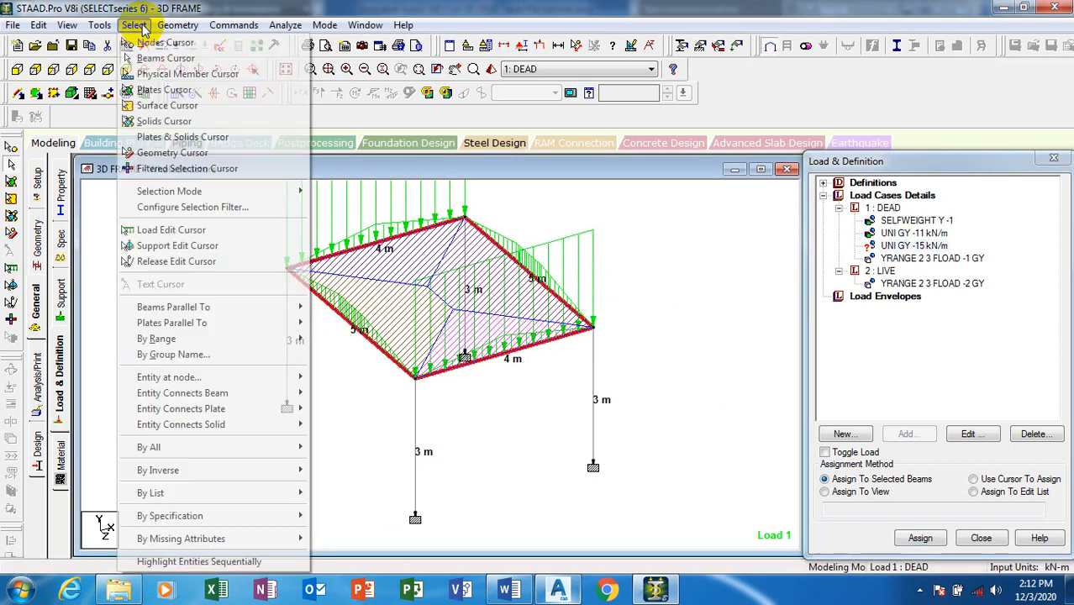
pyautogui.moveTo(210, 307)
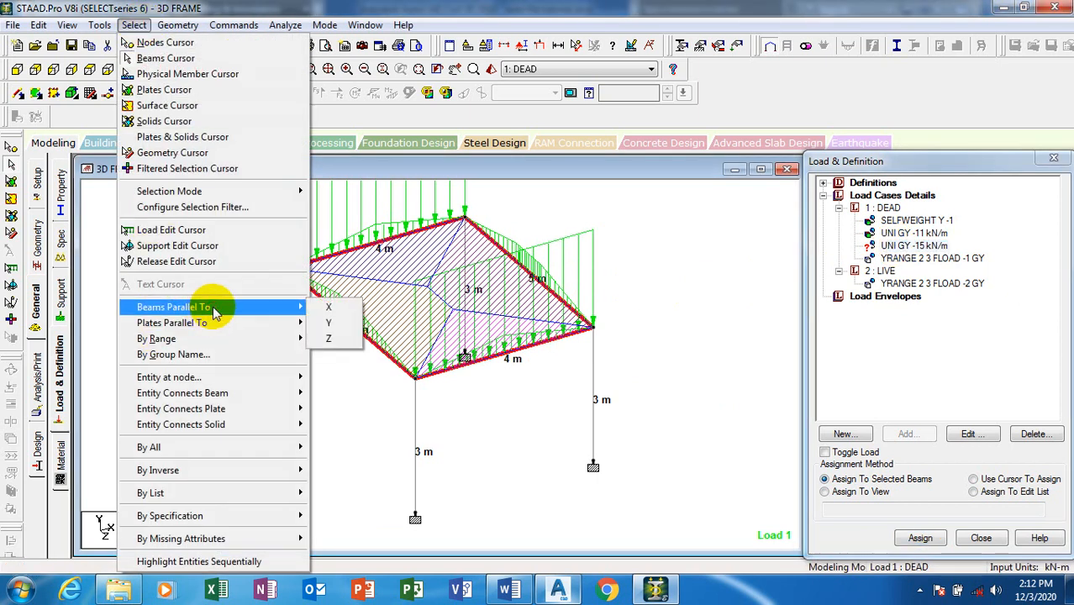
pyautogui.click(340, 340)
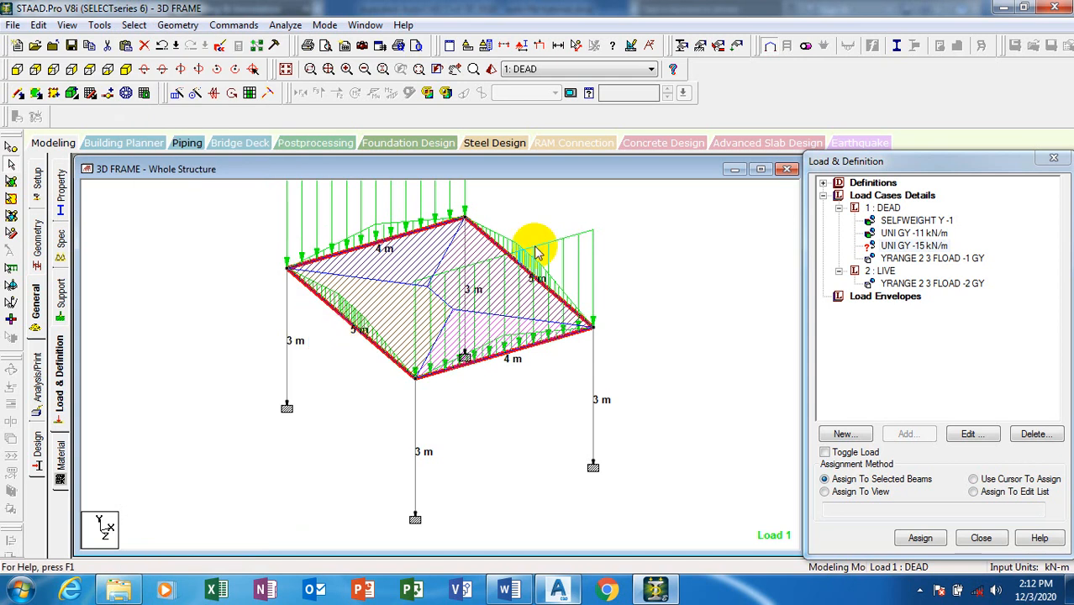
pyautogui.click(630, 246)
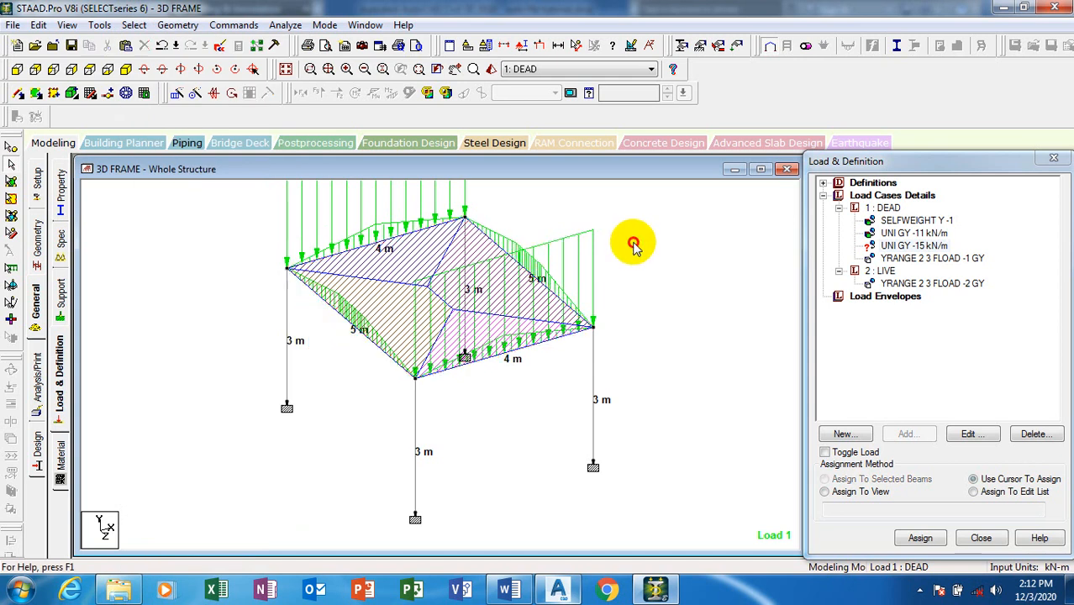
# Assign the -15 kN/m uniform load of the DEAD case to the selected beams parallel to Z.
pyautogui.click(914, 245)
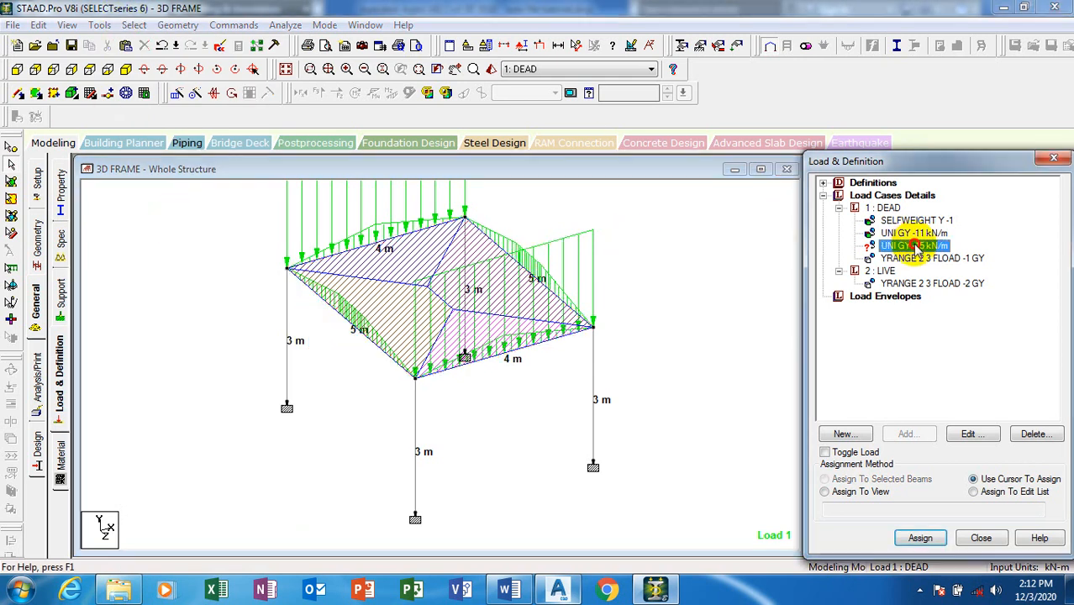
pyautogui.click(134, 24)
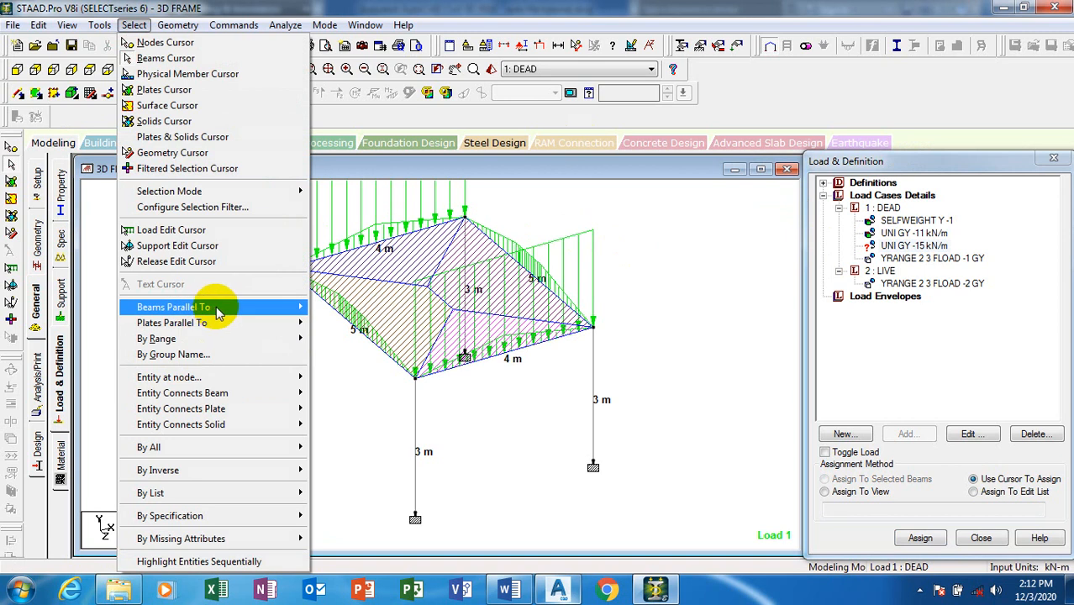
pyautogui.moveTo(211, 307)
pyautogui.click(333, 326)
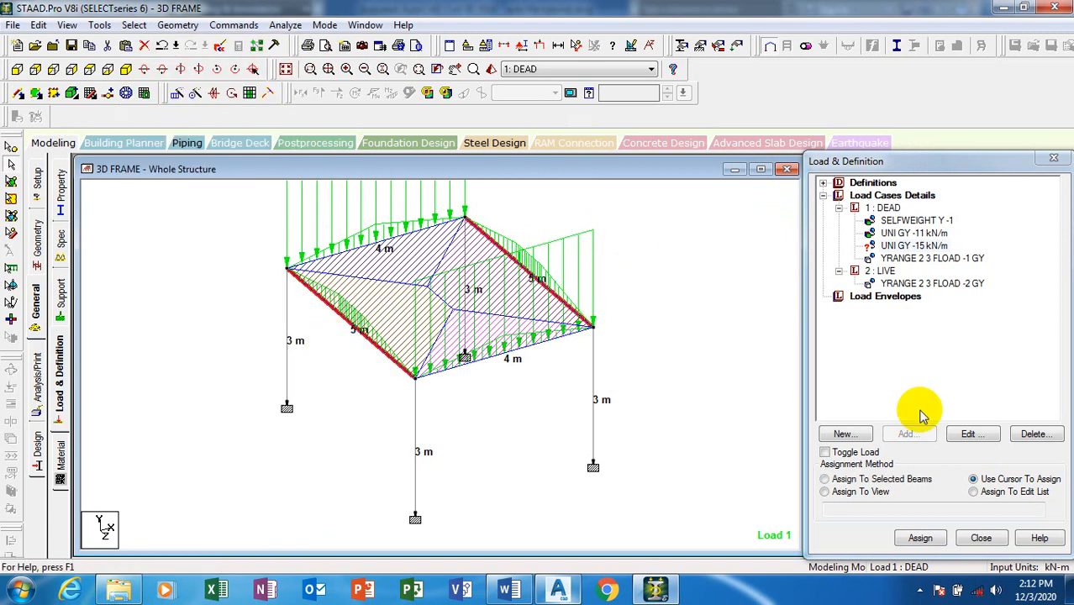
pyautogui.click(825, 480)
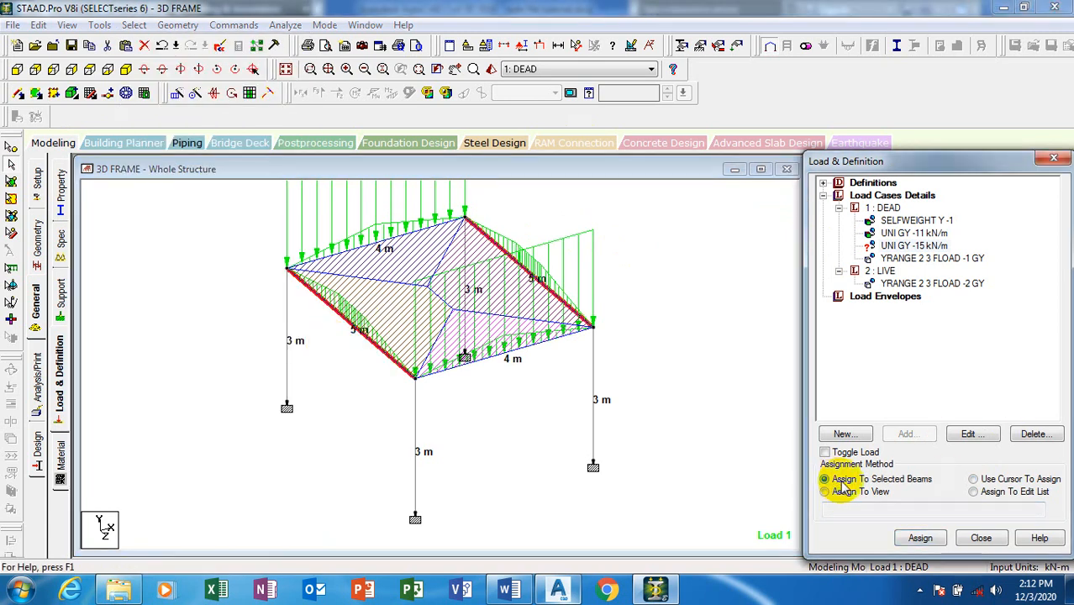
pyautogui.click(919, 540)
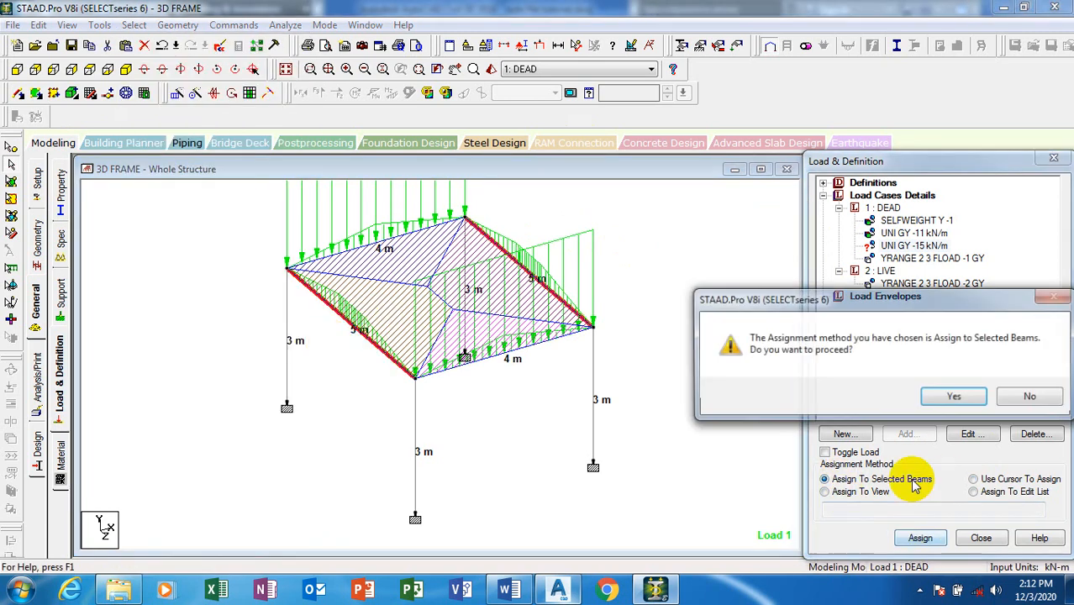
pyautogui.click(958, 398)
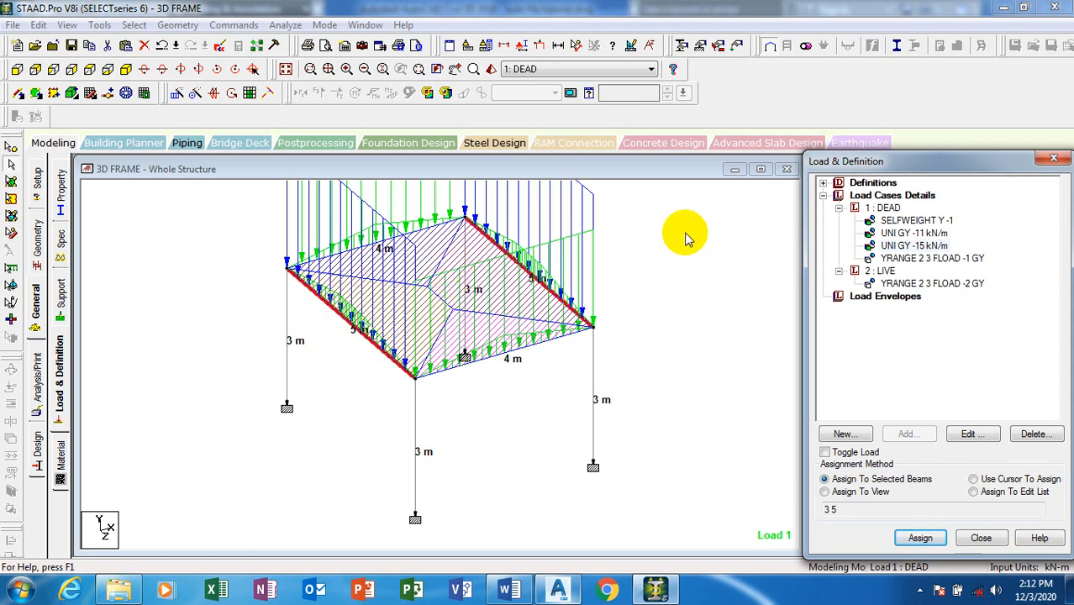
pyautogui.click(668, 284)
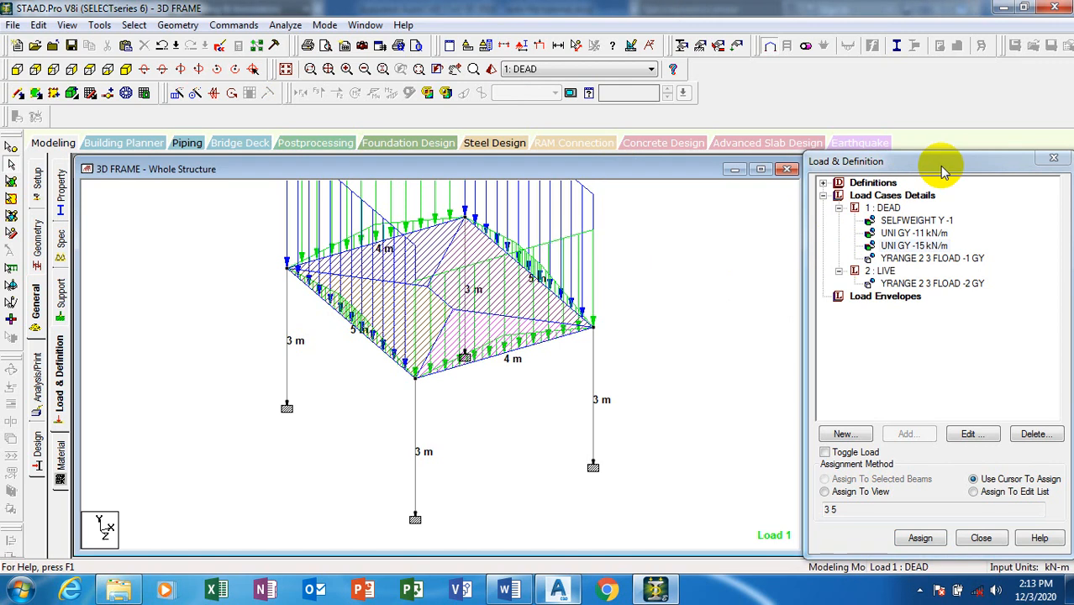
# Open the Analysis/Print commands and look through the print options available for Perform Analysis.
pyautogui.click(39, 391)
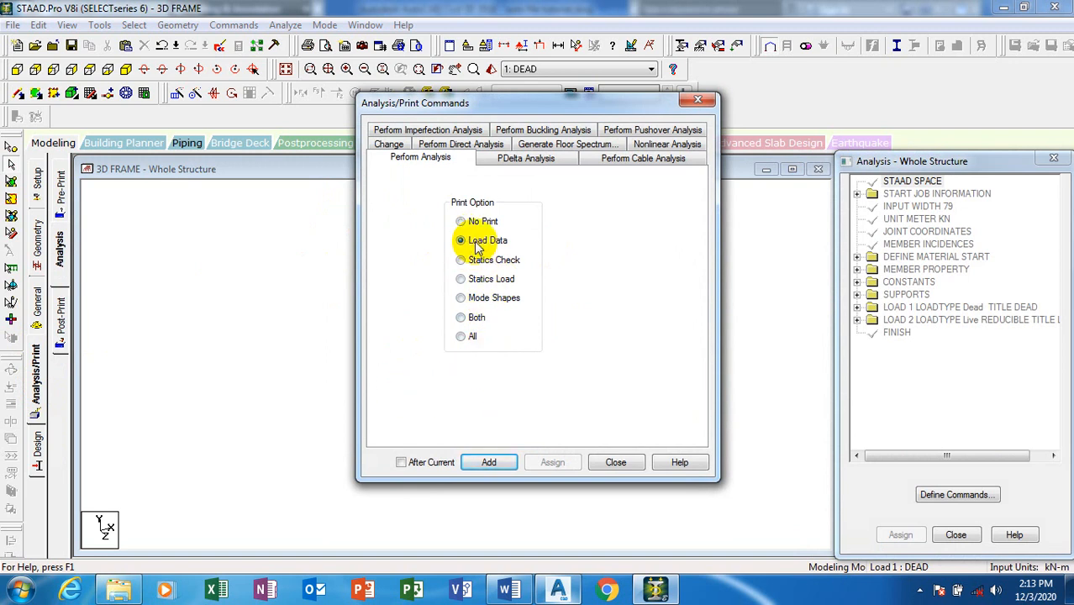
pyautogui.click(471, 260)
pyautogui.click(480, 282)
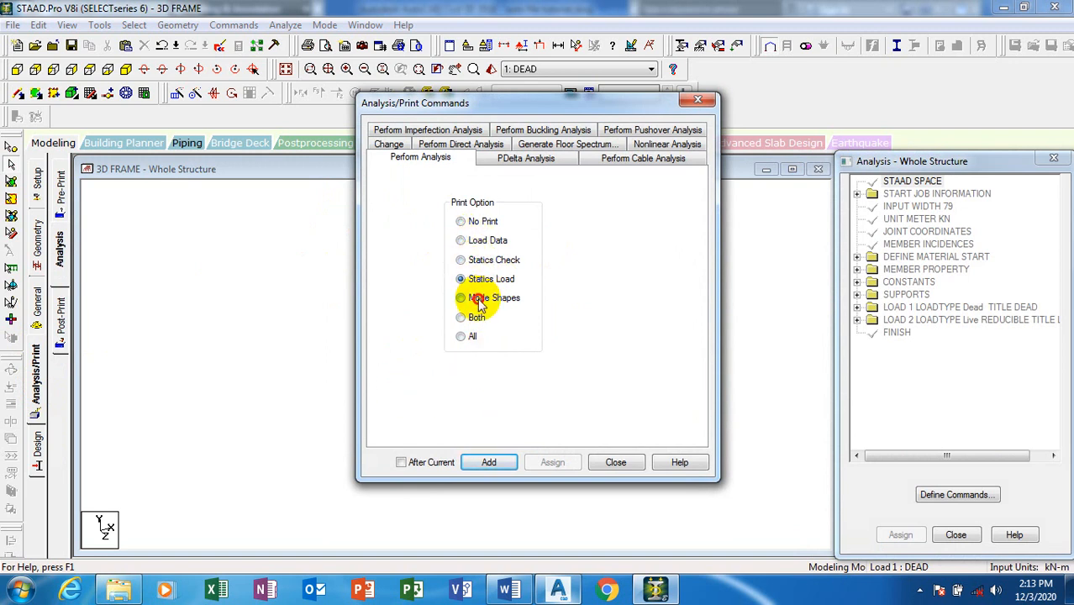
pyautogui.click(476, 299)
pyautogui.click(475, 318)
pyautogui.click(468, 336)
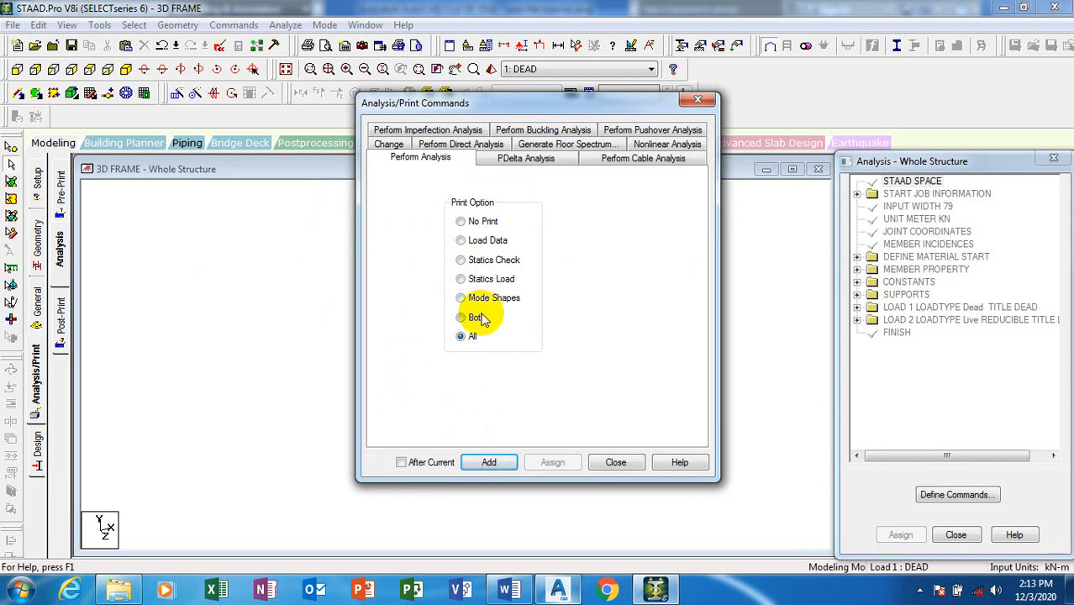
pyautogui.click(476, 318)
pyautogui.click(479, 297)
pyautogui.click(479, 279)
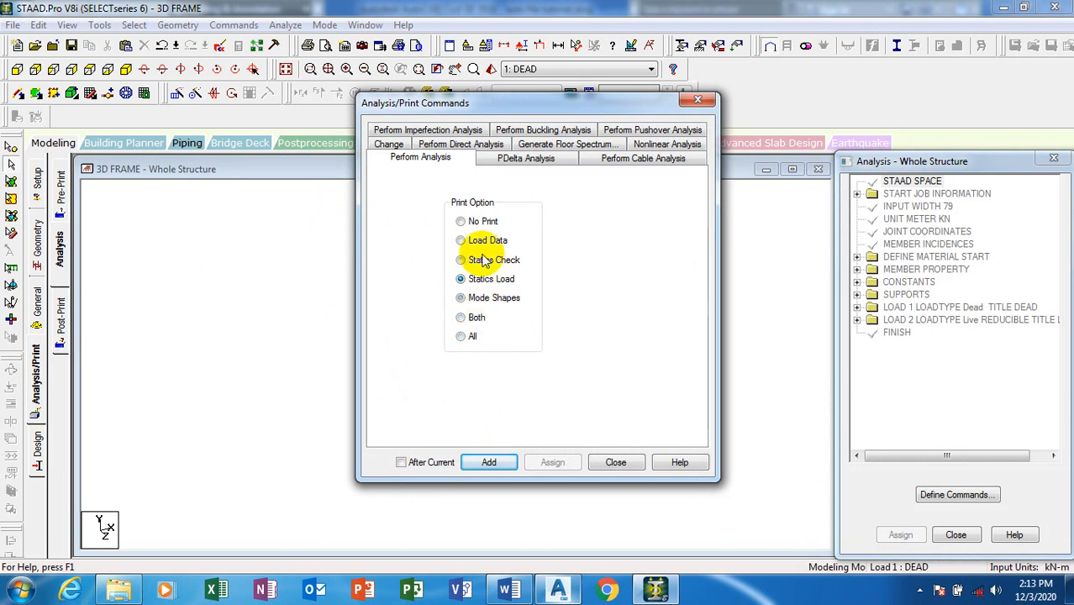
# Add a Perform Analysis command with the No Print option and finish defining analysis commands.
pyautogui.click(471, 221)
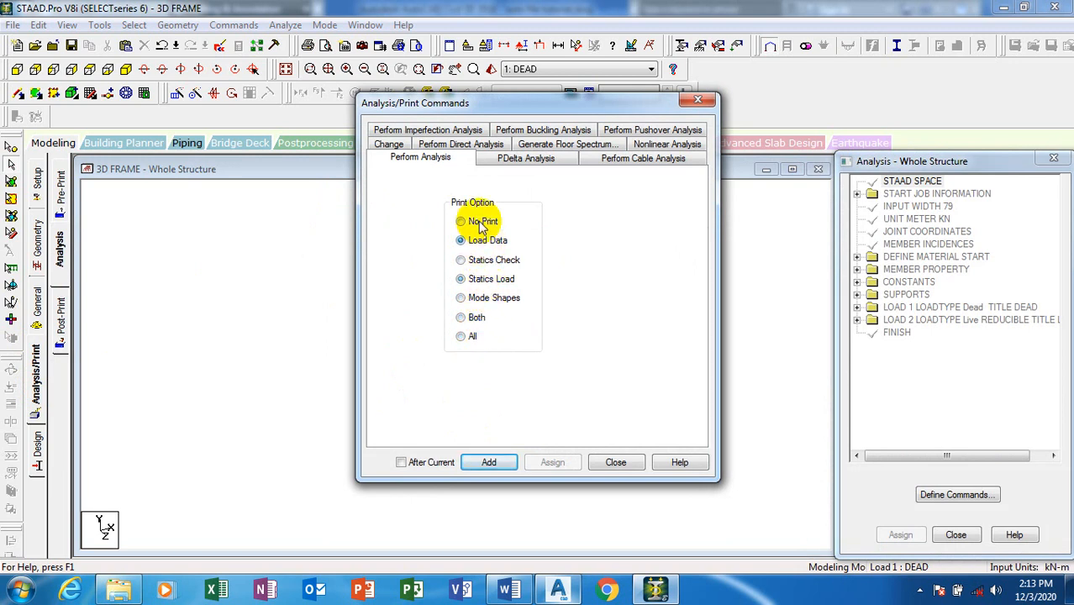
pyautogui.click(490, 464)
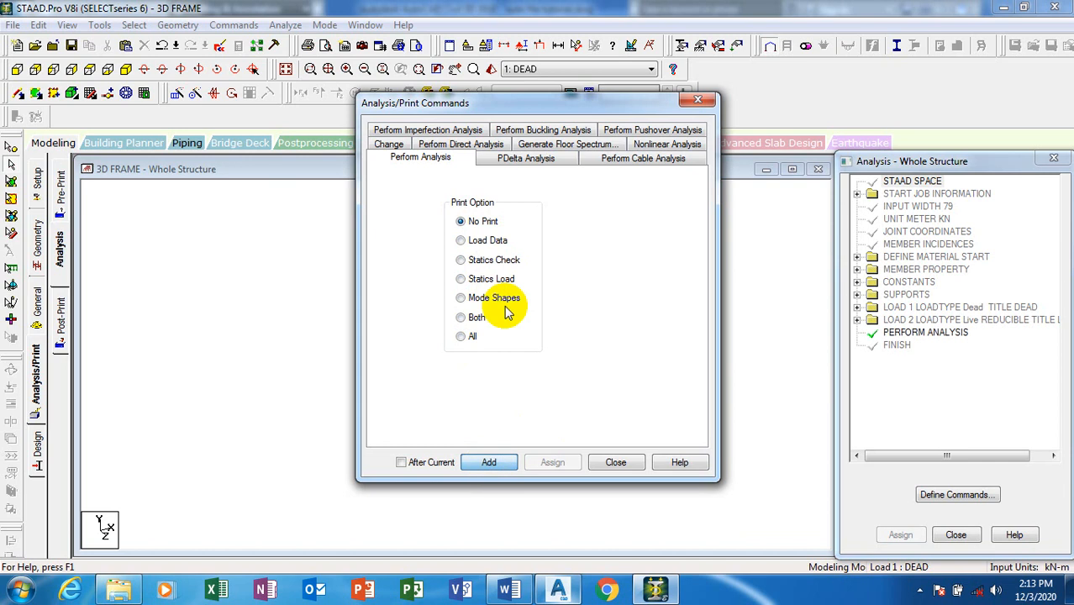
pyautogui.click(616, 464)
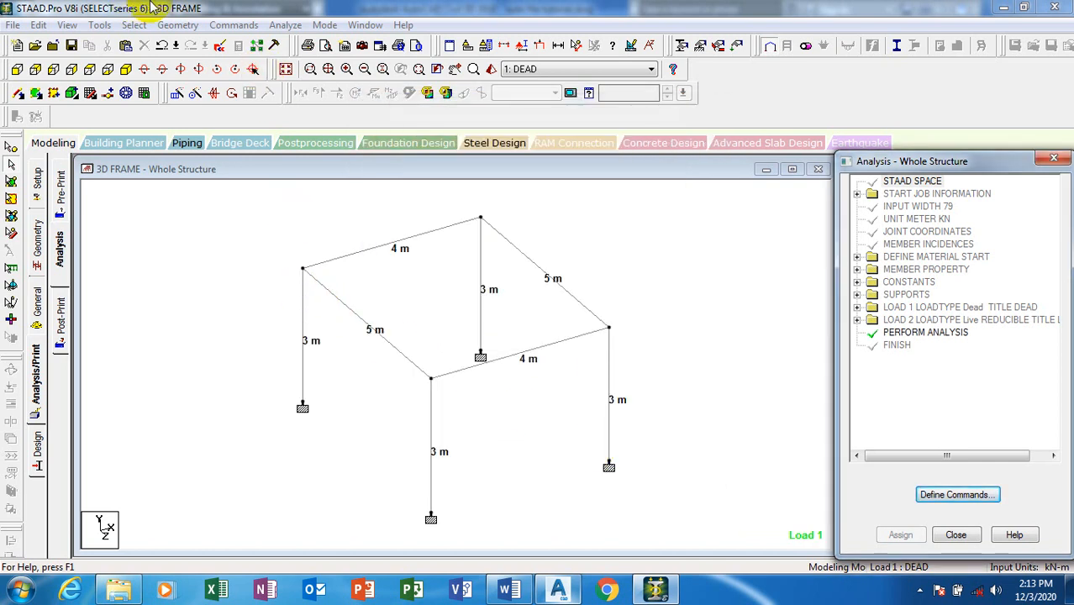
# Run the analysis of the 3D frame, saving the modified structure first.
pyautogui.click(286, 26)
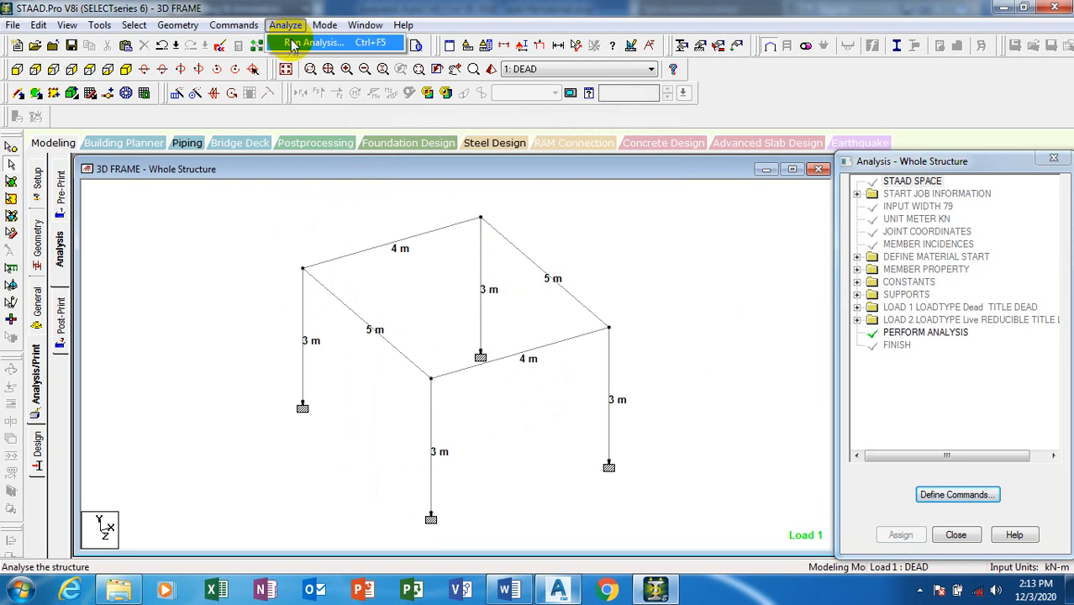
pyautogui.click(292, 44)
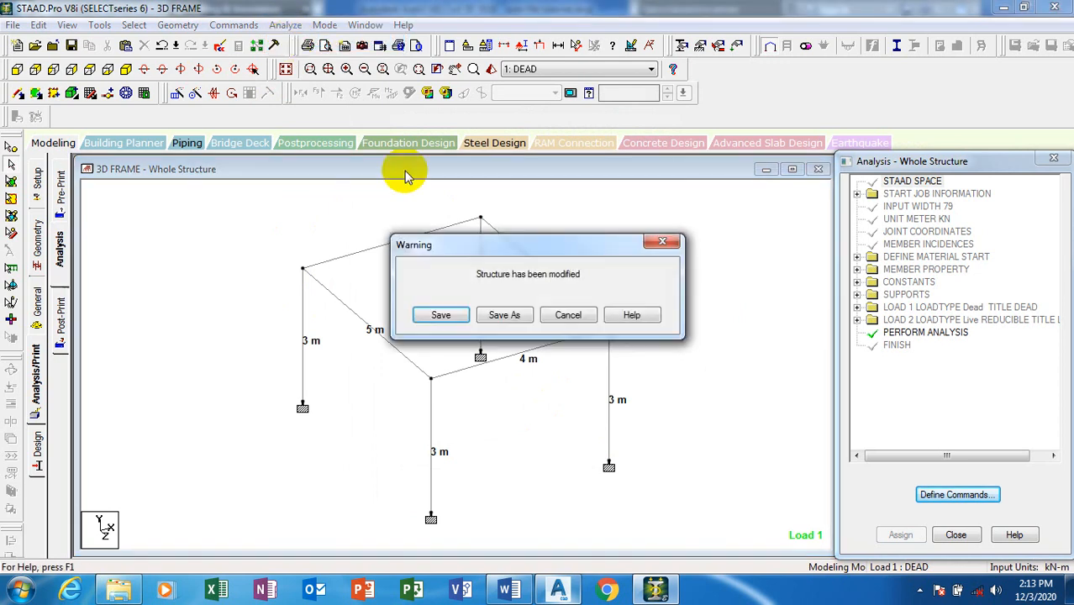
pyautogui.click(442, 315)
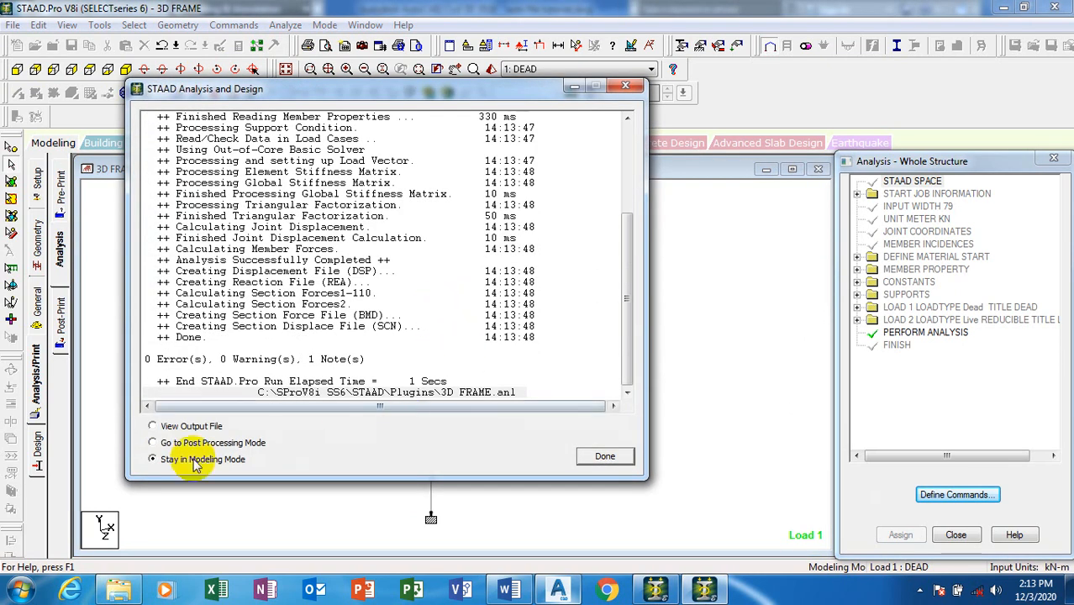
# View the analysis output file, read it through to its last page and close it.
pyautogui.click(182, 427)
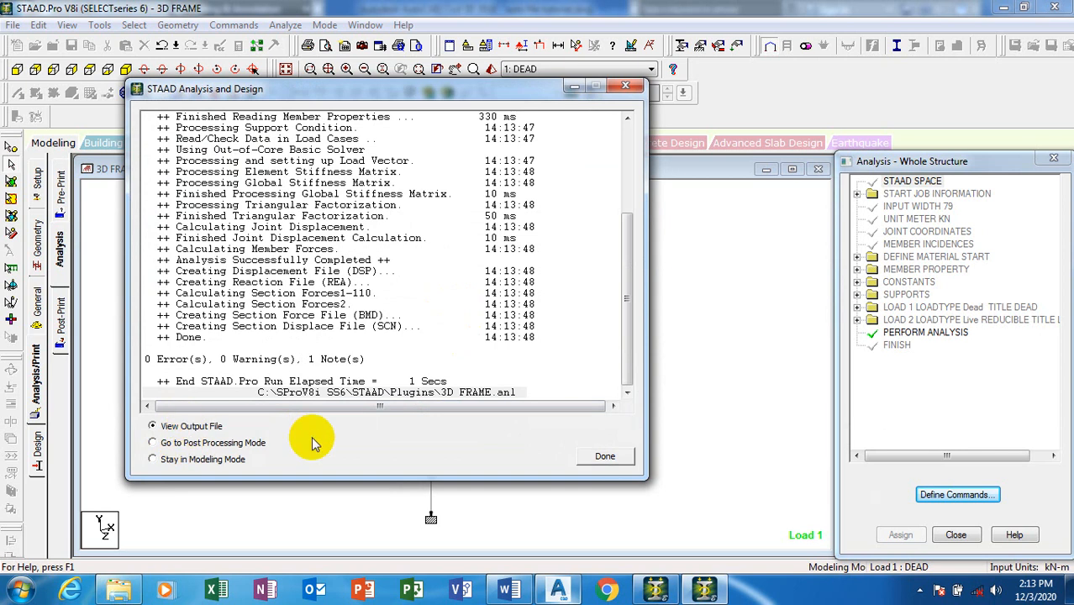
pyautogui.click(601, 457)
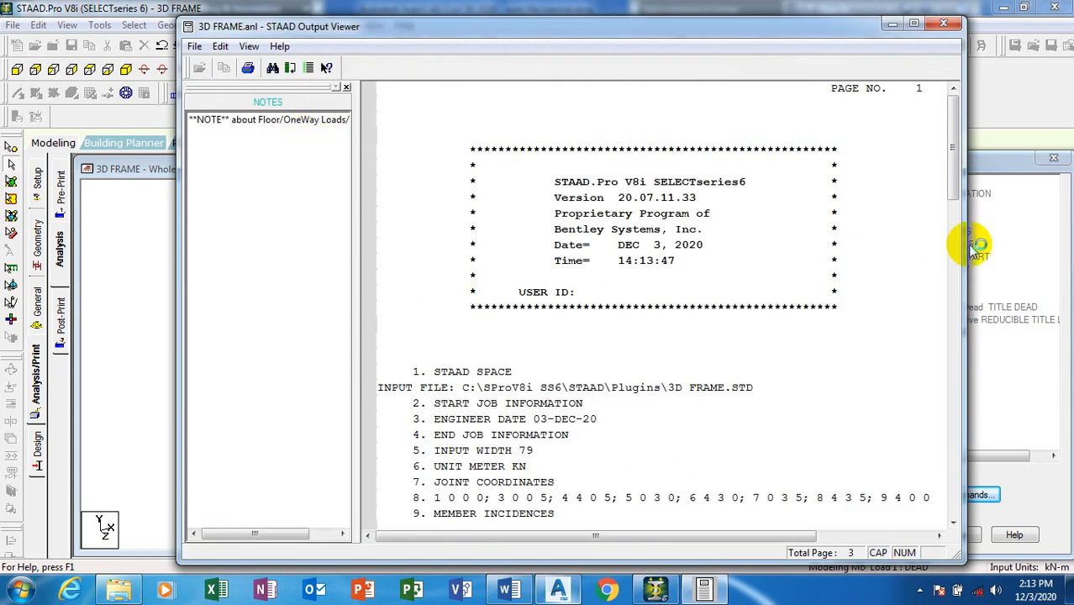
pyautogui.moveTo(953, 149); pyautogui.dragTo(931, 531)
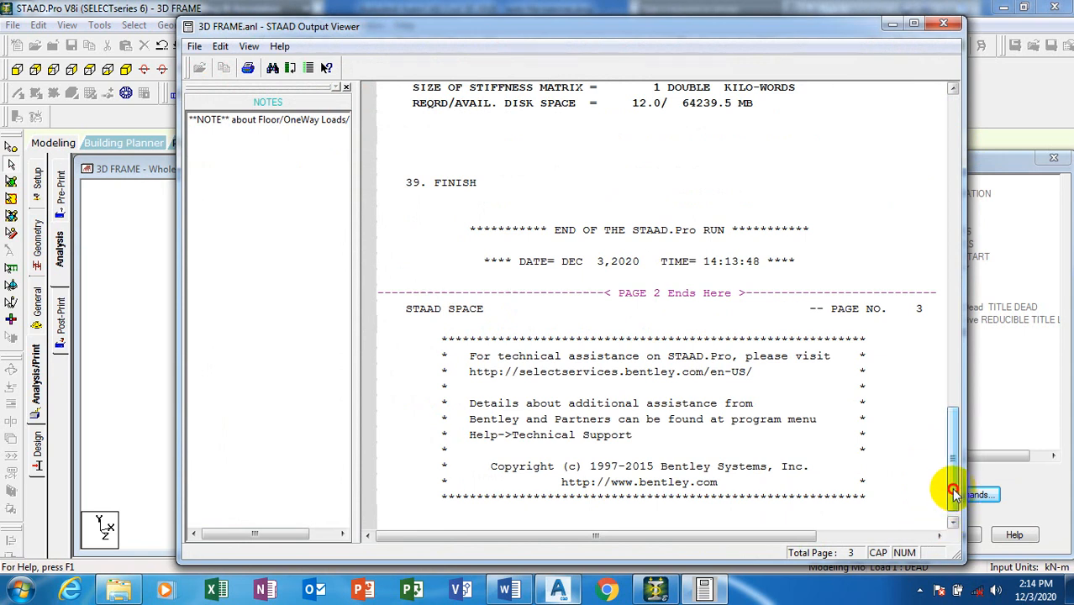
pyautogui.moveTo(953, 494); pyautogui.dragTo(950, 521)
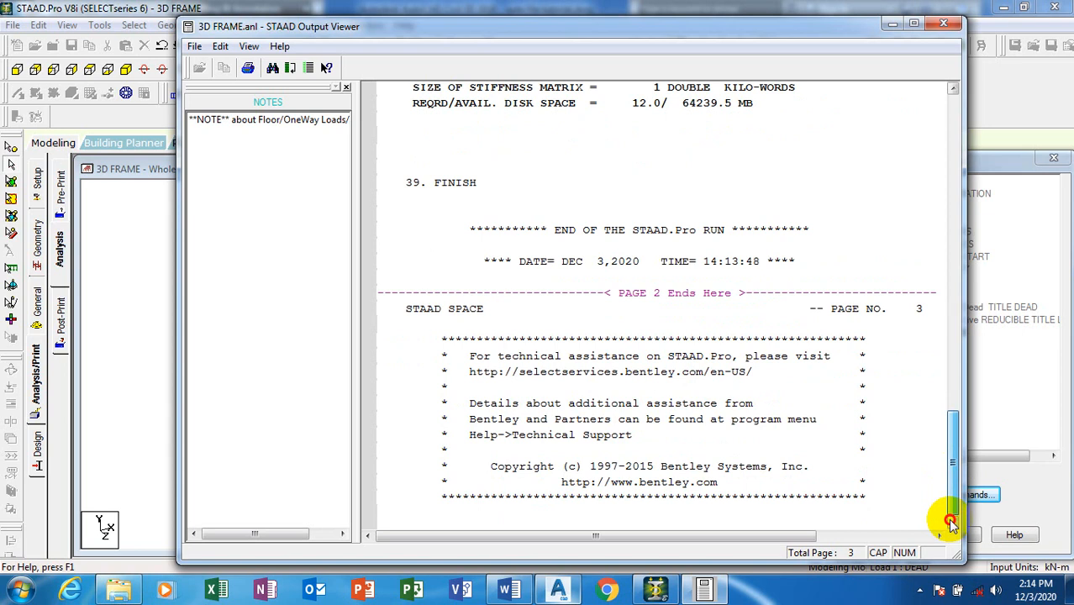
pyautogui.moveTo(949, 521); pyautogui.dragTo(923, 528)
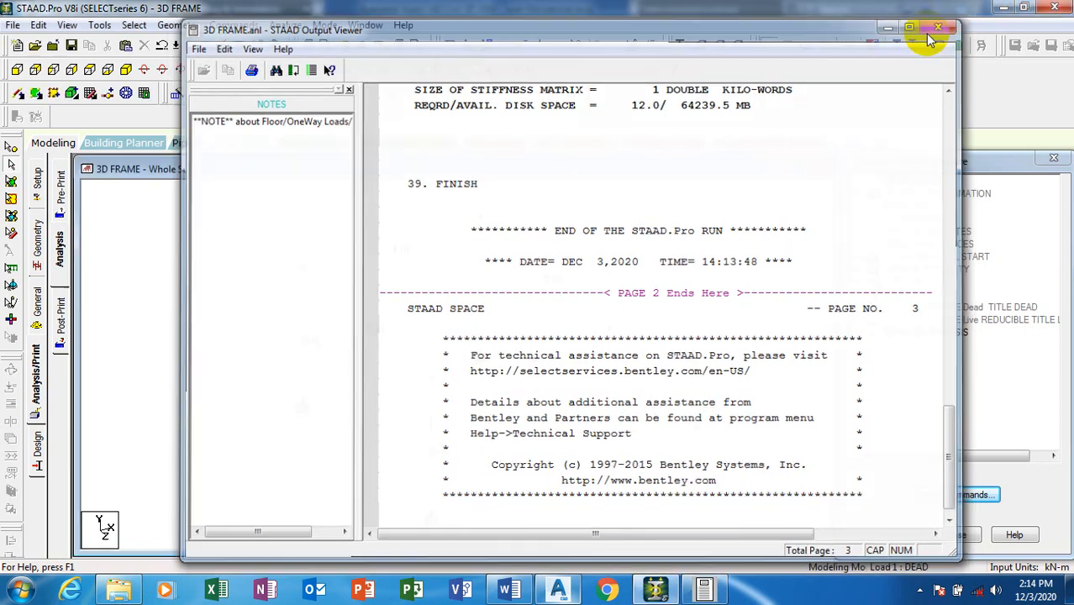
pyautogui.click(940, 27)
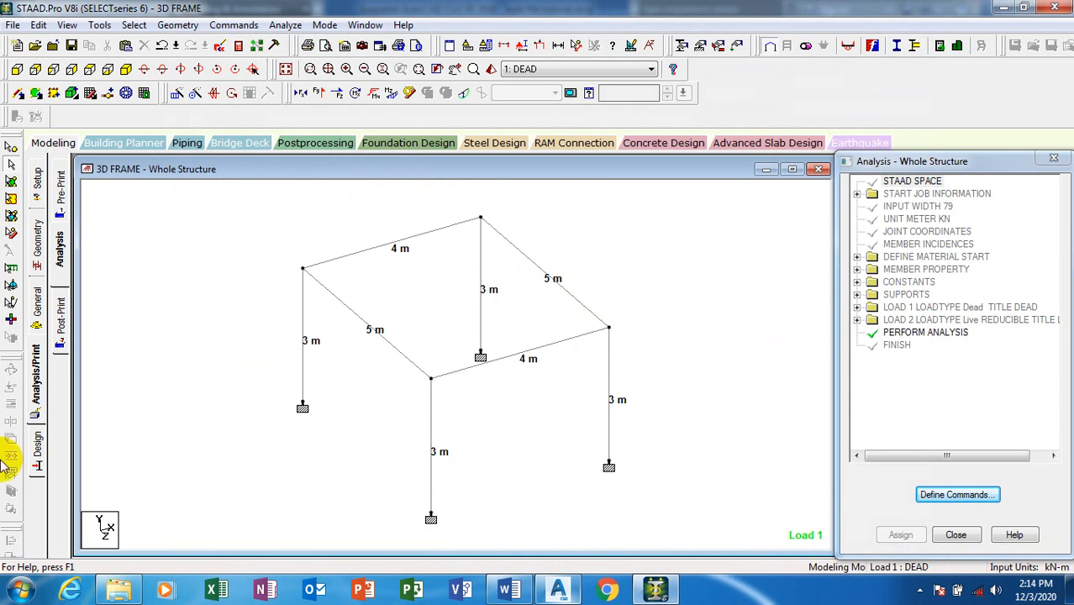
# Open the steel design parameter selection for code BS5400 and remove all parameters from the selected list.
pyautogui.click(37, 448)
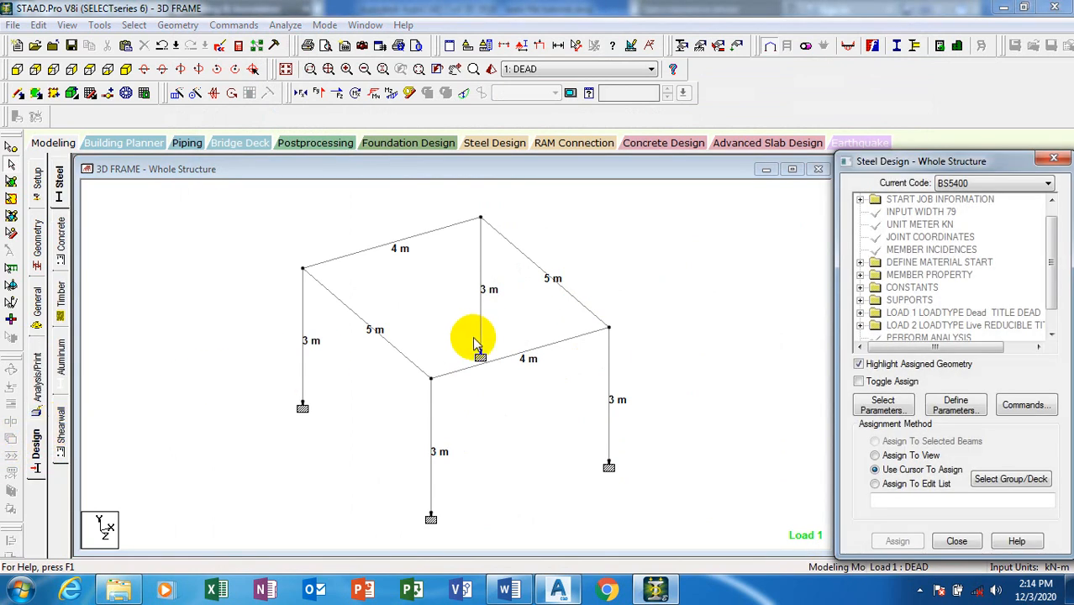
pyautogui.click(36, 450)
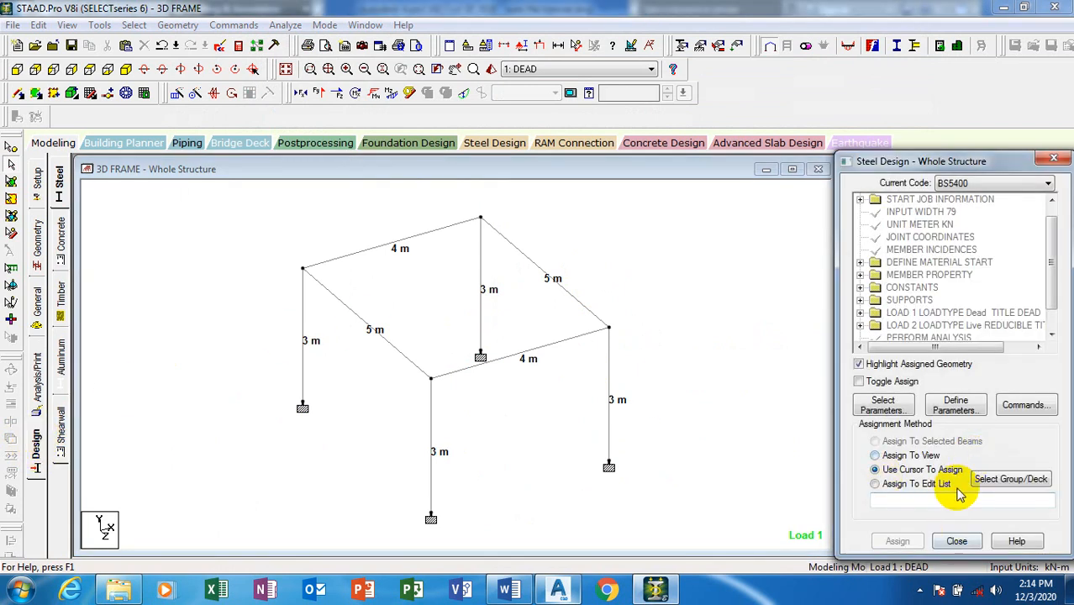
pyautogui.click(896, 410)
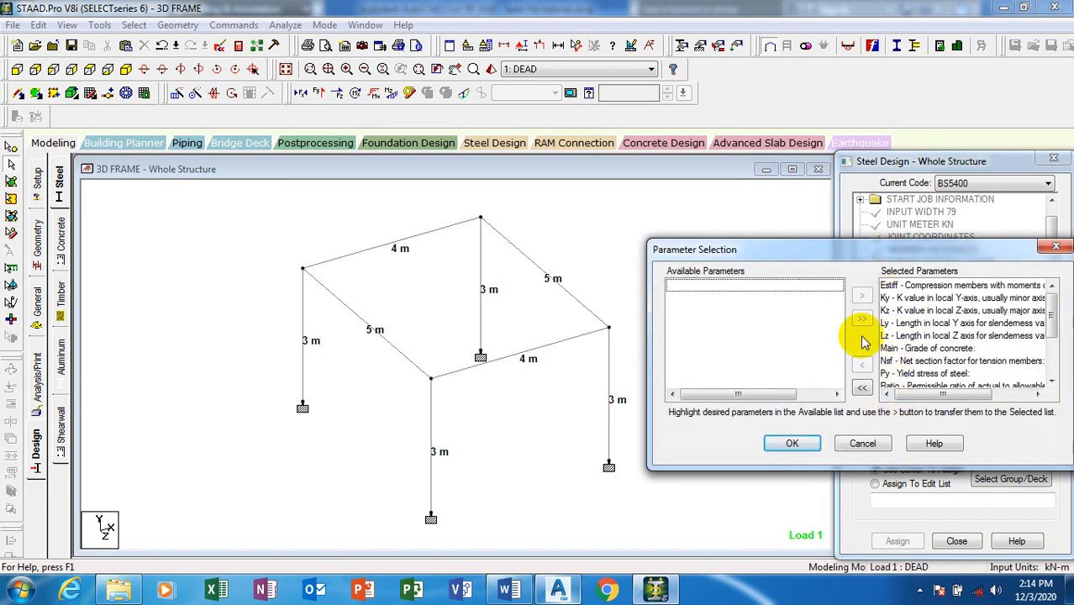
pyautogui.moveTo(887, 250); pyautogui.dragTo(737, 162)
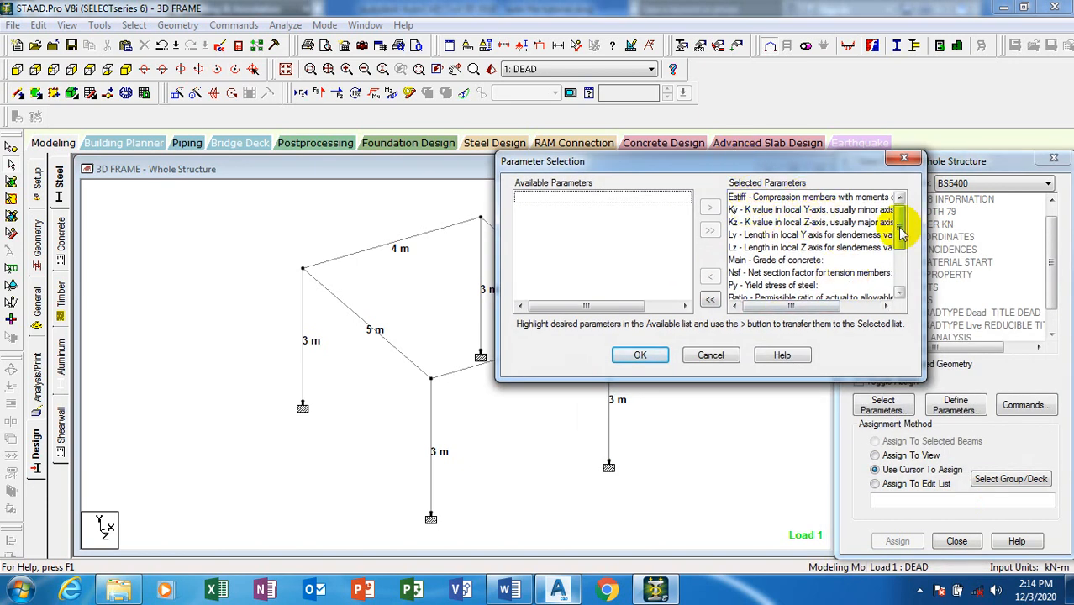
pyautogui.moveTo(899, 228)
pyautogui.mouseDown()
pyautogui.moveTo(899, 298)
pyautogui.moveTo(893, 212)
pyautogui.mouseUp()
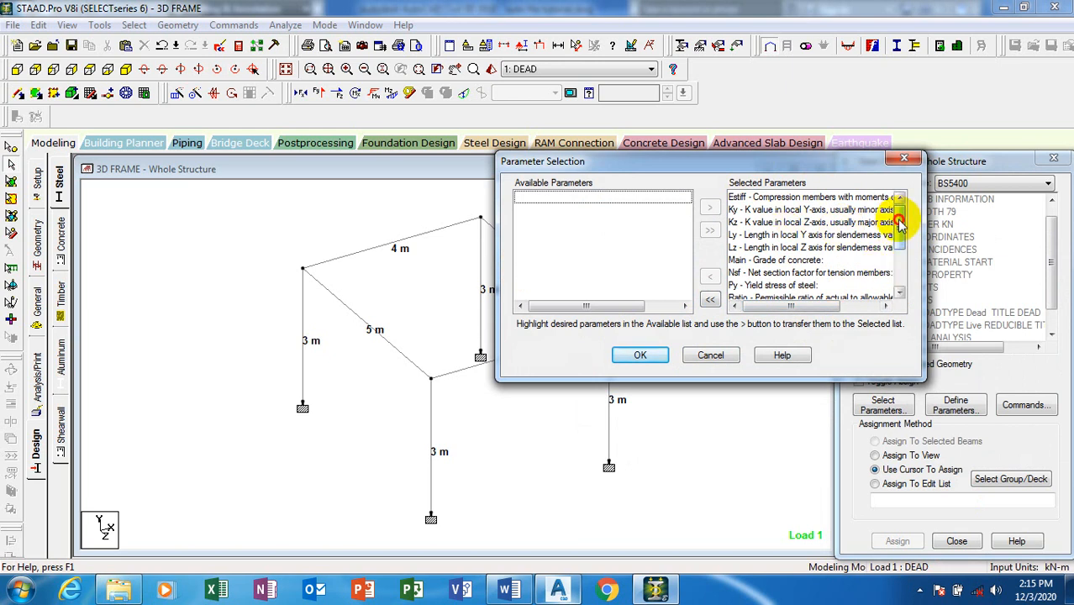
pyautogui.moveTo(899, 221); pyautogui.dragTo(899, 282)
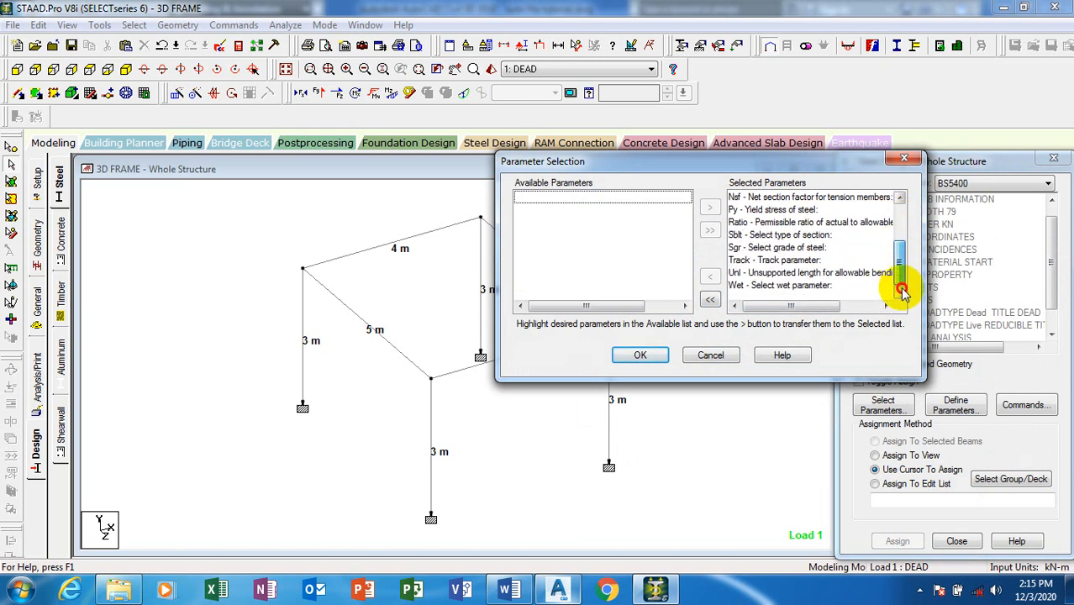
pyautogui.click(710, 298)
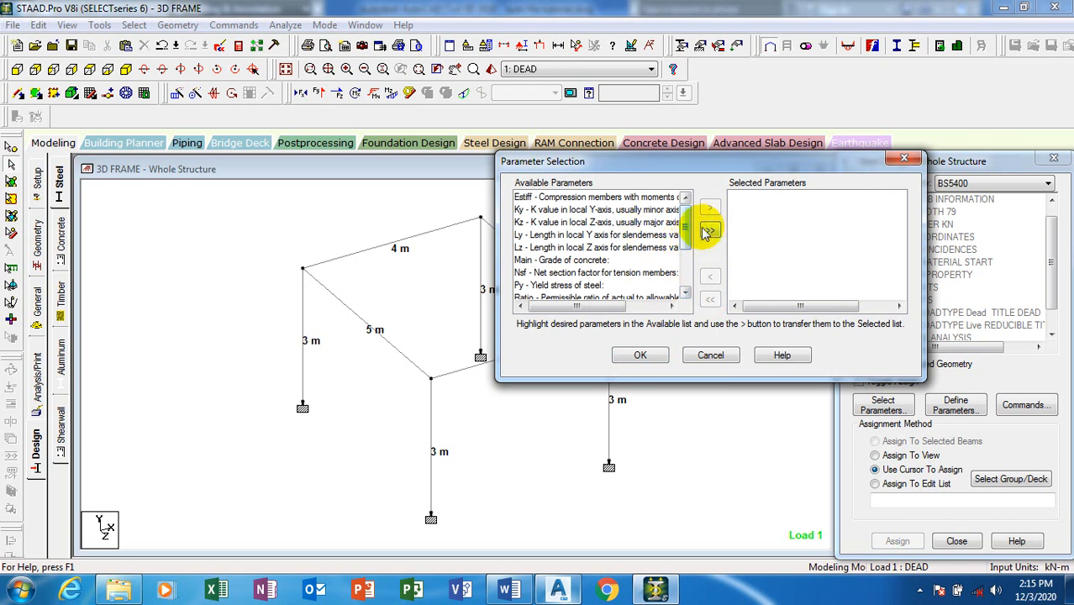
# Examine the full list of available BS5400 steel design parameters, from Estiff down to Wet.
pyautogui.moveTo(684, 217)
pyautogui.mouseDown()
pyautogui.moveTo(686, 263)
pyautogui.moveTo(681, 208)
pyautogui.mouseUp()
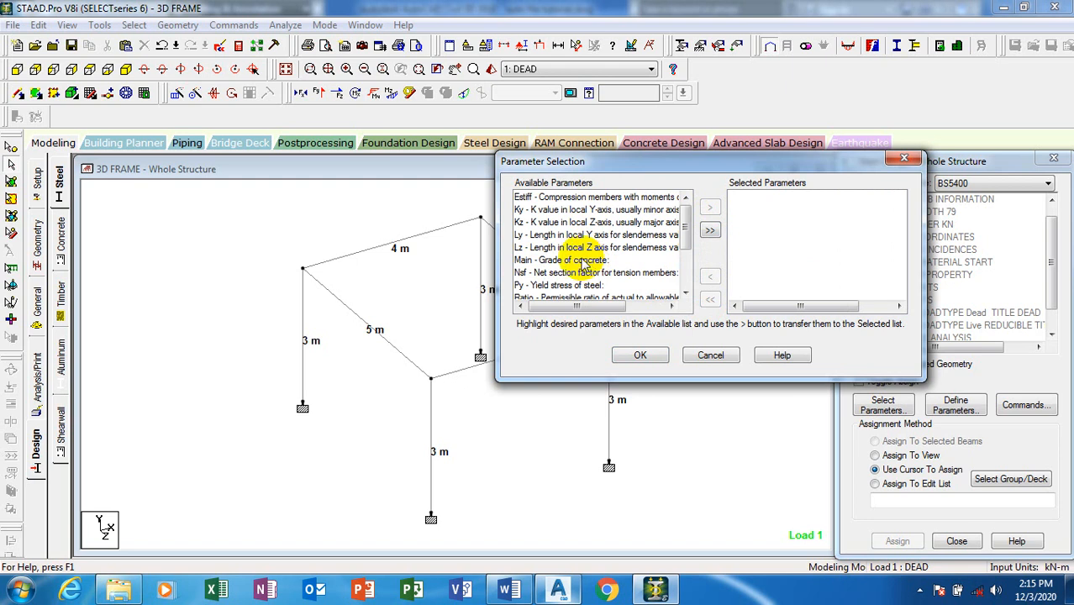
pyautogui.click(689, 227)
pyautogui.moveTo(689, 228)
pyautogui.mouseDown()
pyautogui.moveTo(689, 267)
pyautogui.moveTo(682, 210)
pyautogui.mouseUp()
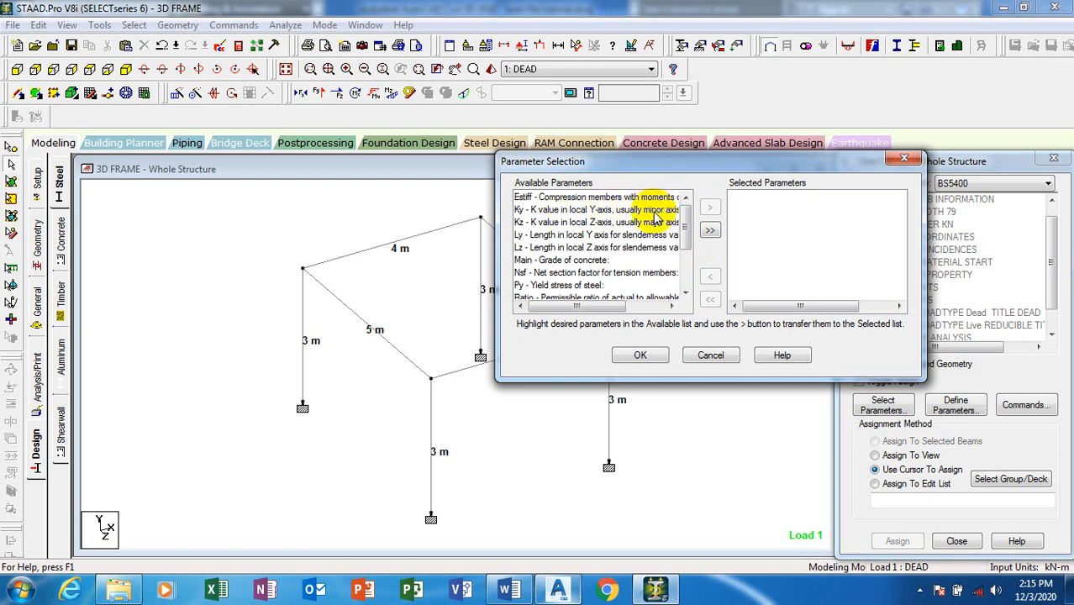
pyautogui.click(686, 295)
pyautogui.click(686, 295)
pyautogui.click(686, 295)
pyautogui.click(686, 295)
pyautogui.click(686, 295)
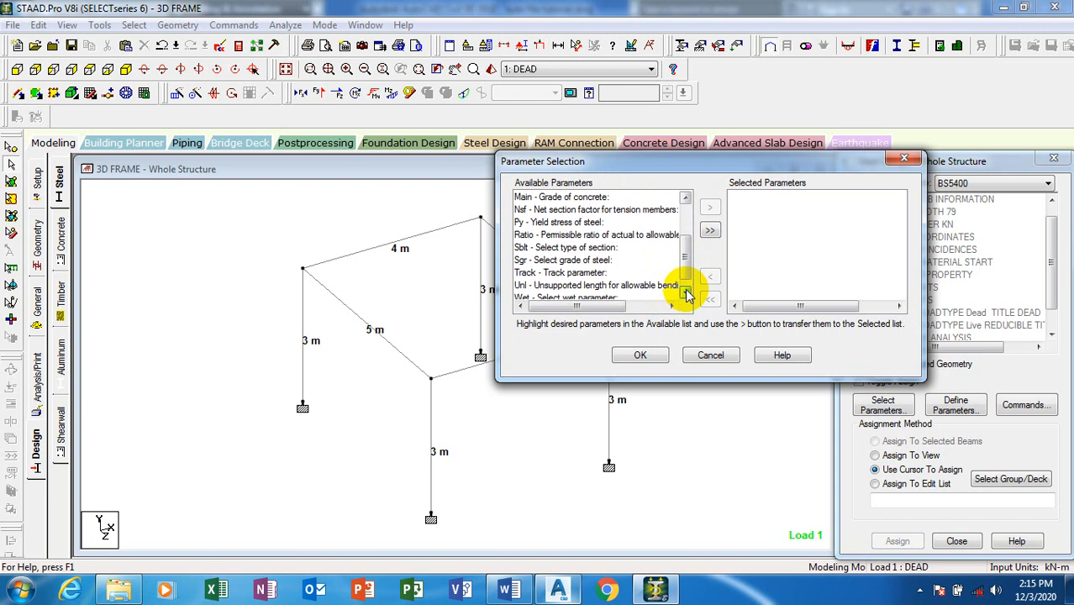
pyautogui.click(686, 295)
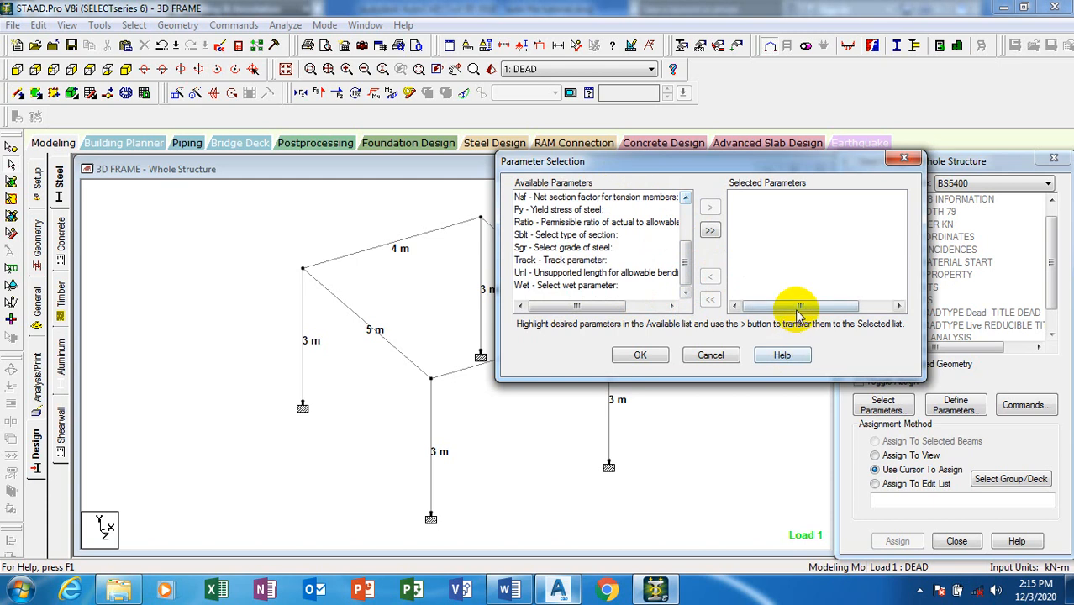
pyautogui.moveTo(798, 306); pyautogui.dragTo(692, 274)
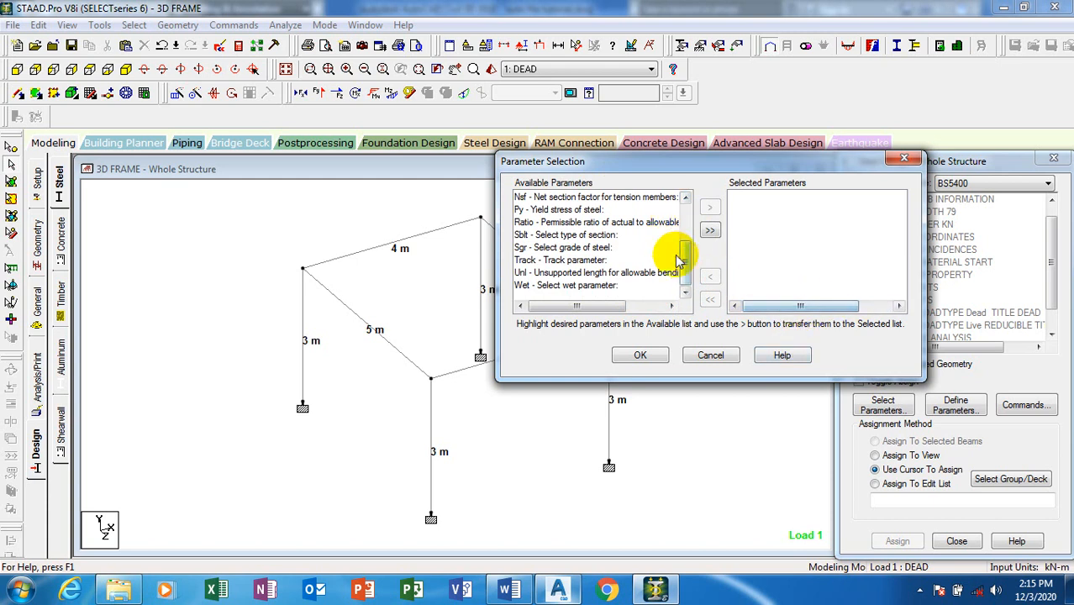
# Add the Py yield stress of steel and Main grade of concrete parameters to the selected list and accept the selection.
pyautogui.click(569, 216)
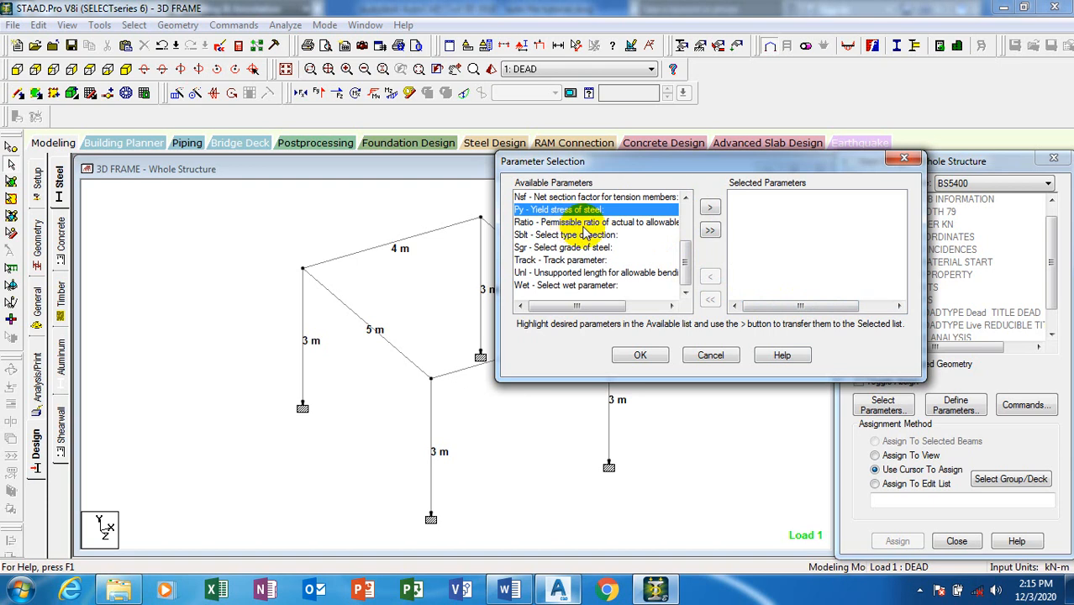
pyautogui.click(711, 210)
pyautogui.scroll(2, 683, 252)
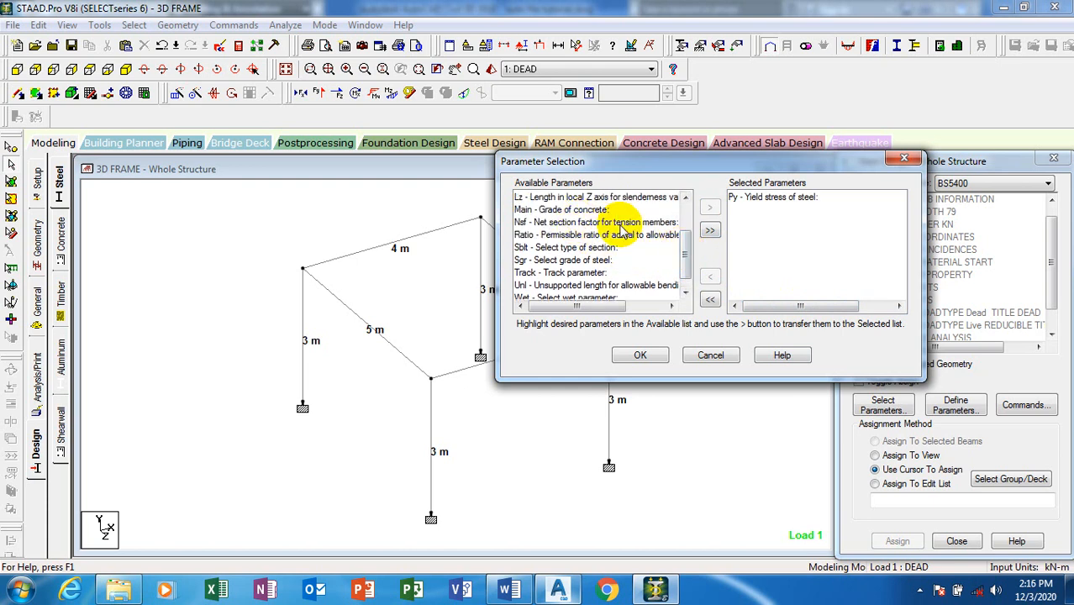
pyautogui.click(583, 210)
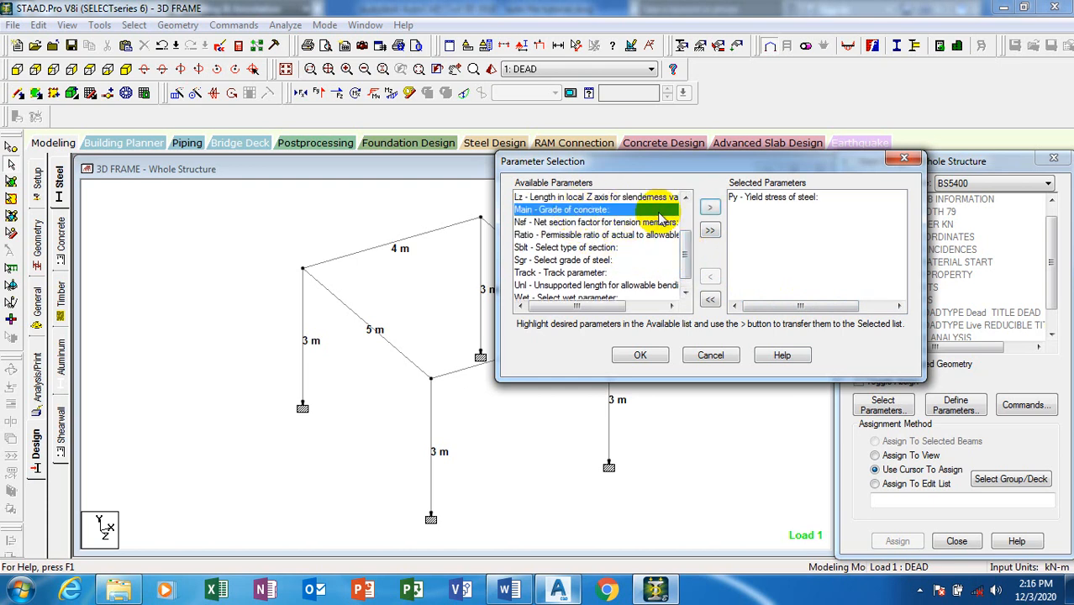
pyautogui.click(711, 209)
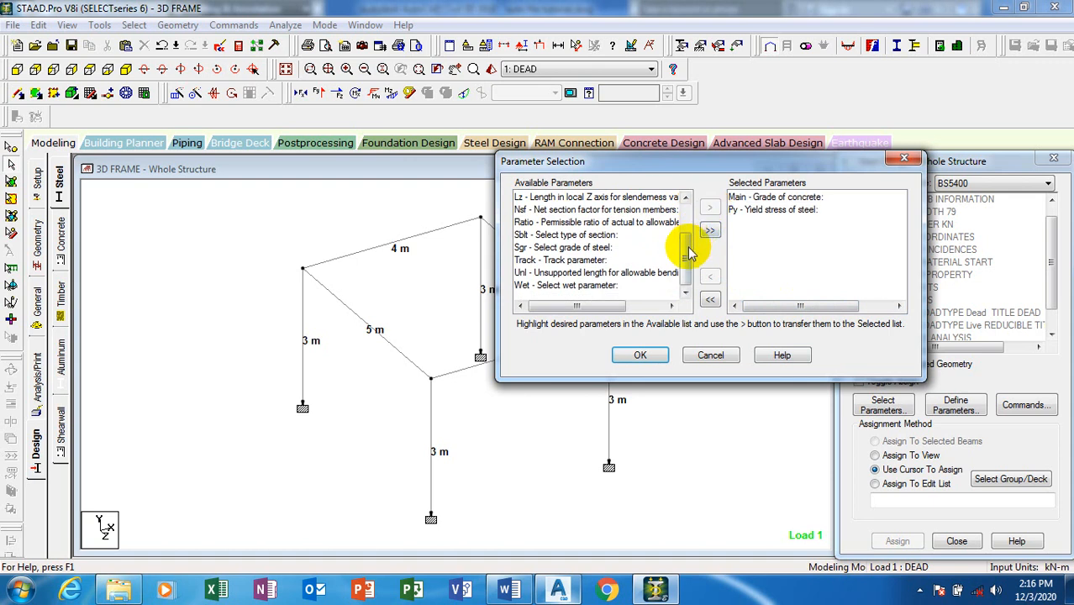
pyautogui.moveTo(685, 250)
pyautogui.mouseDown()
pyautogui.moveTo(682, 217)
pyautogui.moveTo(686, 256)
pyautogui.mouseUp()
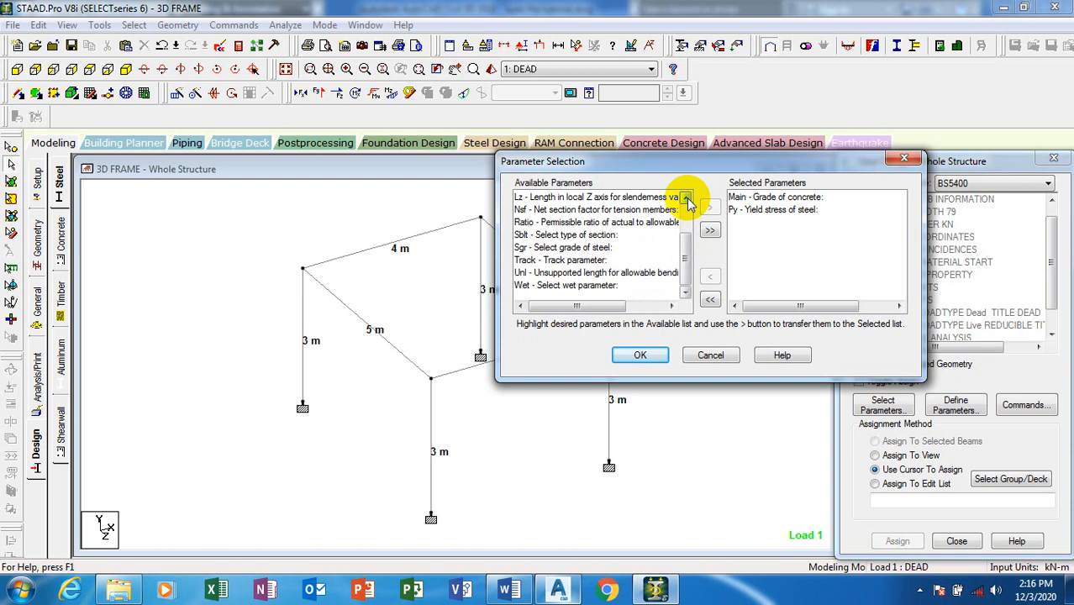
pyautogui.click(686, 198)
pyautogui.click(686, 198)
pyautogui.click(686, 198)
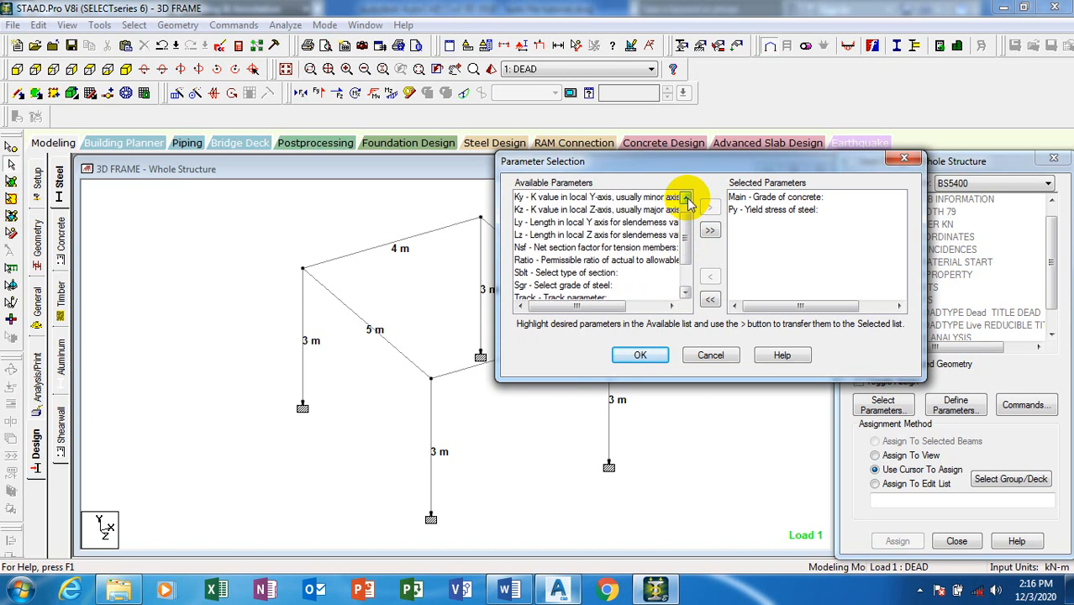
pyautogui.click(685, 199)
pyautogui.click(686, 198)
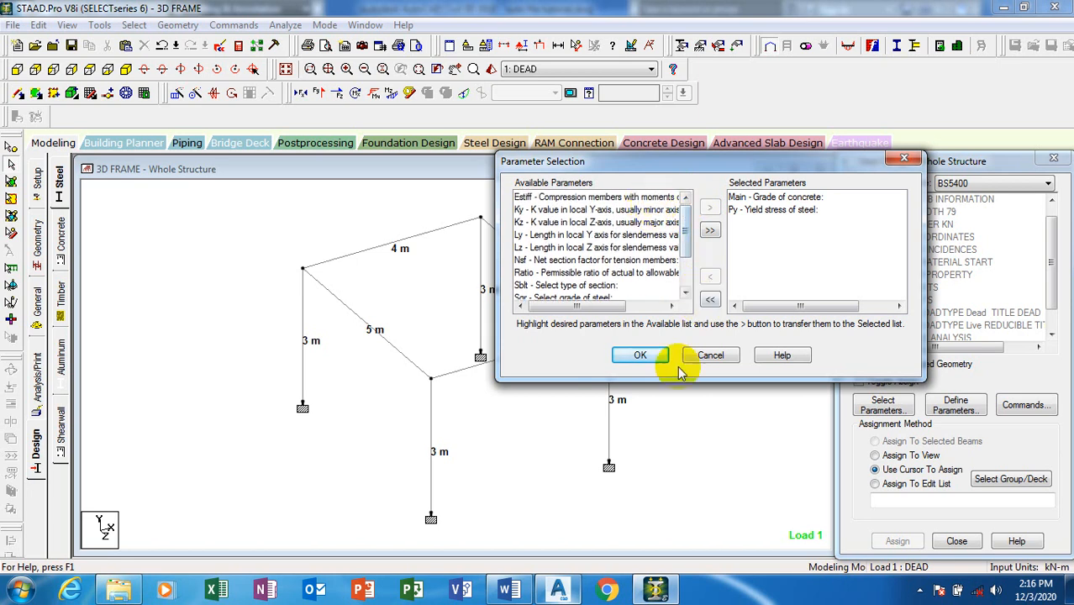
pyautogui.click(643, 356)
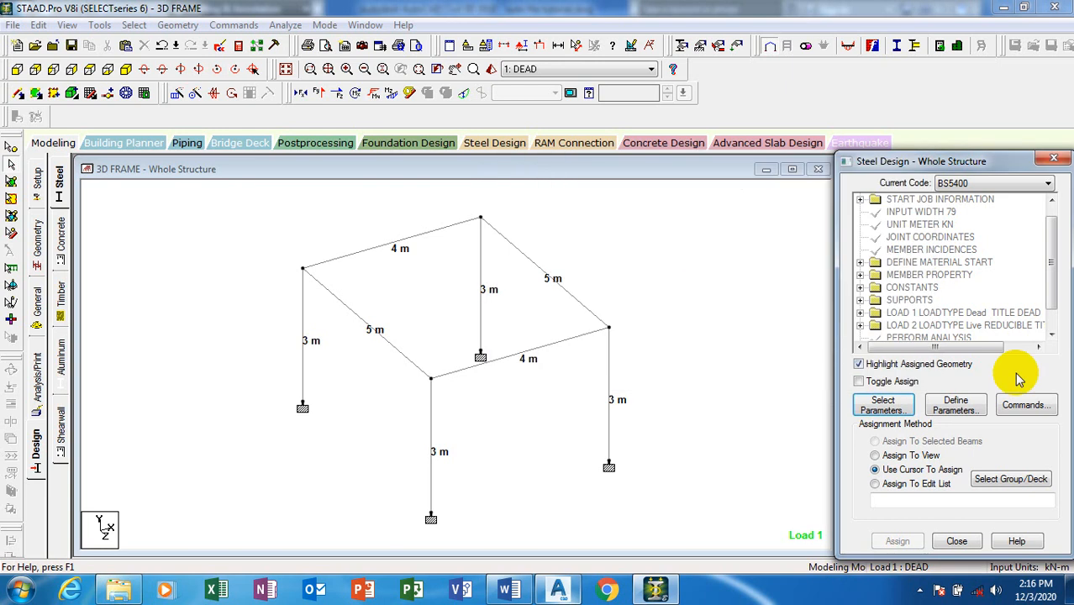
# Define the MAIN design parameter with a concrete grade of 30 N/mm^2 and add it.
pyautogui.click(955, 405)
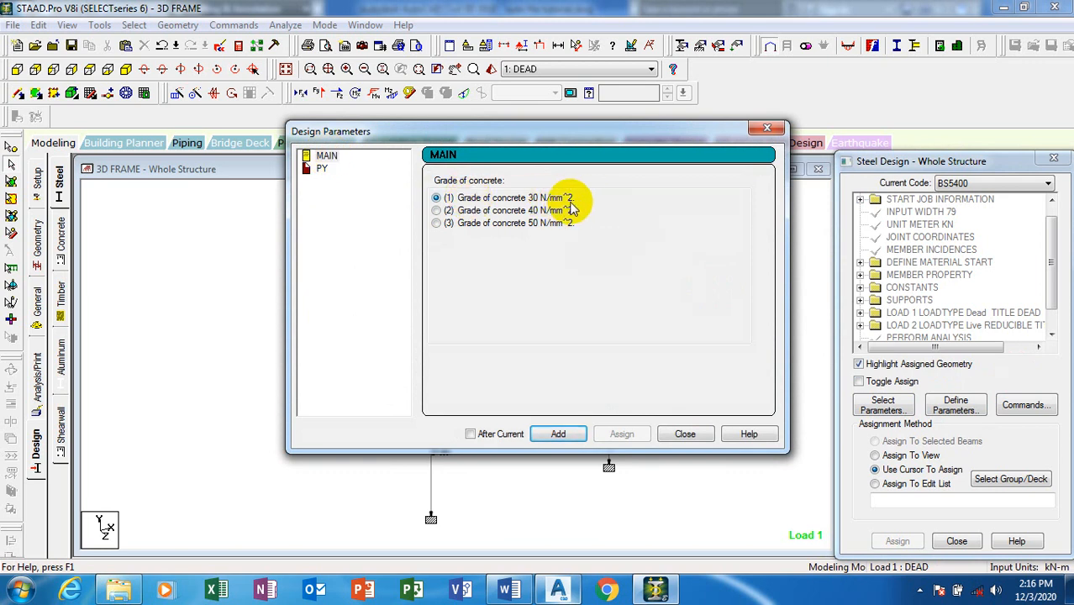
pyautogui.click(448, 212)
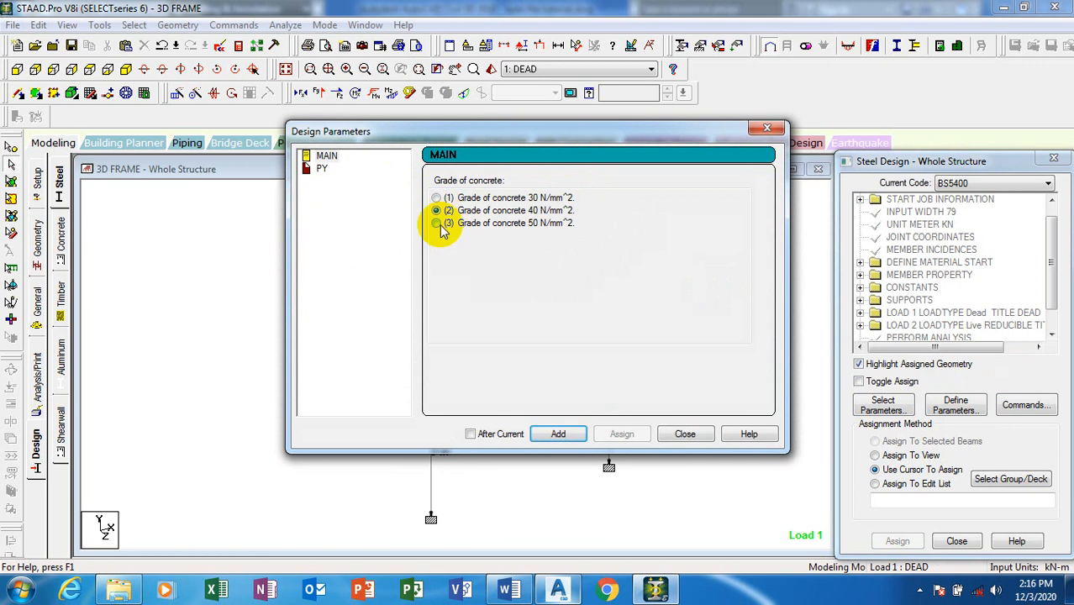
pyautogui.click(444, 229)
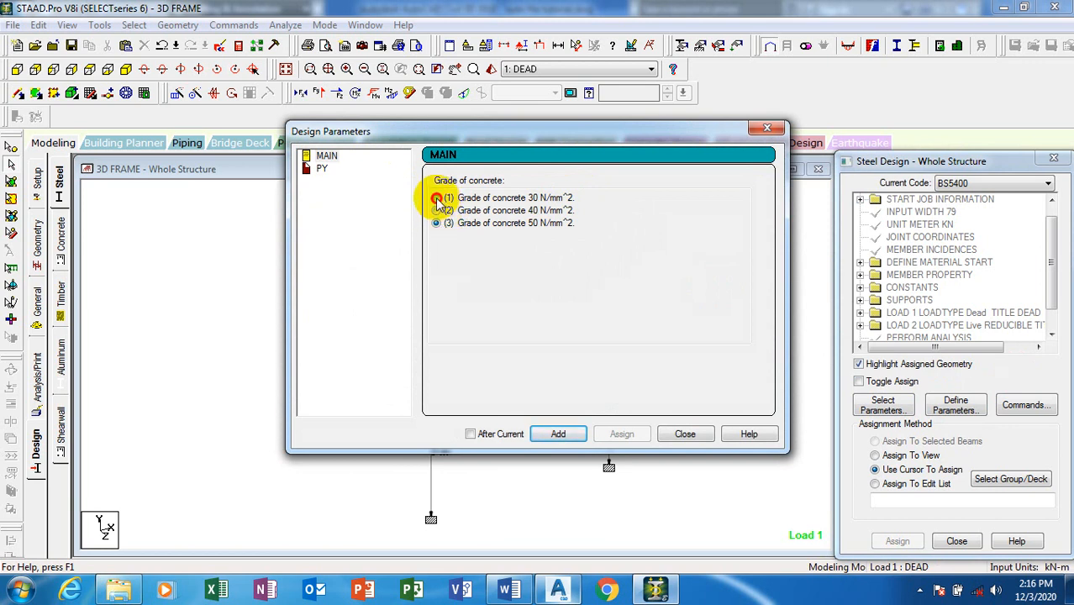
pyautogui.click(437, 200)
pyautogui.click(326, 157)
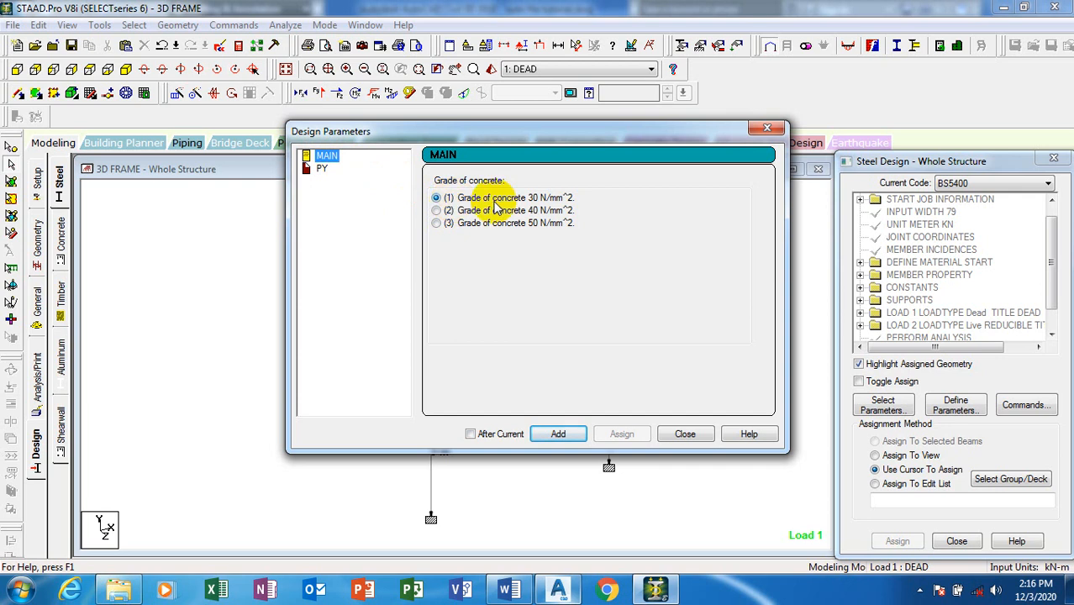
pyautogui.click(563, 433)
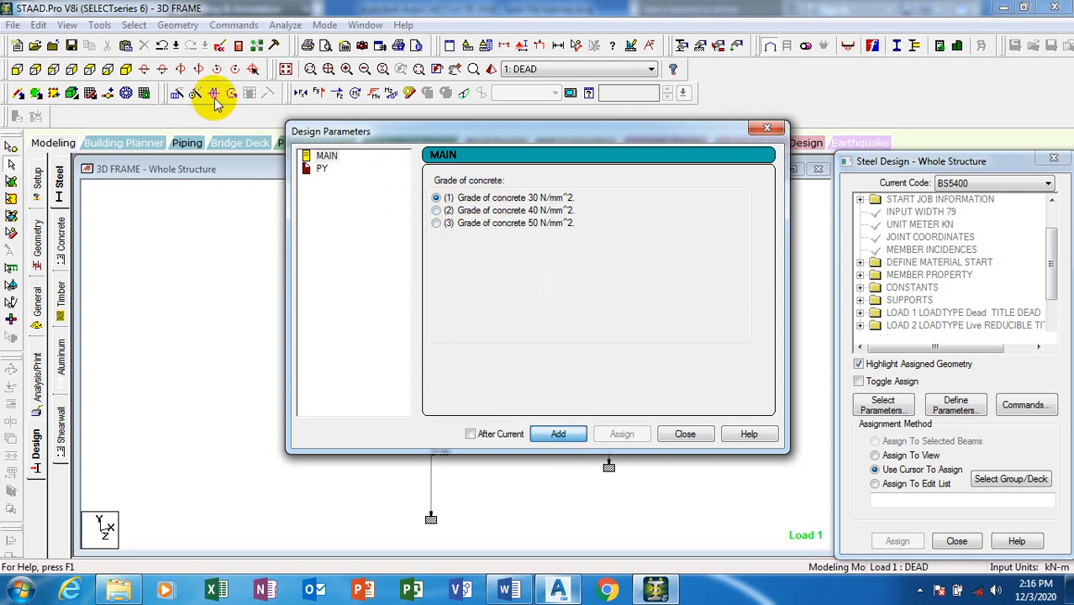
pyautogui.click(323, 169)
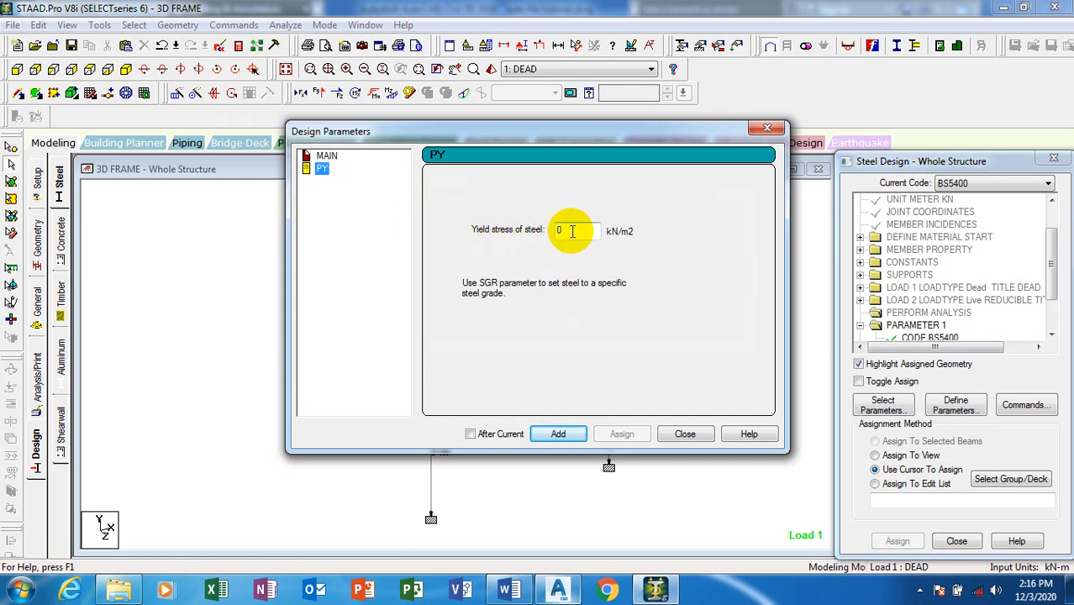
pyautogui.moveTo(573, 230); pyautogui.dragTo(545, 238)
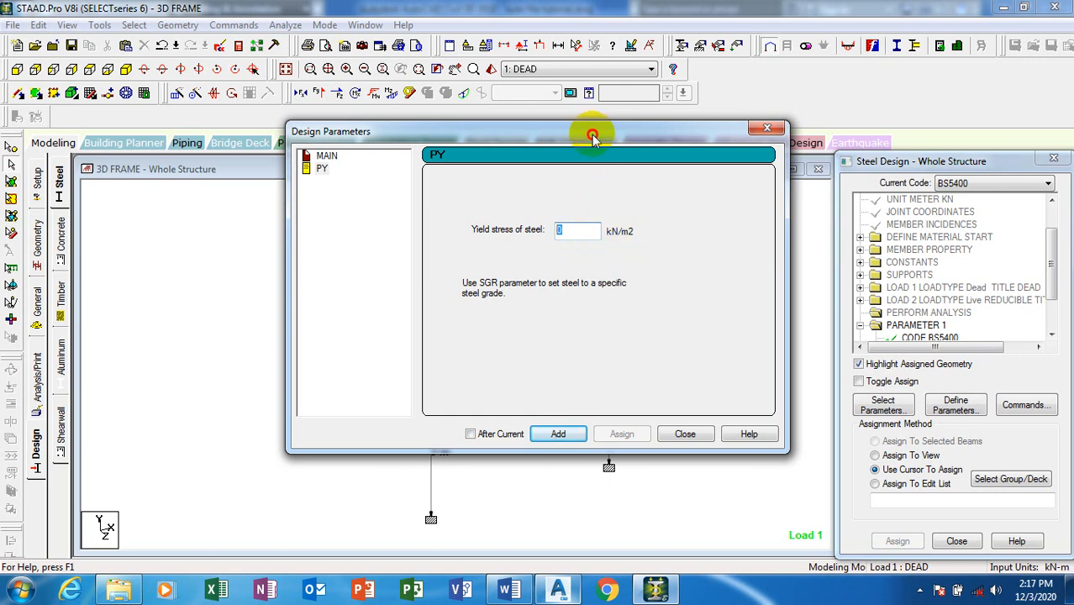
pyautogui.moveTo(587, 132); pyautogui.dragTo(852, 96)
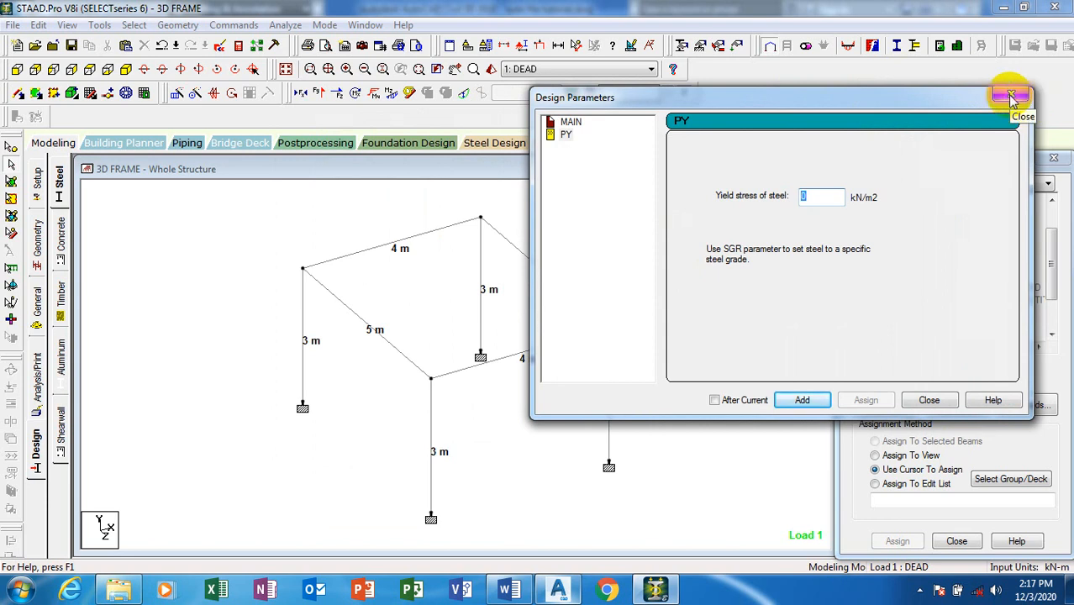
pyautogui.click(1012, 97)
# Open the unit converter for stress or pressure and set the input units to Newton and Millimeter.
pyautogui.click(178, 24)
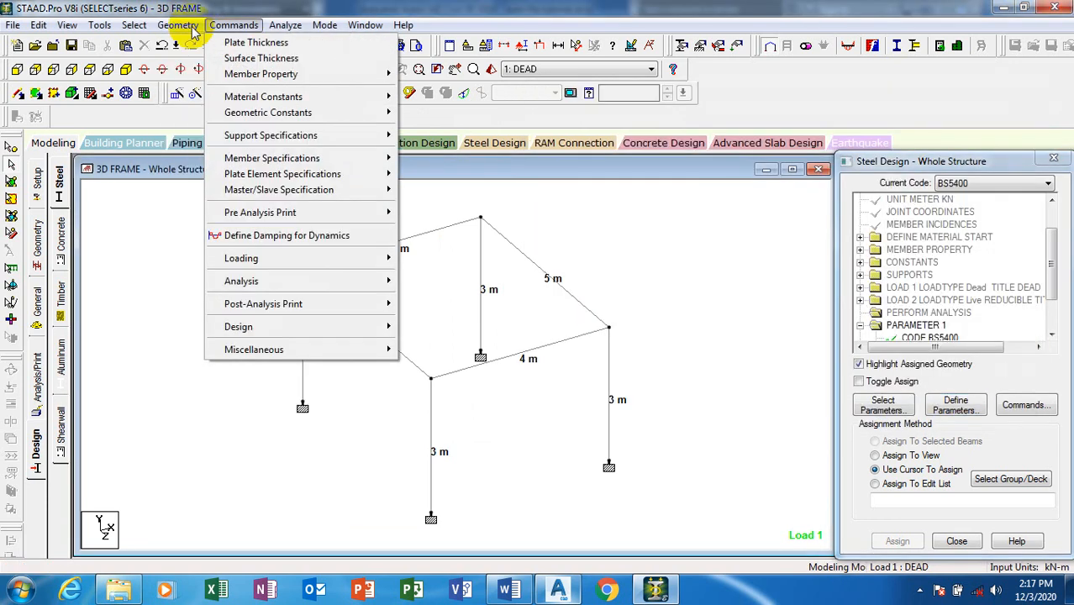
pyautogui.moveTo(99, 24)
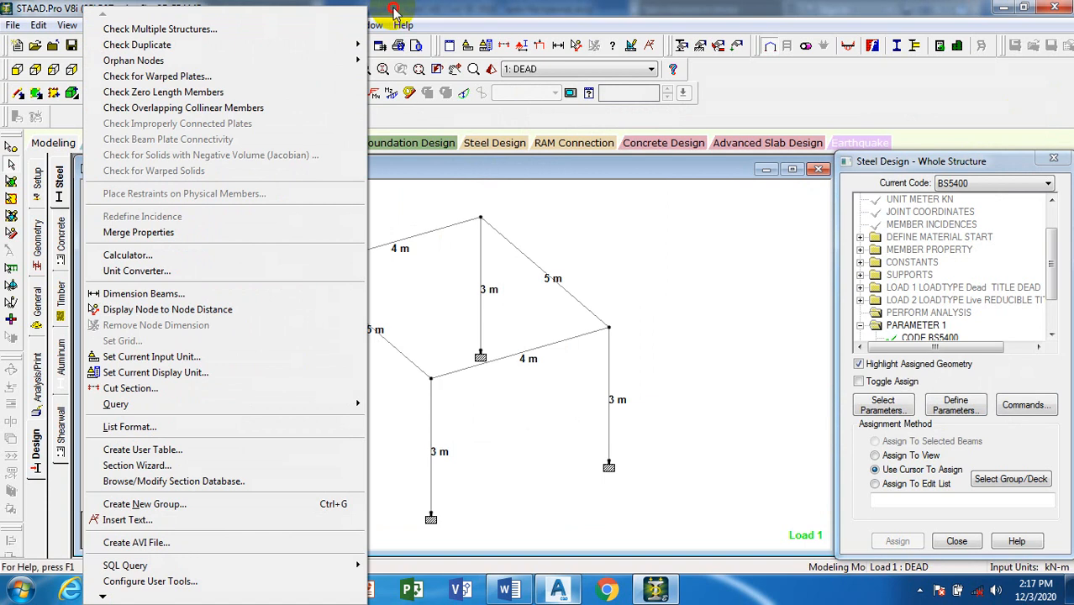
pyautogui.click(393, 12)
pyautogui.click(99, 24)
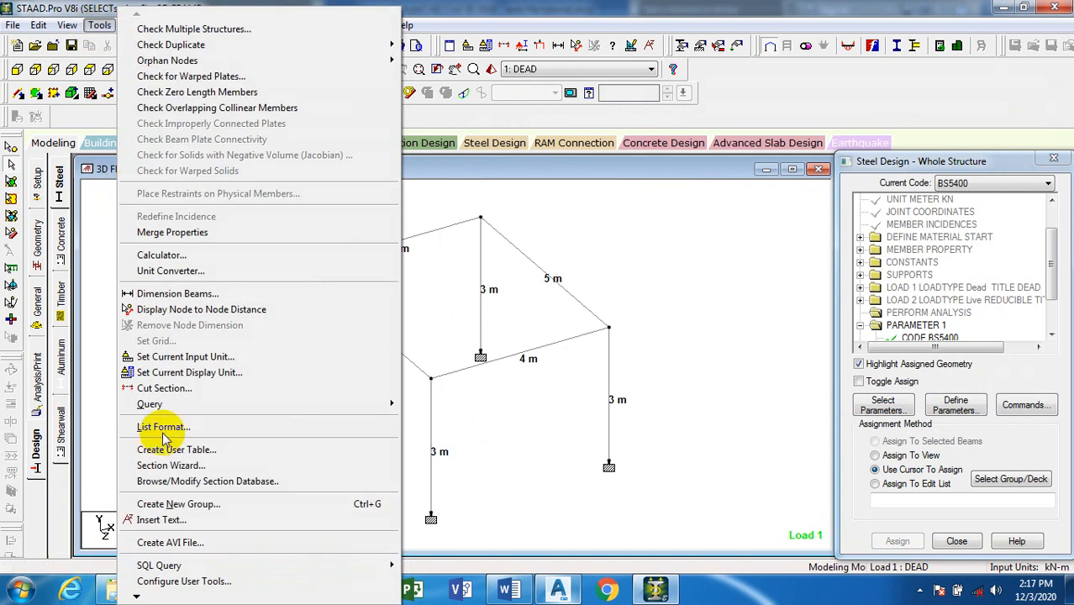
pyautogui.click(235, 270)
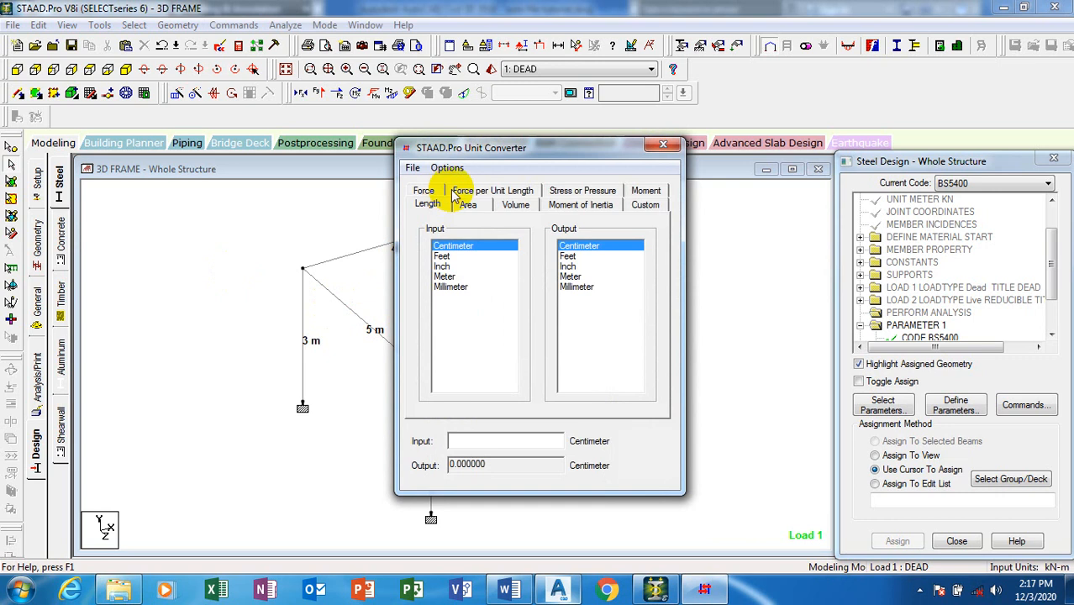
pyautogui.click(583, 192)
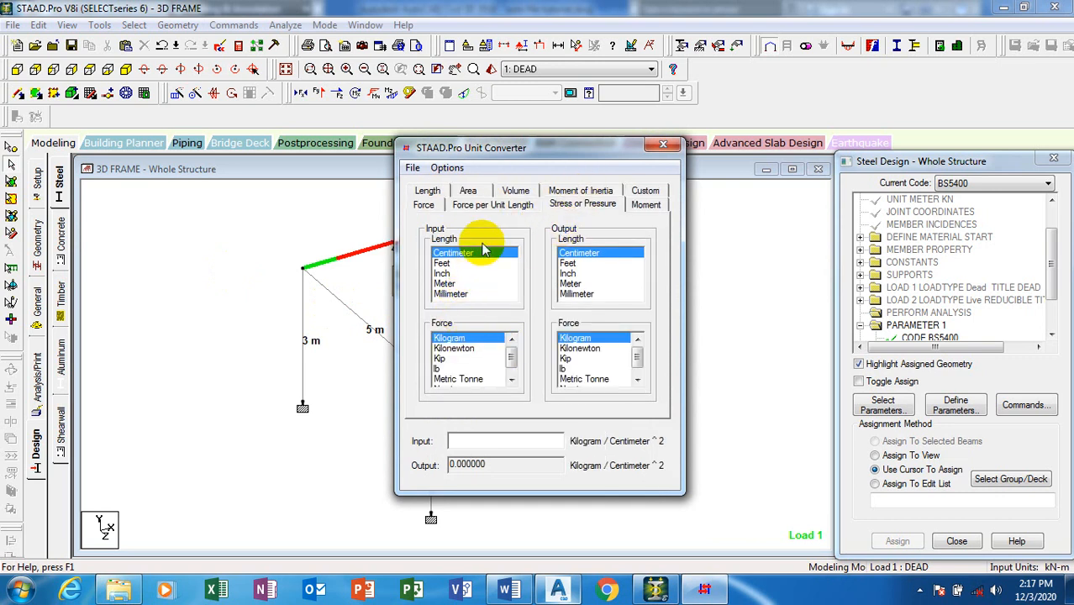
pyautogui.click(452, 295)
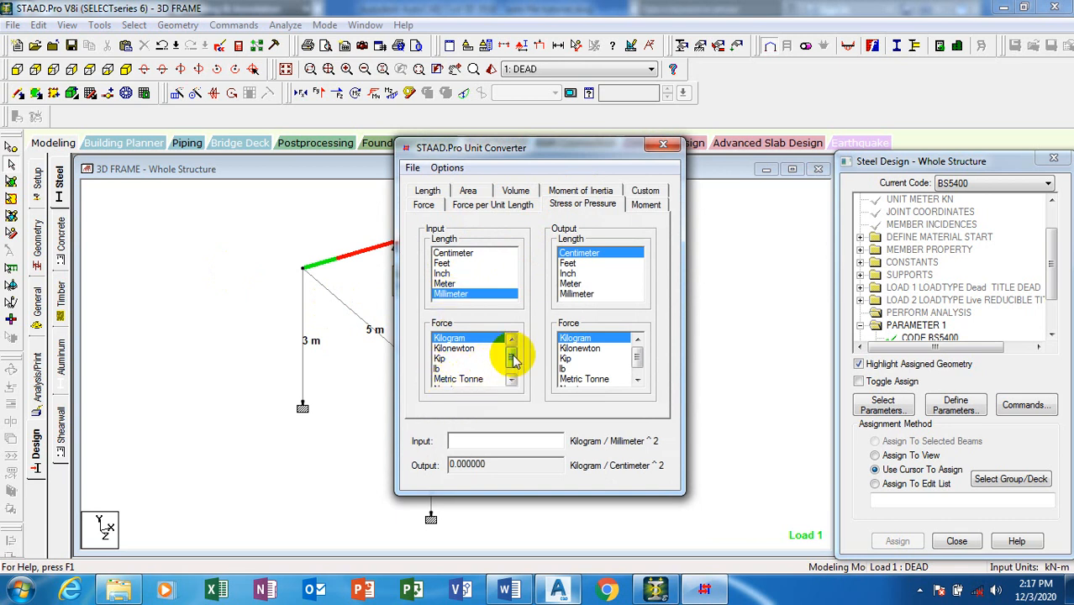
pyautogui.scroll(-1, 515, 360)
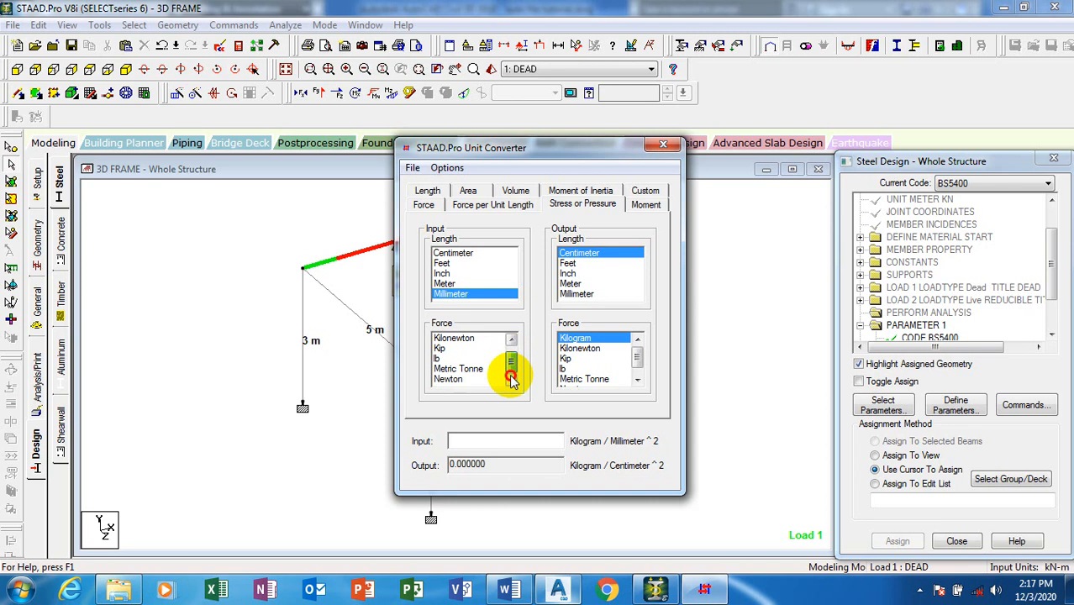
pyautogui.click(448, 379)
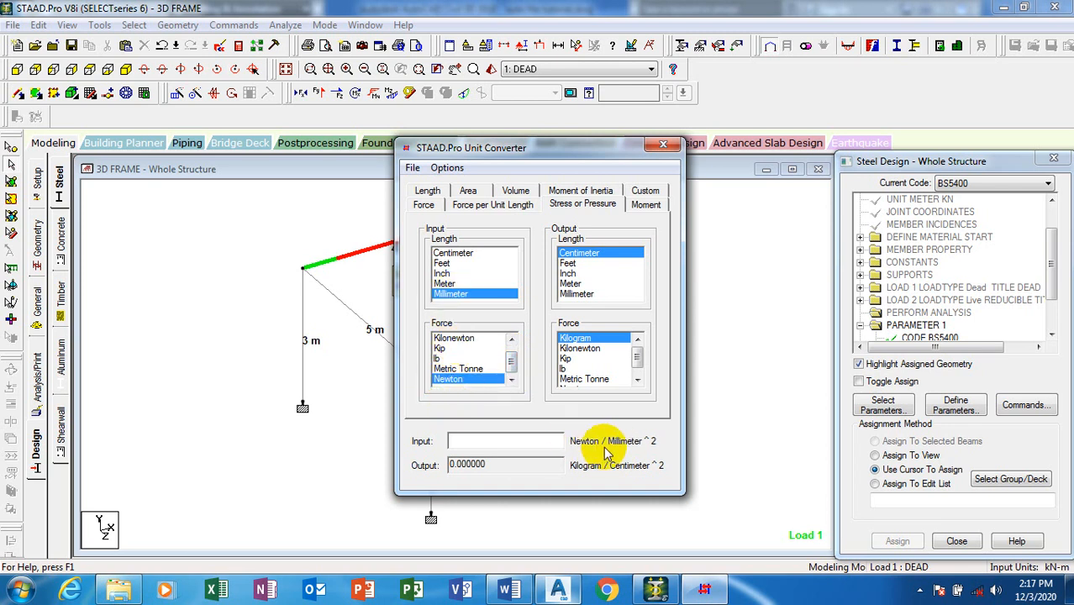
# Set the converter's output units to Kilonewton and Meter, convert 460 N/mm^2, and close the converter.
pyautogui.click(570, 284)
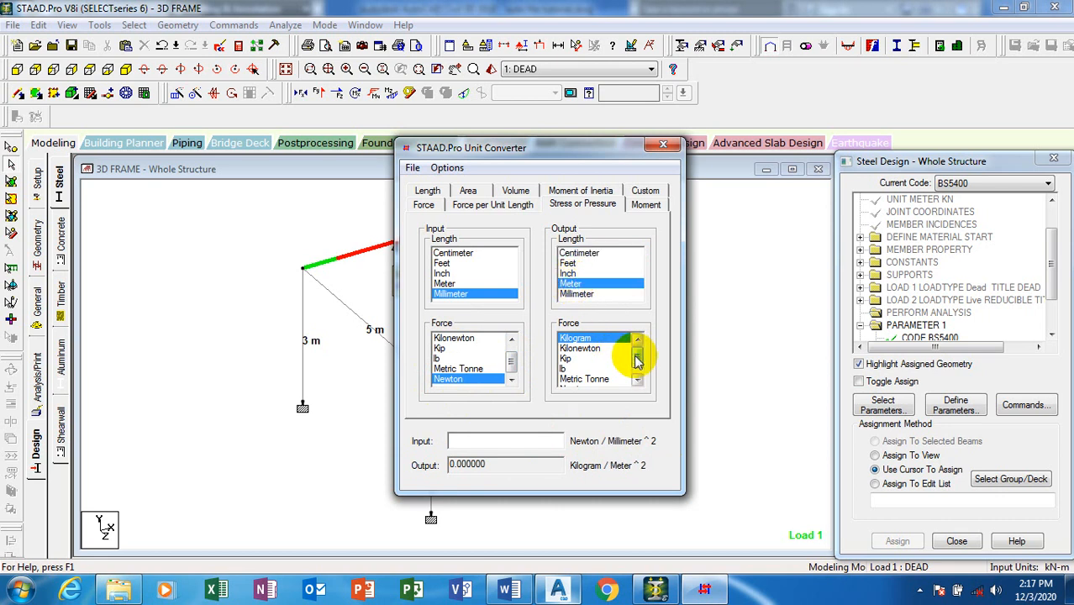
pyautogui.click(636, 364)
pyautogui.click(571, 339)
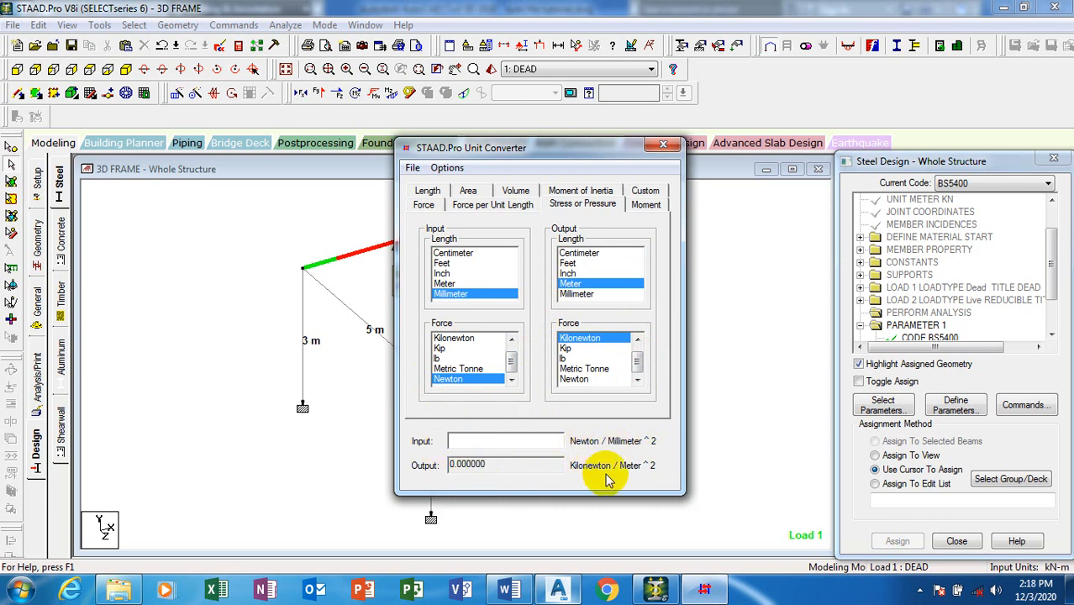
pyautogui.click(496, 442)
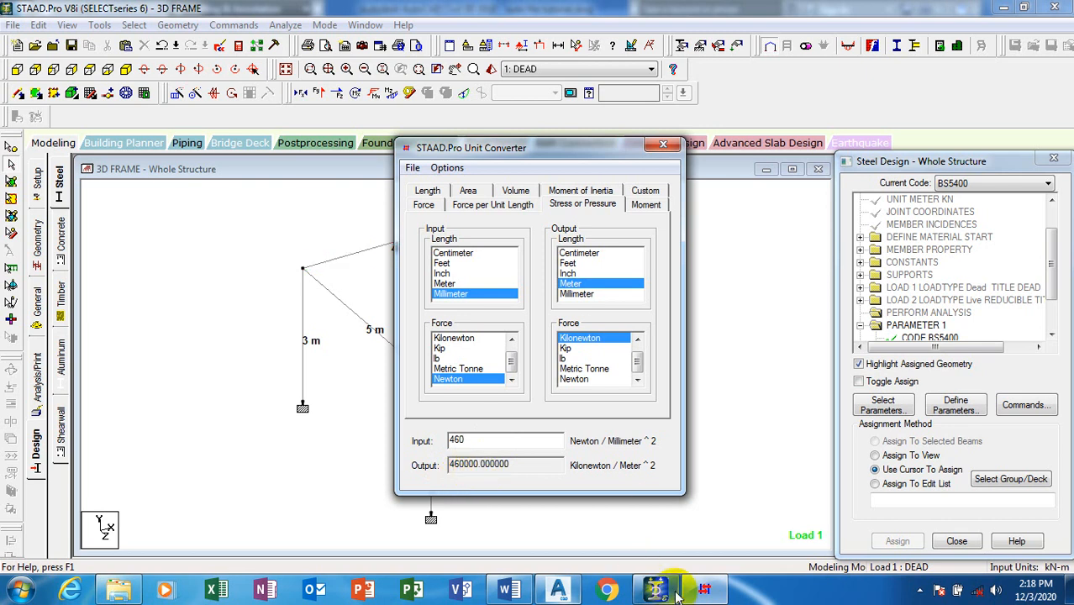
pyautogui.click(663, 149)
# Define the PY design parameter with a steel yield stress of 460000 kN/m2, add it, and close the design parameters.
pyautogui.click(954, 405)
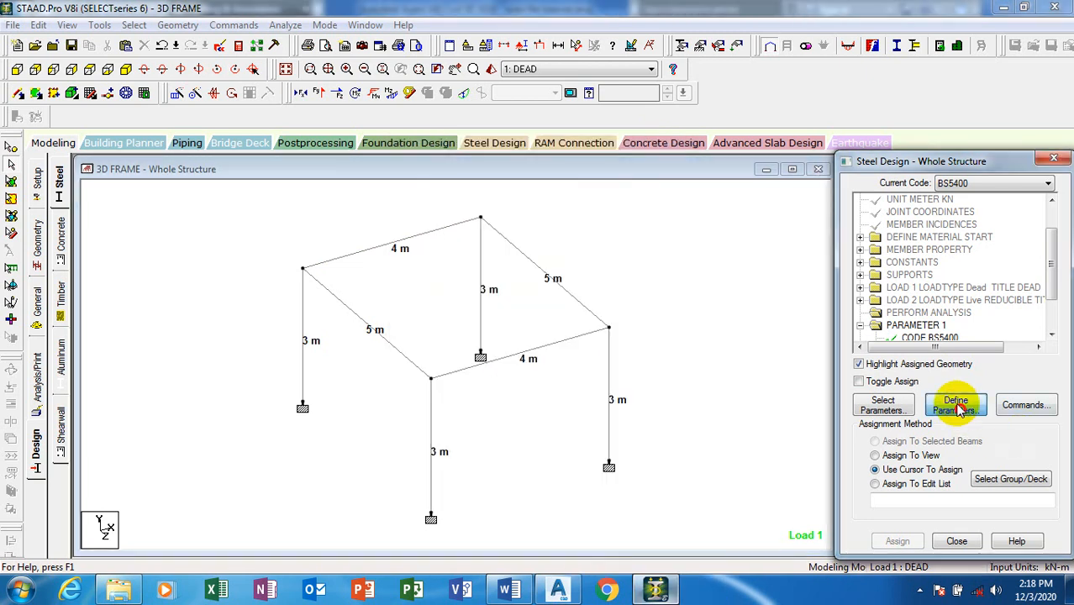
pyautogui.click(323, 168)
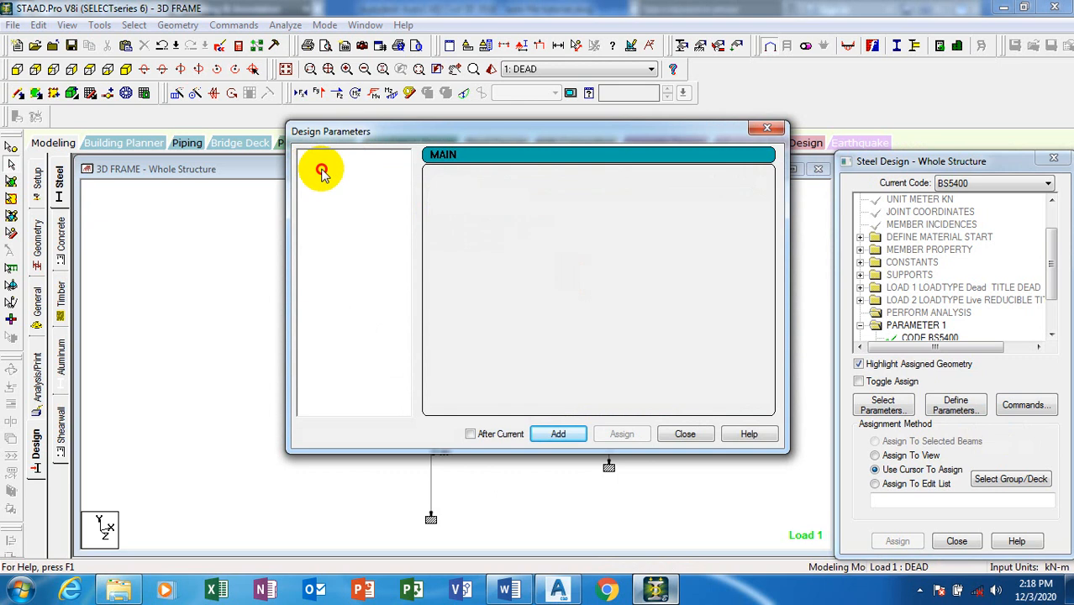
pyautogui.doubleClick(565, 232)
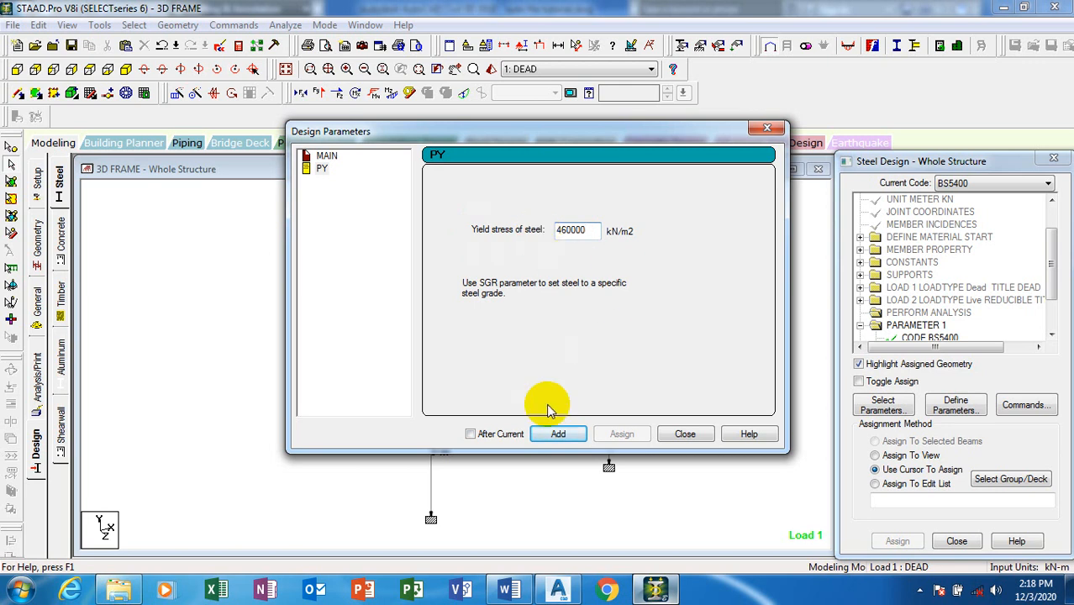
pyautogui.click(557, 437)
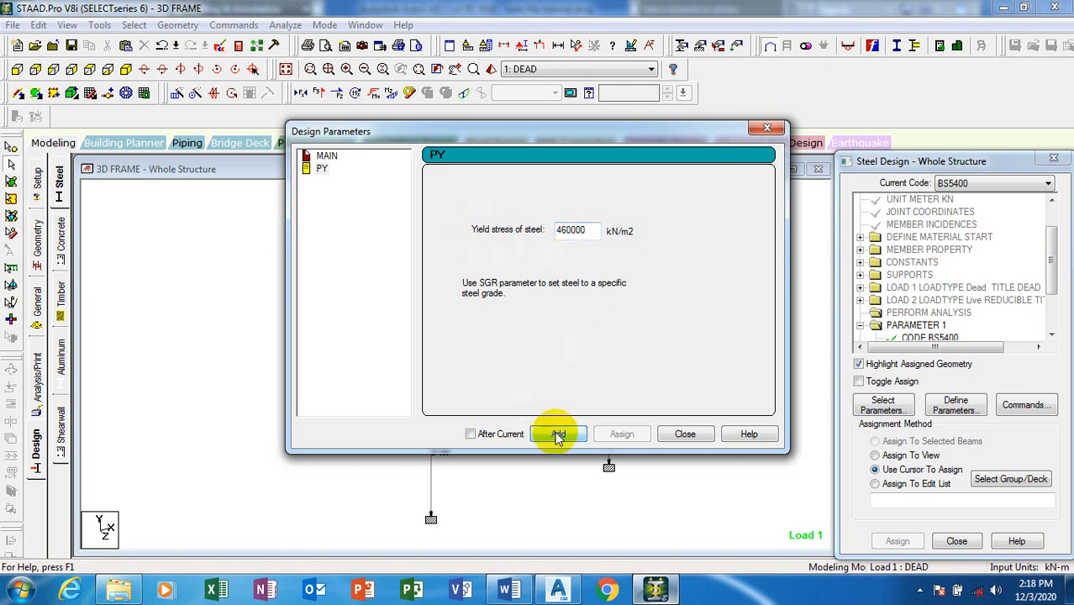
pyautogui.click(686, 435)
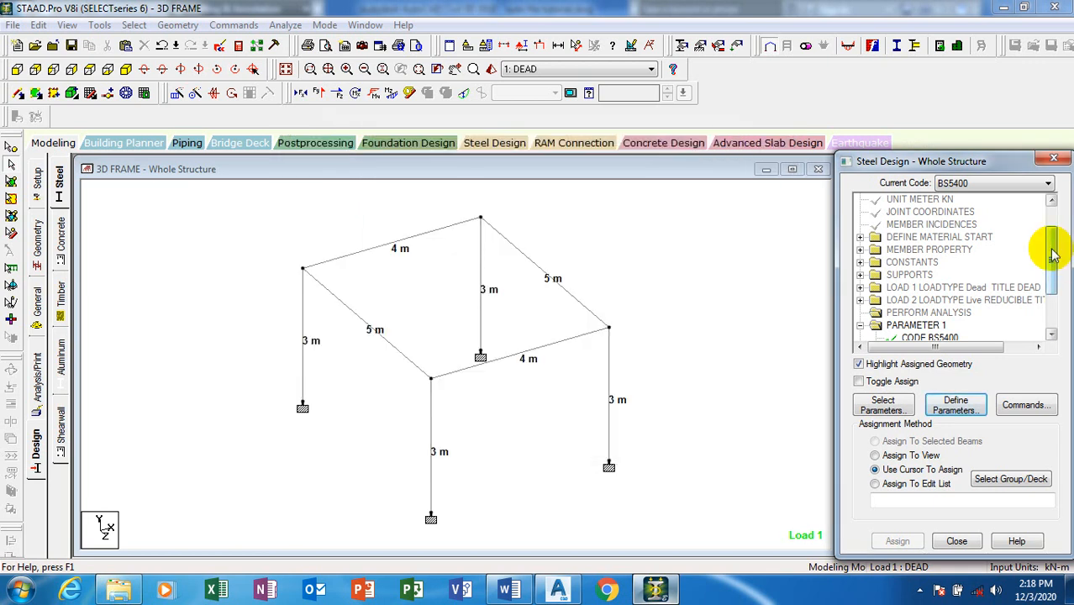
# Accept the auto save and save the modified structure under its current name, letting the old result files be deleted.
pyautogui.scroll(-1, 1051, 259)
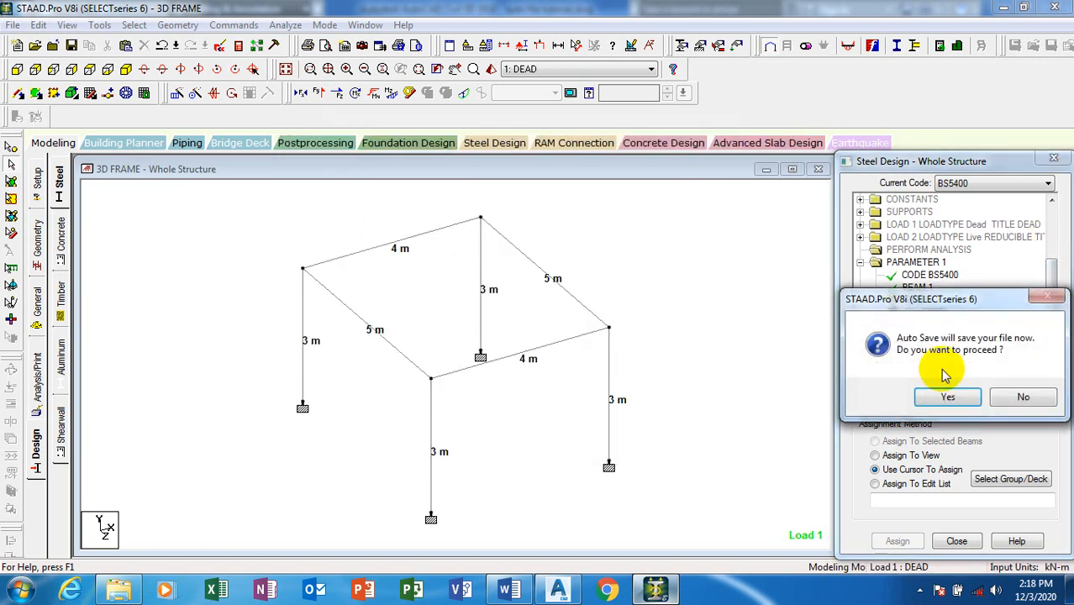
pyautogui.click(947, 399)
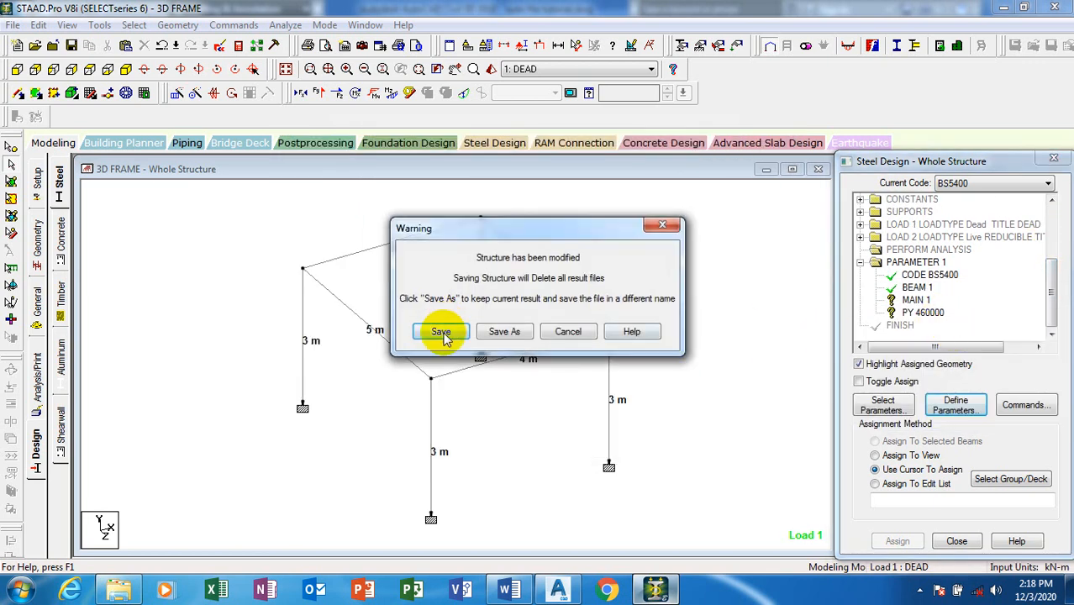
pyautogui.click(443, 333)
pyautogui.moveTo(1050, 263); pyautogui.dragTo(1047, 306)
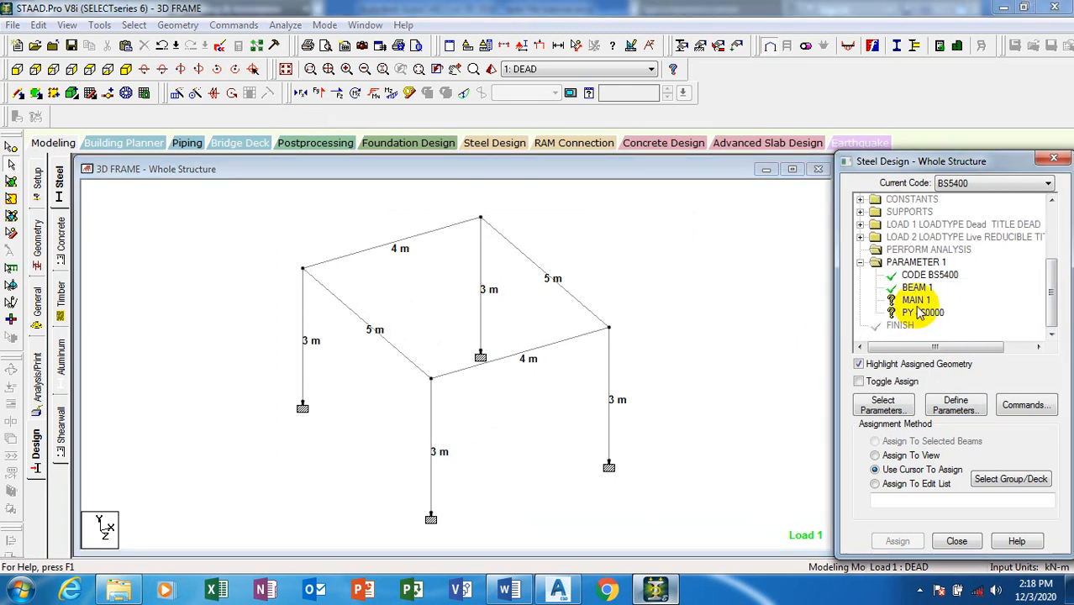
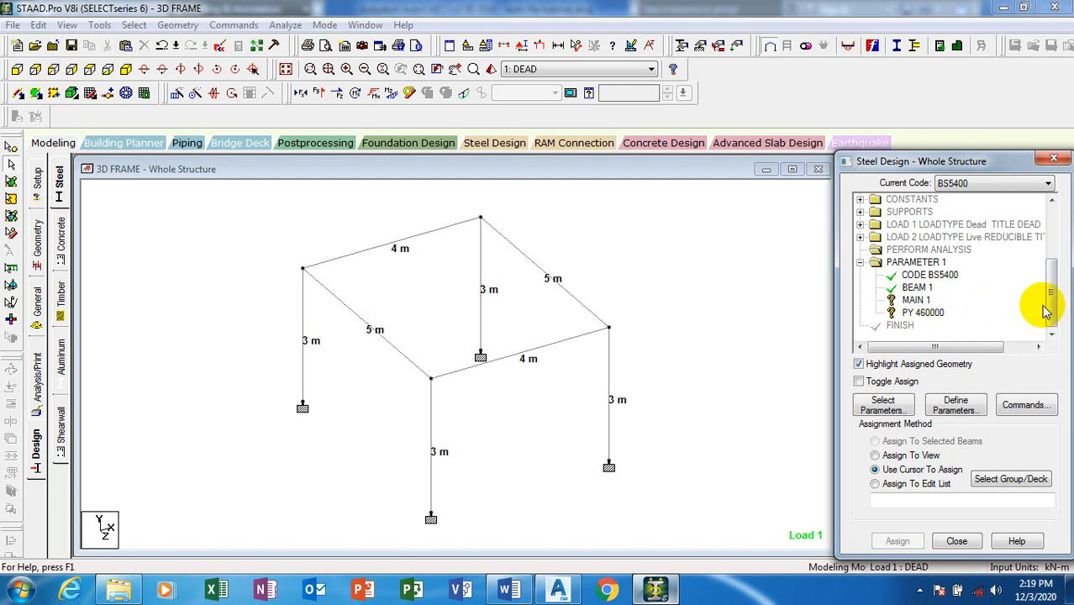
# Add the TAKE OFF and MEMBER TAKE OFF steel design commands and close the design commands.
pyautogui.click(1014, 408)
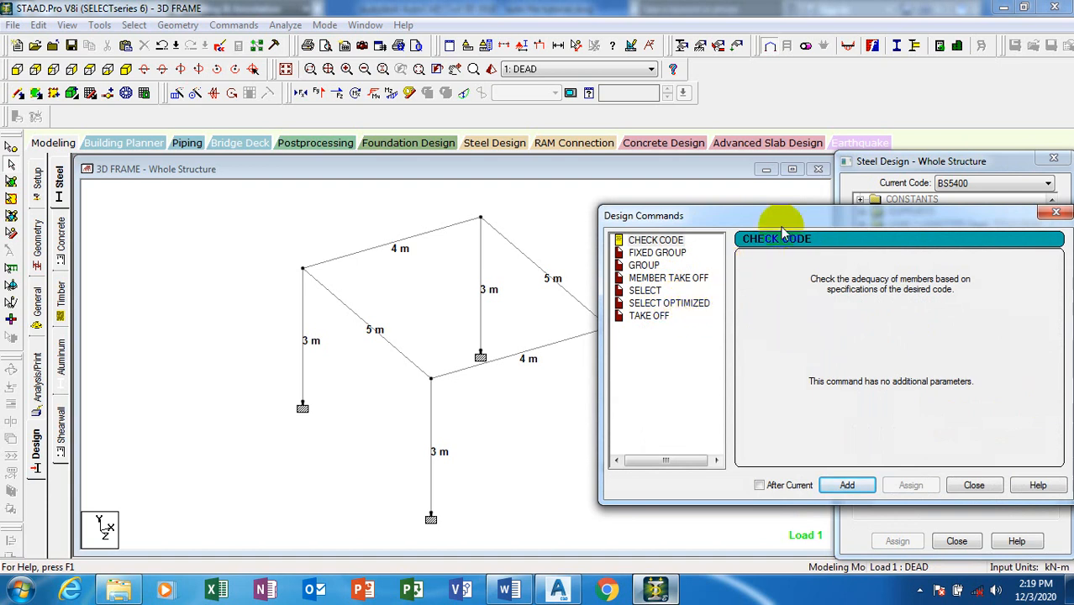
pyautogui.moveTo(794, 222); pyautogui.dragTo(727, 204)
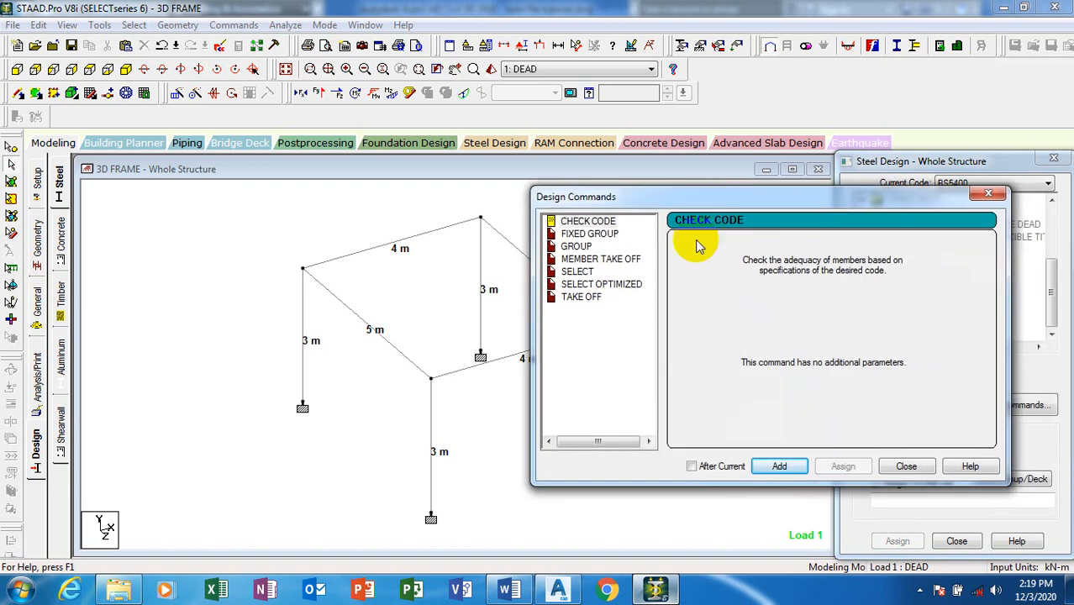
pyautogui.click(583, 298)
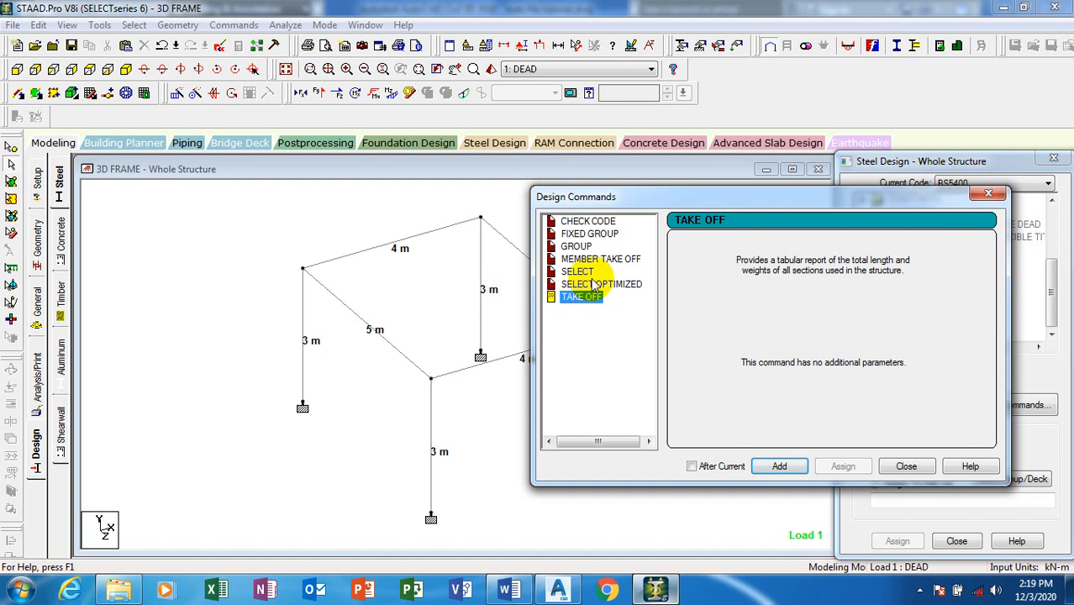
pyautogui.click(780, 468)
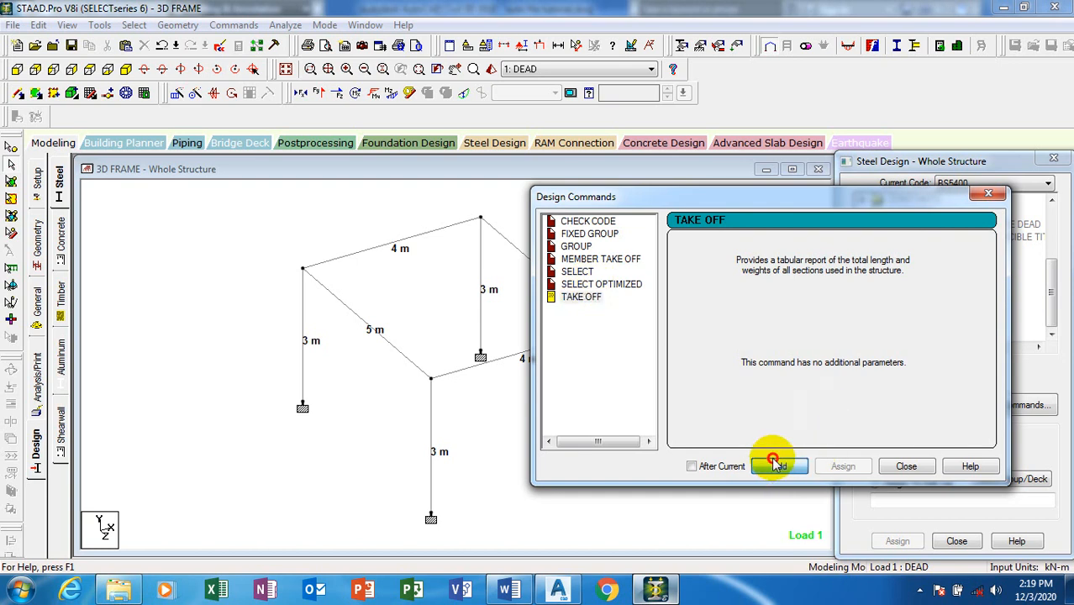
pyautogui.click(592, 260)
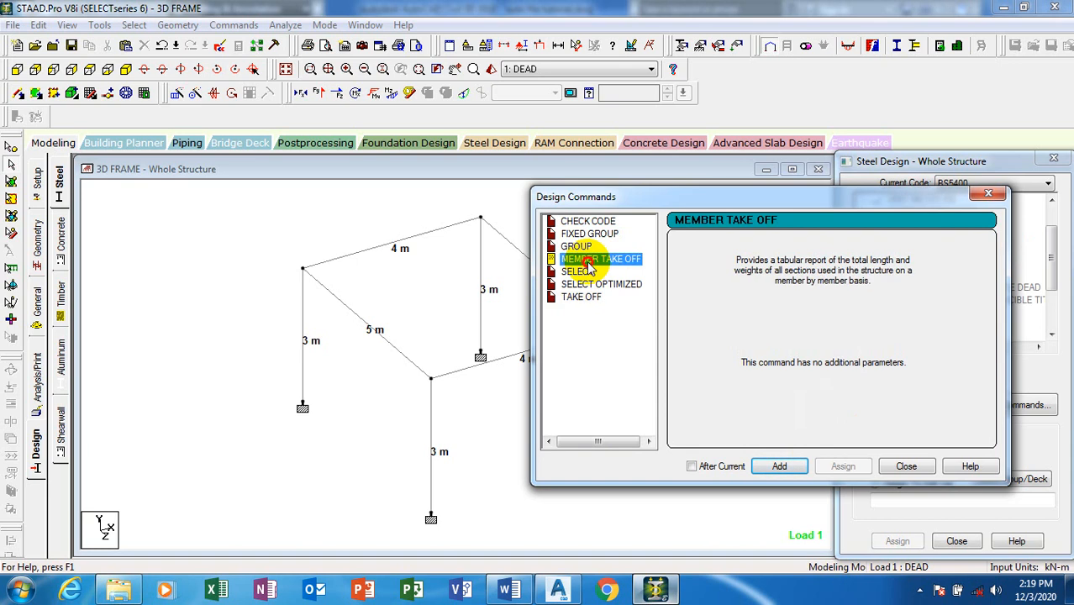
pyautogui.click(782, 468)
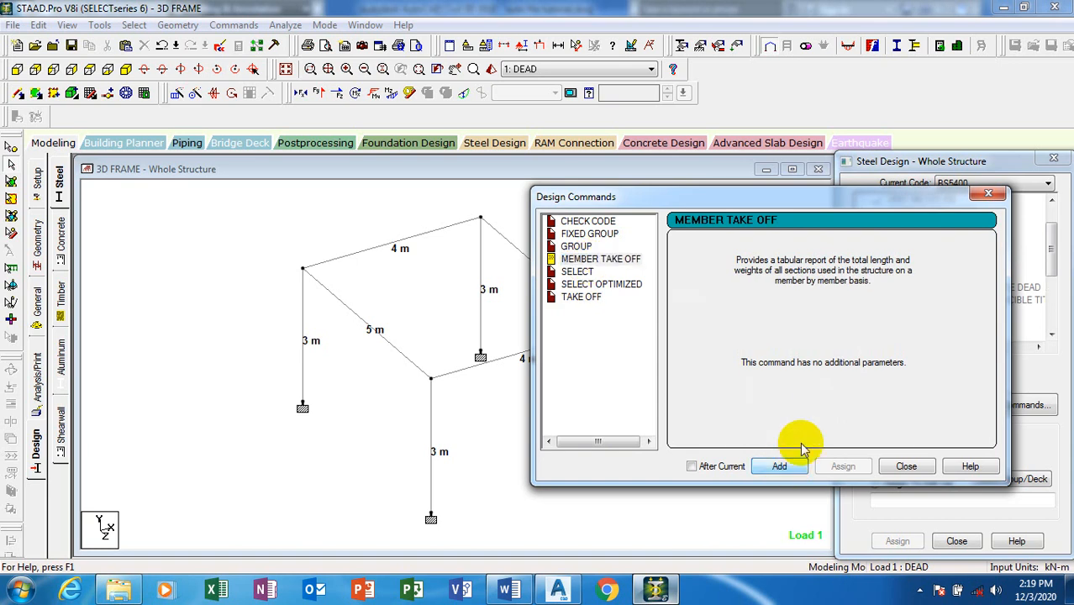
pyautogui.click(903, 467)
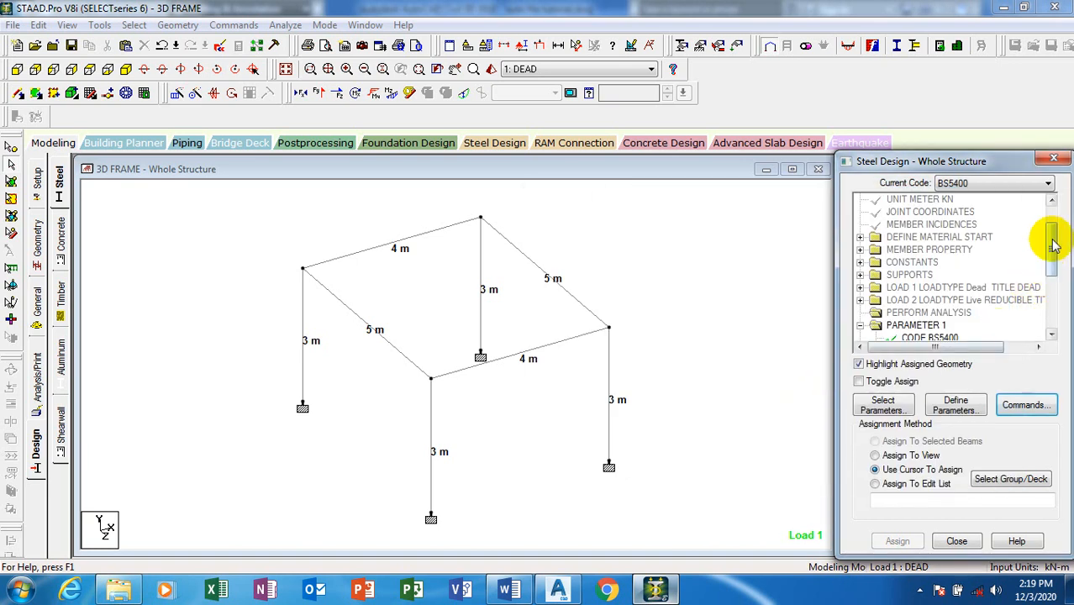
# Select all members of the frame and assign the MAIN 1 parameter to the selected beams, accepting the assignment.
pyautogui.moveTo(1054, 243); pyautogui.dragTo(1058, 339)
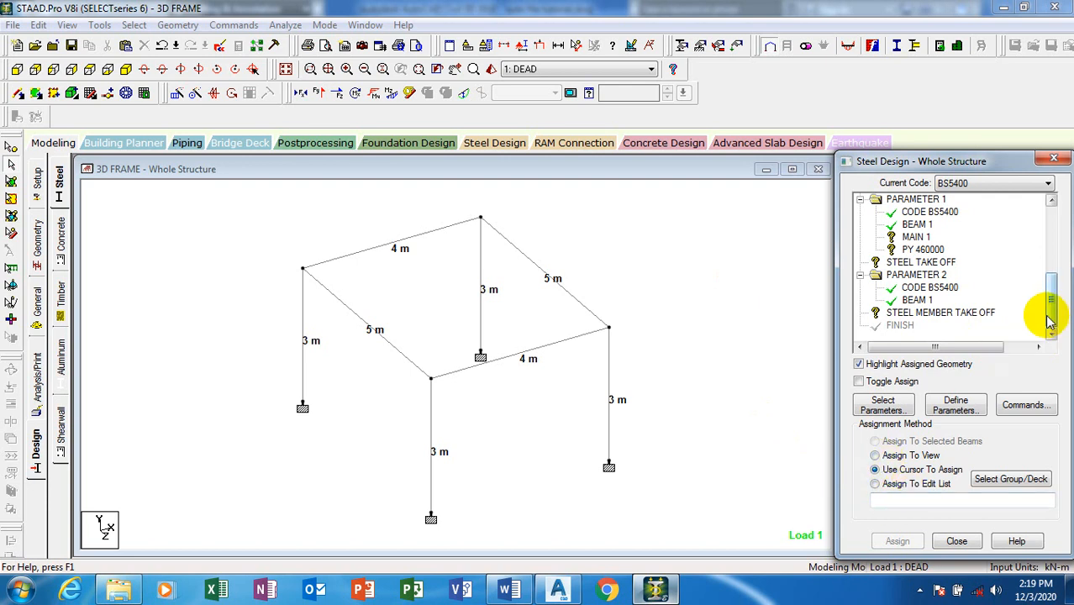
pyautogui.click(915, 239)
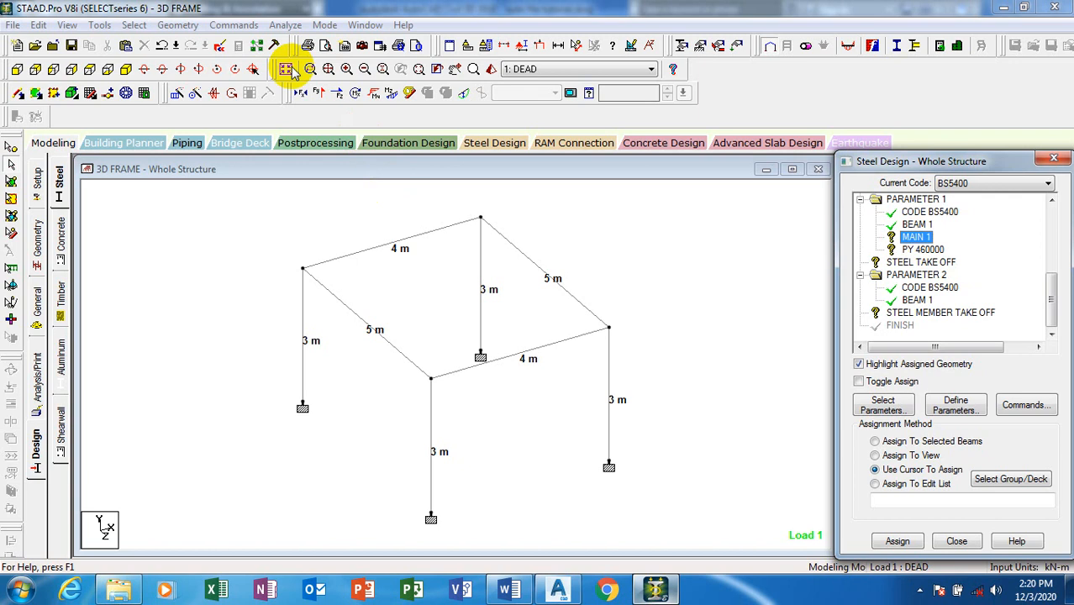
pyautogui.click(134, 26)
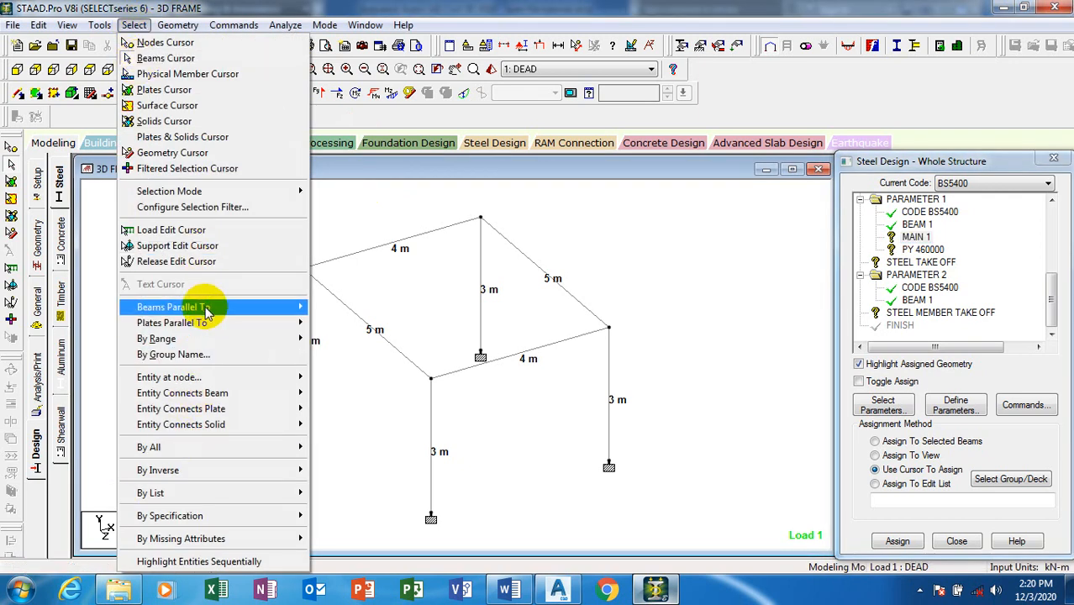
pyautogui.moveTo(214, 318)
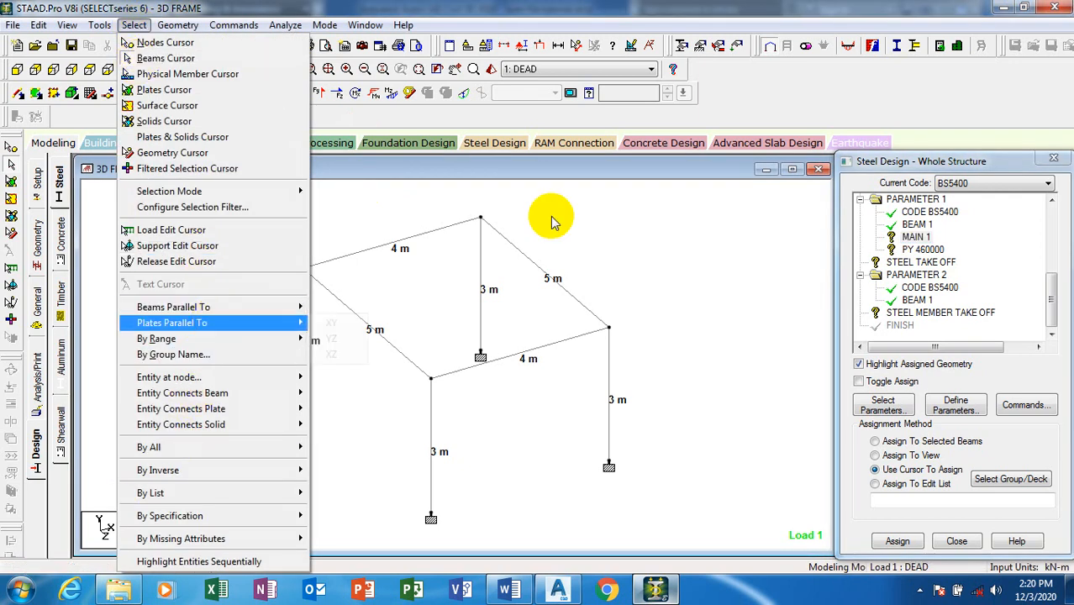
pyautogui.click(596, 238)
pyautogui.moveTo(265, 228); pyautogui.dragTo(730, 520)
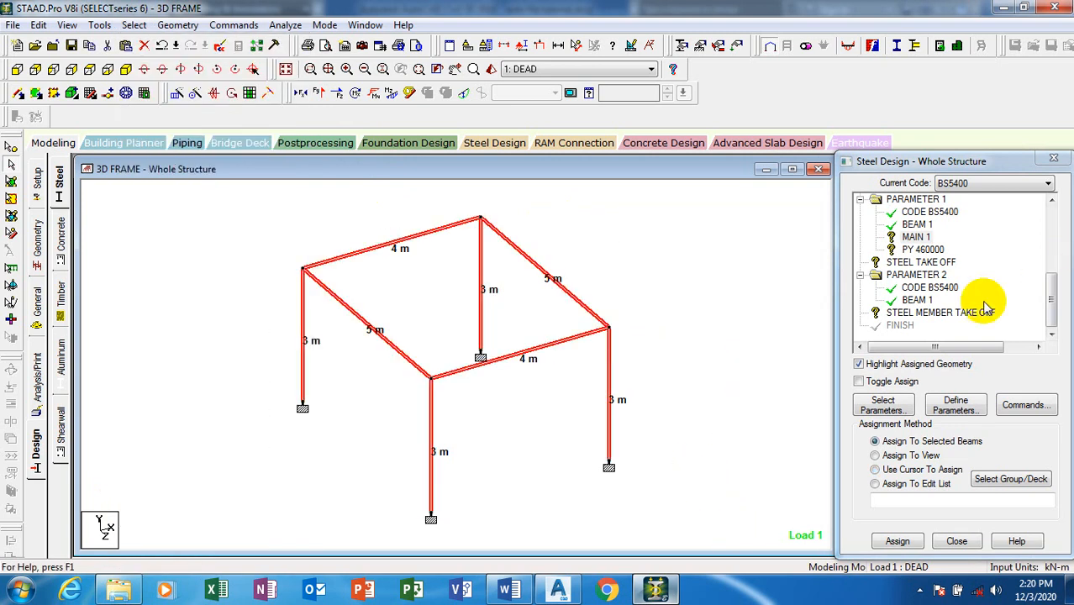
pyautogui.click(914, 238)
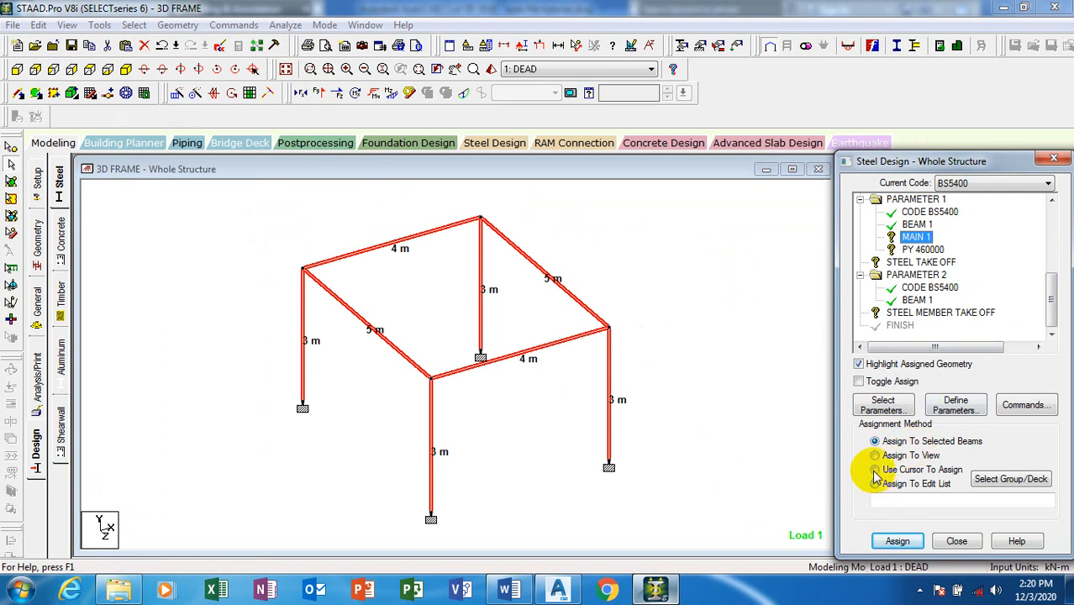
pyautogui.click(894, 540)
pyautogui.click(957, 400)
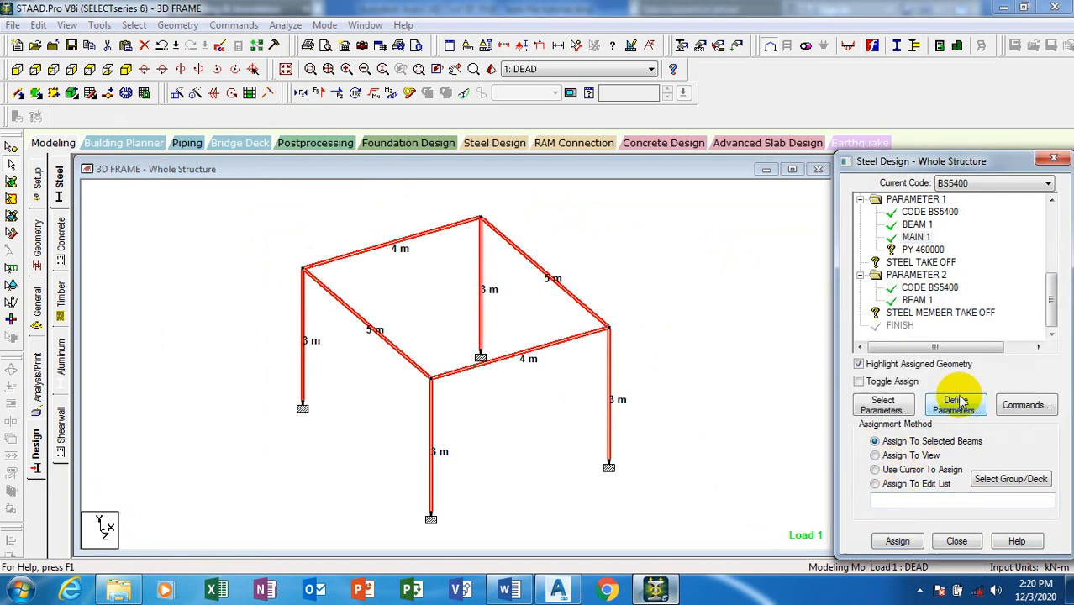
# Assign the PY 460000 parameter to the whole frame with the Assign To View method and accept the assignment.
pyautogui.click(669, 312)
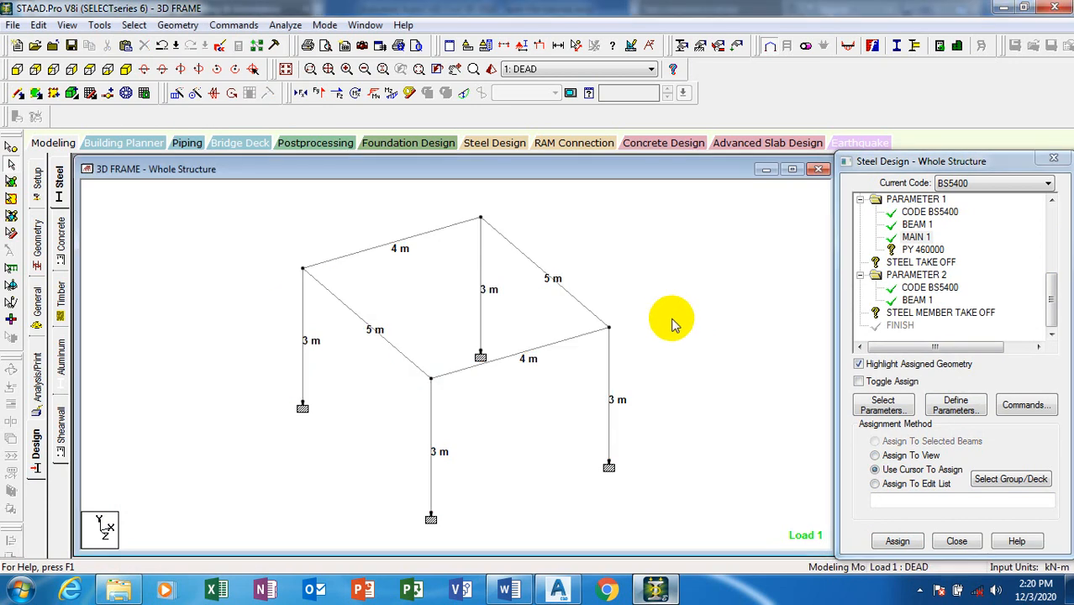
pyautogui.click(918, 249)
pyautogui.moveTo(266, 227); pyautogui.dragTo(657, 508)
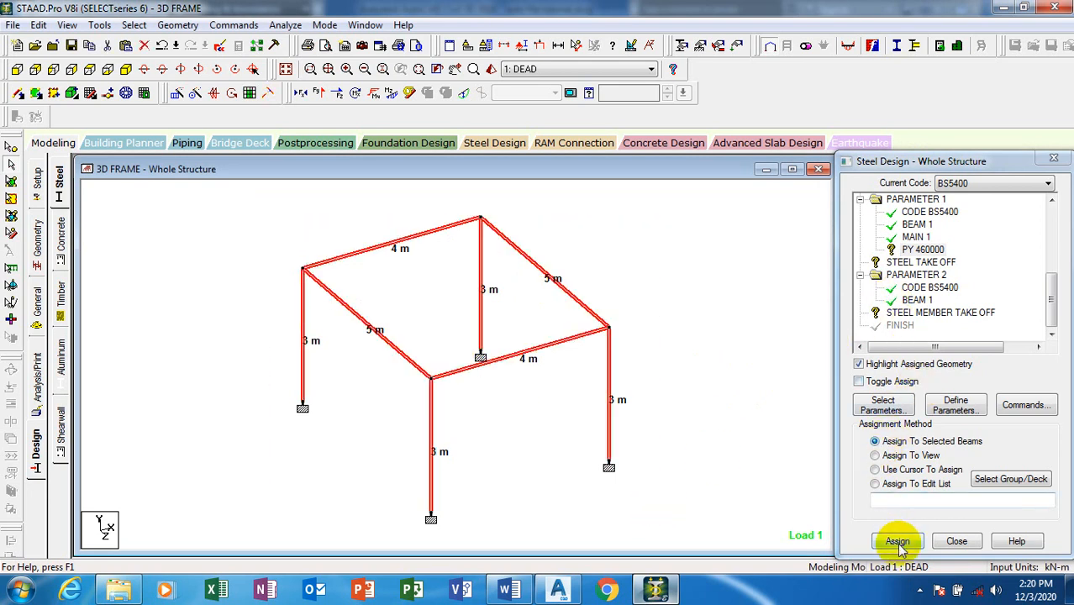
pyautogui.click(875, 456)
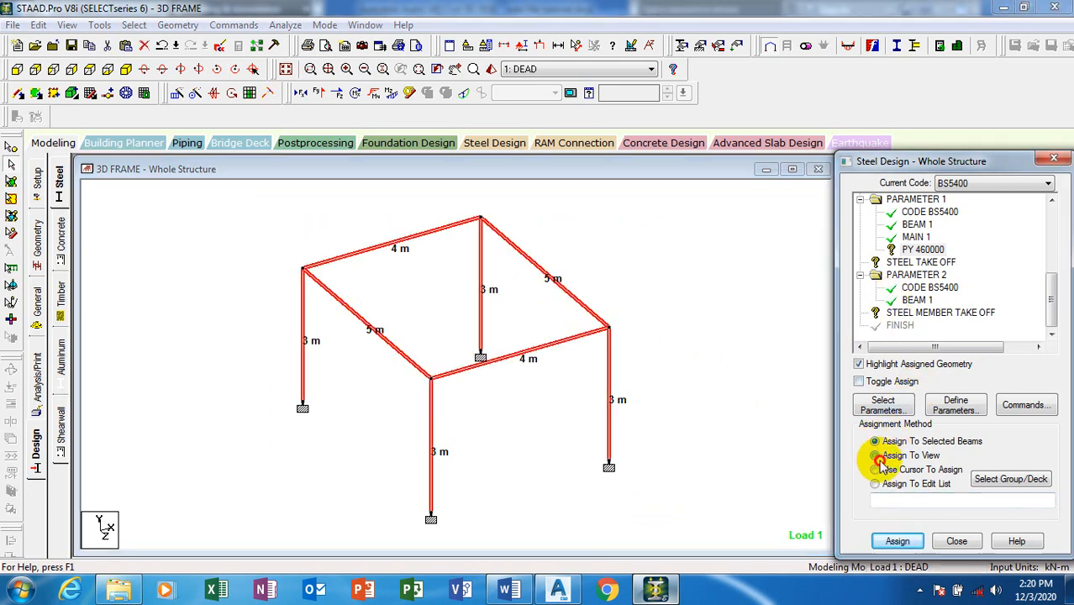
pyautogui.click(897, 541)
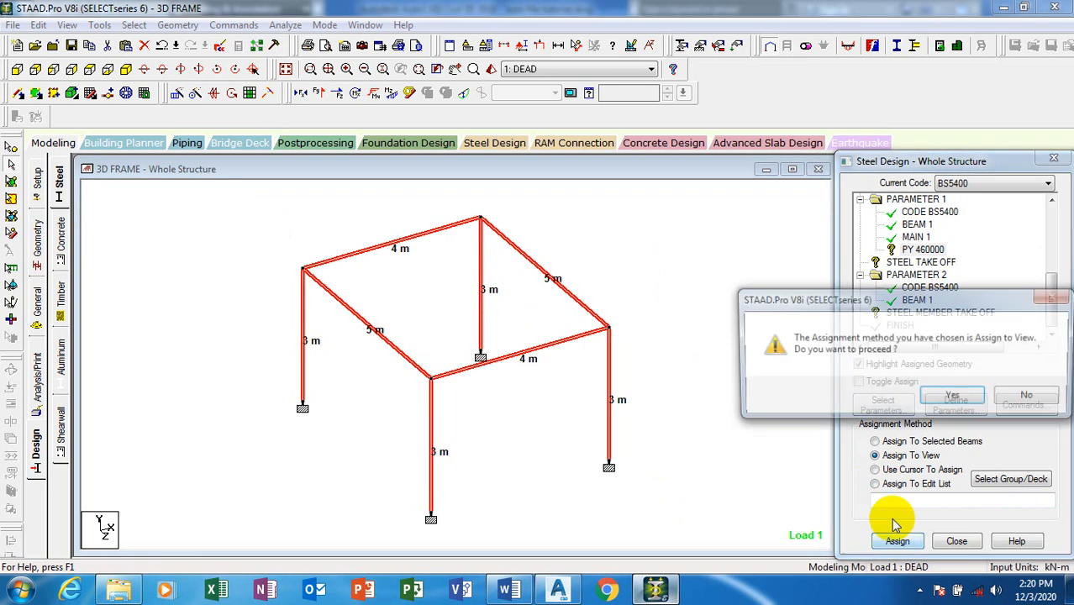
pyautogui.click(956, 398)
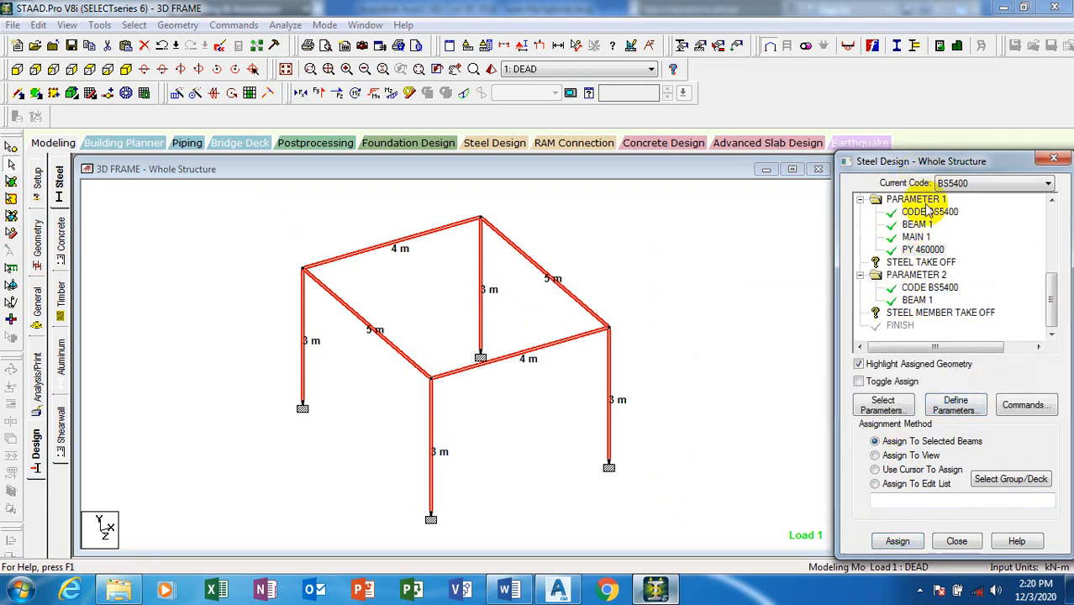
# Assign the STEEL TAKE OFF command to all members using Assign To View and accept the assignment.
pyautogui.click(912, 262)
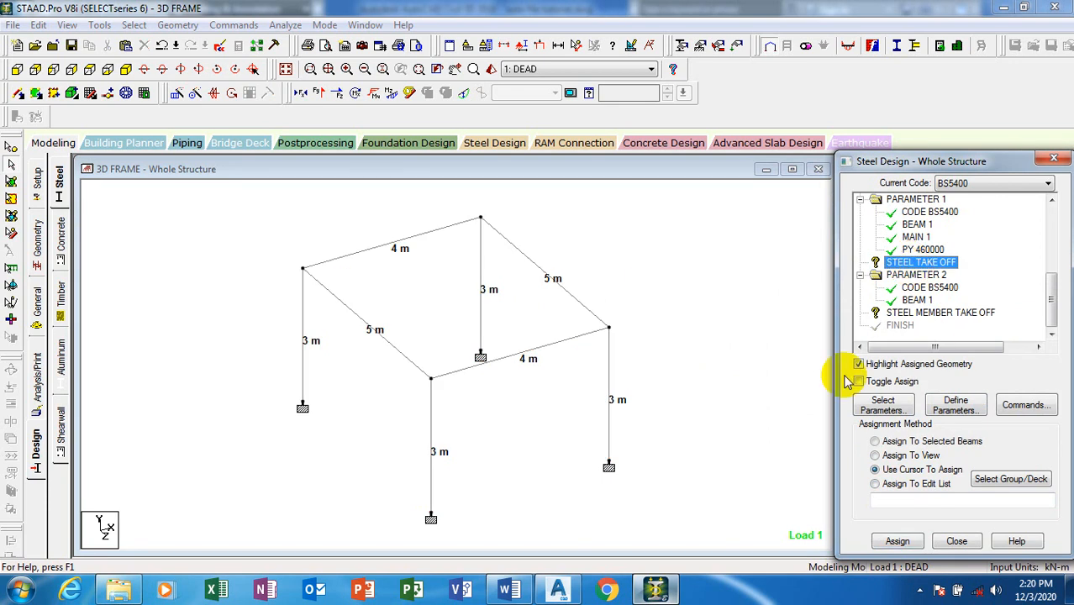
pyautogui.moveTo(646, 471); pyautogui.dragTo(672, 528)
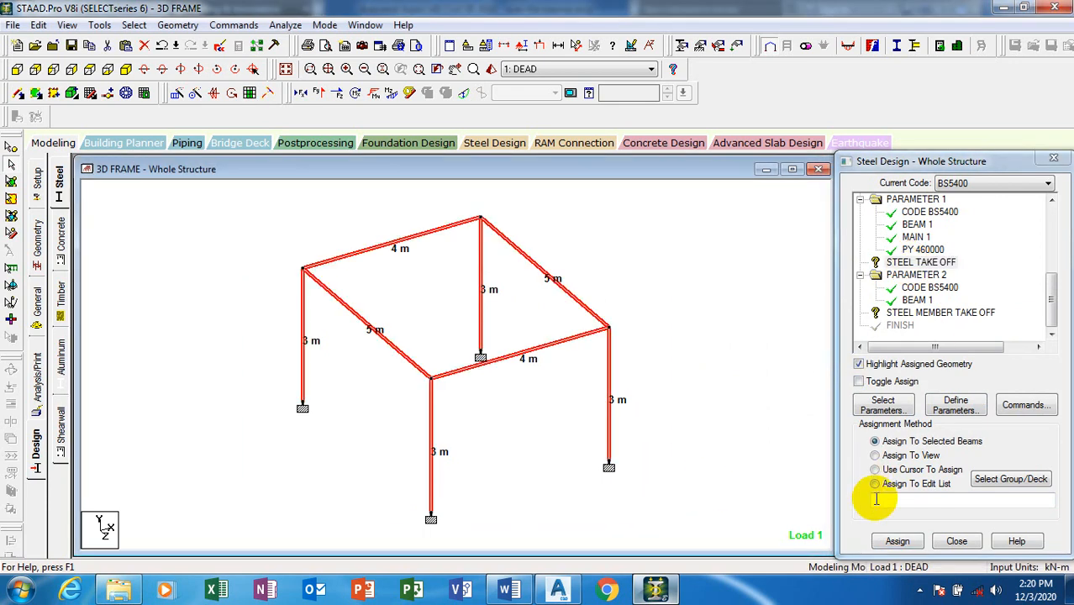
pyautogui.click(883, 455)
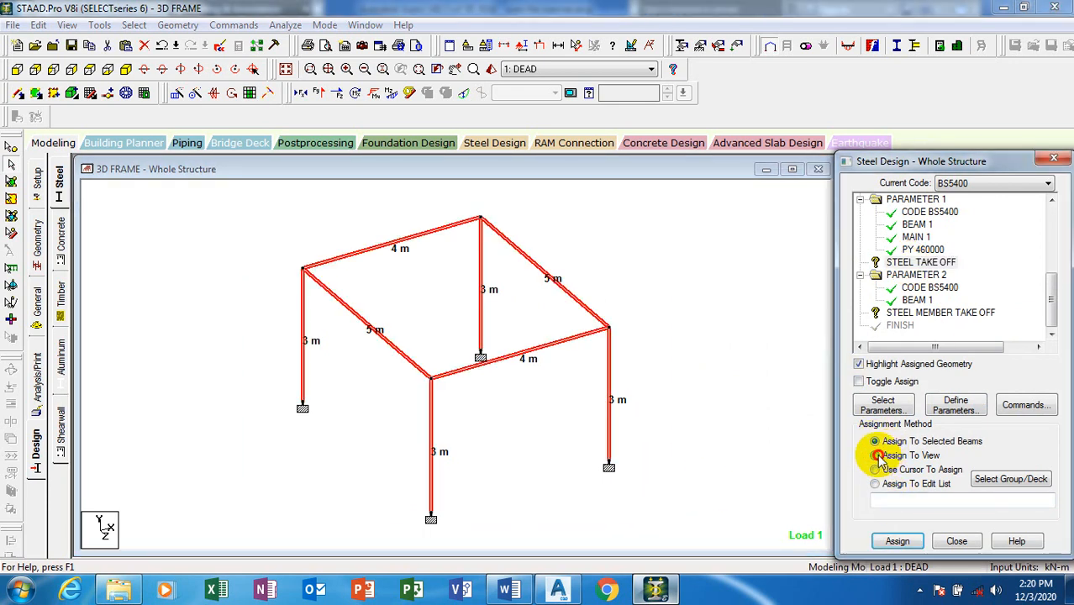
pyautogui.click(896, 541)
pyautogui.click(954, 398)
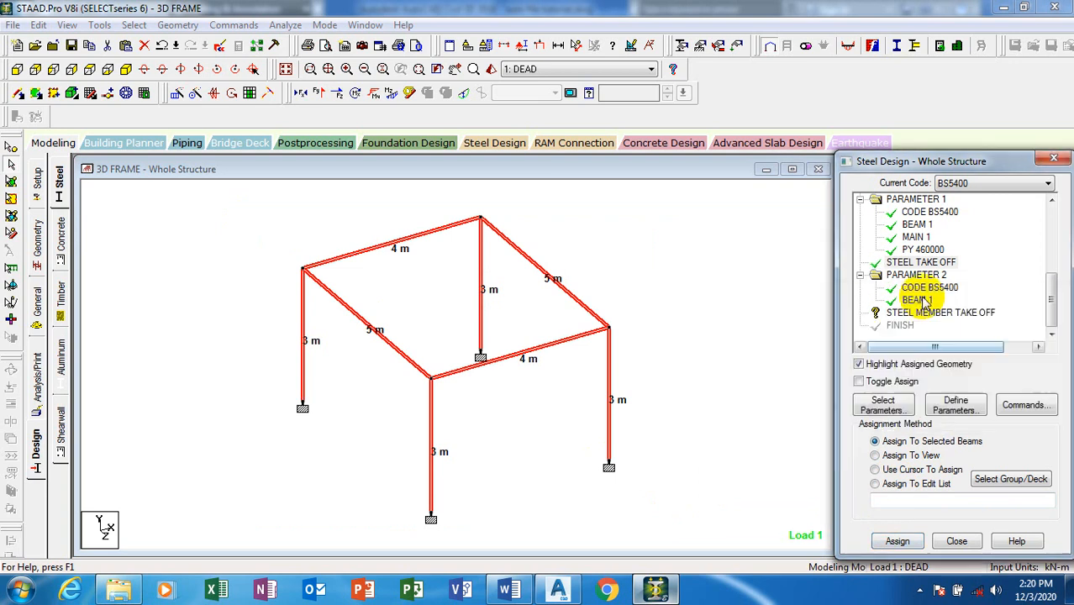
# Assign the STEEL MEMBER TAKE OFF command to the complete frame using Assign To View and accept the assignment.
pyautogui.click(914, 314)
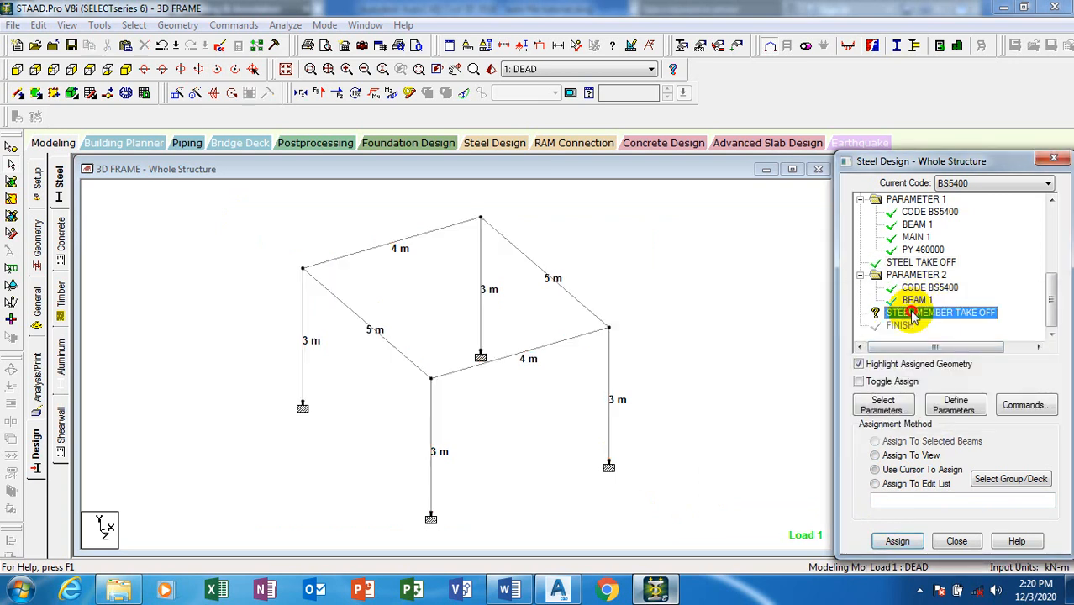
pyautogui.click(876, 469)
pyautogui.click(876, 456)
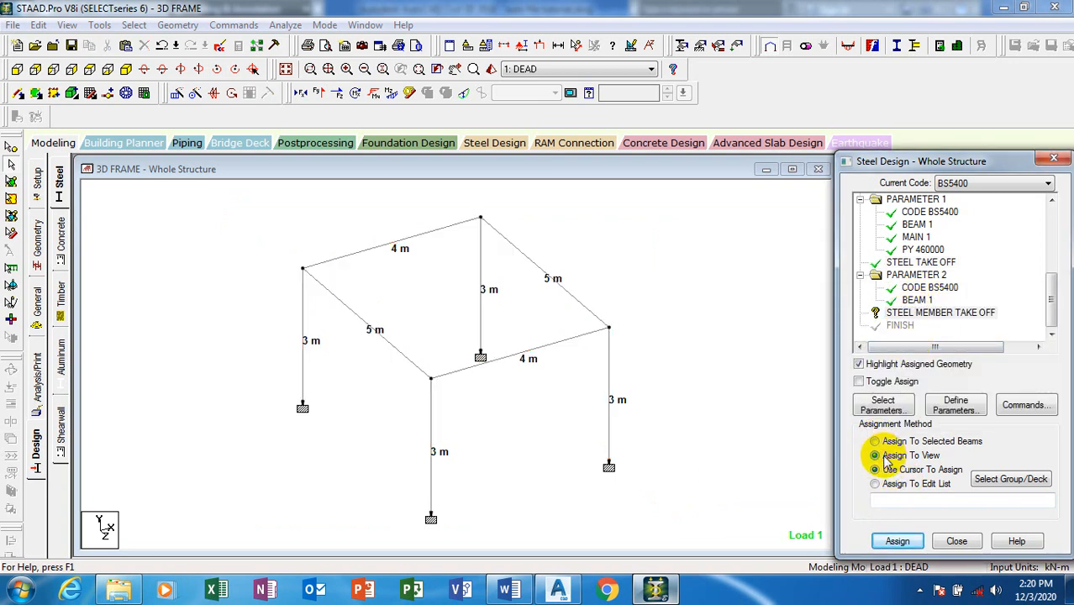
pyautogui.moveTo(294, 214); pyautogui.dragTo(700, 459)
pyautogui.click(876, 455)
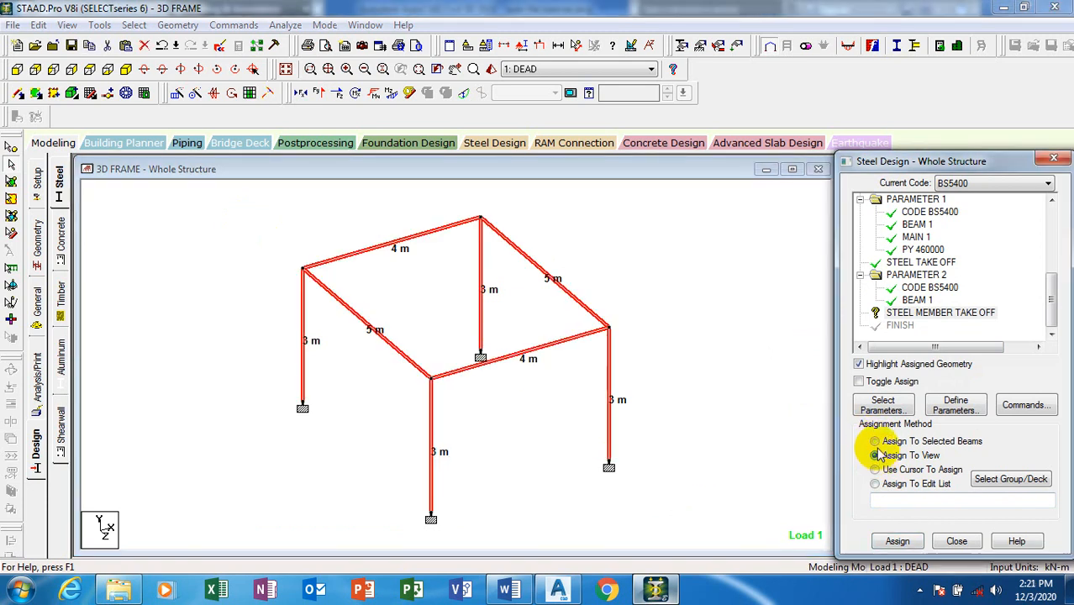
pyautogui.click(897, 542)
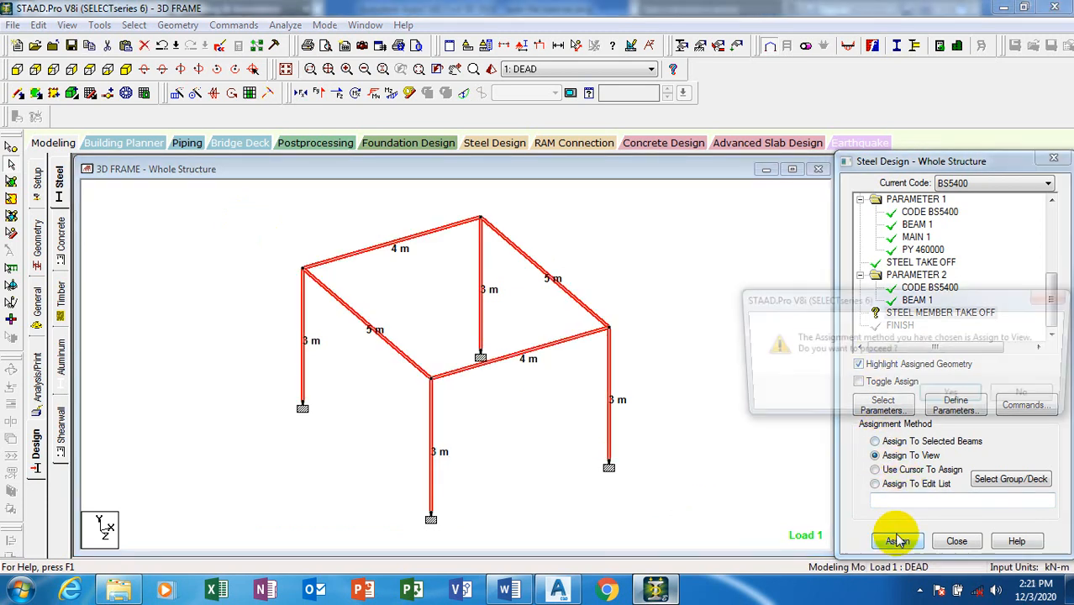
pyautogui.click(955, 395)
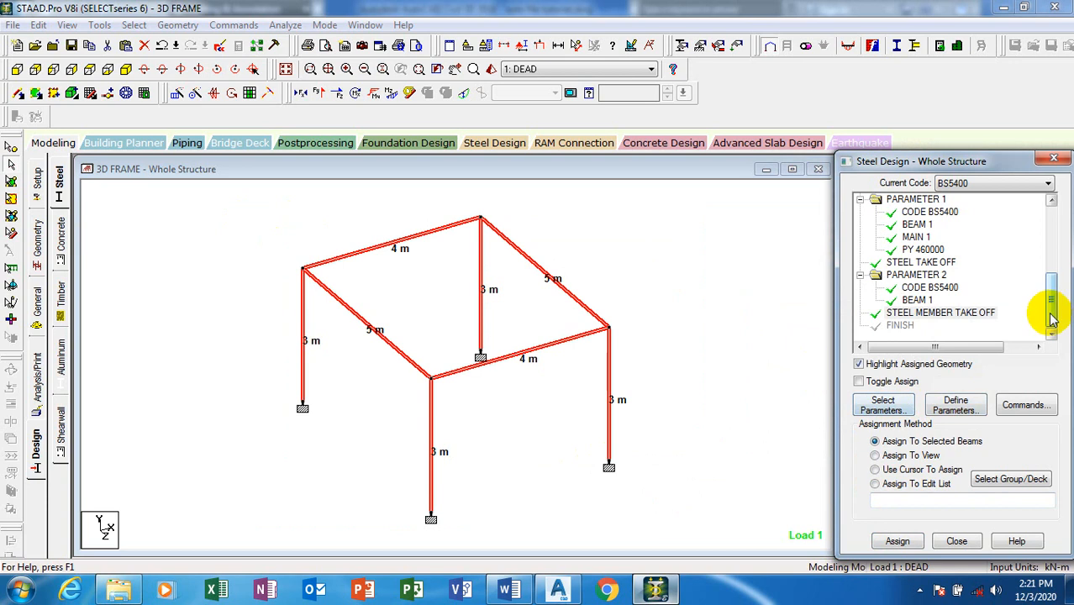
# Look through the full list of available steel design codes, from AASHTO (ASD) to SP 16.13330.2011.
pyautogui.moveTo(1053, 315); pyautogui.dragTo(1046, 228)
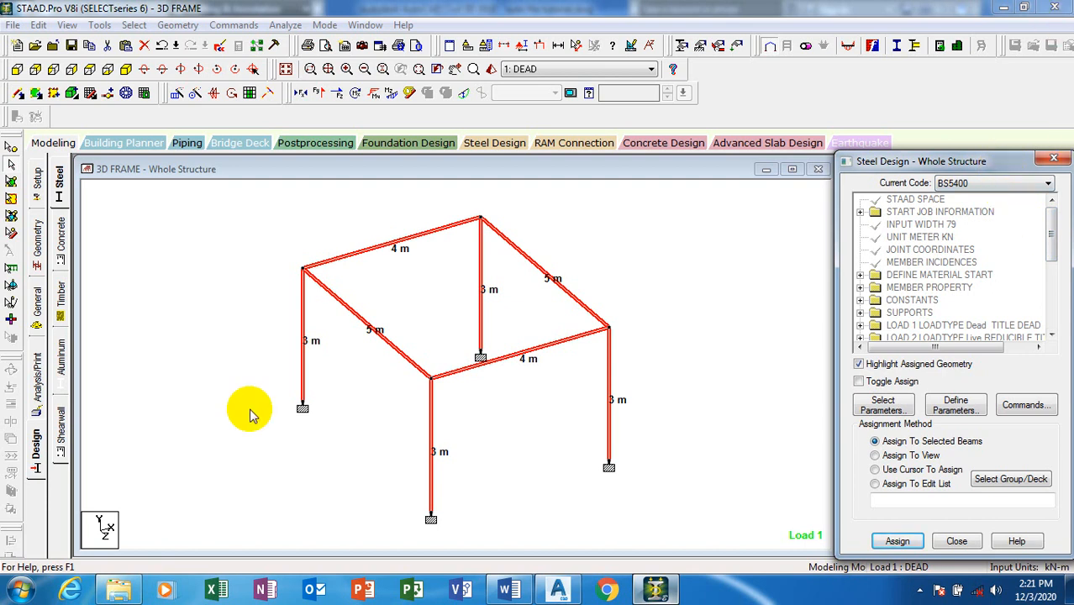
pyautogui.click(983, 185)
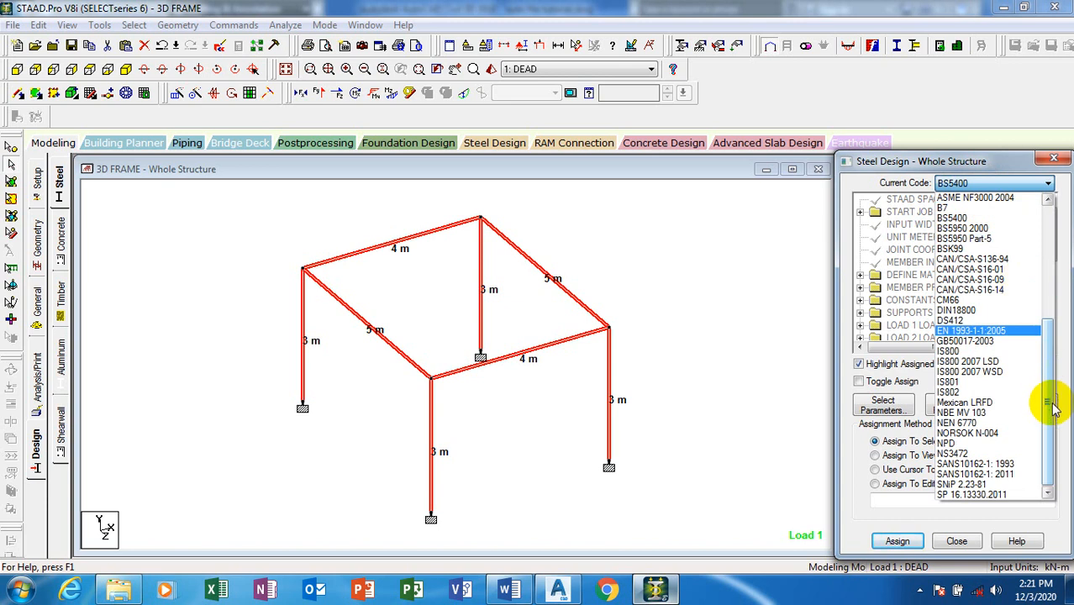
pyautogui.moveTo(1053, 407); pyautogui.dragTo(1050, 445)
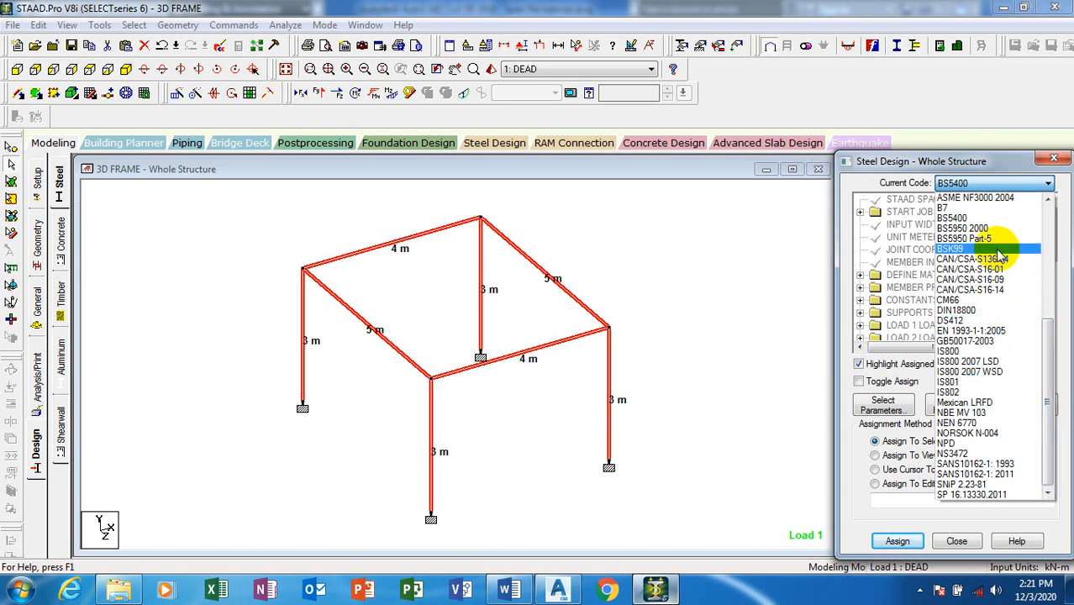
pyautogui.press('Up')
pyautogui.press('Up')
pyautogui.press('Up')
pyautogui.press('Up')
pyautogui.press('Up')
pyautogui.press('Up')
pyautogui.press('Up')
pyautogui.press('Up')
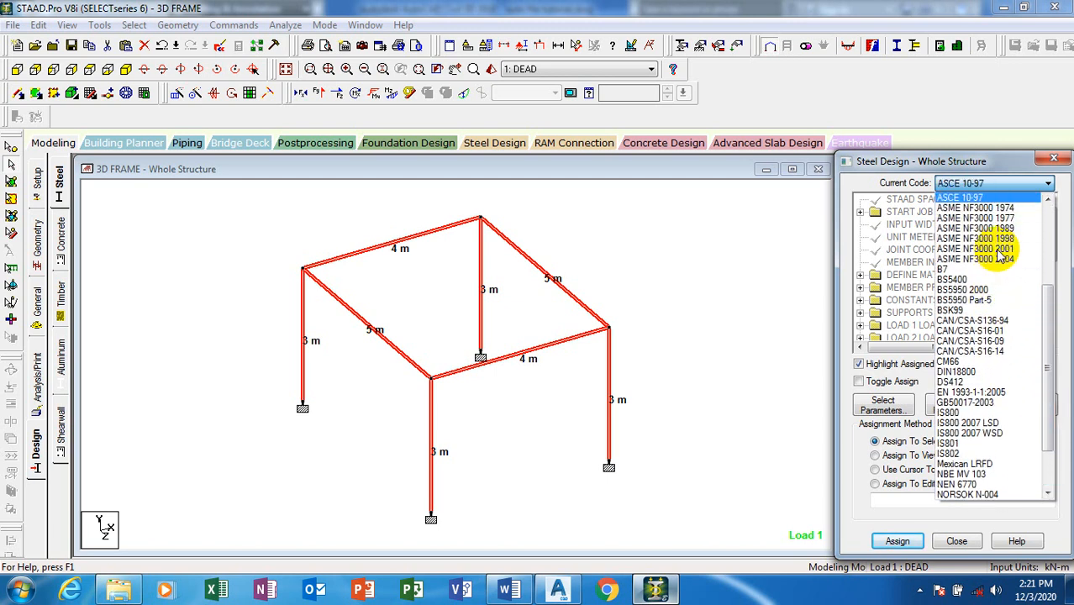
pyautogui.press('Up')
pyautogui.press('Up')
pyautogui.press('Up')
pyautogui.press('Up')
pyautogui.press('Up')
pyautogui.press('Up')
pyautogui.press('Up')
pyautogui.press('Up')
pyautogui.press('Up')
pyautogui.press('Up')
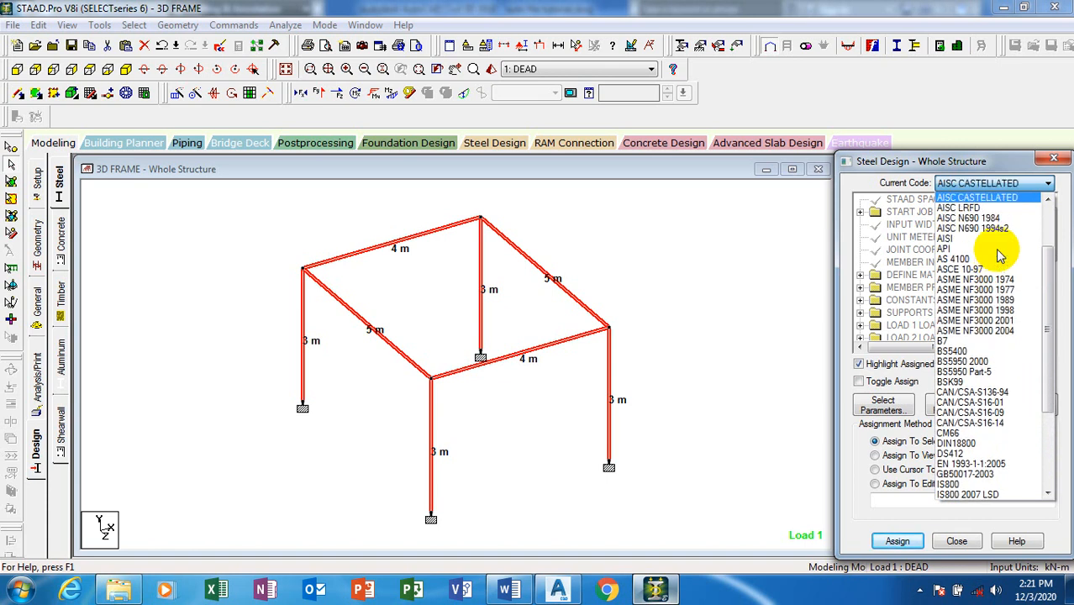
pyautogui.press('Up')
pyautogui.press('Up')
pyautogui.press('Up')
pyautogui.press('Up')
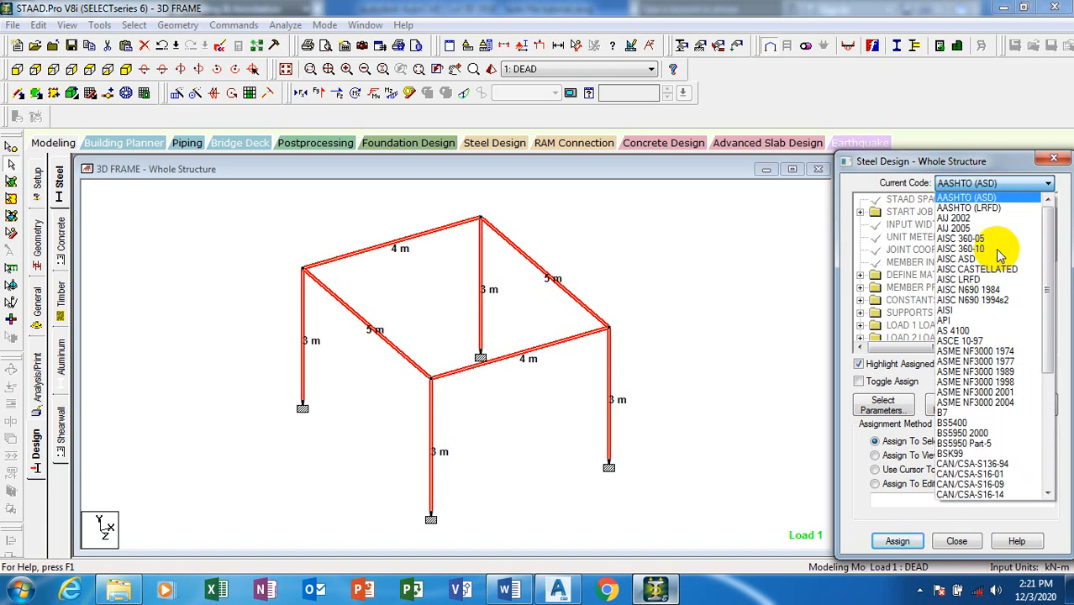
pyautogui.press('Down')
pyautogui.press('Down')
pyautogui.press('Down')
pyautogui.press('Down')
pyautogui.press('Down')
pyautogui.press('Down')
pyautogui.press('Down')
pyautogui.press('Down')
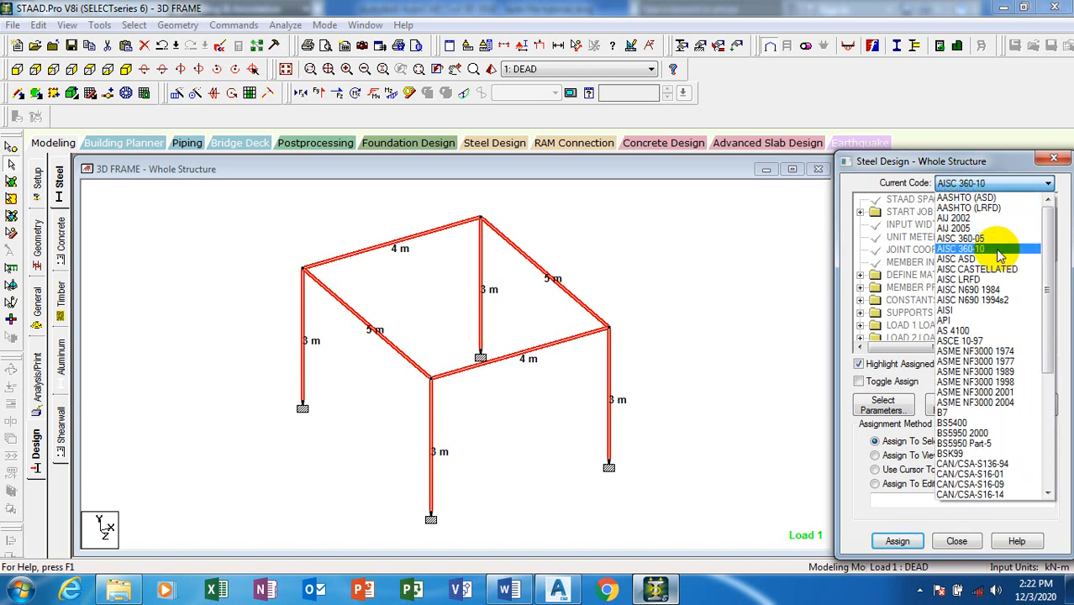
pyautogui.press('Down')
pyautogui.press('Down')
pyautogui.press('Down')
pyautogui.press('Down')
pyautogui.press('Down')
pyautogui.press('Down')
pyautogui.press('Down')
pyautogui.press('Down')
pyautogui.press('Down')
pyautogui.press('Down')
pyautogui.press('Down')
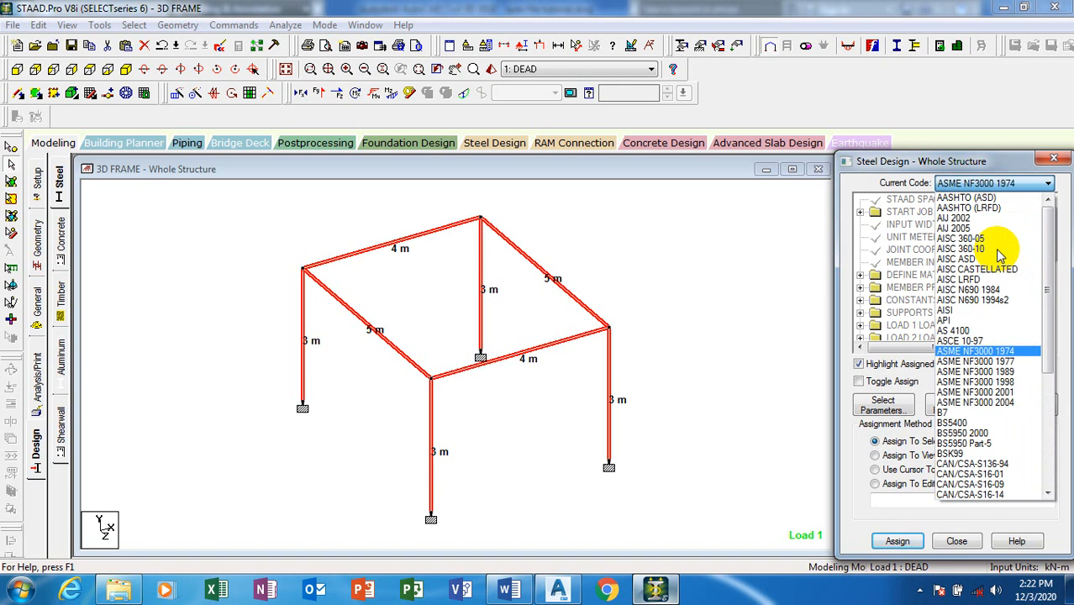
pyautogui.press('Down')
pyautogui.press('Down')
pyautogui.press('Down')
pyautogui.press('Down')
pyautogui.press('Down')
pyautogui.press('Down')
pyautogui.press('Down')
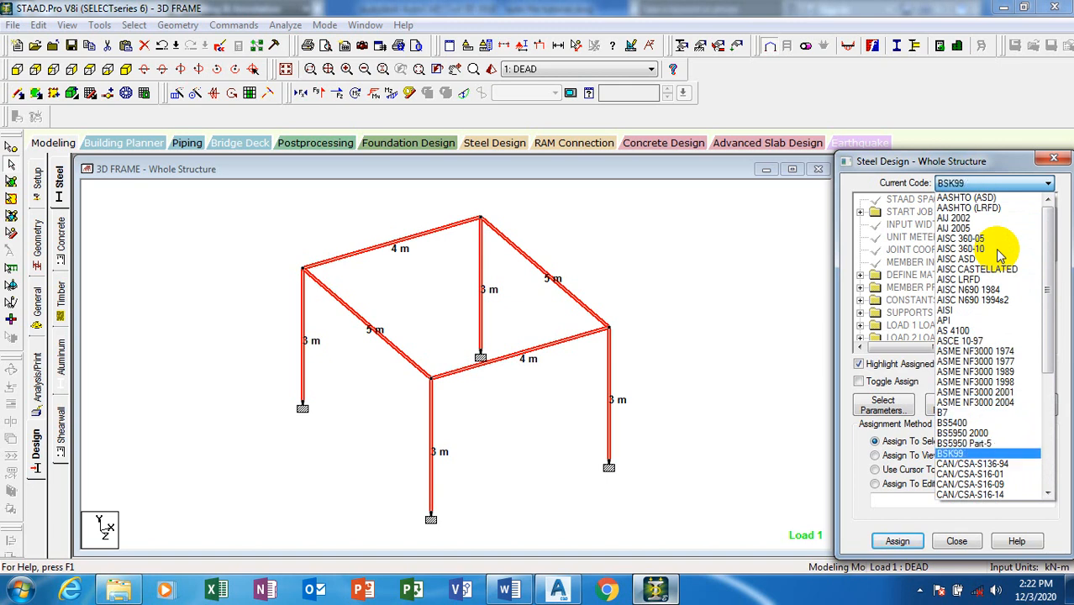
pyautogui.press('Down')
pyautogui.press('Down')
pyautogui.press('Down')
pyautogui.press('Down')
pyautogui.press('Down')
pyautogui.press('Down')
pyautogui.press('Down')
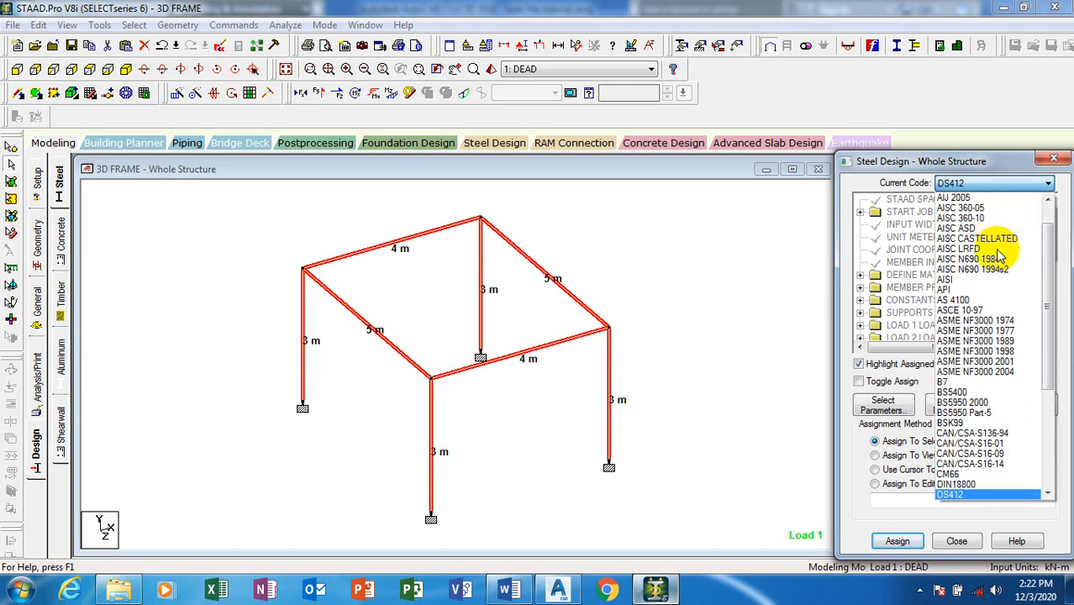
pyautogui.press('Down')
pyautogui.press('Down')
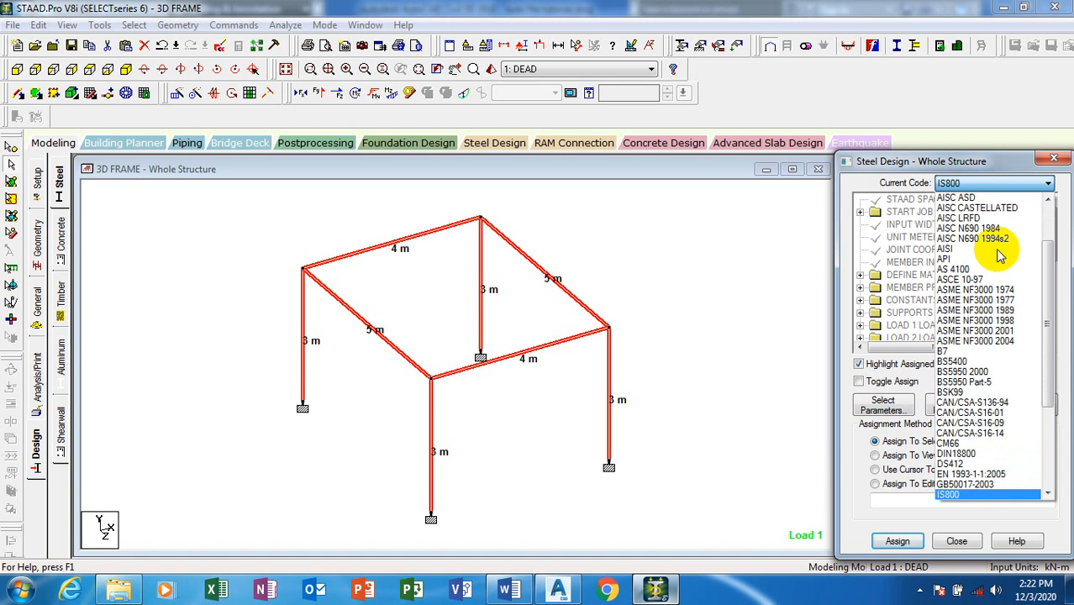
pyautogui.press('Down')
pyautogui.press('Down')
pyautogui.press('Down')
pyautogui.press('Down')
pyautogui.press('Down')
pyautogui.press('Down')
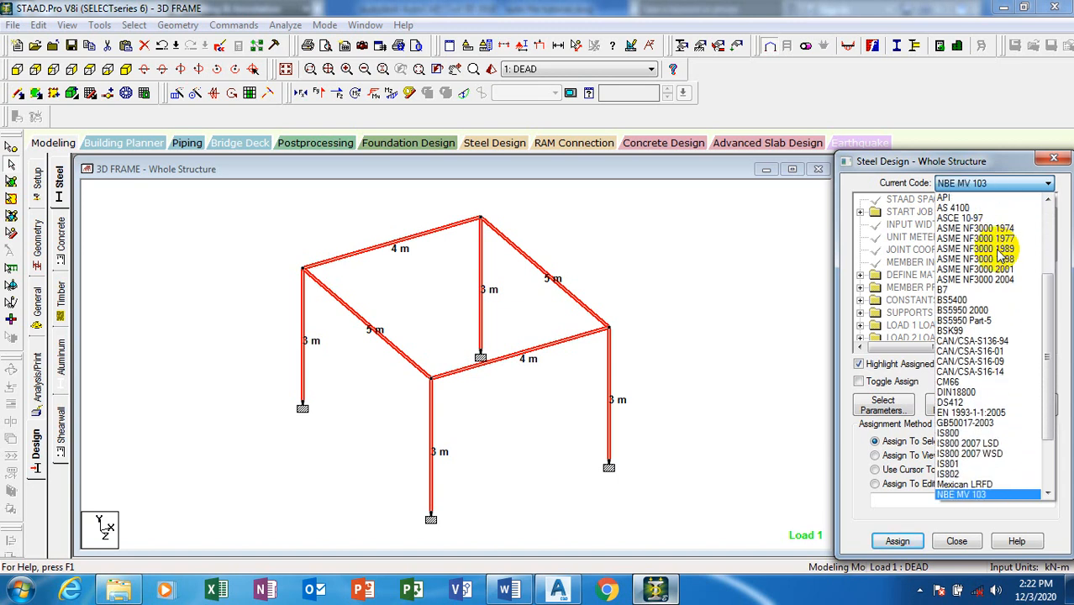
pyautogui.press('Down')
pyautogui.press('Down')
pyautogui.press('Down')
pyautogui.press('Down')
pyautogui.press('Down')
pyautogui.press('Down')
pyautogui.press('Down')
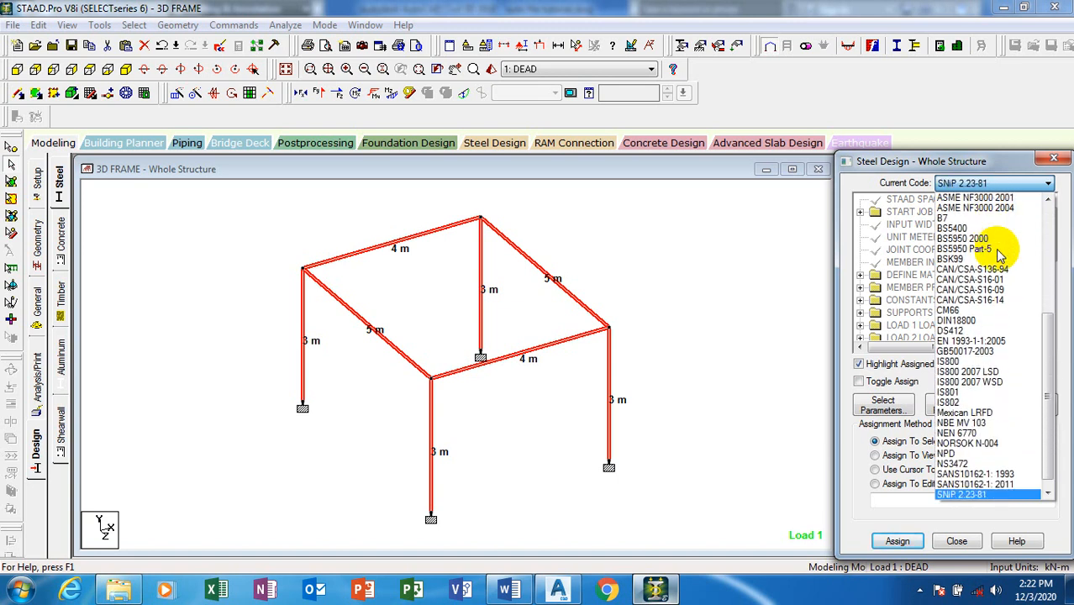
pyautogui.press('Down')
pyautogui.press('Up')
pyautogui.press('Up')
pyautogui.press('Up')
pyautogui.press('Up')
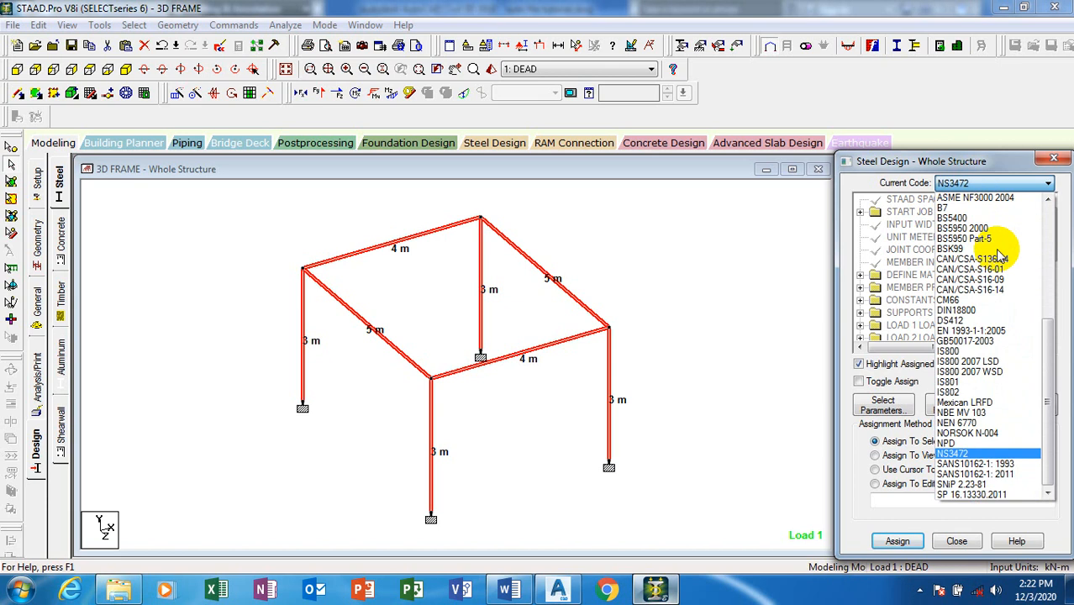
pyautogui.press('Up')
pyautogui.press('Up')
pyautogui.press('Up')
pyautogui.press('Up')
pyautogui.press('Up')
pyautogui.press('Up')
pyautogui.press('Up')
pyautogui.press('Up')
pyautogui.press('Up')
pyautogui.press('Up')
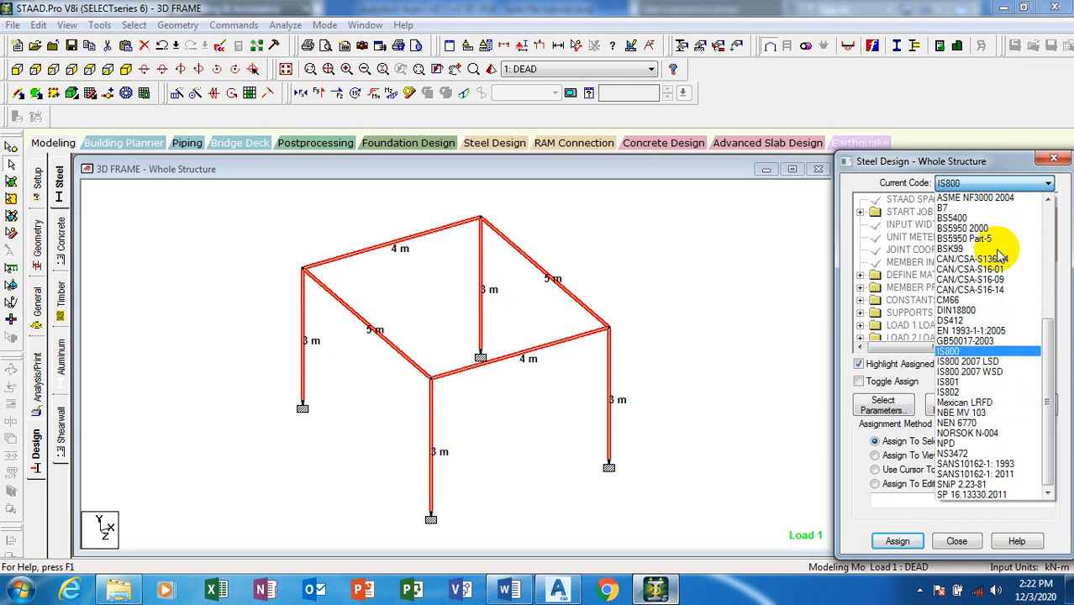
pyautogui.press('Up')
pyautogui.press('Up')
pyautogui.press('Up')
pyautogui.press('Up')
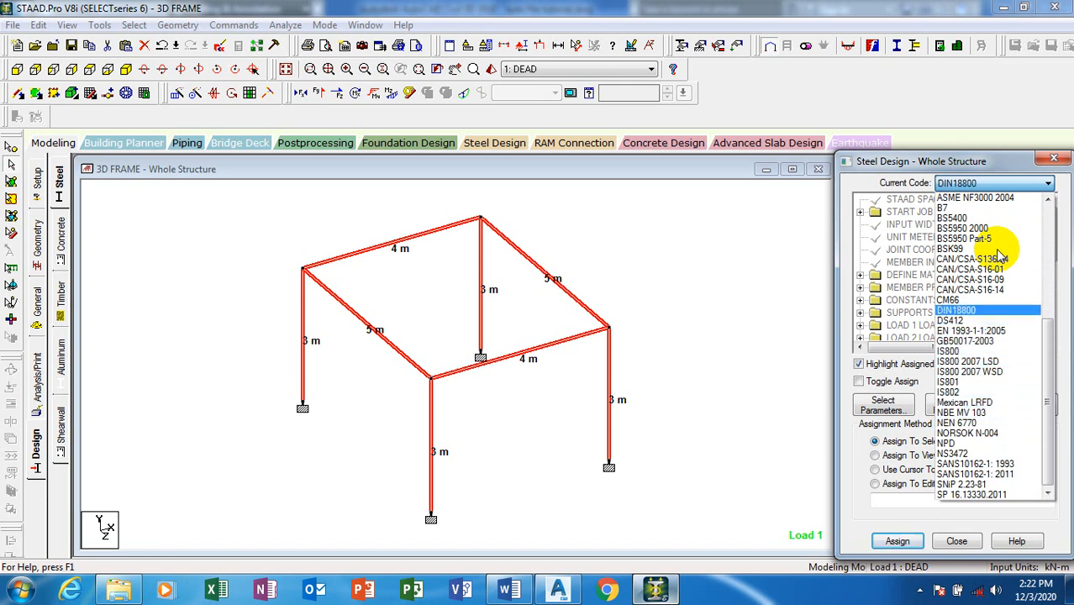
pyautogui.press('Up')
pyautogui.press('Up')
pyautogui.press('Up')
pyautogui.press('Up')
pyautogui.press('Up')
pyautogui.press('Up')
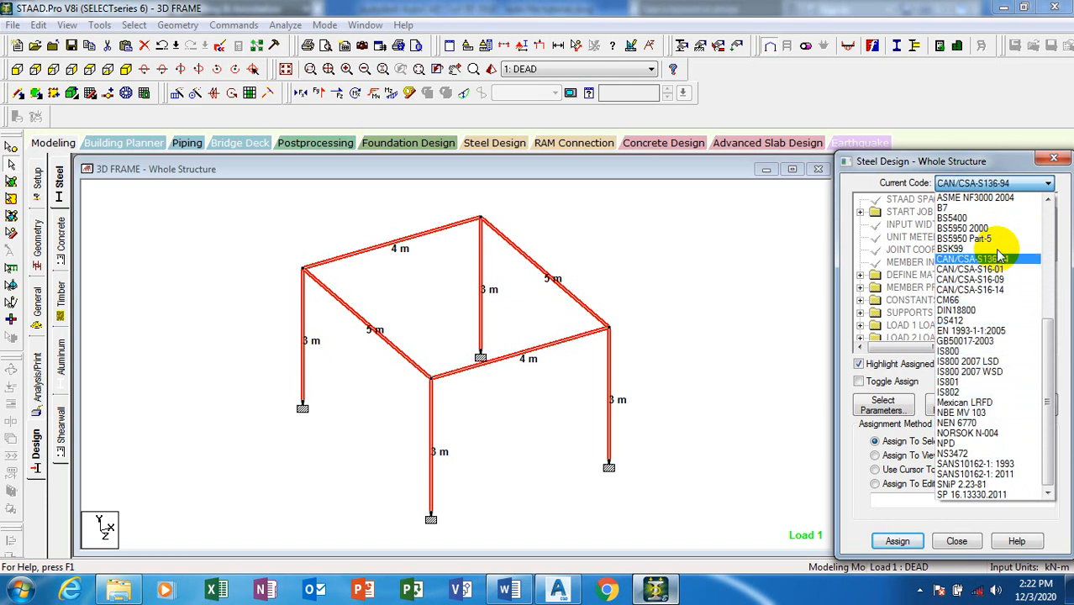
pyautogui.press('Up')
pyautogui.press('Up')
pyautogui.press('Up')
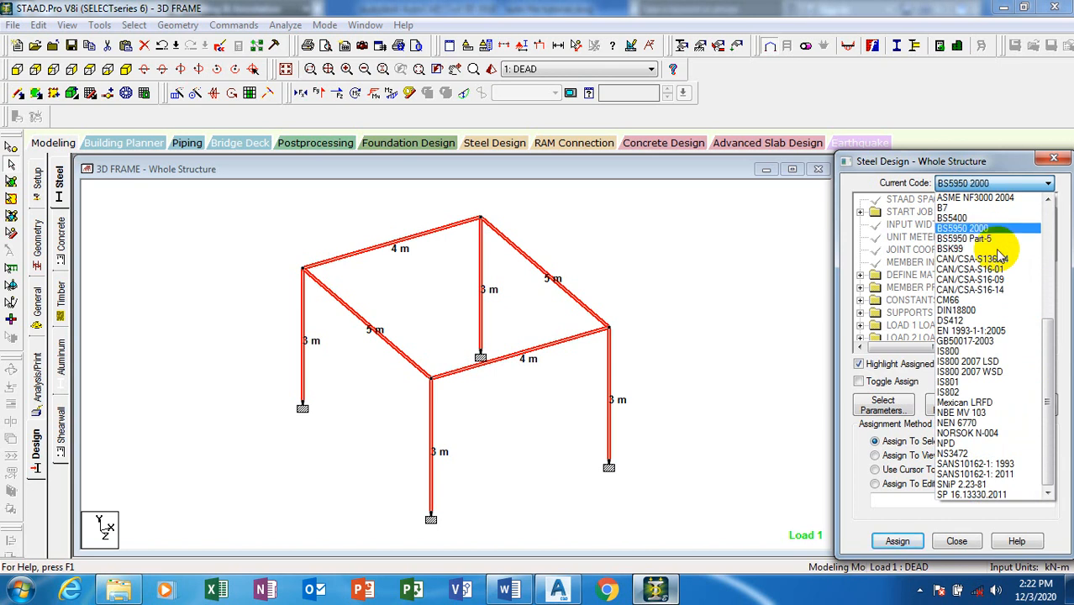
pyautogui.press('Down')
pyautogui.press('Down')
pyautogui.press('Down')
pyautogui.press('Down')
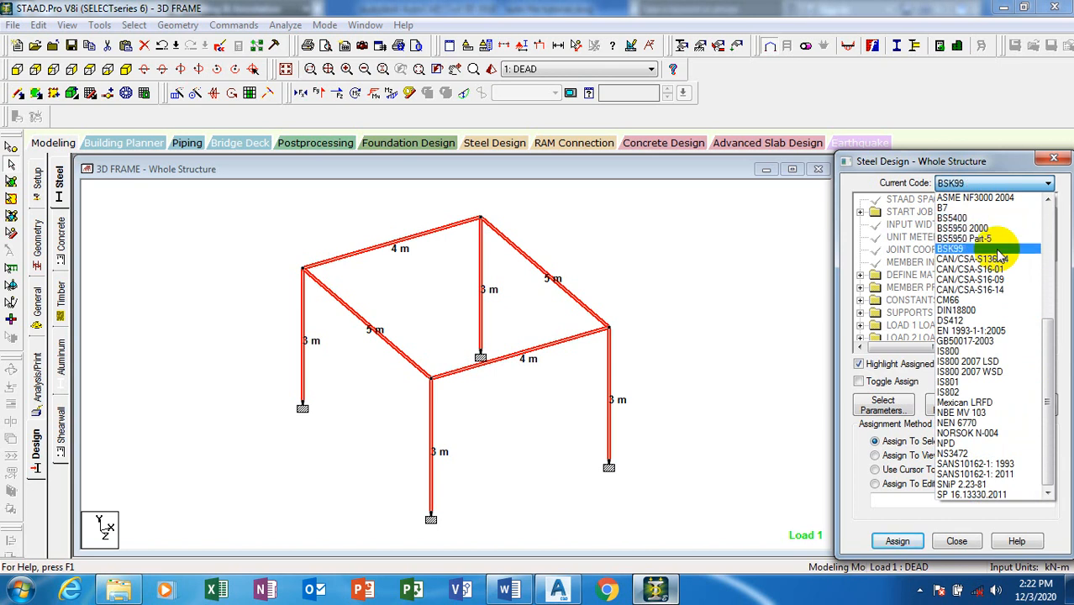
pyautogui.press('Up')
pyautogui.press('Up')
pyautogui.press('Up')
pyautogui.press('Up')
pyautogui.press('Up')
pyautogui.press('Up')
pyautogui.press('Up')
pyautogui.press('Up')
pyautogui.press('Up')
pyautogui.press('Up')
pyautogui.press('Up')
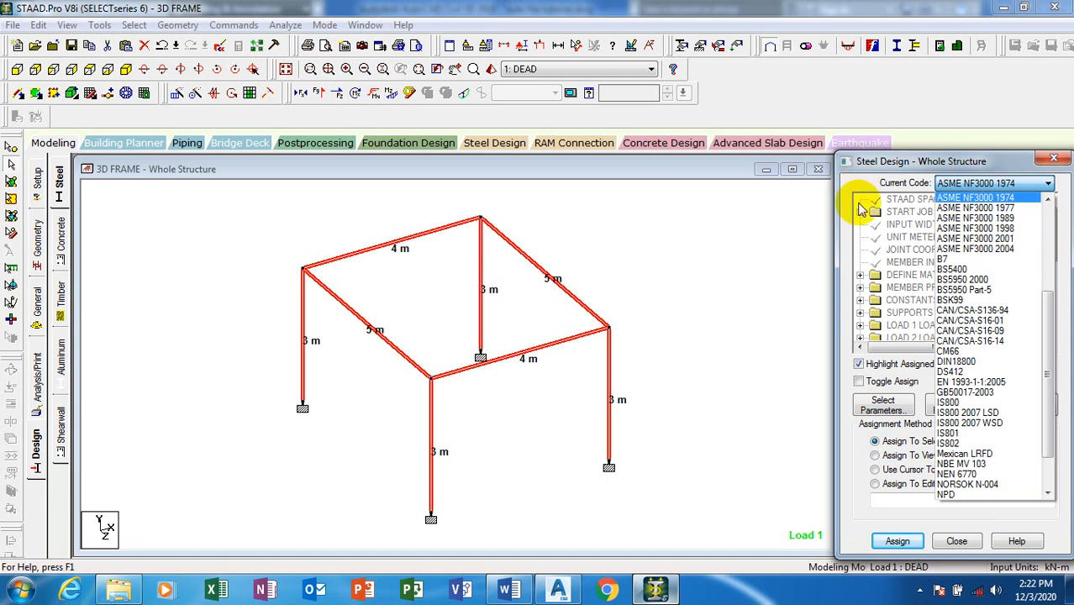
pyautogui.click(881, 174)
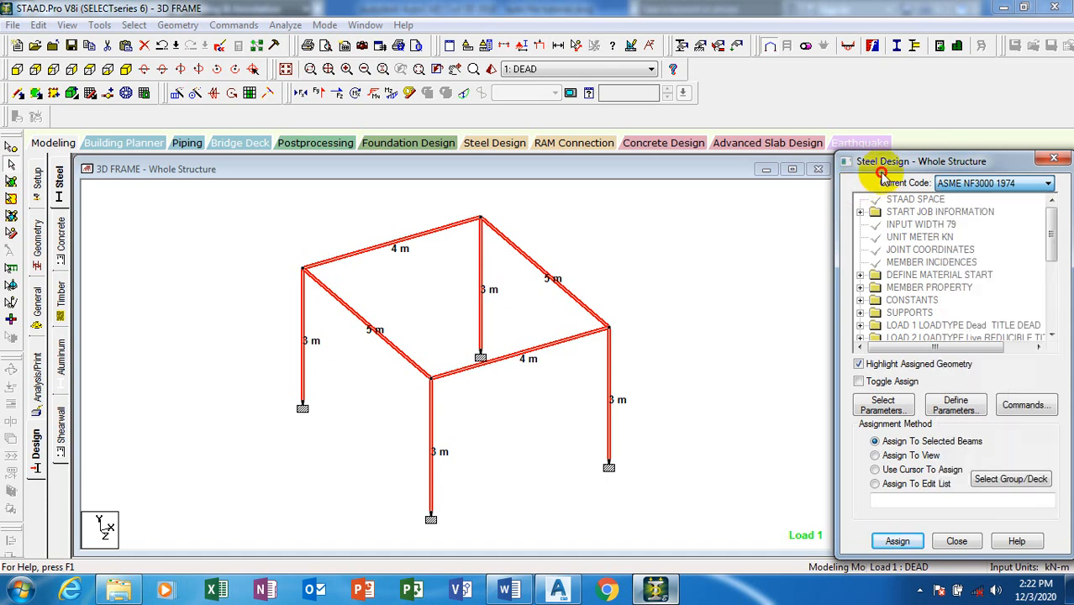
pyautogui.click(1047, 221)
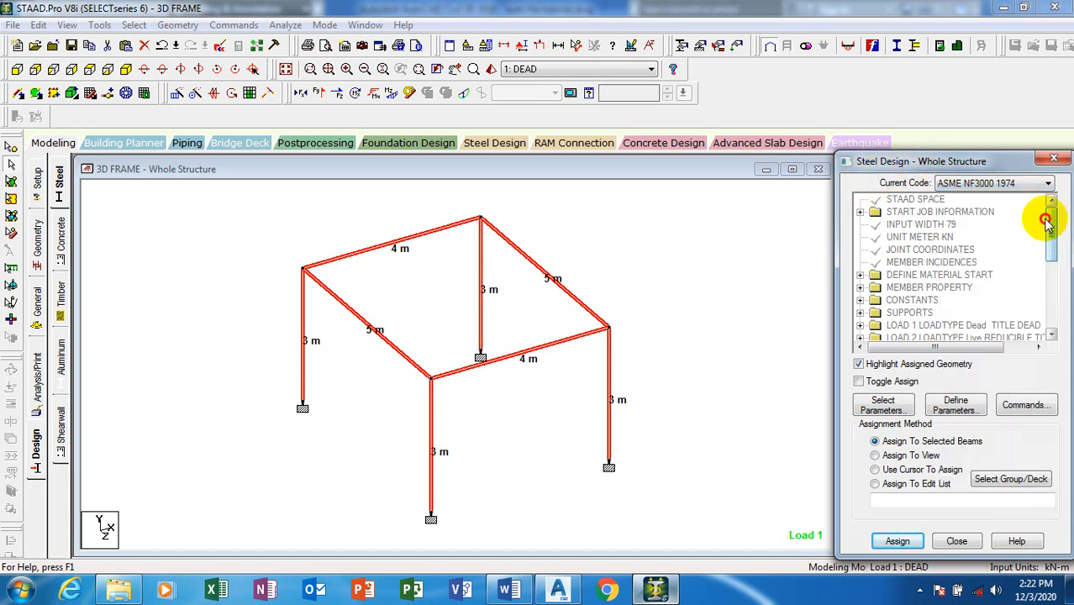
pyautogui.click(1007, 188)
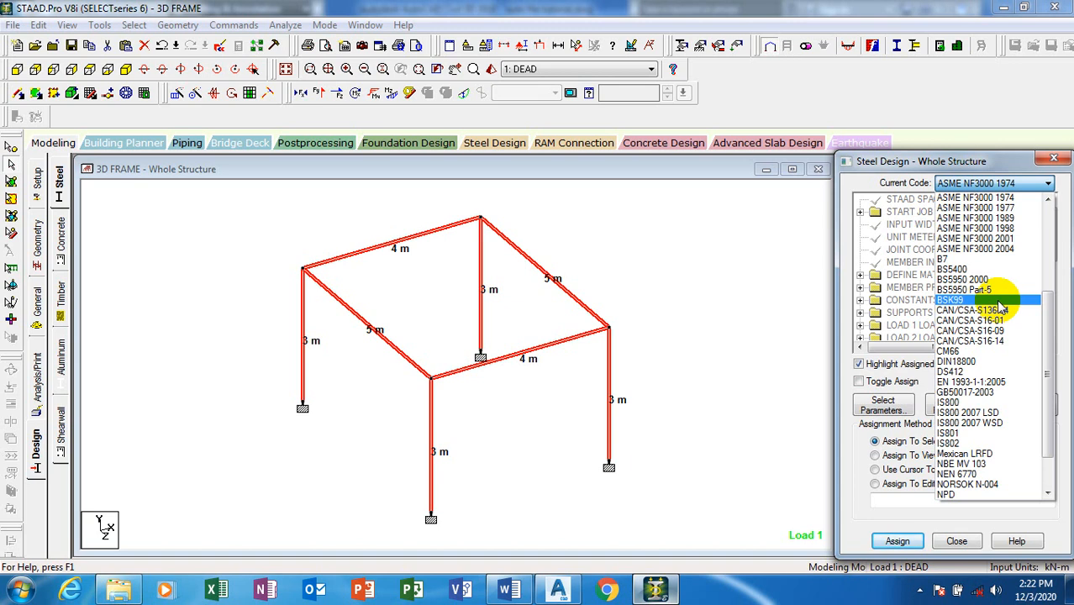
pyautogui.click(893, 182)
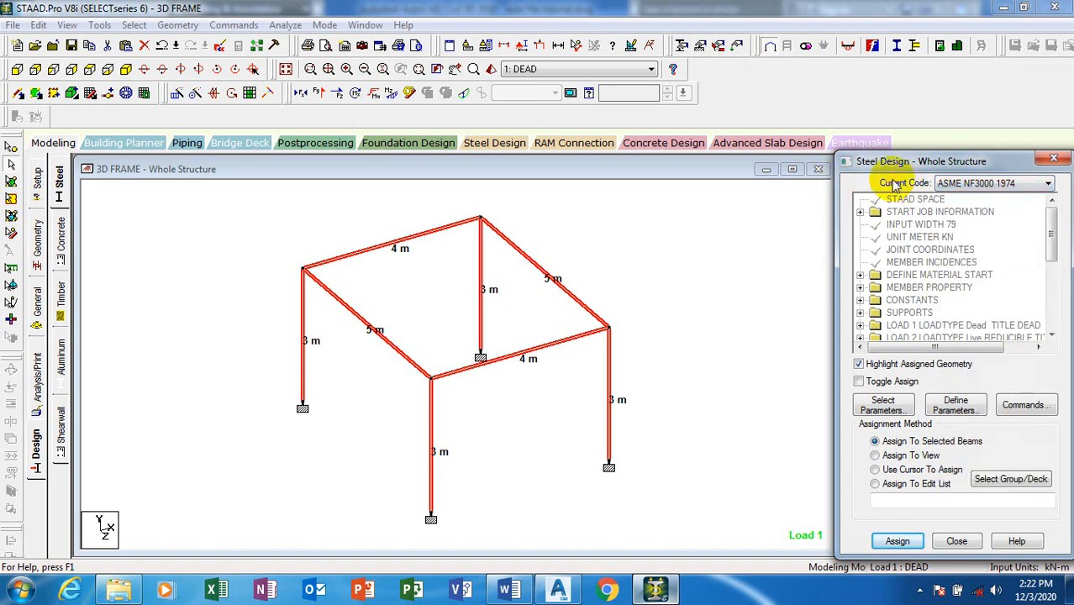
# Switch the current code to BS5950 2000 and review its available and selected design parameters, closing the selection without changes.
pyautogui.click(1025, 187)
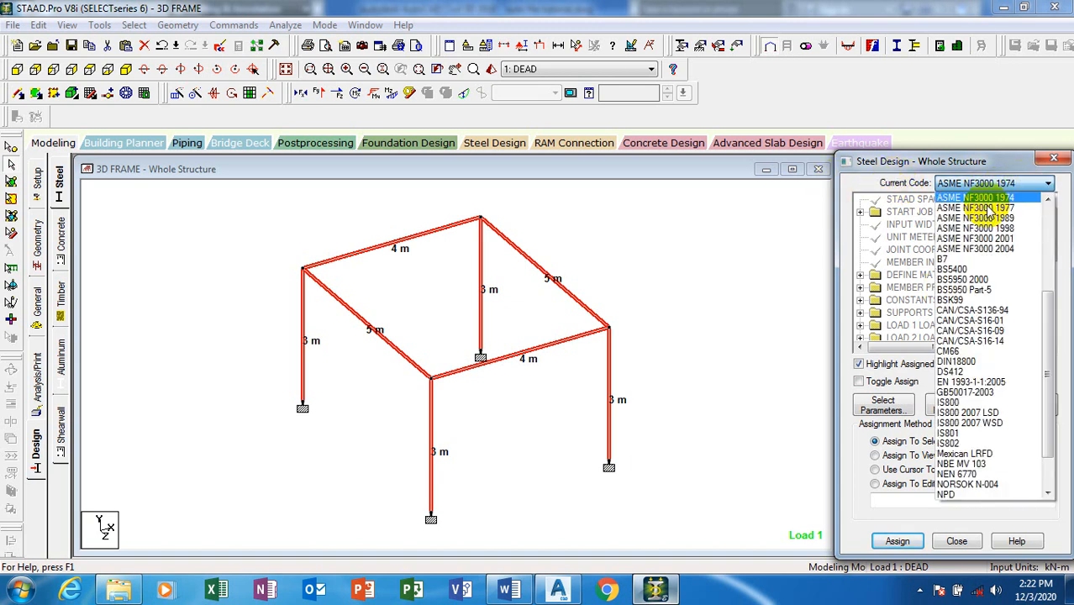
pyautogui.click(978, 281)
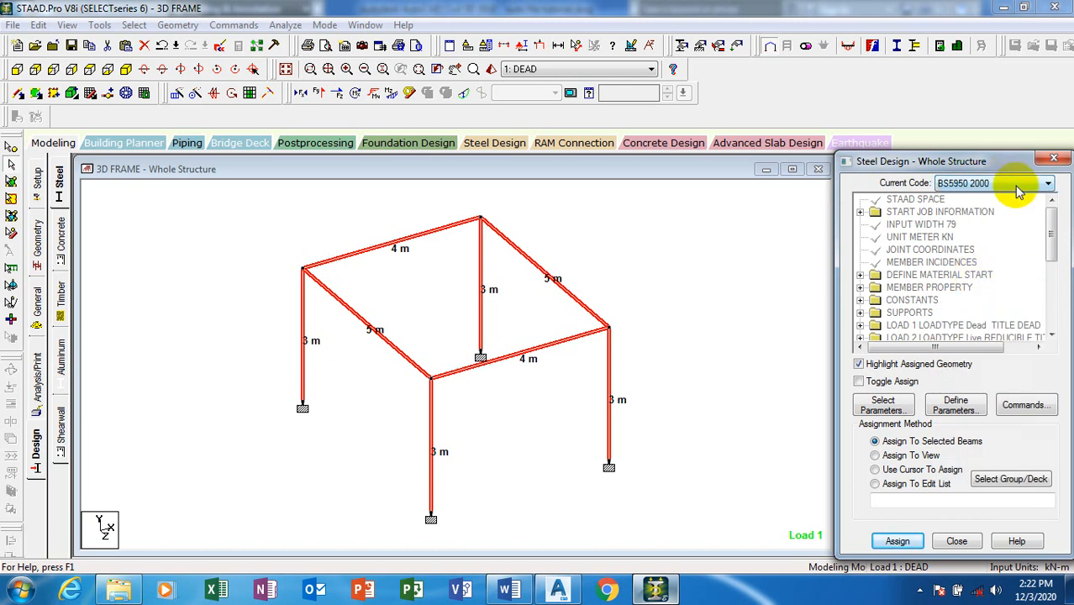
pyautogui.click(881, 405)
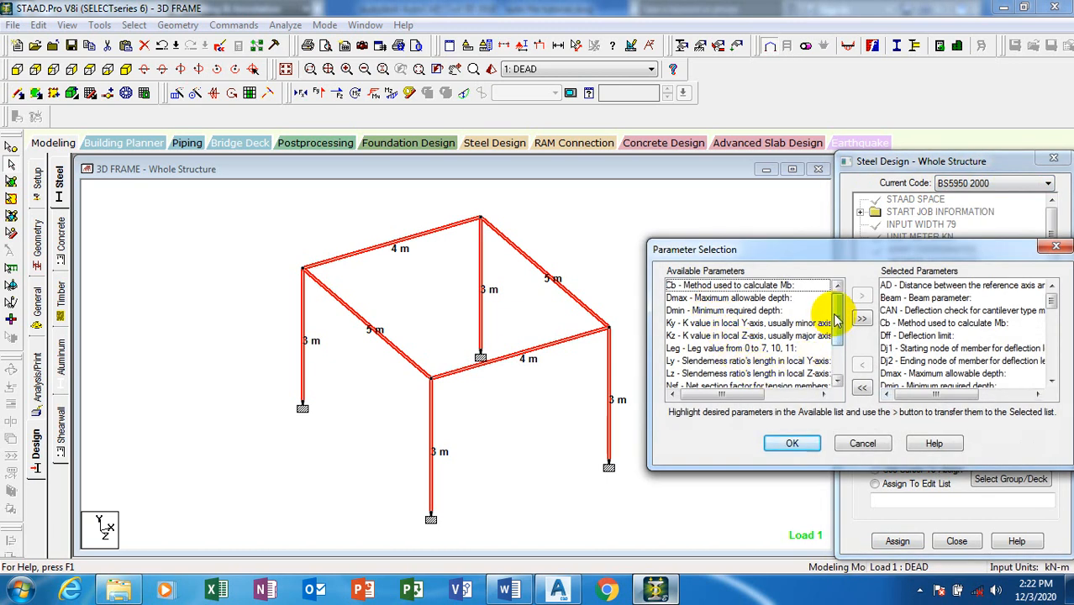
pyautogui.moveTo(837, 316); pyautogui.dragTo(838, 287)
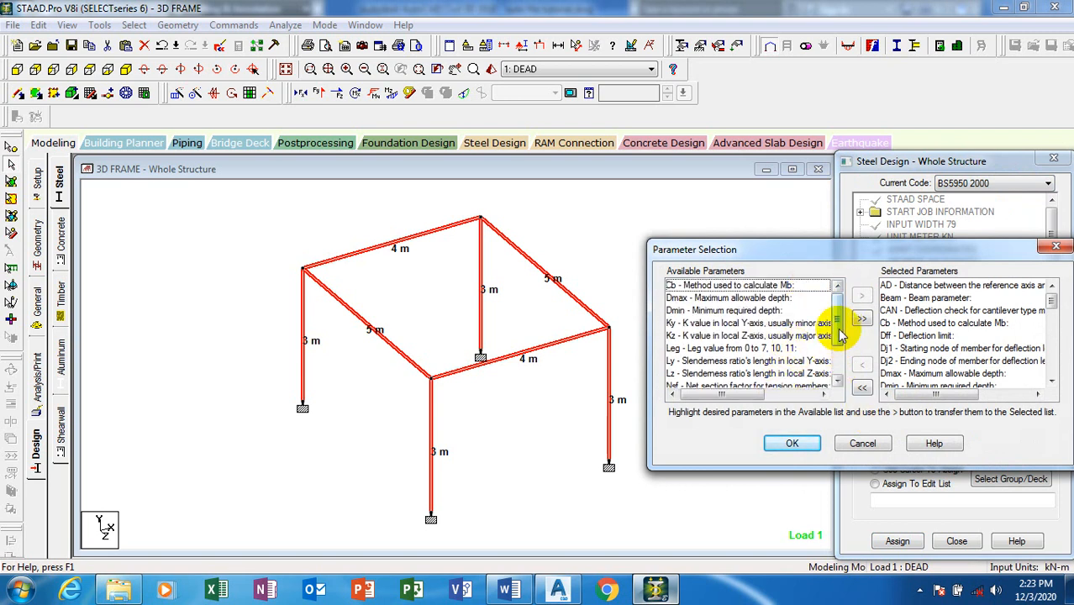
pyautogui.moveTo(838, 311)
pyautogui.mouseDown()
pyautogui.moveTo(837, 382)
pyautogui.moveTo(835, 305)
pyautogui.mouseUp()
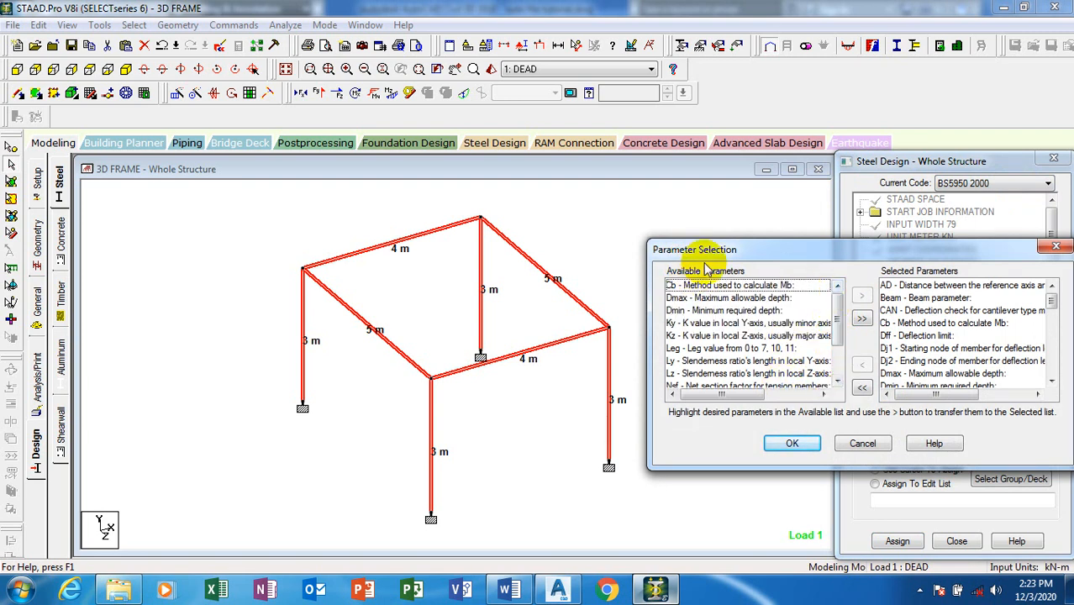
pyautogui.click(1056, 246)
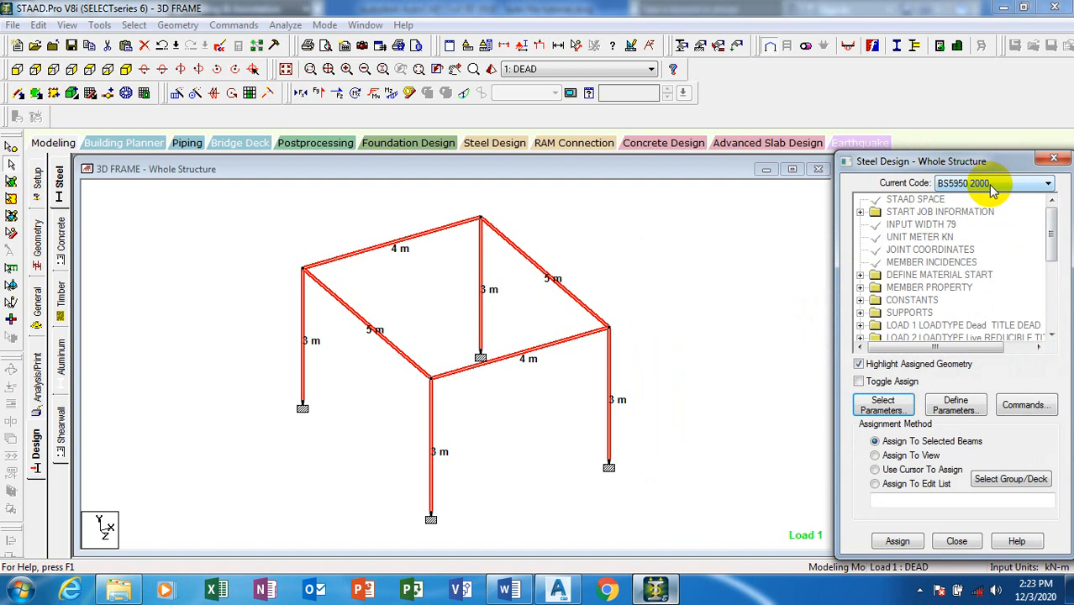
# Change the current code to BS5950 Part-5 and review its available and selected design parameters, closing the selection without changes.
pyautogui.click(1005, 184)
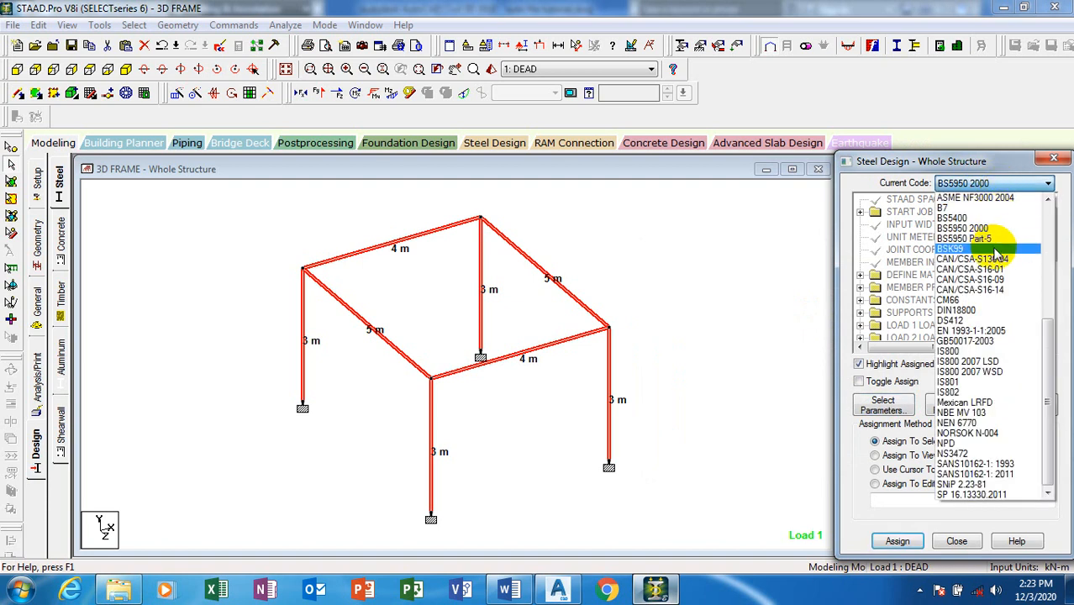
pyautogui.click(995, 241)
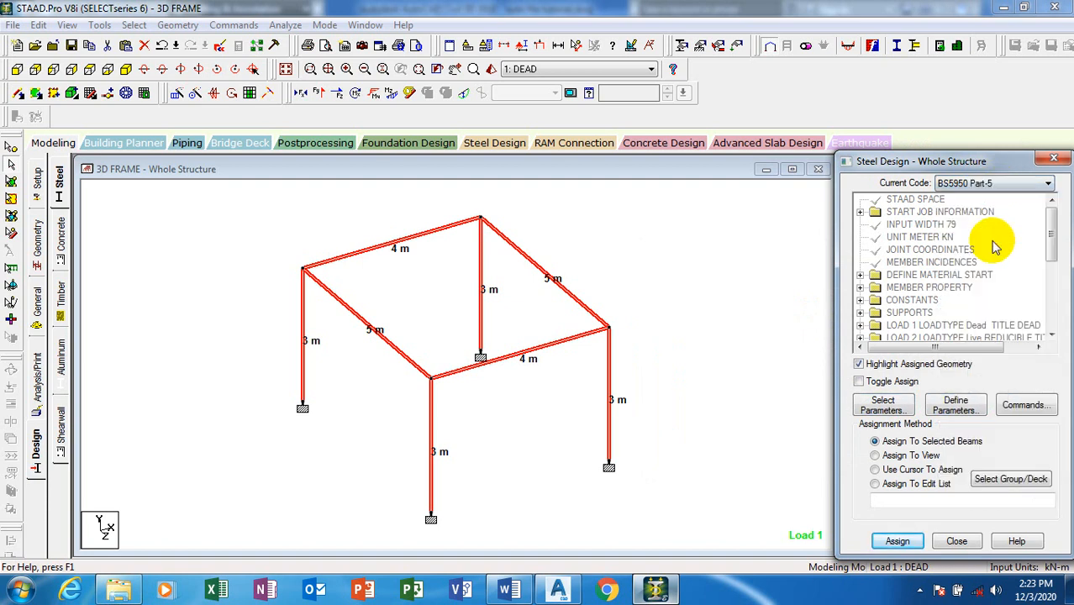
pyautogui.click(882, 406)
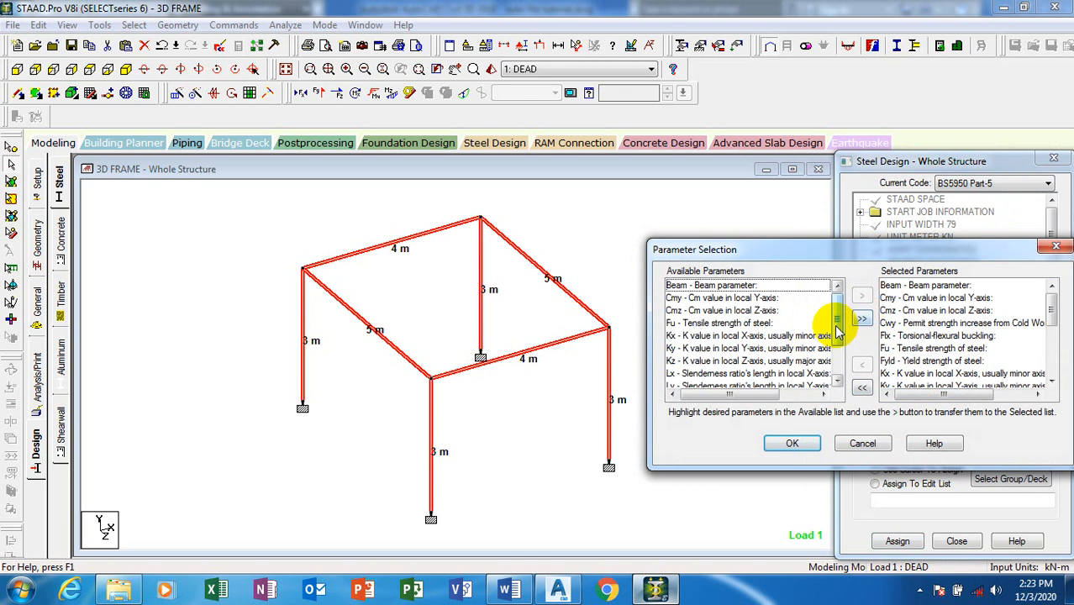
pyautogui.scroll(-2, 832, 311)
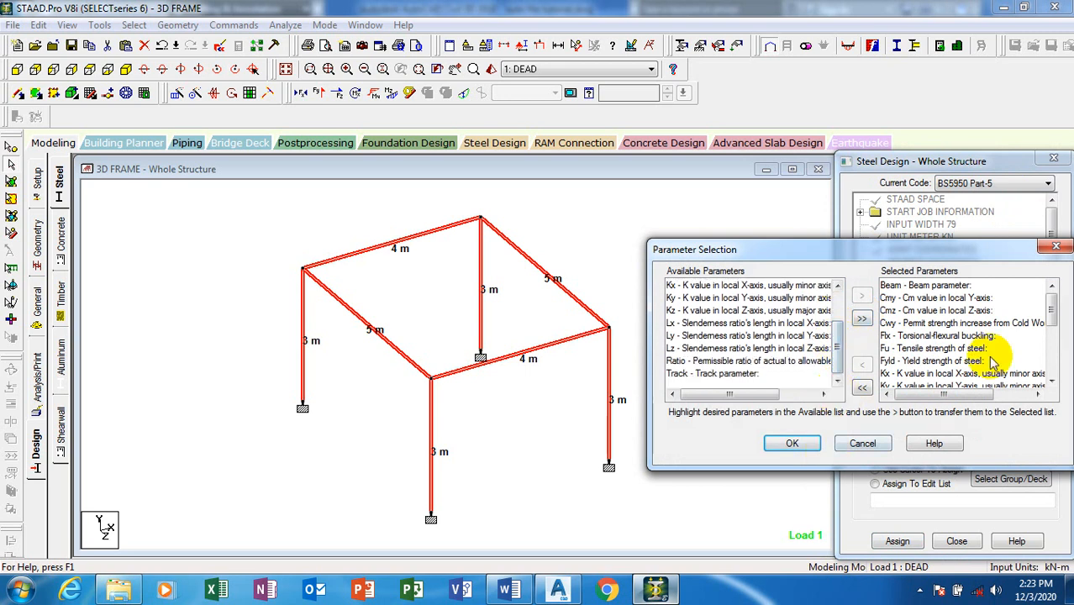
pyautogui.click(1054, 248)
# Return the current steel design code to BS5400 and check its PARAMETER 1 and PARAMETER 2 entries in the command tree.
pyautogui.click(1004, 183)
pyautogui.scroll(-3, 983, 243)
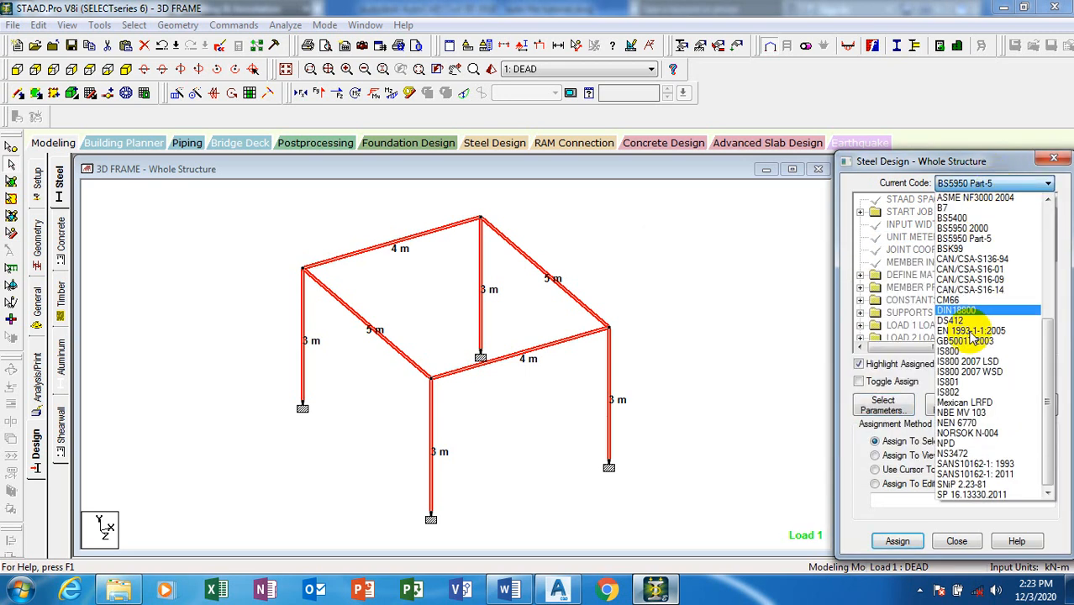
pyautogui.click(999, 217)
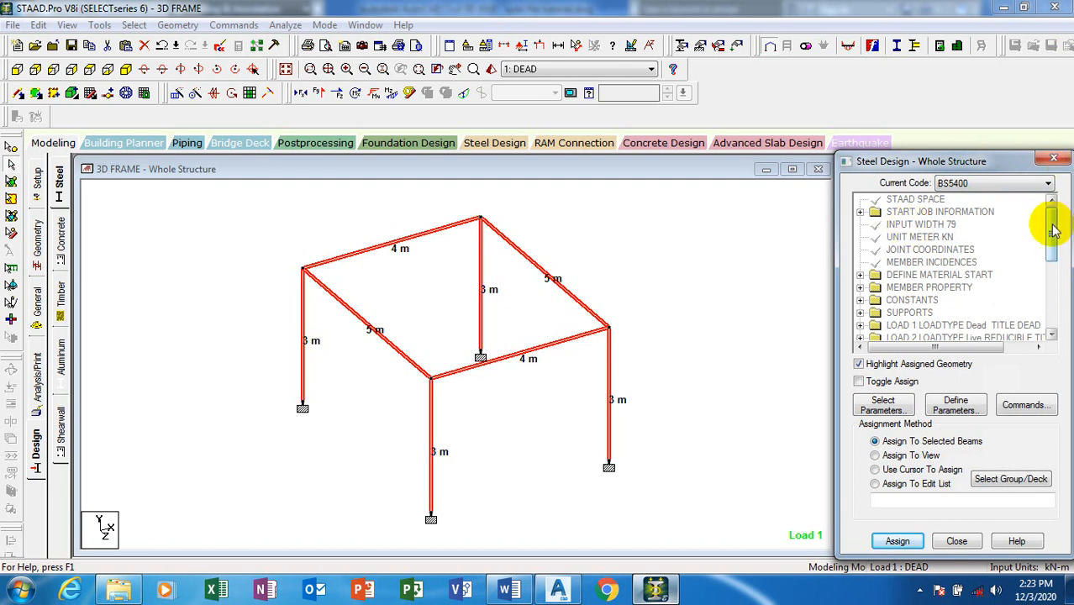
pyautogui.moveTo(1054, 228); pyautogui.dragTo(1055, 307)
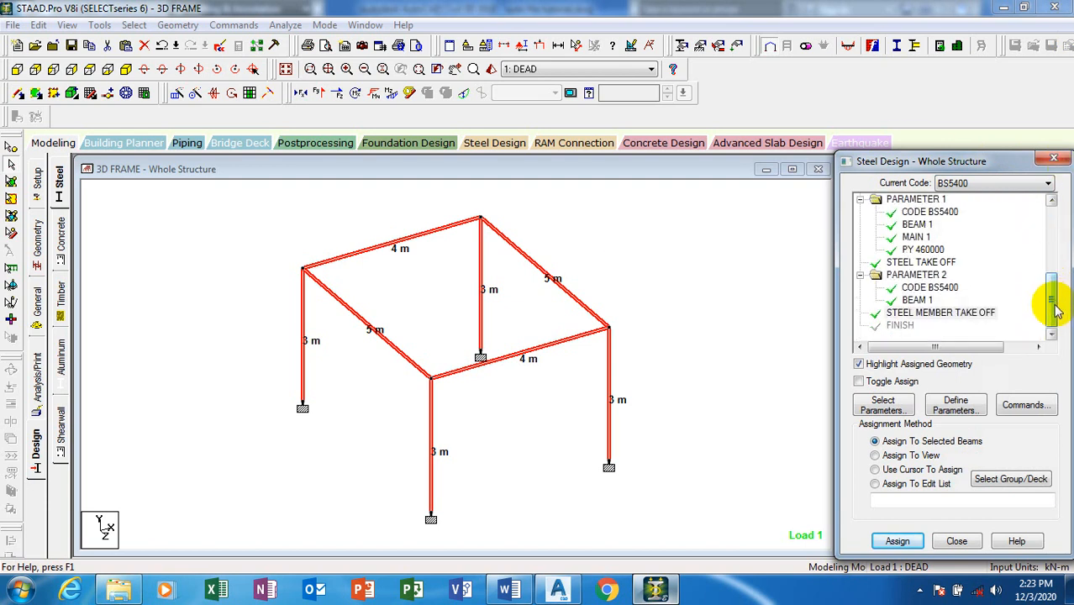
# Save the modified 3D frame and run the analysis.
pyautogui.click(948, 397)
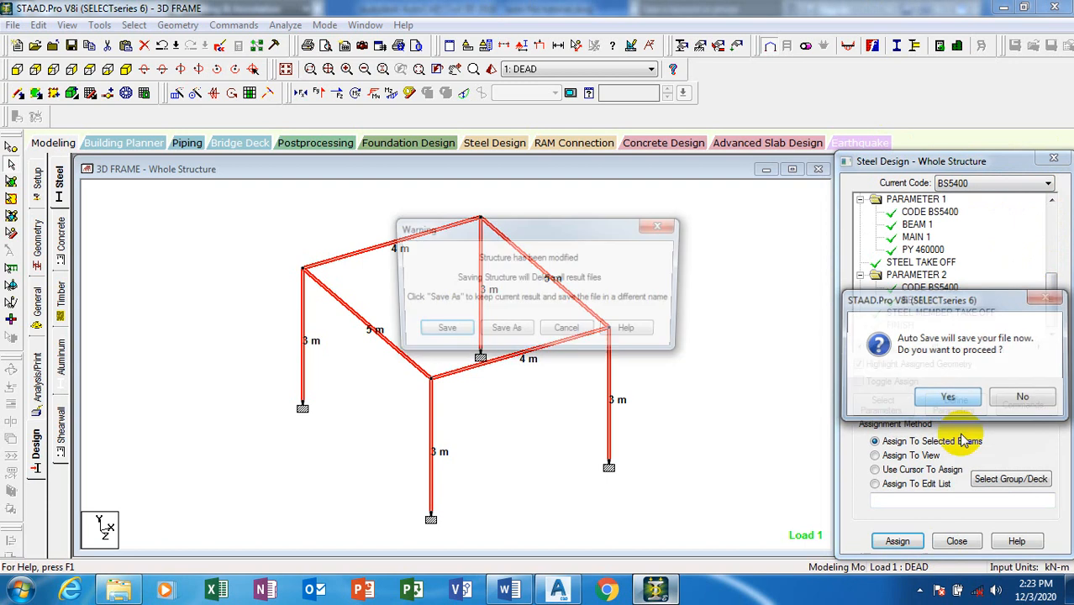
pyautogui.click(447, 328)
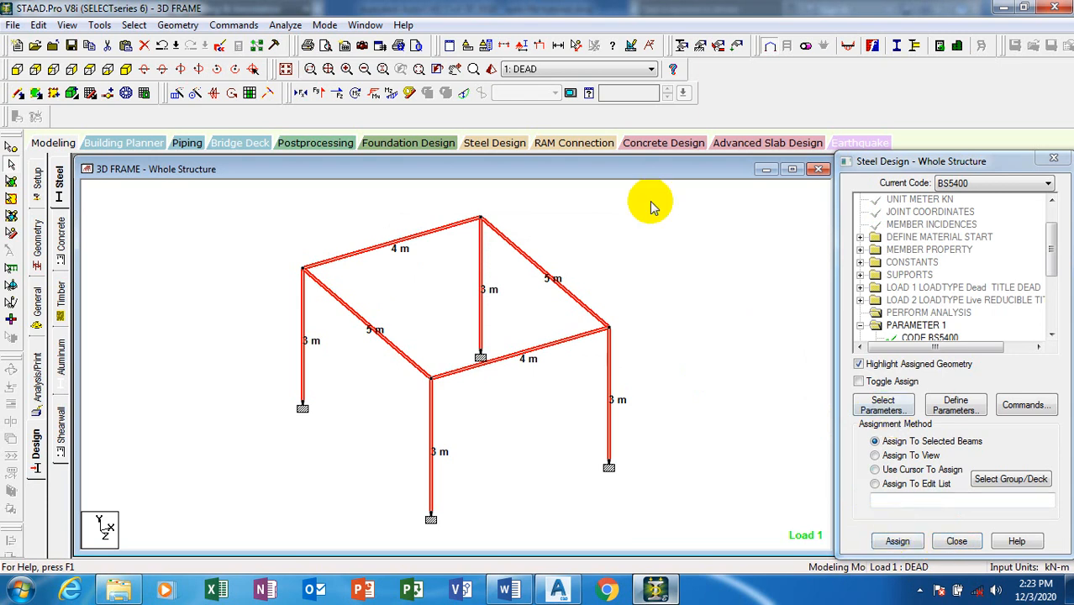
pyautogui.click(285, 24)
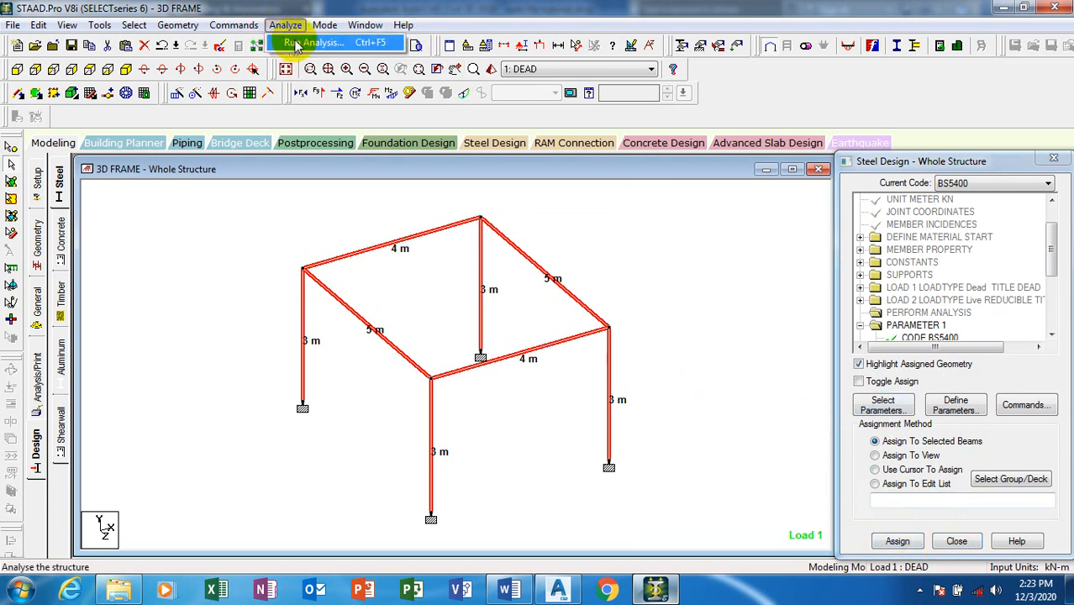
pyautogui.click(302, 43)
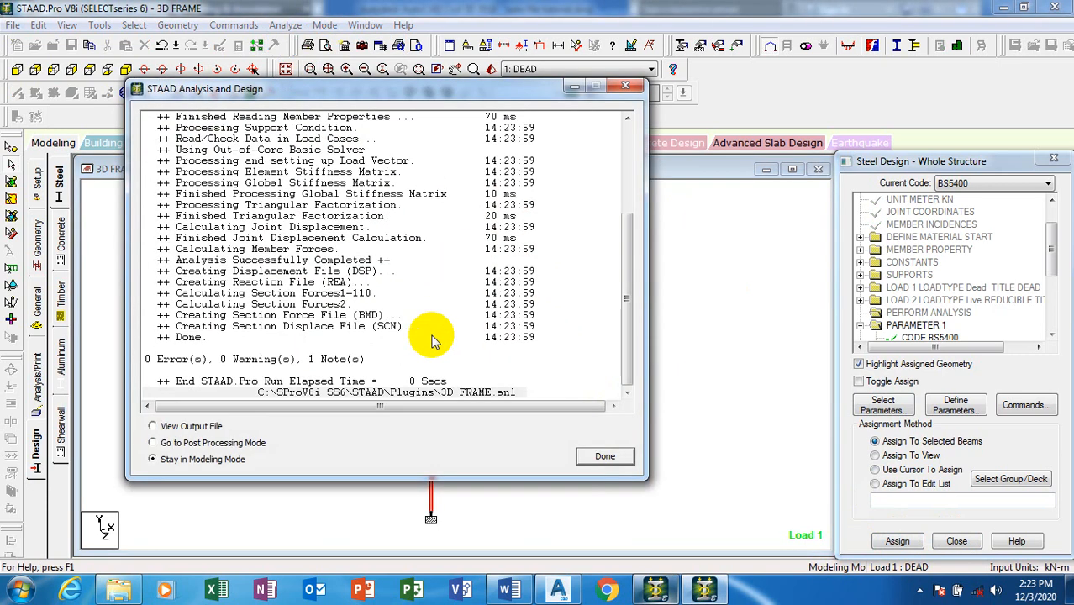
# Open the analysis output file and inspect both STEEL TAKE OFF results.
pyautogui.click(153, 426)
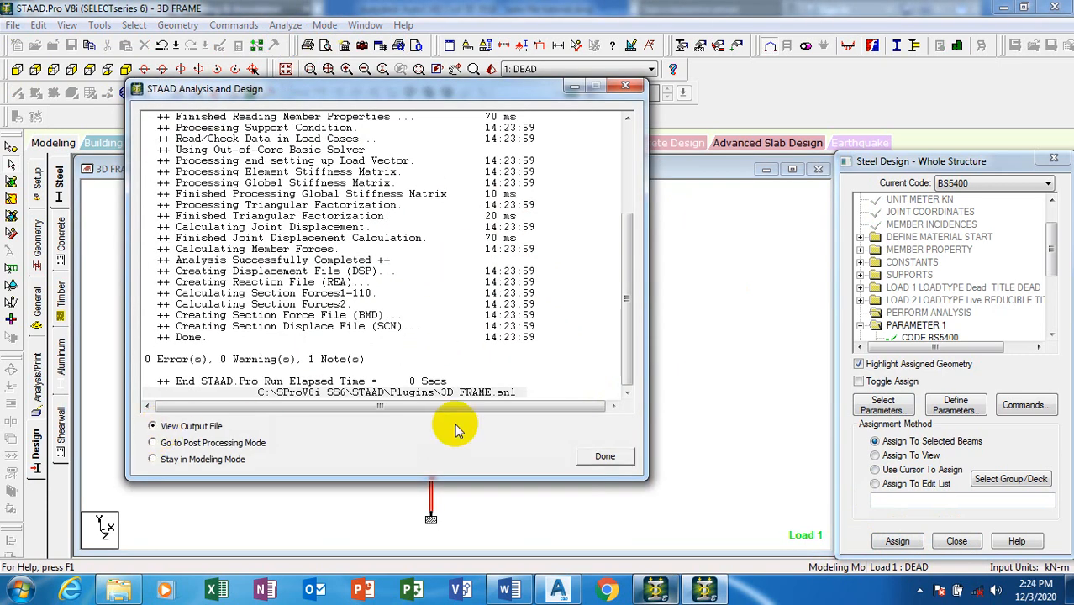
pyautogui.click(606, 459)
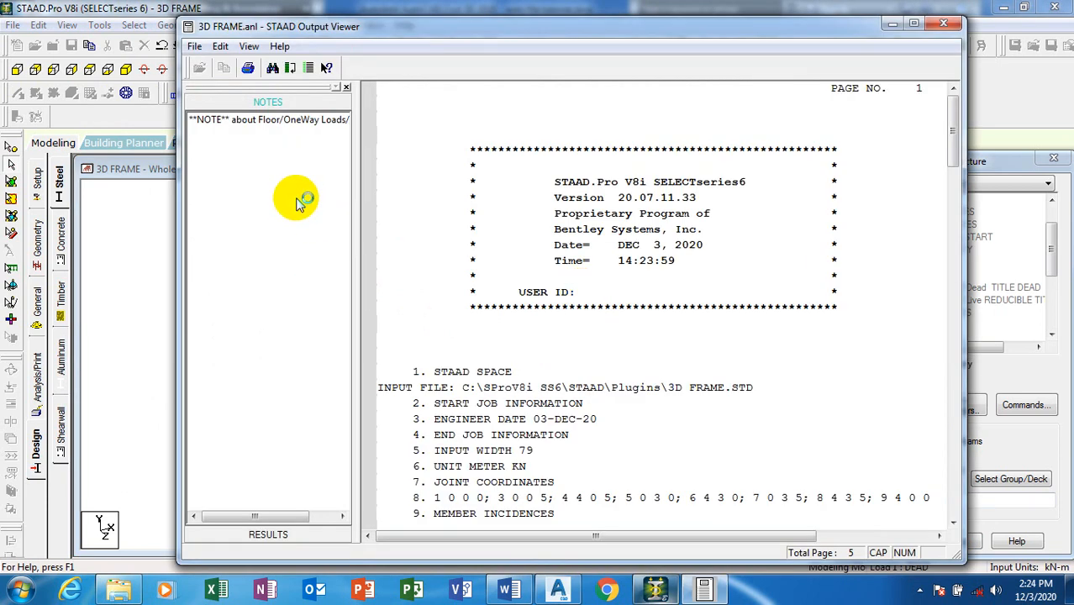
pyautogui.click(298, 534)
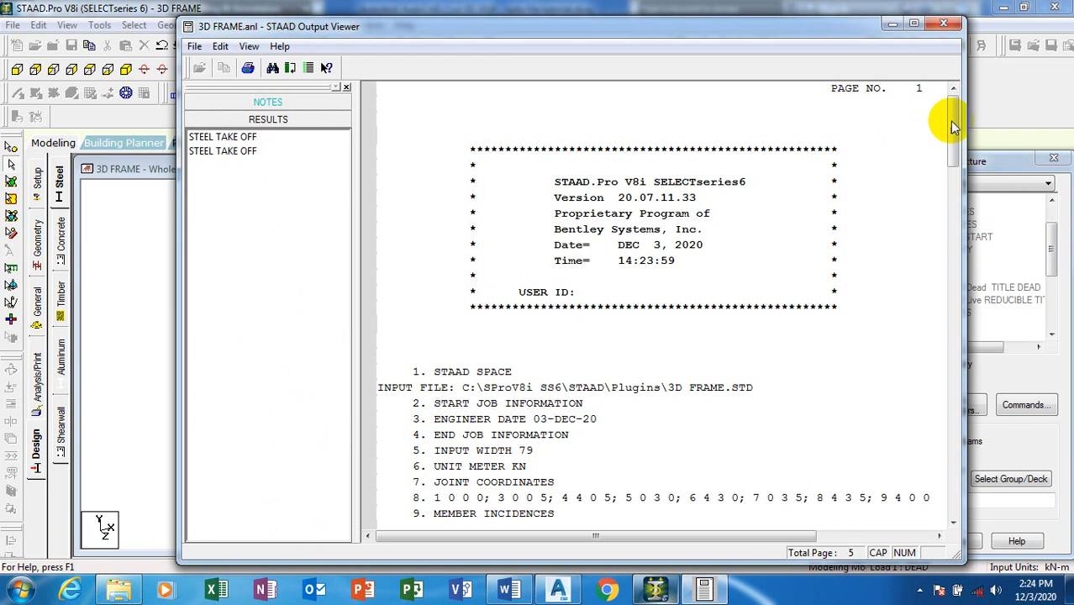
pyautogui.moveTo(954, 126); pyautogui.dragTo(970, 484)
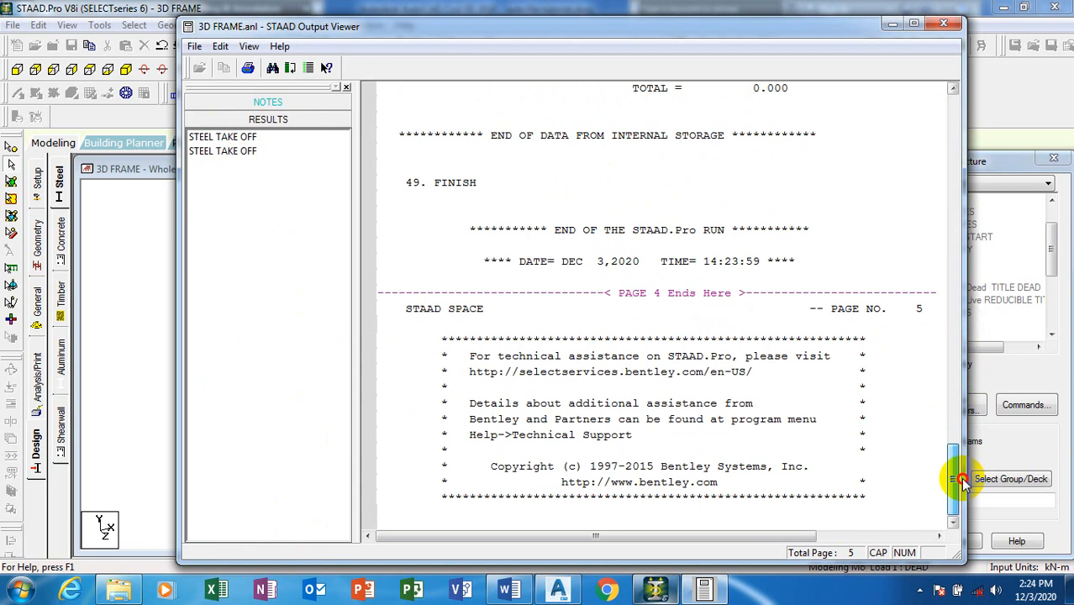
pyautogui.click(223, 137)
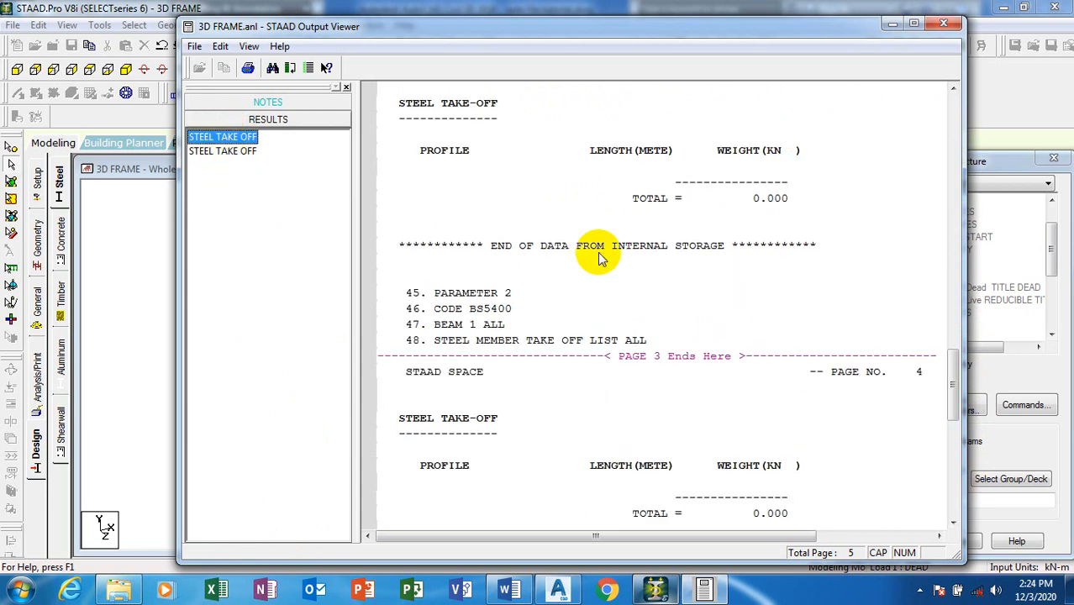
pyautogui.click(224, 152)
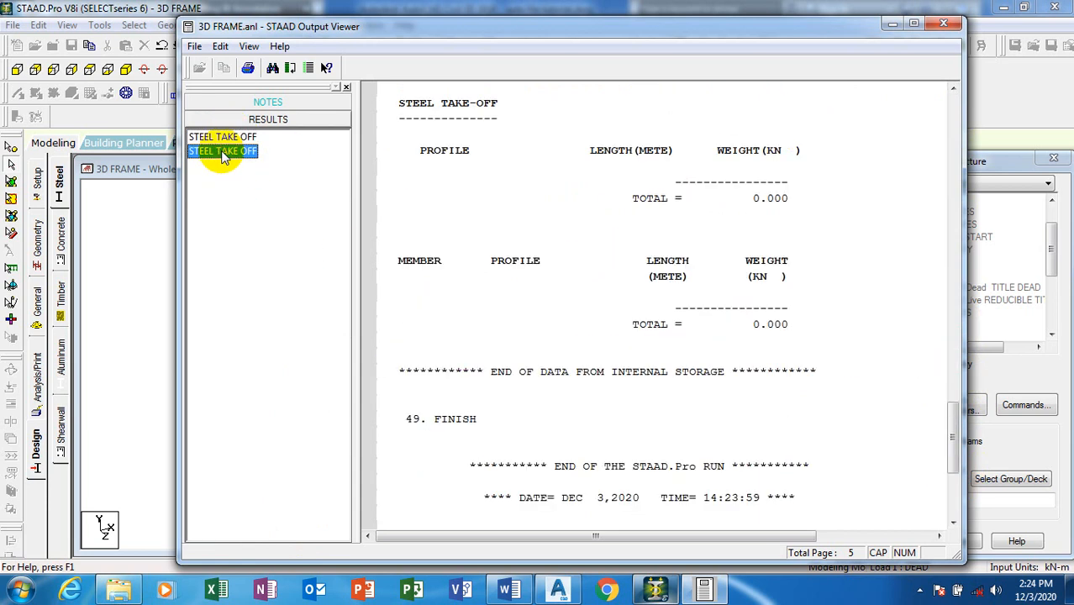
pyautogui.click(221, 137)
# Review the output report from its beginning, recheck the second STEEL TAKE OFF result and the notes, and close the report.
pyautogui.click(952, 391)
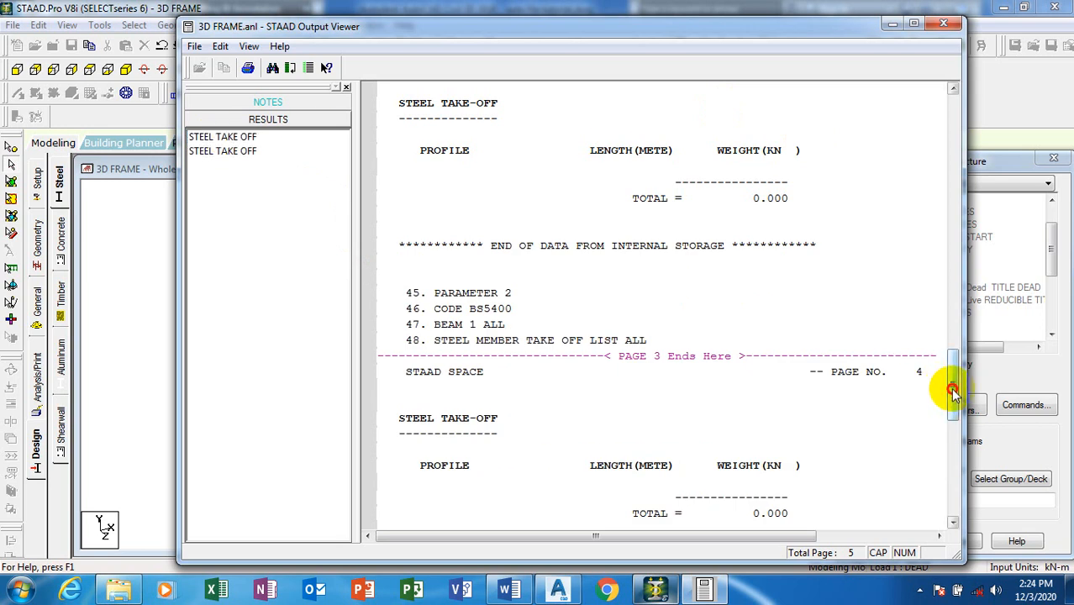
pyautogui.moveTo(953, 391); pyautogui.dragTo(891, 105)
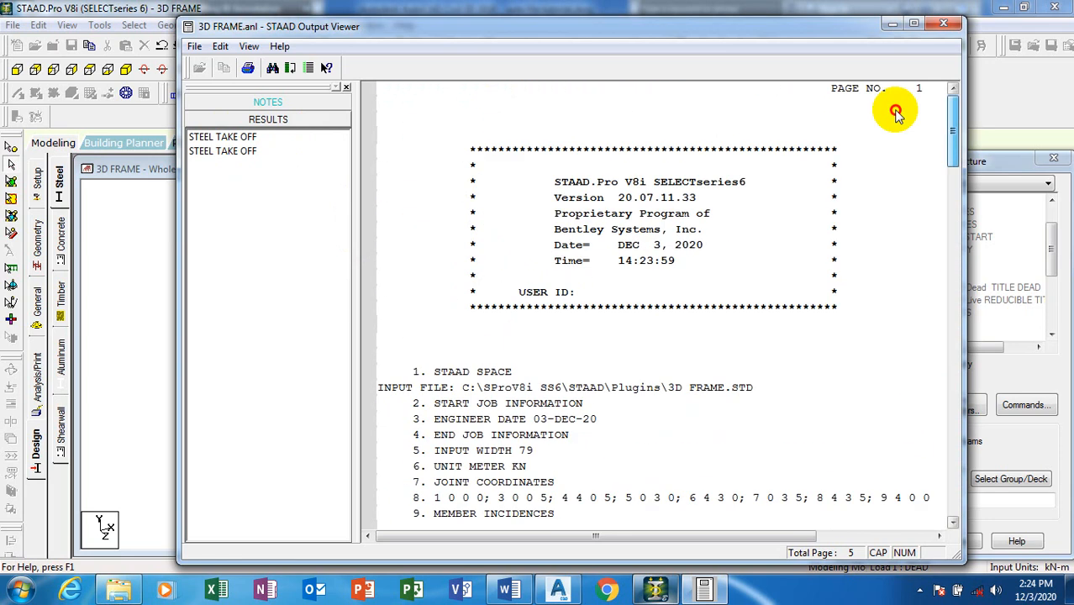
pyautogui.click(221, 151)
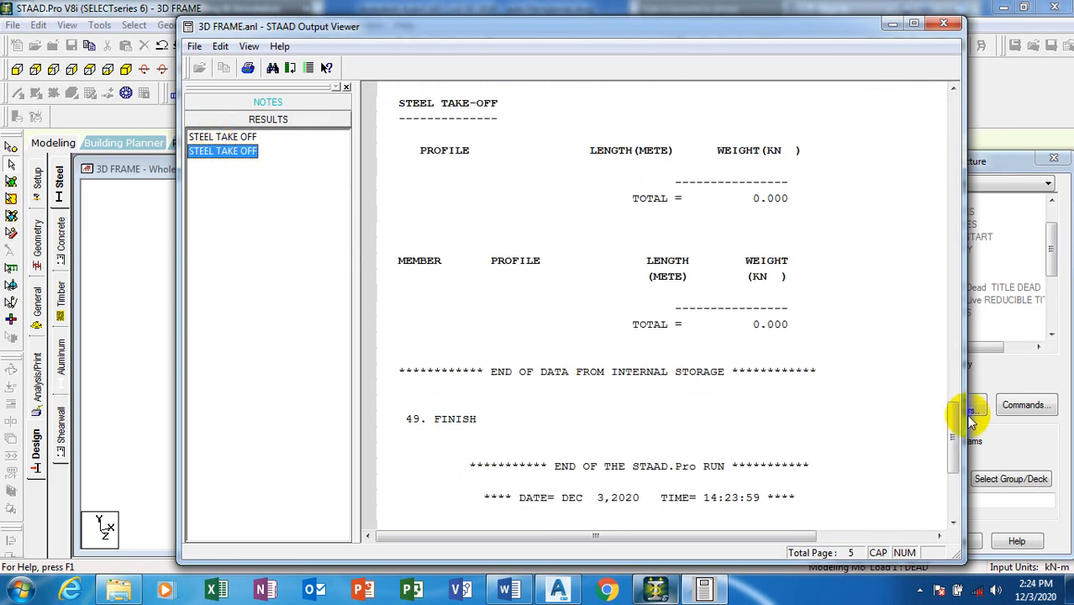
pyautogui.moveTo(954, 449); pyautogui.dragTo(942, 5)
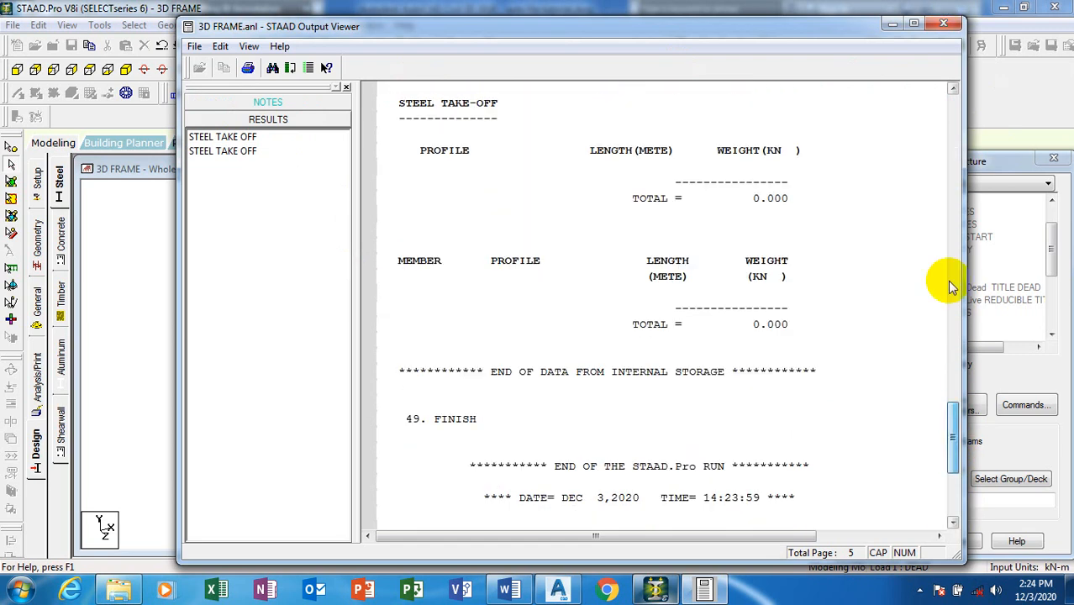
pyautogui.moveTo(952, 432); pyautogui.dragTo(941, 35)
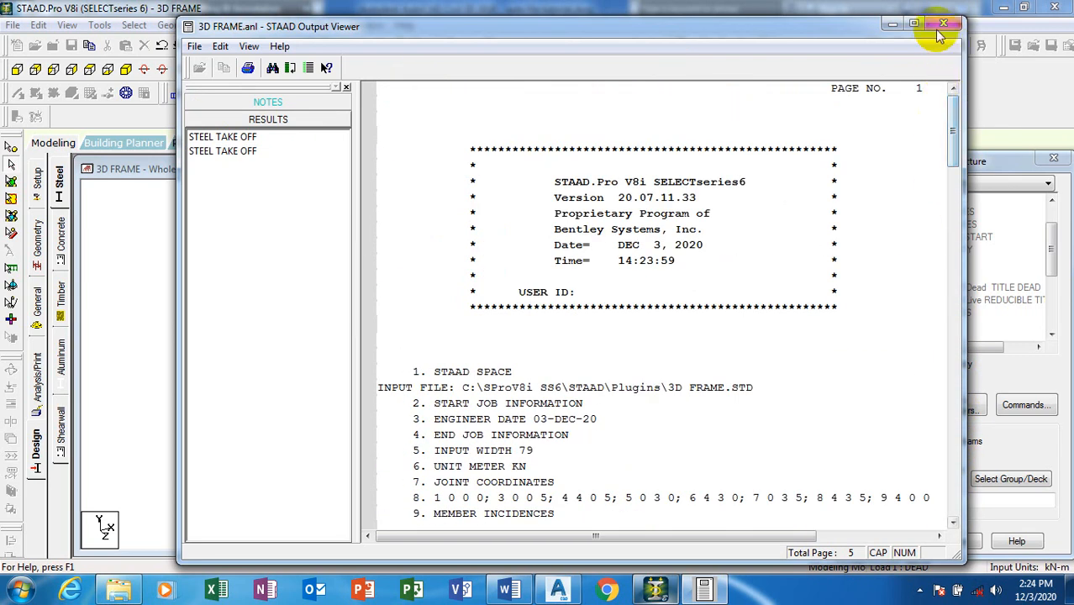
pyautogui.click(266, 104)
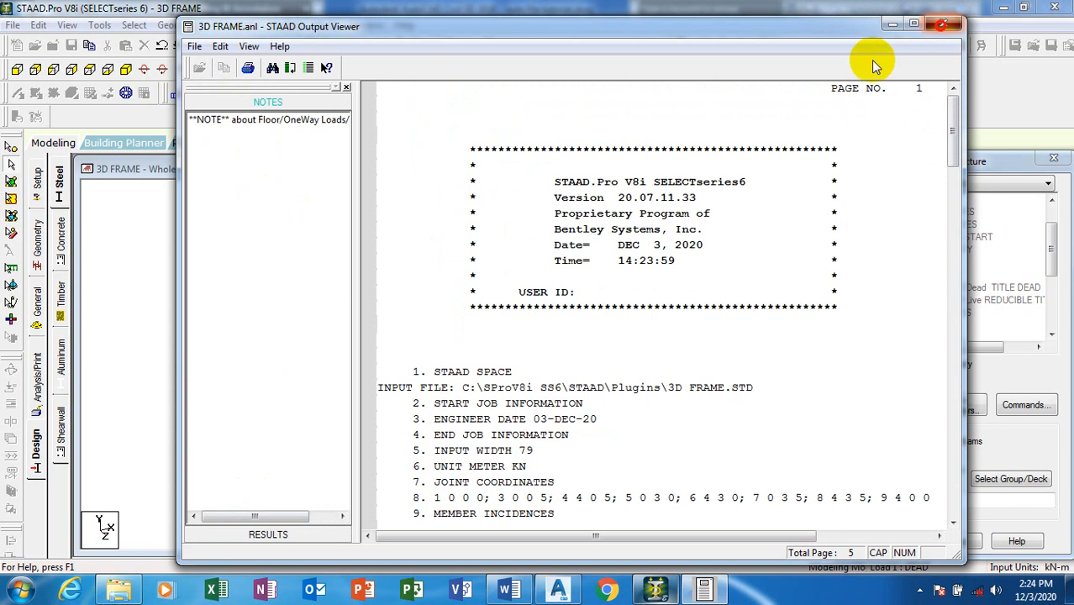
pyautogui.click(943, 27)
# Clear the member selection on the frame and set the assignment method to Use Cursor To Assign.
pyautogui.click(439, 300)
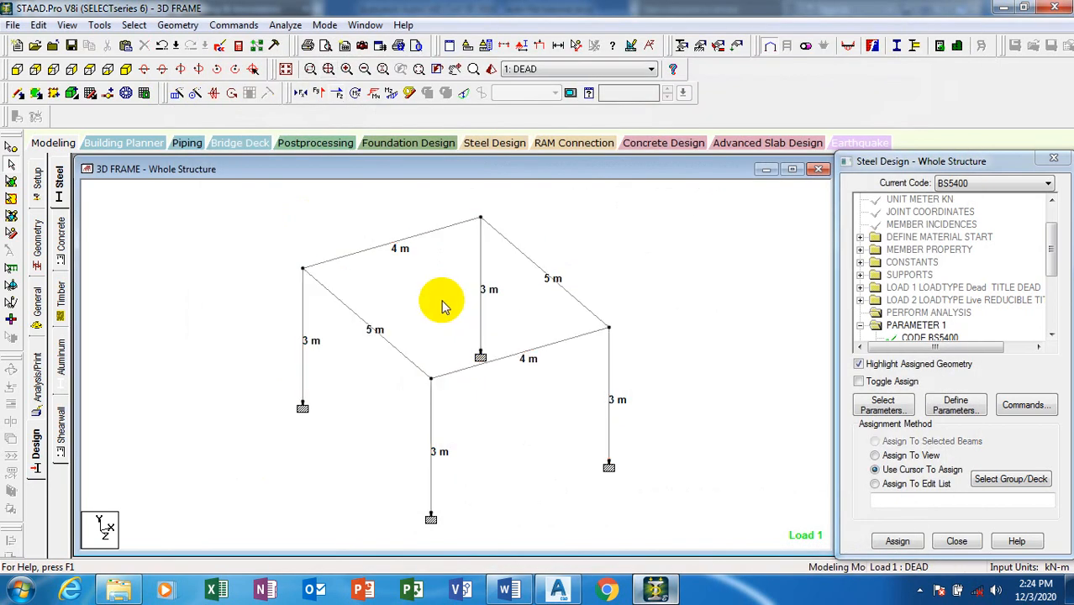
pyautogui.click(875, 470)
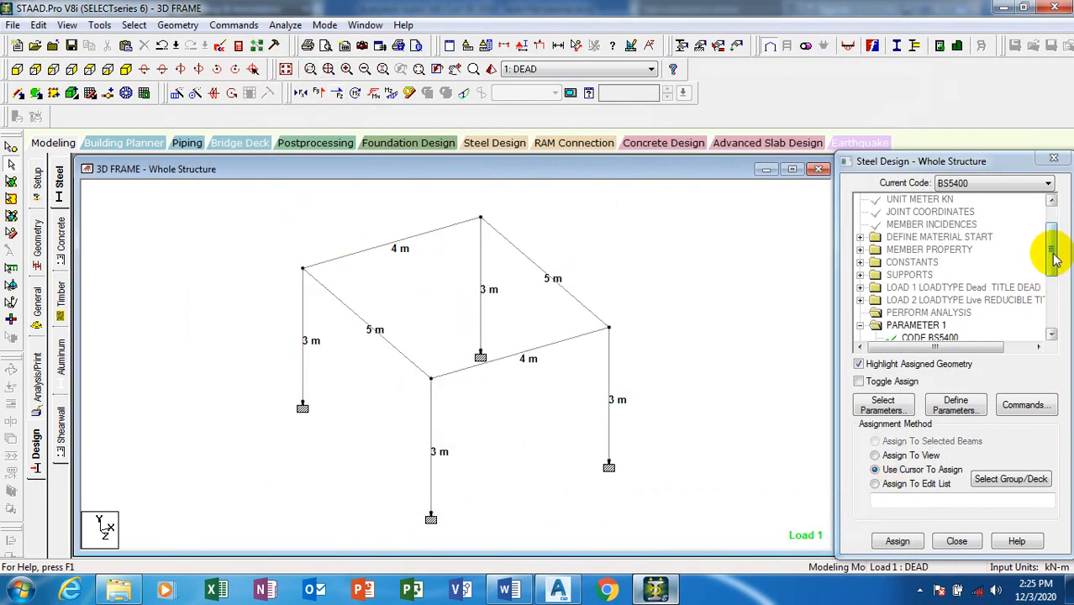
pyautogui.moveTo(1051, 252); pyautogui.dragTo(1047, 202)
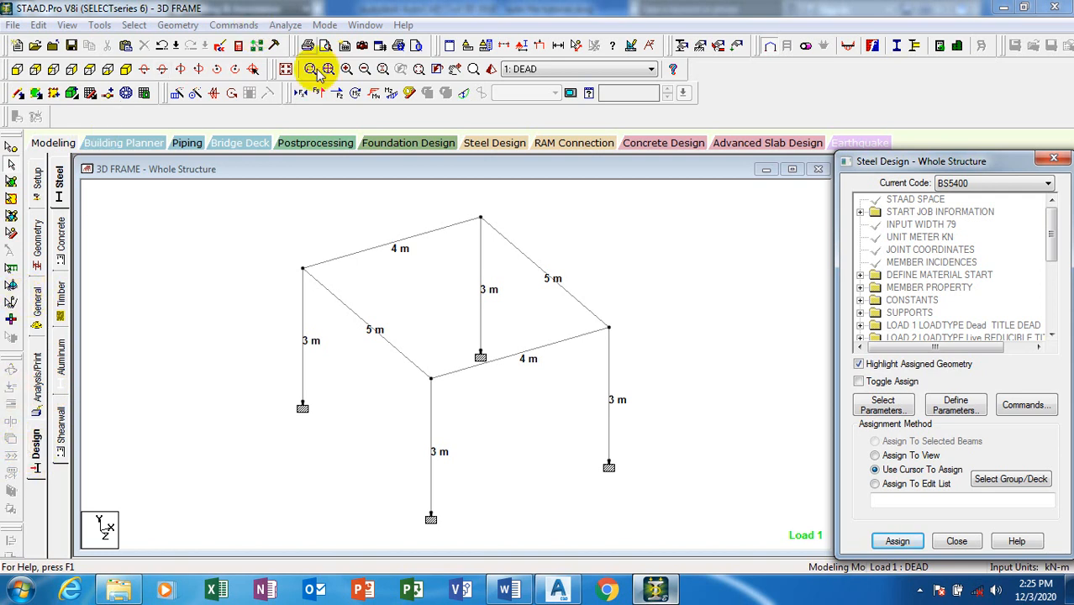
# Display the Axial Force and Shear Y diagrams on the frame for load 1, and hide the Axial Force diagram.
pyautogui.click(303, 97)
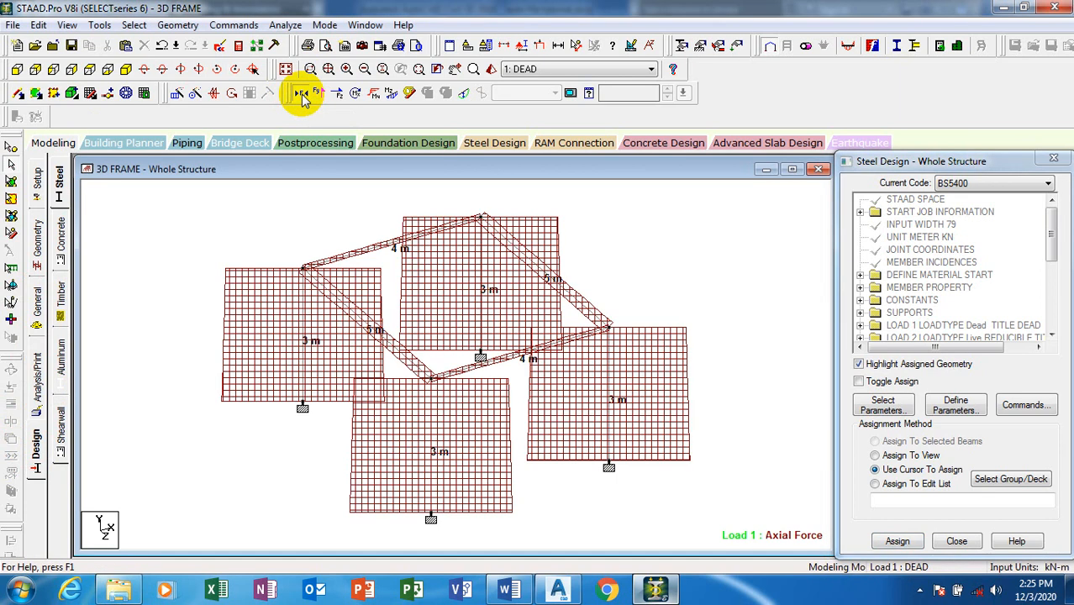
pyautogui.click(317, 95)
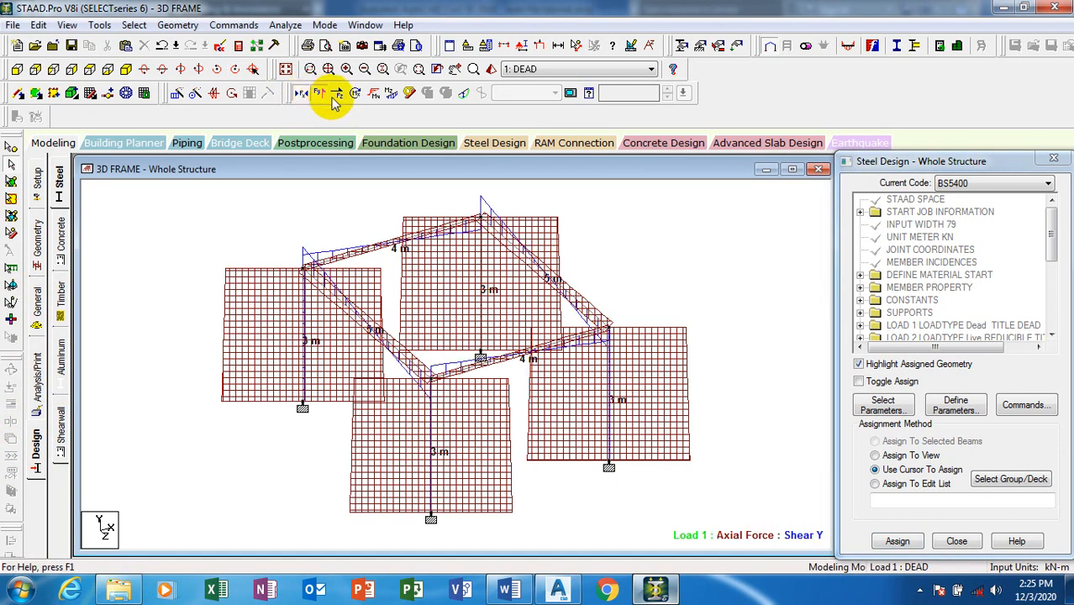
pyautogui.click(301, 95)
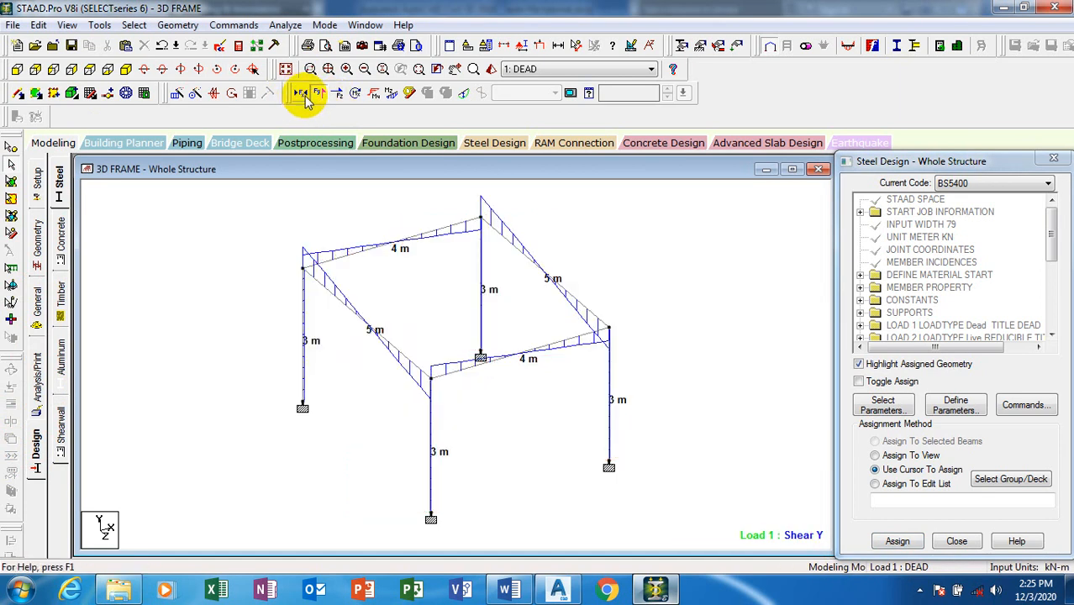
# Add the Torsion, Bending Y and Bending Z diagrams to the frame and hide the Shear Y diagram.
pyautogui.click(355, 95)
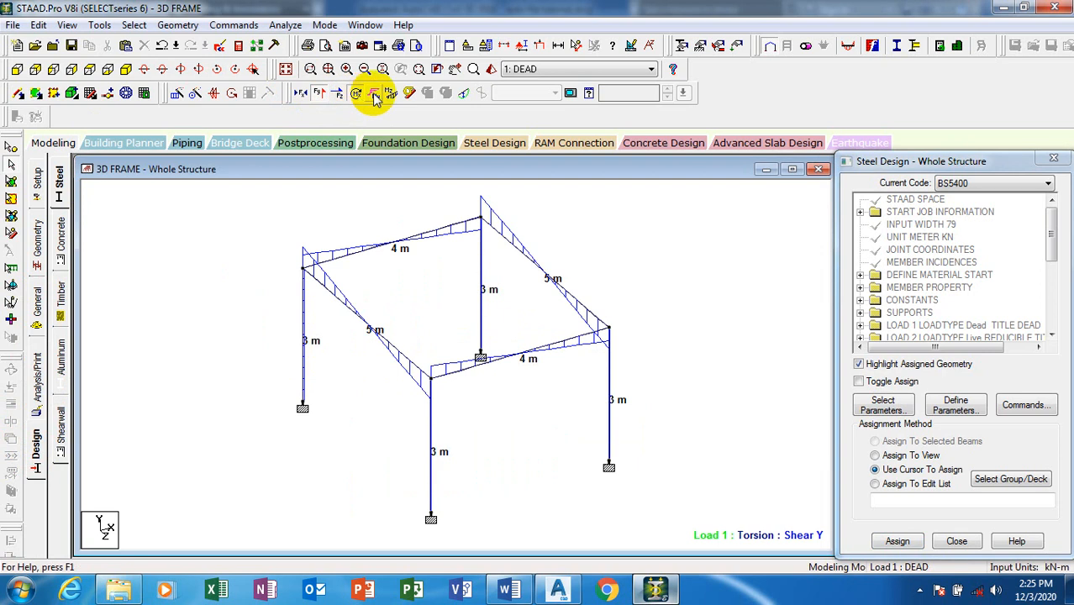
pyautogui.click(376, 95)
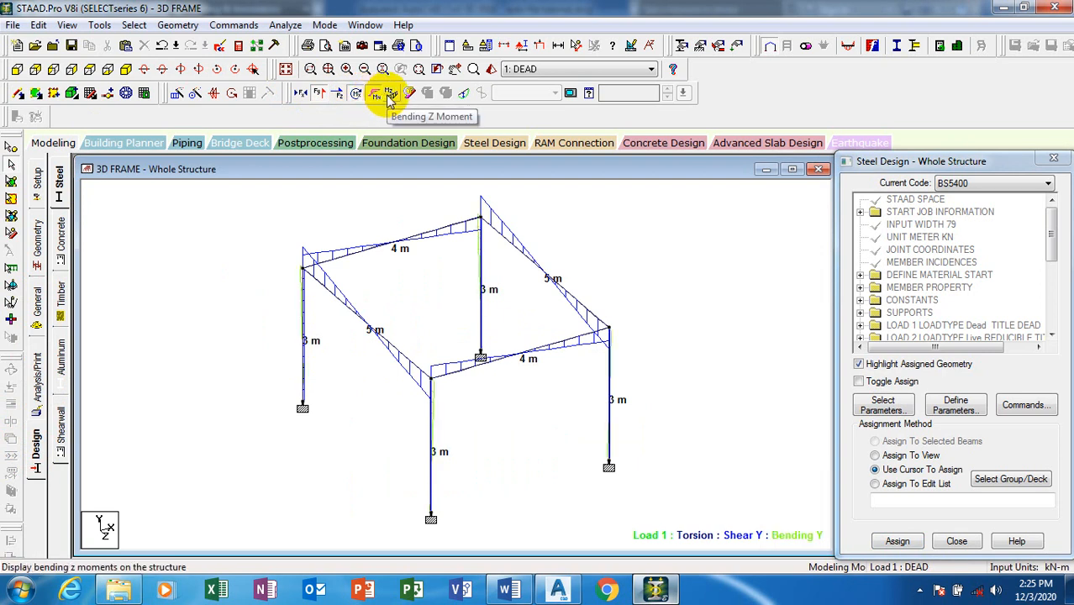
pyautogui.click(390, 96)
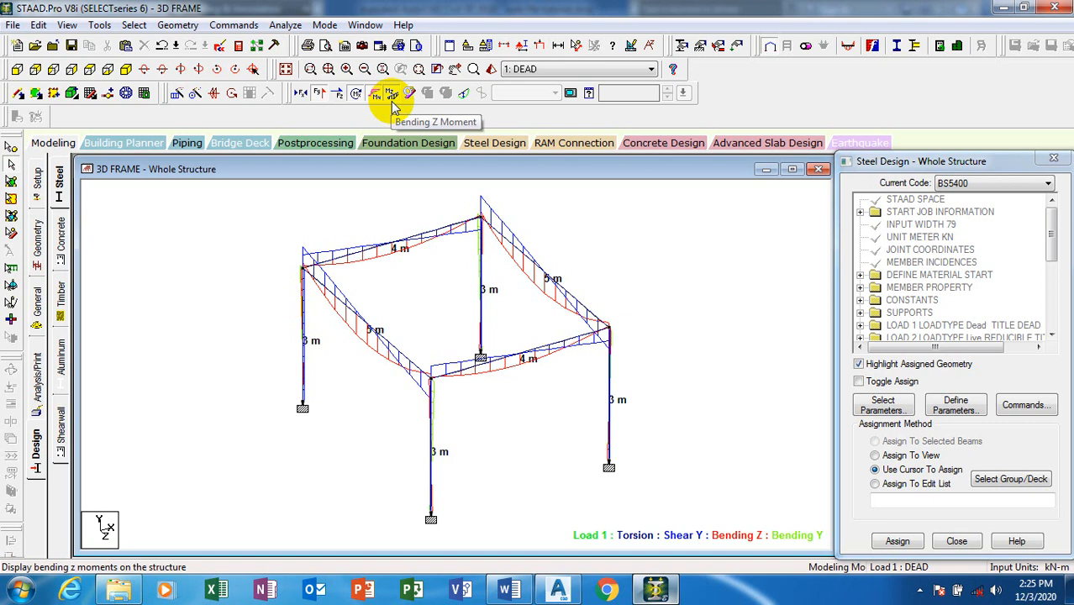
pyautogui.click(319, 94)
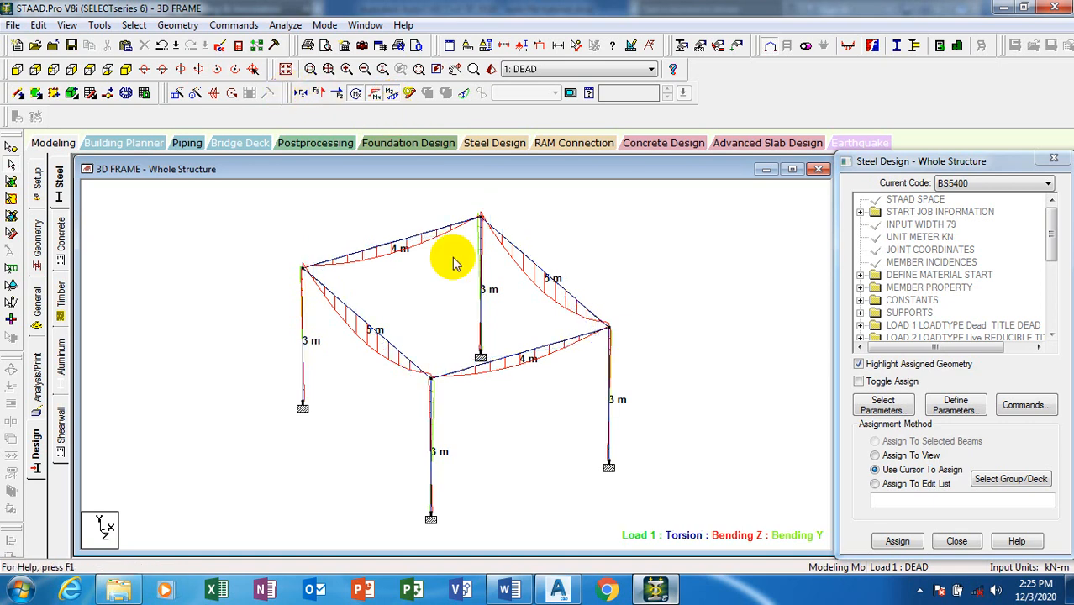
# Compare the bending moment diagrams by hiding Bending Z and Bending Y and showing both again.
pyautogui.click(392, 97)
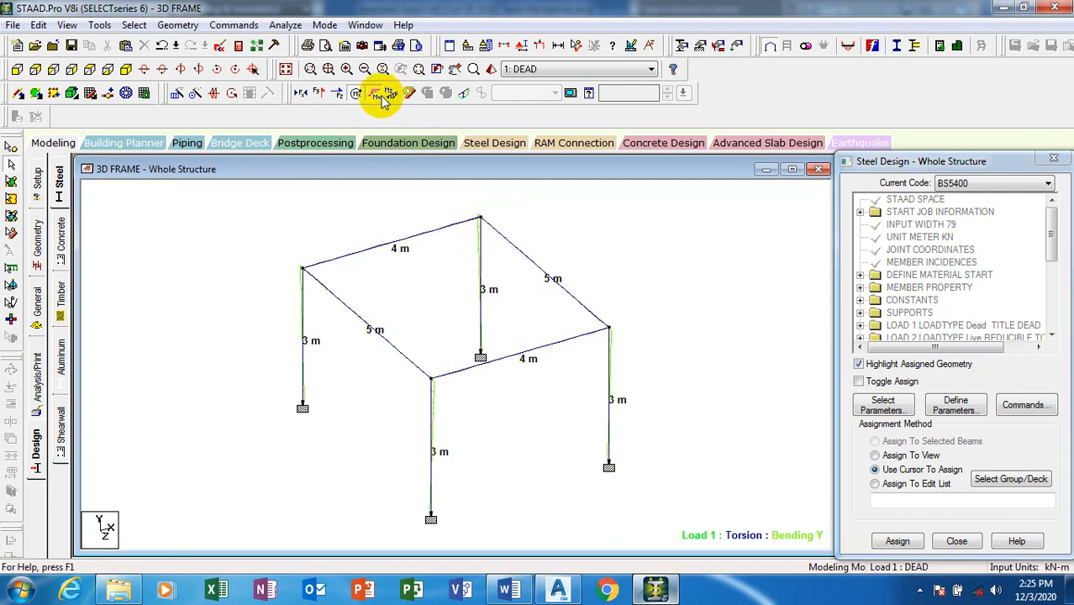
pyautogui.click(381, 97)
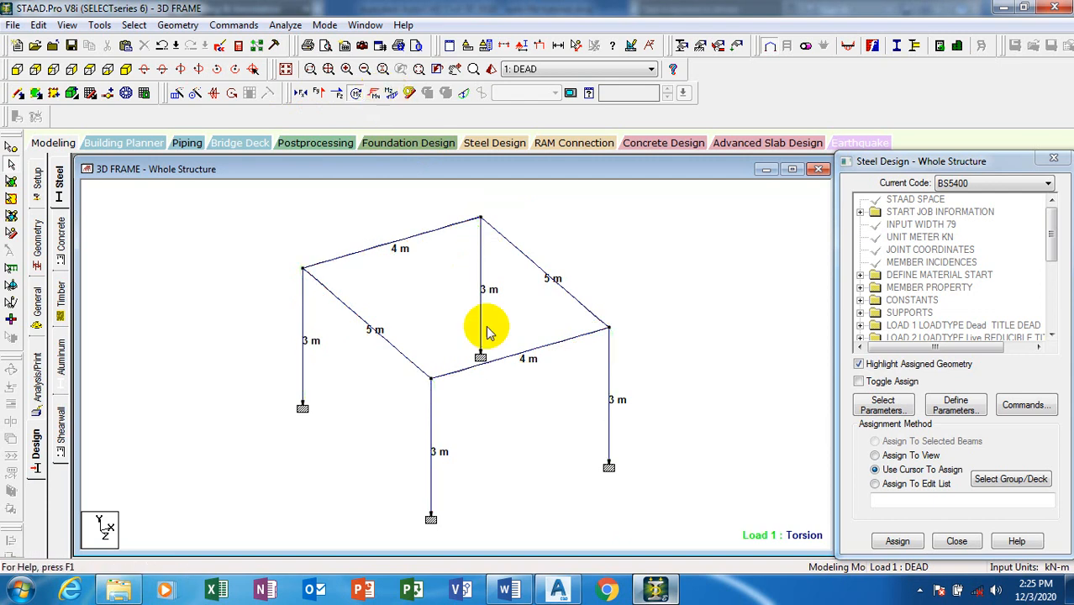
pyautogui.click(380, 97)
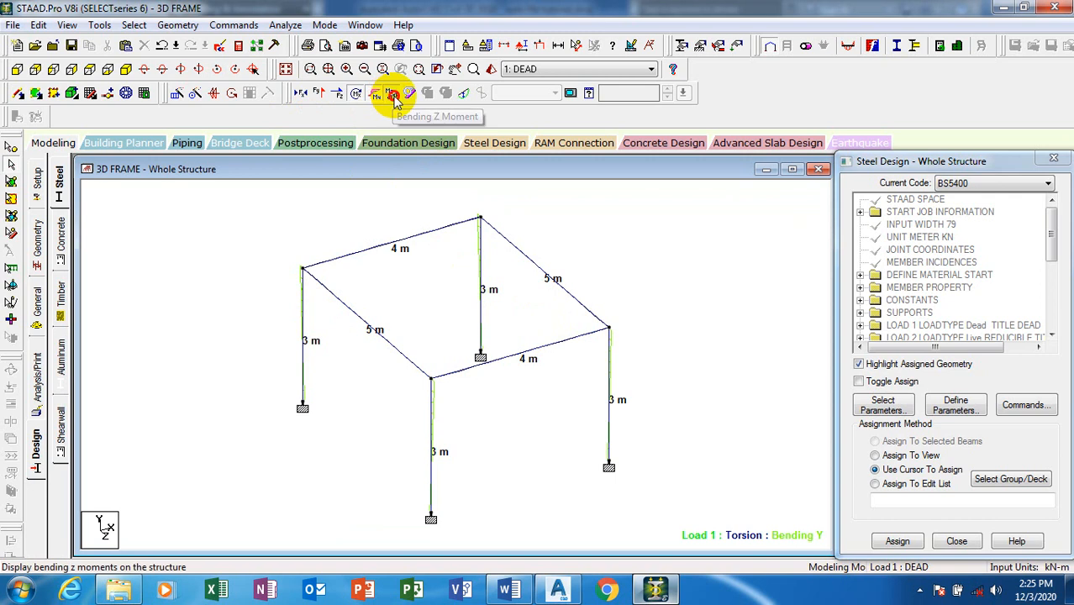
pyautogui.click(393, 95)
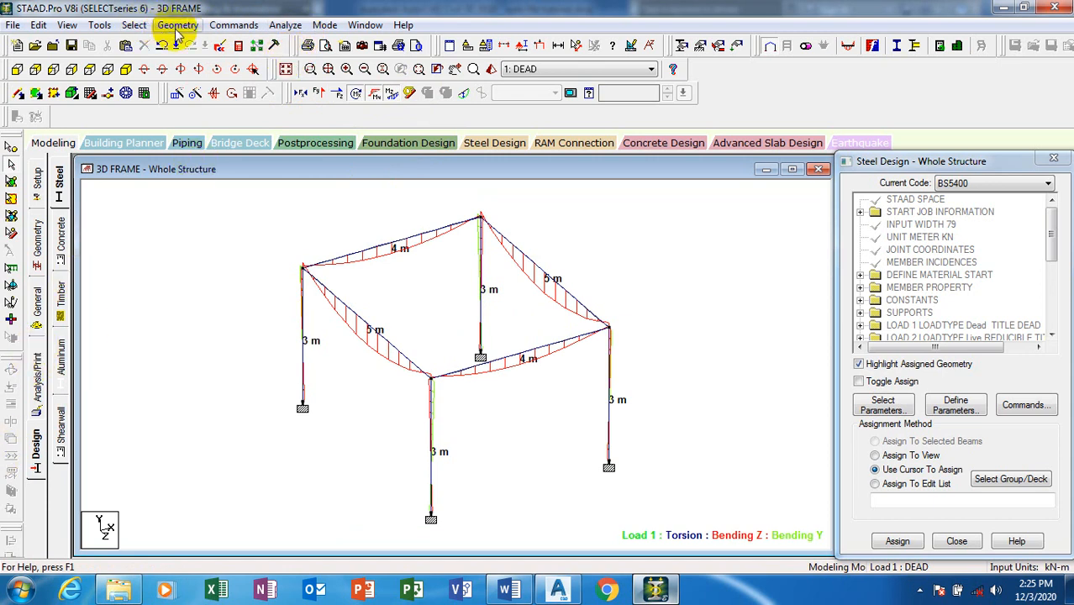
pyautogui.click(285, 25)
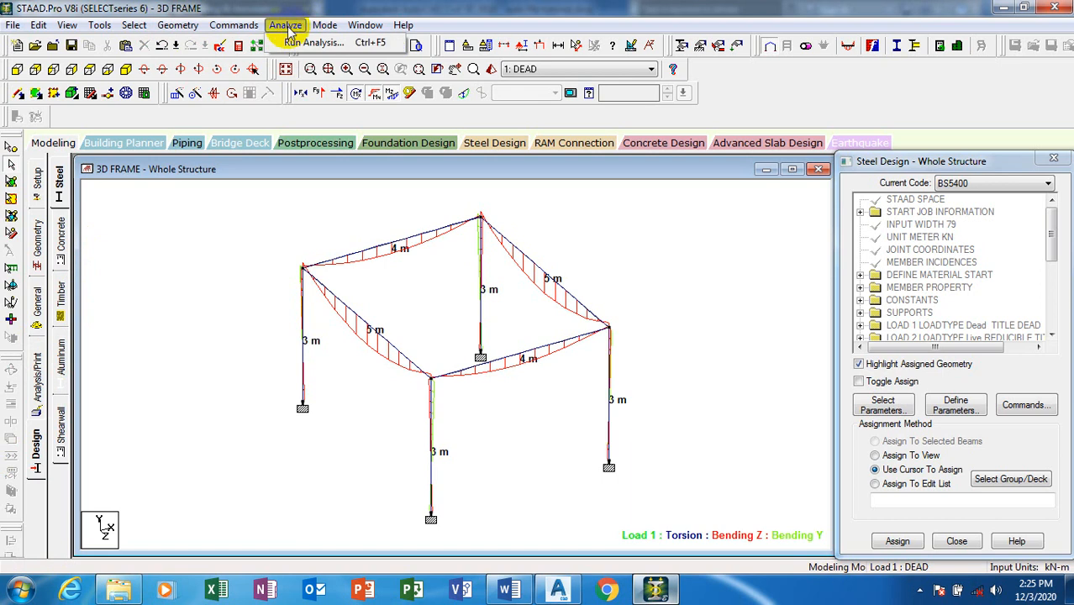
pyautogui.moveTo(167, 27)
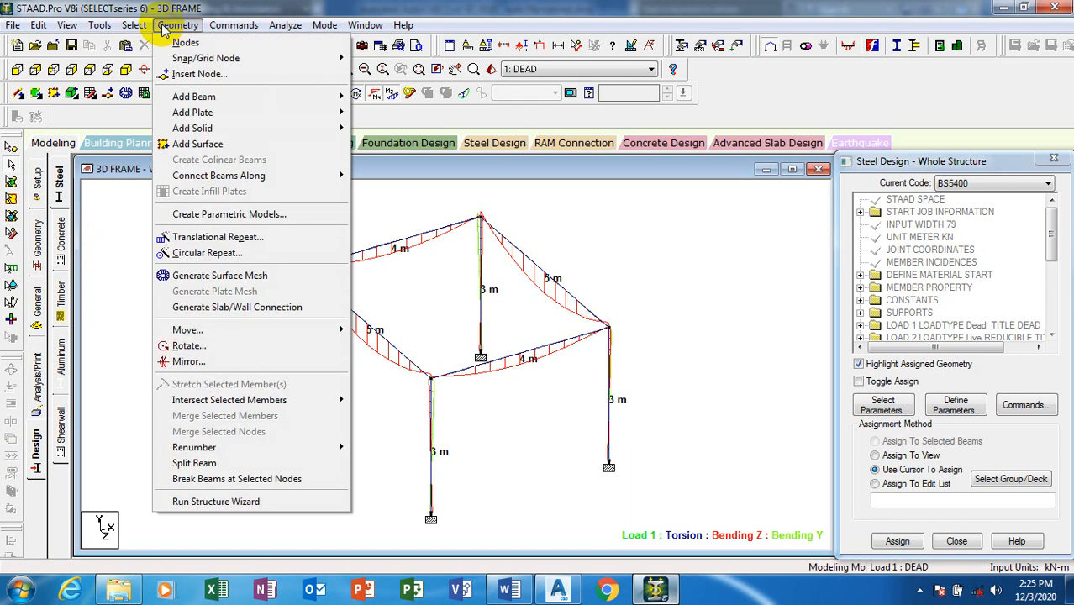
# Switch to postprocessing mode with load cases 1 DEAD and 2 LIVE selected in the results setup.
pyautogui.click(454, 280)
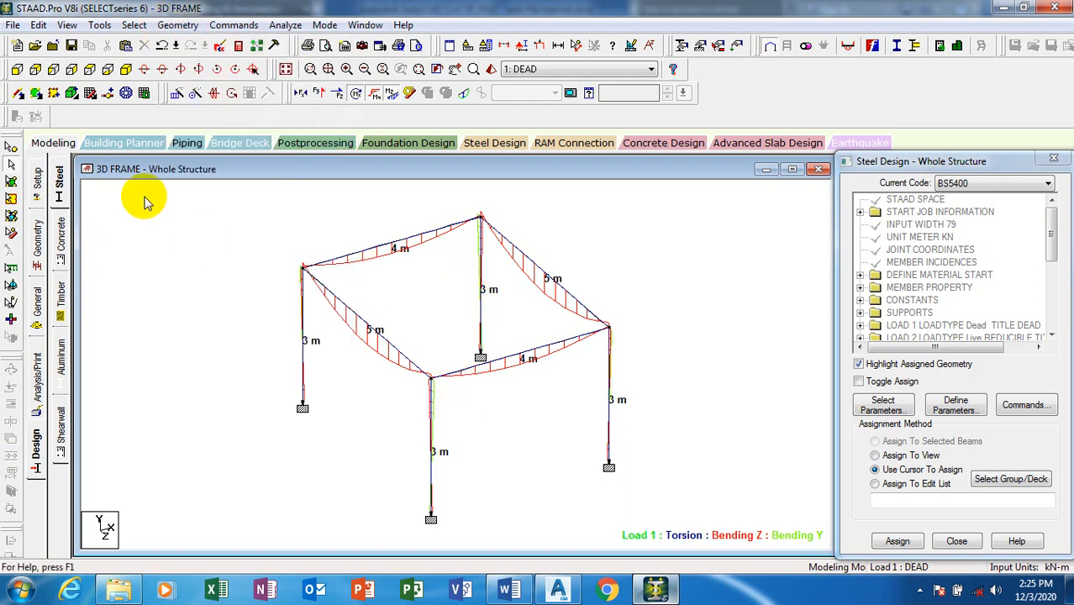
pyautogui.click(316, 142)
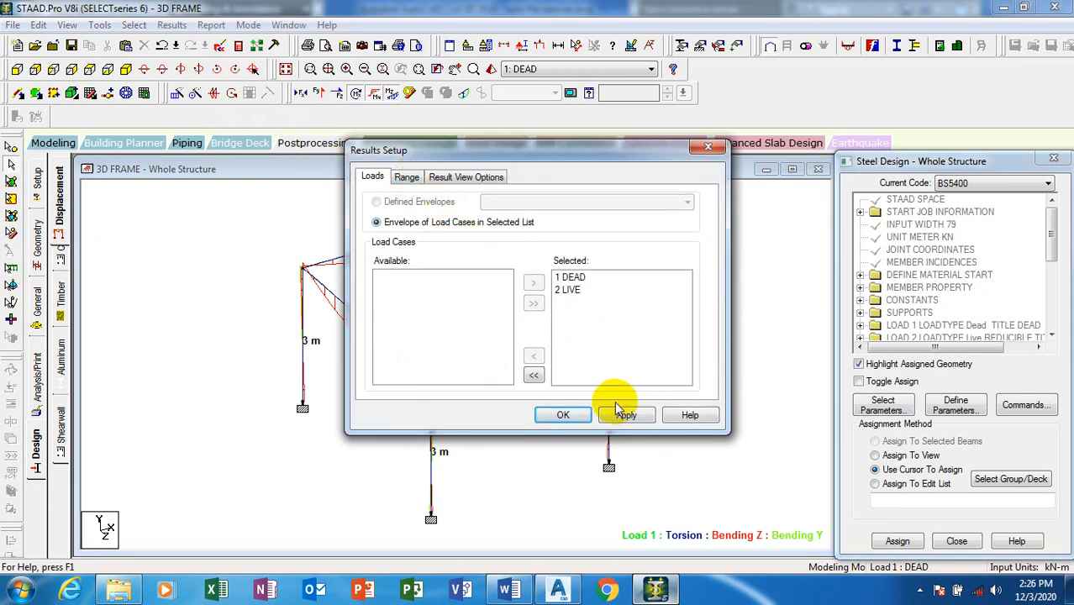
pyautogui.click(411, 184)
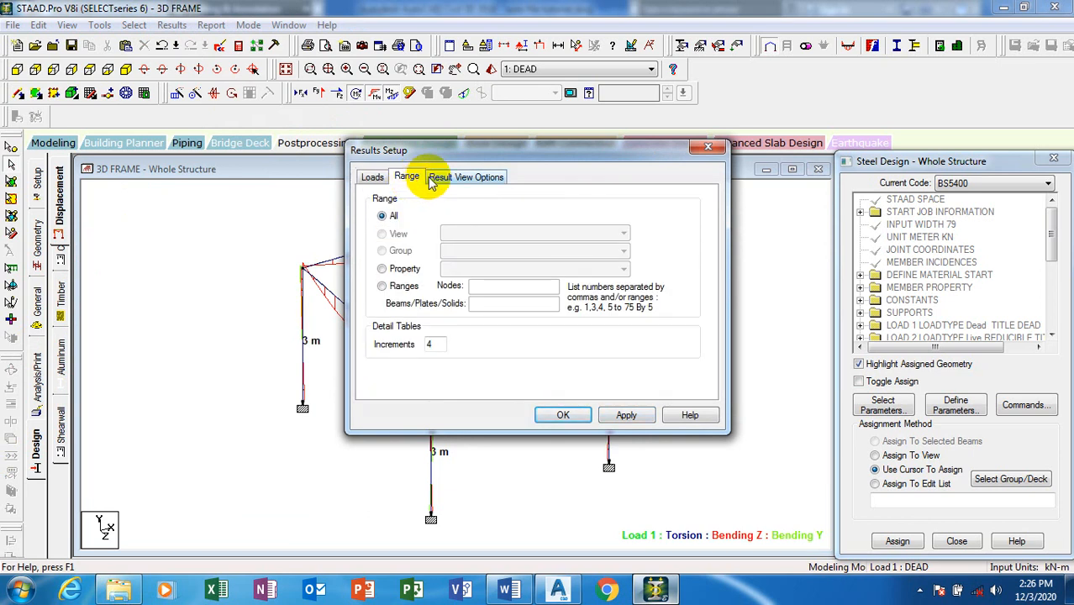
pyautogui.click(466, 178)
pyautogui.click(372, 177)
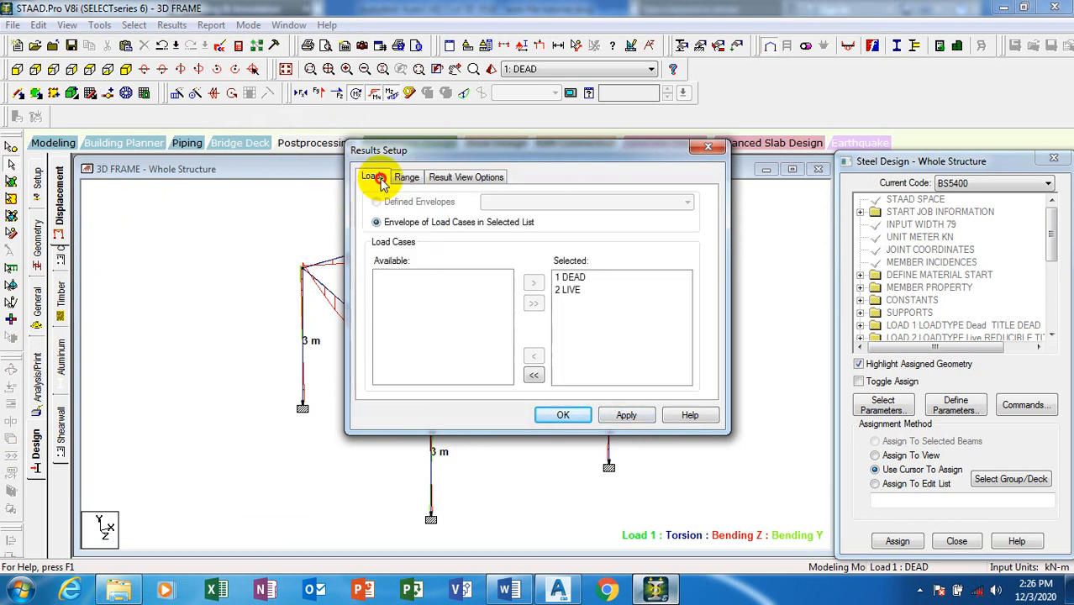
pyautogui.click(626, 415)
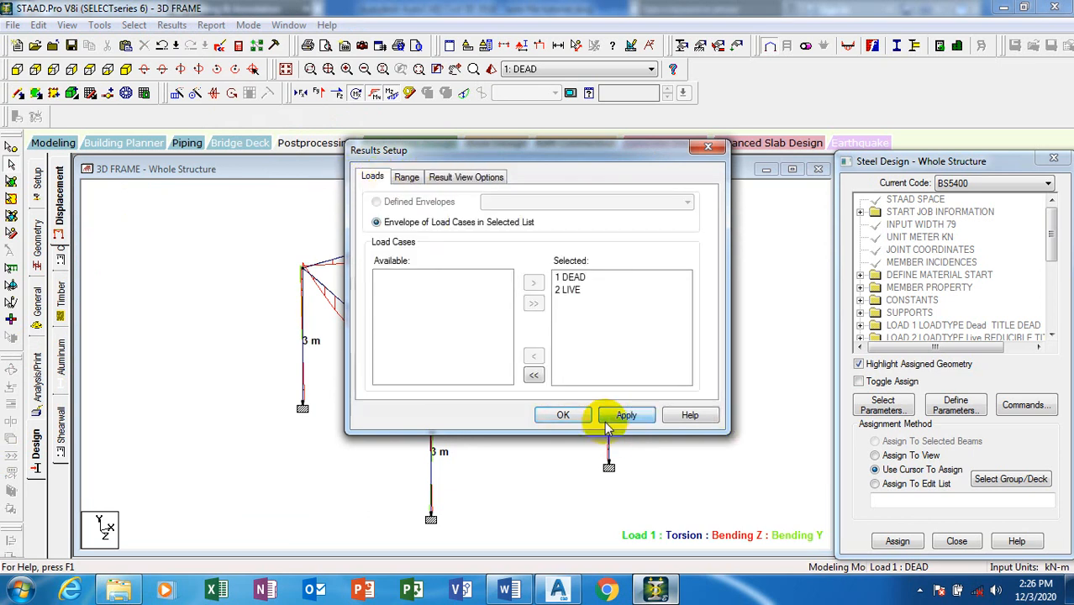
pyautogui.click(561, 415)
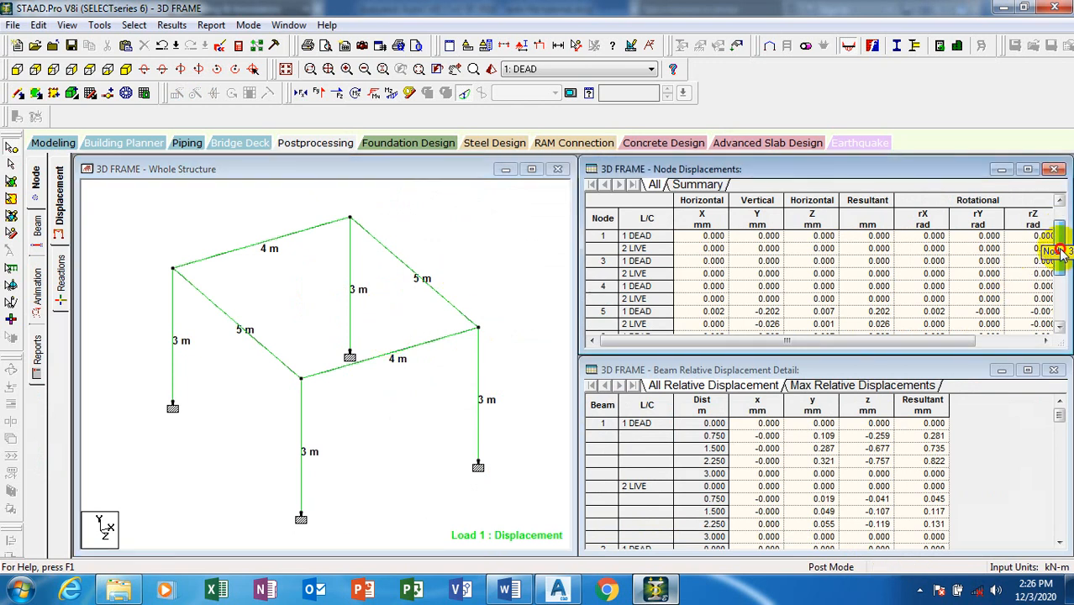
# Review the node displacement table and display the Bending Z diagram on the whole structure view.
pyautogui.scroll(-1, 1057, 264)
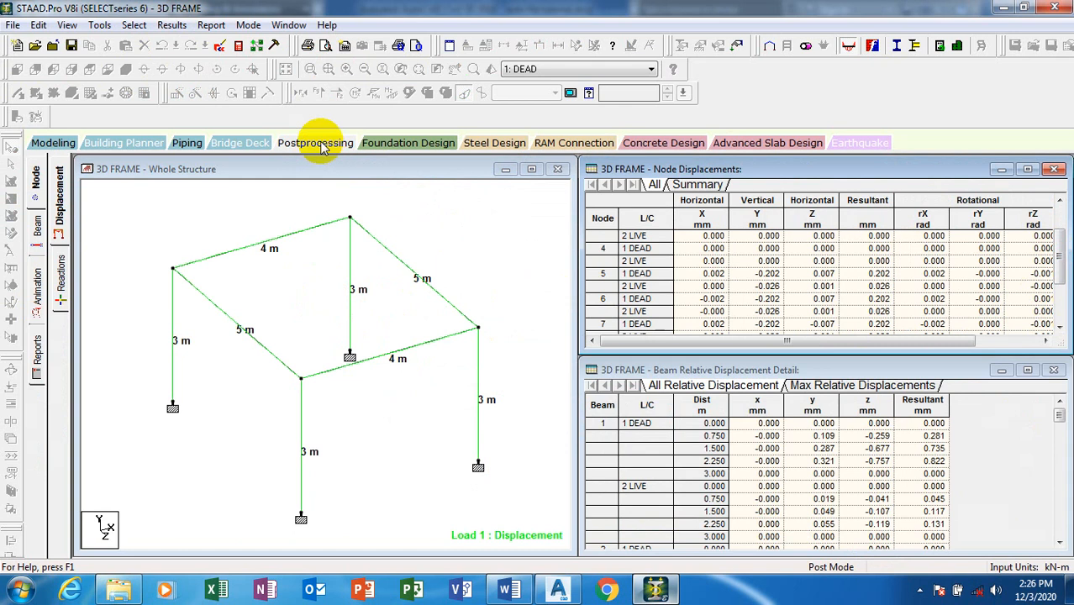
pyautogui.click(163, 168)
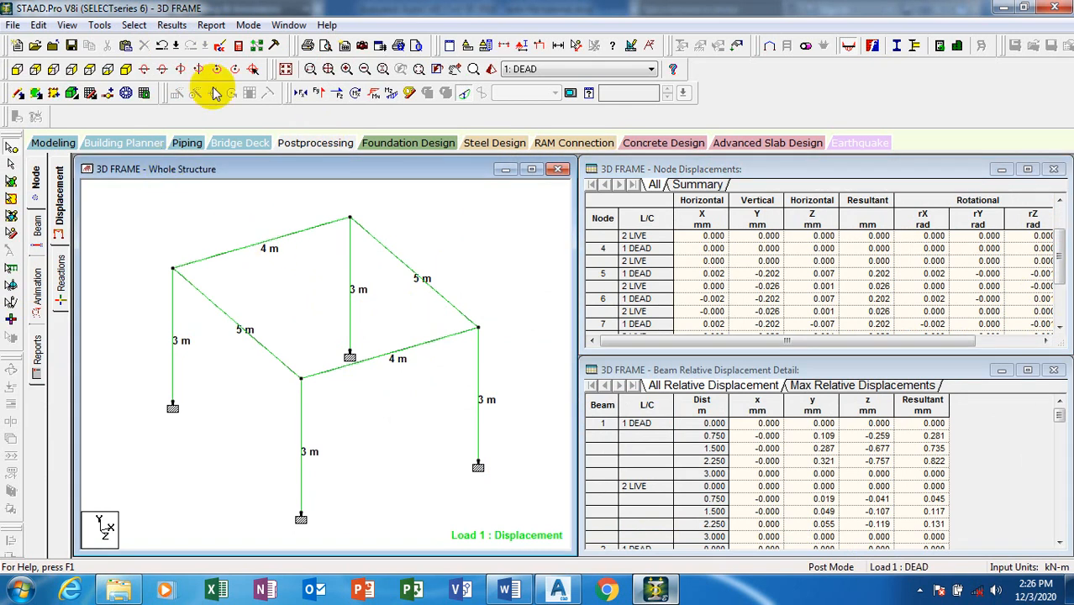
pyautogui.click(393, 94)
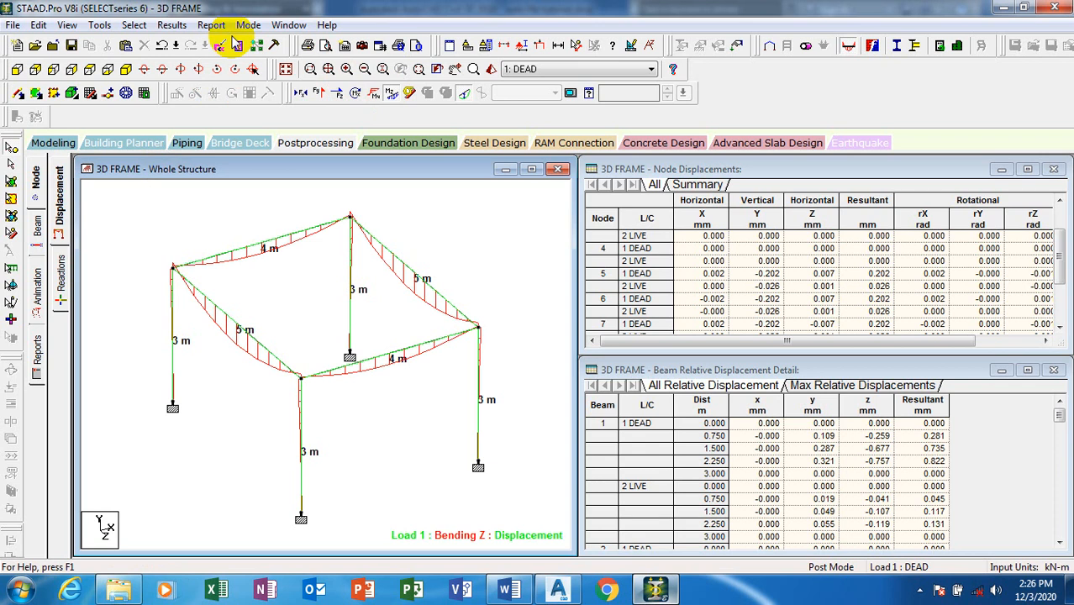
# Annotate the maximum bending values of the beams on the frame's Bending Z diagram.
pyautogui.click(172, 25)
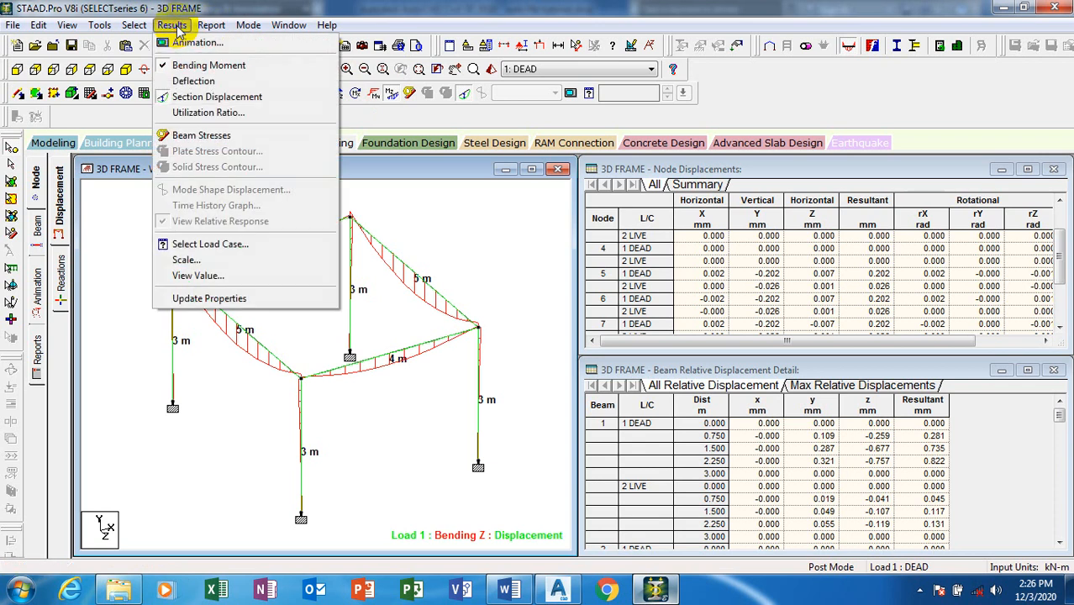
pyautogui.click(199, 276)
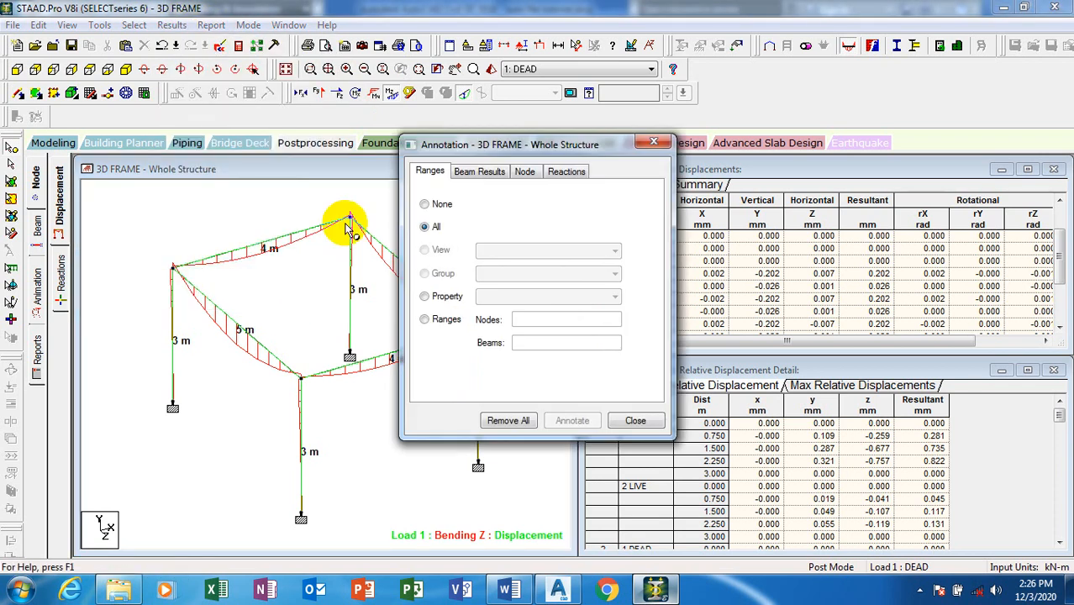
pyautogui.click(480, 172)
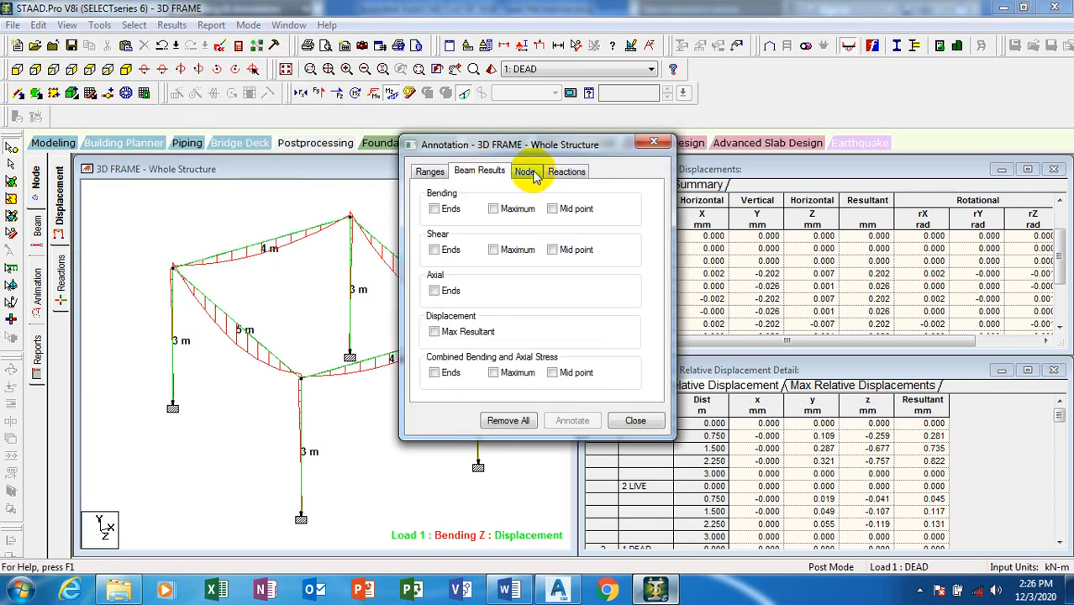
pyautogui.click(505, 211)
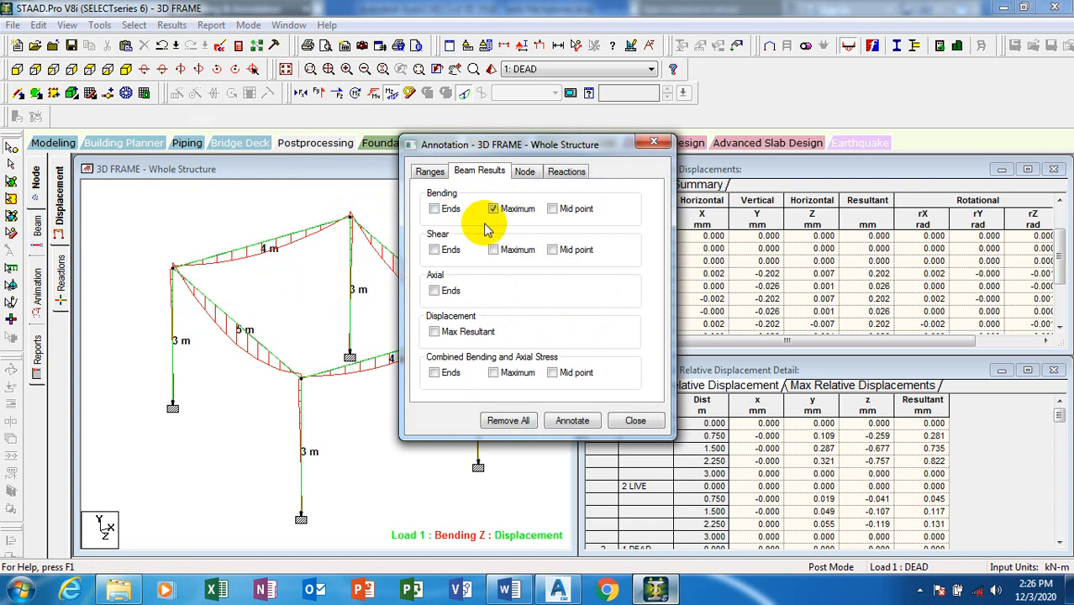
pyautogui.click(571, 421)
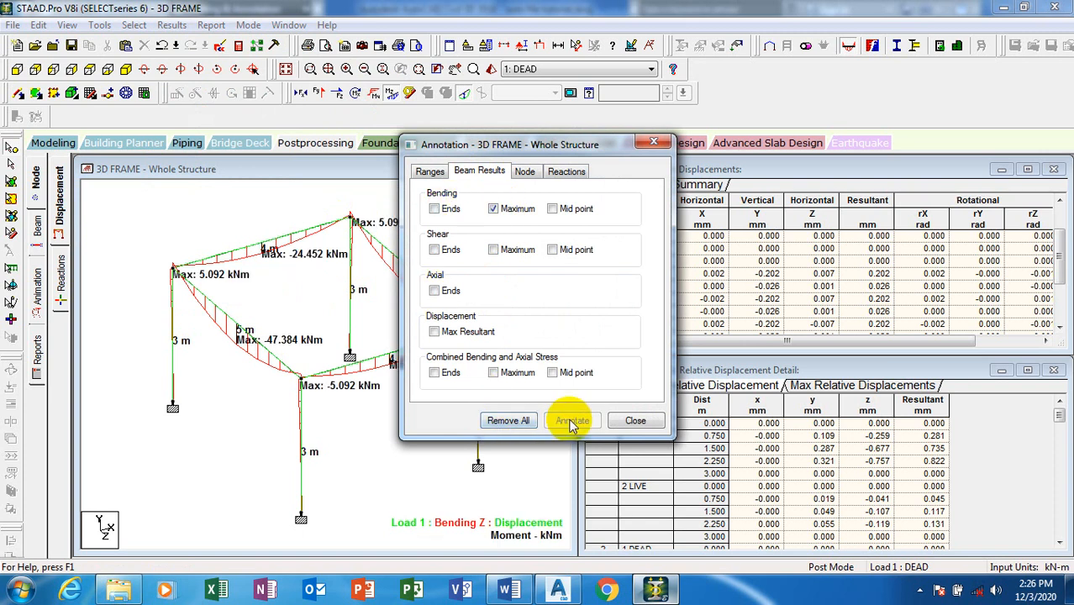
# Replace the maximum bending annotations with mid point bending values.
pyautogui.click(553, 208)
pyautogui.click(493, 208)
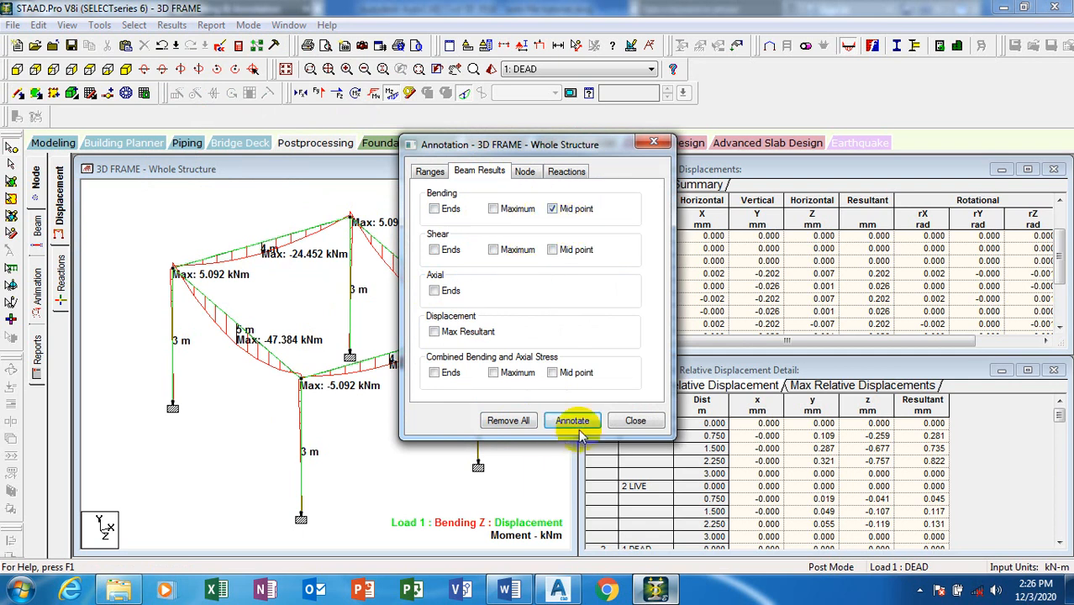
pyautogui.click(579, 427)
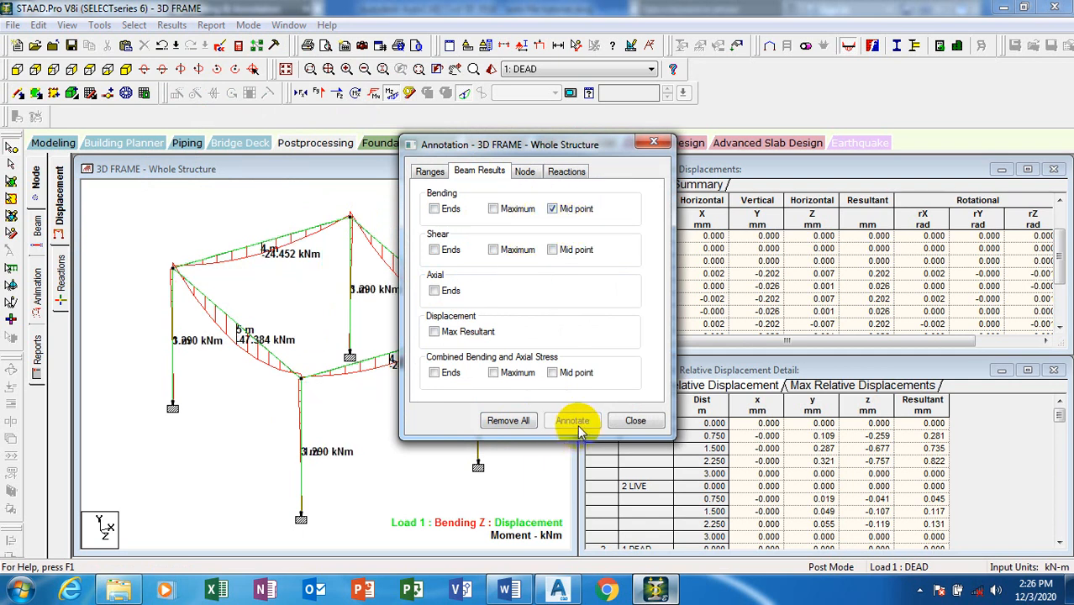
# Annotate maximum shear instead of mid point bending, and turn on the Shear Y diagram for the frame.
pyautogui.click(493, 251)
pyautogui.click(555, 210)
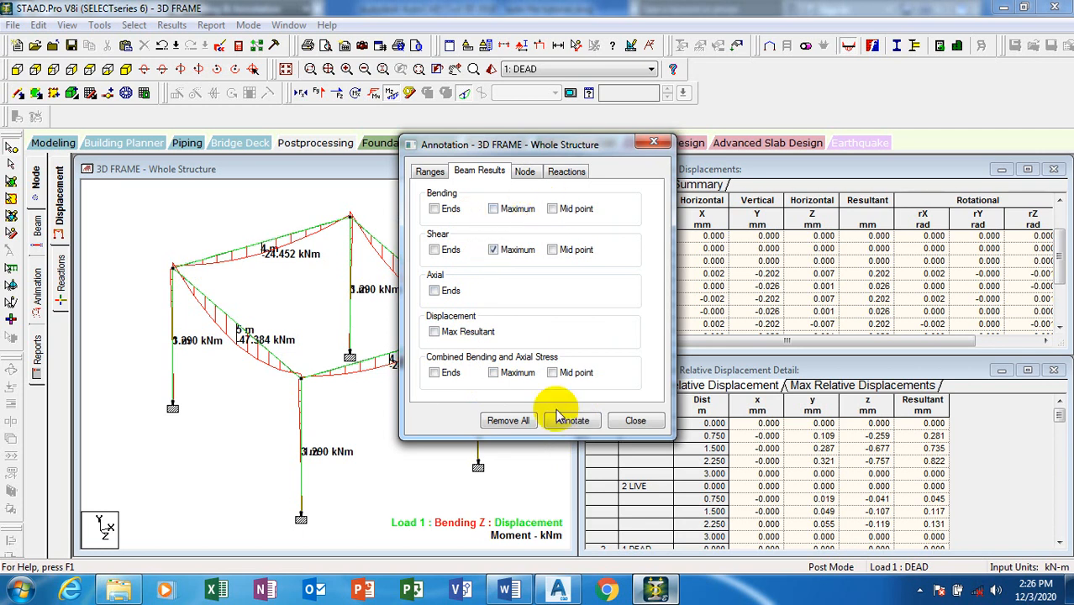
pyautogui.click(566, 420)
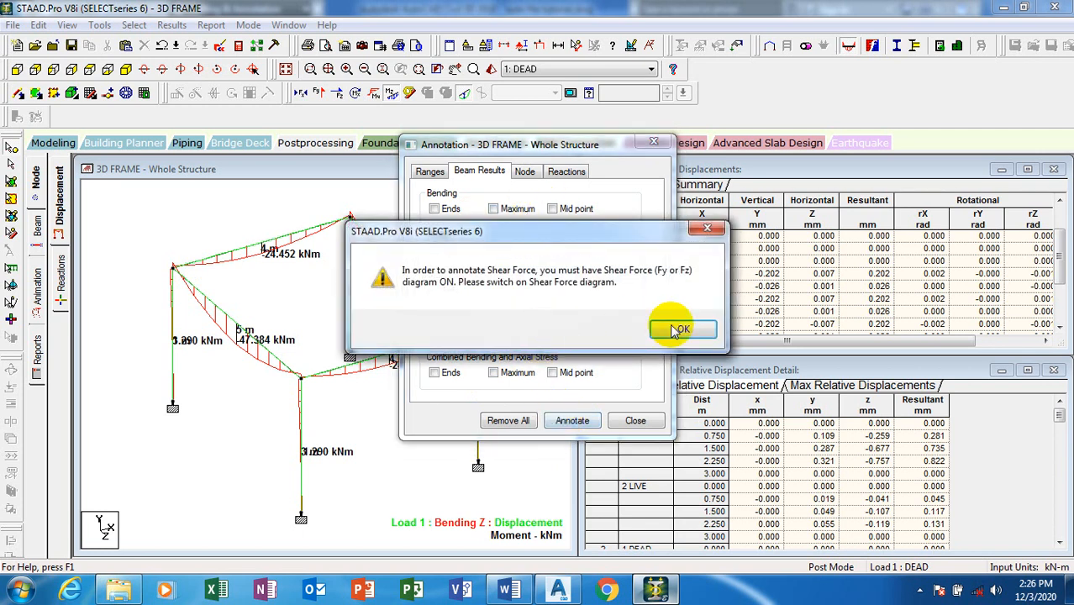
pyautogui.click(706, 227)
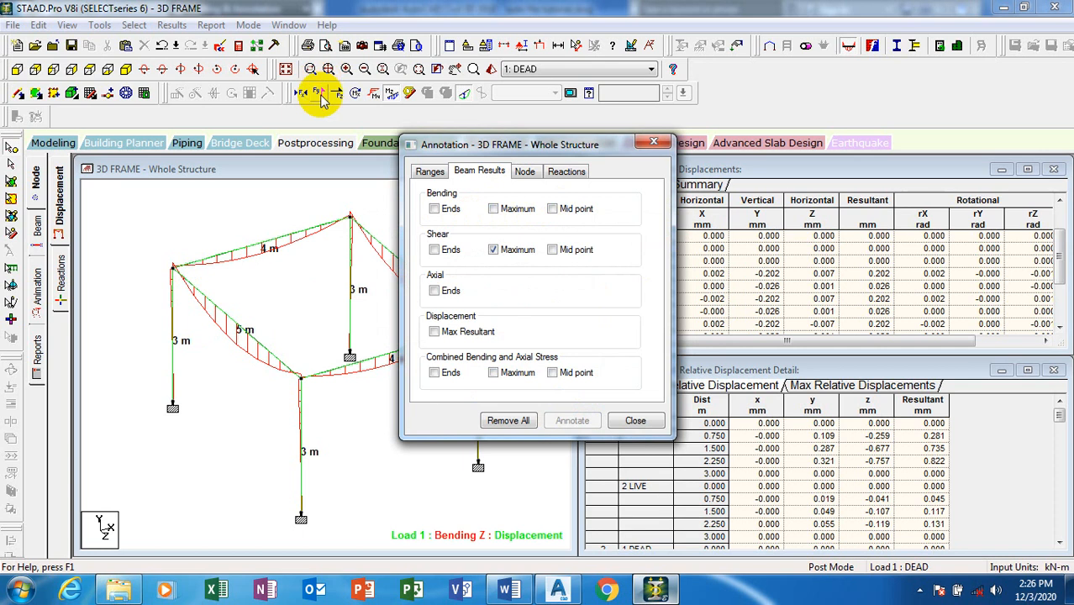
pyautogui.click(320, 94)
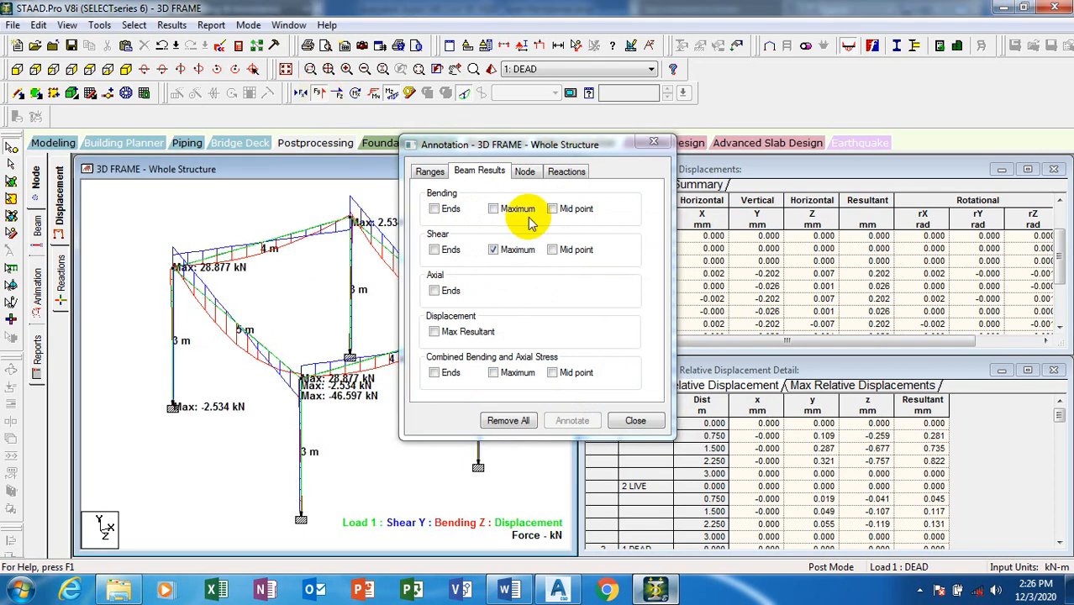
# Annotate mid point shear values instead of maximum shear, and hide the Bending Z diagram.
pyautogui.click(504, 256)
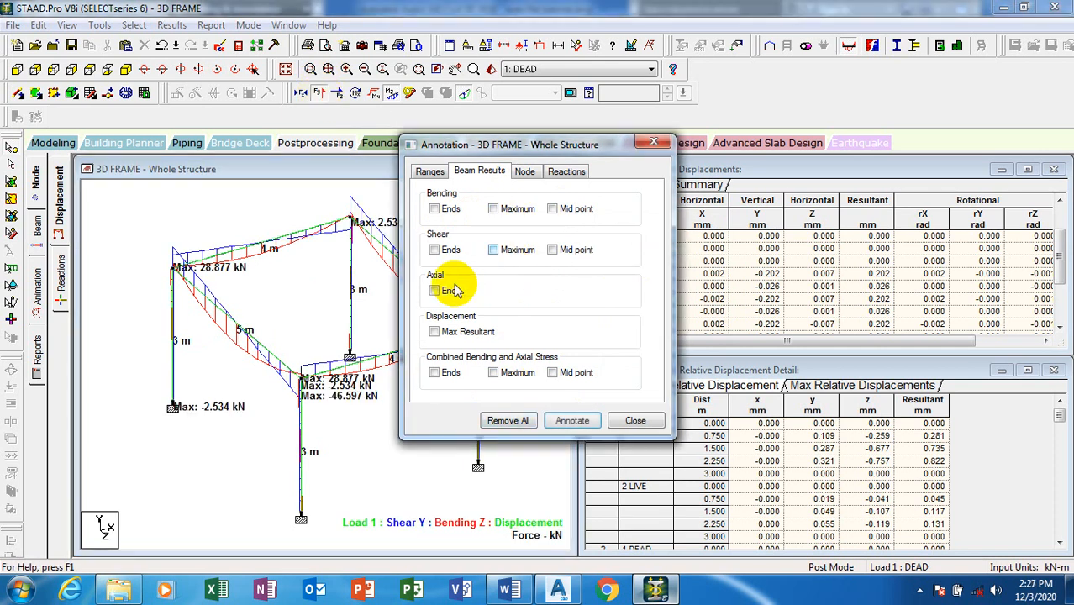
pyautogui.click(560, 253)
pyautogui.click(490, 250)
pyautogui.click(568, 418)
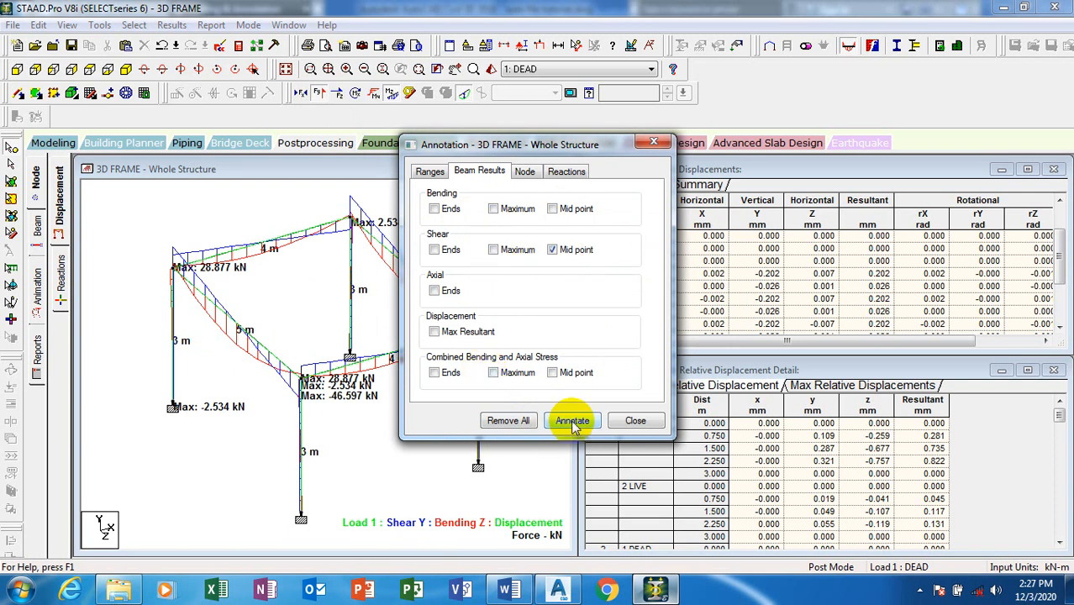
pyautogui.click(392, 94)
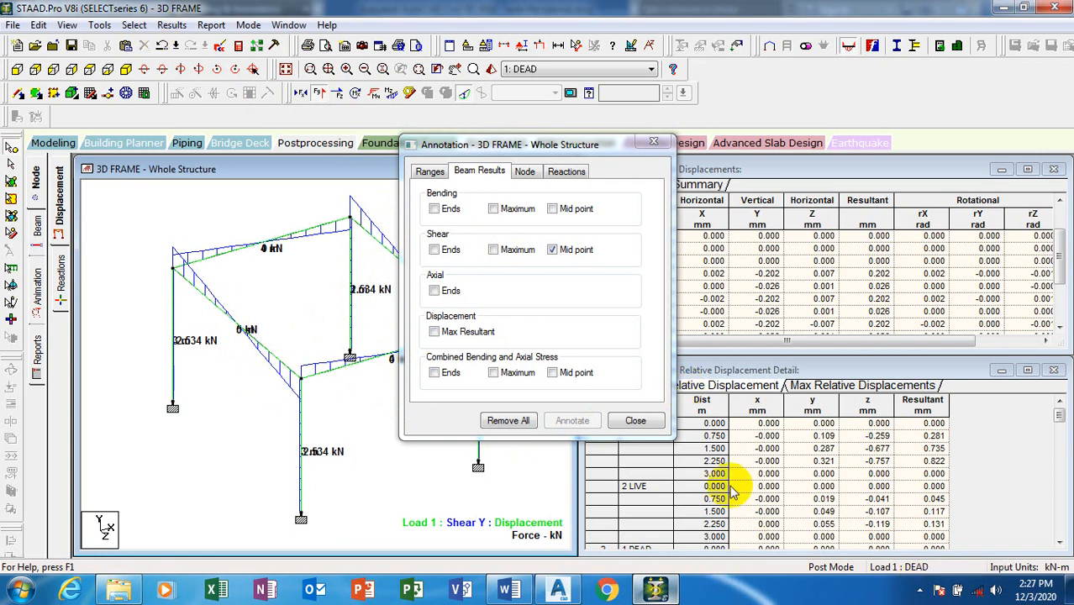
# Open the report setup and examine its load case, mode, range and page option settings.
pyautogui.click(38, 357)
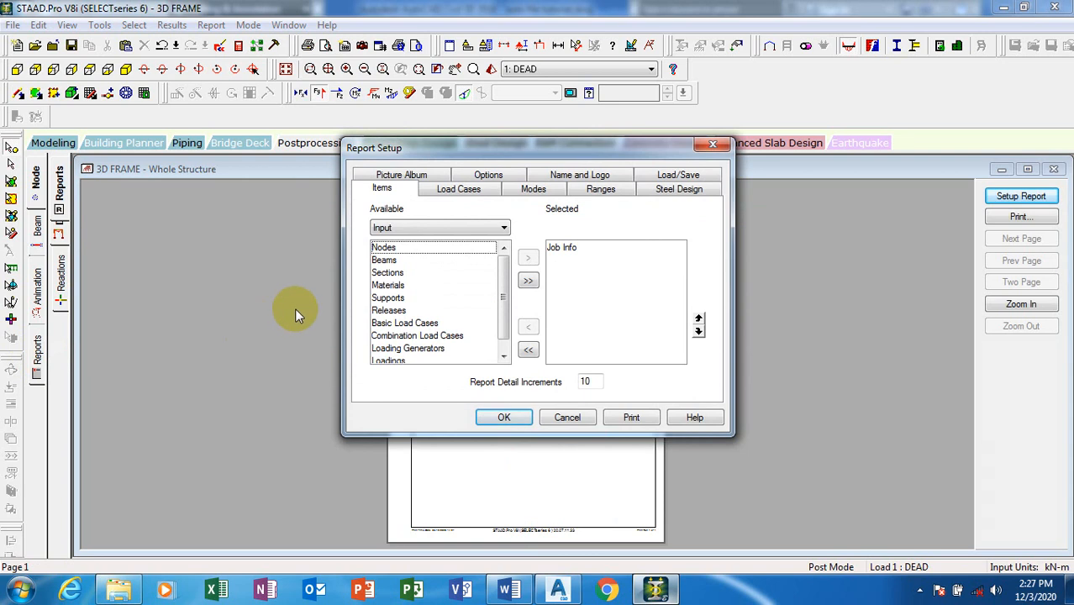
pyautogui.click(461, 190)
pyautogui.click(538, 191)
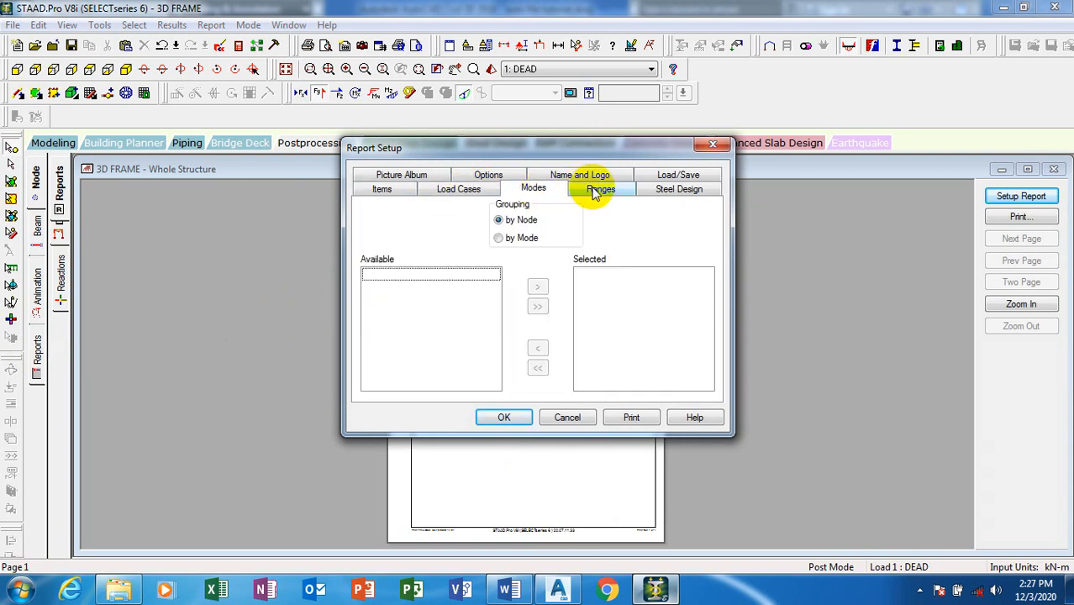
pyautogui.click(601, 189)
pyautogui.click(677, 189)
pyautogui.click(682, 174)
pyautogui.click(600, 174)
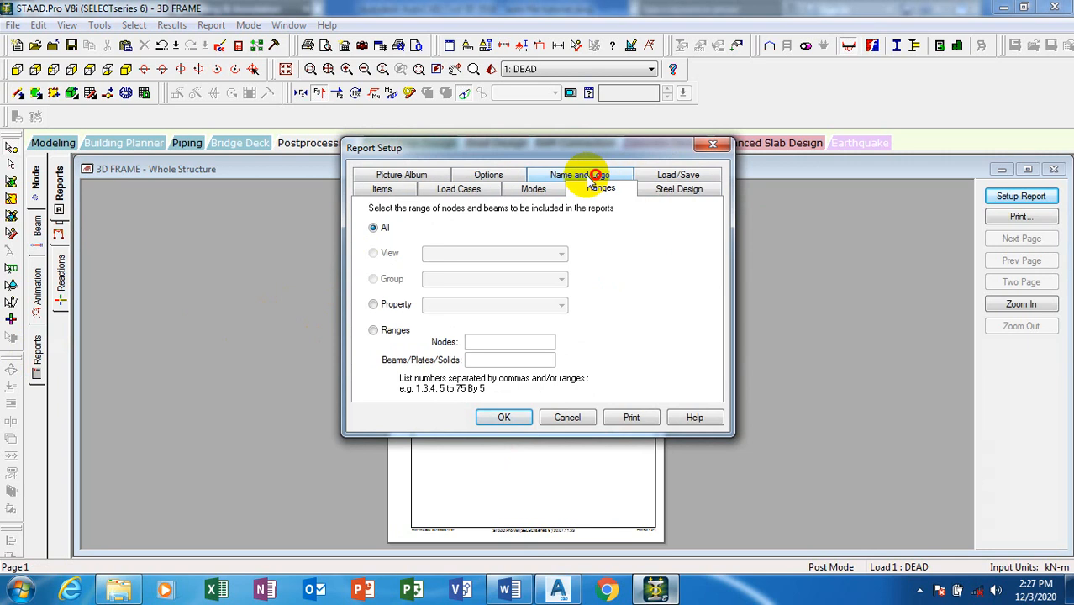
pyautogui.click(495, 174)
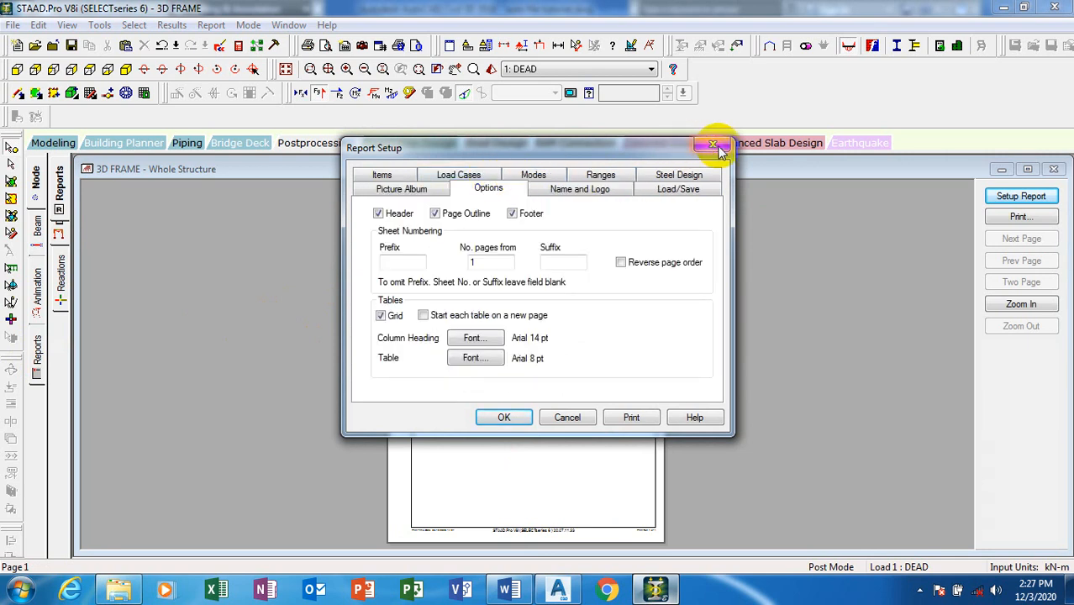